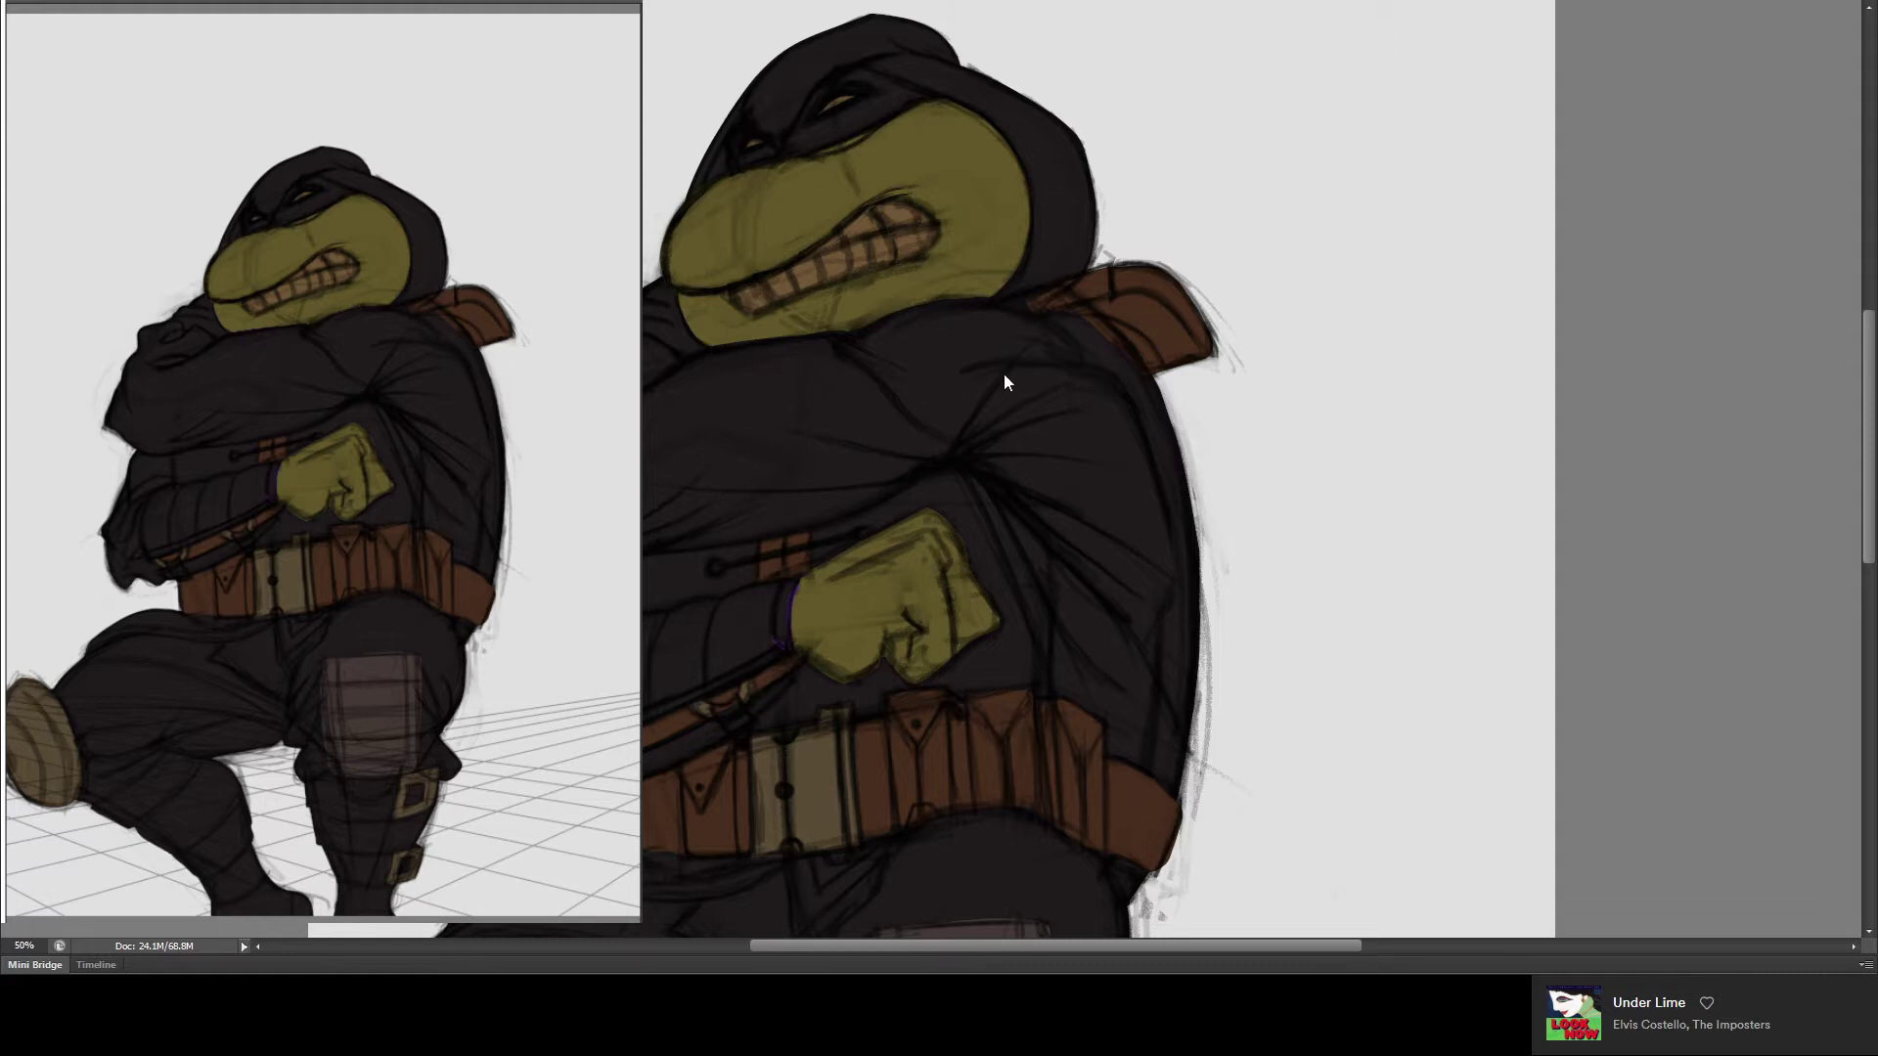
- Pan the canvas to bring the grayscale hooded turtle into view beside the colour reference
drag(1085, 261, 1203, 261)
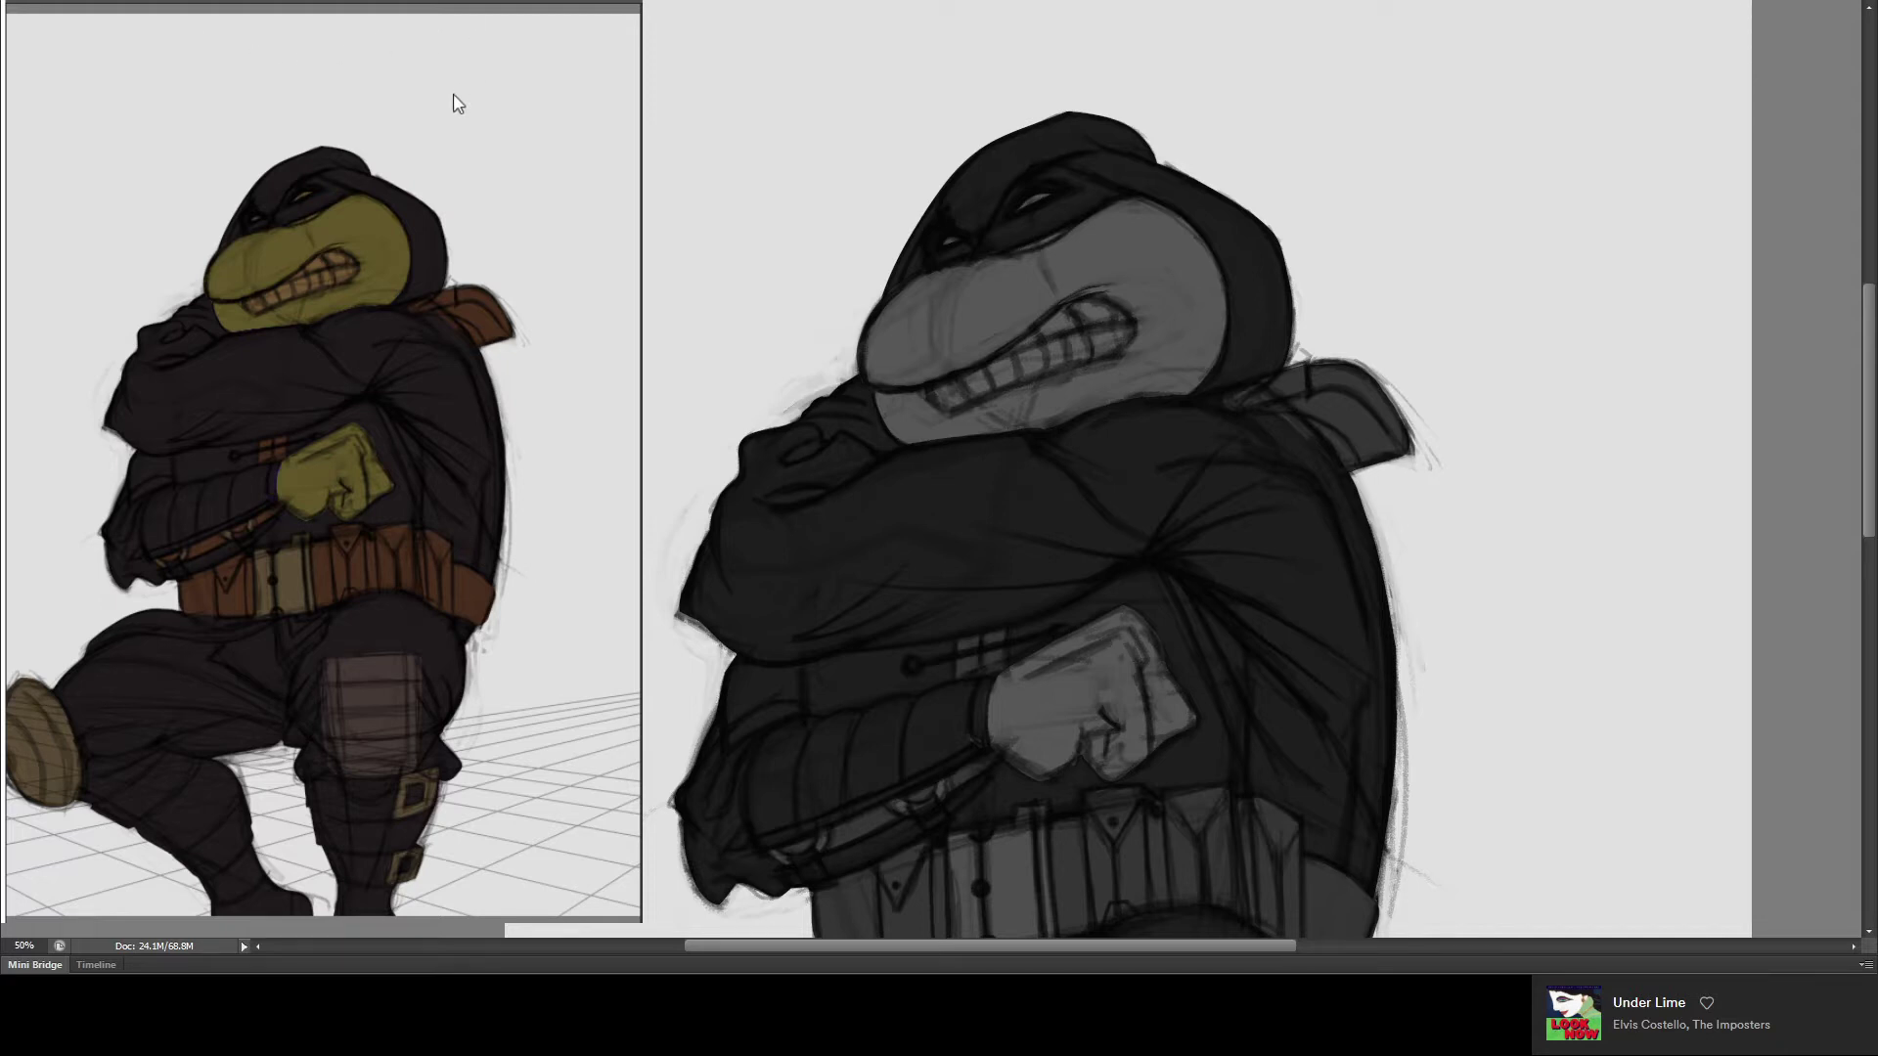
key(ctrl+Tab)
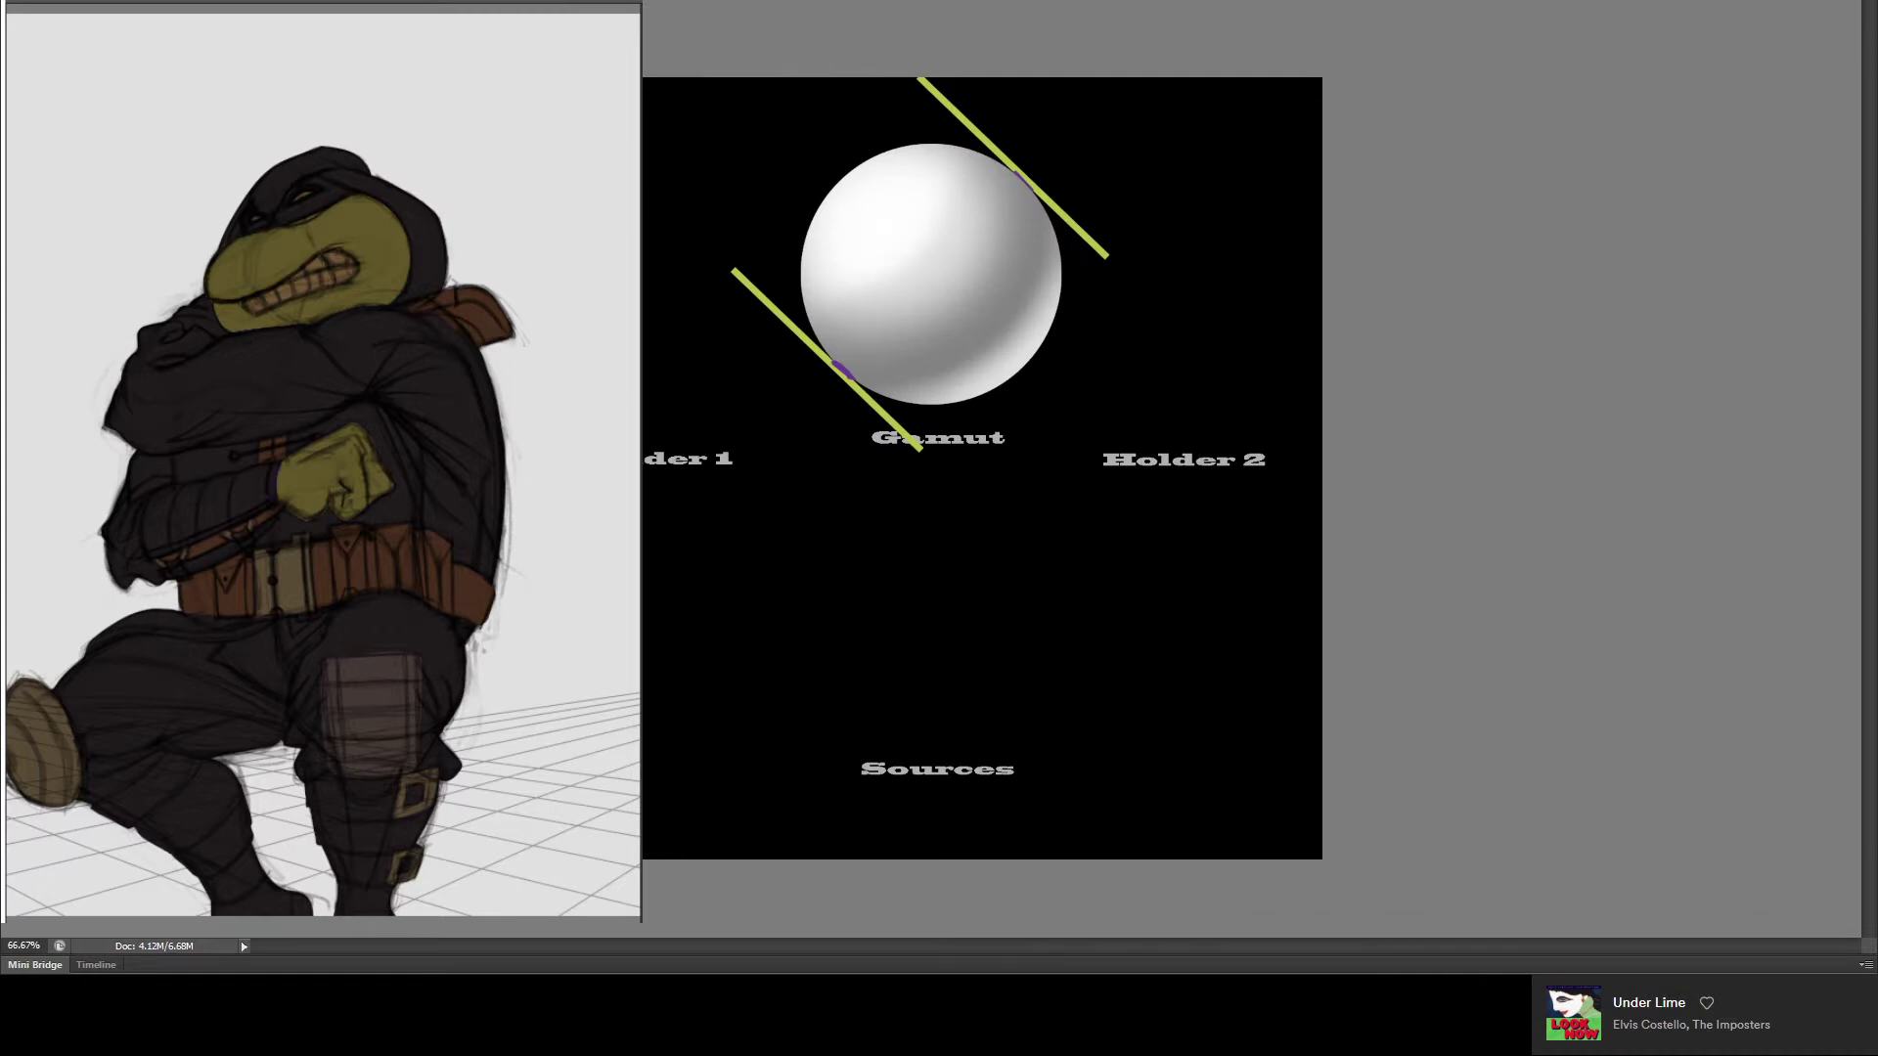
key(ctrl+minus)
key(ctrl+minus)
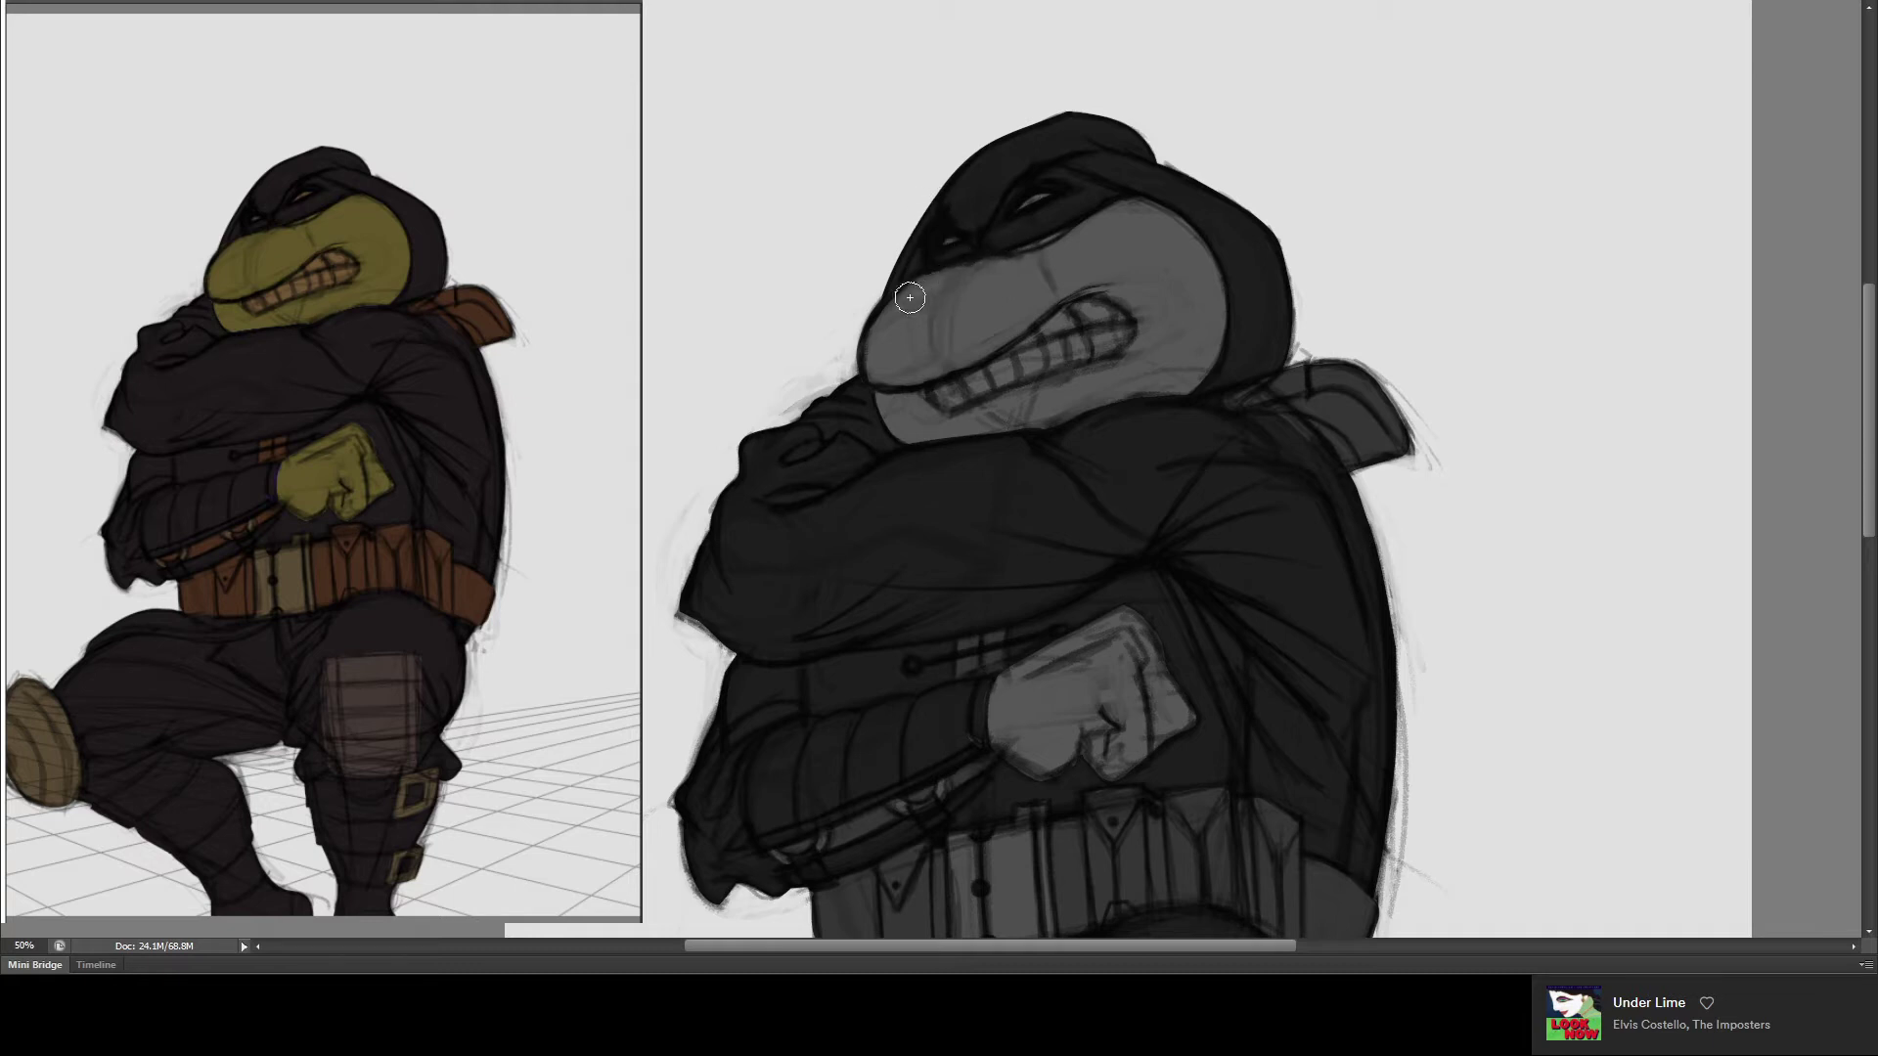
mouse_move(927, 289)
mouse_down()
mouse_move(882, 329)
mouse_move(999, 281)
mouse_up()
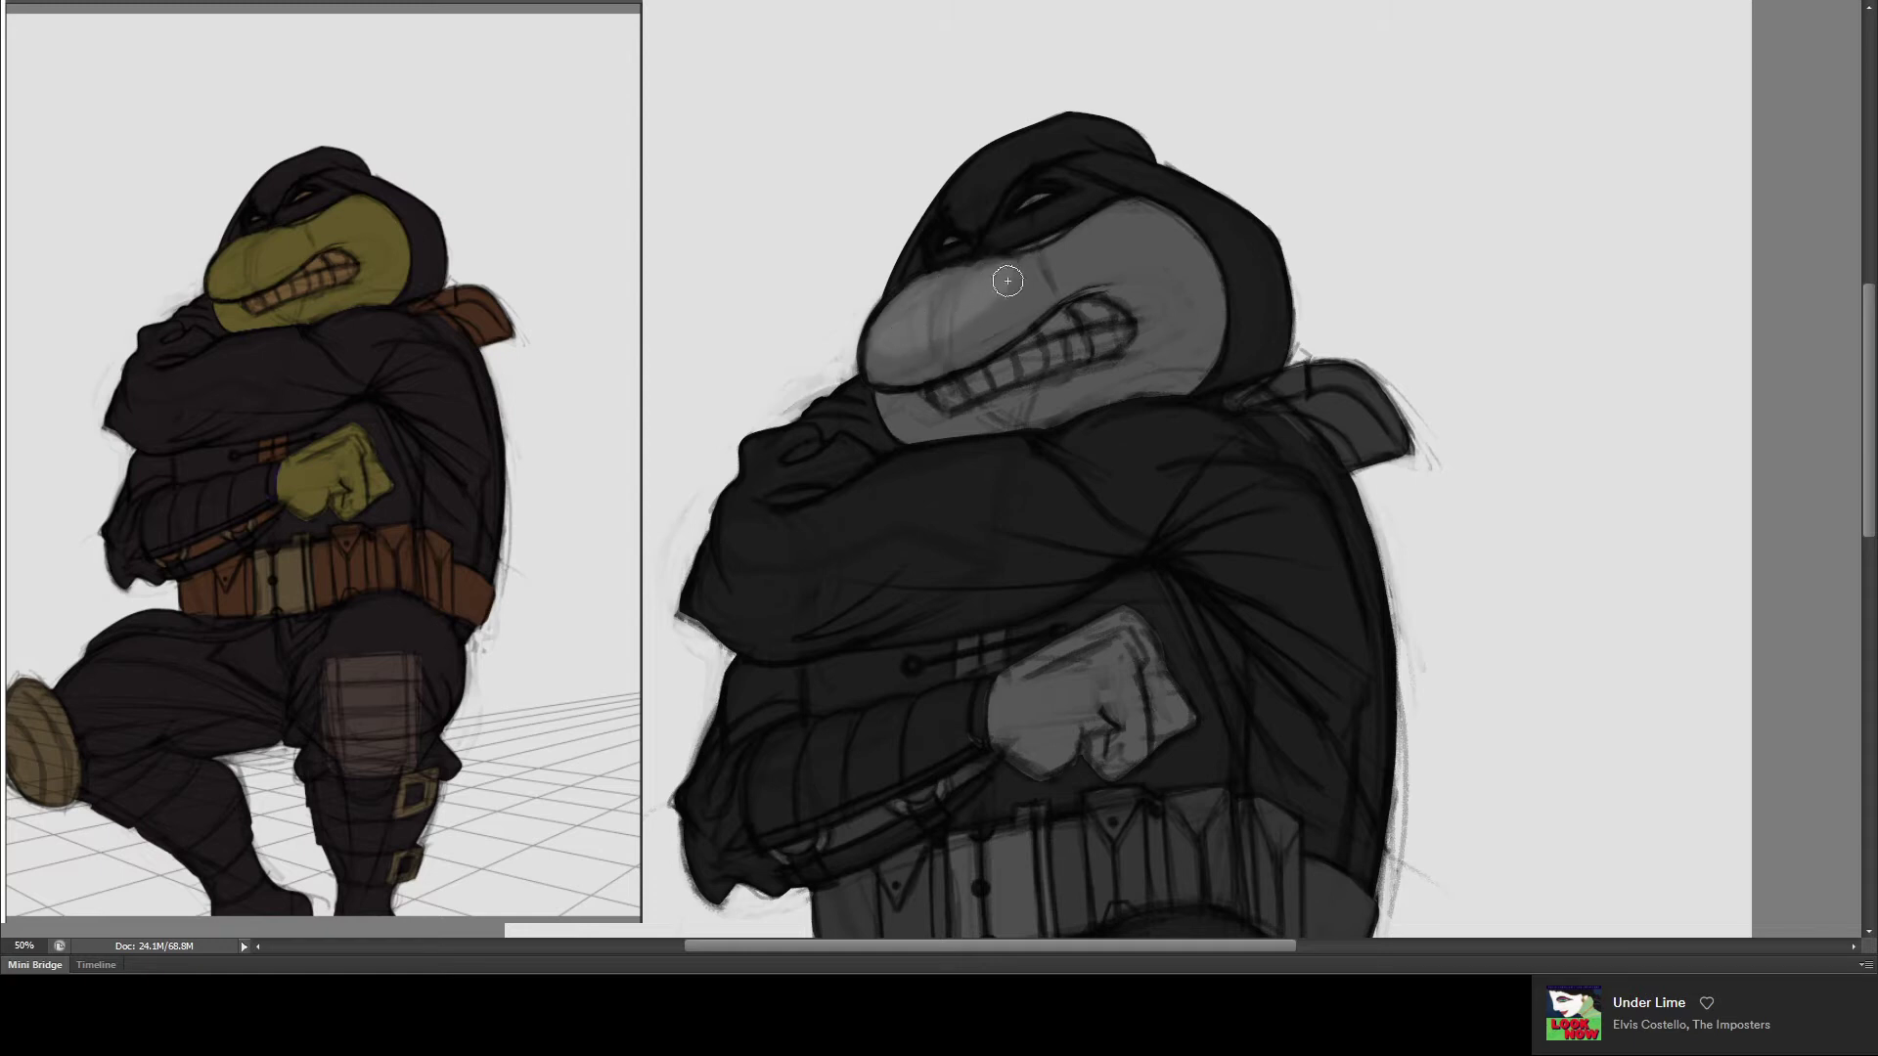
- Brighten the snout with soft strokes and add faint grey shading around the face and chest
drag(902, 341, 1019, 265)
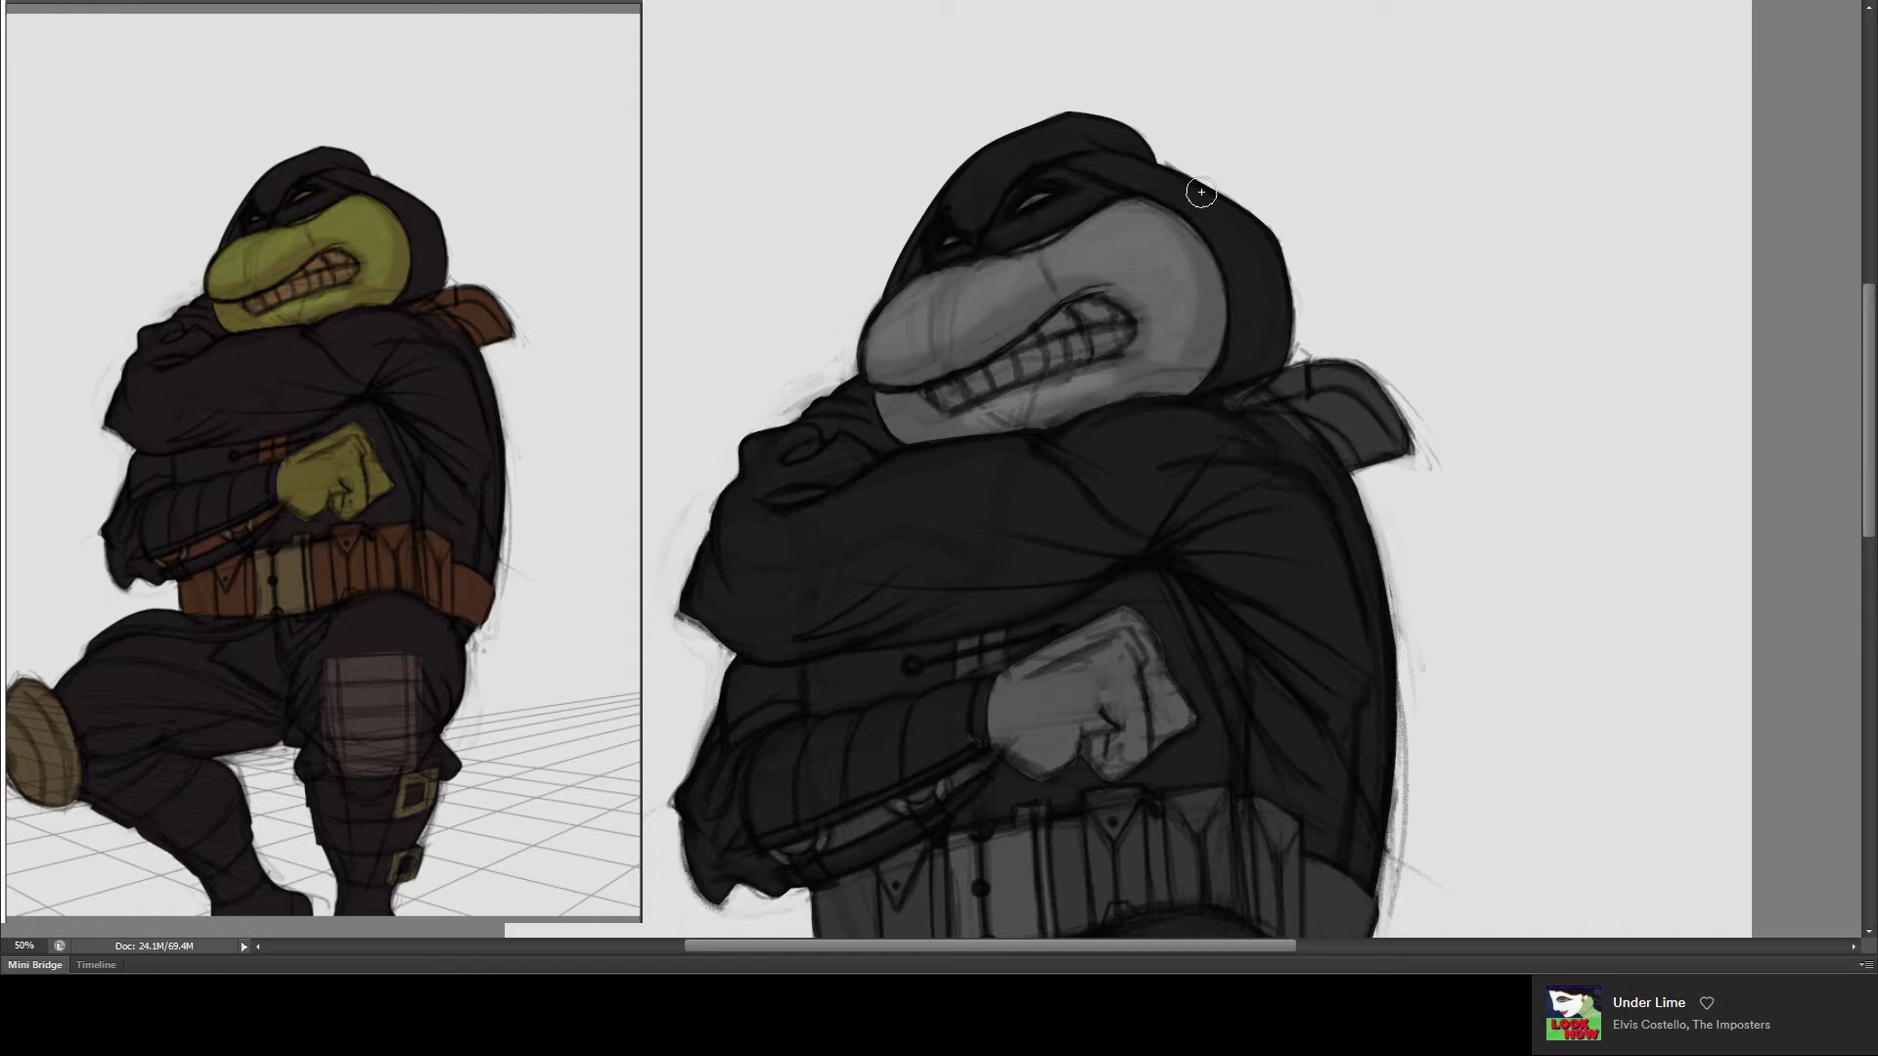
drag(997, 396, 942, 425)
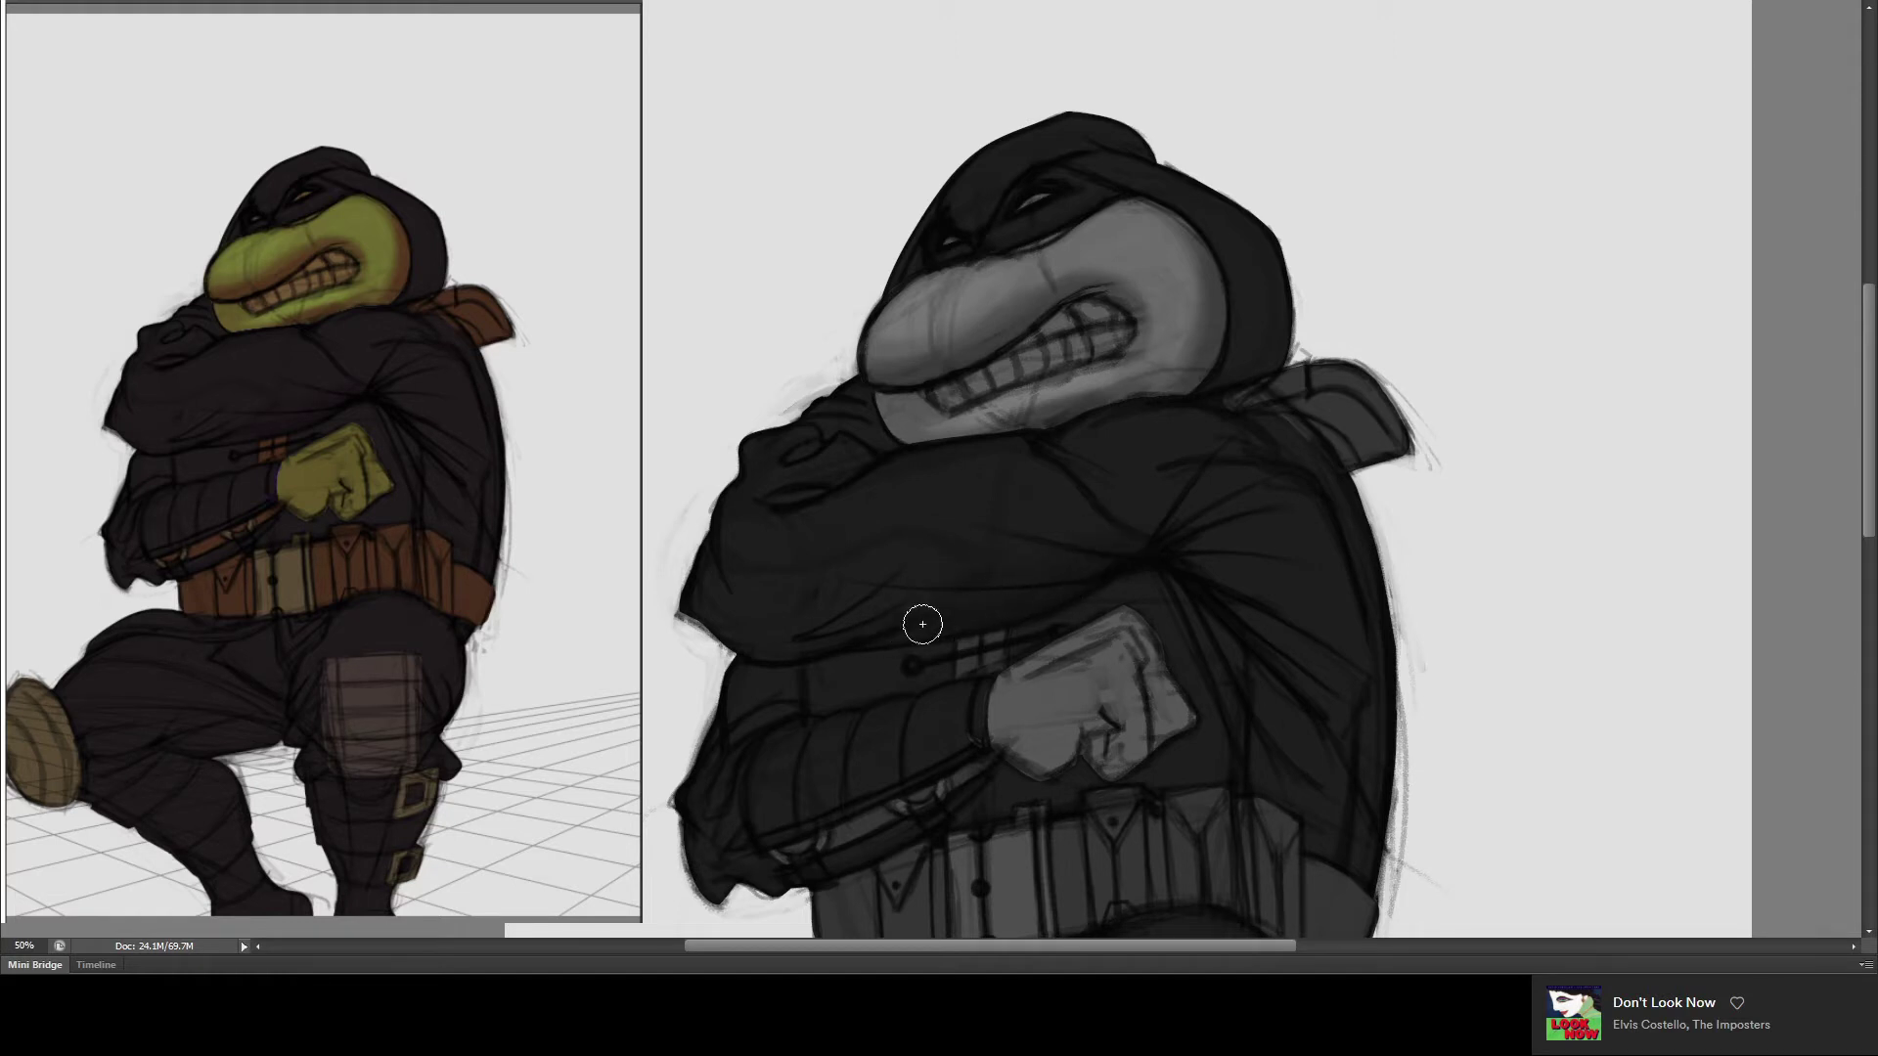
drag(980, 570, 972, 537)
- Fill the jacket's light left edge dark, resize the brush, and lighten the fist softly
drag(737, 641, 720, 626)
key(bracketright)
key(bracketright)
key(bracketleft)
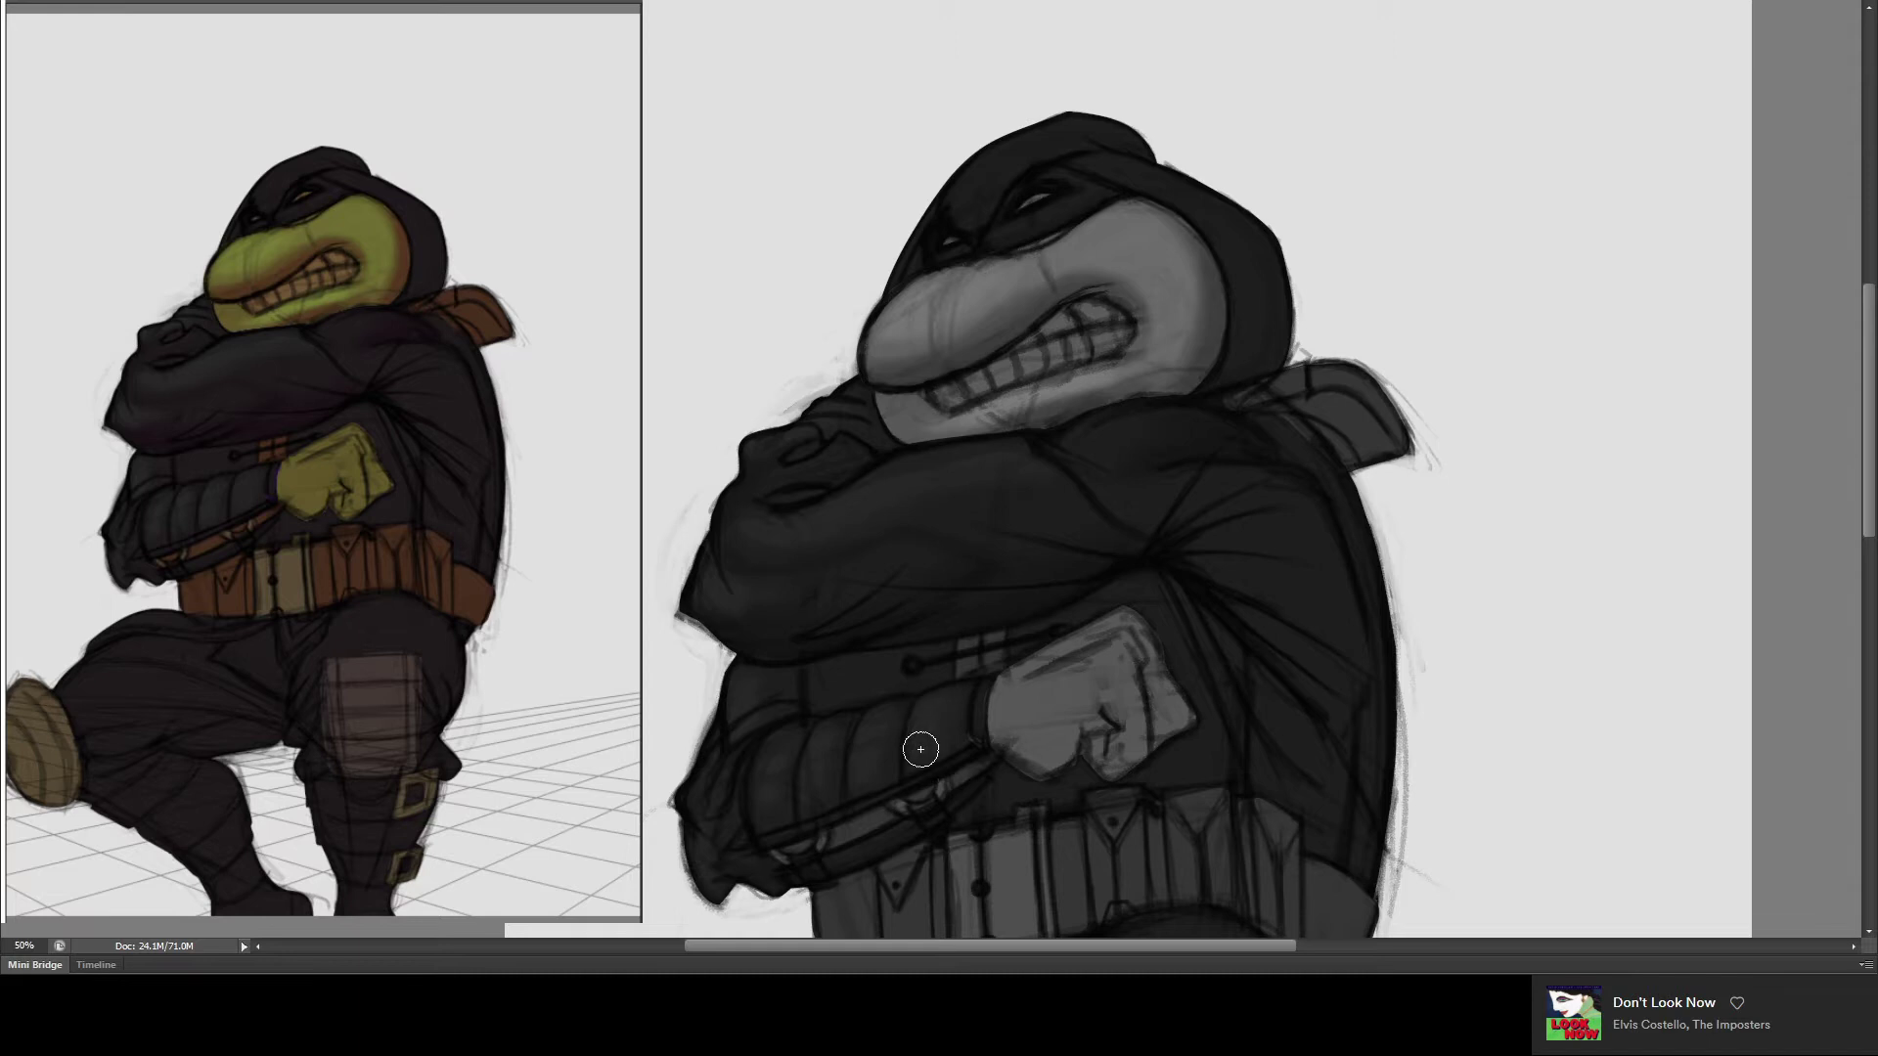
mouse_move(1115, 621)
mouse_down()
mouse_move(995, 700)
mouse_move(1085, 674)
mouse_up()
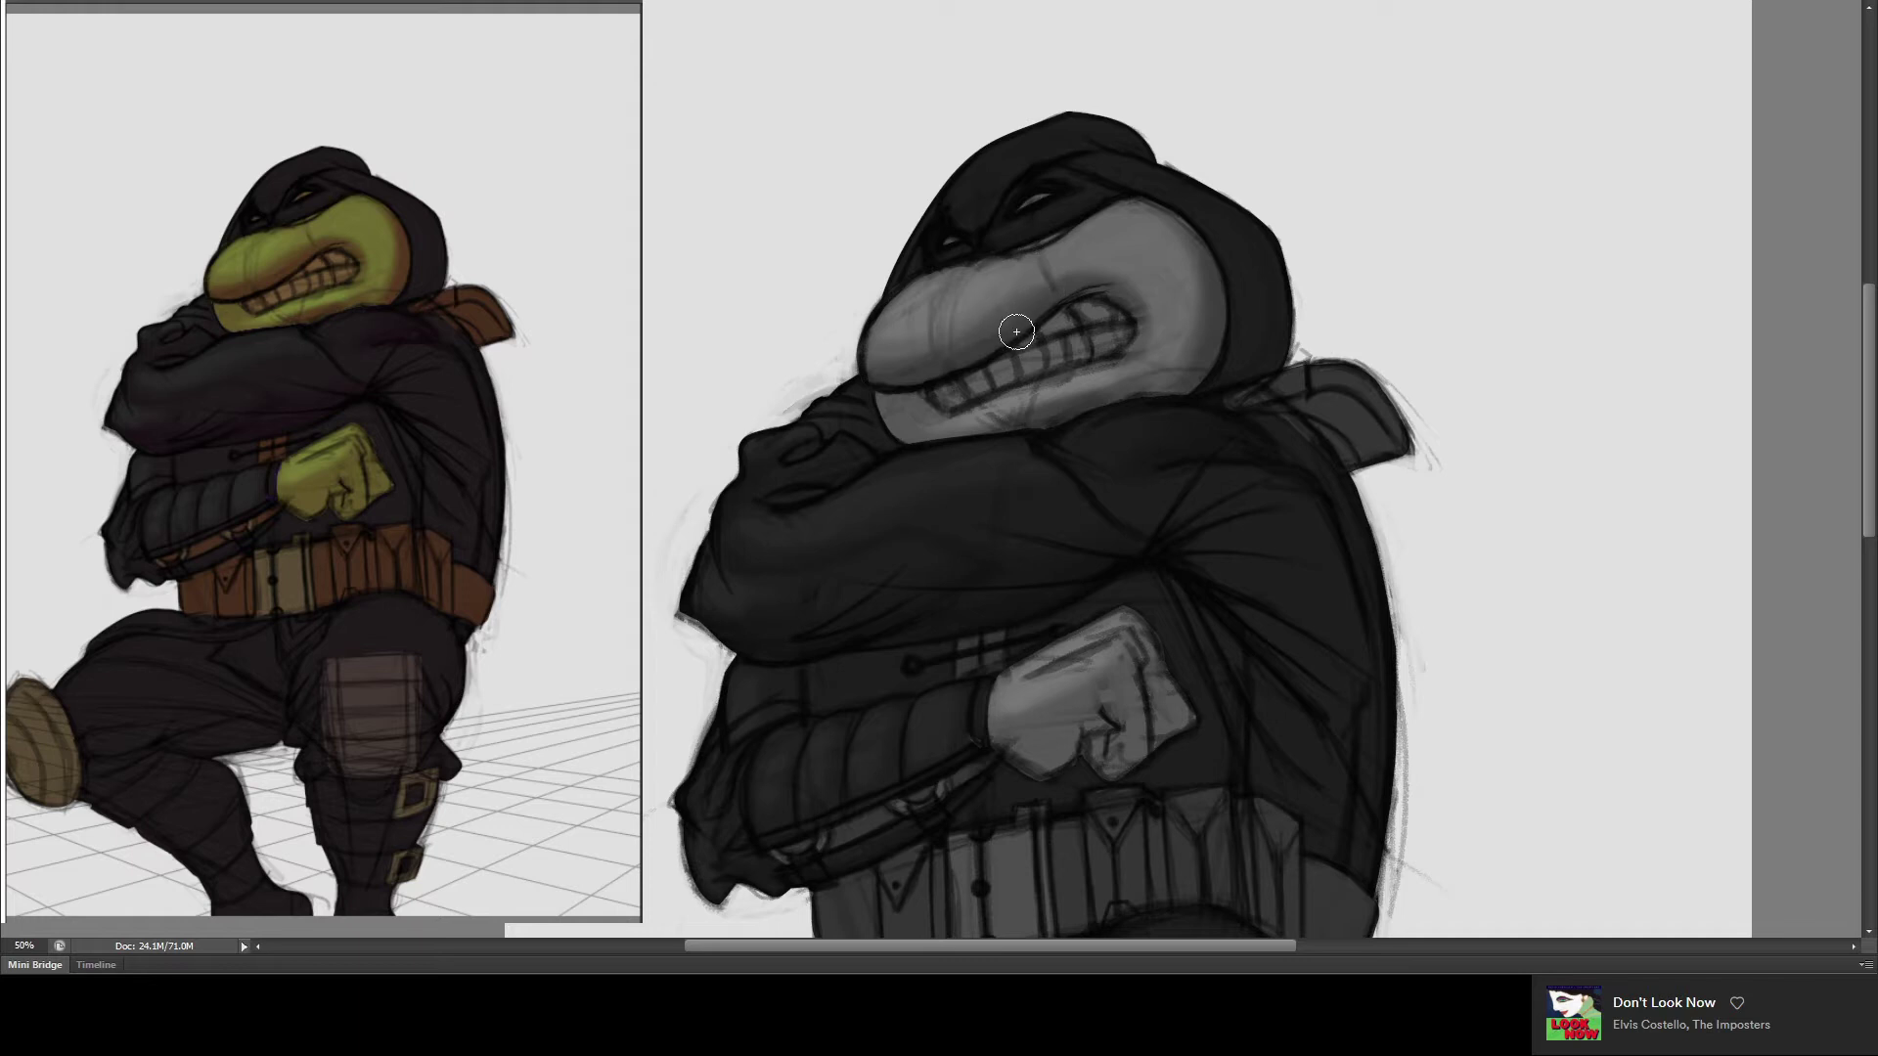
- Shade the lower teeth, then pan to the torso and refine the body's right edge
drag(1017, 357, 973, 386)
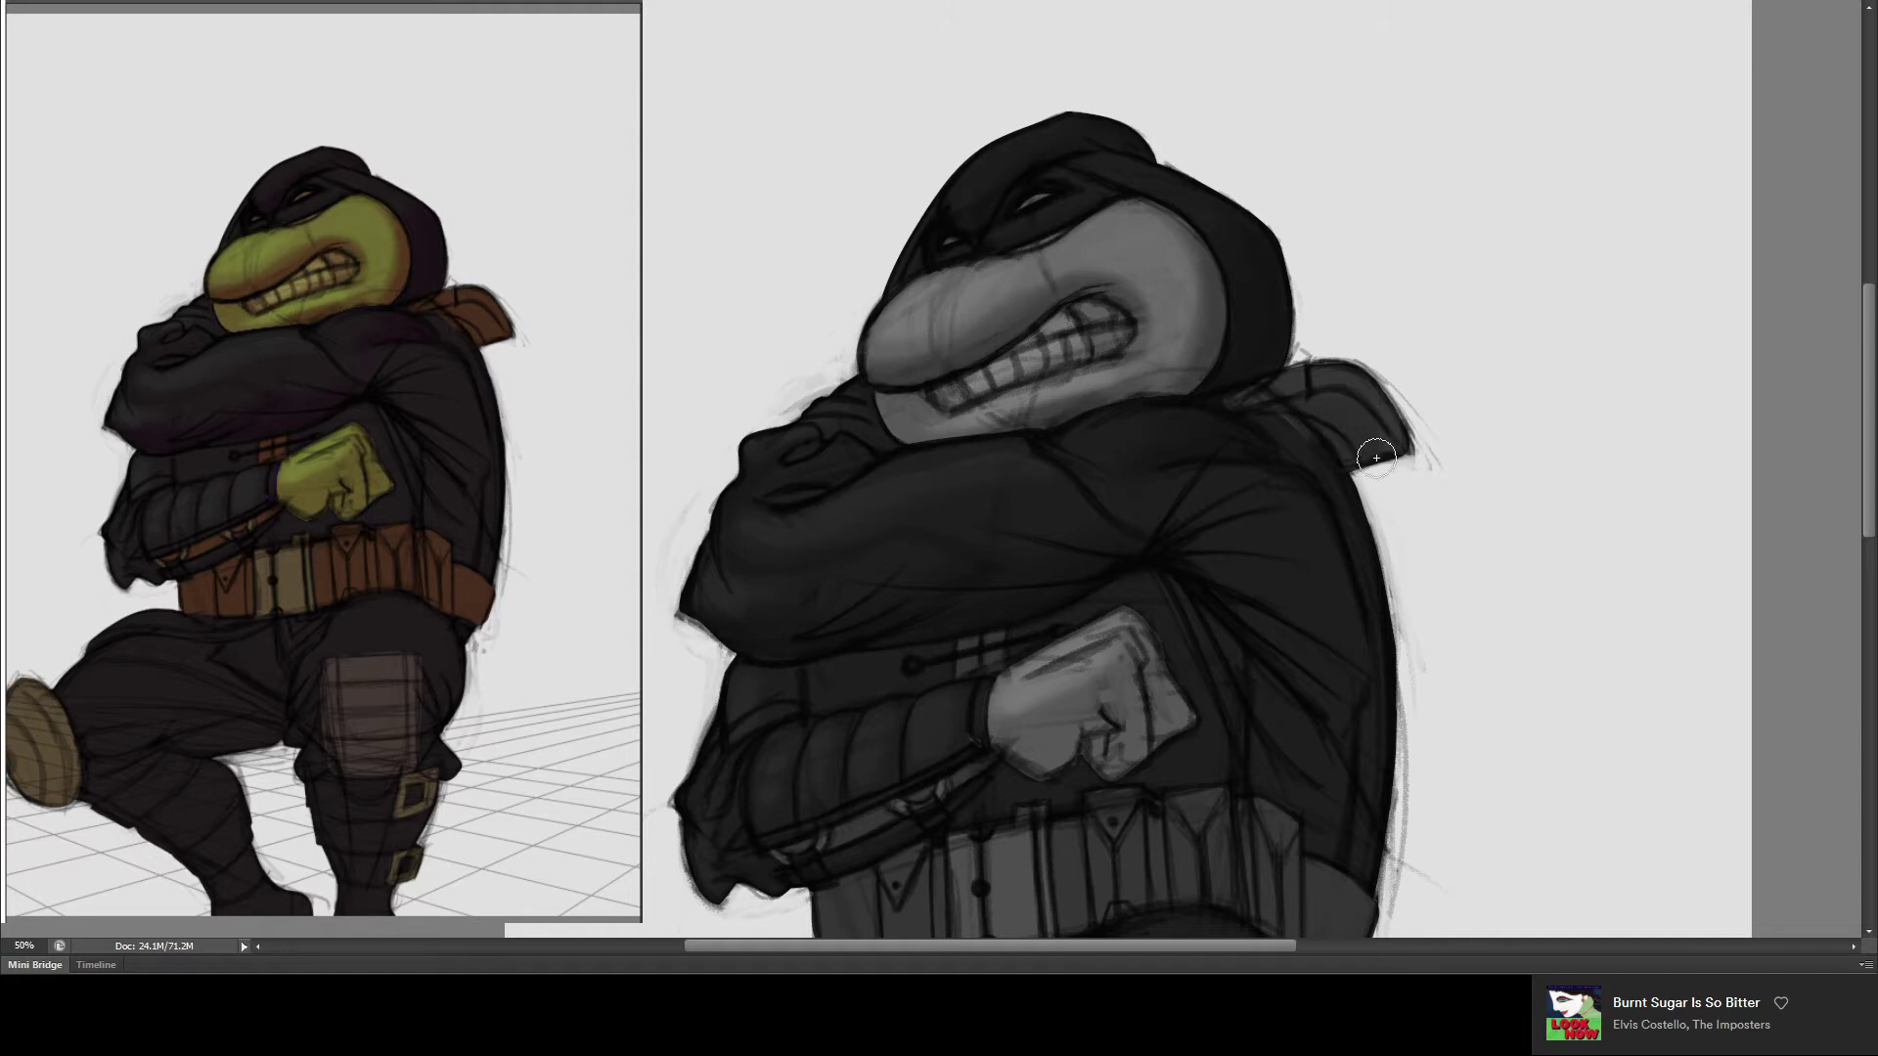
mouse_move(1369, 426)
mouse_down()
mouse_move(1129, 270)
mouse_move(1177, 302)
mouse_up()
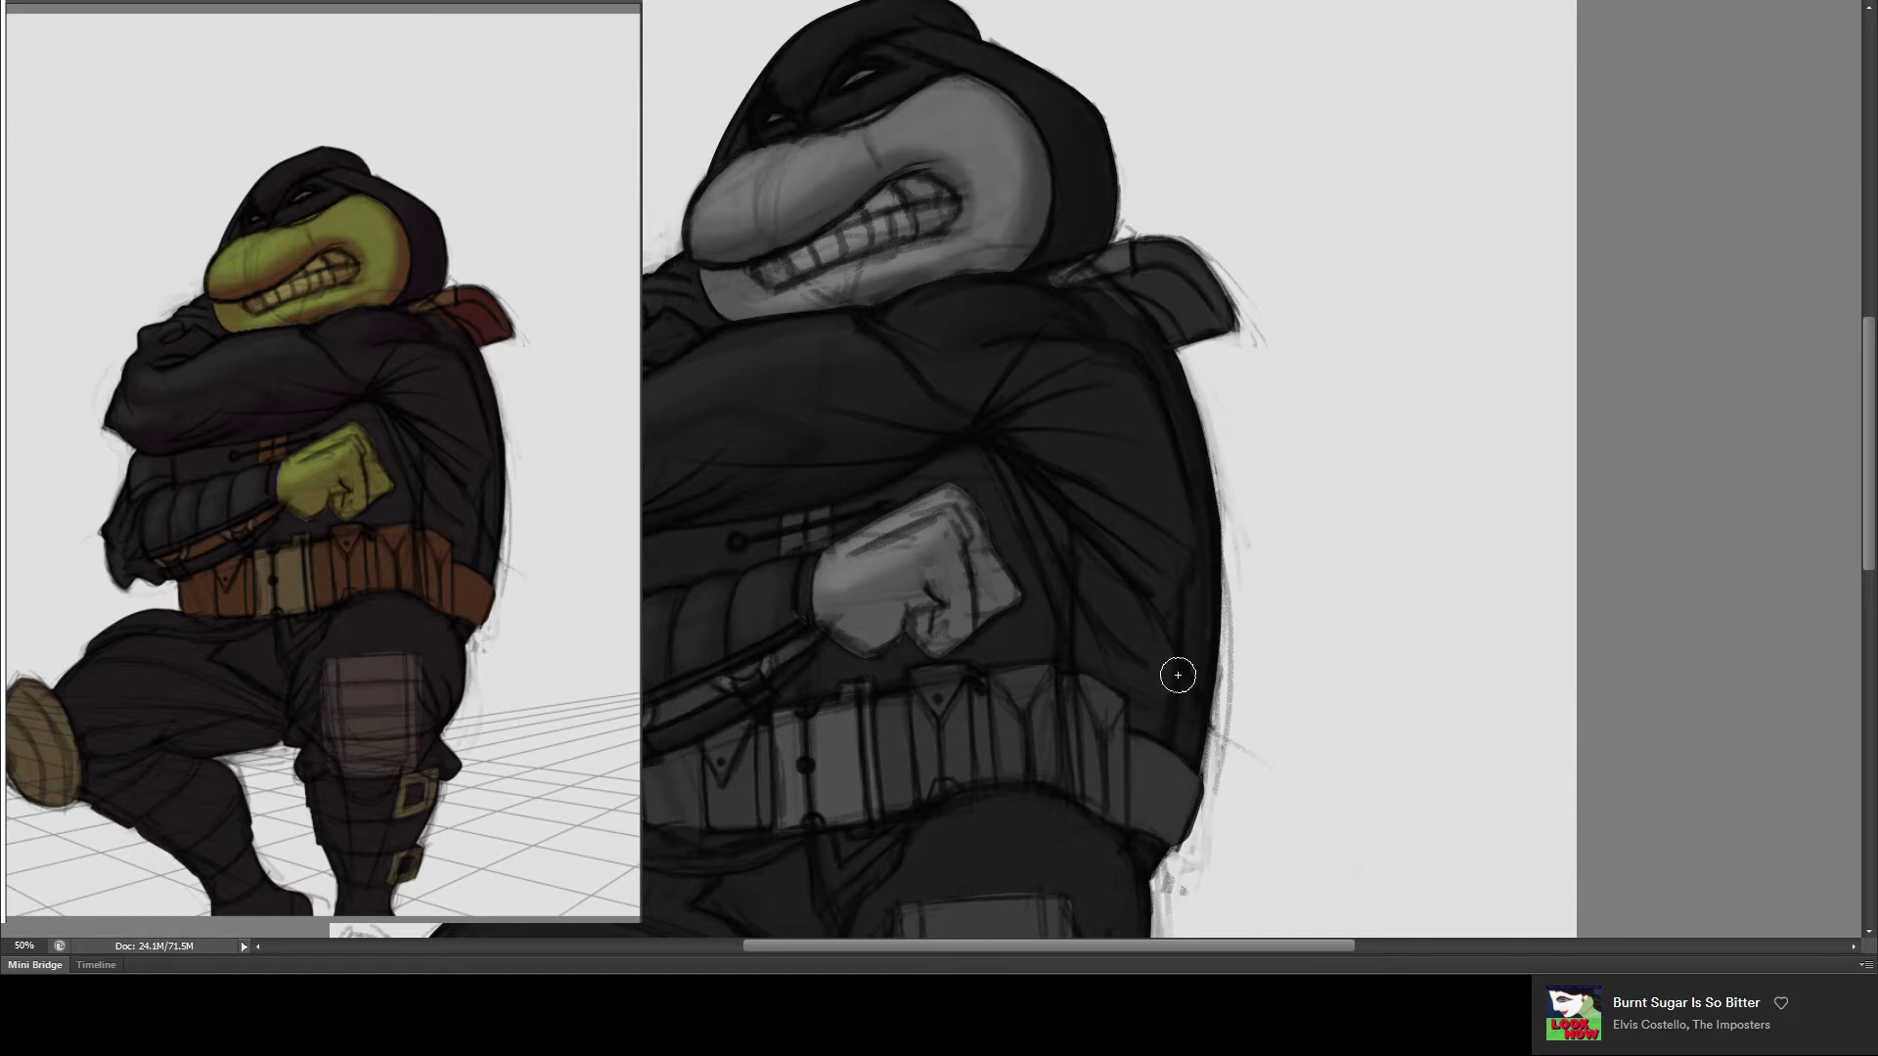
drag(1175, 680, 1193, 767)
- Darken the belt's right end with a larger brush, then pan to the belt, legs and floor grid
key(bracketright)
key(bracketright)
mouse_move(1144, 809)
mouse_down()
mouse_move(1187, 783)
mouse_move(1158, 819)
mouse_move(1177, 662)
mouse_move(1157, 692)
mouse_move(1115, 671)
mouse_move(1165, 684)
mouse_move(1157, 629)
mouse_move(1129, 681)
mouse_move(1098, 583)
mouse_move(1145, 713)
mouse_move(1125, 676)
mouse_move(1148, 516)
mouse_move(1147, 571)
mouse_up()
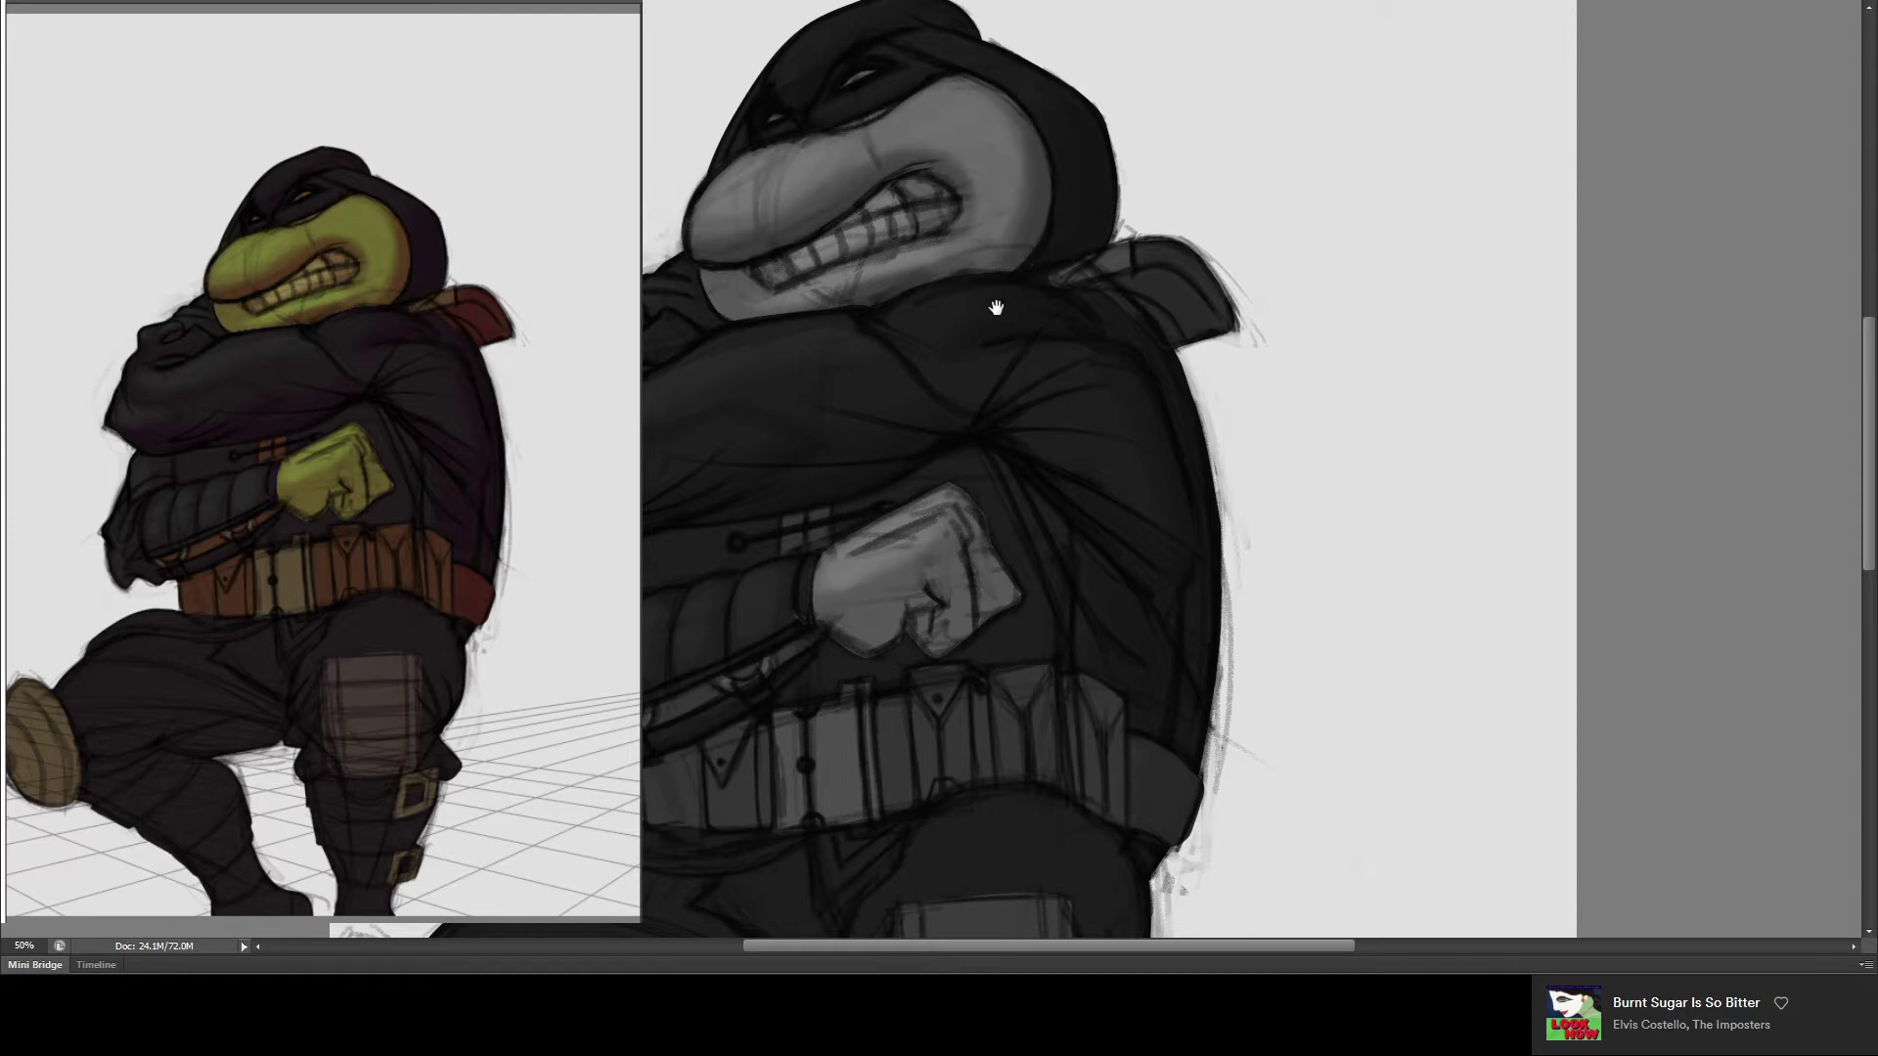
drag(1002, 308, 1069, 260)
scroll(1018, 390, down, 3)
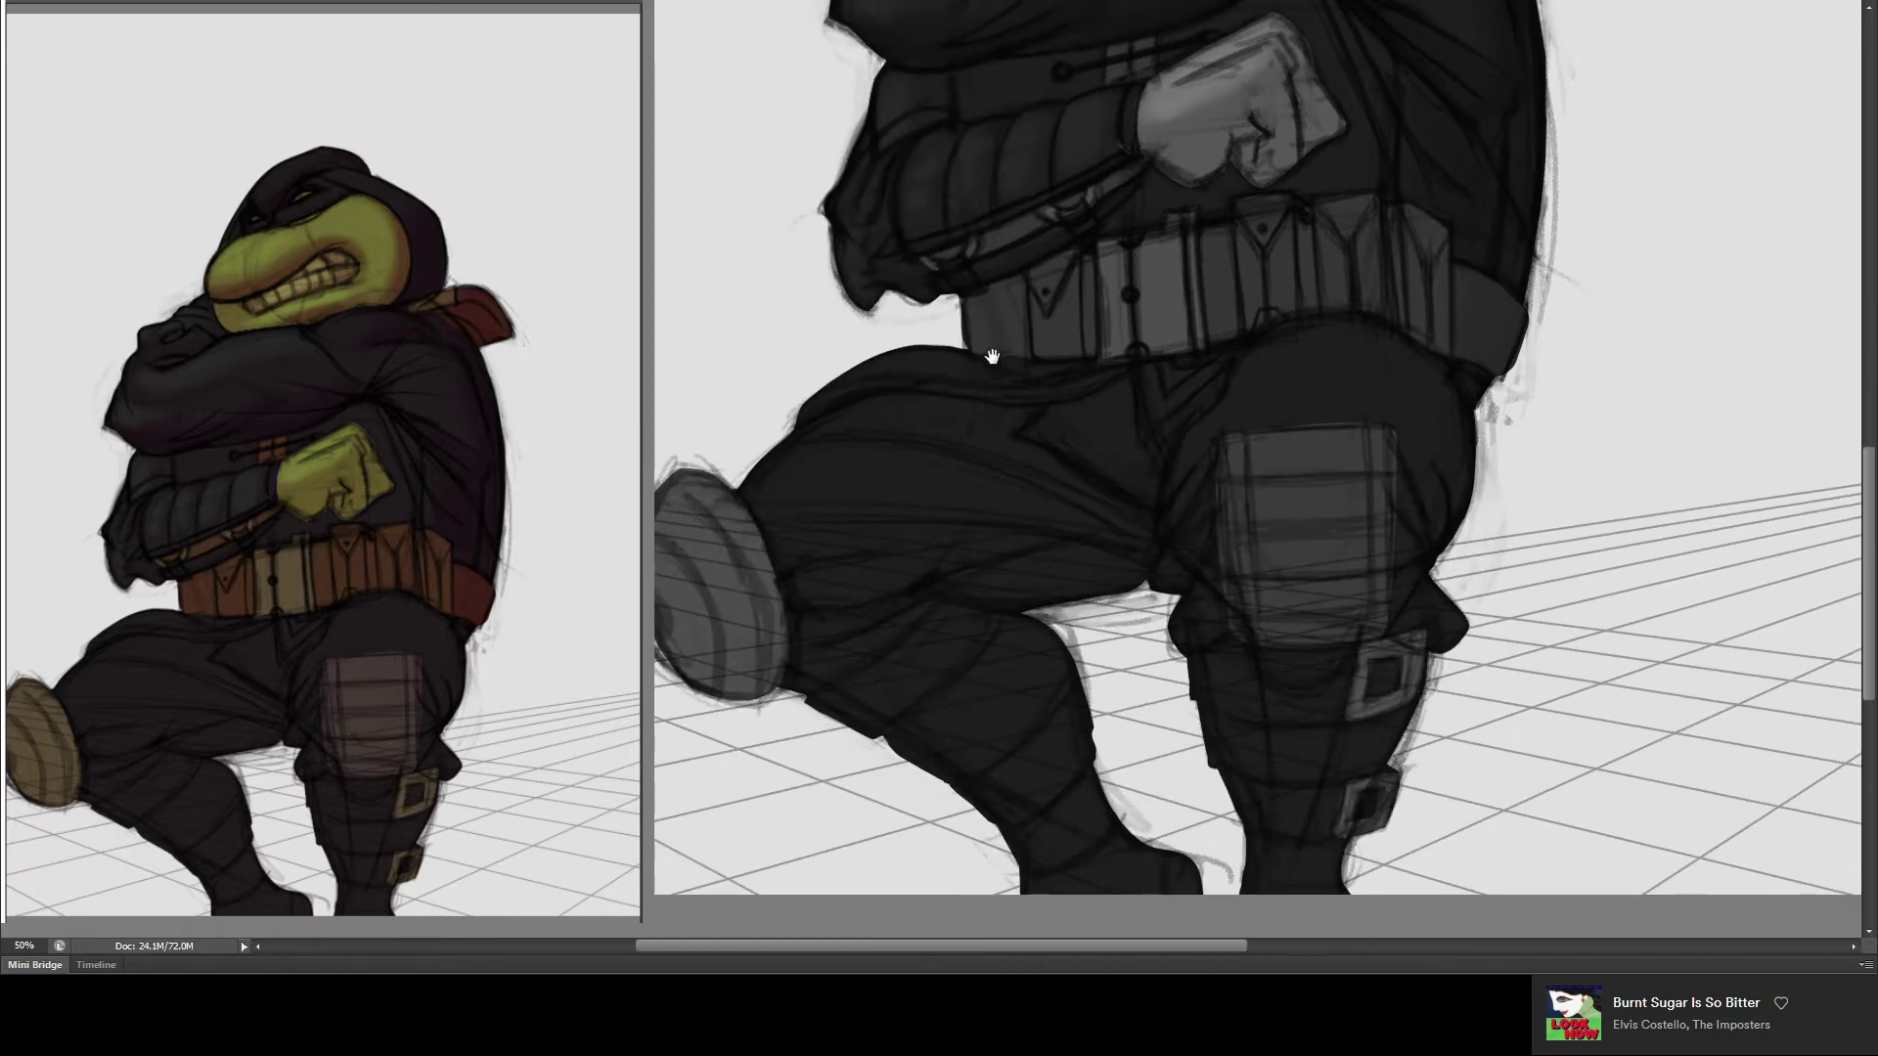
drag(991, 357, 957, 432)
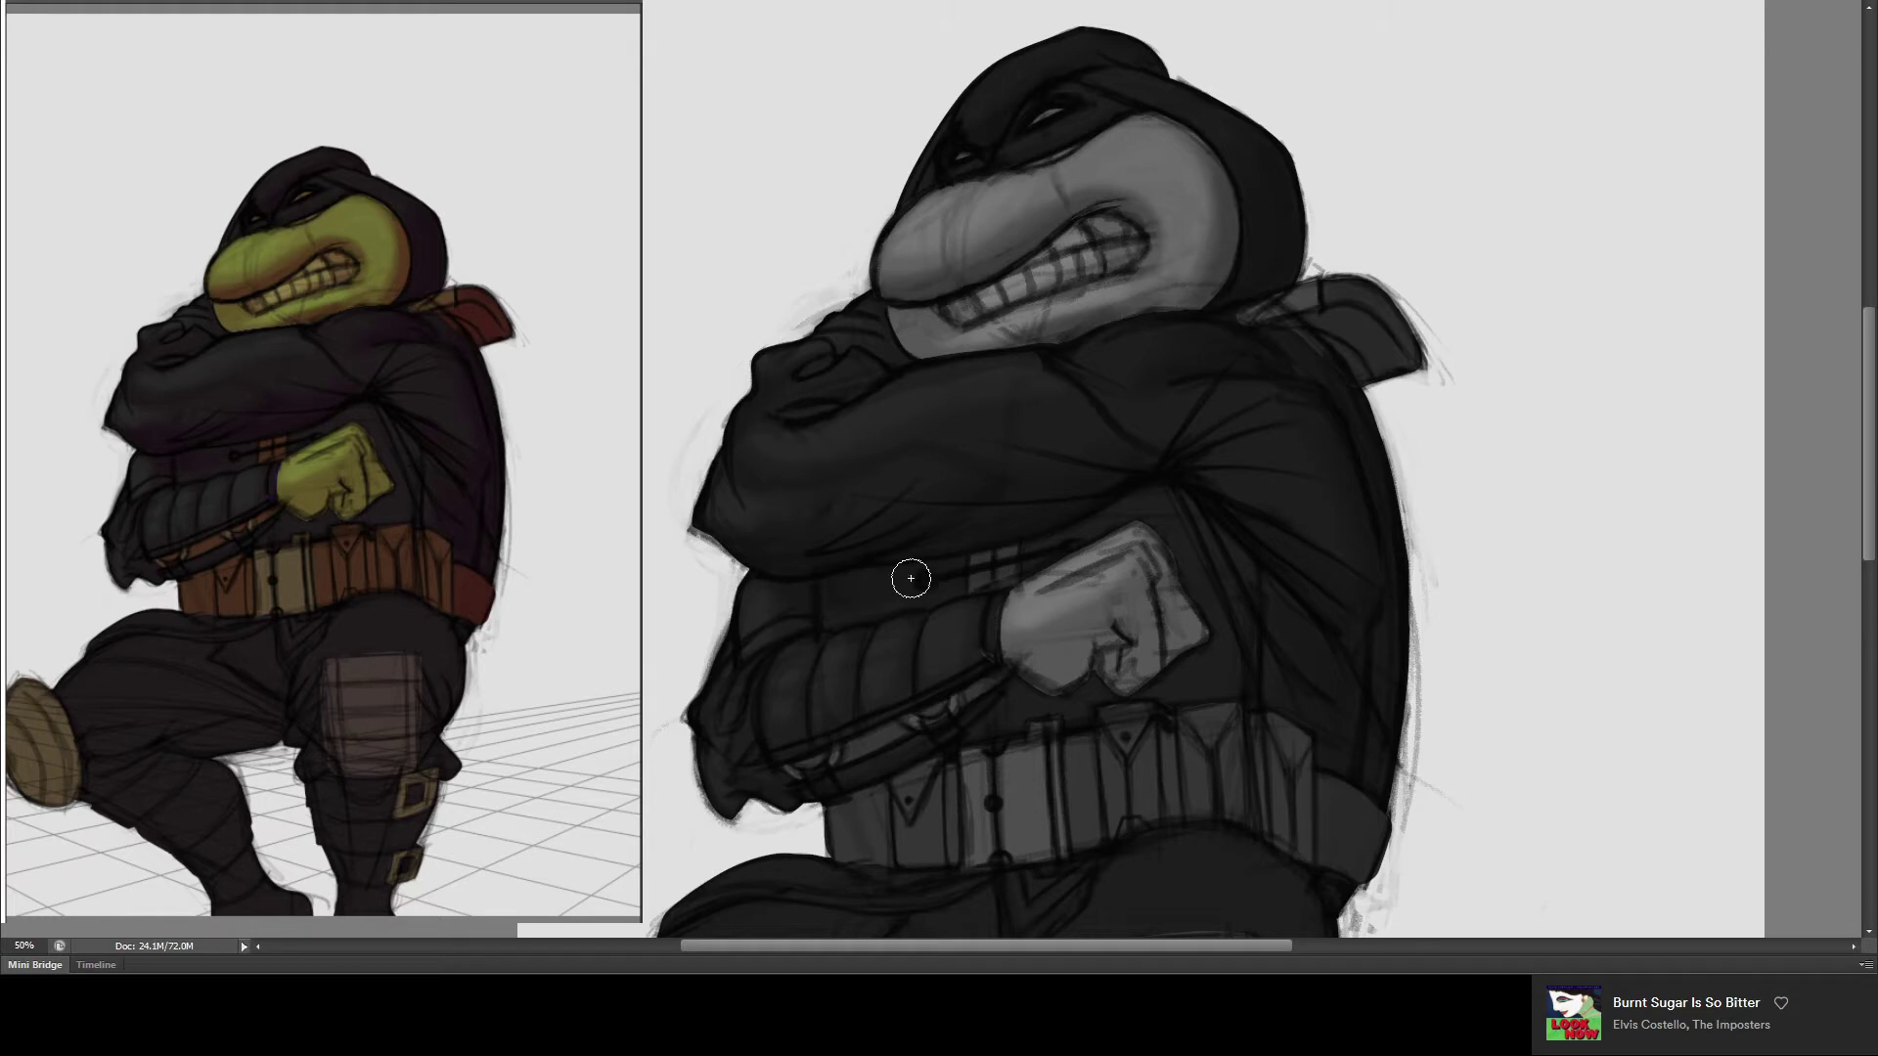
- Paint a dark strap stroke across the torso ending at the clenched fist
drag(923, 581, 1017, 566)
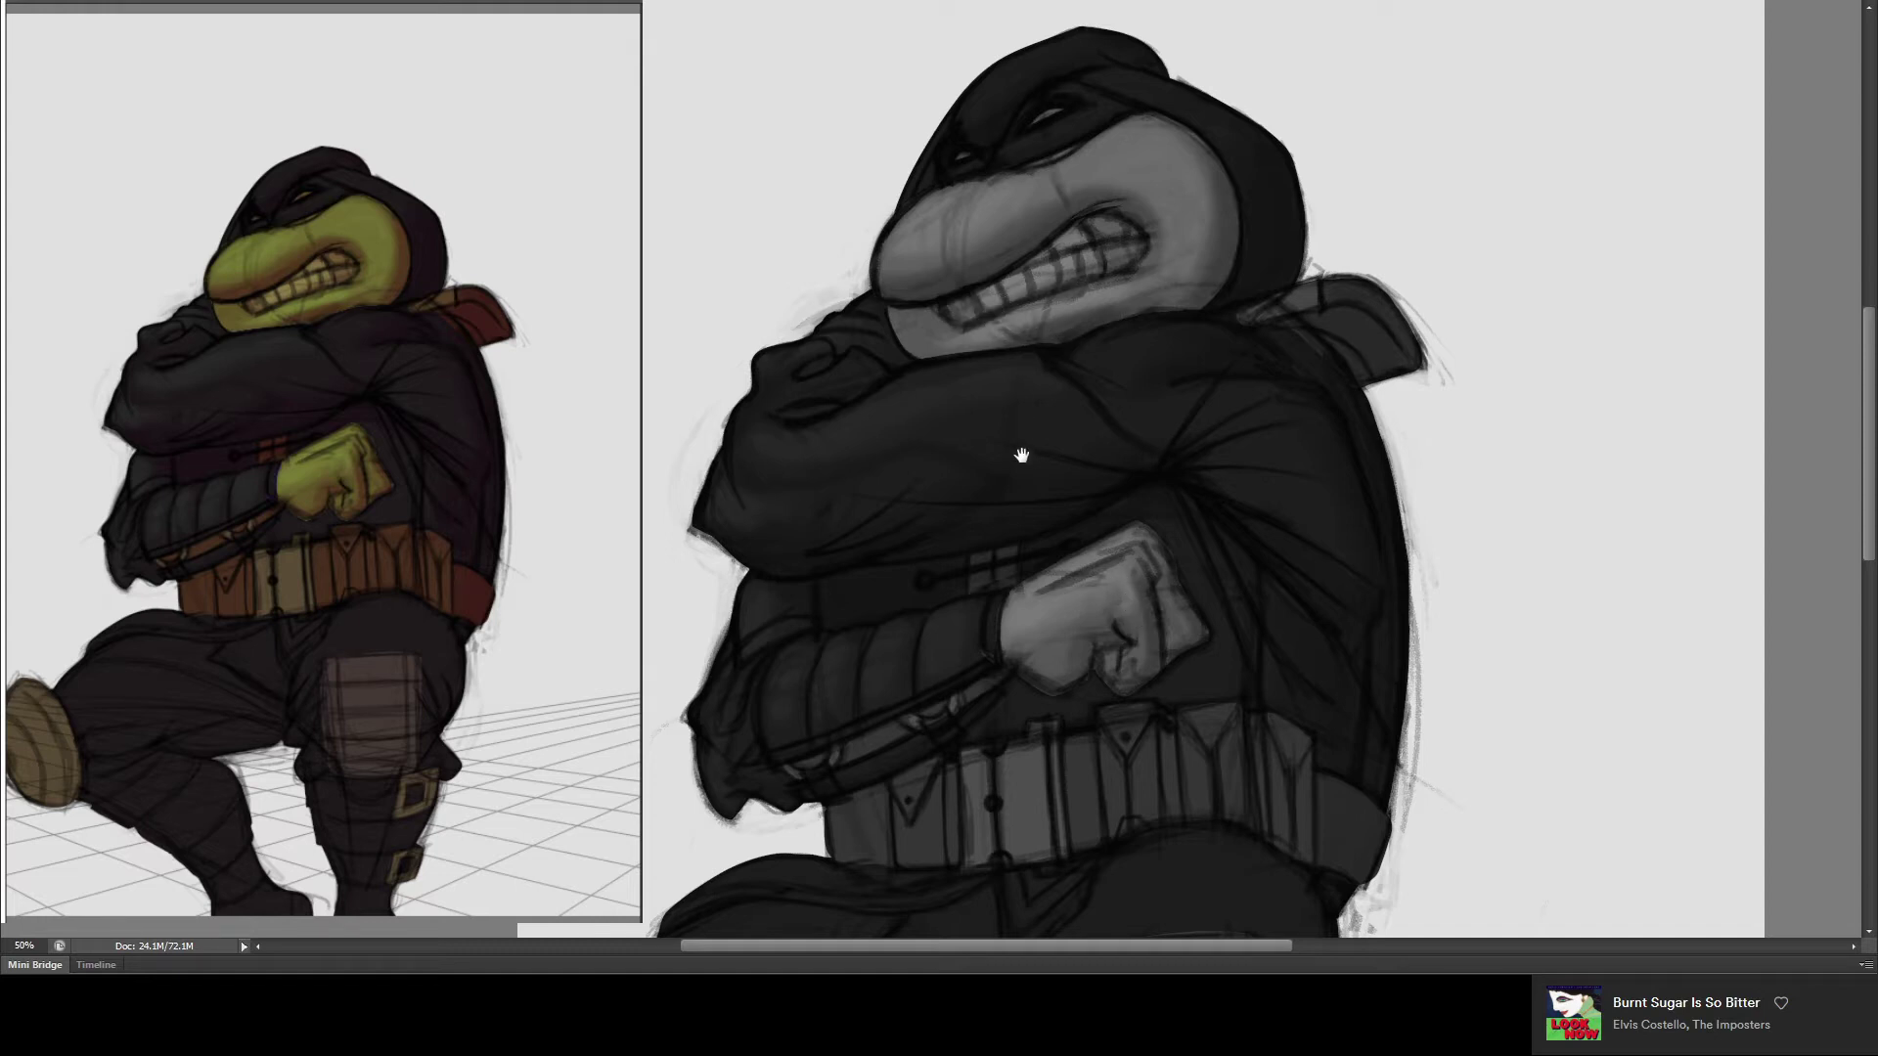
- Darken the raised shoe's top outline, repaint its grey shading, and add a faint leg stroke
drag(986, 549, 1050, 417)
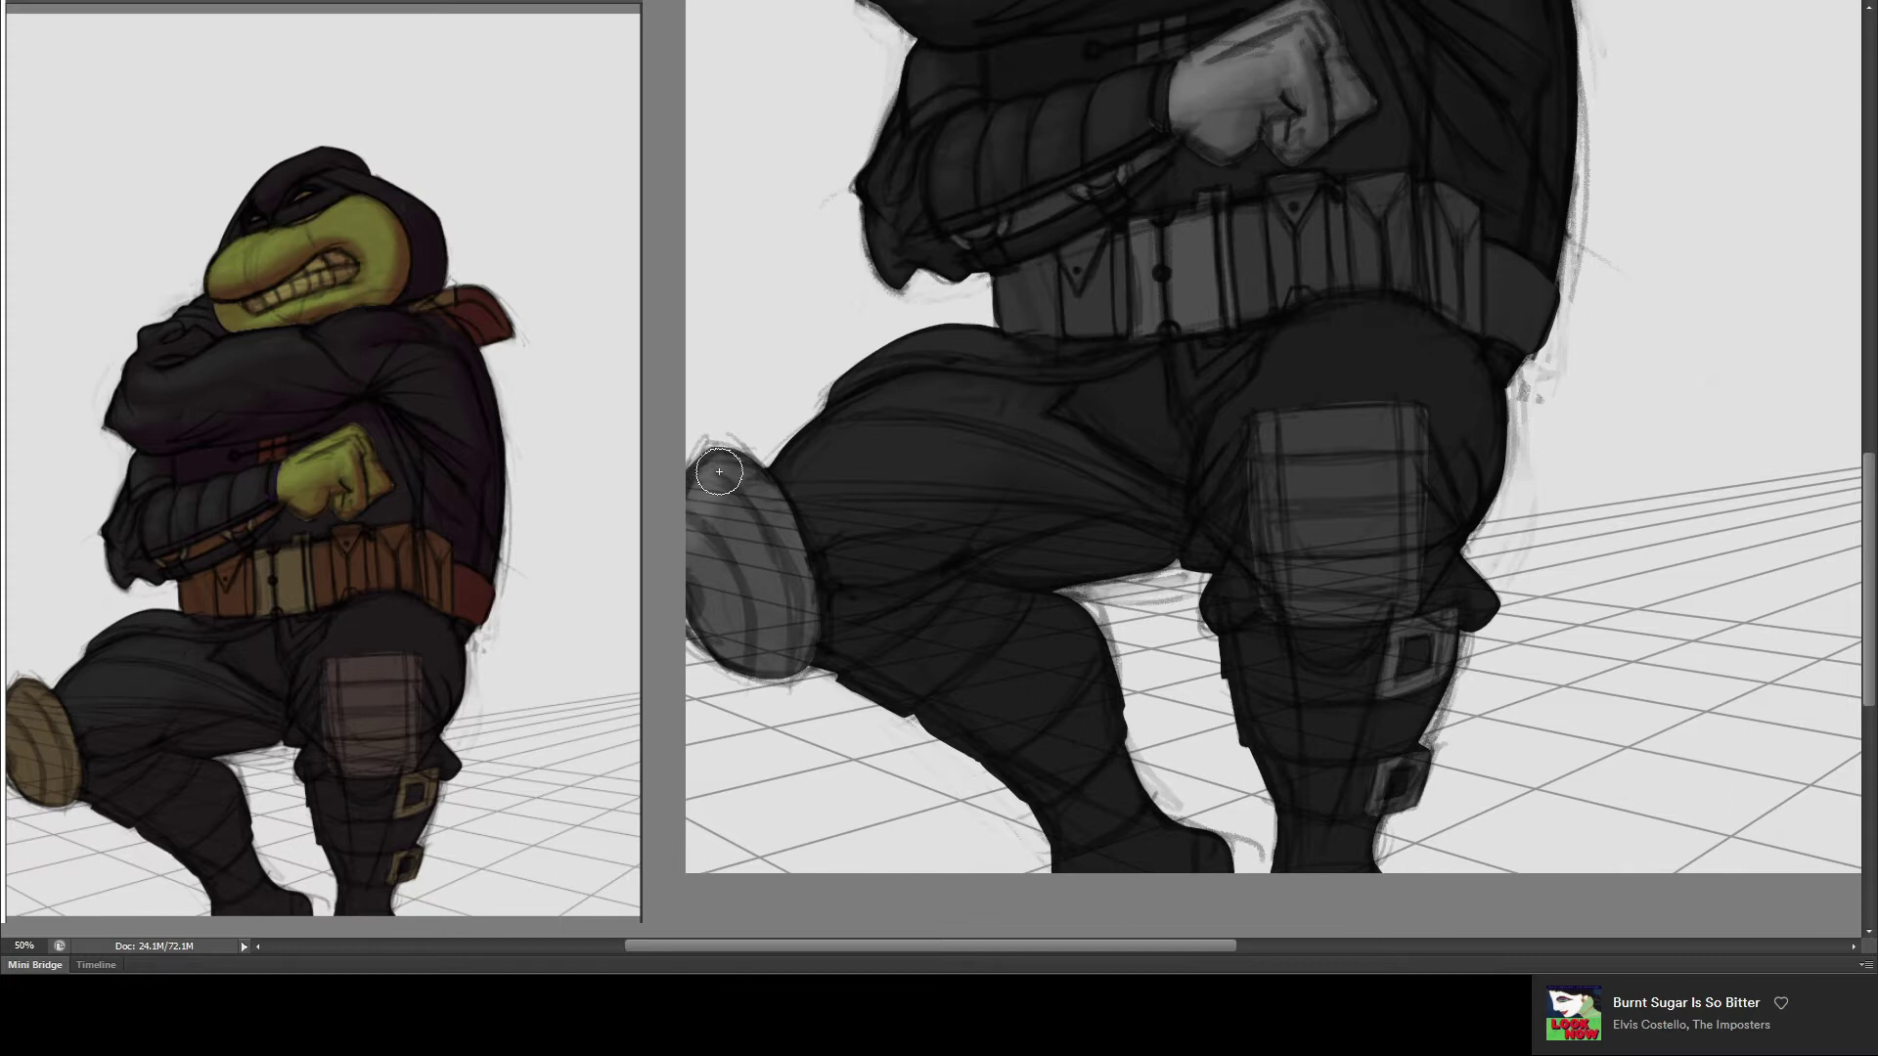
drag(723, 471, 689, 548)
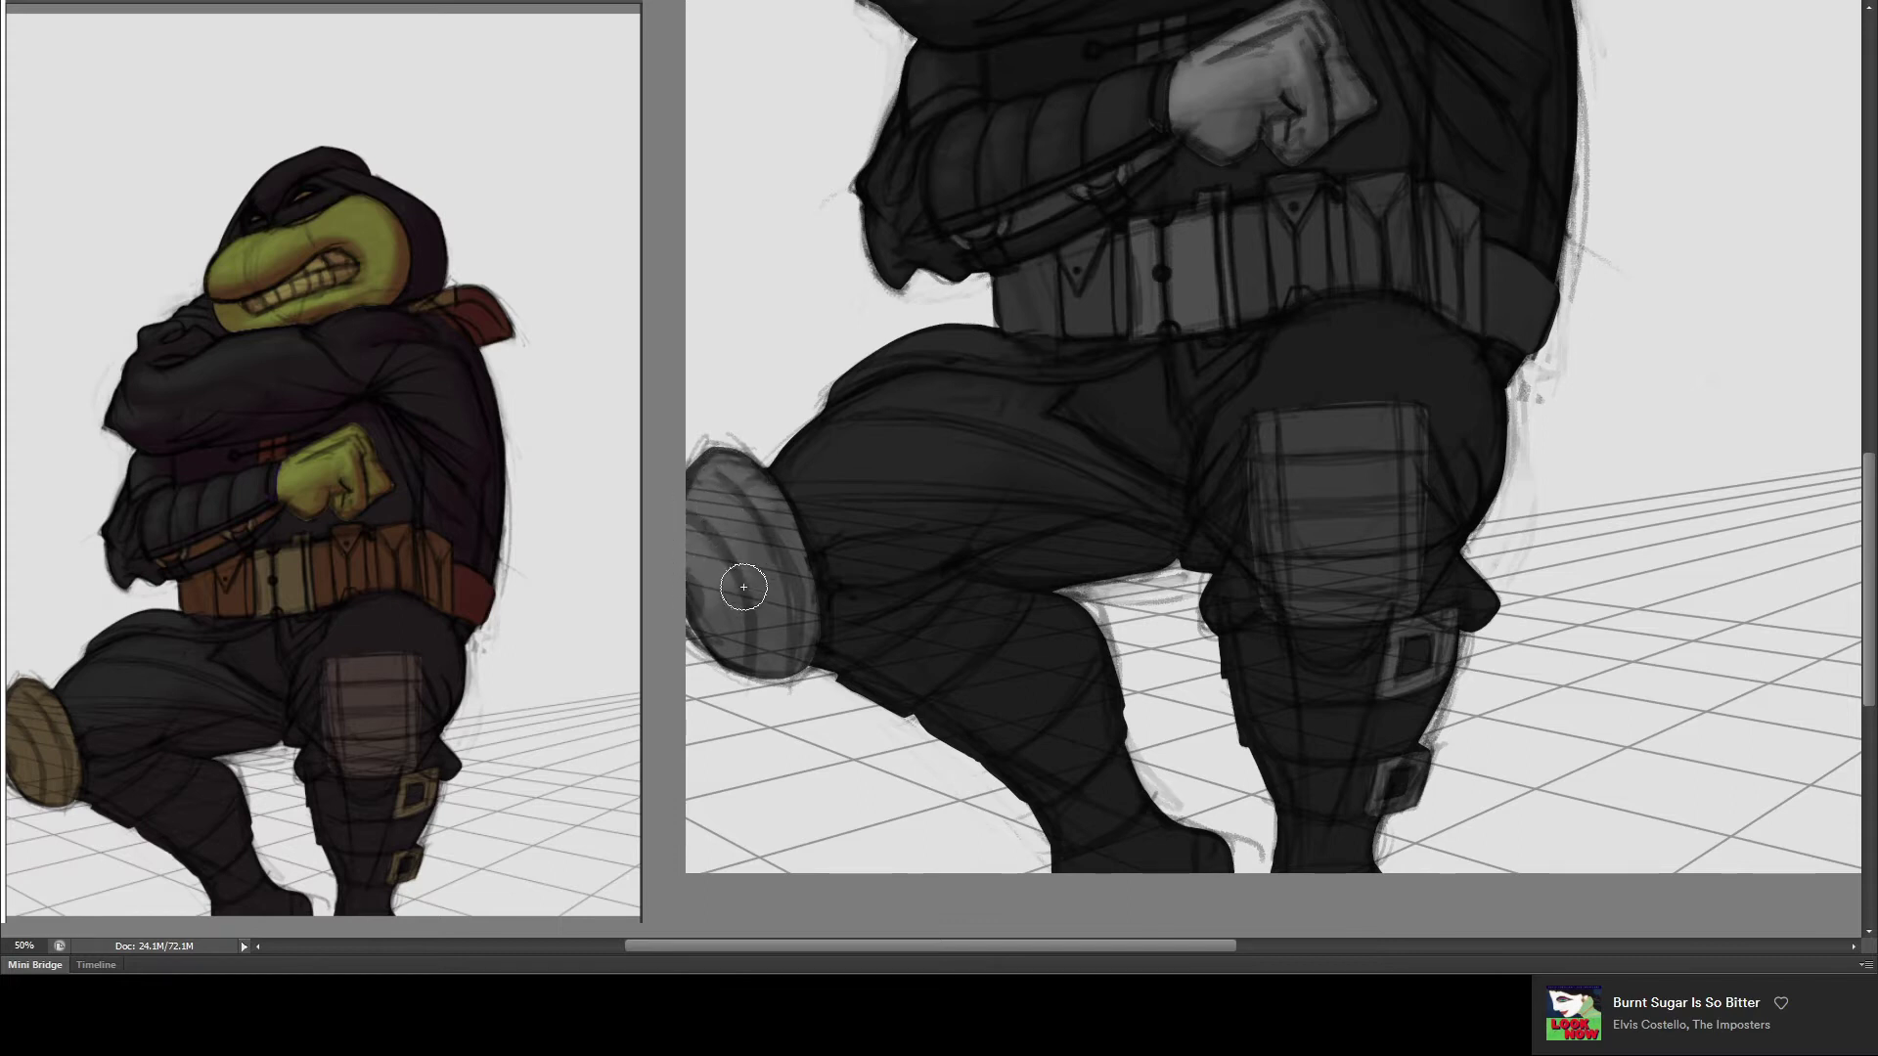
mouse_move(691, 555)
mouse_down()
mouse_move(716, 619)
mouse_move(766, 616)
mouse_up()
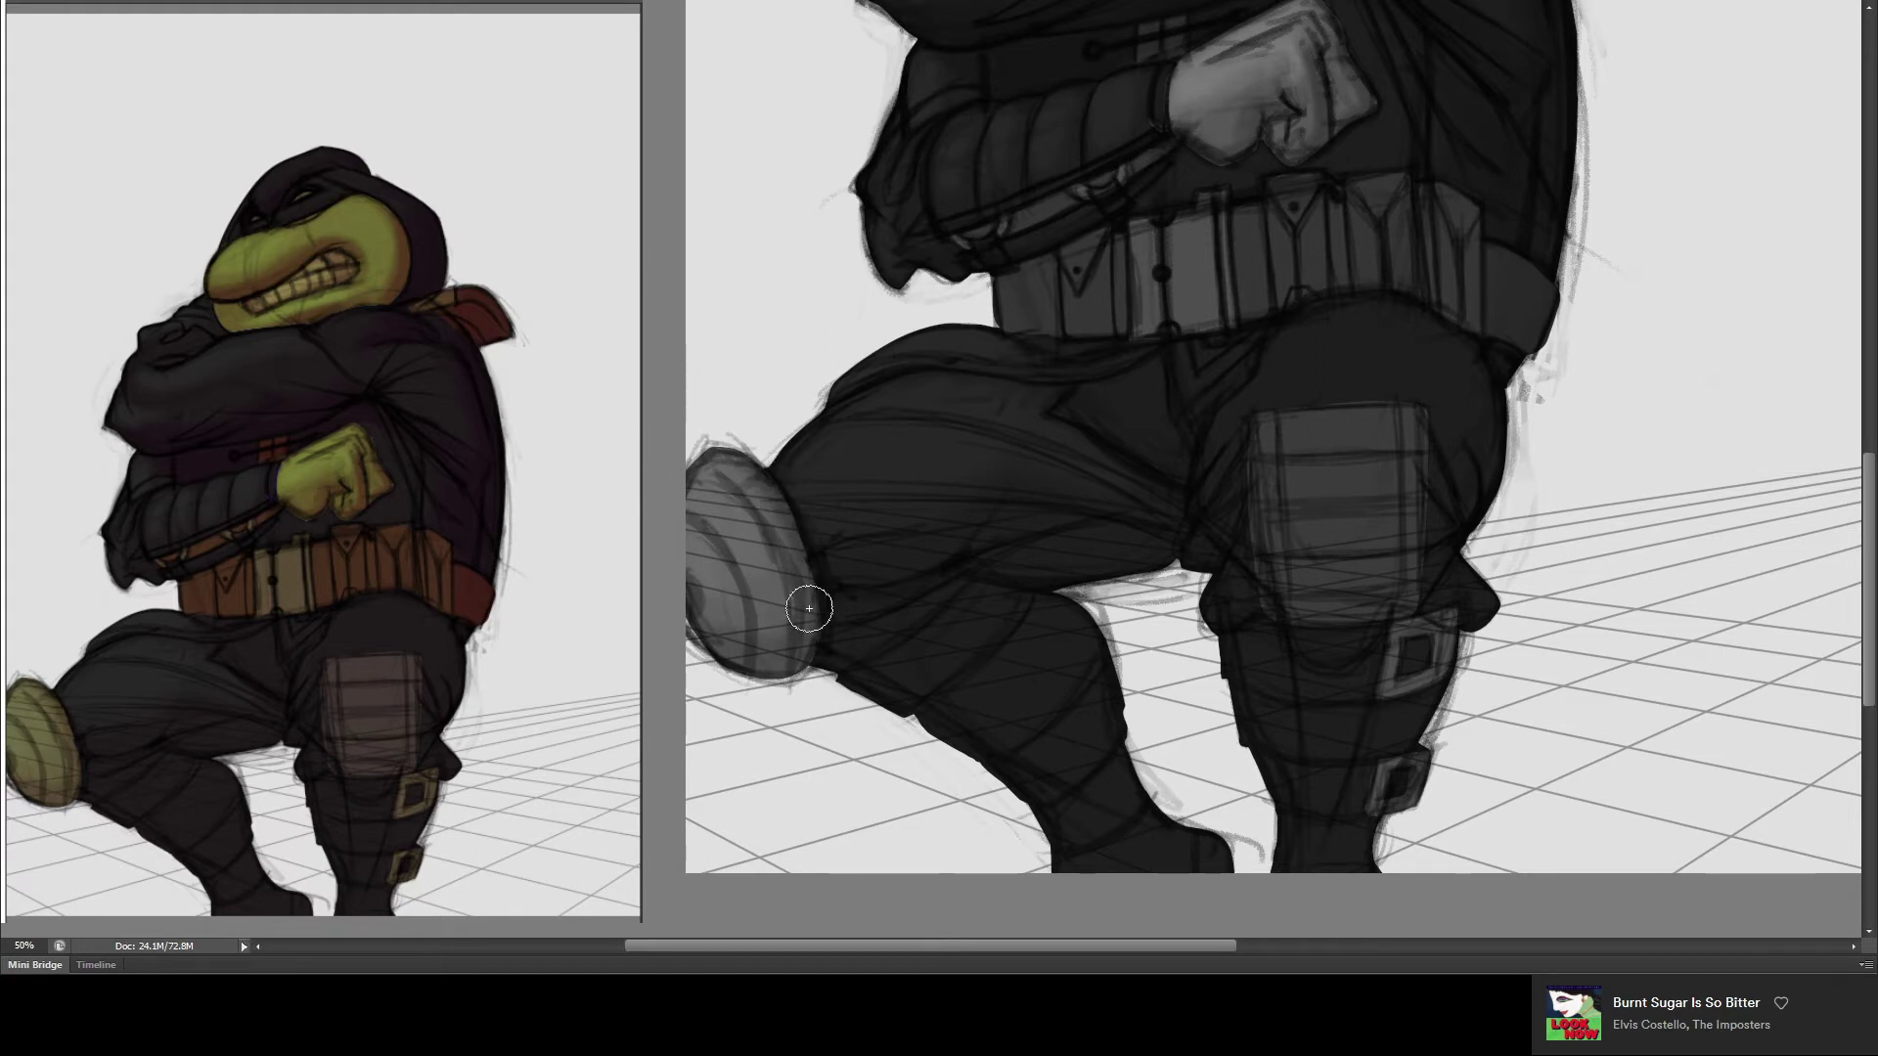
mouse_move(718, 462)
mouse_down()
mouse_move(759, 487)
mouse_move(775, 626)
mouse_up()
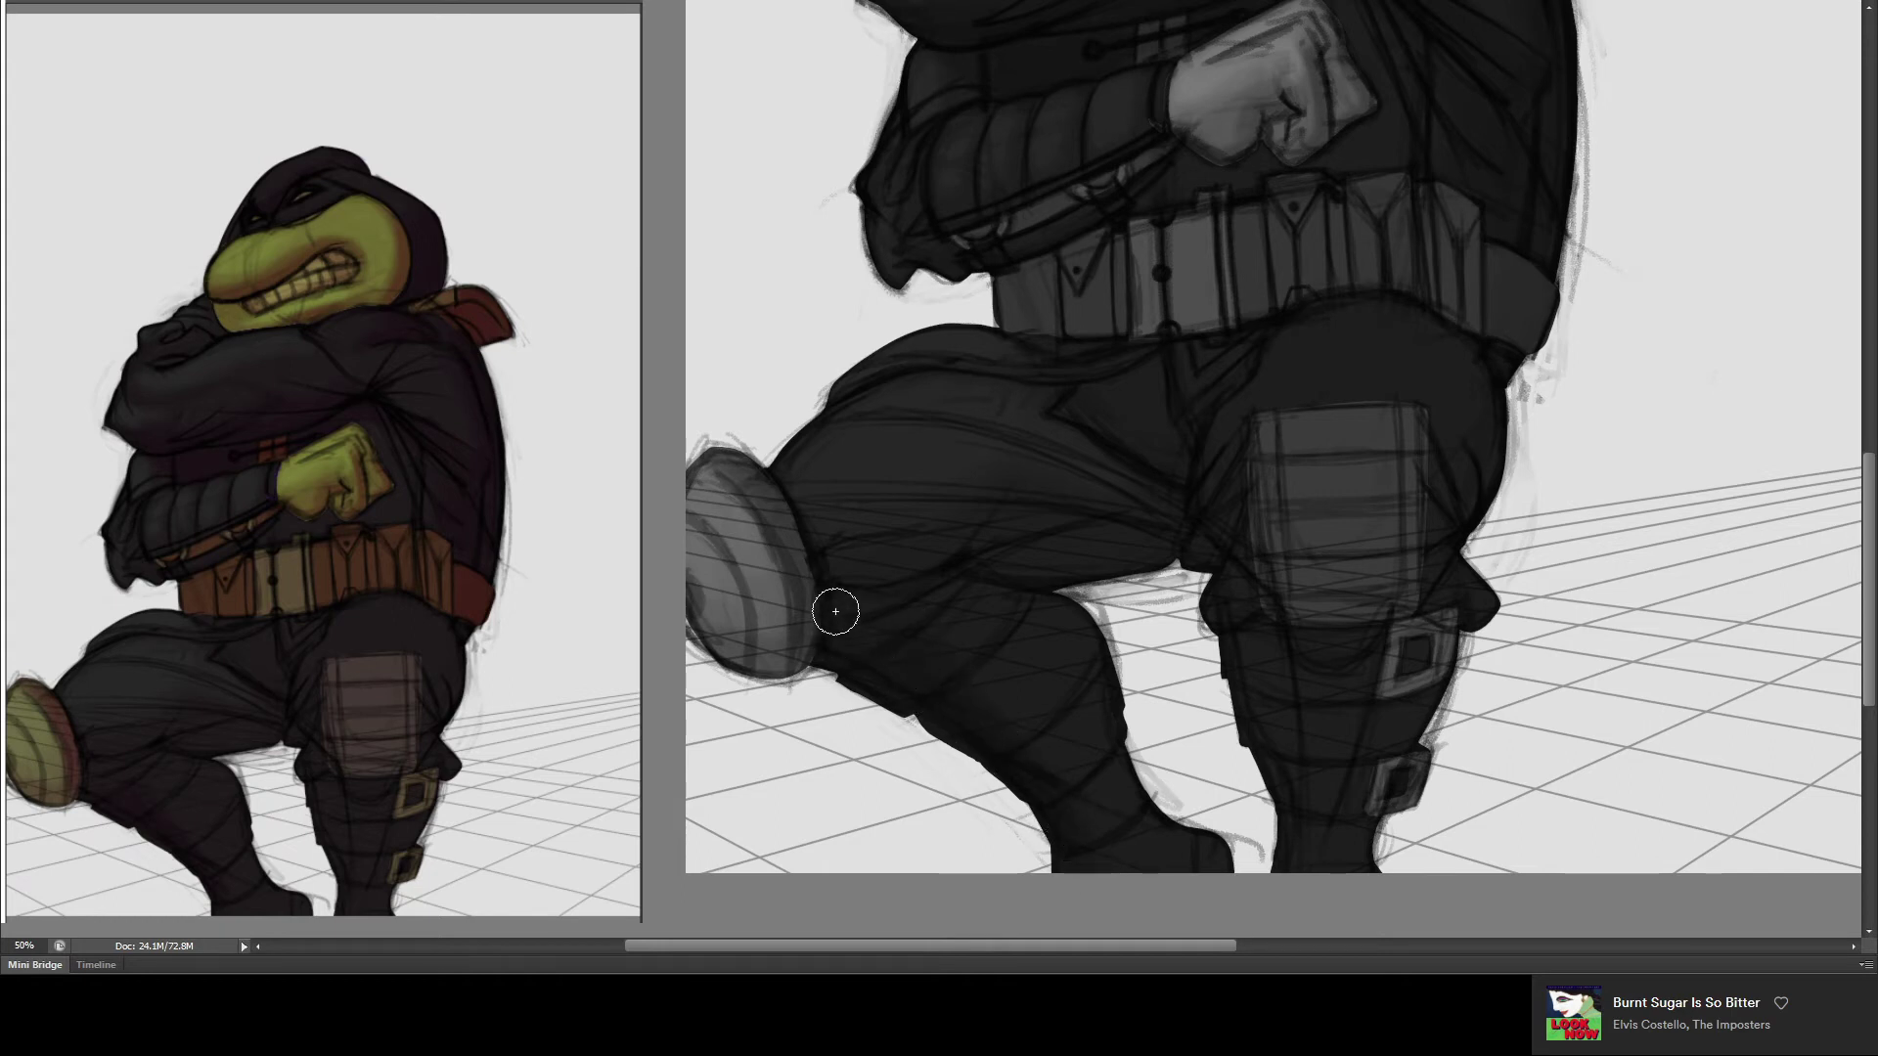
drag(777, 658, 756, 654)
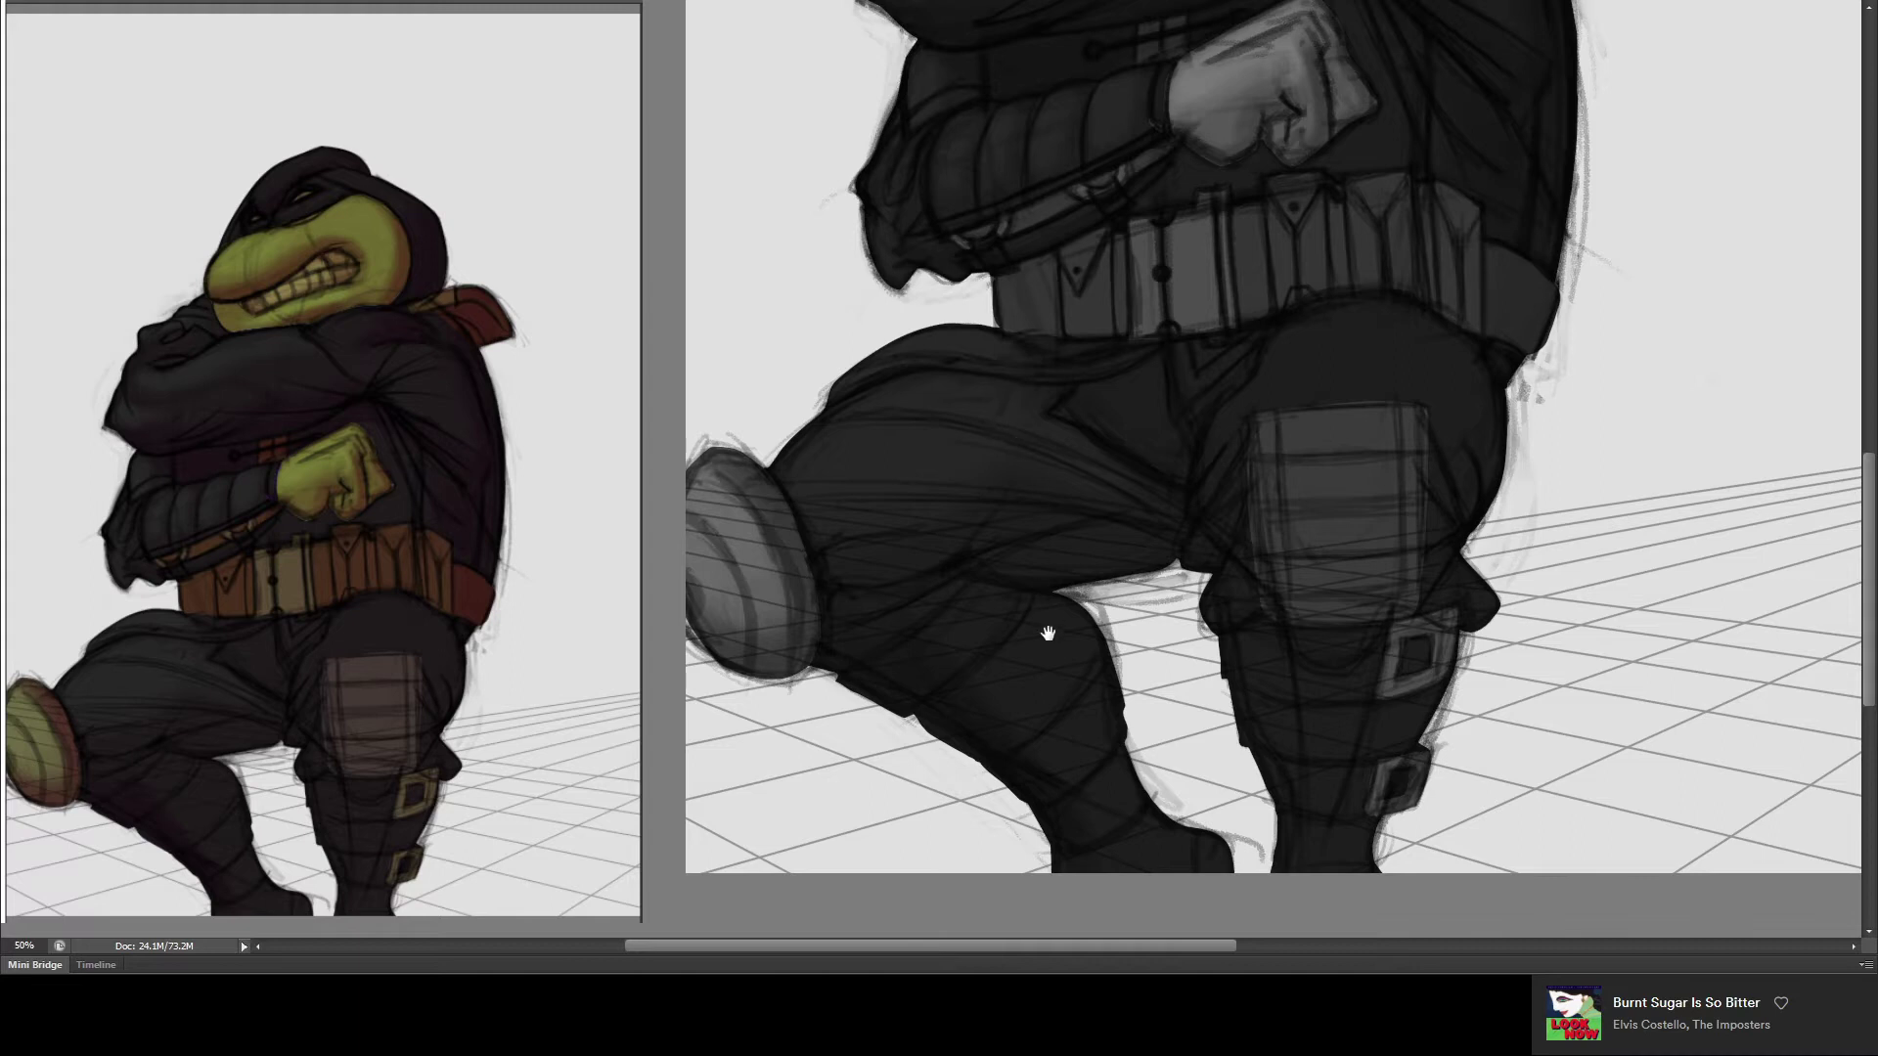
- Fill the arm-belt gap dark grey, then paint V shapes and lighter grey highlights across the belt
drag(1041, 613, 982, 561)
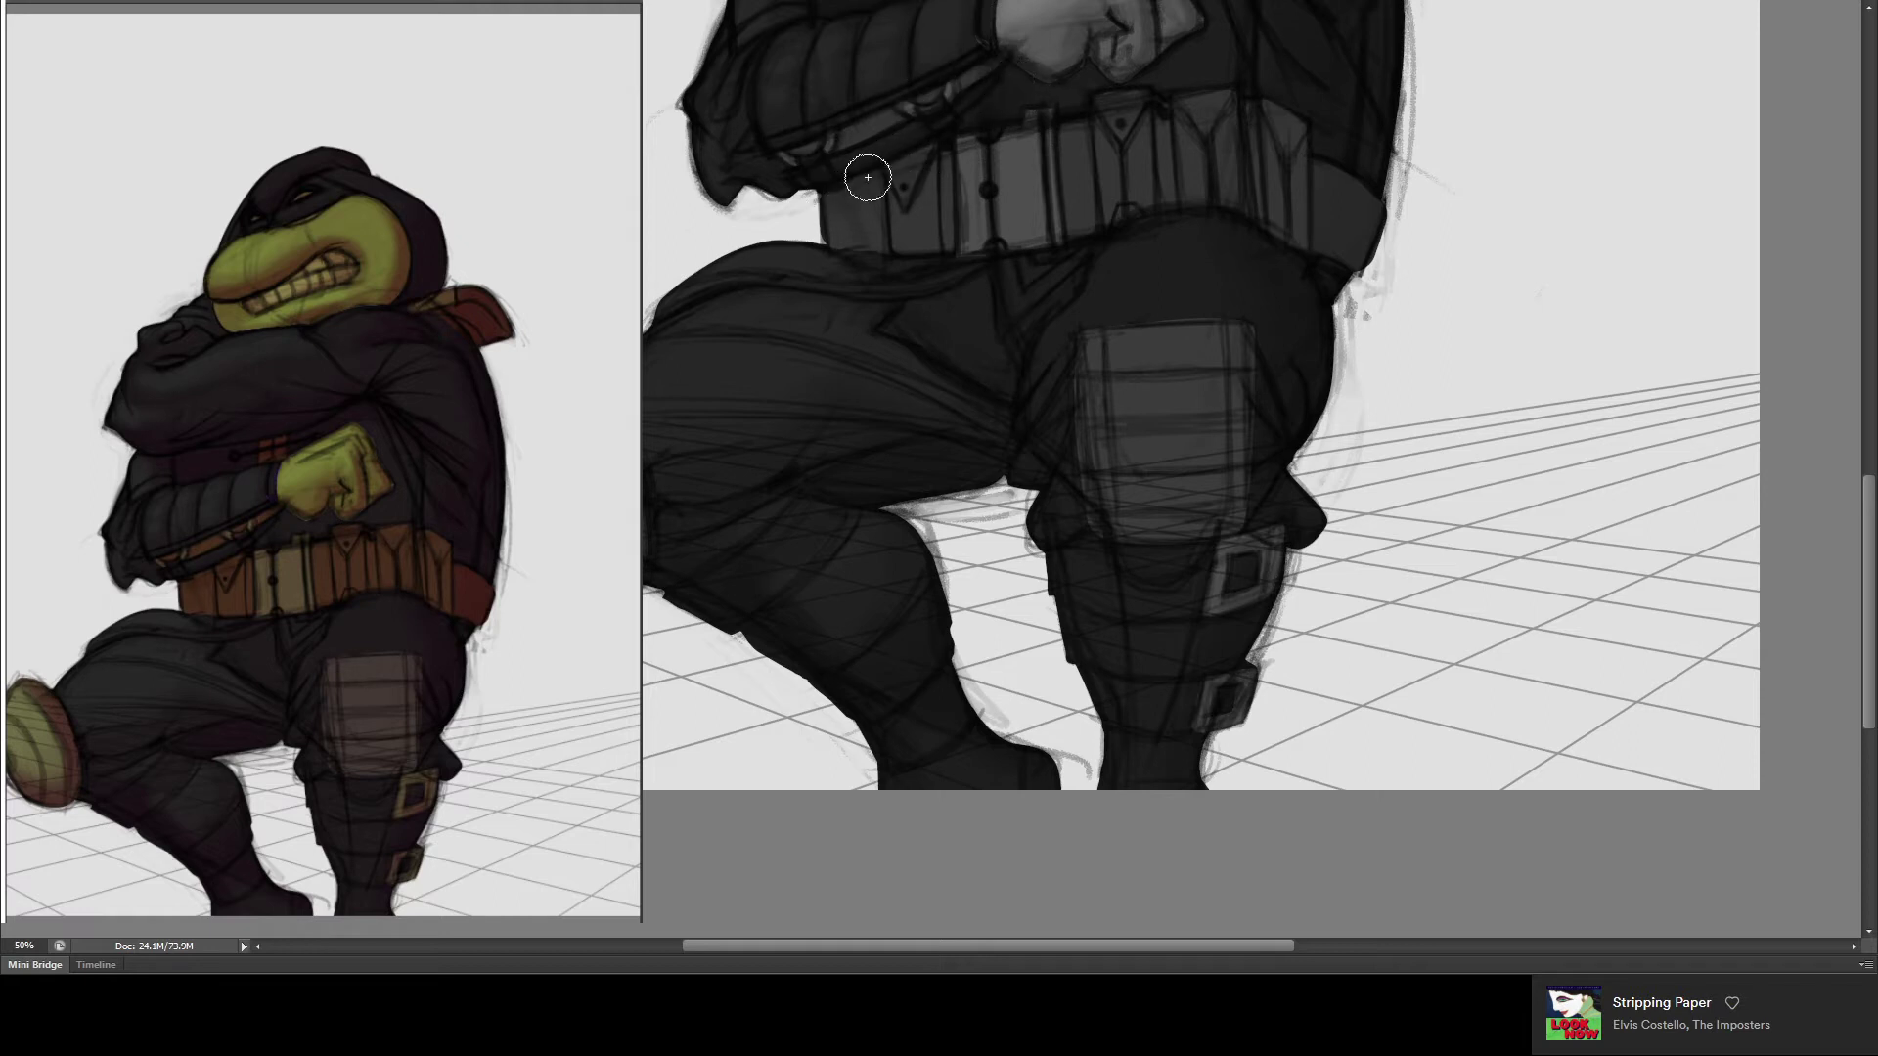
drag(815, 203, 830, 167)
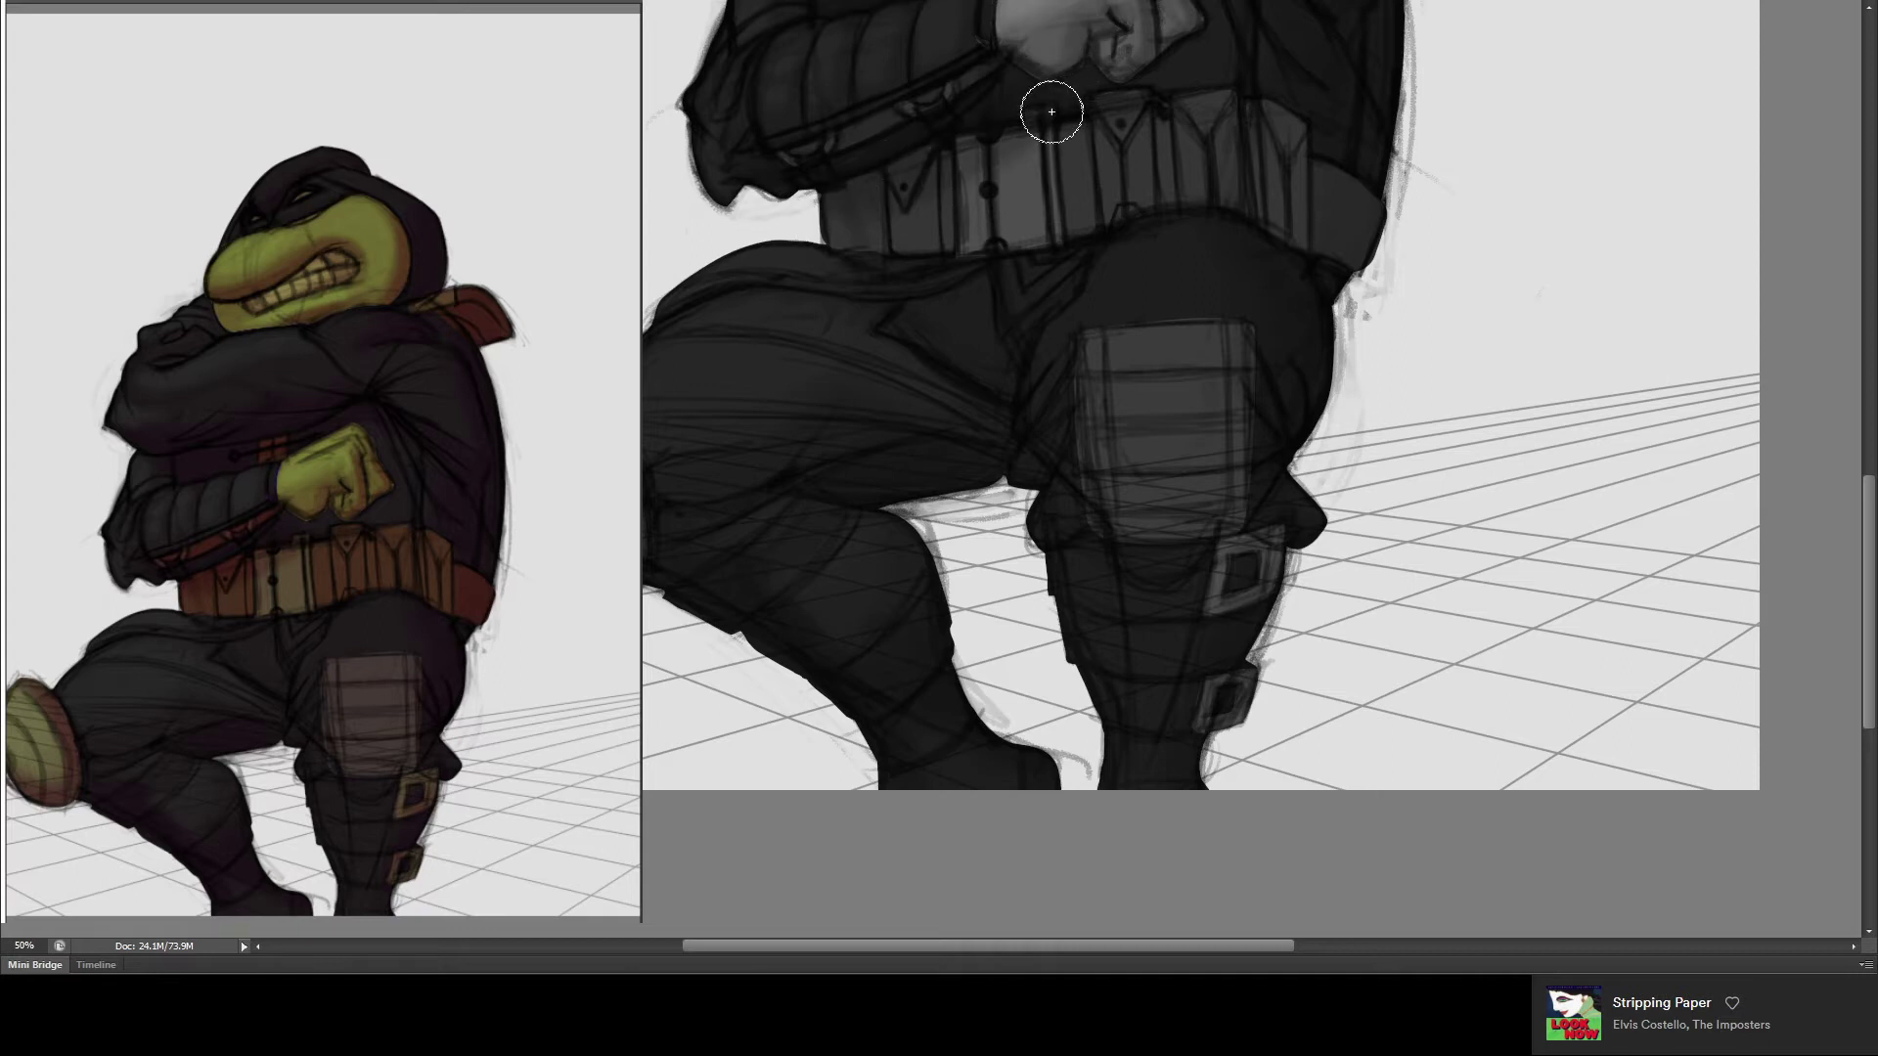
mouse_move(918, 203)
mouse_down()
mouse_move(851, 222)
mouse_move(868, 226)
mouse_up()
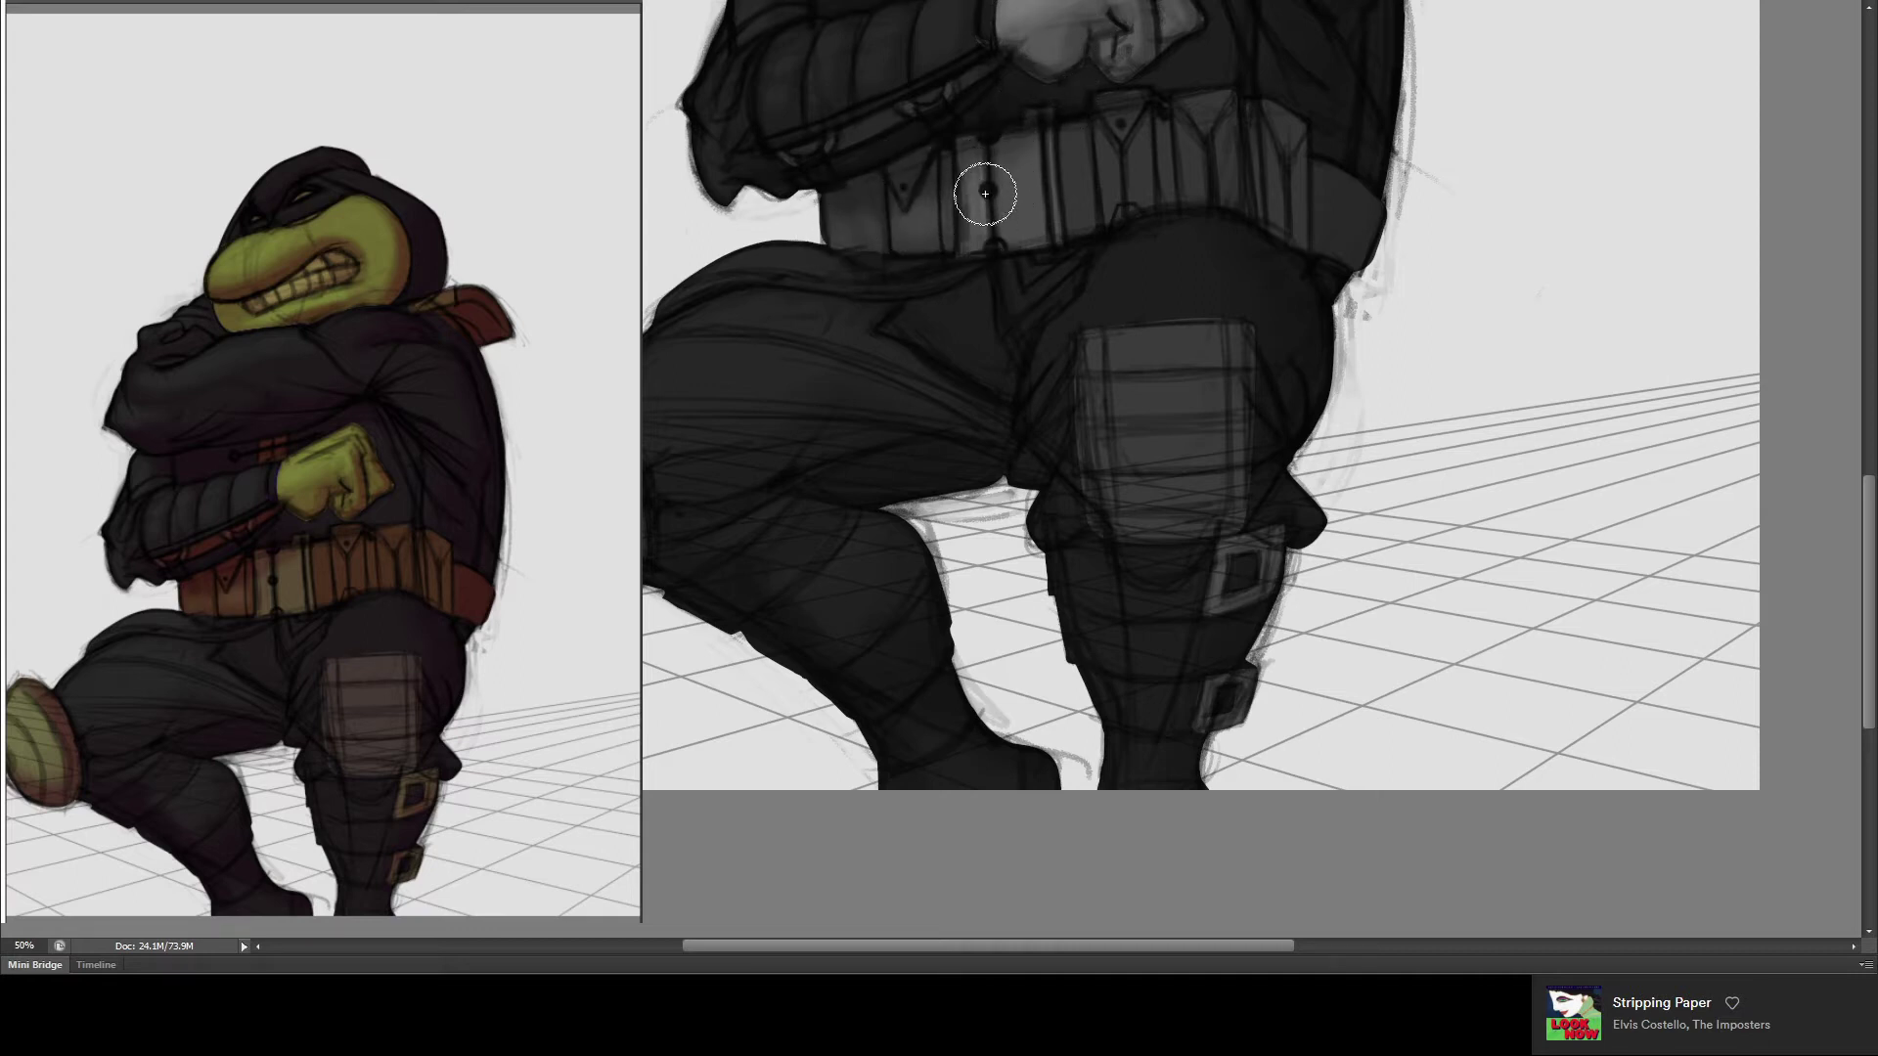
mouse_move(1014, 159)
mouse_down()
mouse_move(1011, 210)
mouse_move(964, 167)
mouse_move(1079, 159)
mouse_move(1069, 138)
mouse_move(1082, 188)
mouse_move(1142, 183)
mouse_move(1115, 105)
mouse_move(1131, 213)
mouse_move(1207, 67)
mouse_move(1182, 130)
mouse_move(1190, 180)
mouse_move(1221, 188)
mouse_move(1232, 84)
mouse_move(1263, 102)
mouse_up()
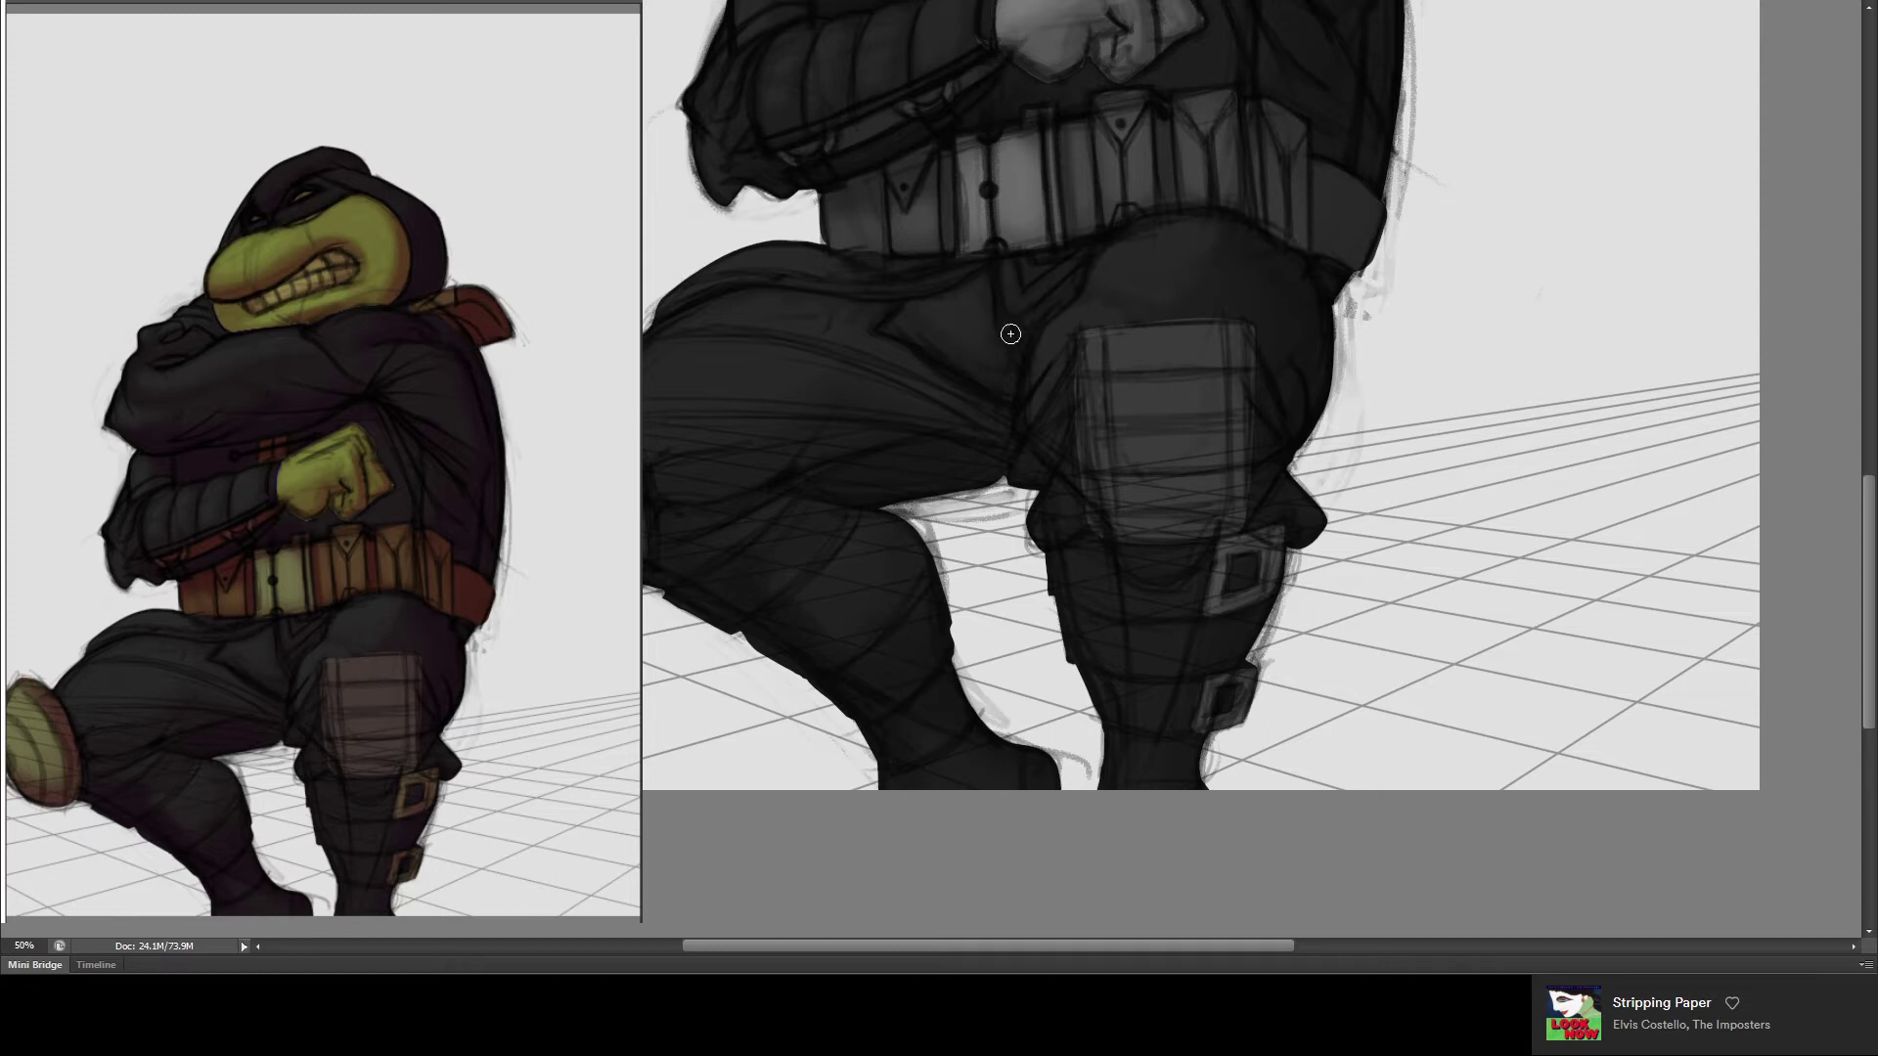
mouse_move(880, 357)
mouse_down()
mouse_move(980, 303)
mouse_move(921, 258)
mouse_up()
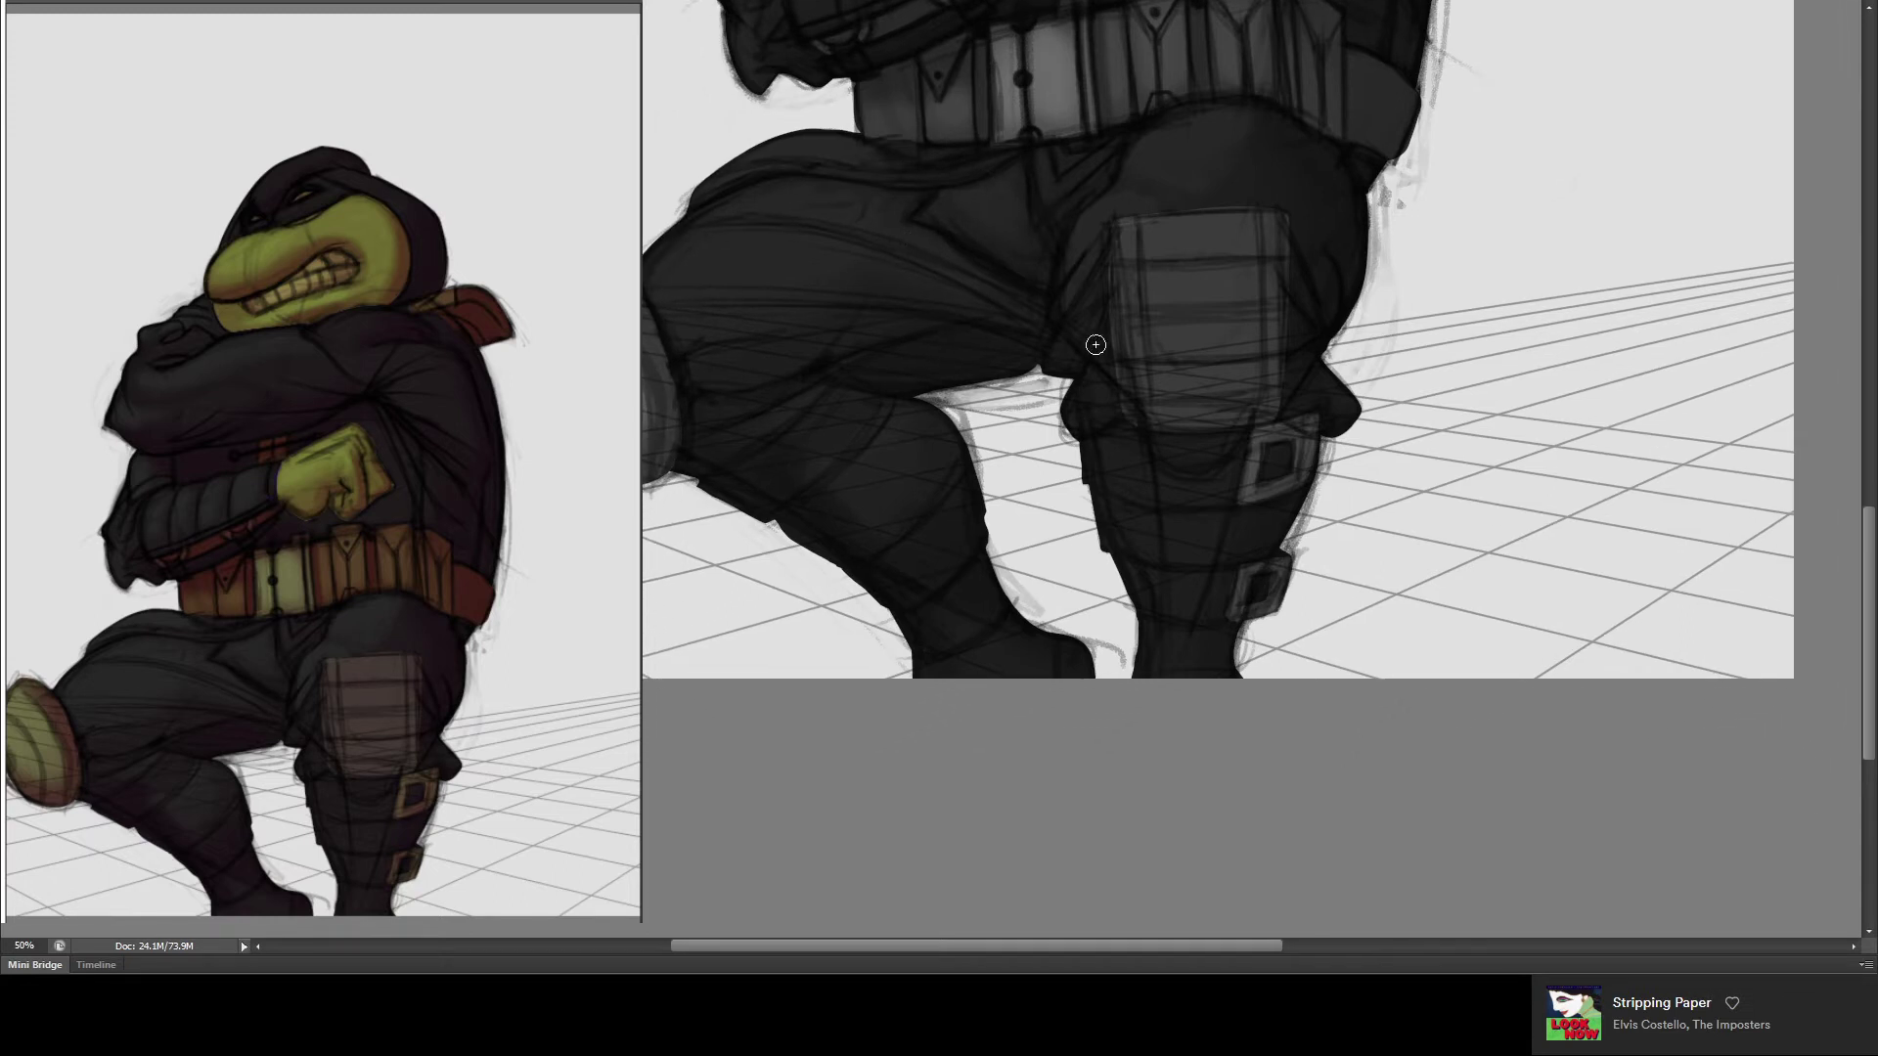
- Paint broad dark strokes down the shin to the ankle, then zoom out to 33.33%
key(bracketright)
key(bracketright)
key(bracketright)
drag(1110, 474, 1150, 665)
drag(1164, 489, 1154, 655)
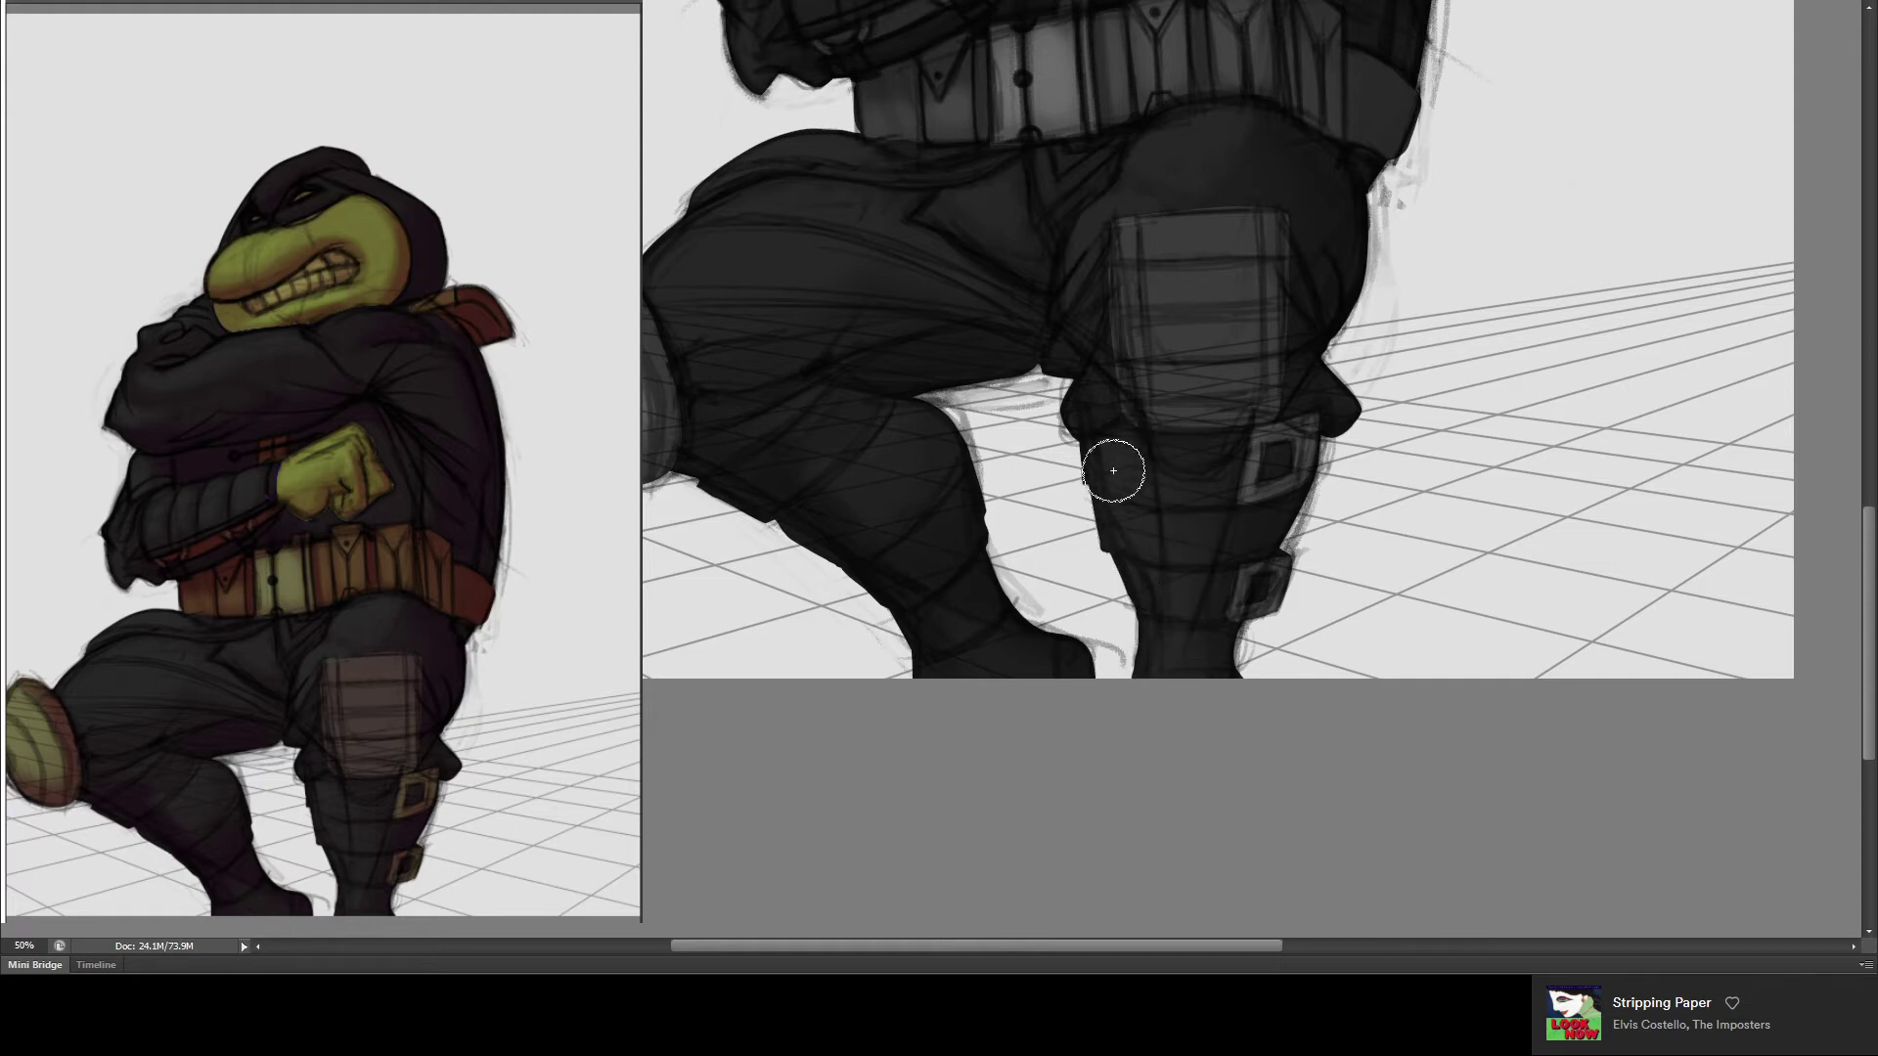
key(bracketleft)
key(bracketleft)
key(ctrl+minus)
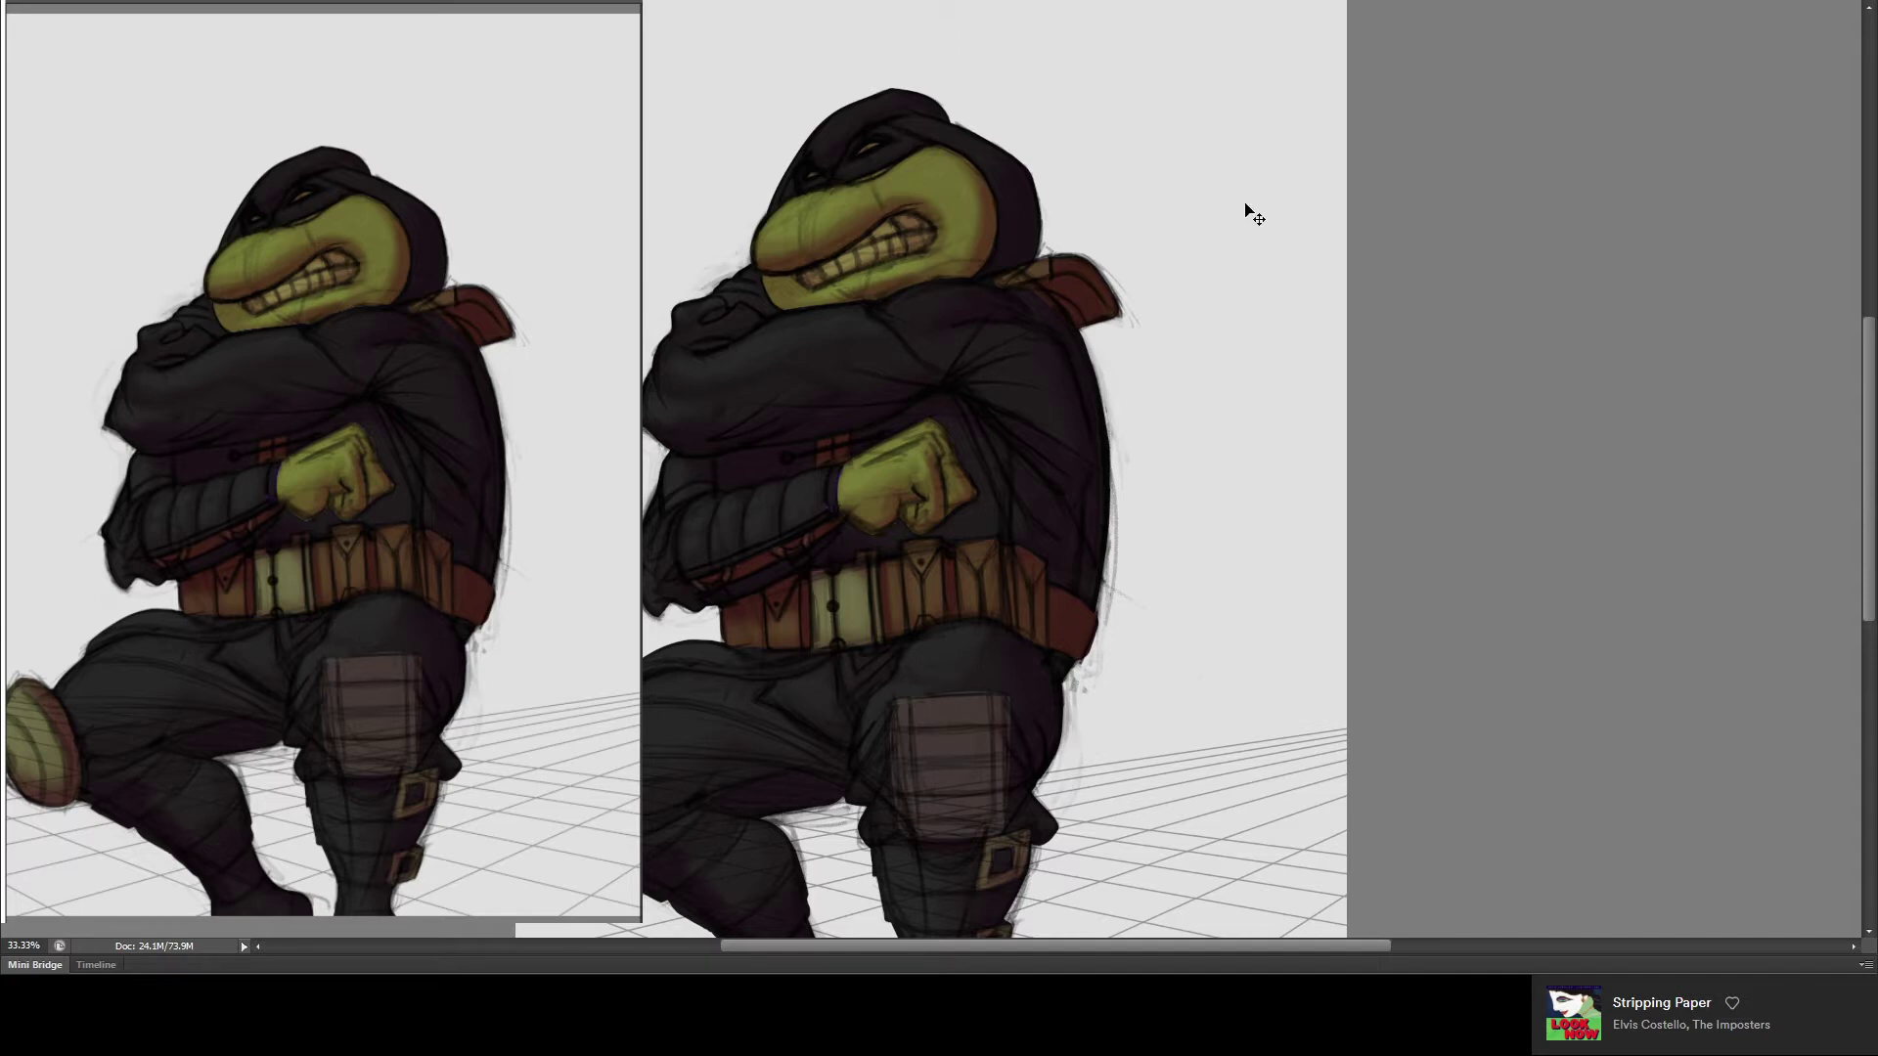
- Zoom to 200% on the teeth and paint a dark tooth divider plus a thin upper-edge highlight
scroll(946, 291, up, 1)
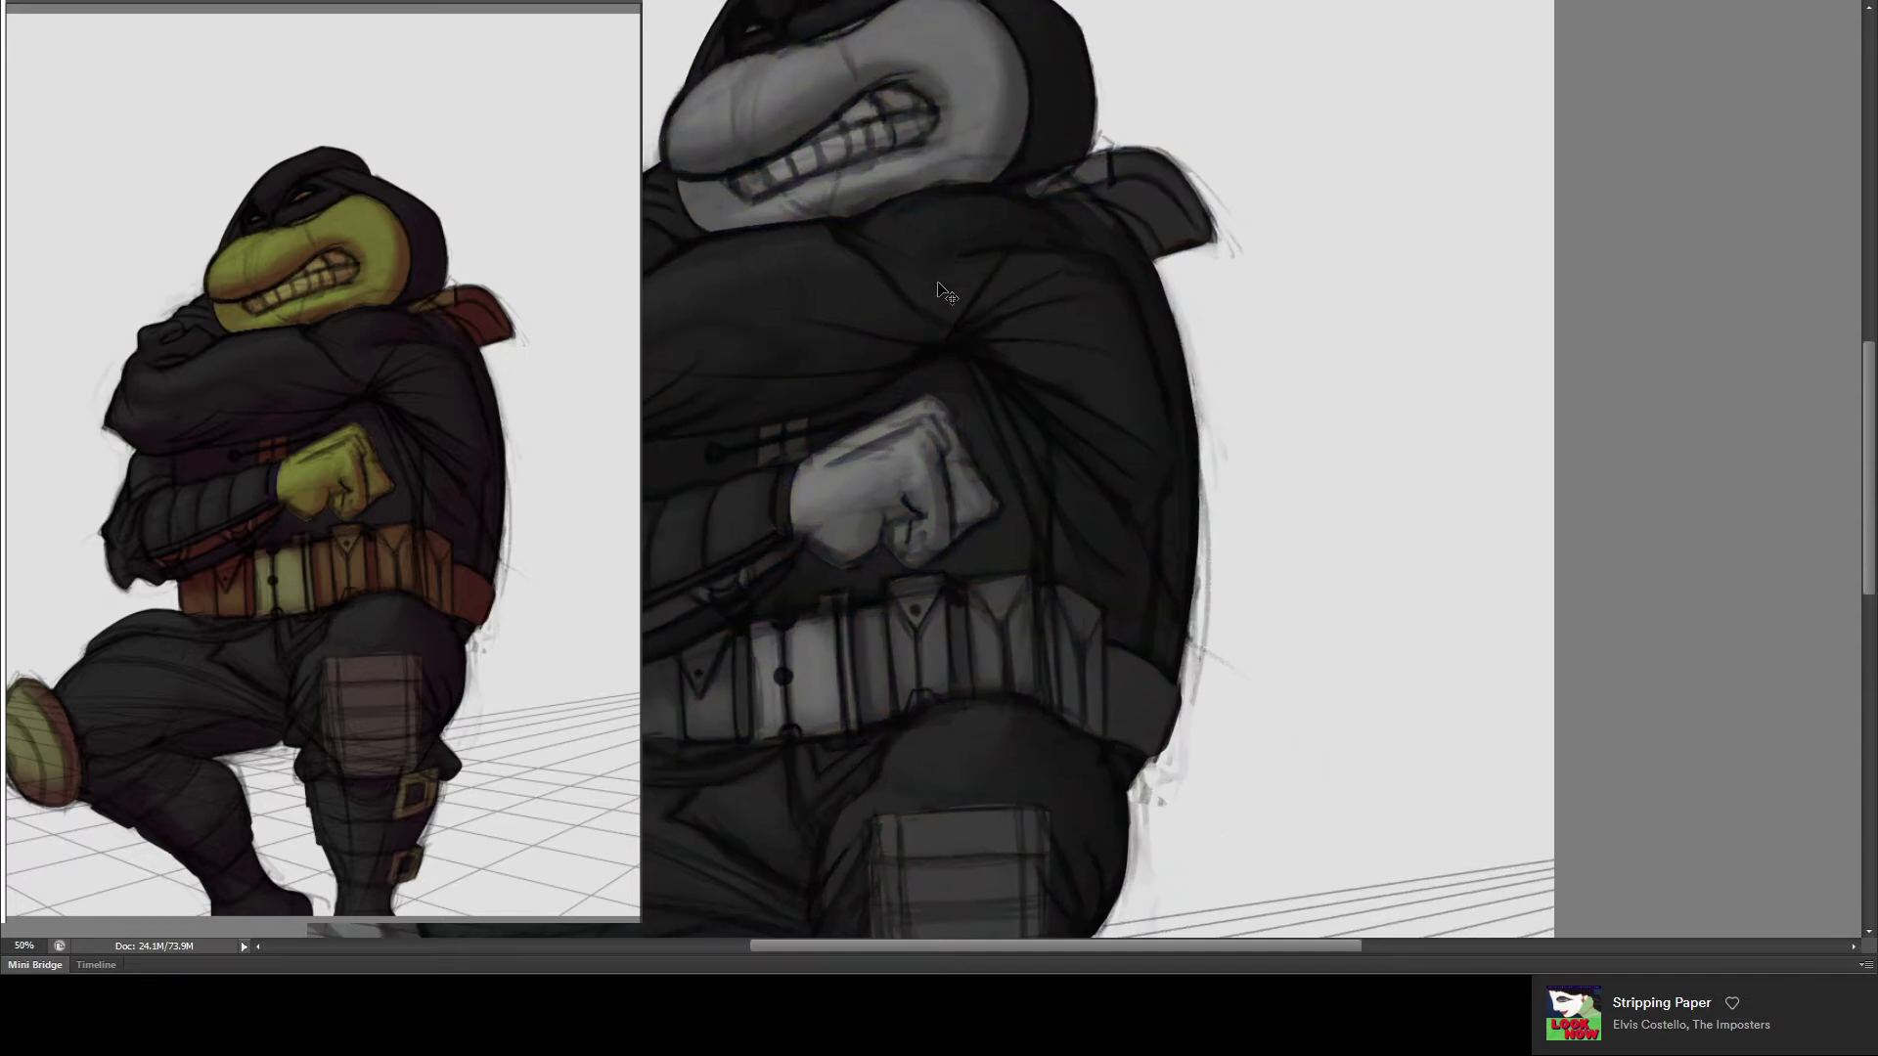
scroll(978, 274, up, 1)
scroll(1056, 280, up, 1)
mouse_move(1008, 232)
mouse_down()
mouse_move(1140, 210)
mouse_move(1085, 222)
mouse_move(1043, 424)
mouse_move(999, 306)
mouse_move(1040, 444)
mouse_up()
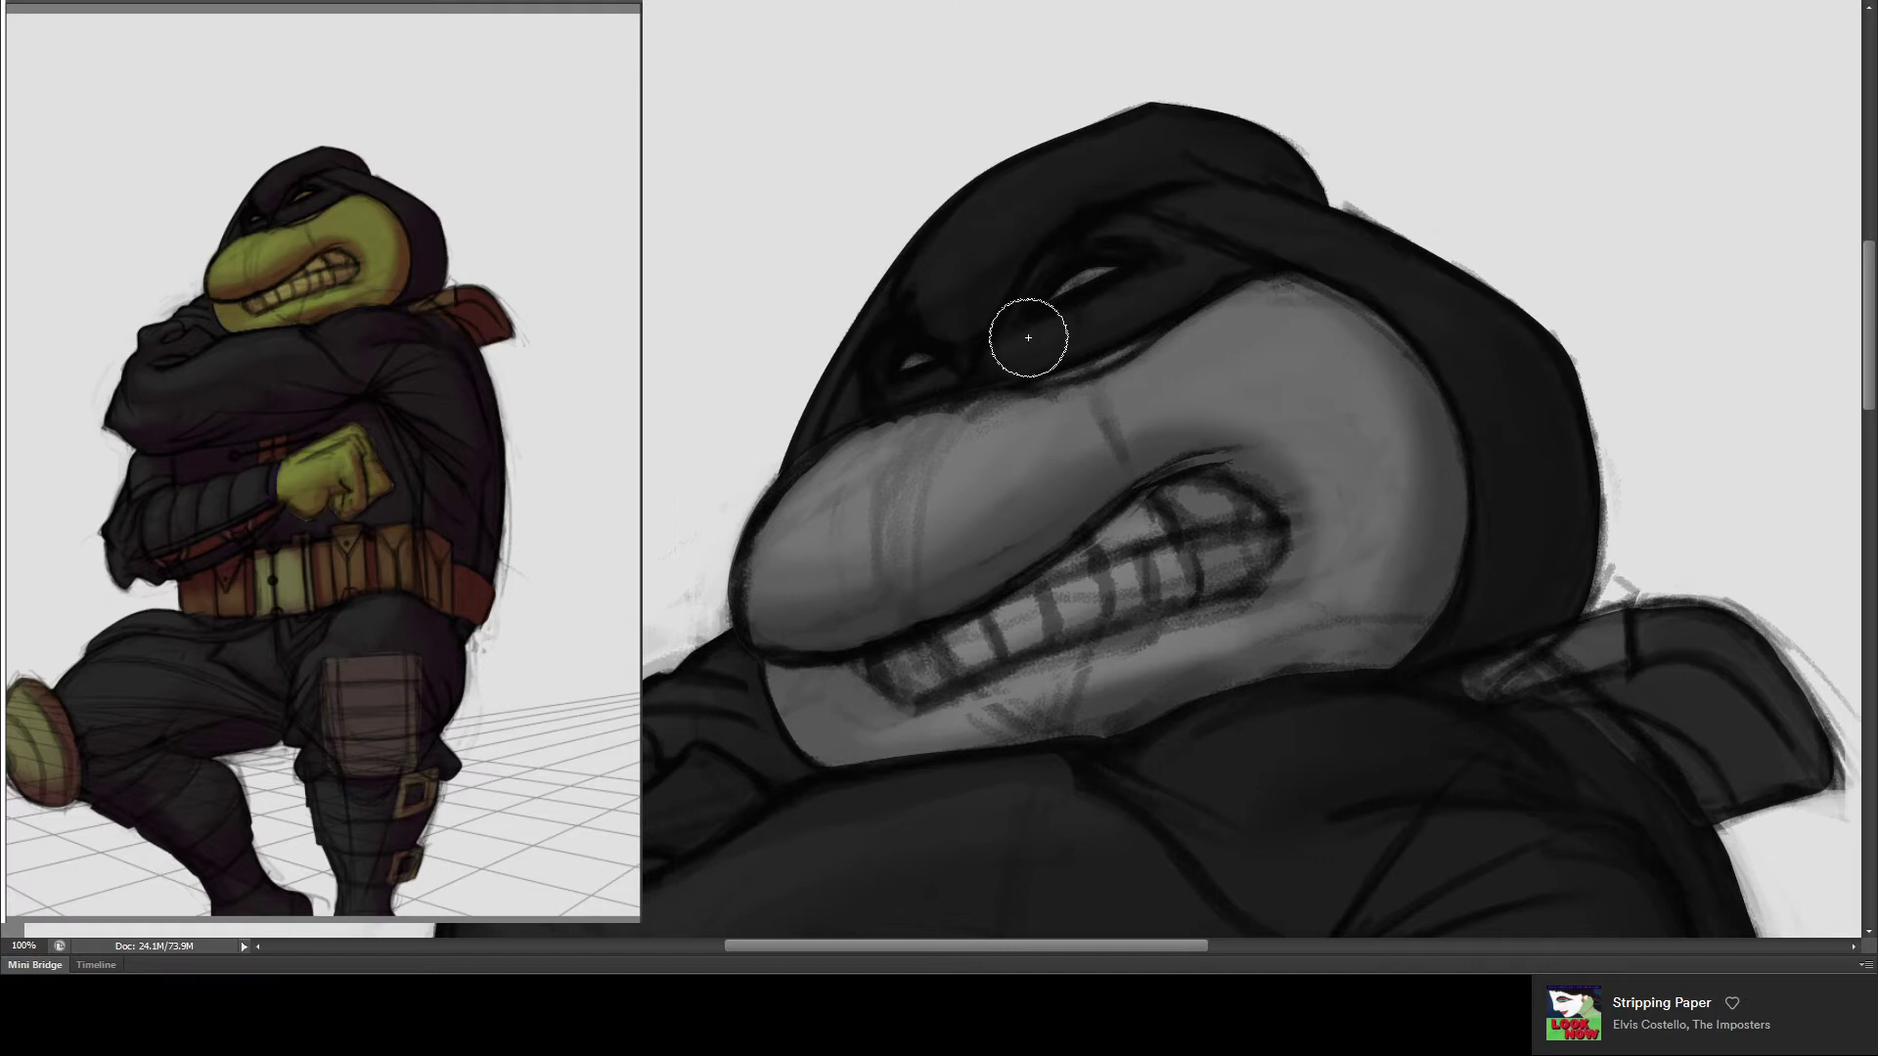
scroll(1040, 327, up, 1)
mouse_move(1107, 437)
mouse_down()
mouse_move(1144, 235)
mouse_move(1023, 368)
mouse_move(968, 268)
mouse_move(994, 251)
mouse_up()
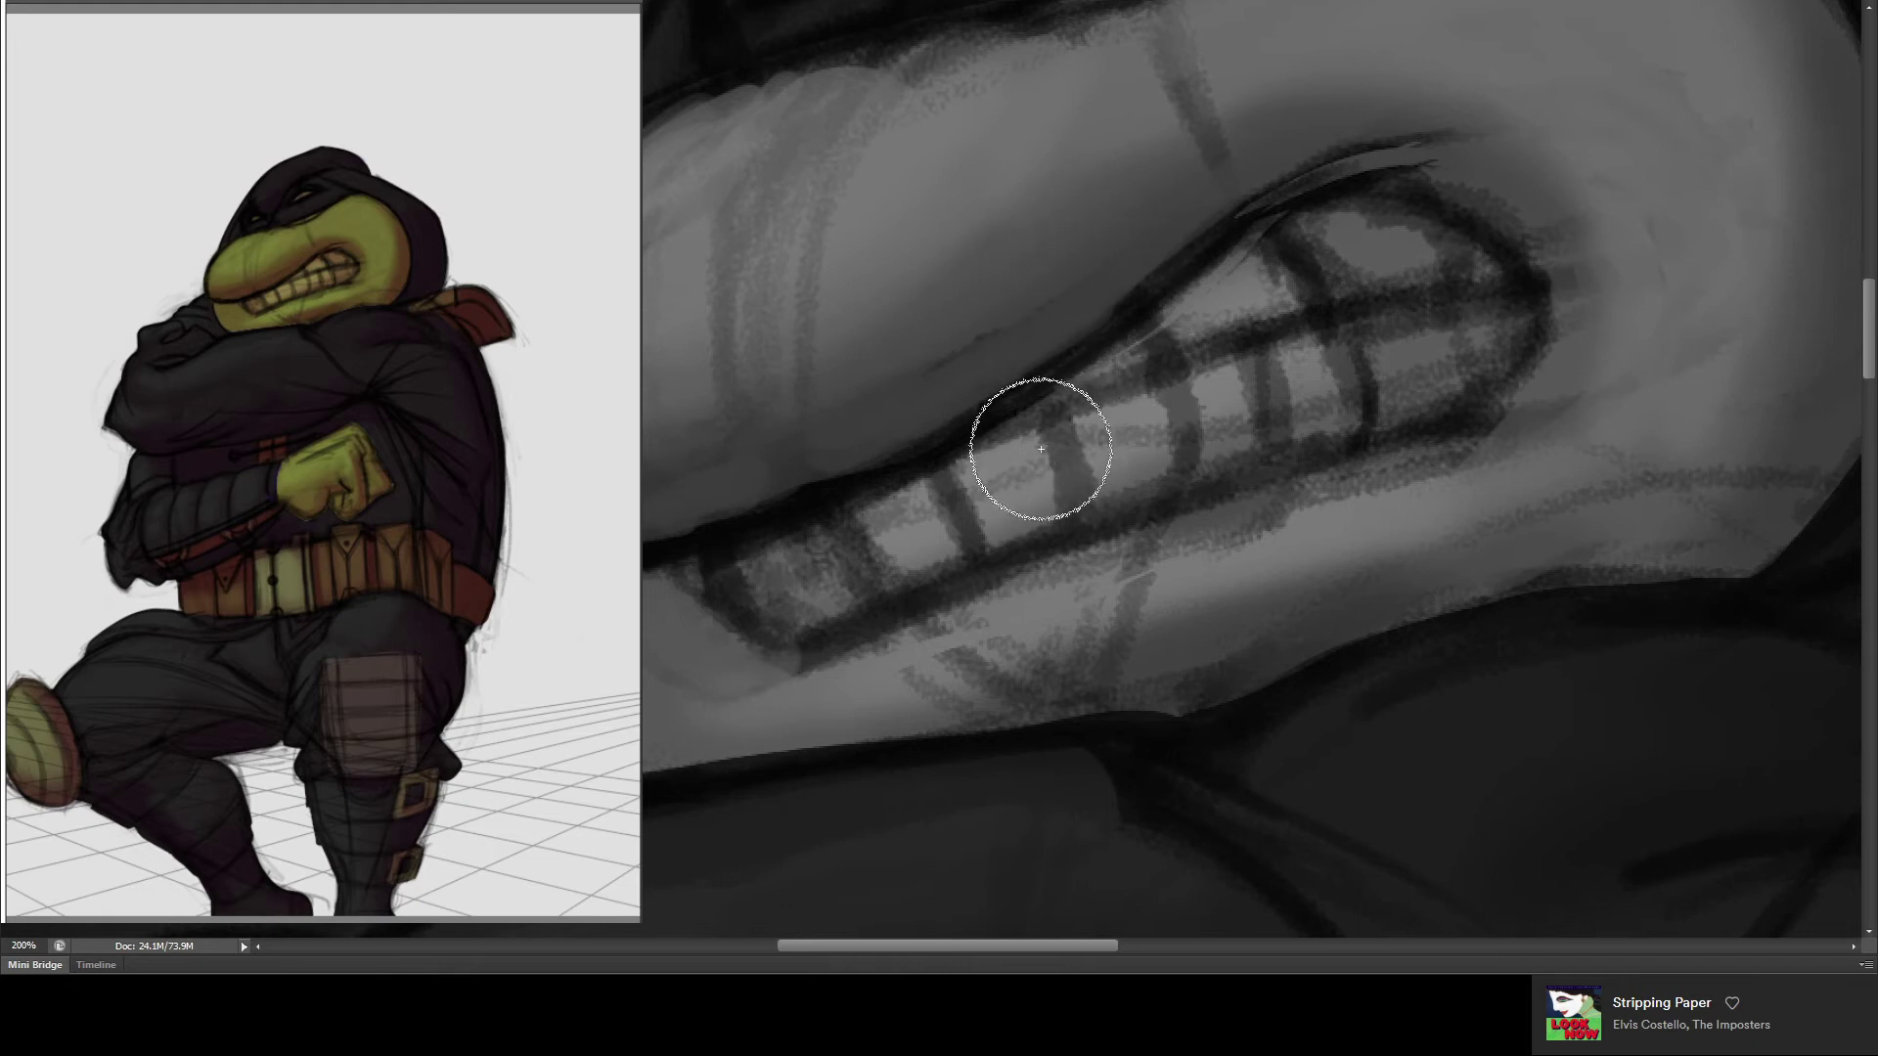
key(bracketleft)
key(bracketleft)
key(bracketleft)
key(bracketleft)
key(bracketleft)
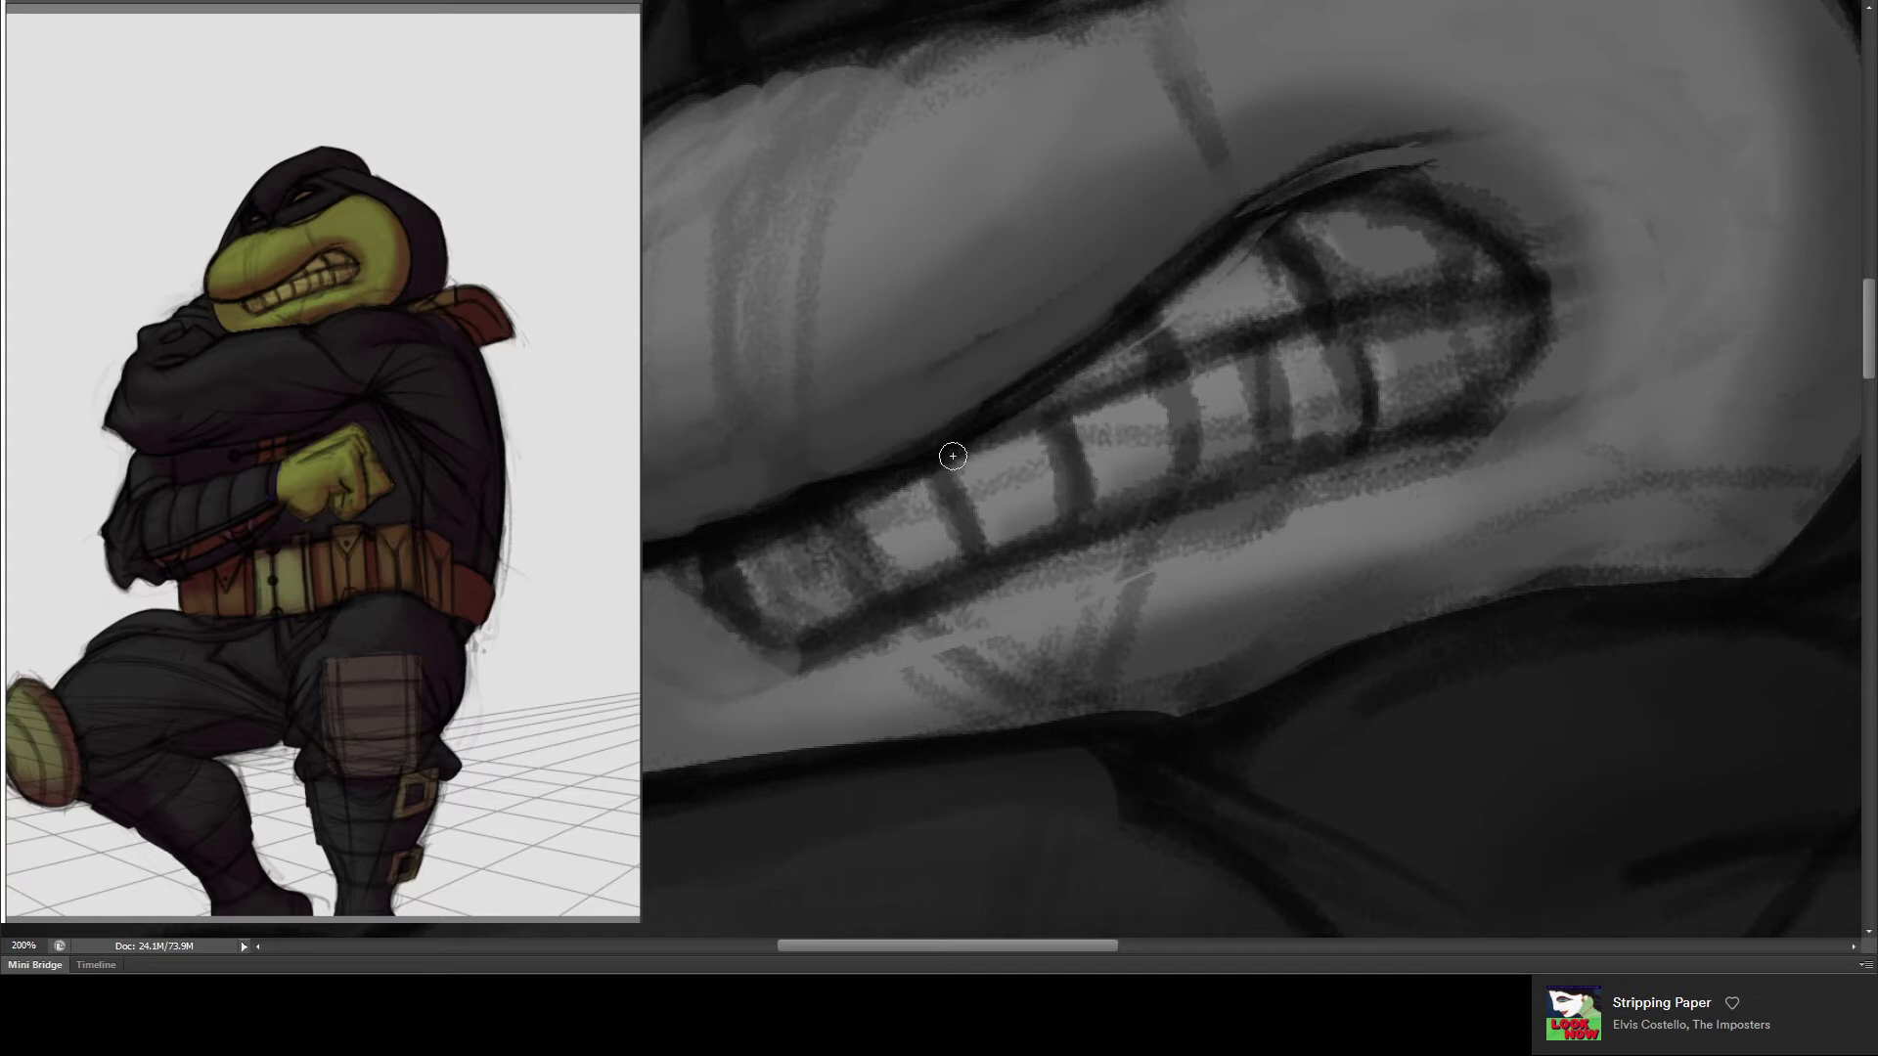
drag(927, 463, 952, 503)
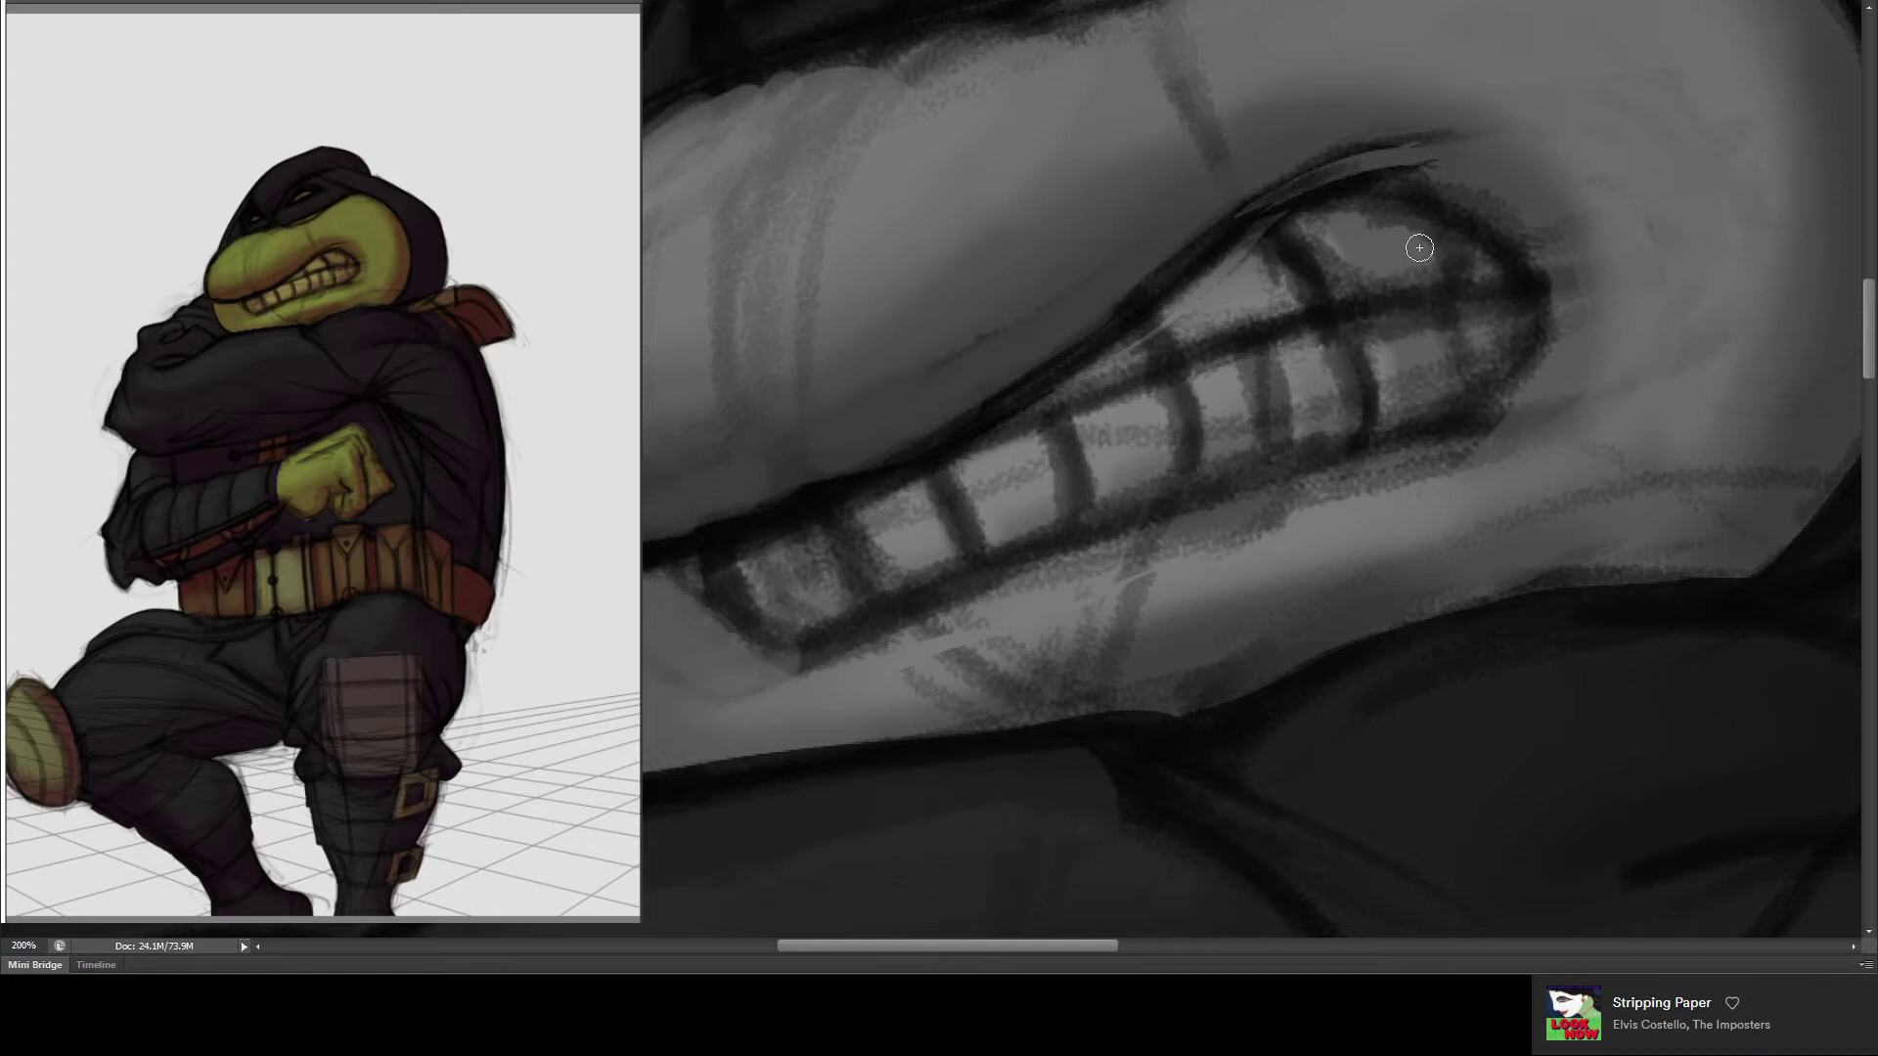
drag(1267, 227, 1234, 269)
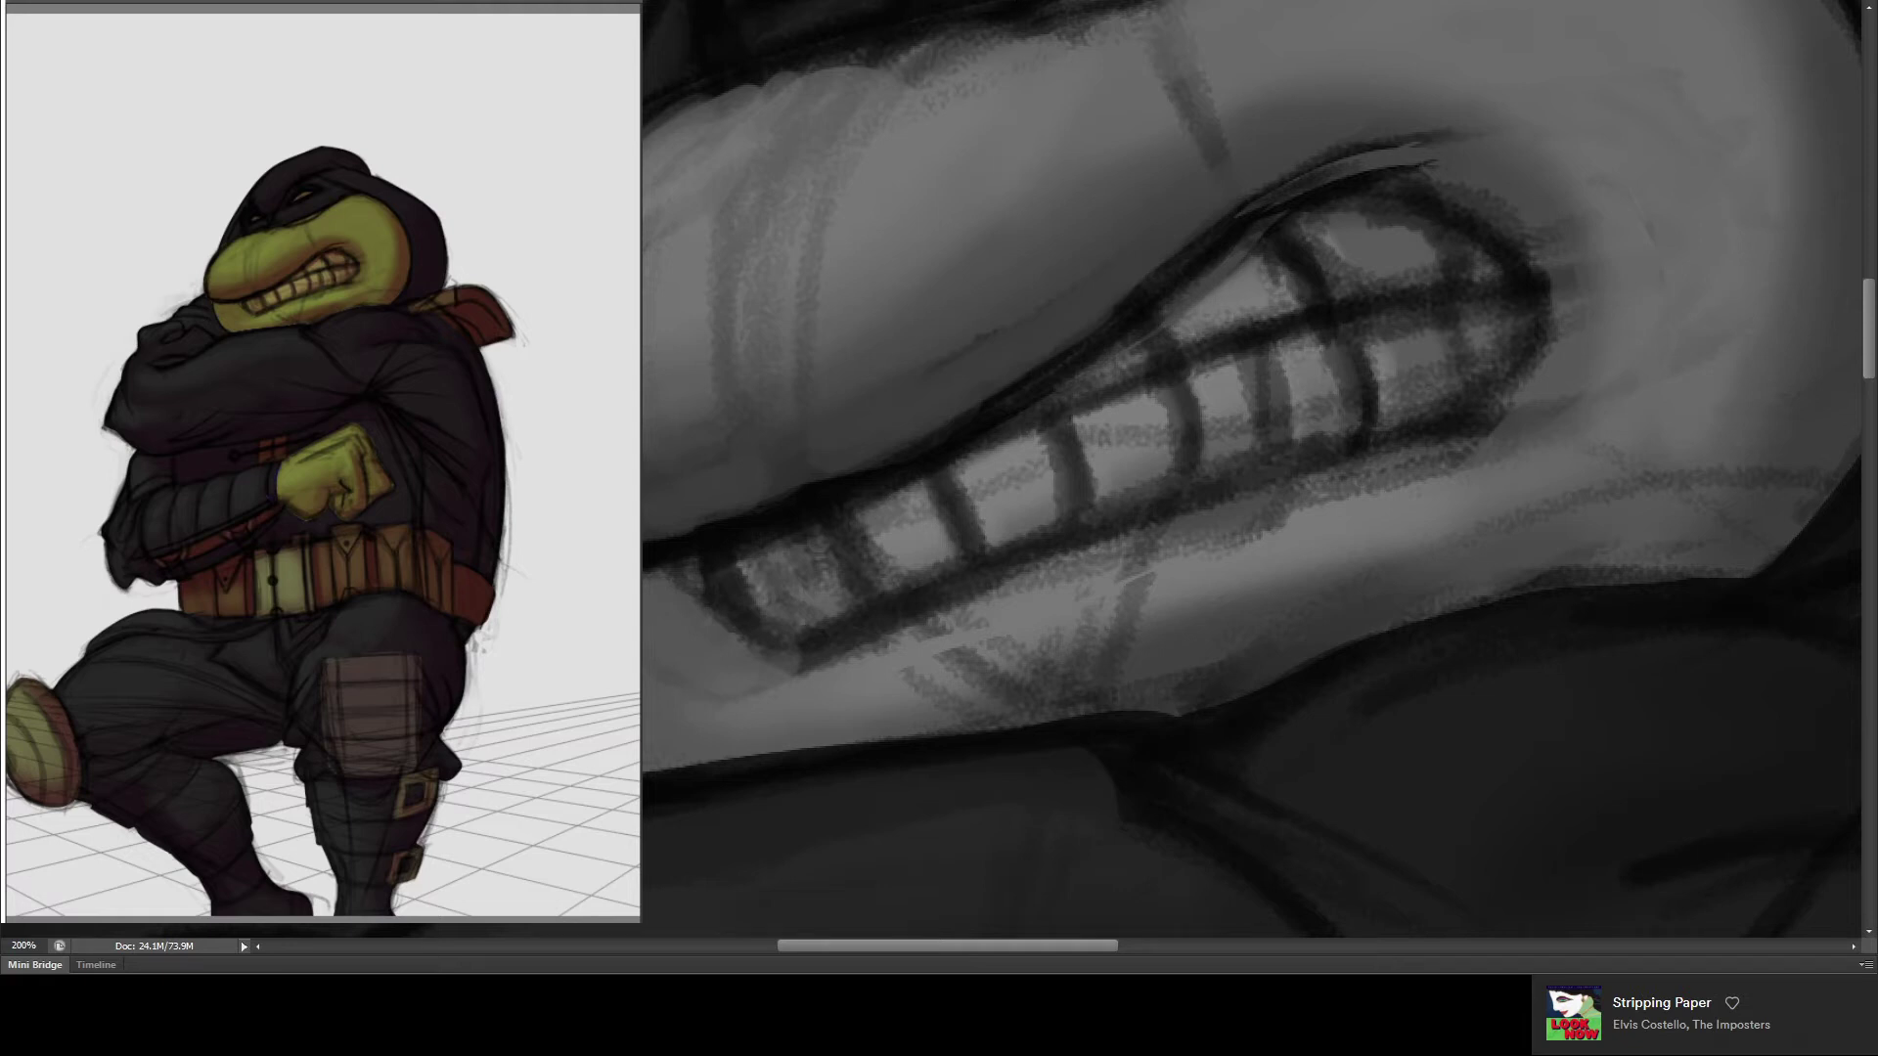
mouse_move(1066, 223)
mouse_down()
mouse_move(878, 603)
mouse_move(897, 679)
mouse_up()
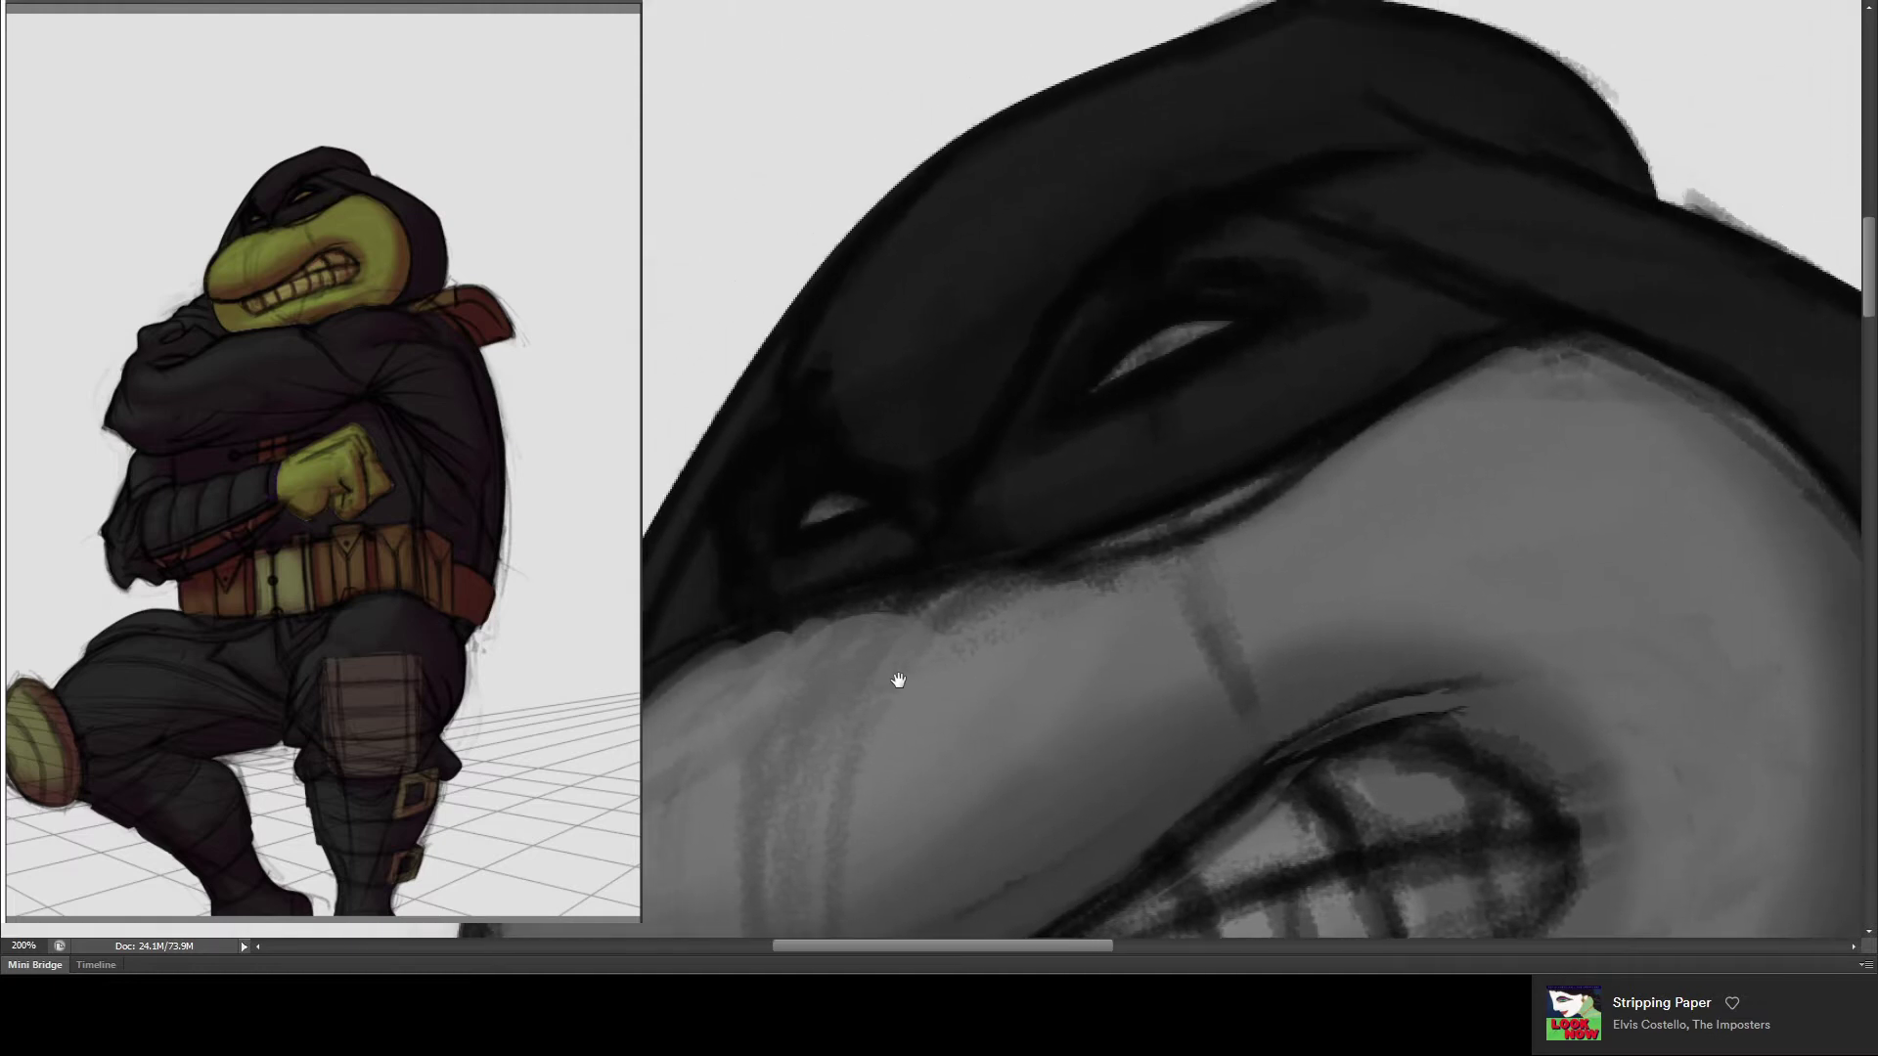
- Resize the brush and paint dark over the left end of the left eye's highlight
key(])
key(])
key(])
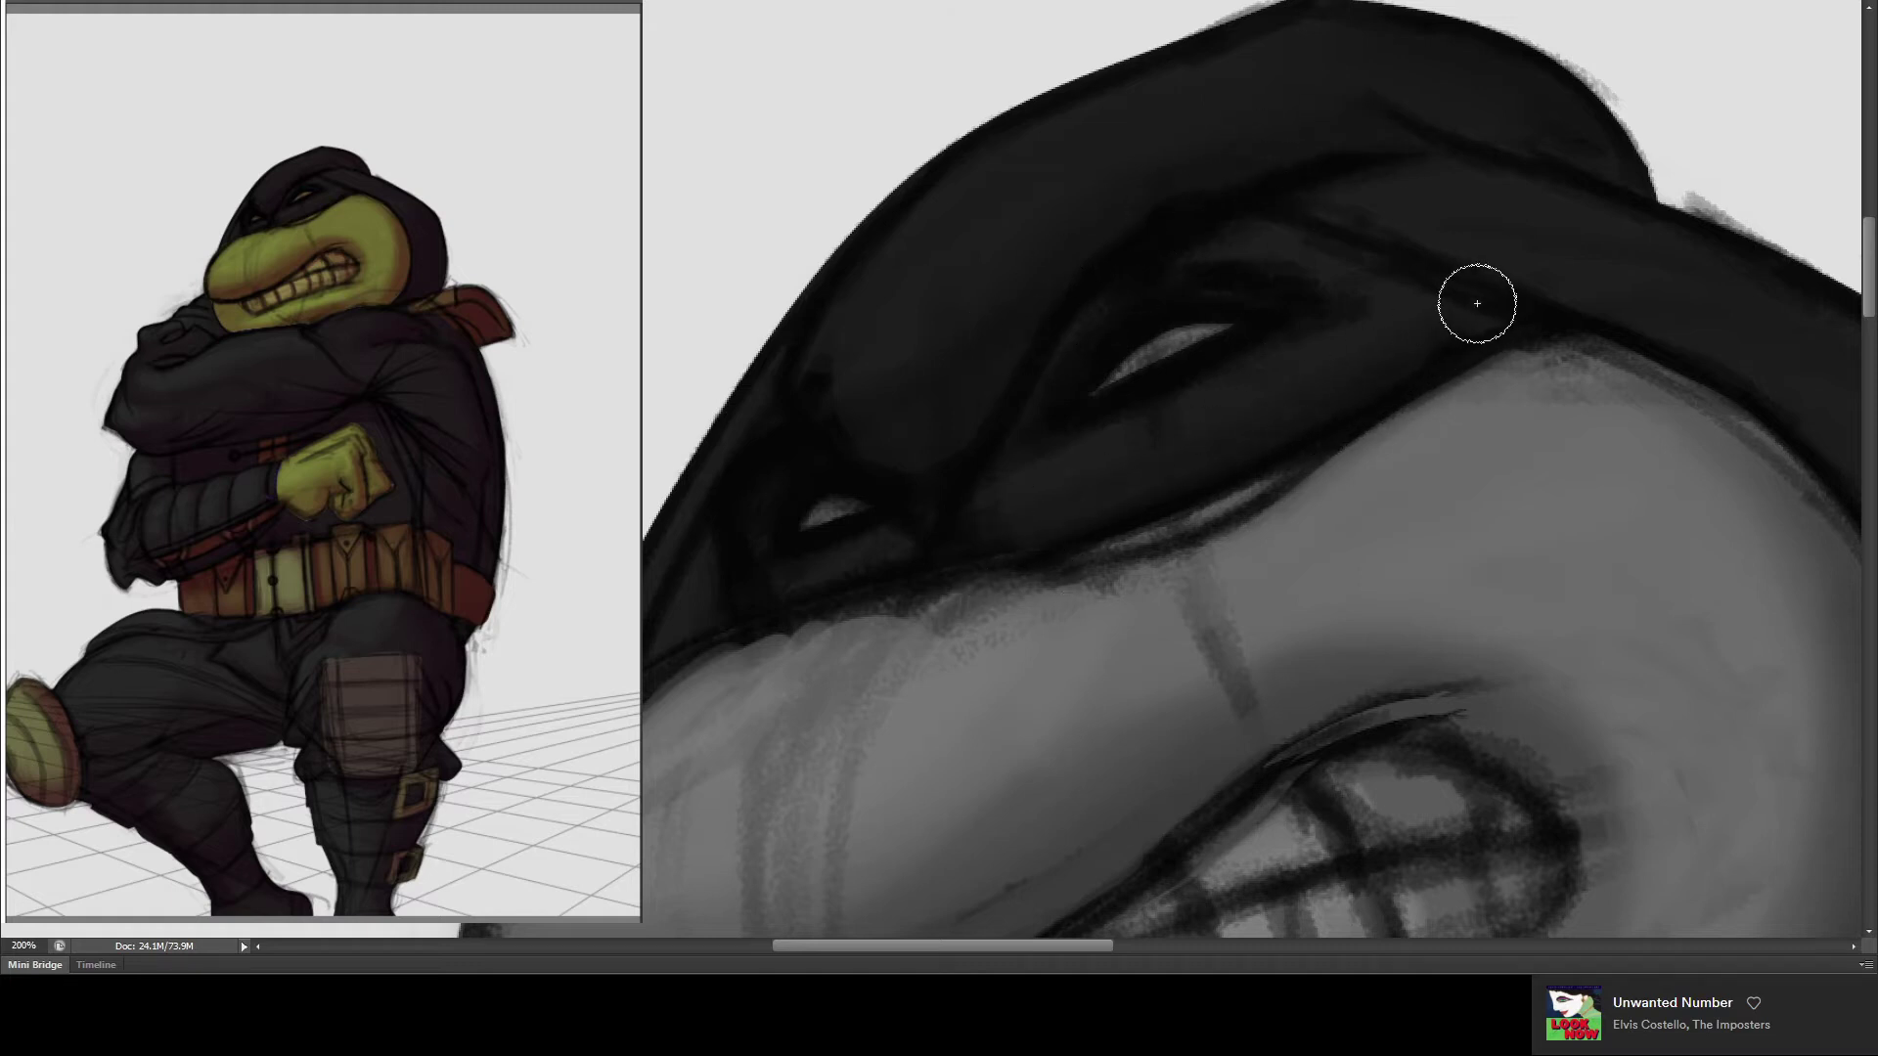
key(bracketleft)
key(bracketleft)
key(bracketleft)
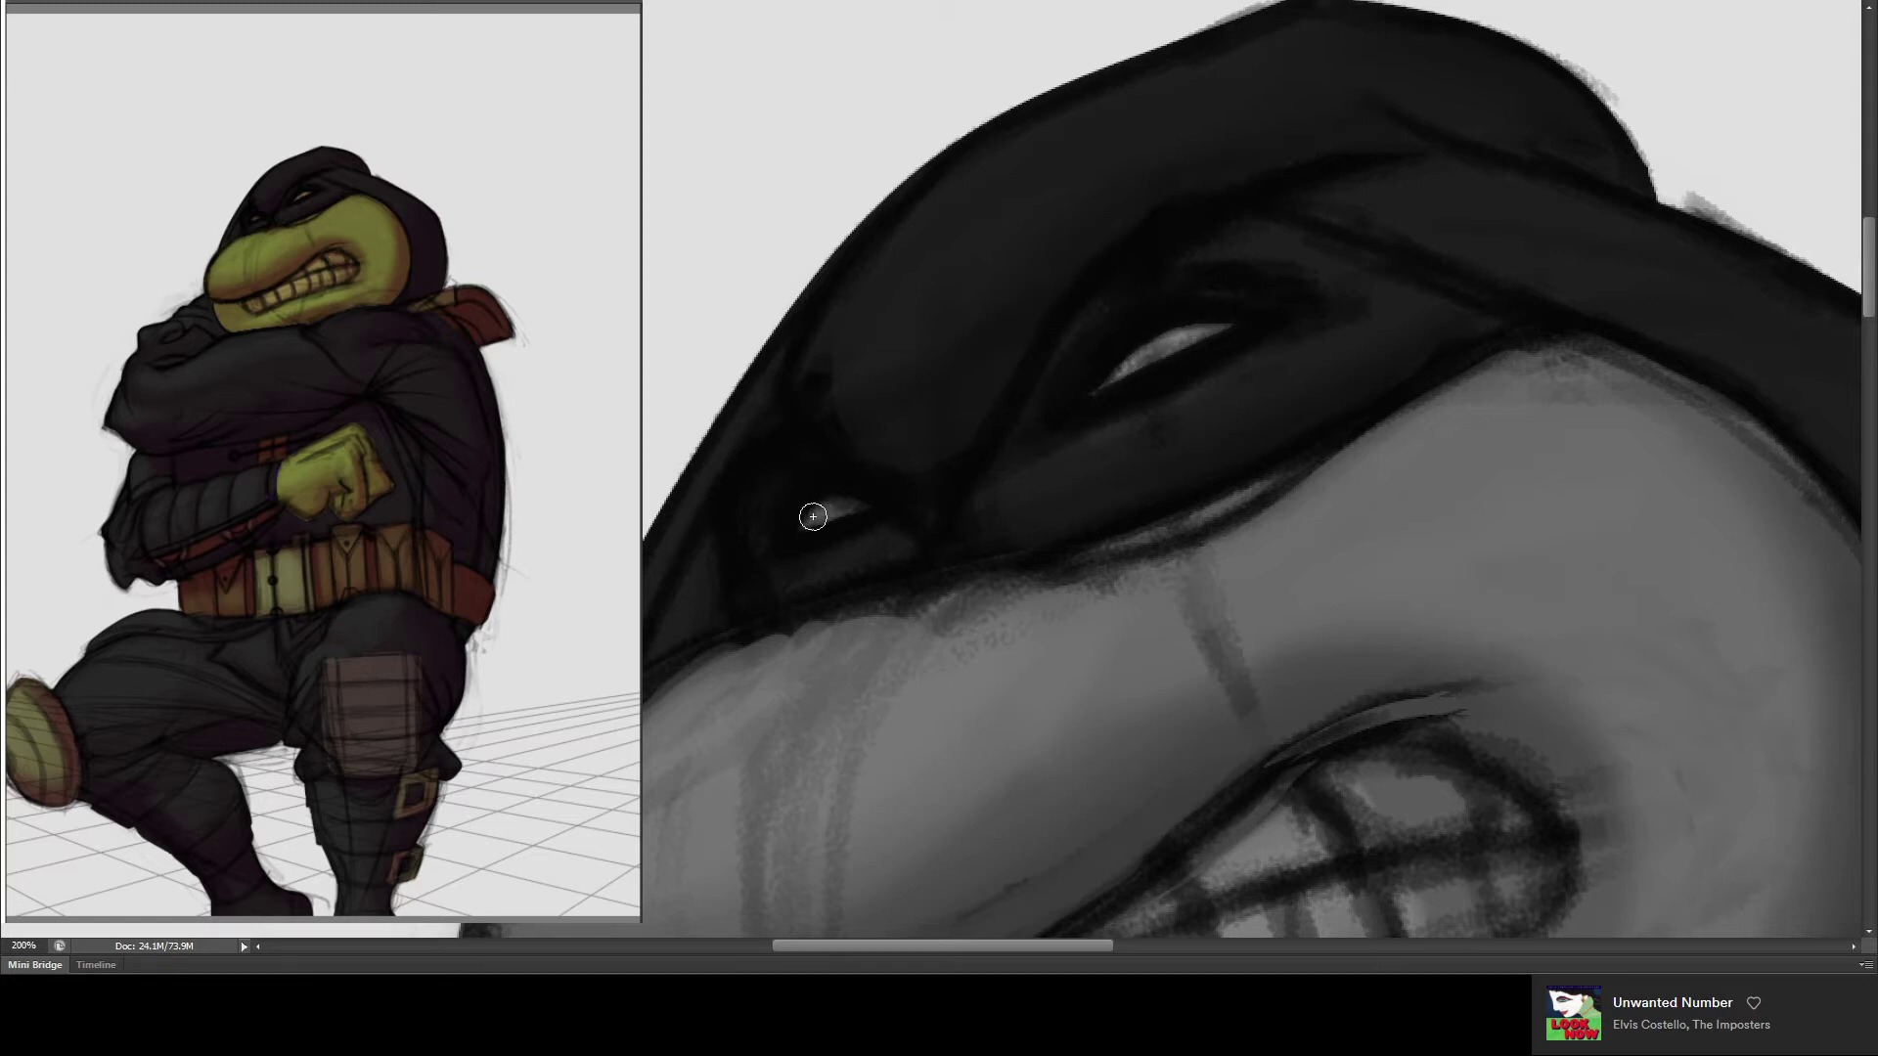
drag(828, 510, 815, 515)
key(bracketright)
key(bracketright)
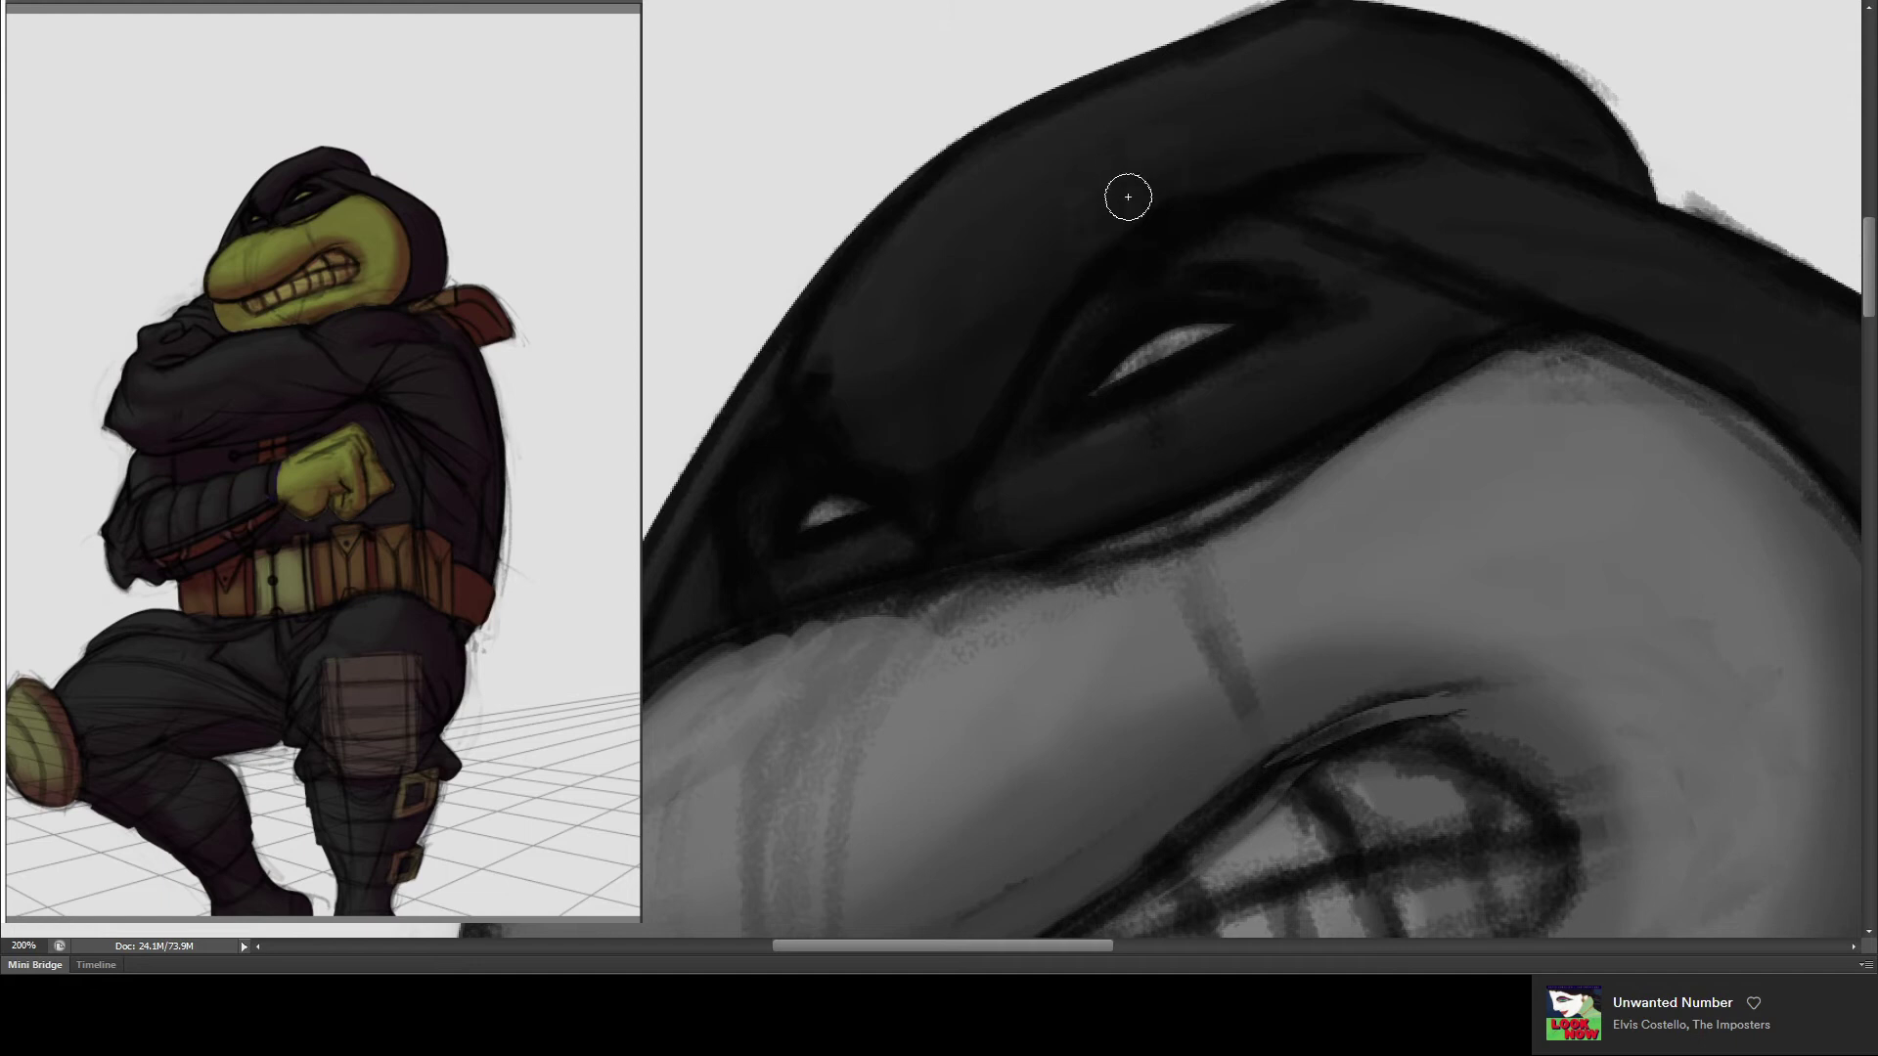
mouse_move(1115, 471)
mouse_down()
mouse_move(1170, 302)
mouse_move(986, 529)
mouse_move(893, 495)
mouse_up()
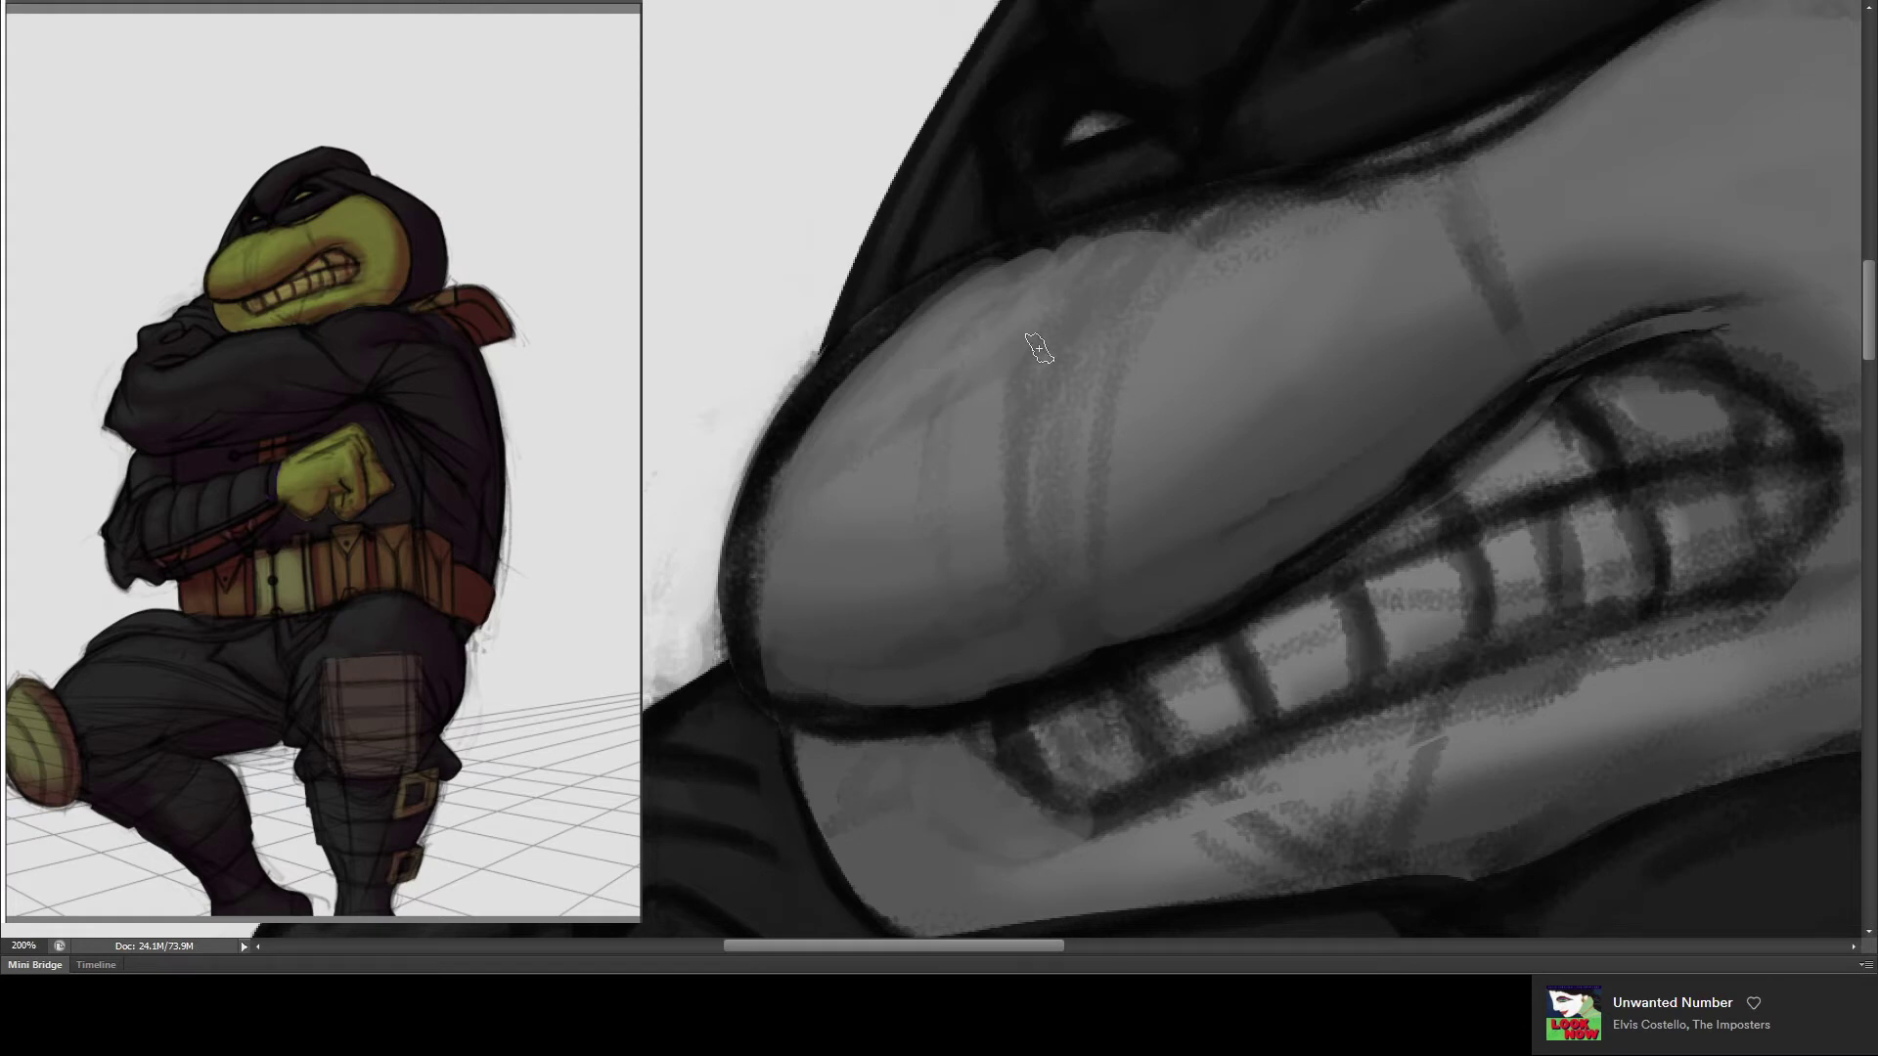
- Lighten and blend the upper-lip and snout highlights using a grey sampled from the snout
mouse_move(885, 427)
mouse_down()
mouse_move(968, 425)
mouse_move(983, 401)
mouse_move(920, 406)
mouse_move(998, 423)
mouse_move(841, 430)
mouse_move(957, 443)
mouse_move(919, 435)
mouse_move(988, 391)
mouse_move(1027, 401)
mouse_move(1002, 371)
mouse_move(1047, 391)
mouse_move(1105, 362)
mouse_move(1105, 342)
mouse_move(1159, 364)
mouse_move(1086, 401)
mouse_move(1354, 274)
mouse_up()
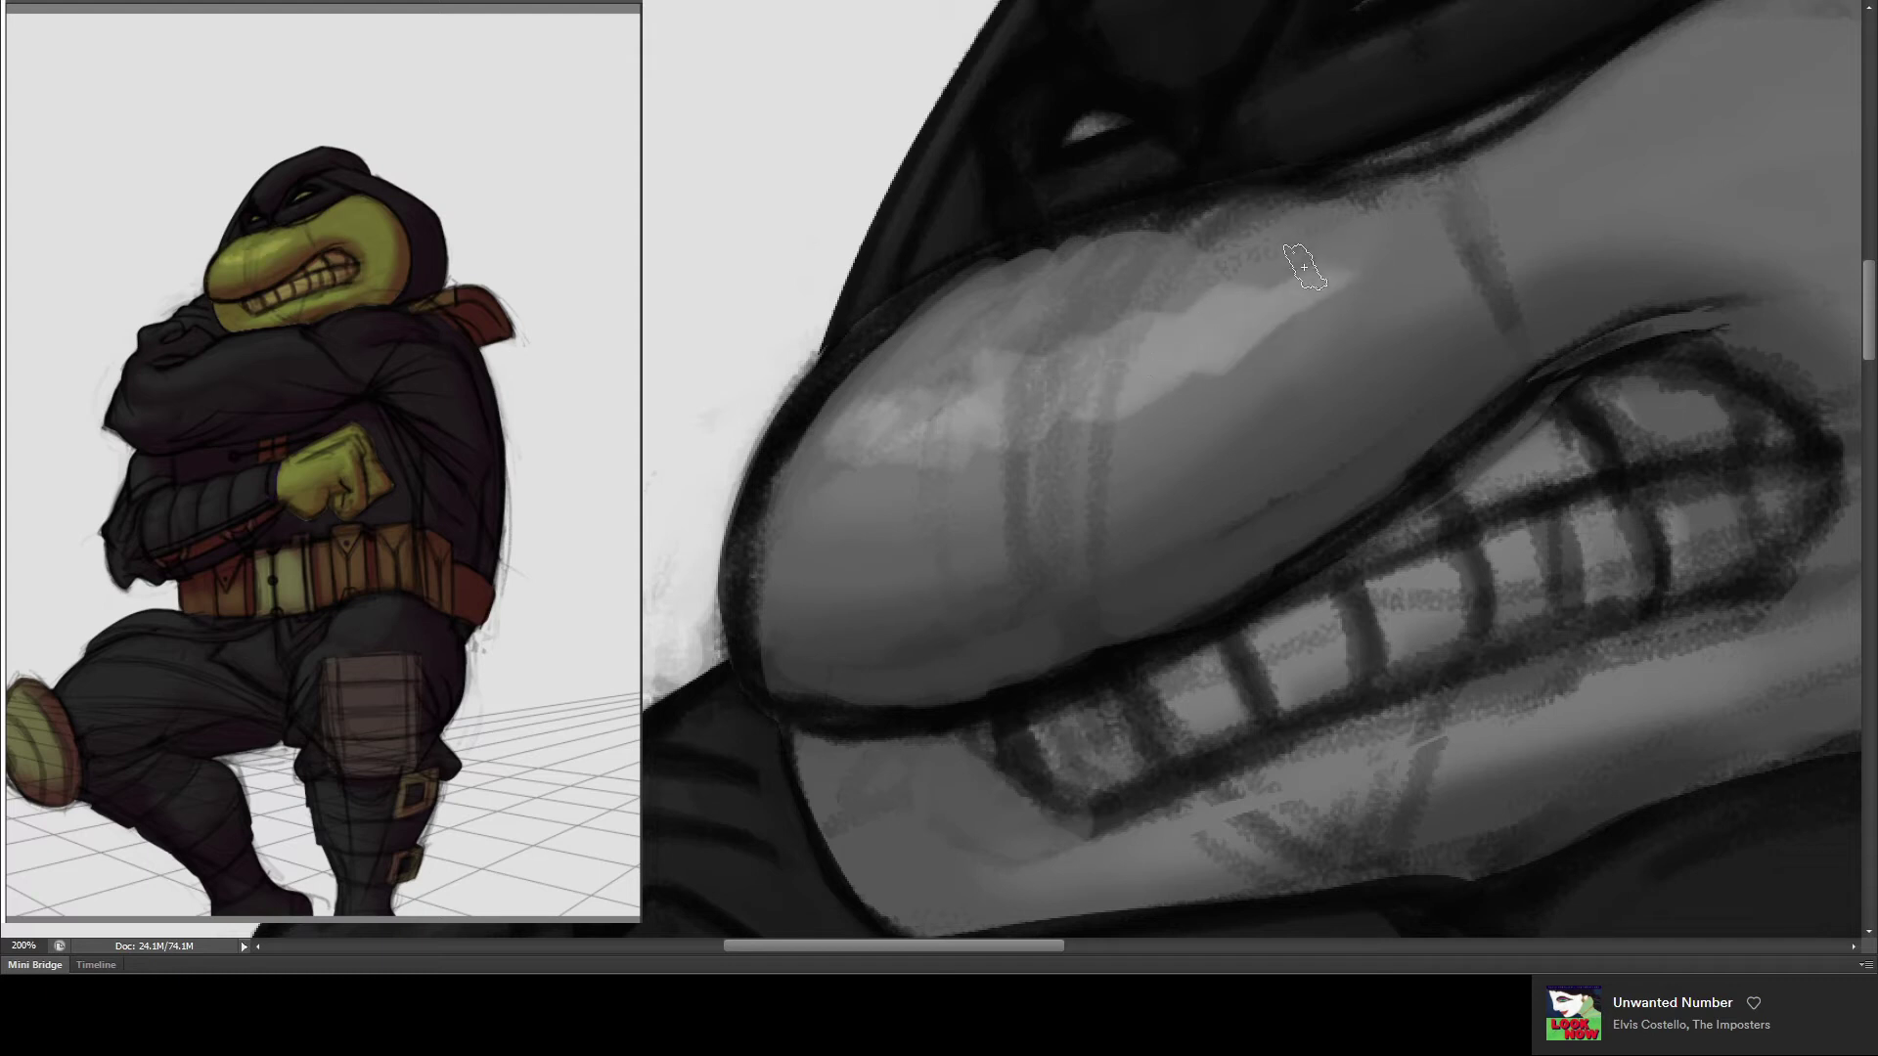
alt+click(1007, 381)
drag(1066, 396, 1189, 309)
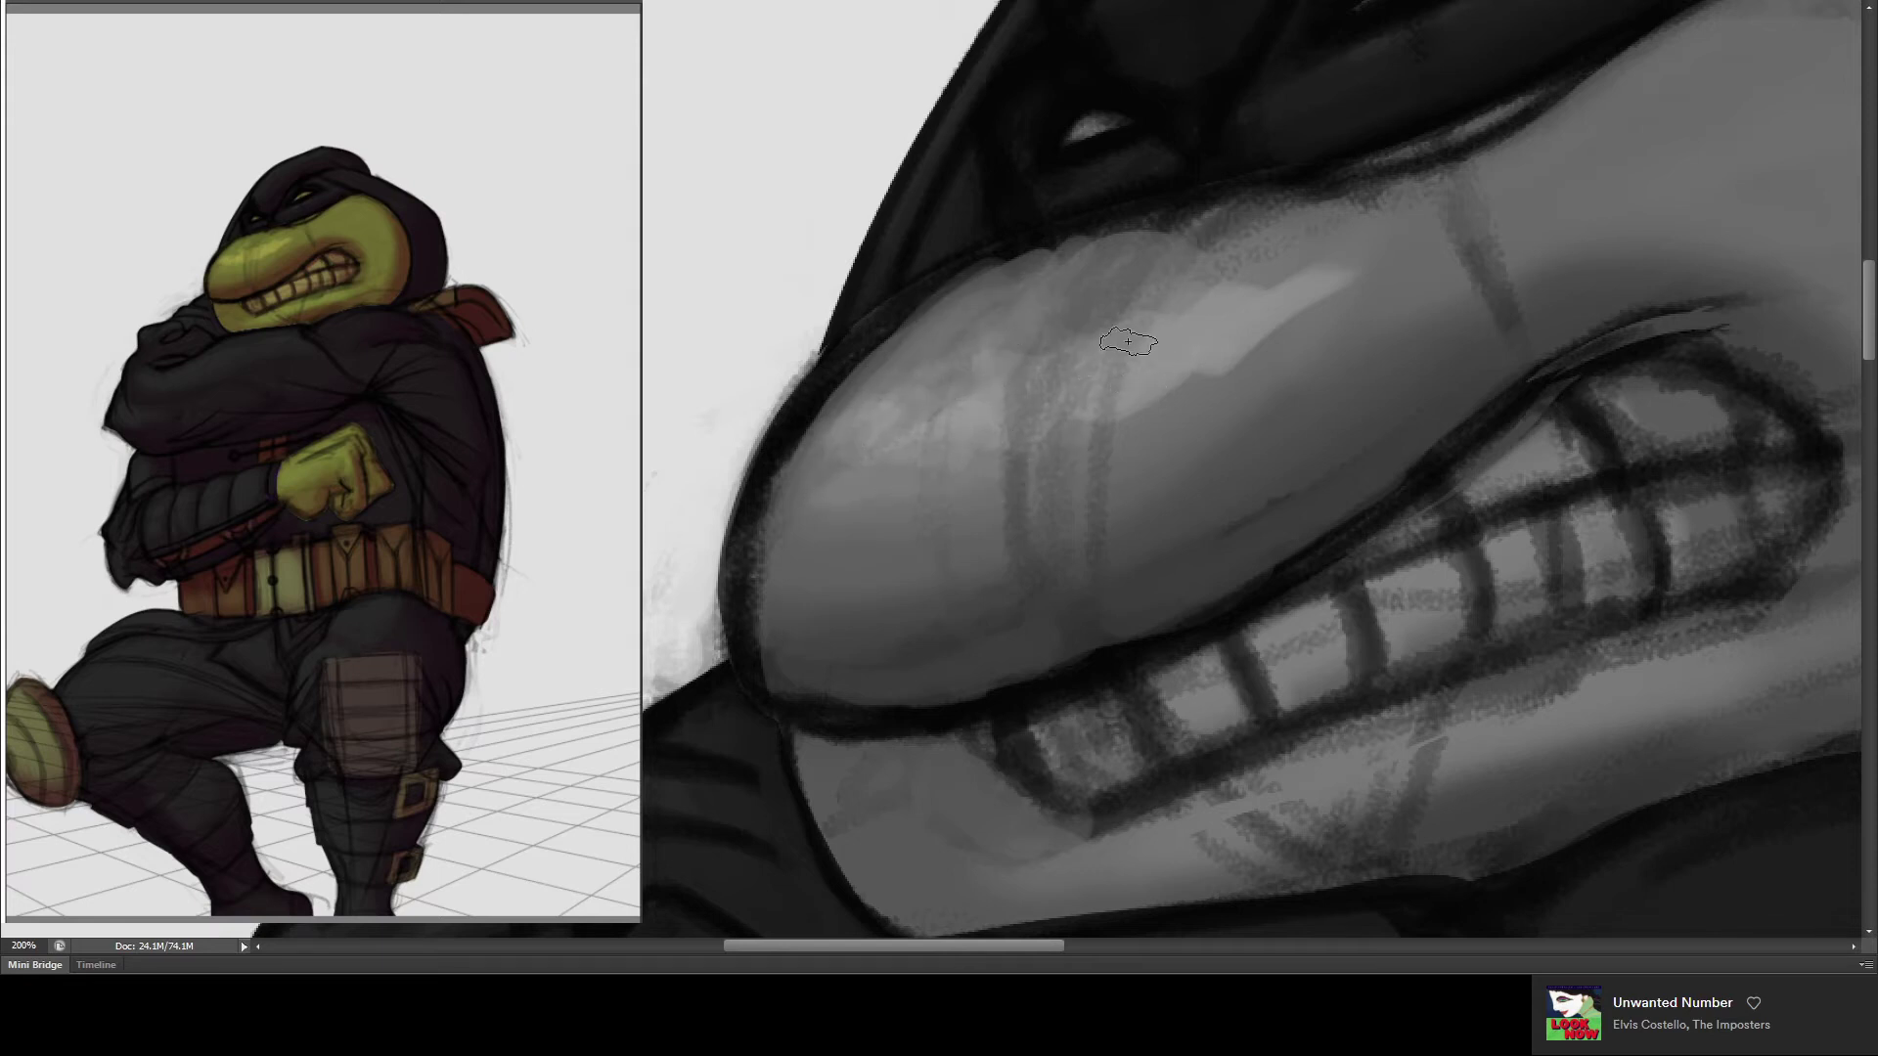
drag(1108, 399, 1188, 399)
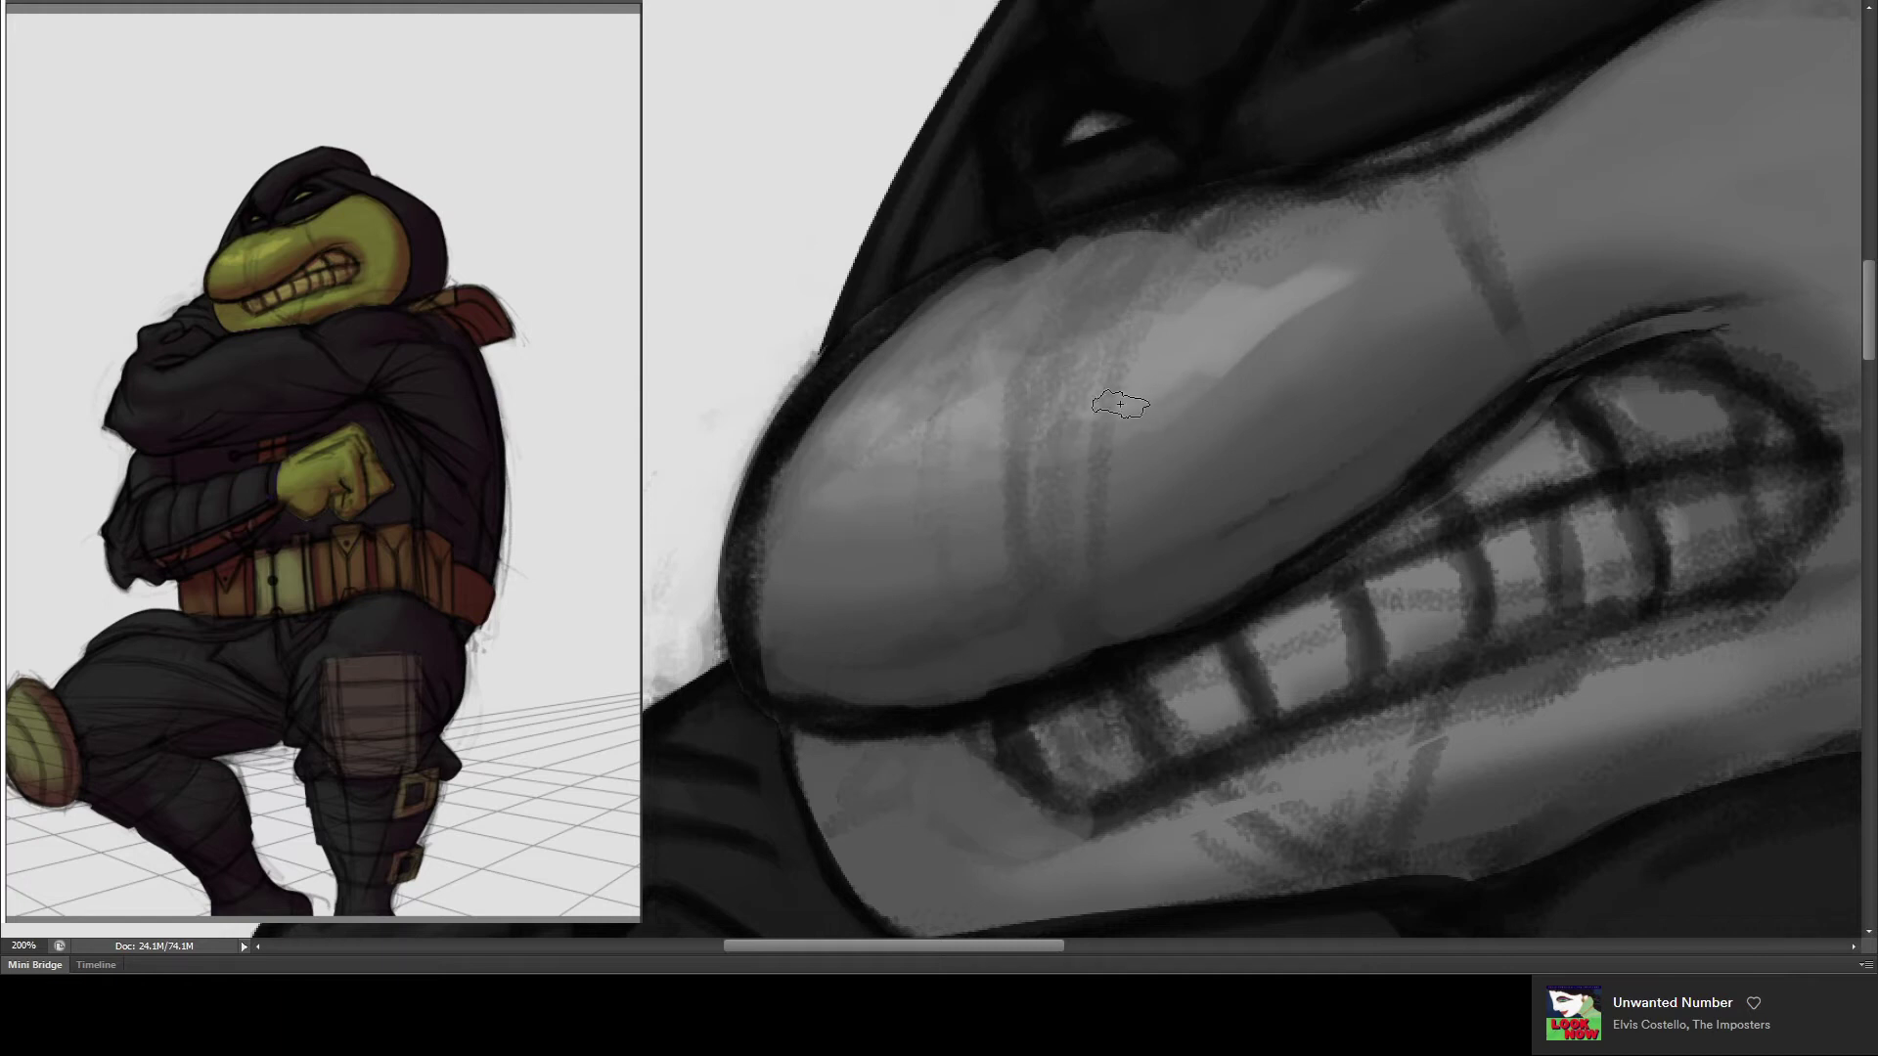
drag(968, 469, 1154, 401)
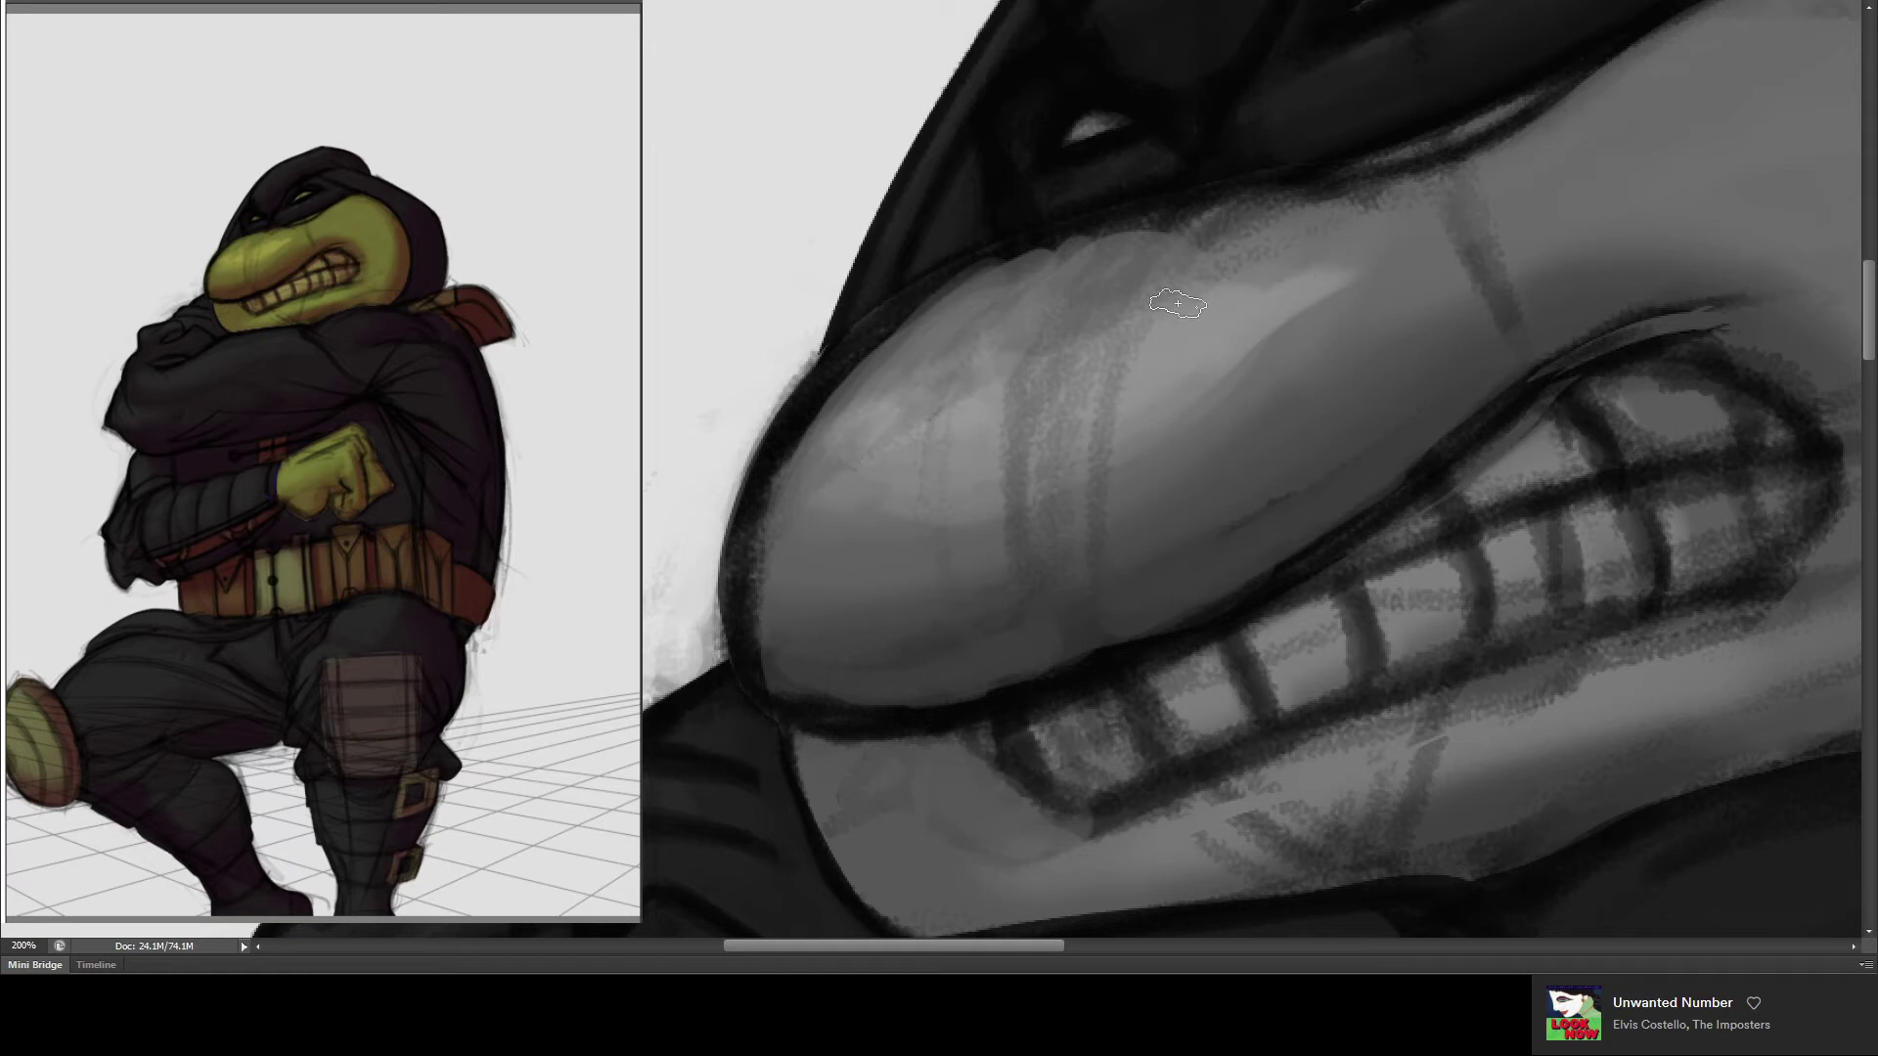
drag(1248, 300, 1214, 298)
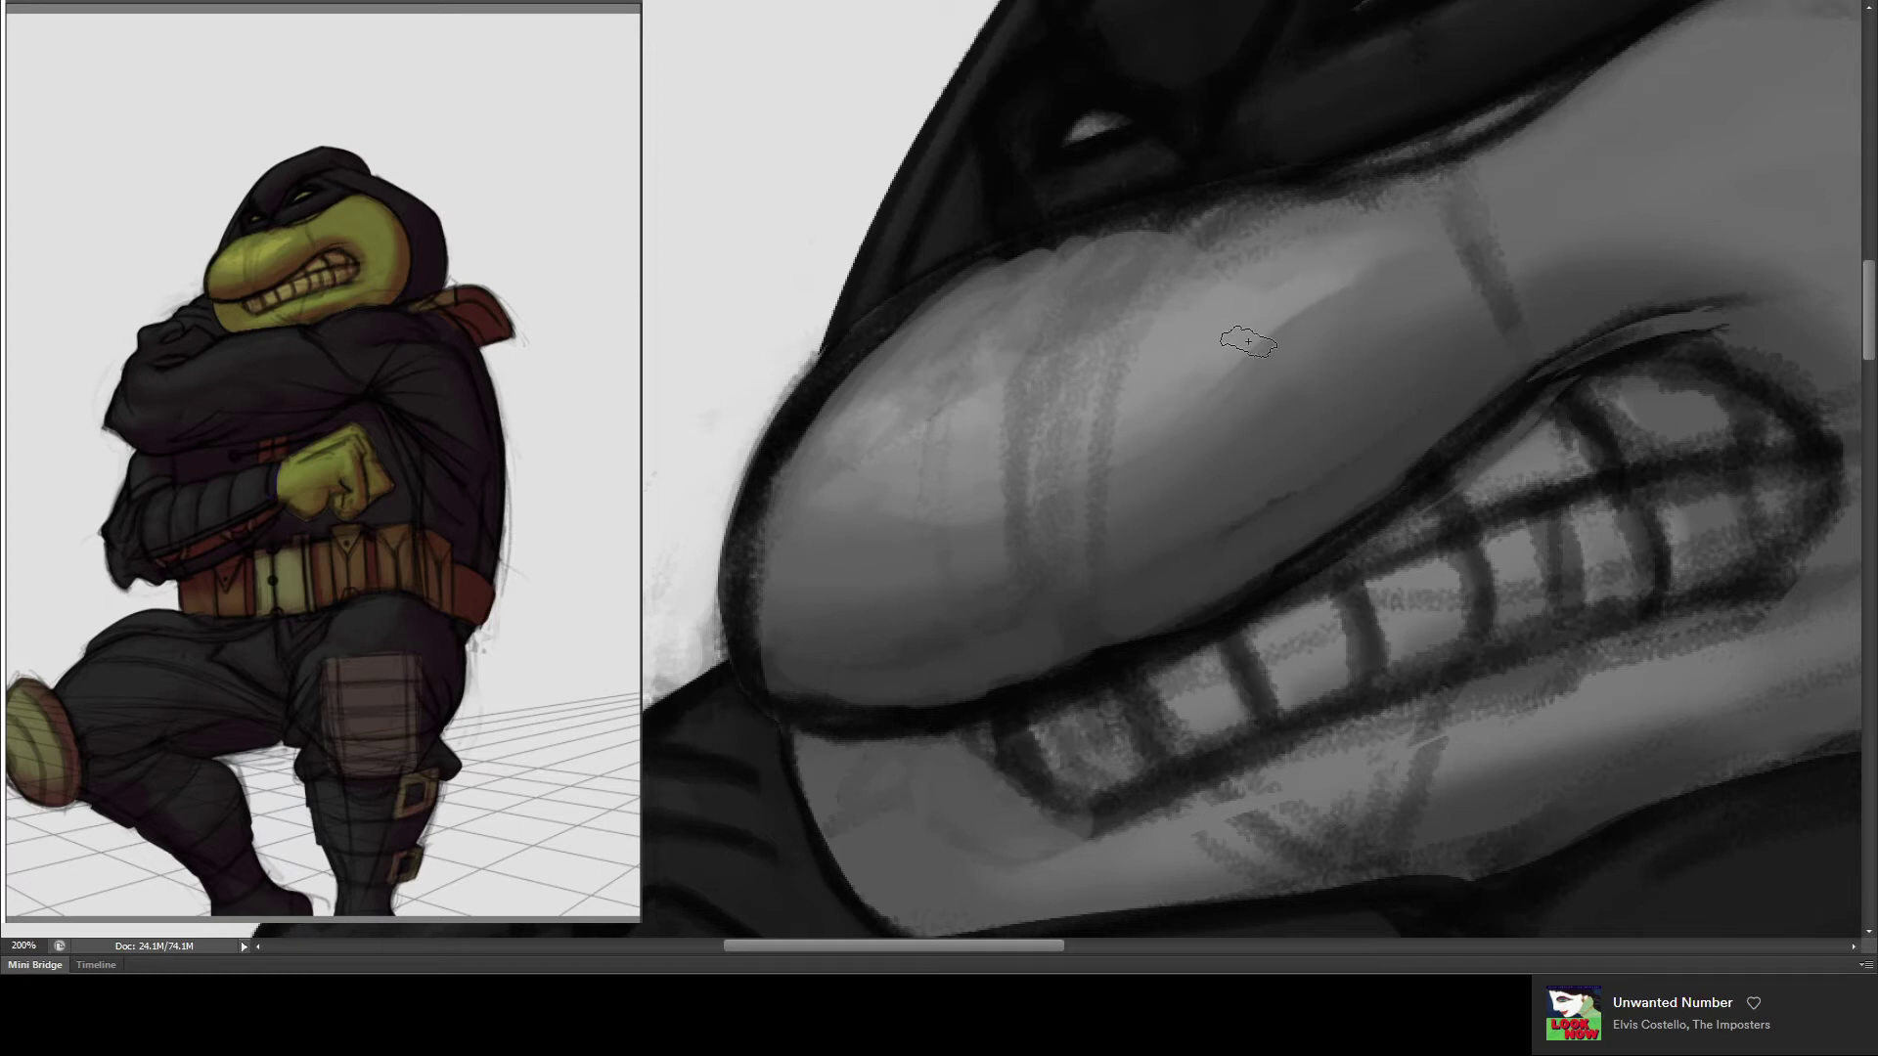
drag(1362, 276, 1115, 360)
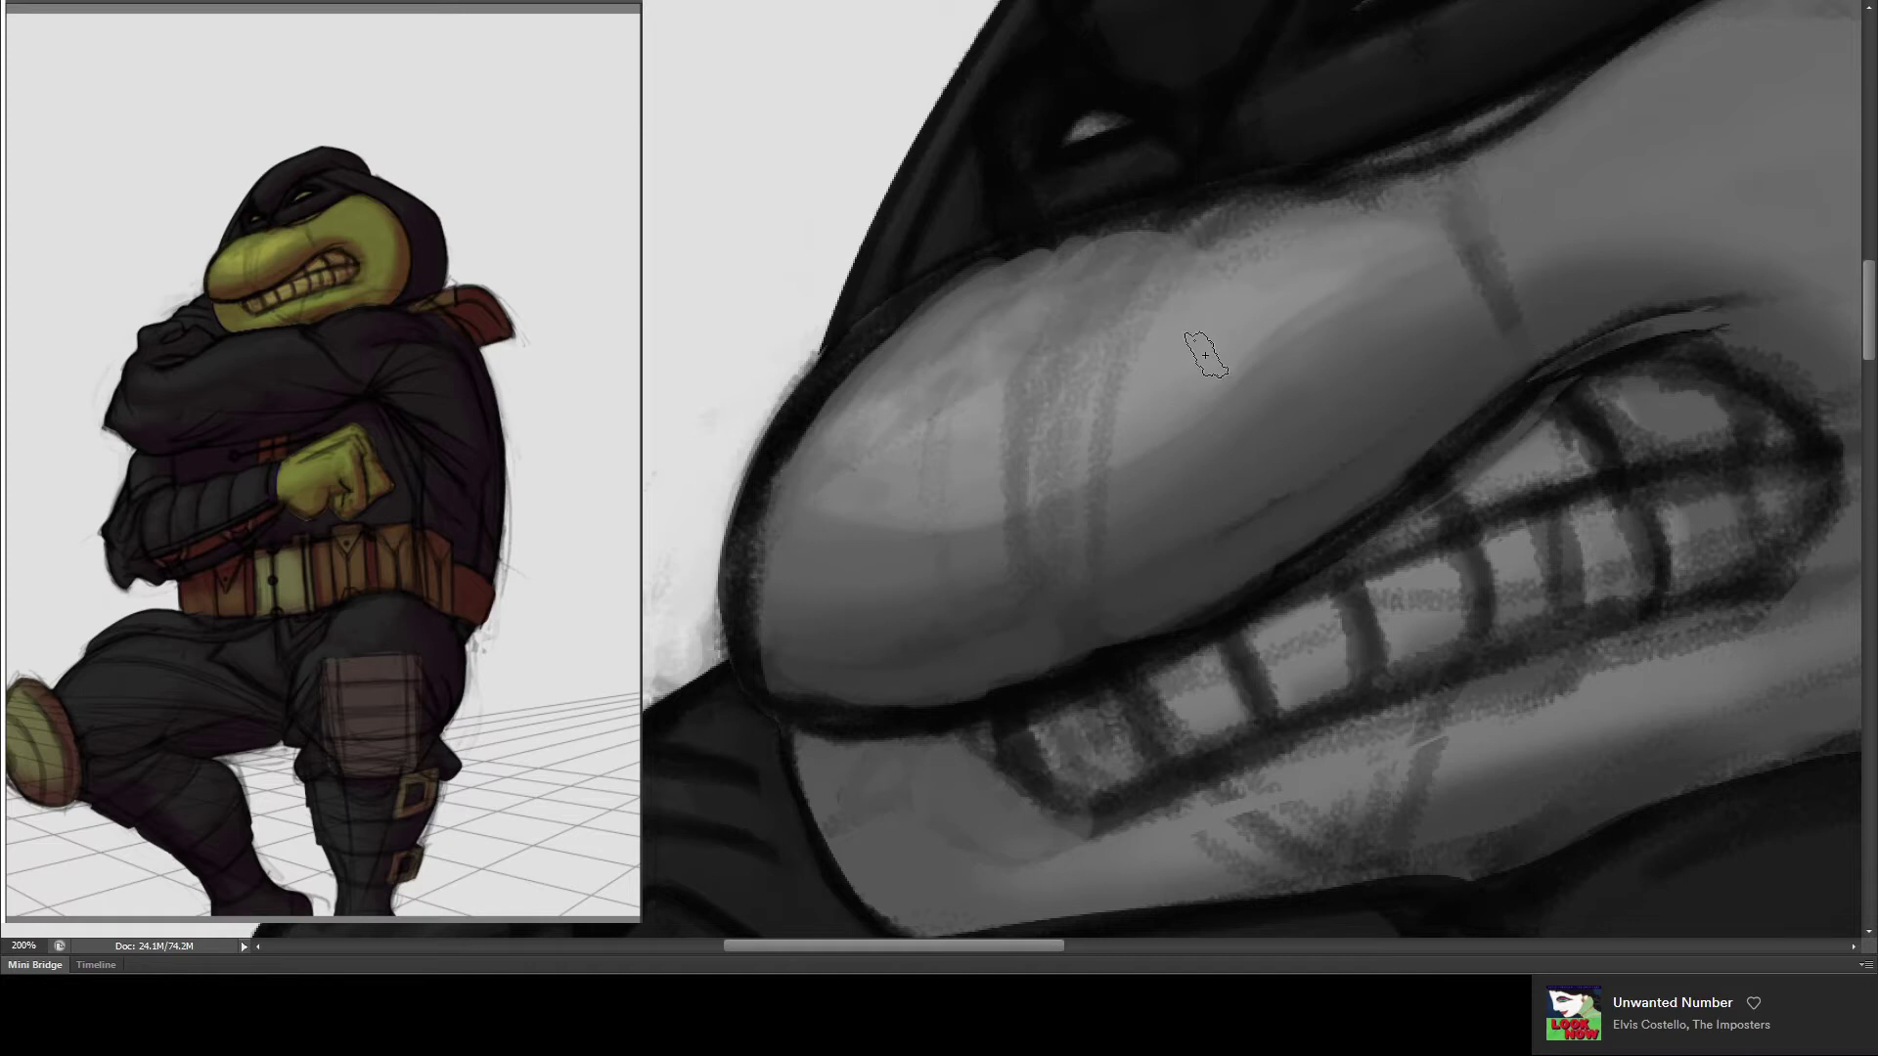
- Paint and blend a lighter grey patch on the upper cheek, lightening its top shadow
drag(1387, 306, 1135, 374)
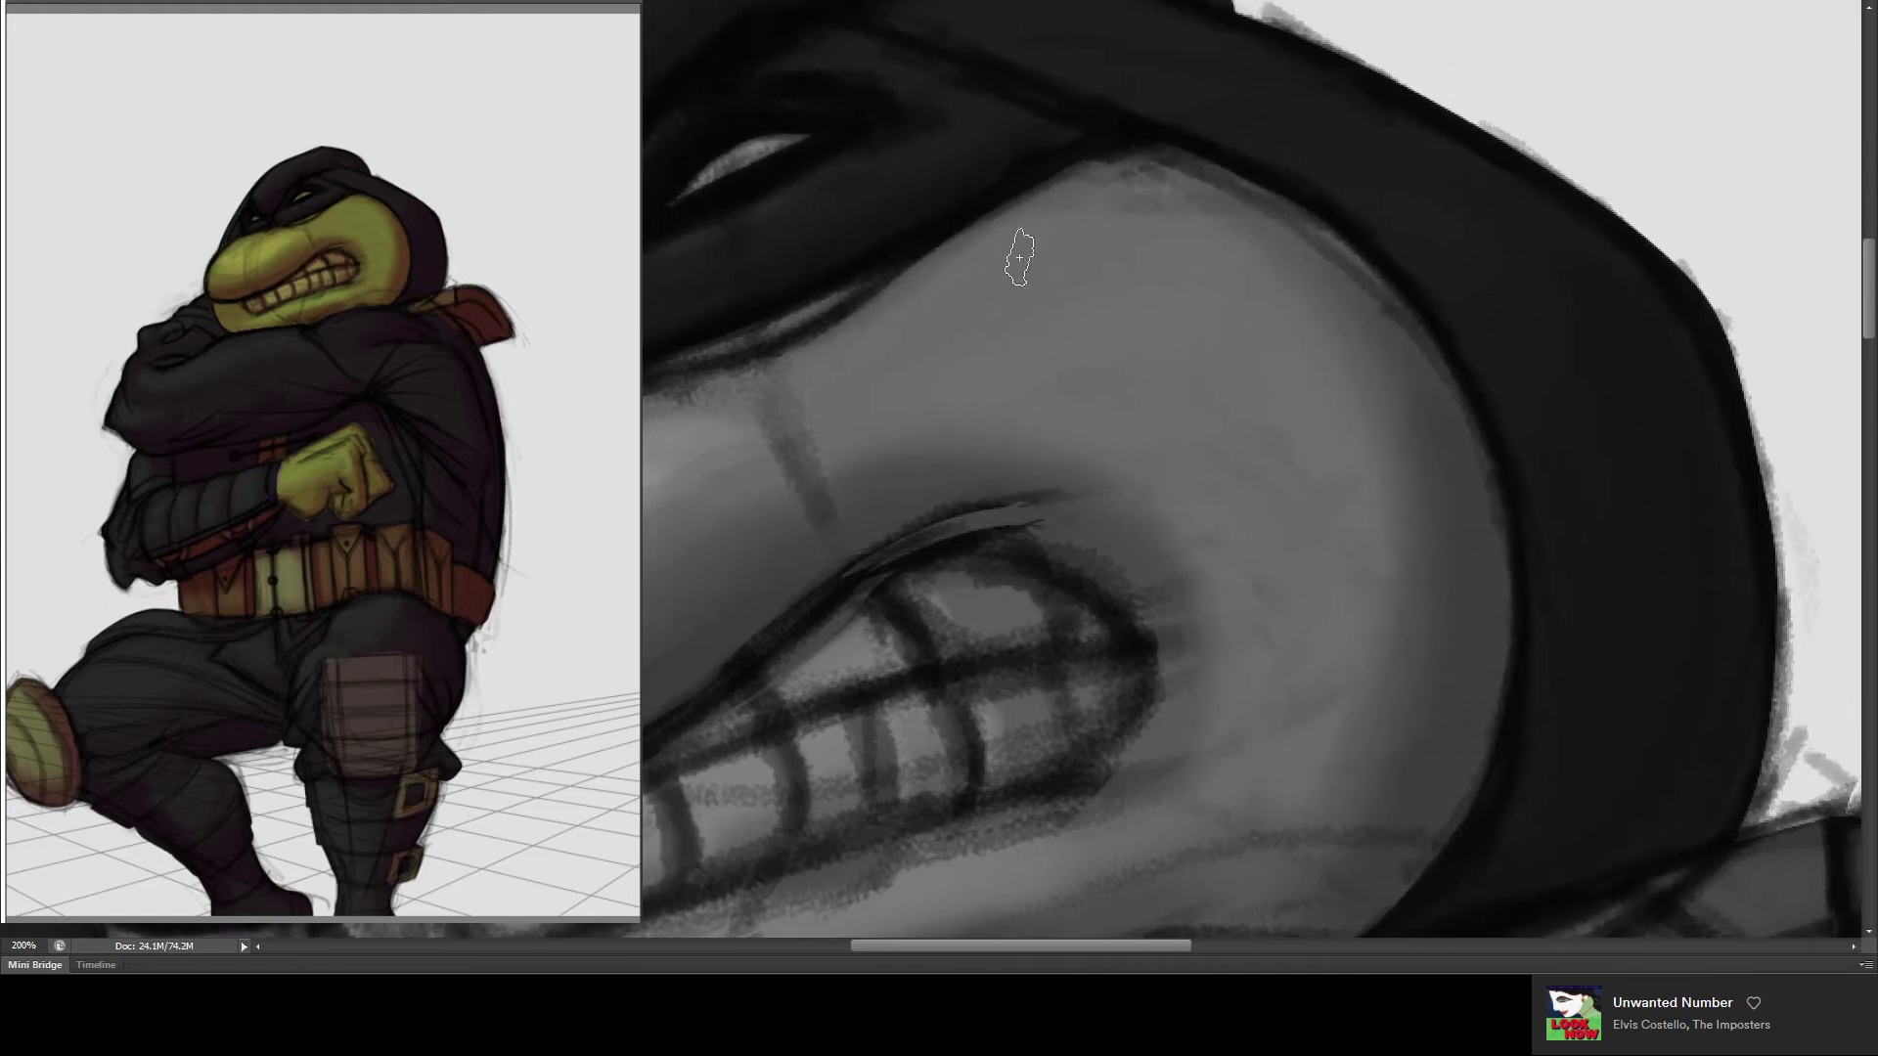
mouse_move(1035, 256)
mouse_down()
mouse_move(978, 303)
mouse_move(1056, 243)
mouse_move(1014, 312)
mouse_move(1027, 251)
mouse_move(1090, 285)
mouse_move(1174, 230)
mouse_move(1085, 298)
mouse_move(1114, 343)
mouse_move(1135, 284)
mouse_move(1242, 382)
mouse_move(1178, 313)
mouse_move(1228, 385)
mouse_move(1161, 319)
mouse_move(1222, 409)
mouse_move(1063, 327)
mouse_move(1258, 482)
mouse_move(1007, 249)
mouse_move(1052, 264)
mouse_move(969, 315)
mouse_move(1073, 327)
mouse_move(1036, 356)
mouse_move(1187, 415)
mouse_move(1080, 396)
mouse_move(1223, 460)
mouse_move(1081, 398)
mouse_move(1110, 259)
mouse_move(1087, 326)
mouse_up()
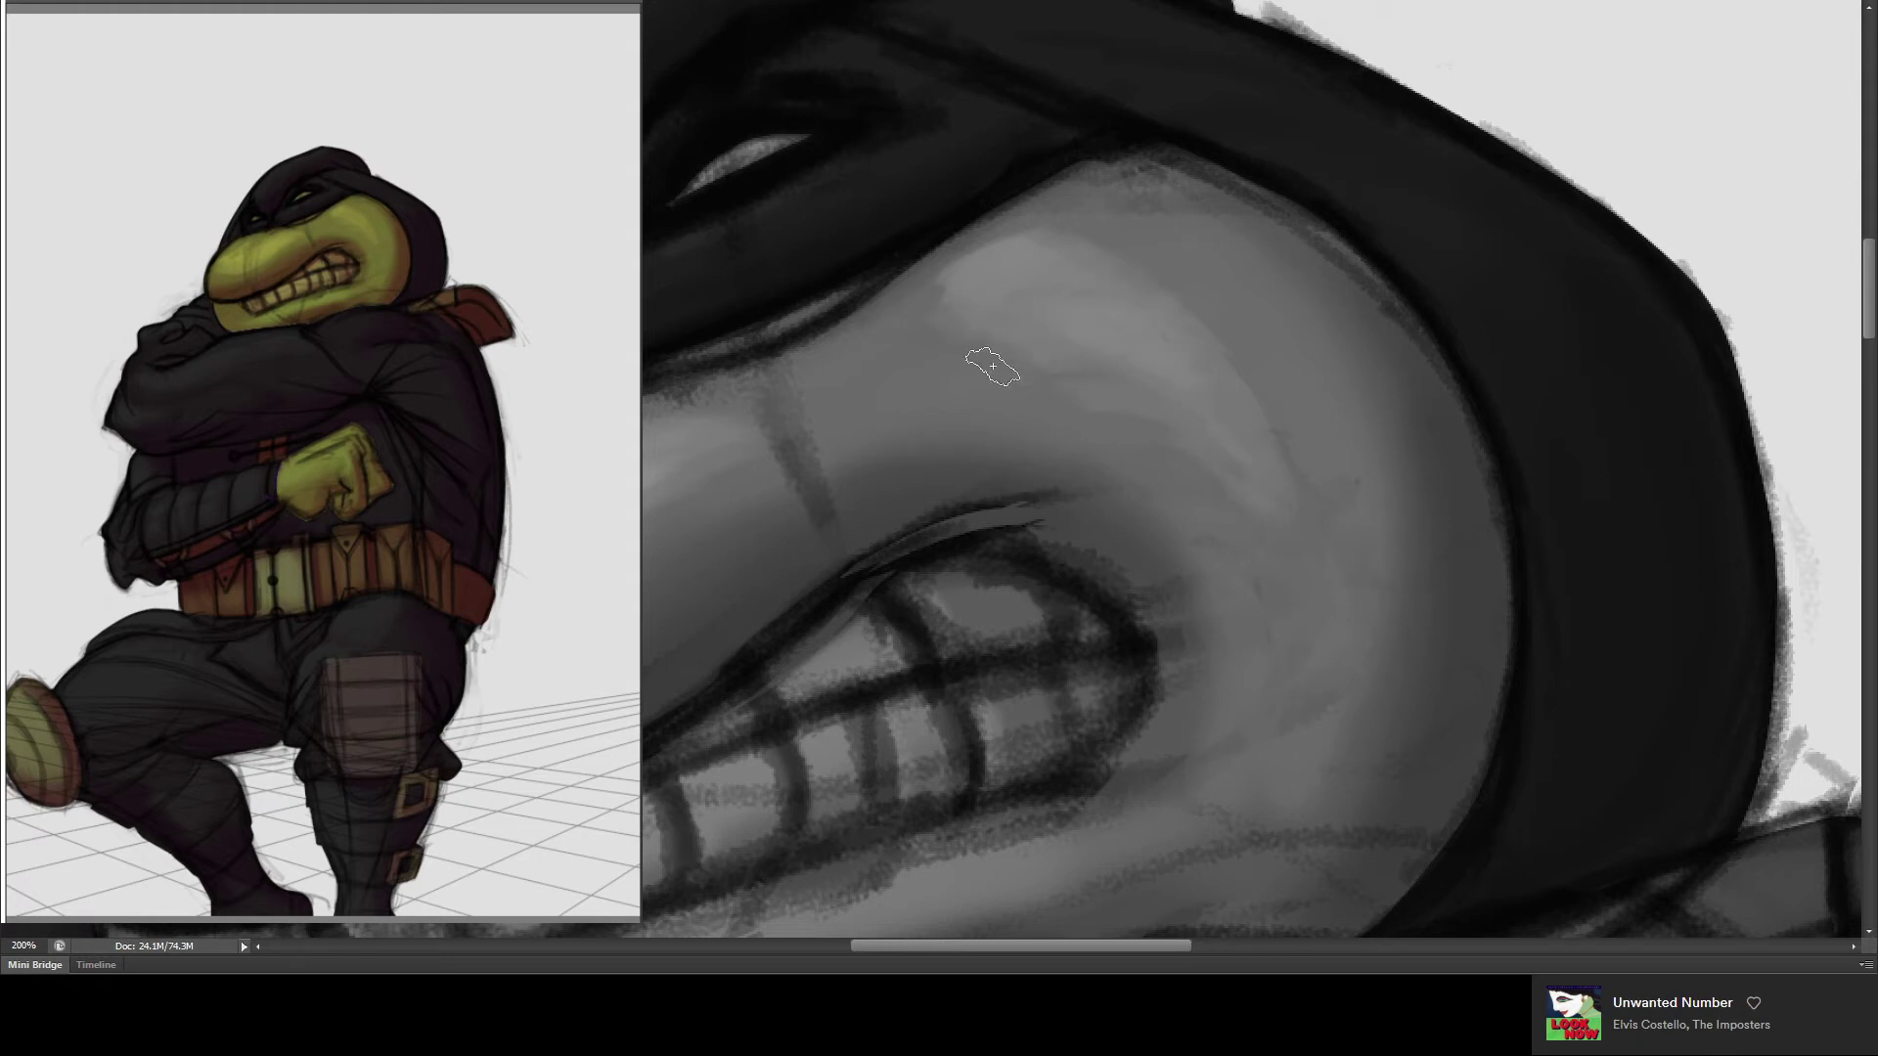
mouse_move(976, 333)
mouse_down()
mouse_move(913, 343)
mouse_move(867, 386)
mouse_move(939, 306)
mouse_move(970, 354)
mouse_up()
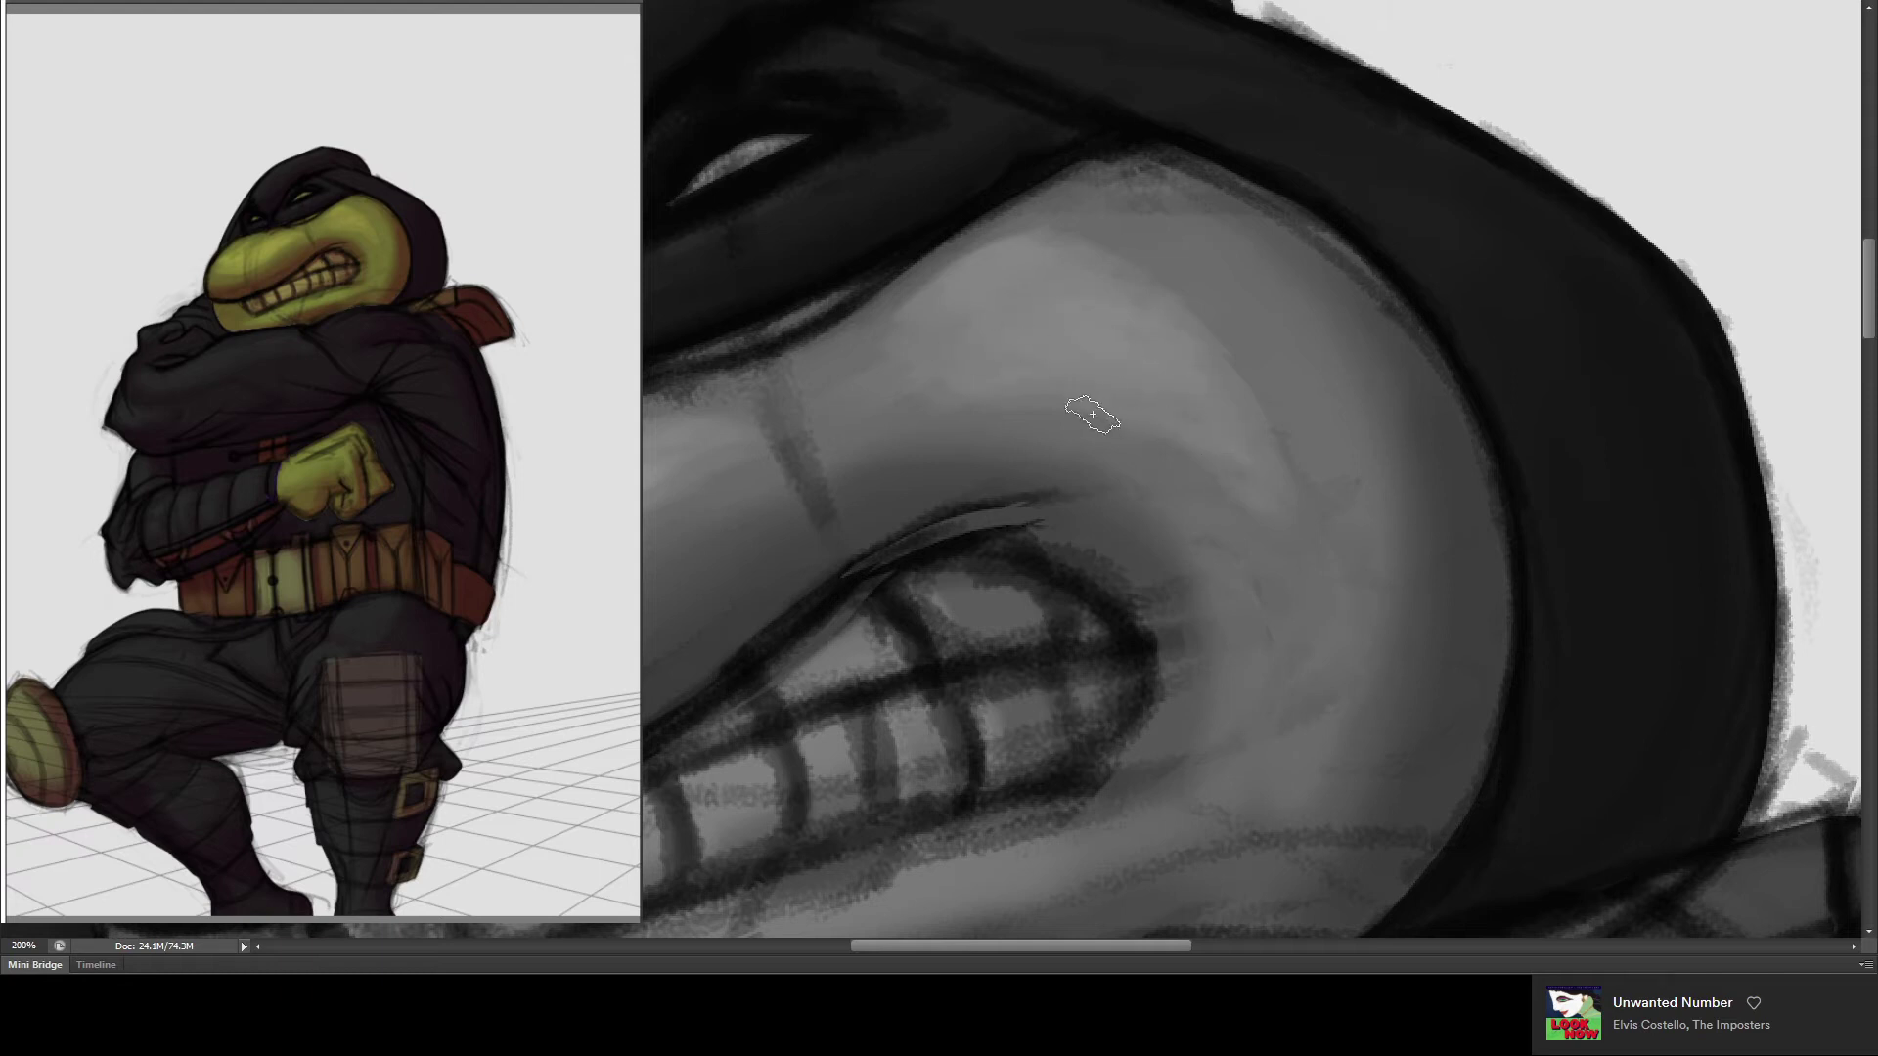
drag(1132, 185, 1110, 230)
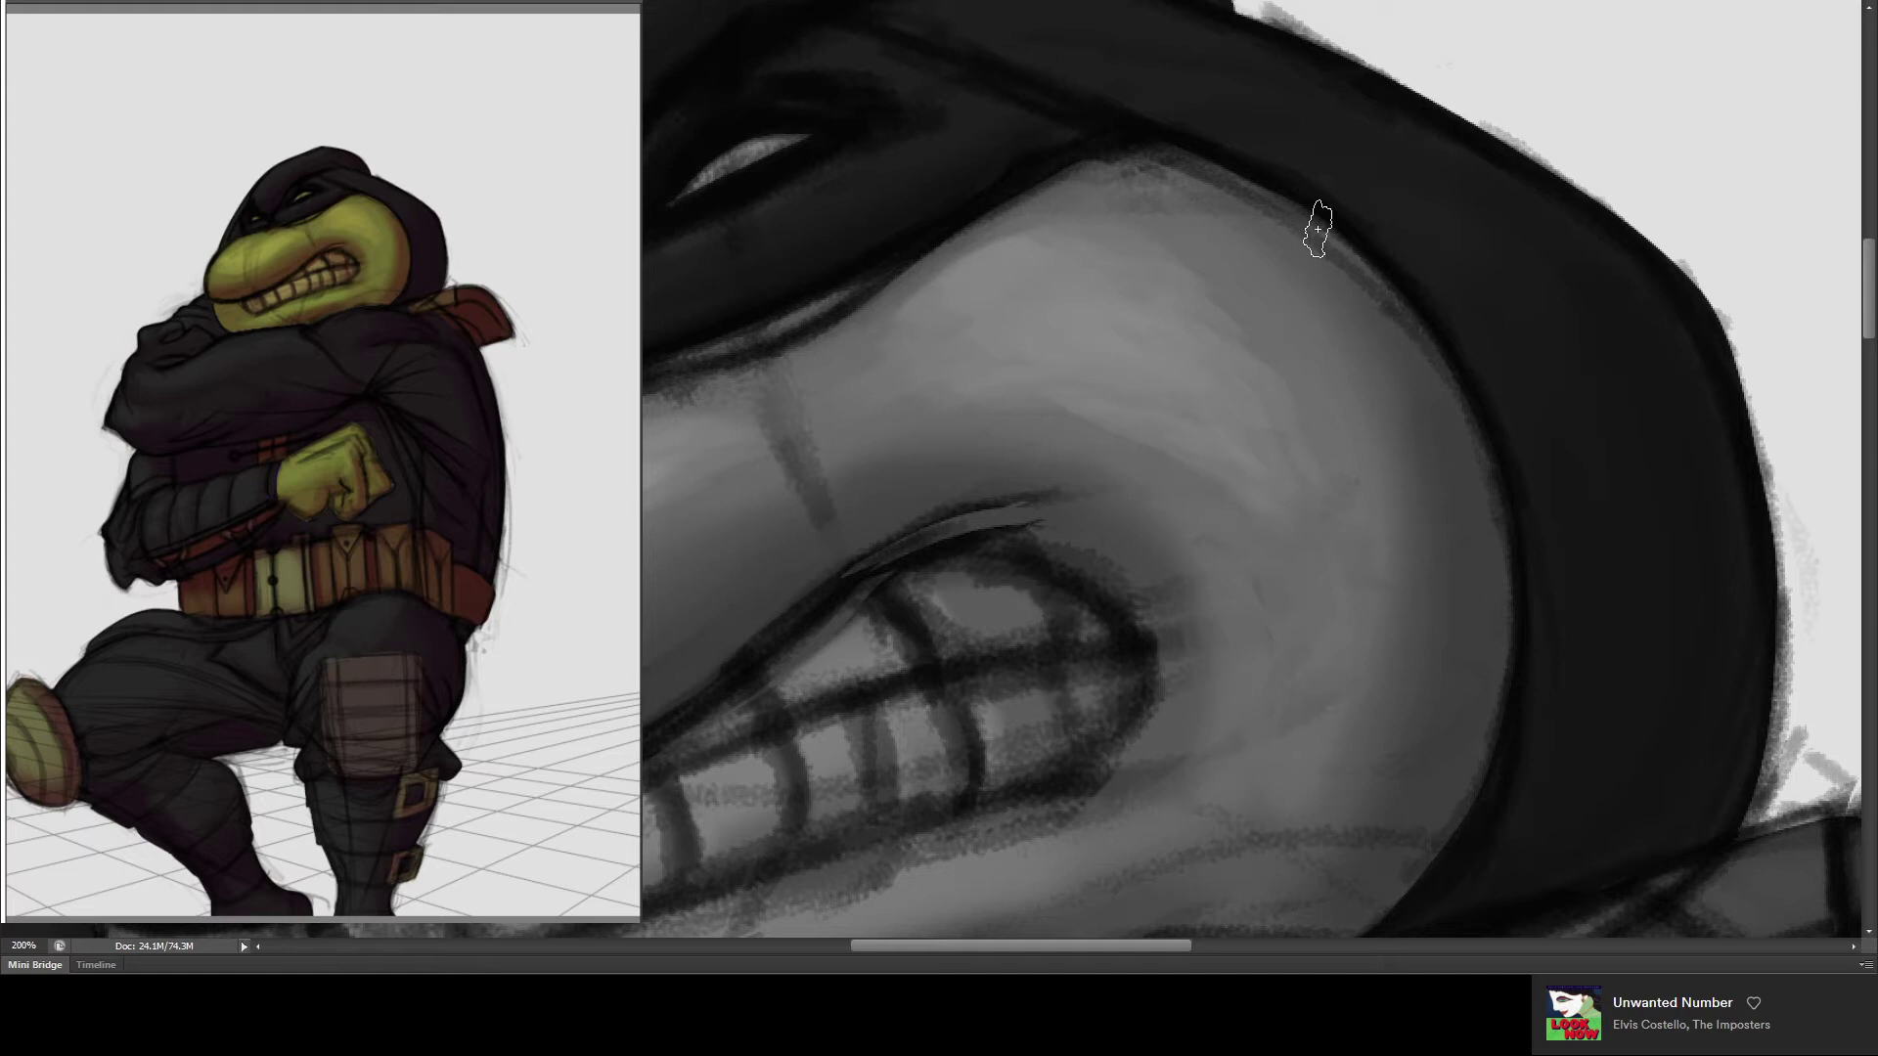
key(ctrl+minus)
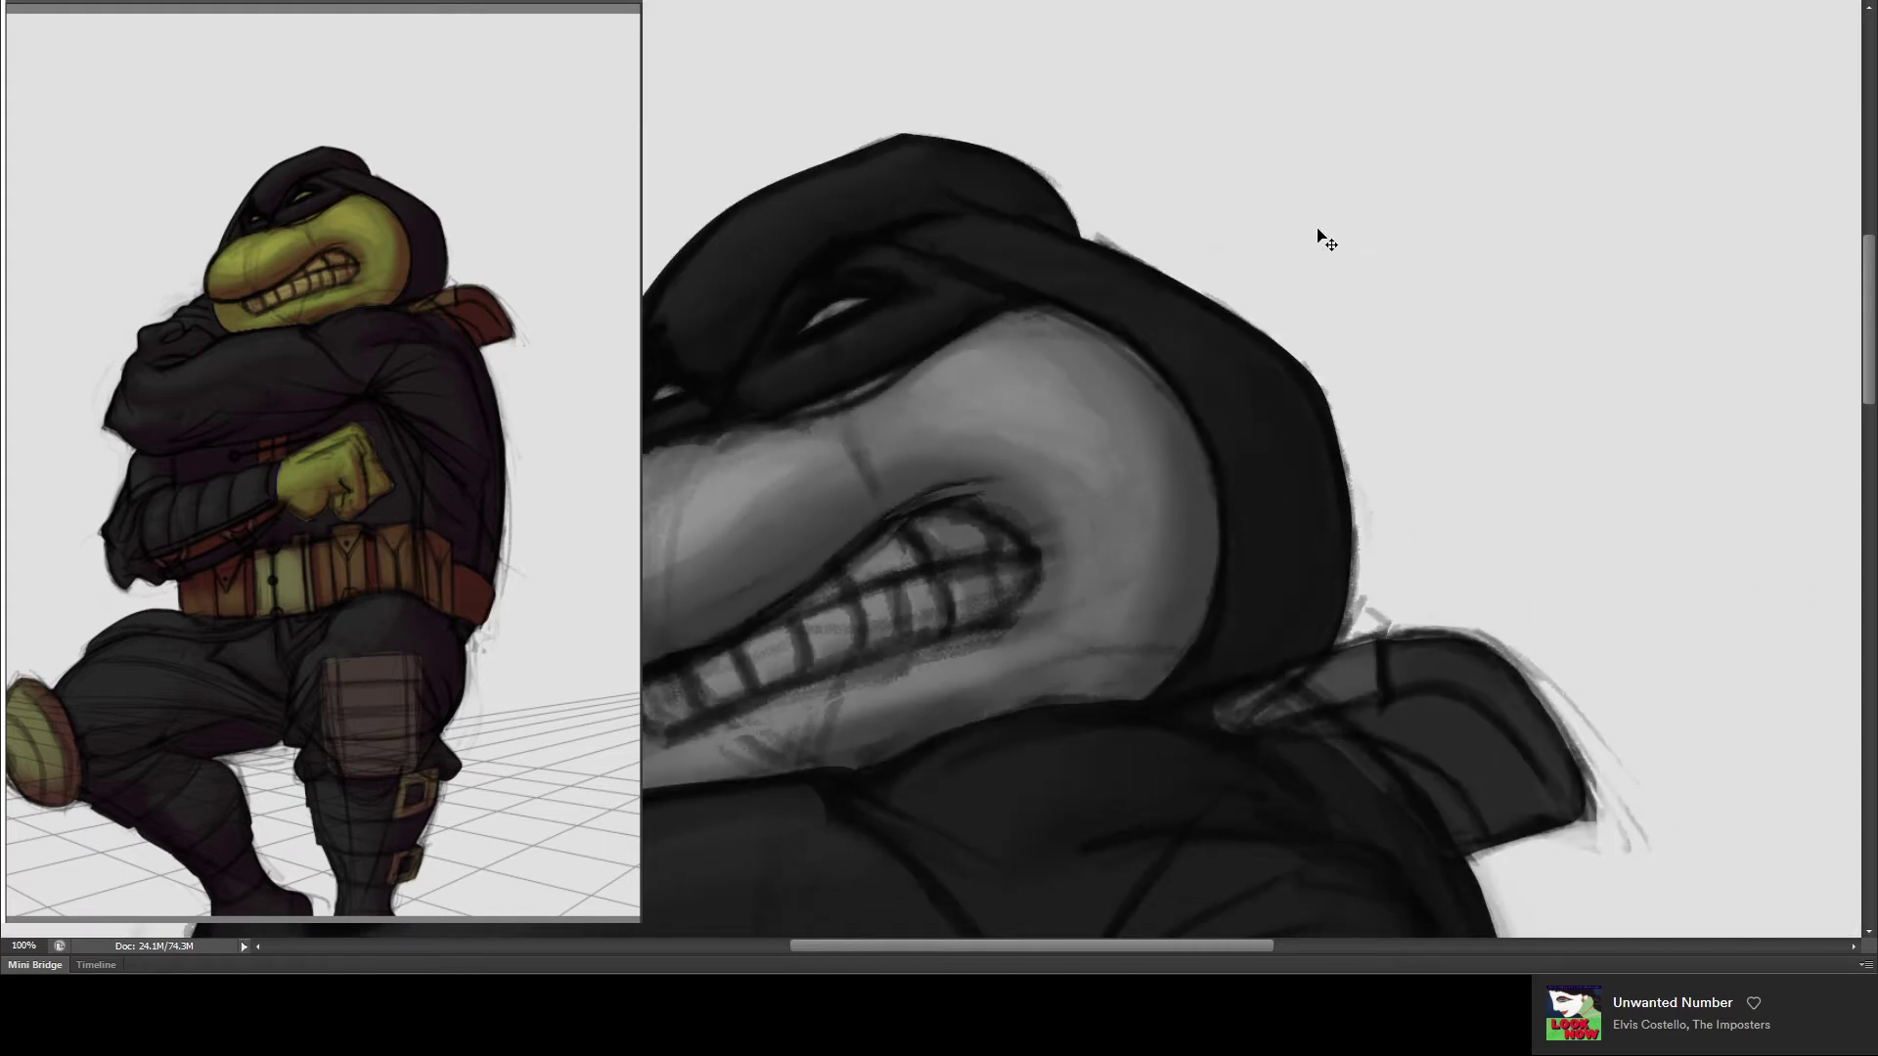
- Soften the nose-bridge crease and dark snout outlines, and smooth the upper-lip shading
mouse_move(947, 406)
mouse_down()
mouse_move(1022, 327)
mouse_move(997, 411)
mouse_up()
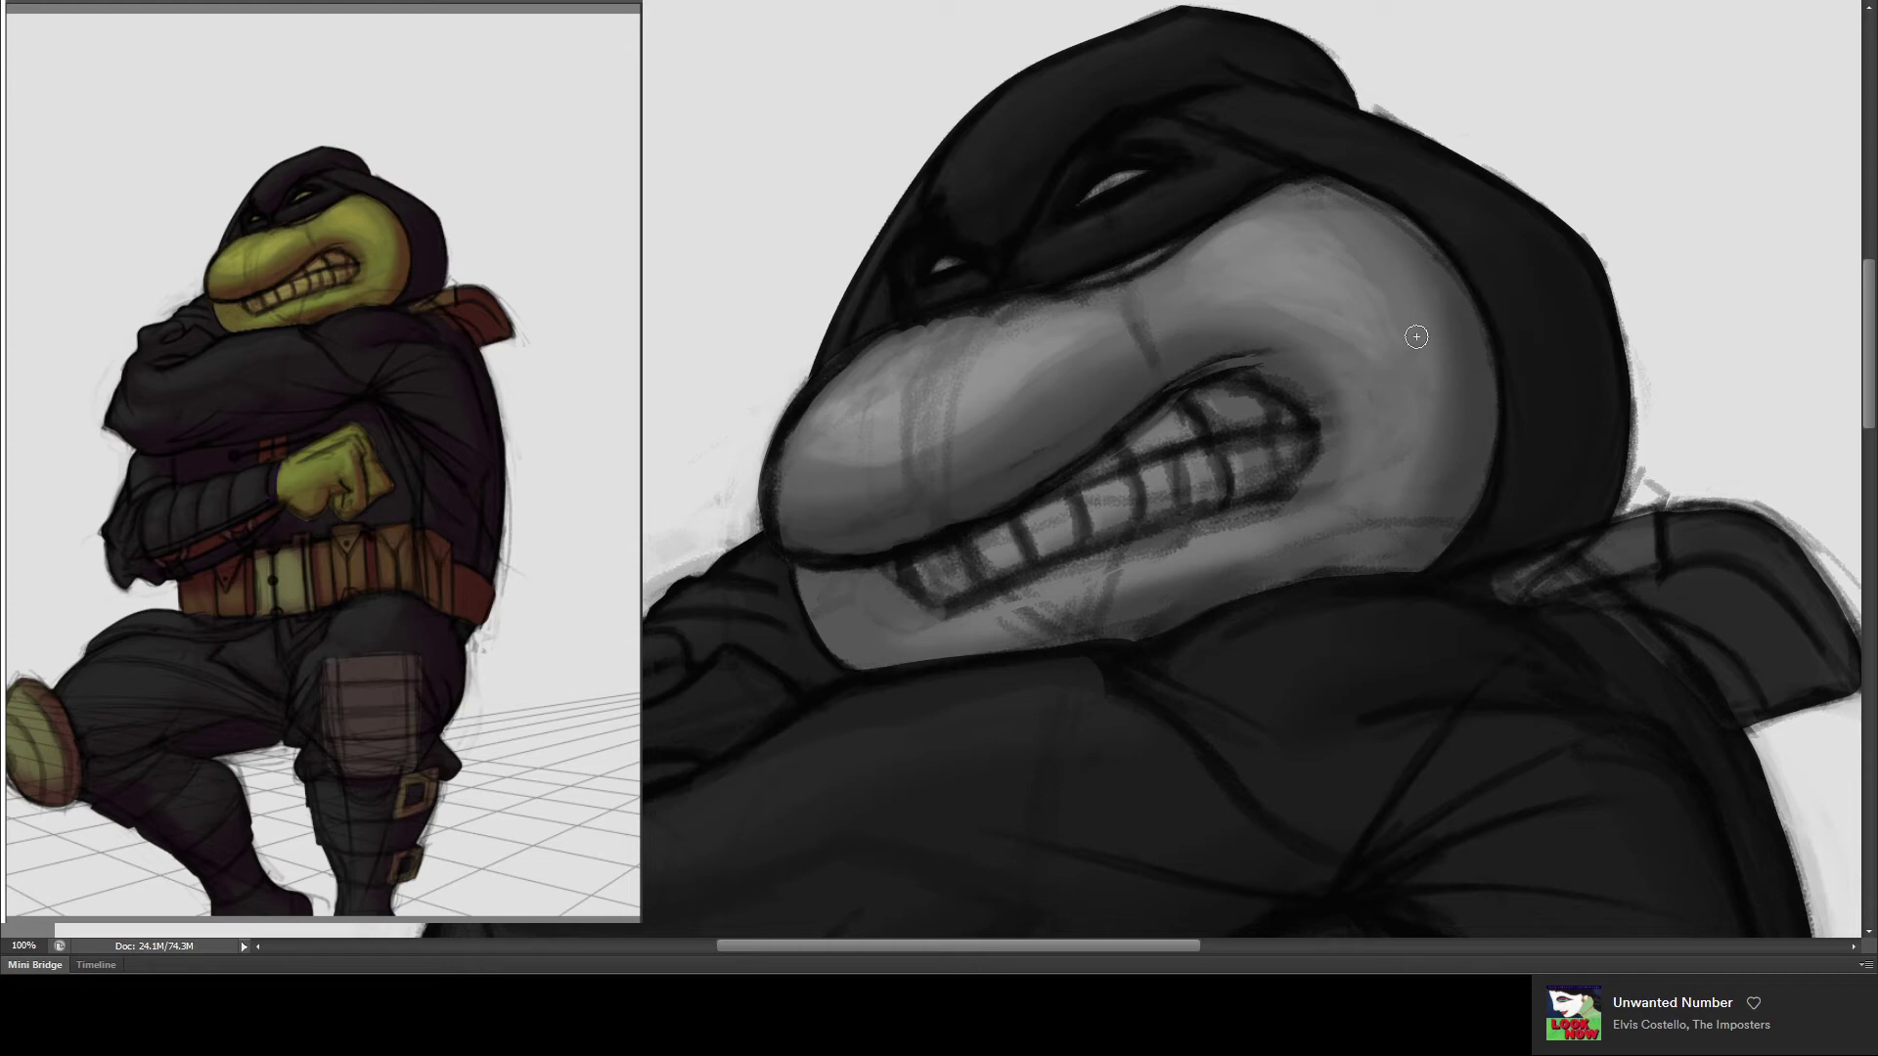
mouse_move(1140, 323)
mouse_down()
mouse_move(1156, 345)
mouse_move(1162, 298)
mouse_up()
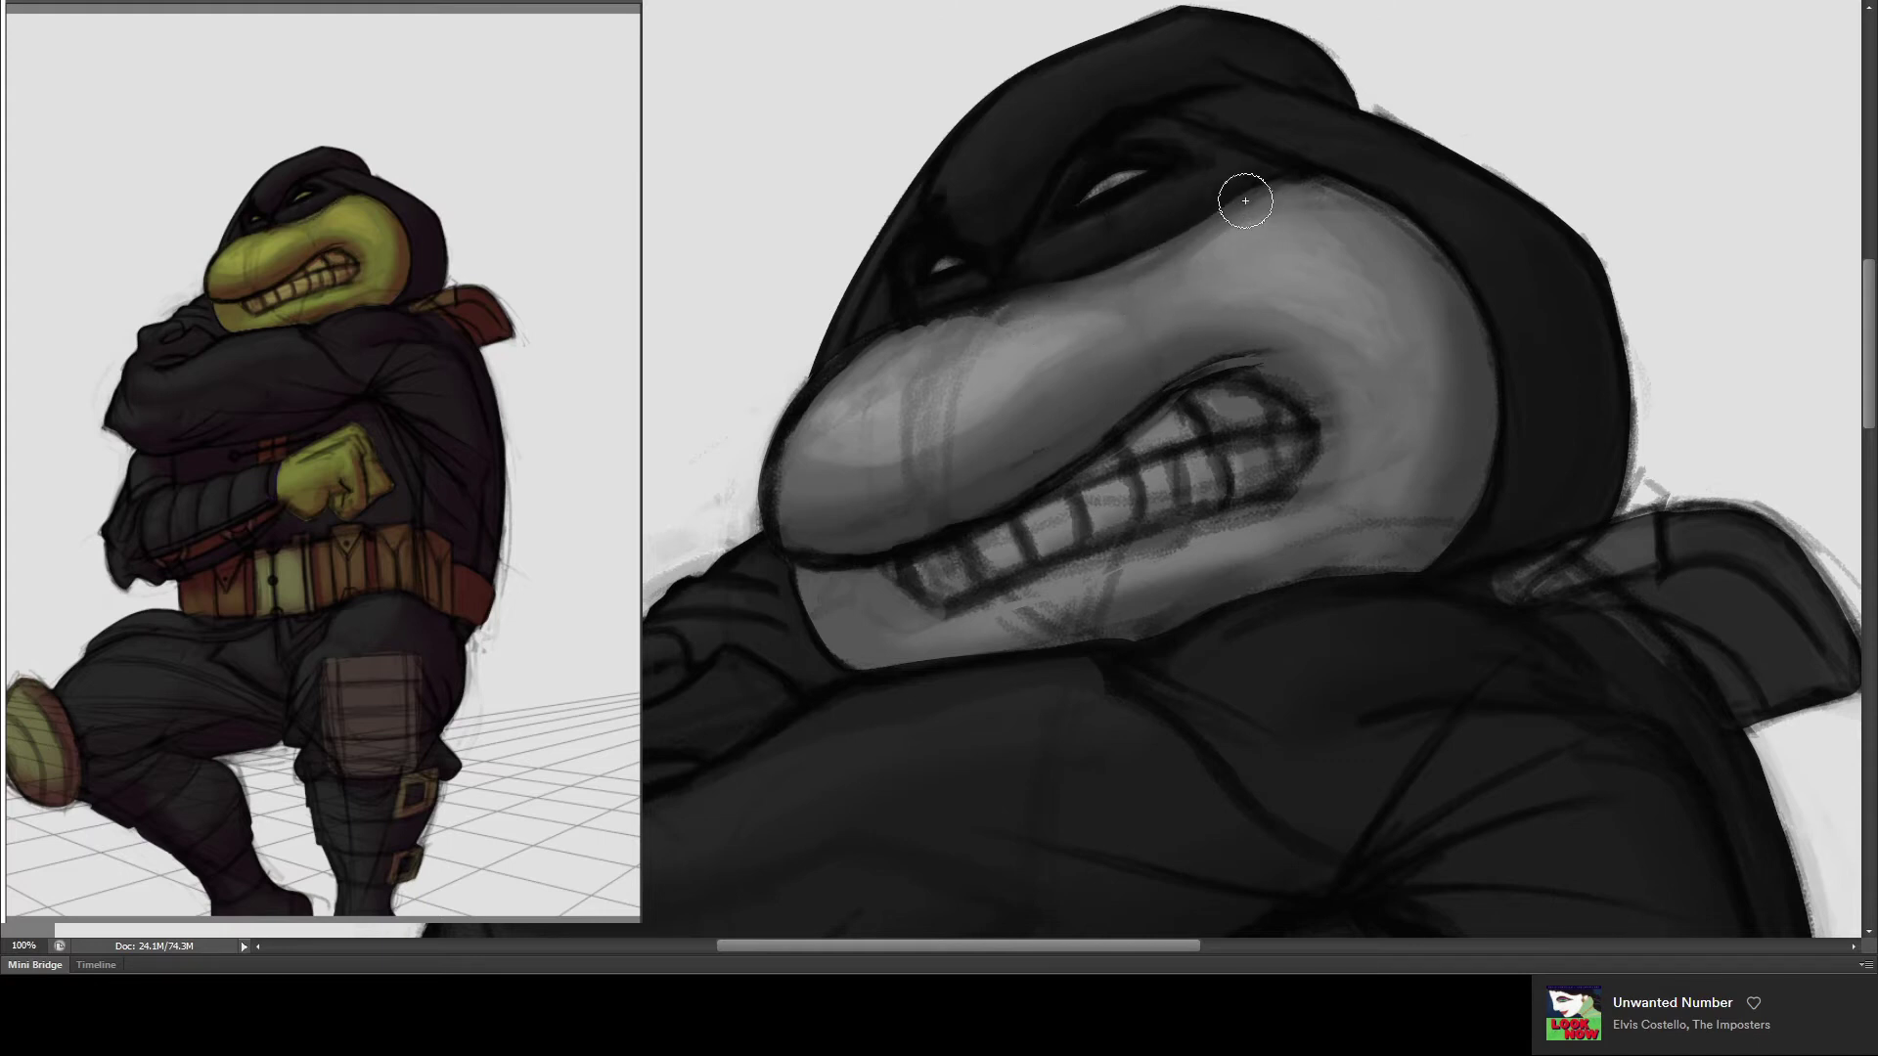
drag(998, 307, 885, 336)
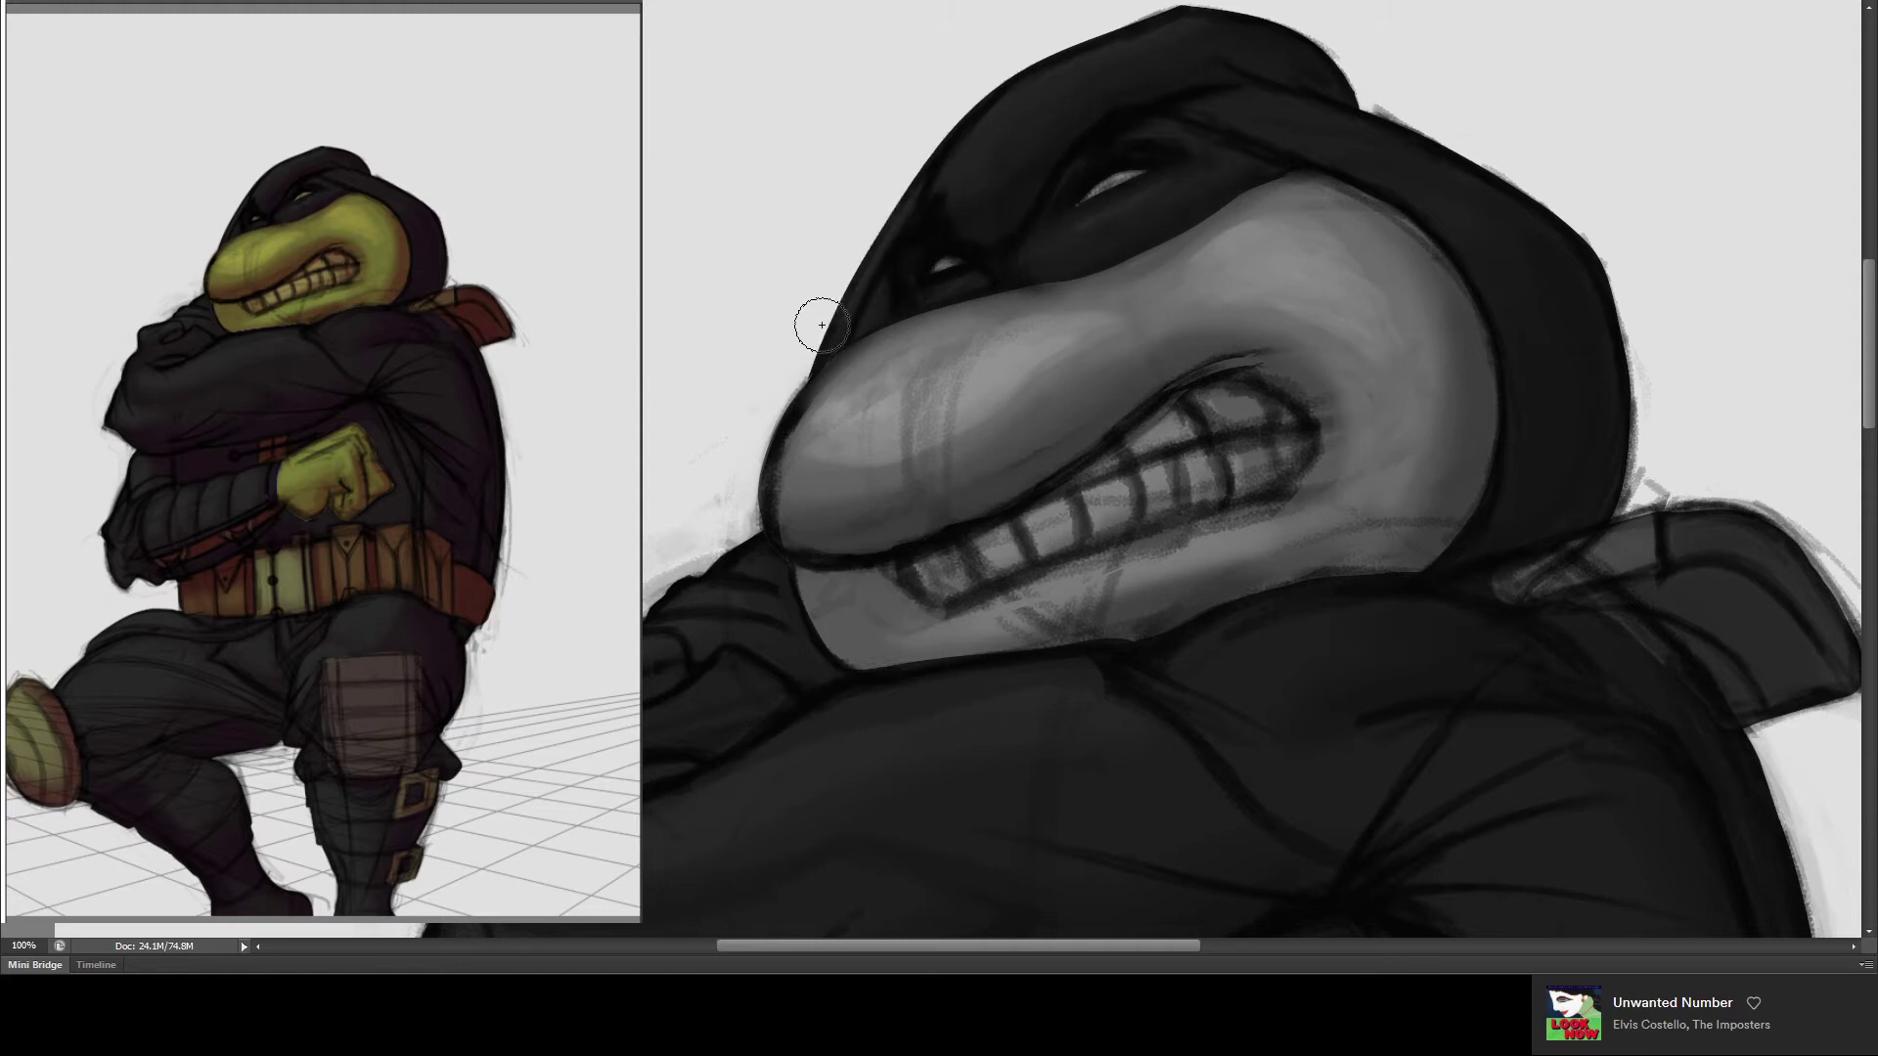
mouse_move(787, 440)
mouse_down()
mouse_move(814, 397)
mouse_move(912, 510)
mouse_up()
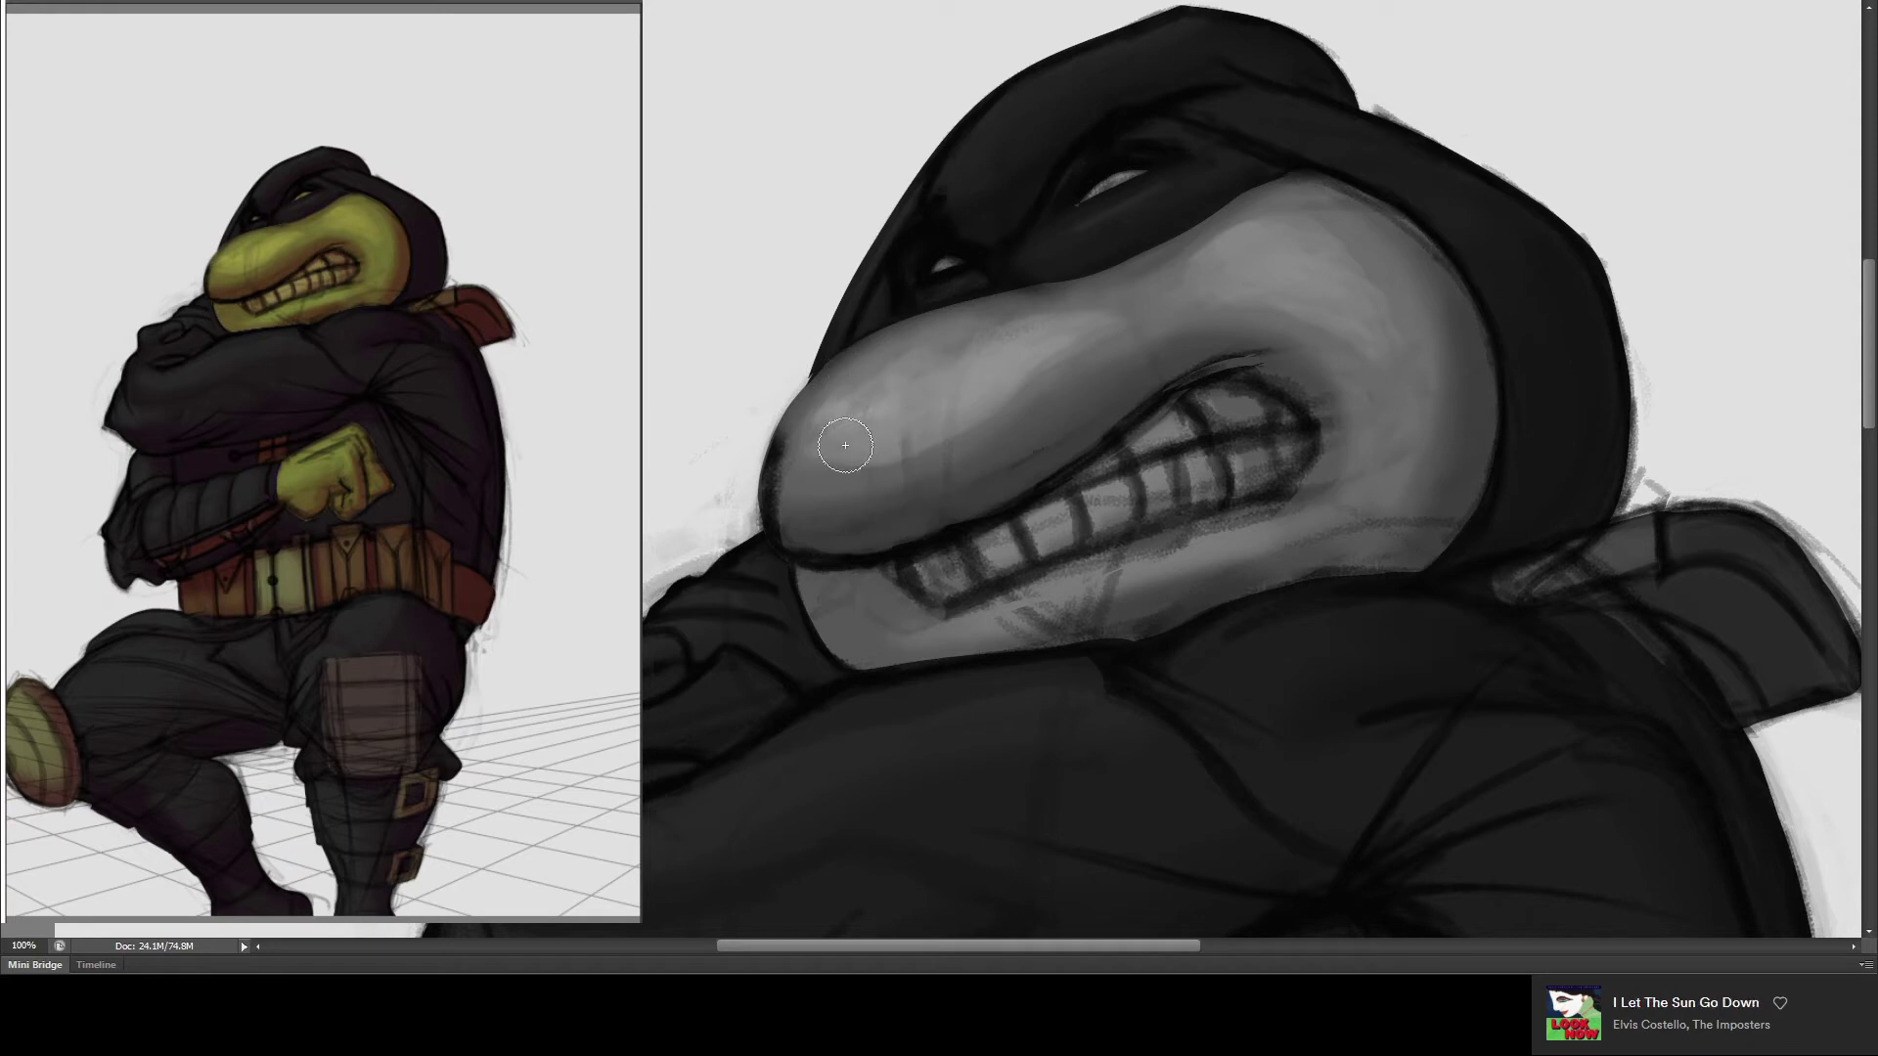
mouse_move(1291, 307)
mouse_down()
mouse_move(1161, 369)
mouse_move(1013, 494)
mouse_move(1258, 352)
mouse_move(1052, 467)
mouse_up()
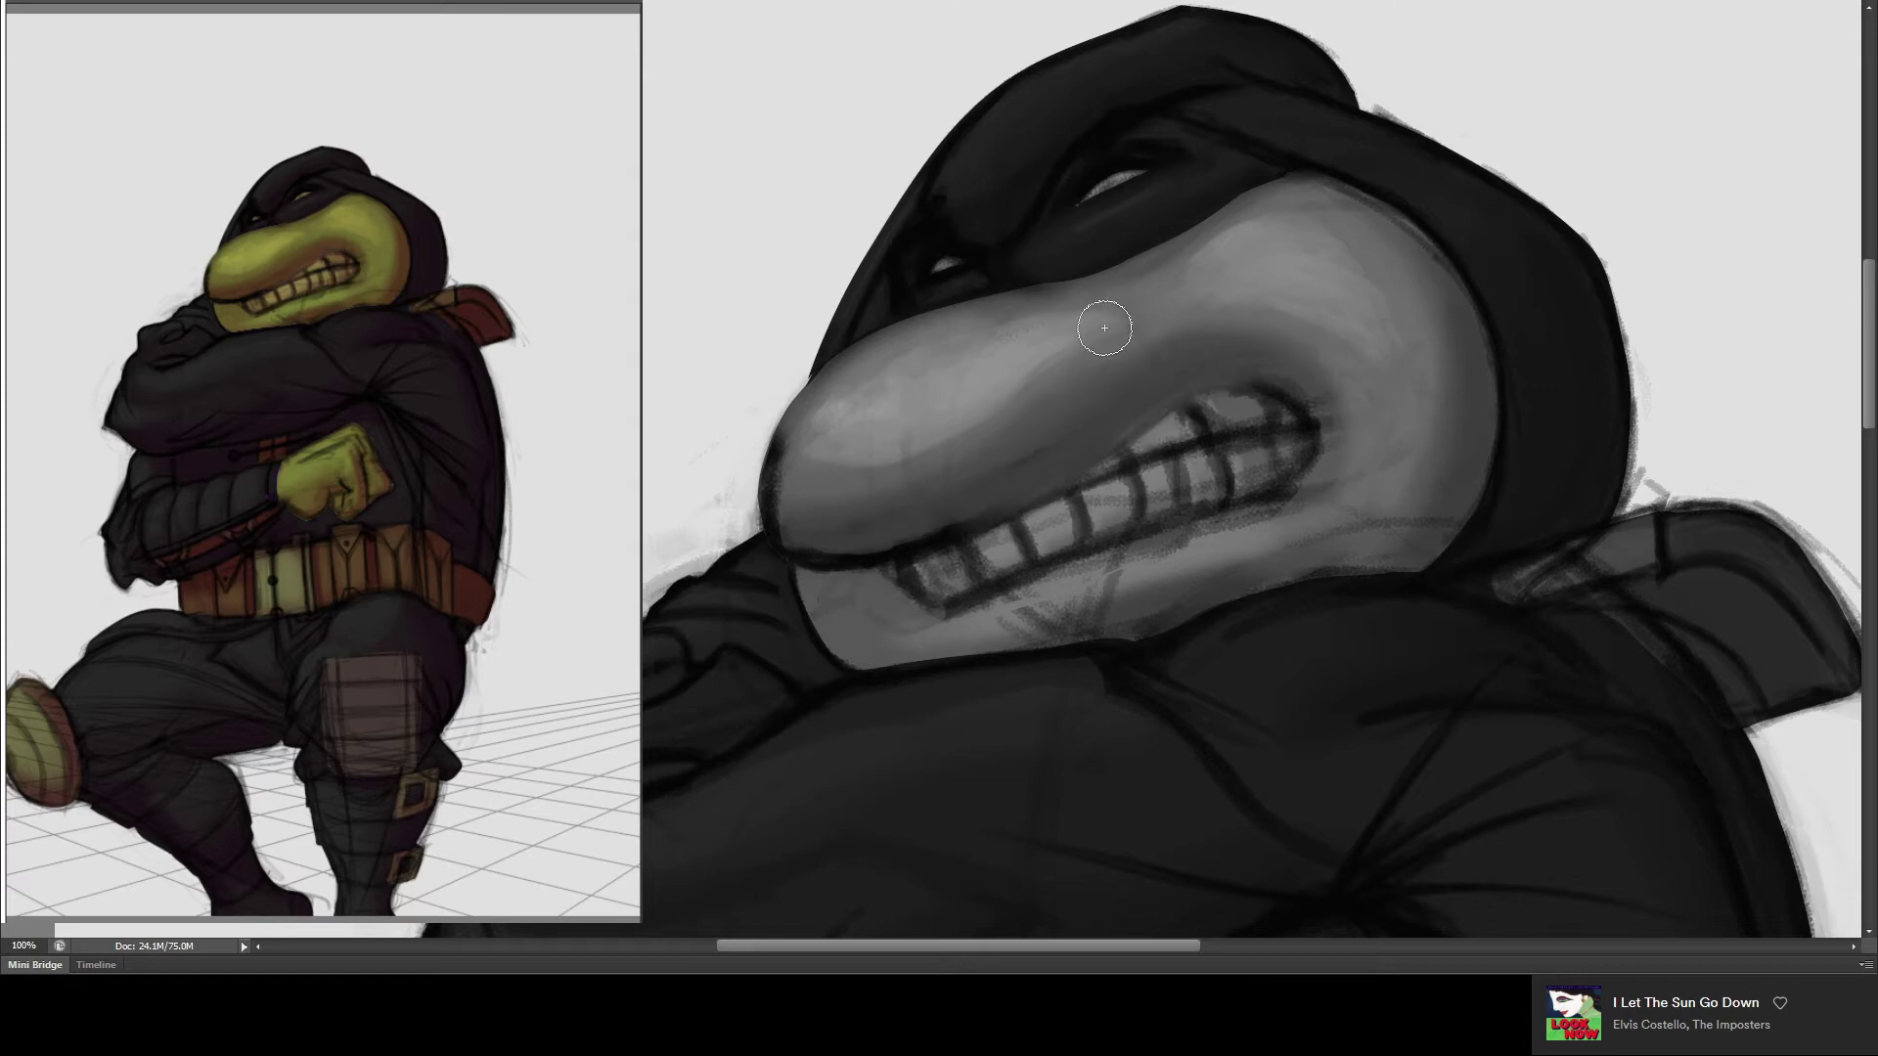
mouse_move(931, 533)
mouse_down()
mouse_move(826, 545)
mouse_move(871, 545)
mouse_move(921, 477)
mouse_up()
mouse_move(796, 411)
mouse_down()
mouse_move(772, 449)
mouse_move(783, 515)
mouse_move(765, 516)
mouse_move(746, 453)
mouse_move(733, 525)
mouse_up()
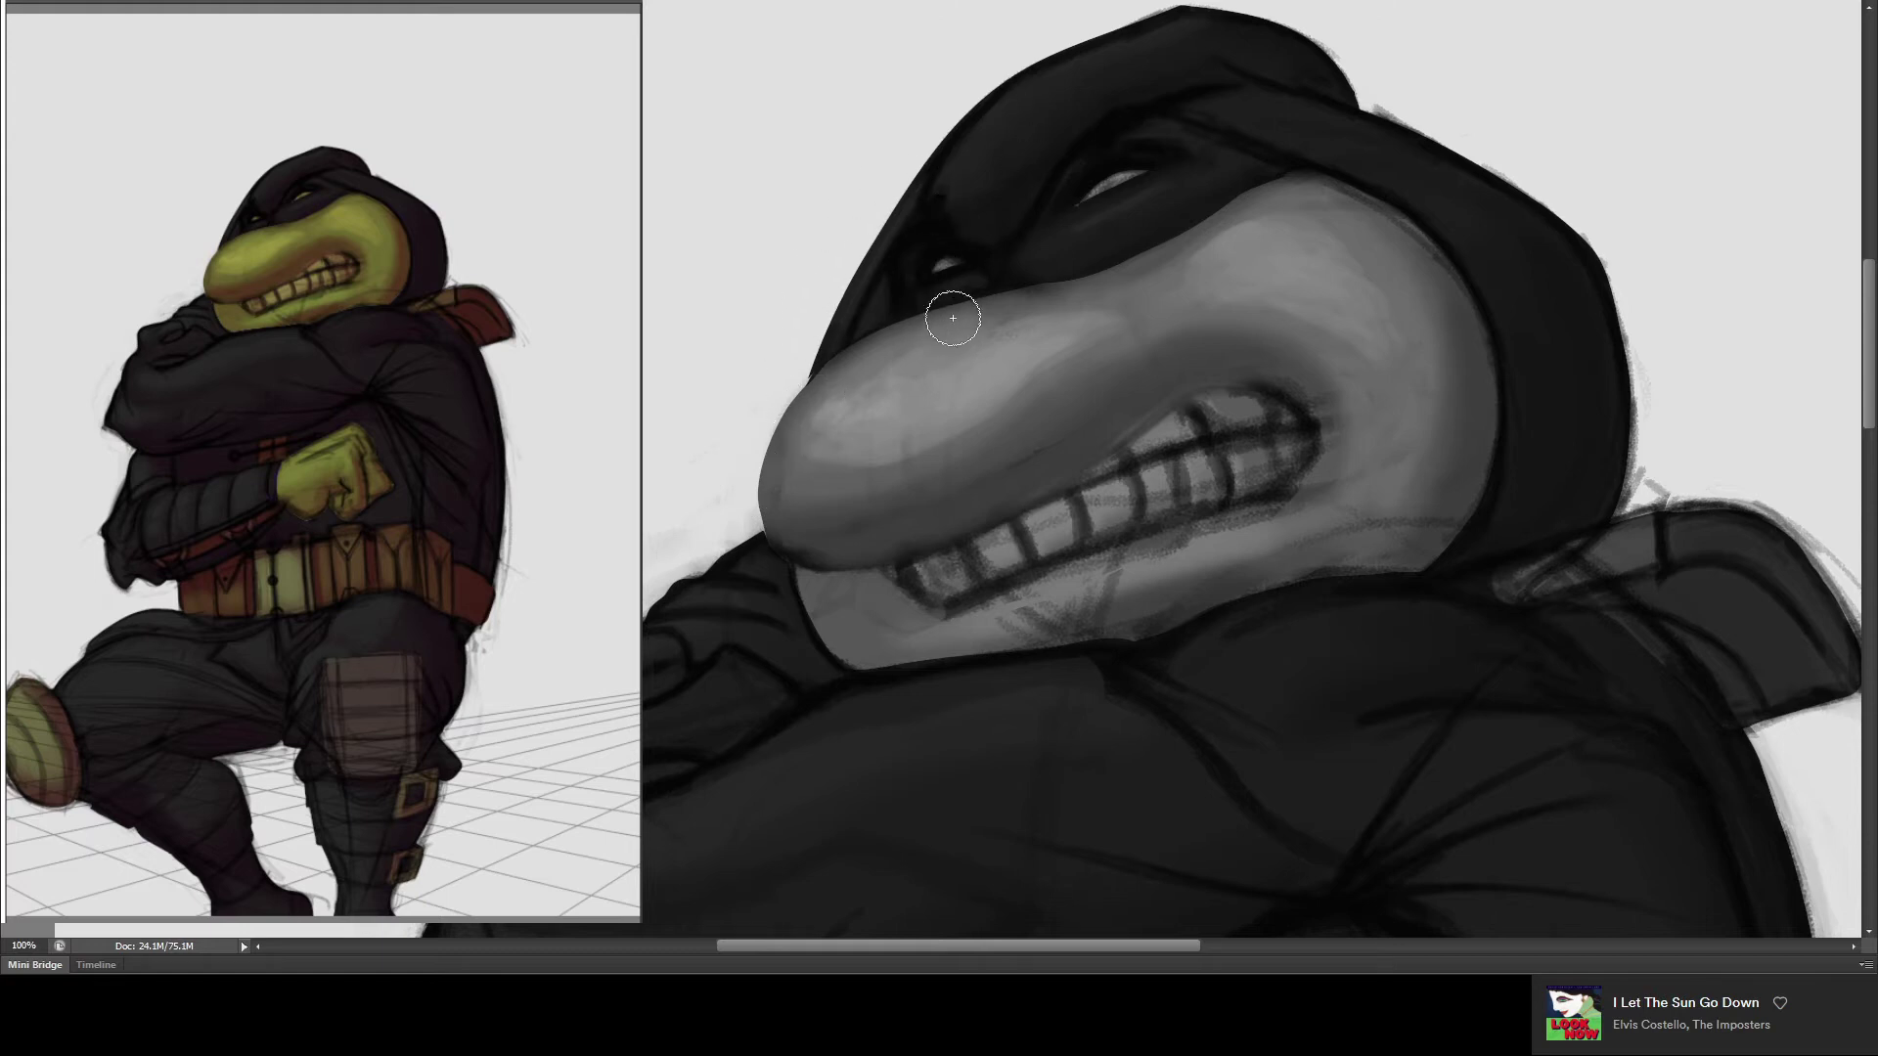
- Reshape both eye highlights into thin crescent streaks
drag(931, 276, 988, 281)
mouse_move(1081, 244)
mouse_down()
mouse_move(1118, 173)
mouse_move(1081, 176)
mouse_up()
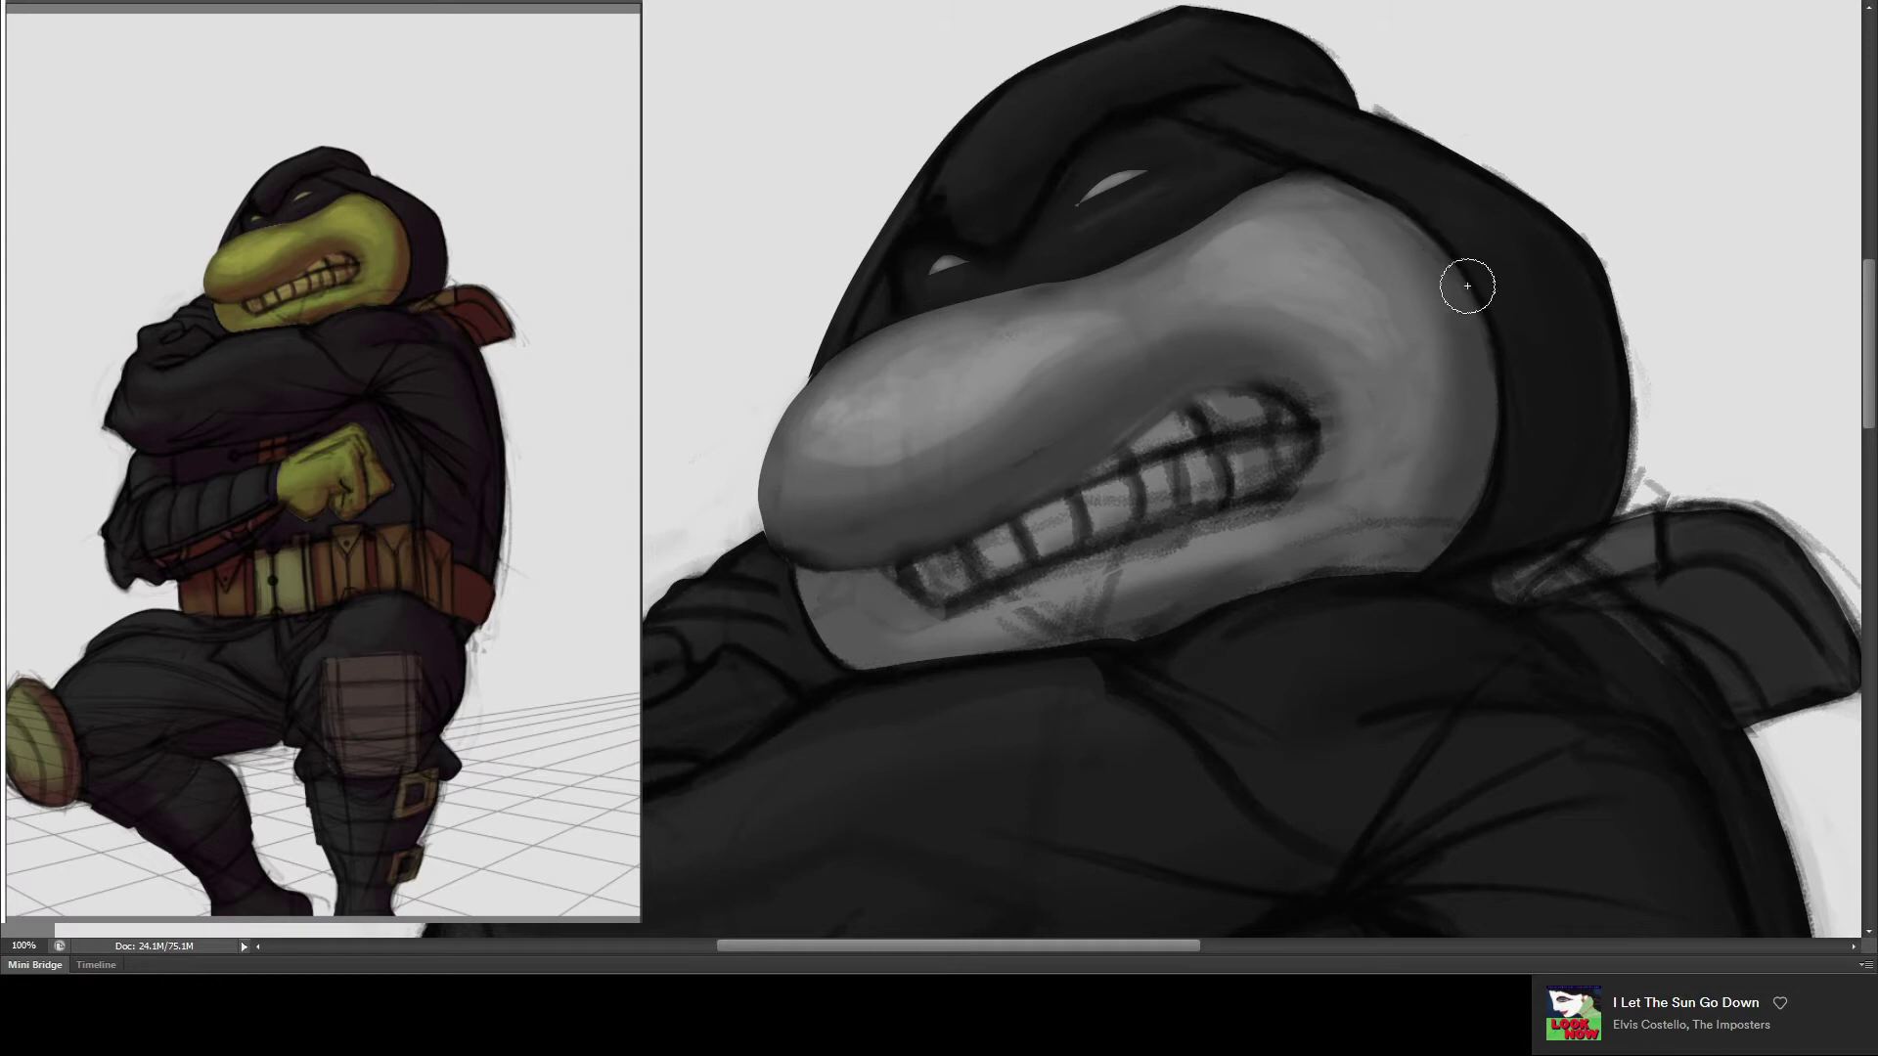
key(ctrl+0)
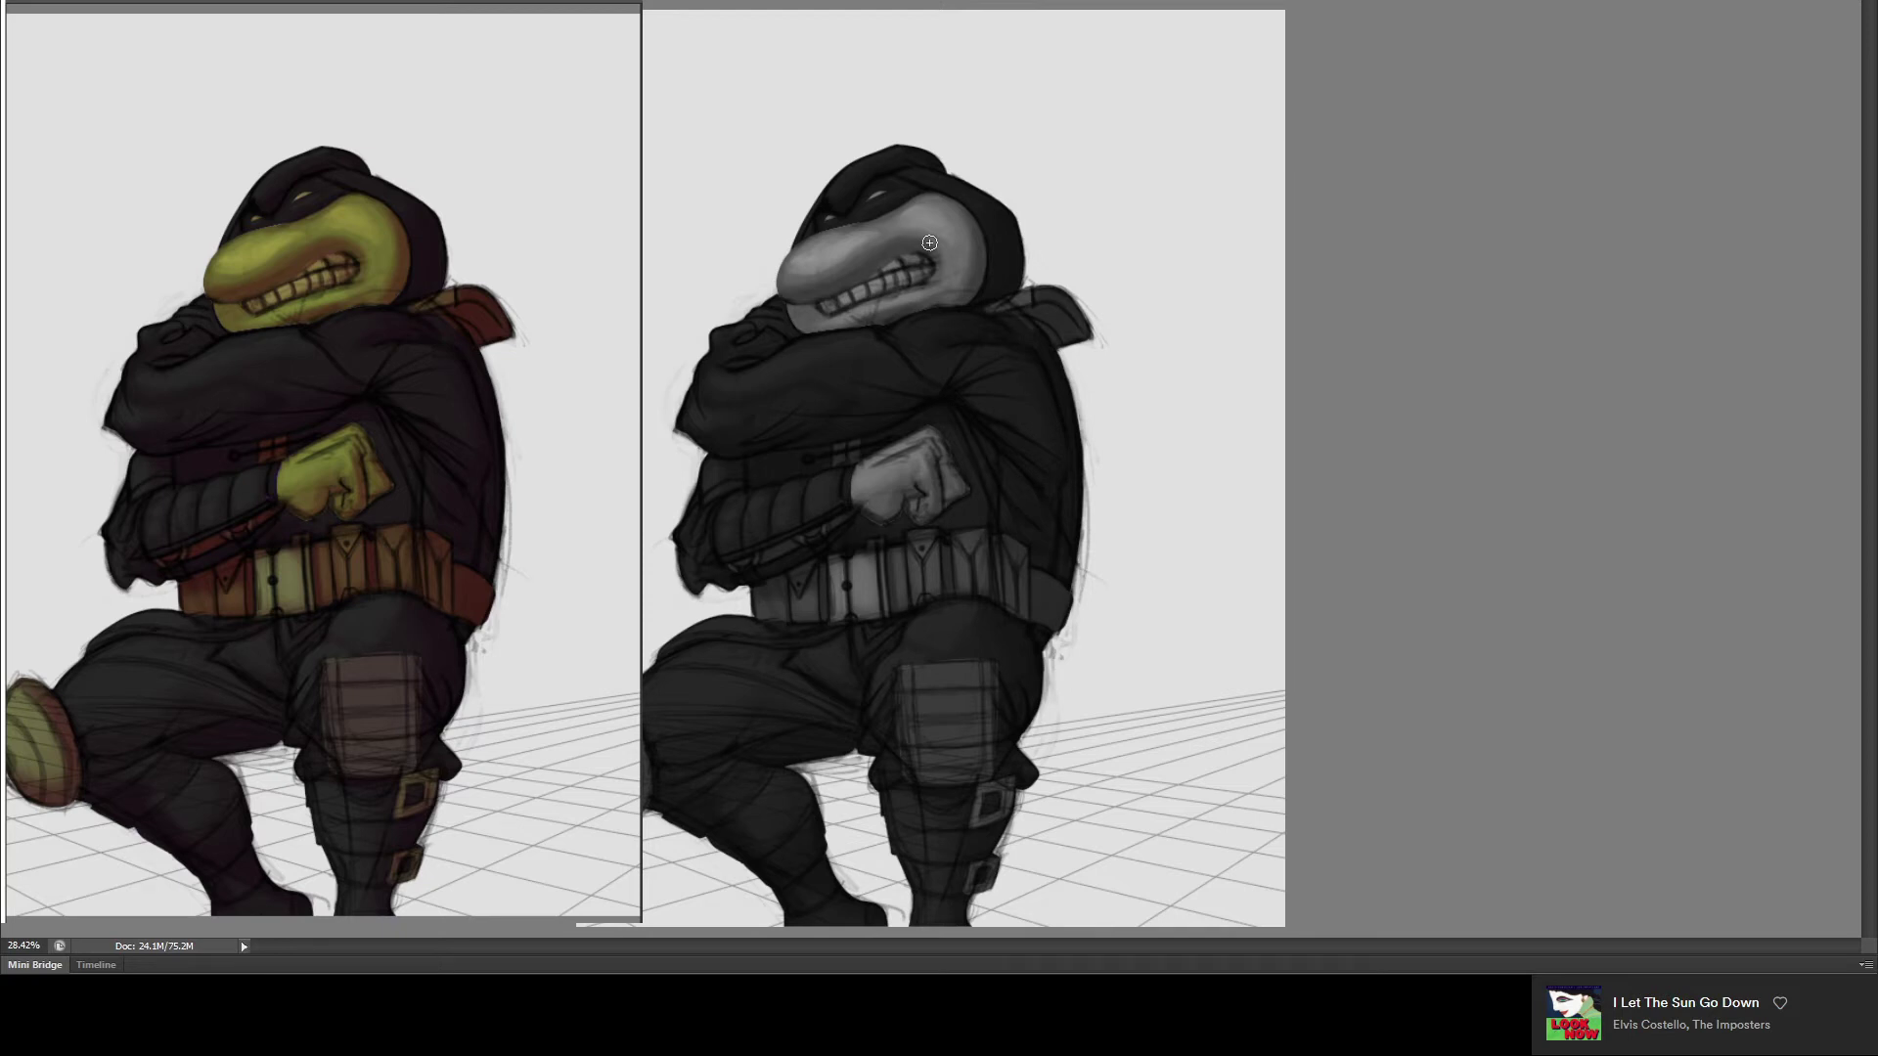
key(ctrl+plus)
key(ctrl+plus)
key(ctrl+plus)
key(ctrl+plus)
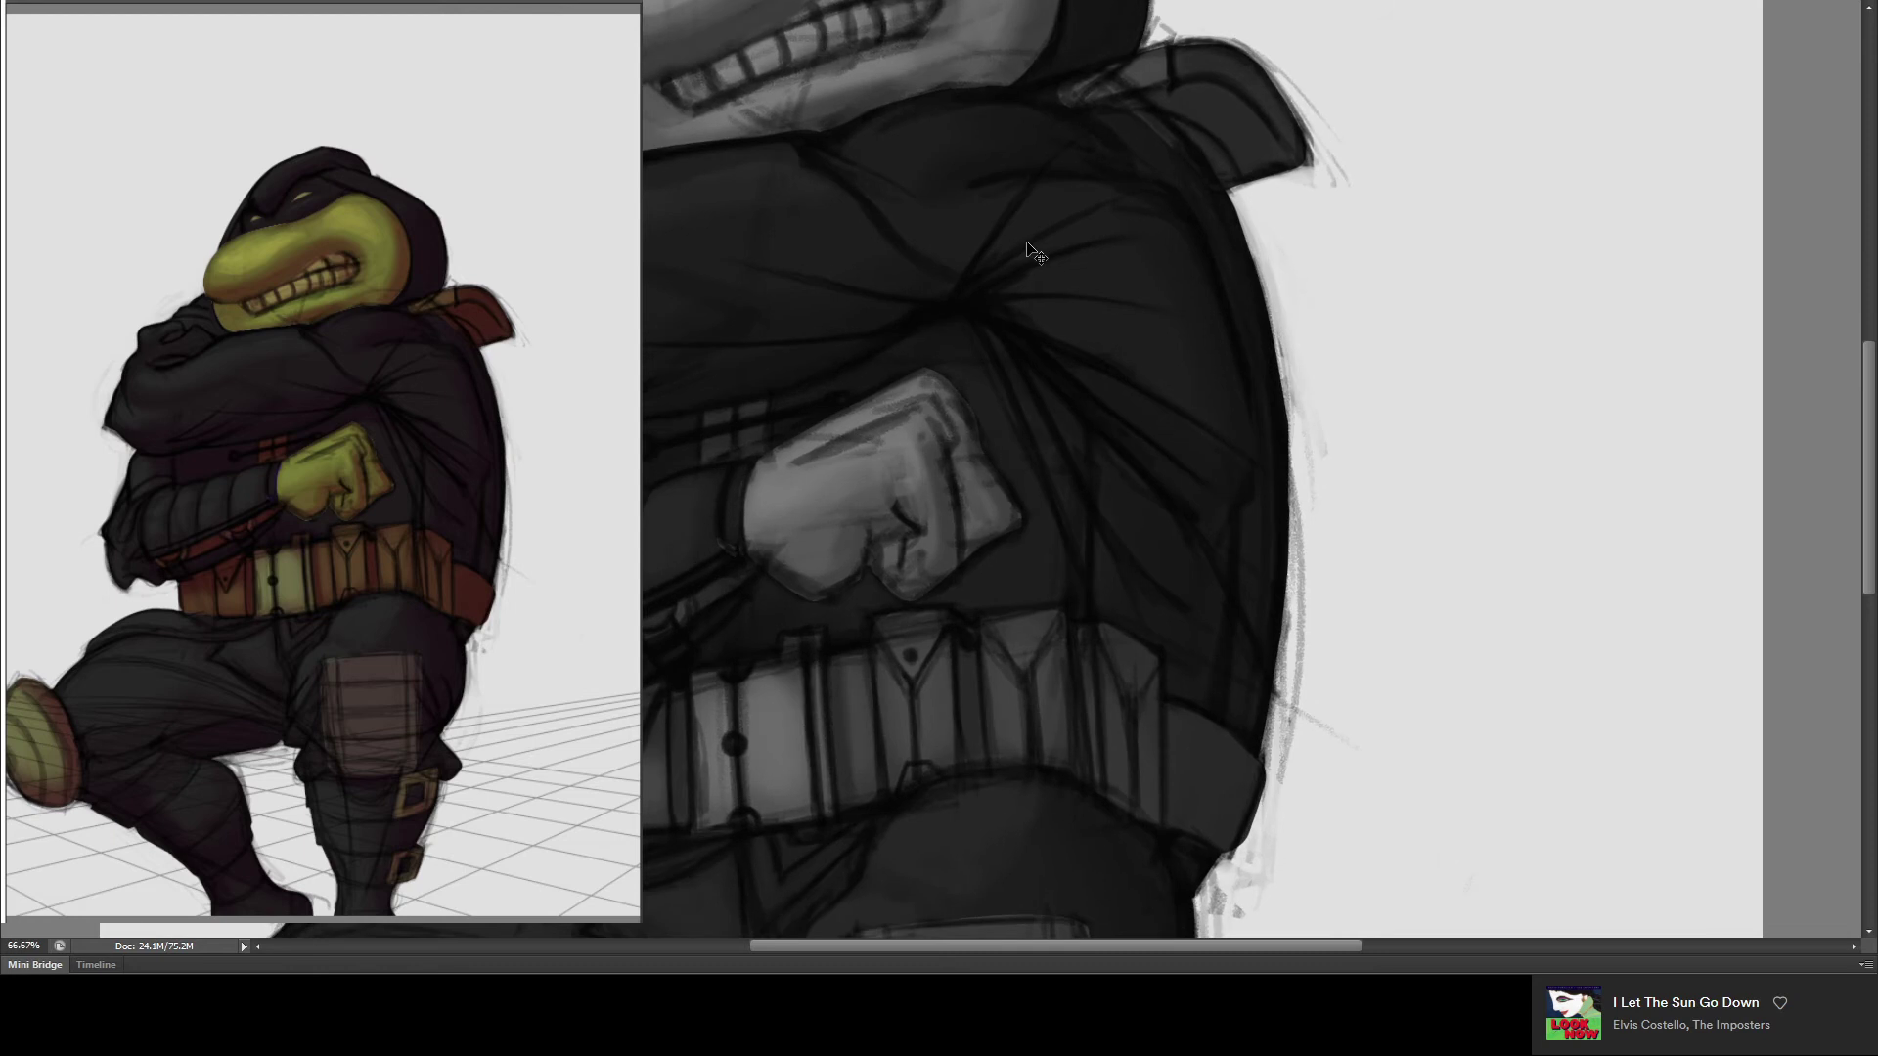
- Brush along the hood's right edge to clean up its outline
drag(1049, 196, 1051, 333)
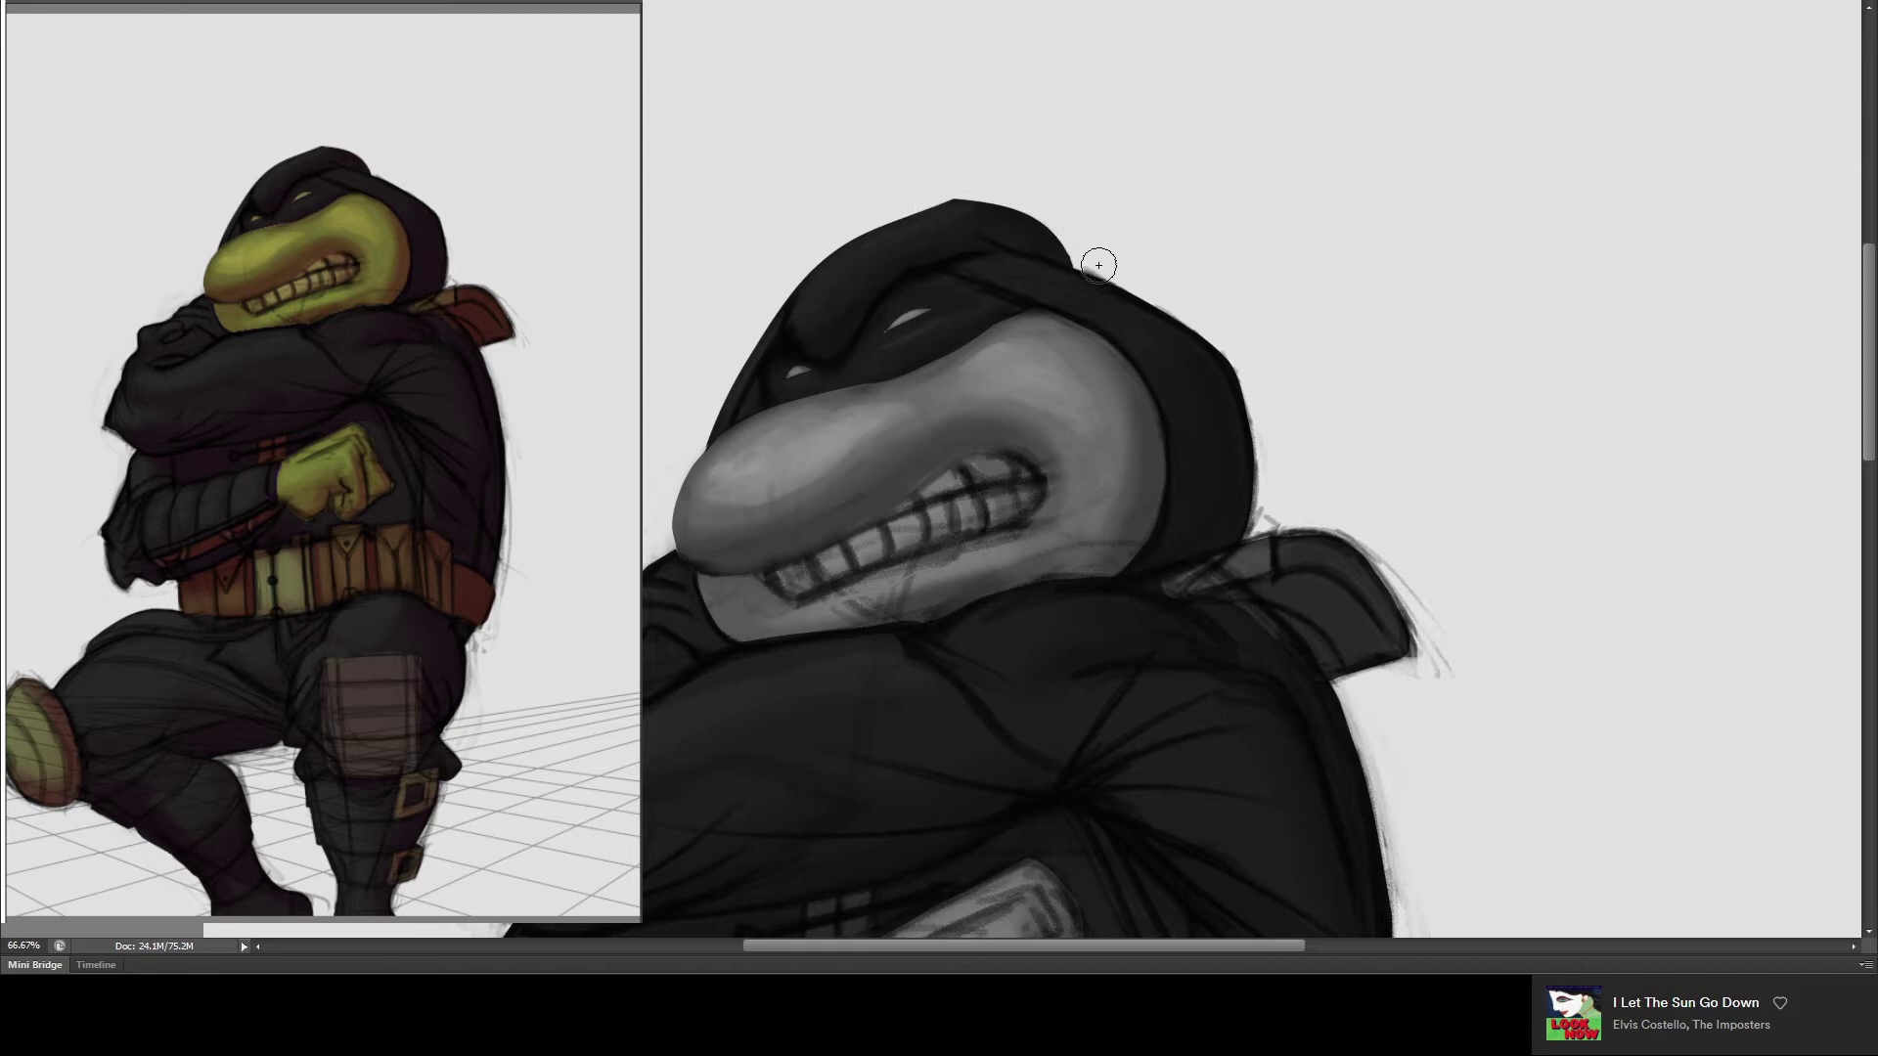
drag(1095, 269, 1120, 294)
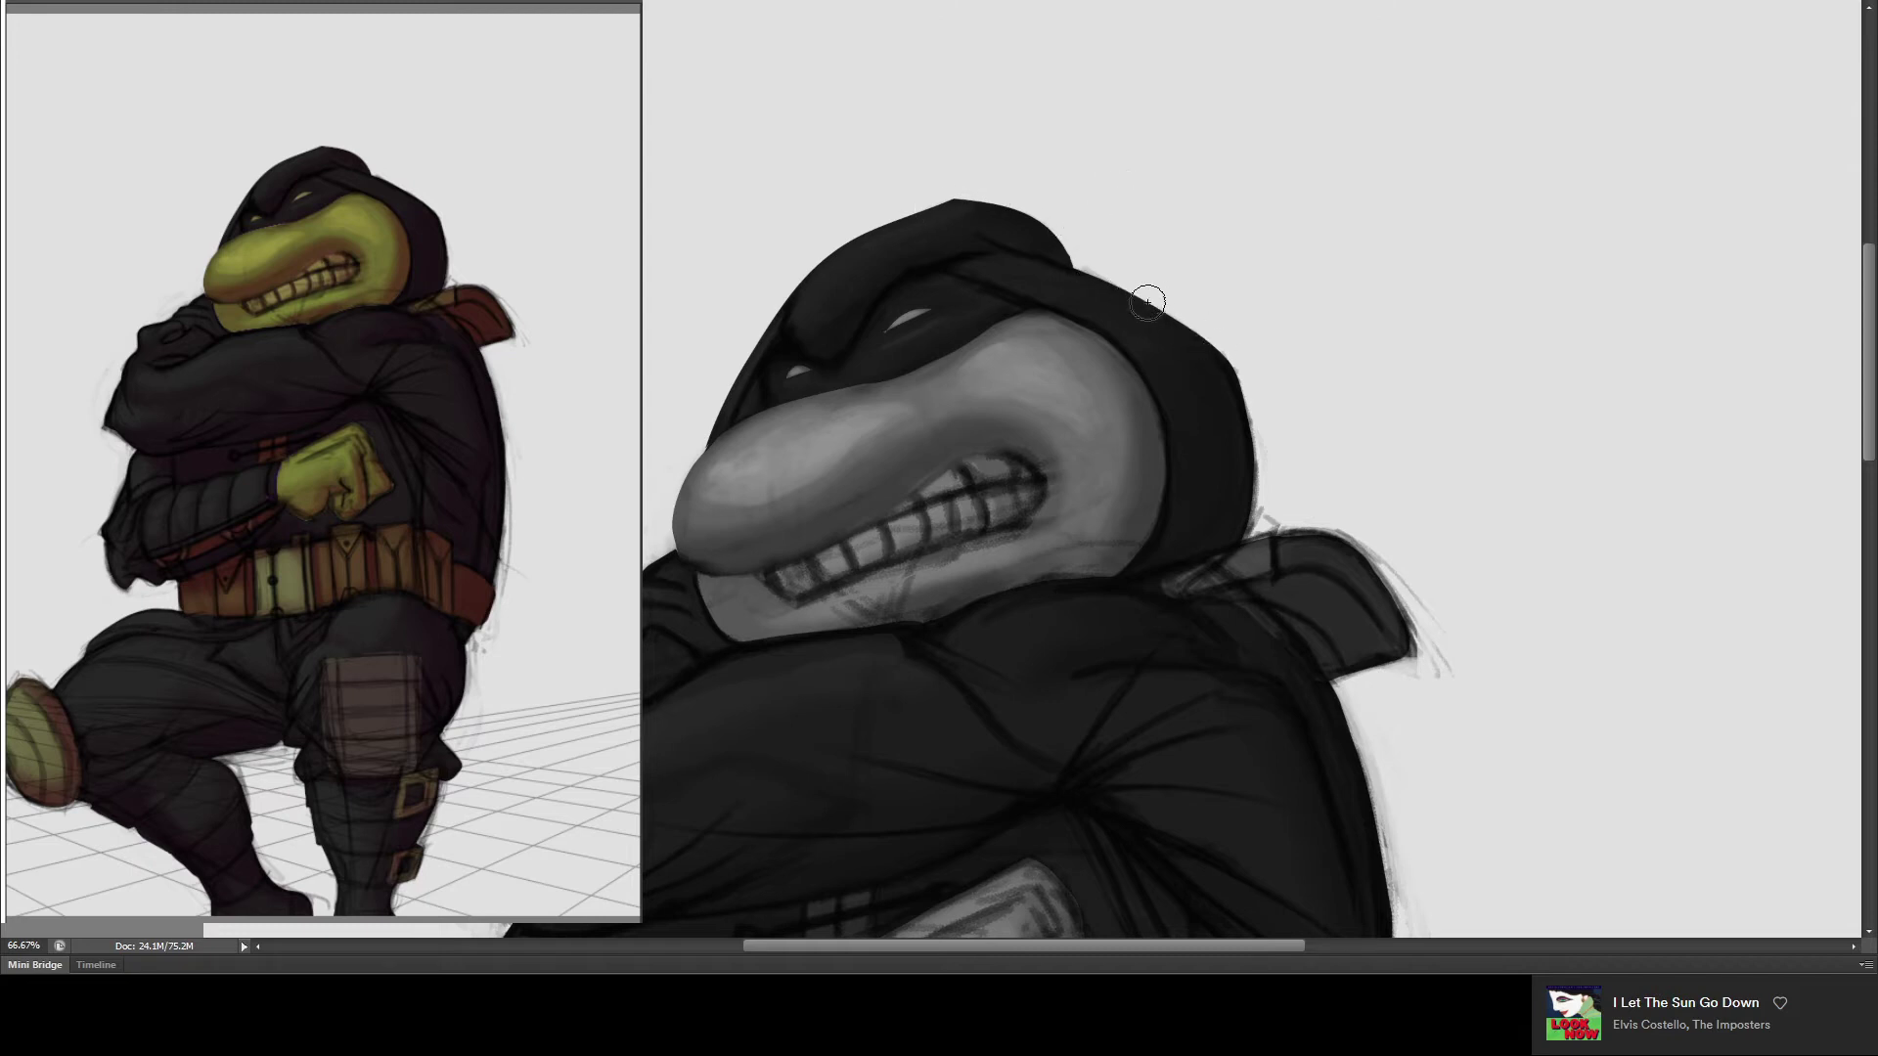
drag(1160, 314, 1257, 536)
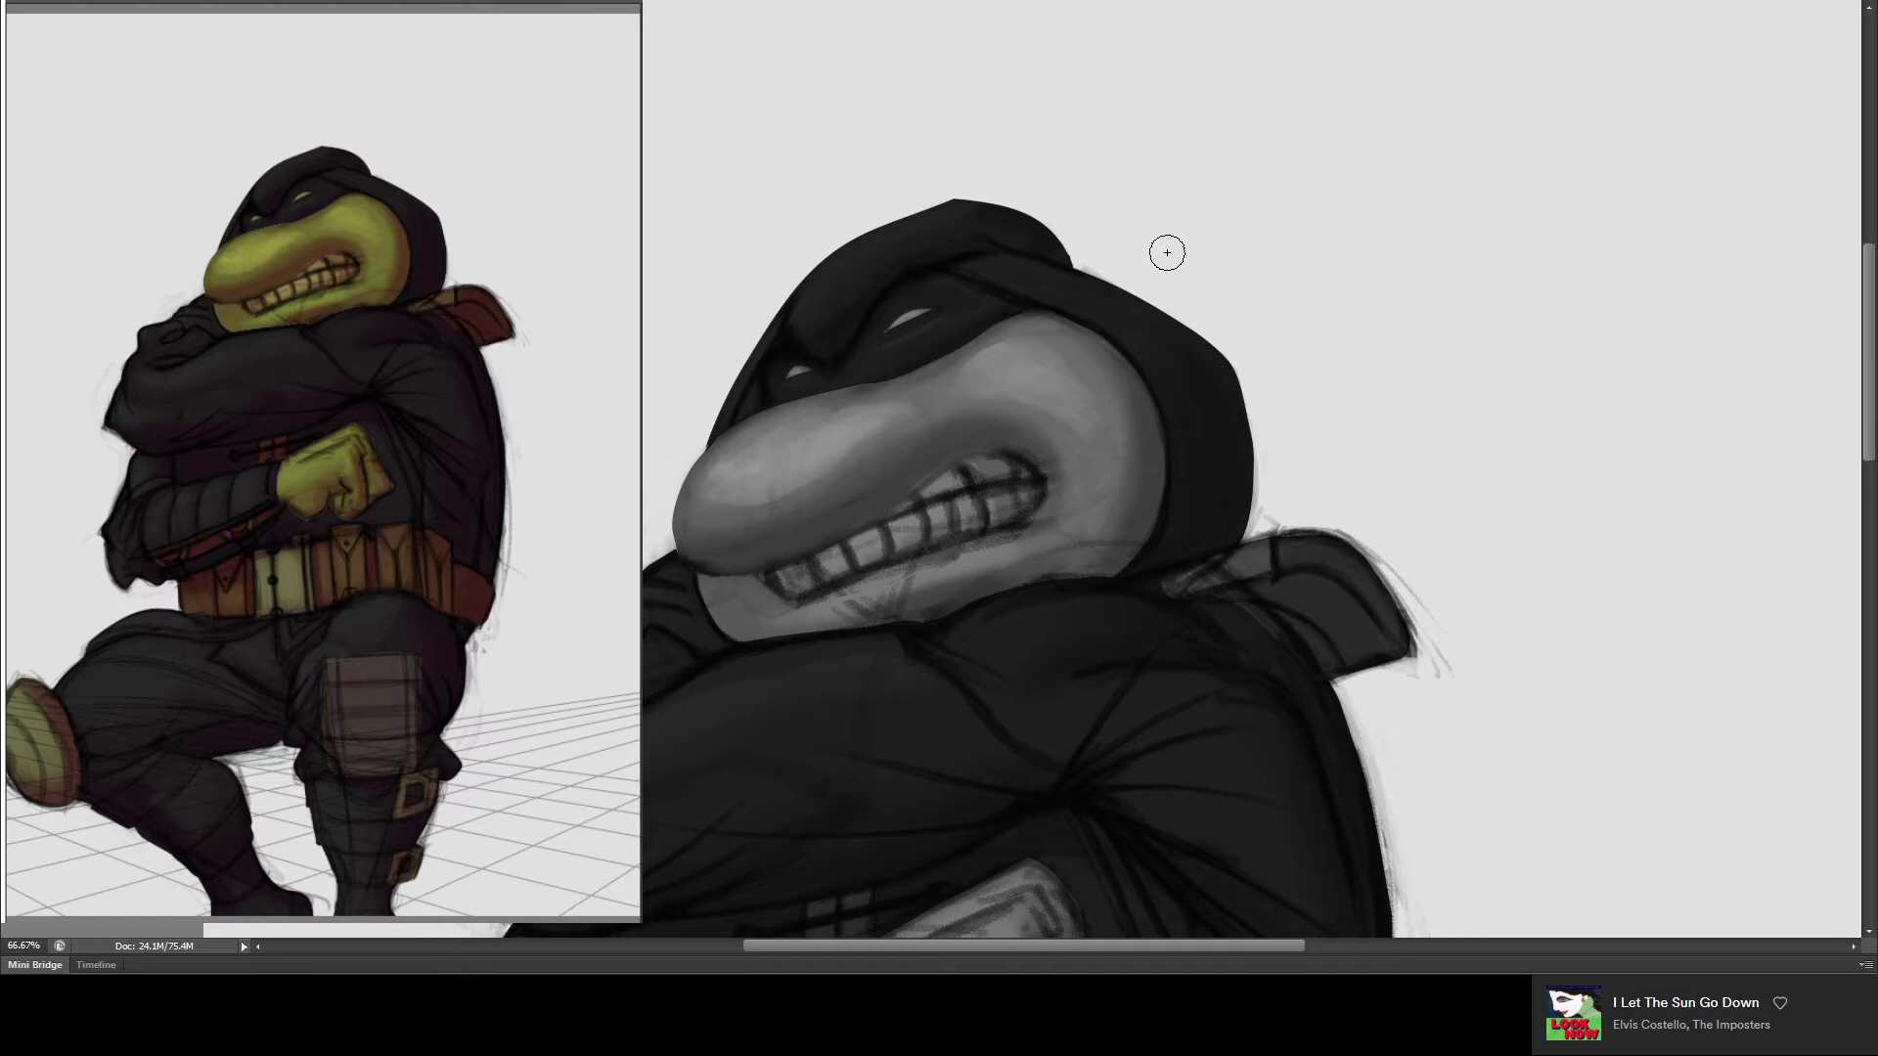
scroll(1188, 282, up, 1)
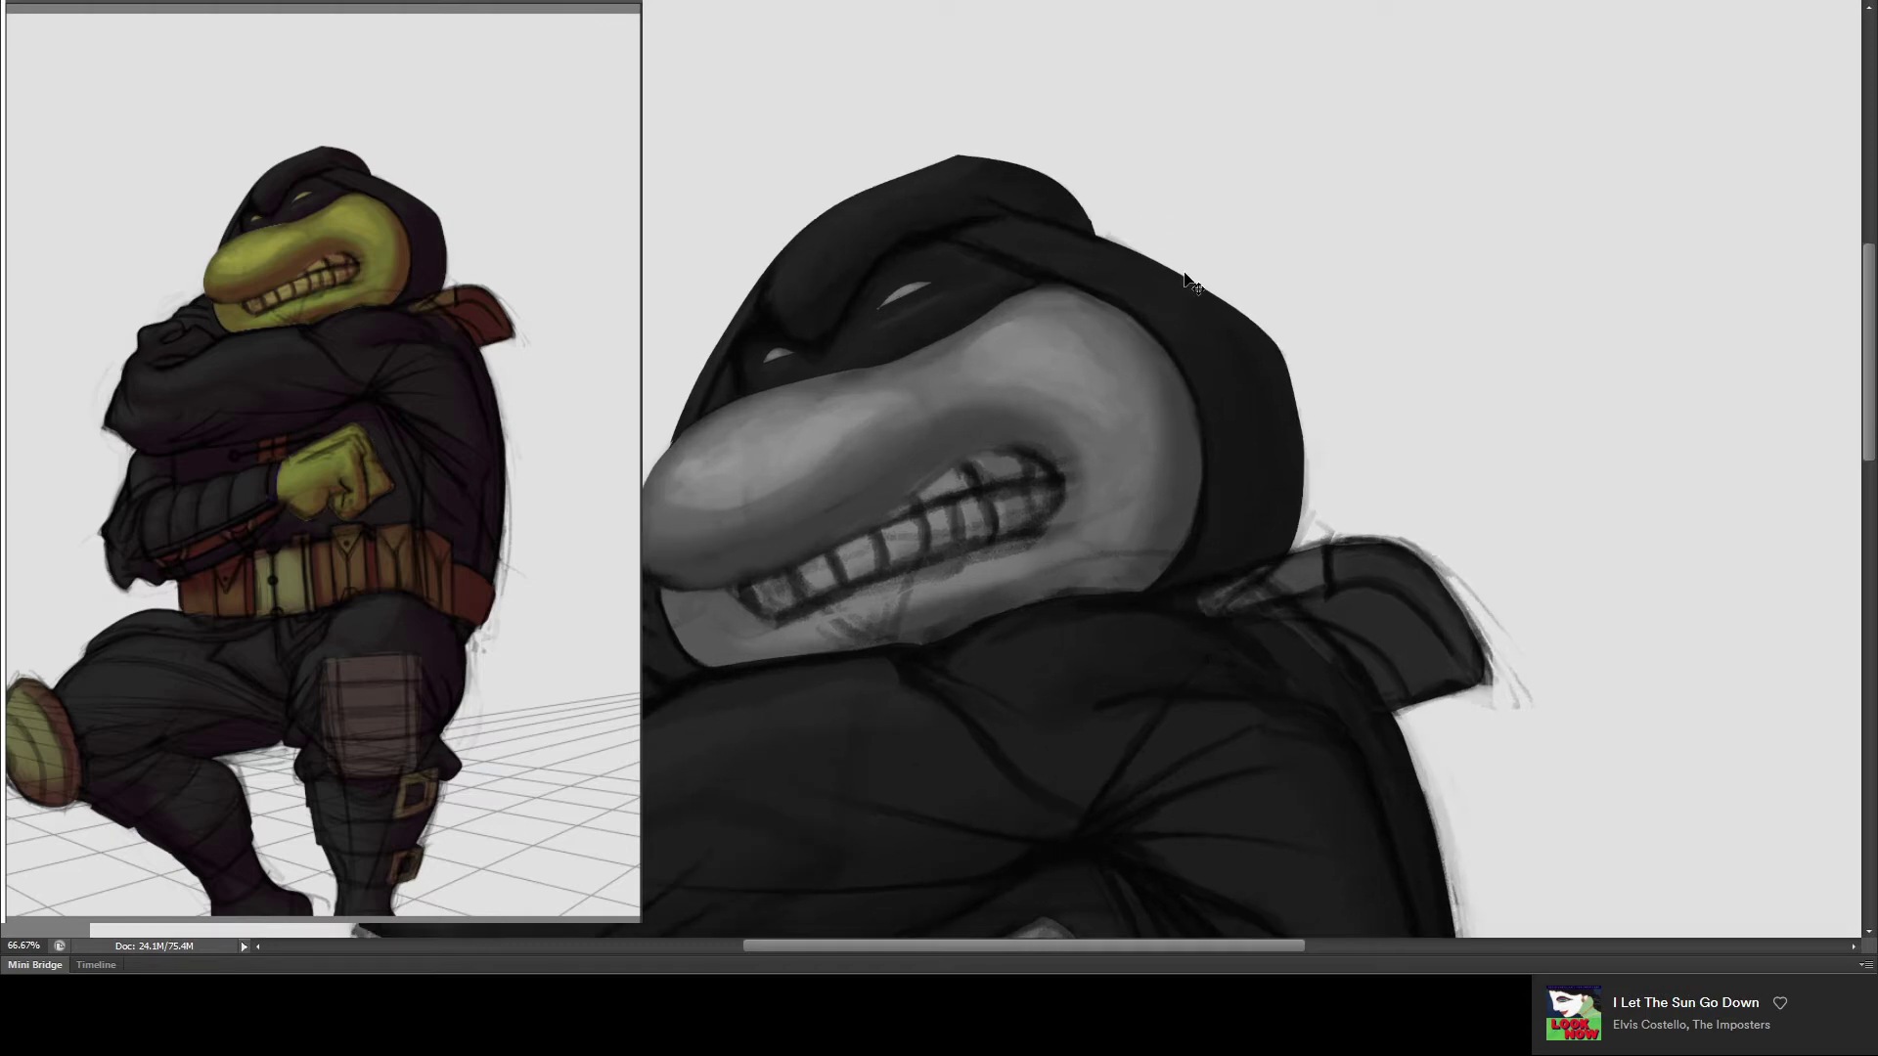
- Lighten and smooth the lower-lip highlight below the teeth, adding a light patch on the lip edge
scroll(1185, 282, up, 1)
scroll(1174, 275, up, 1)
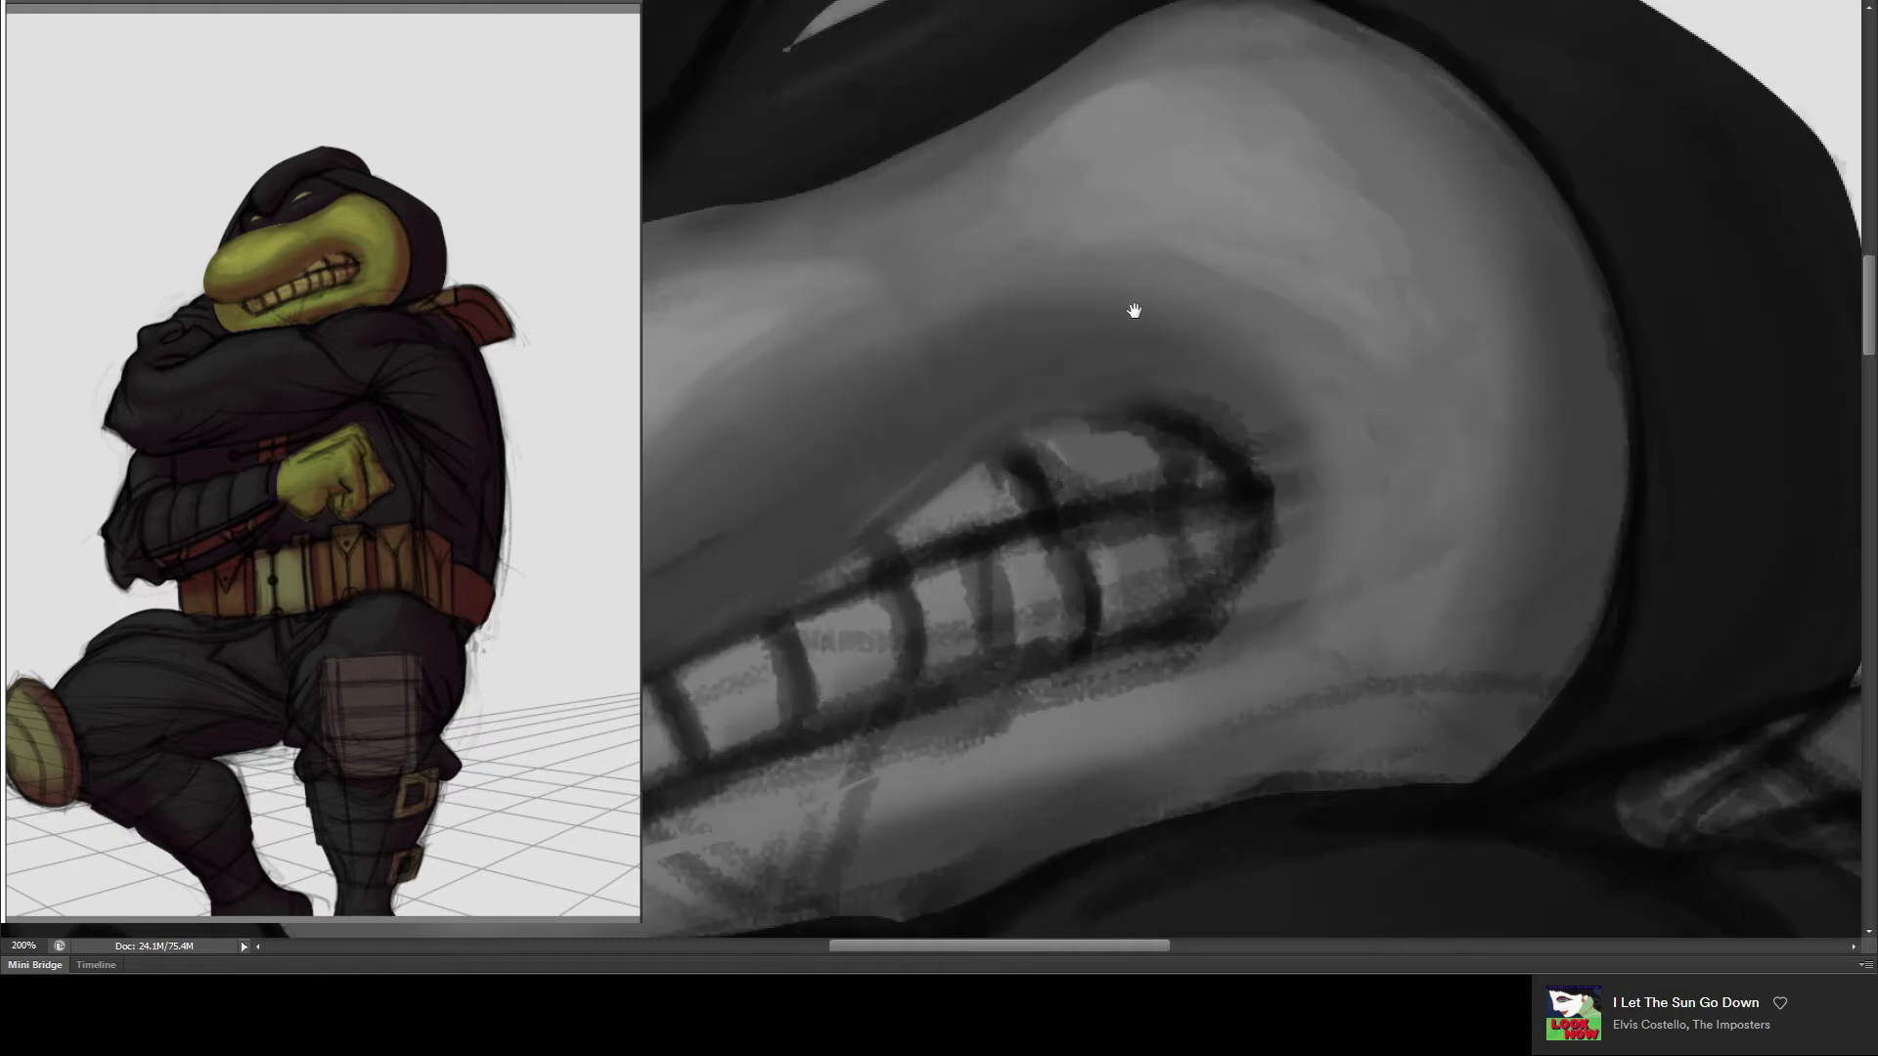
drag(1142, 295, 1254, 235)
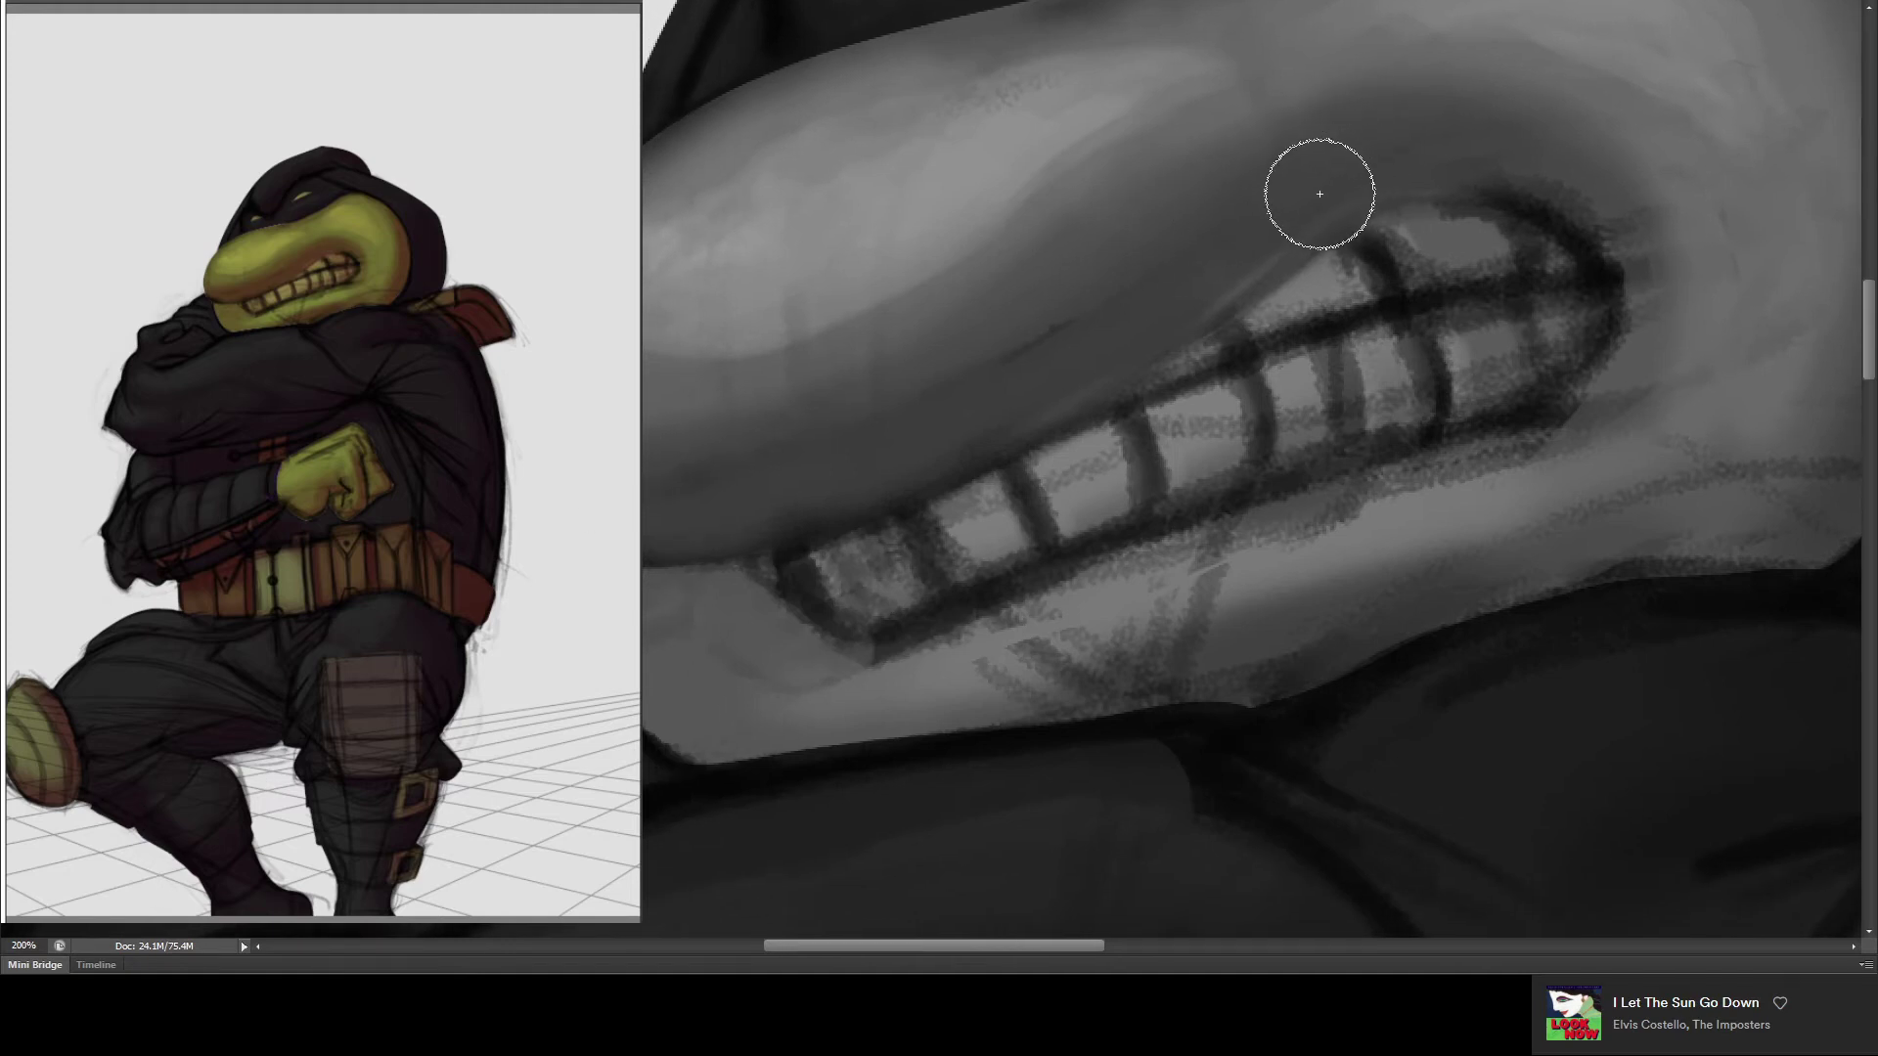
key(bracketleft)
key(bracketleft)
key(bracketleft)
key(bracketleft)
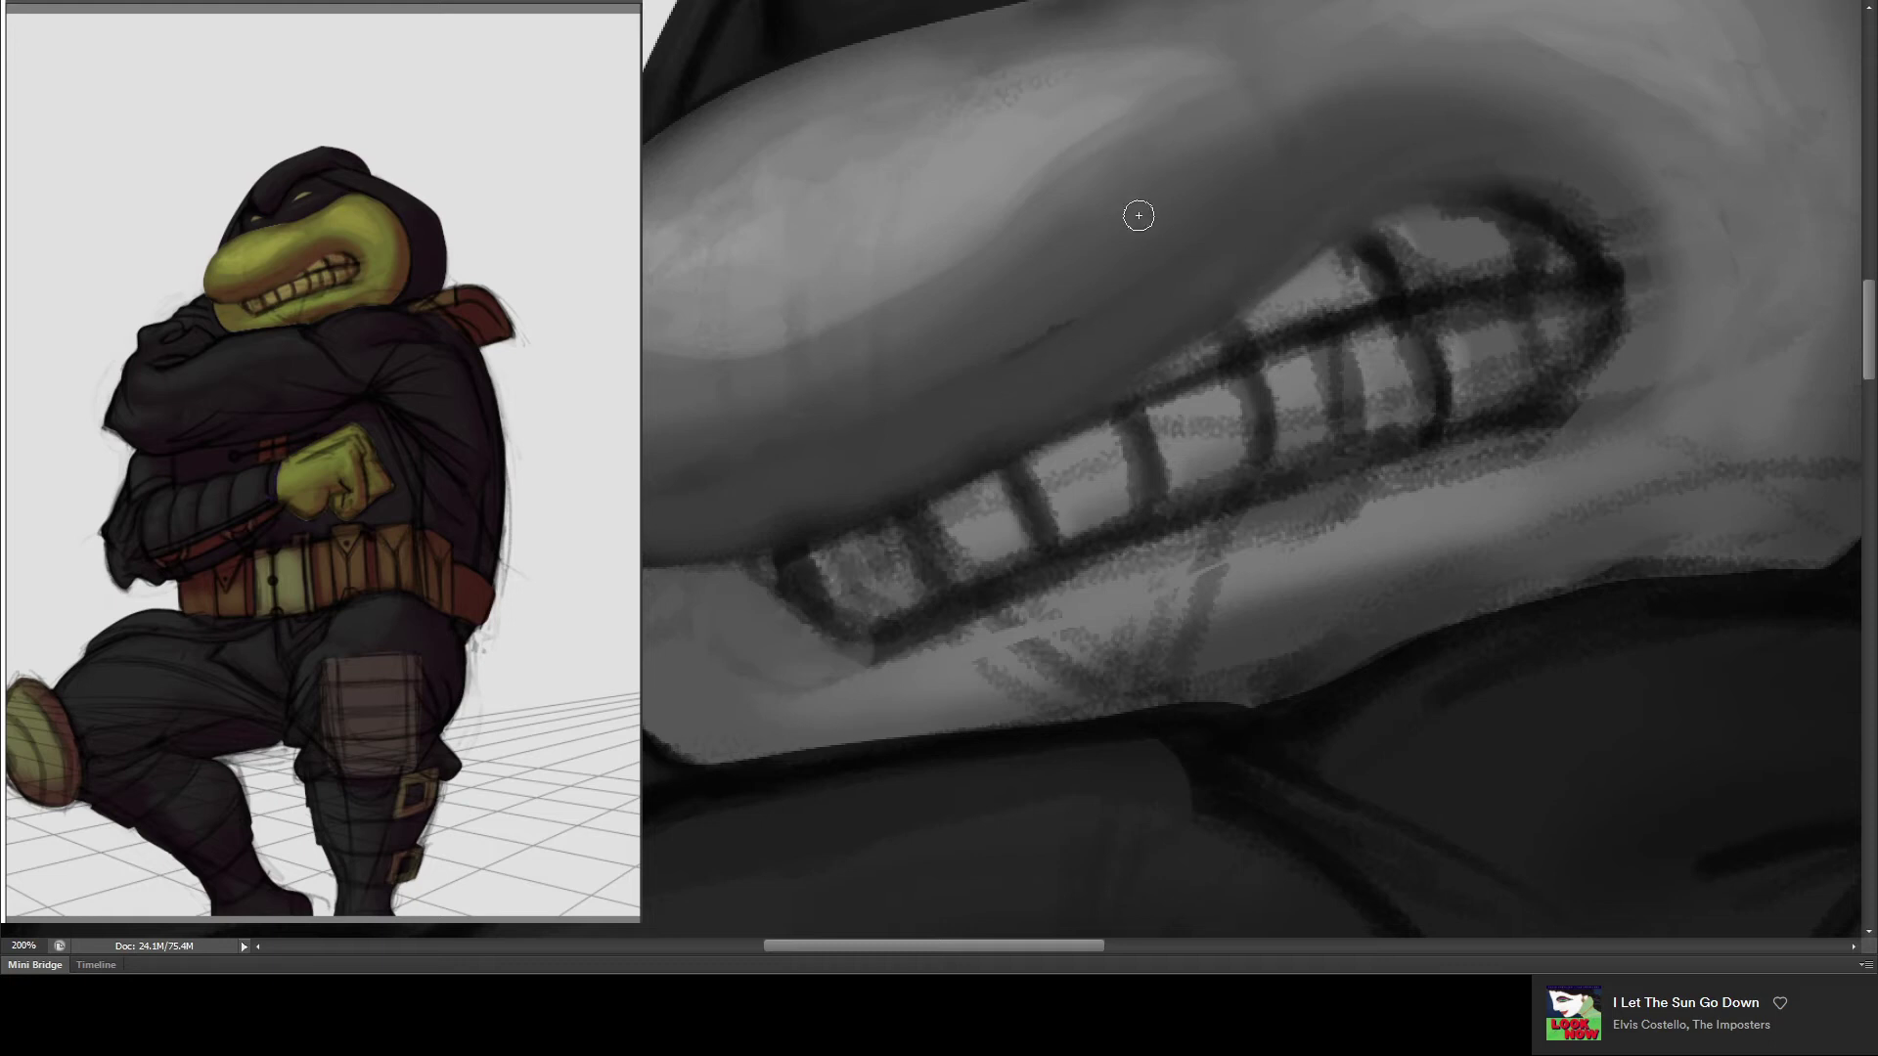
drag(1073, 369, 1165, 260)
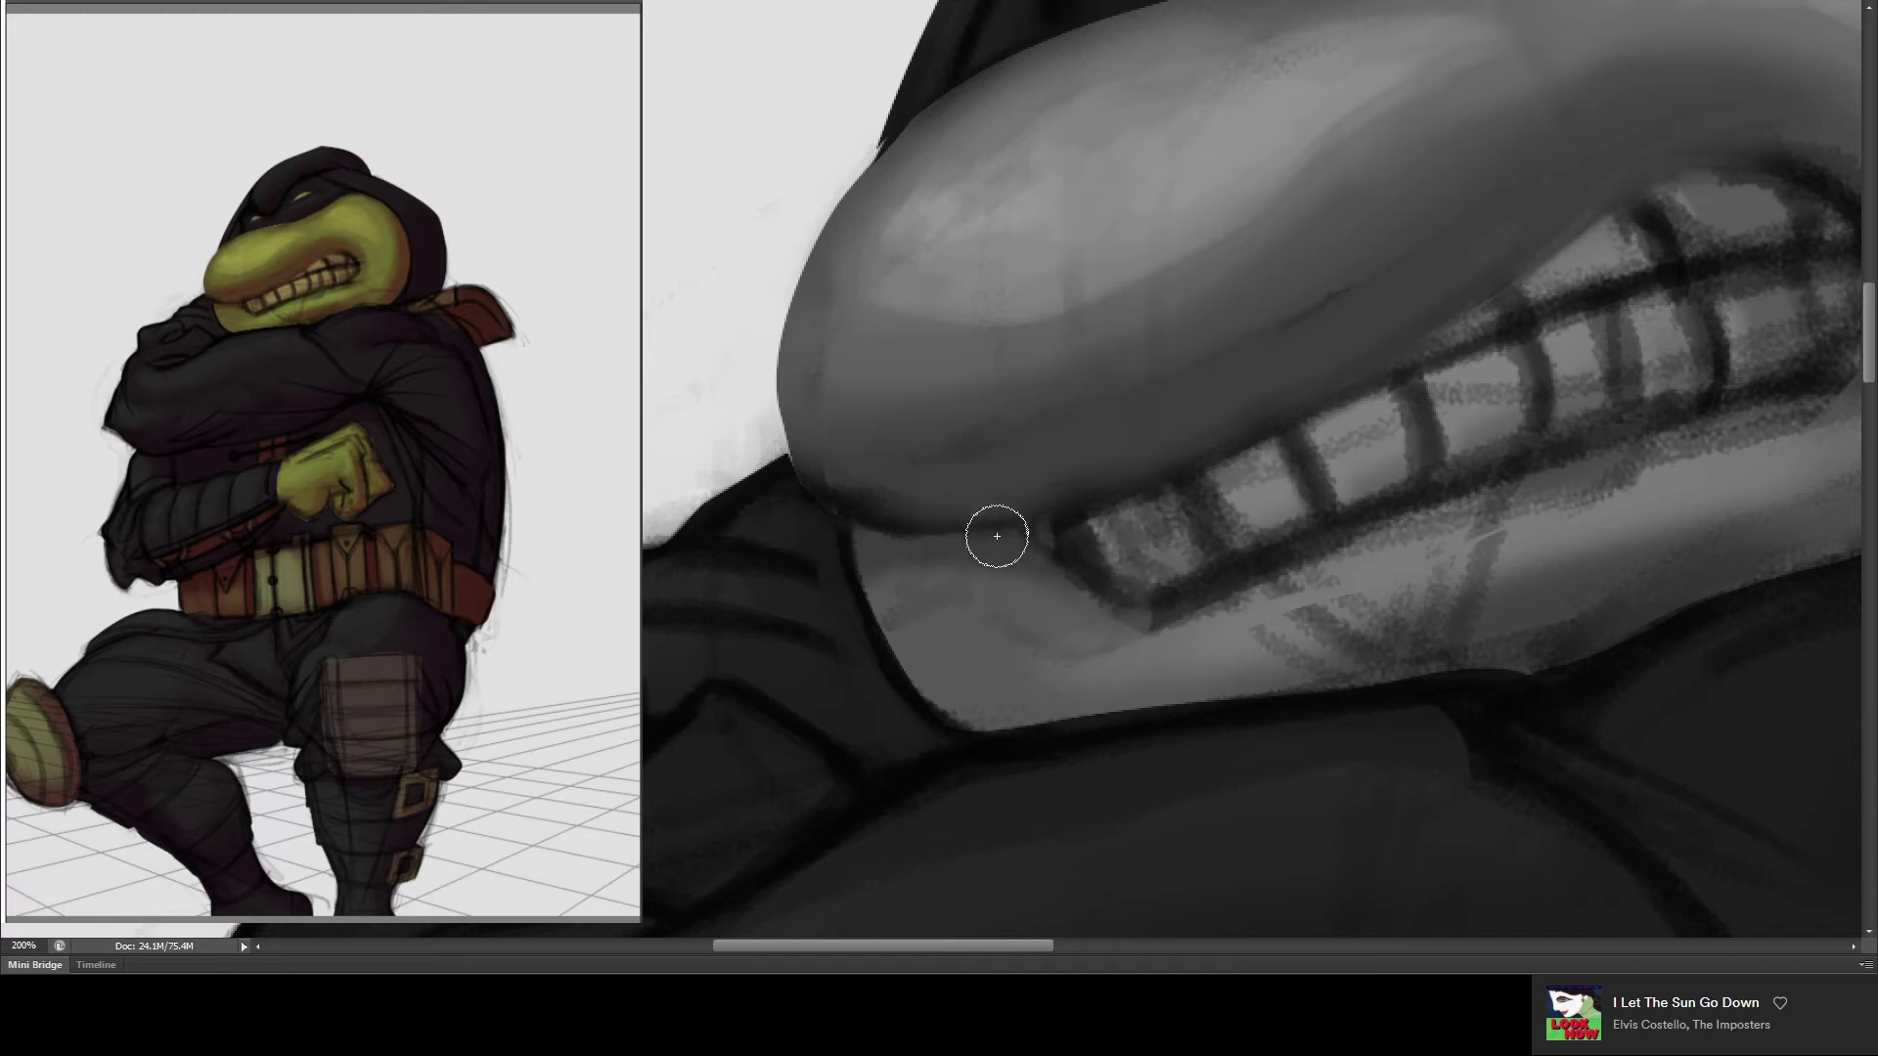
key(bracketleft)
key(bracketleft)
drag(1001, 654, 1086, 662)
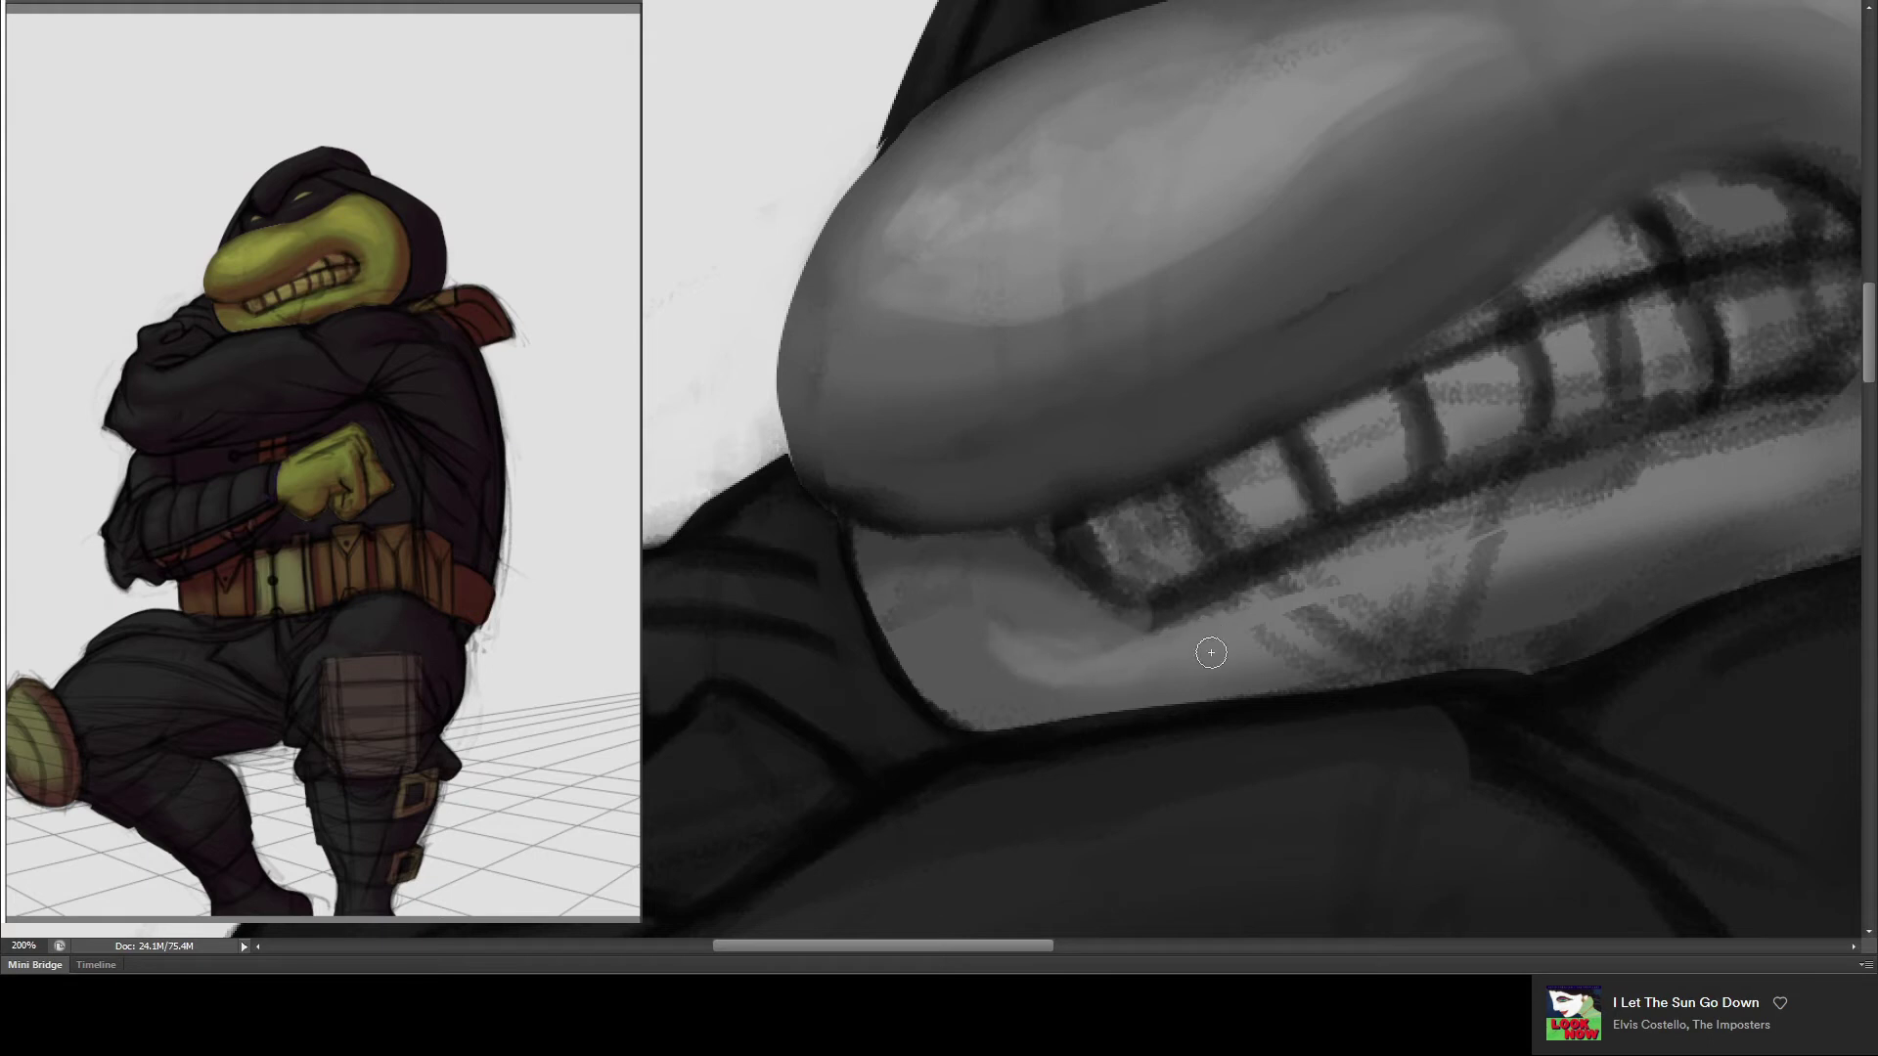
drag(938, 642, 1059, 690)
mouse_move(917, 617)
mouse_down()
mouse_move(953, 681)
mouse_move(975, 665)
mouse_up()
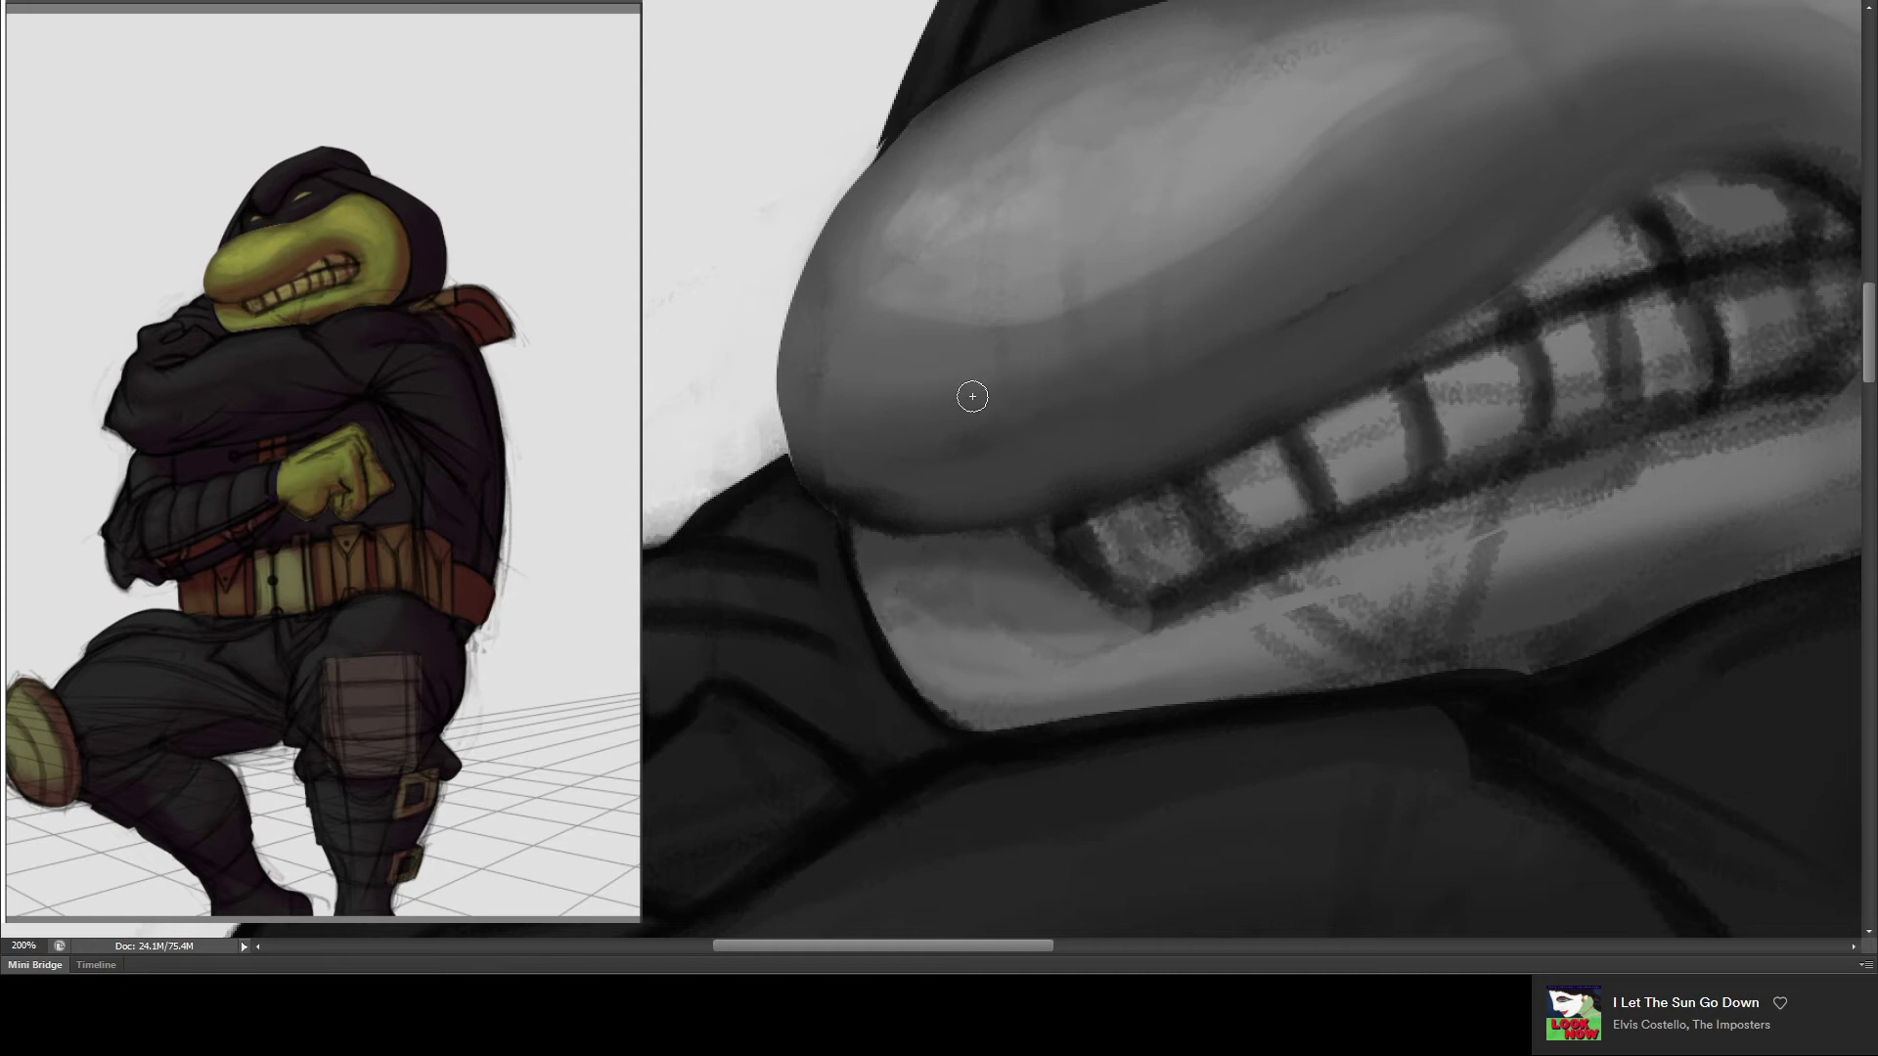
key(bracketright)
key(bracketright)
drag(1049, 542, 1048, 578)
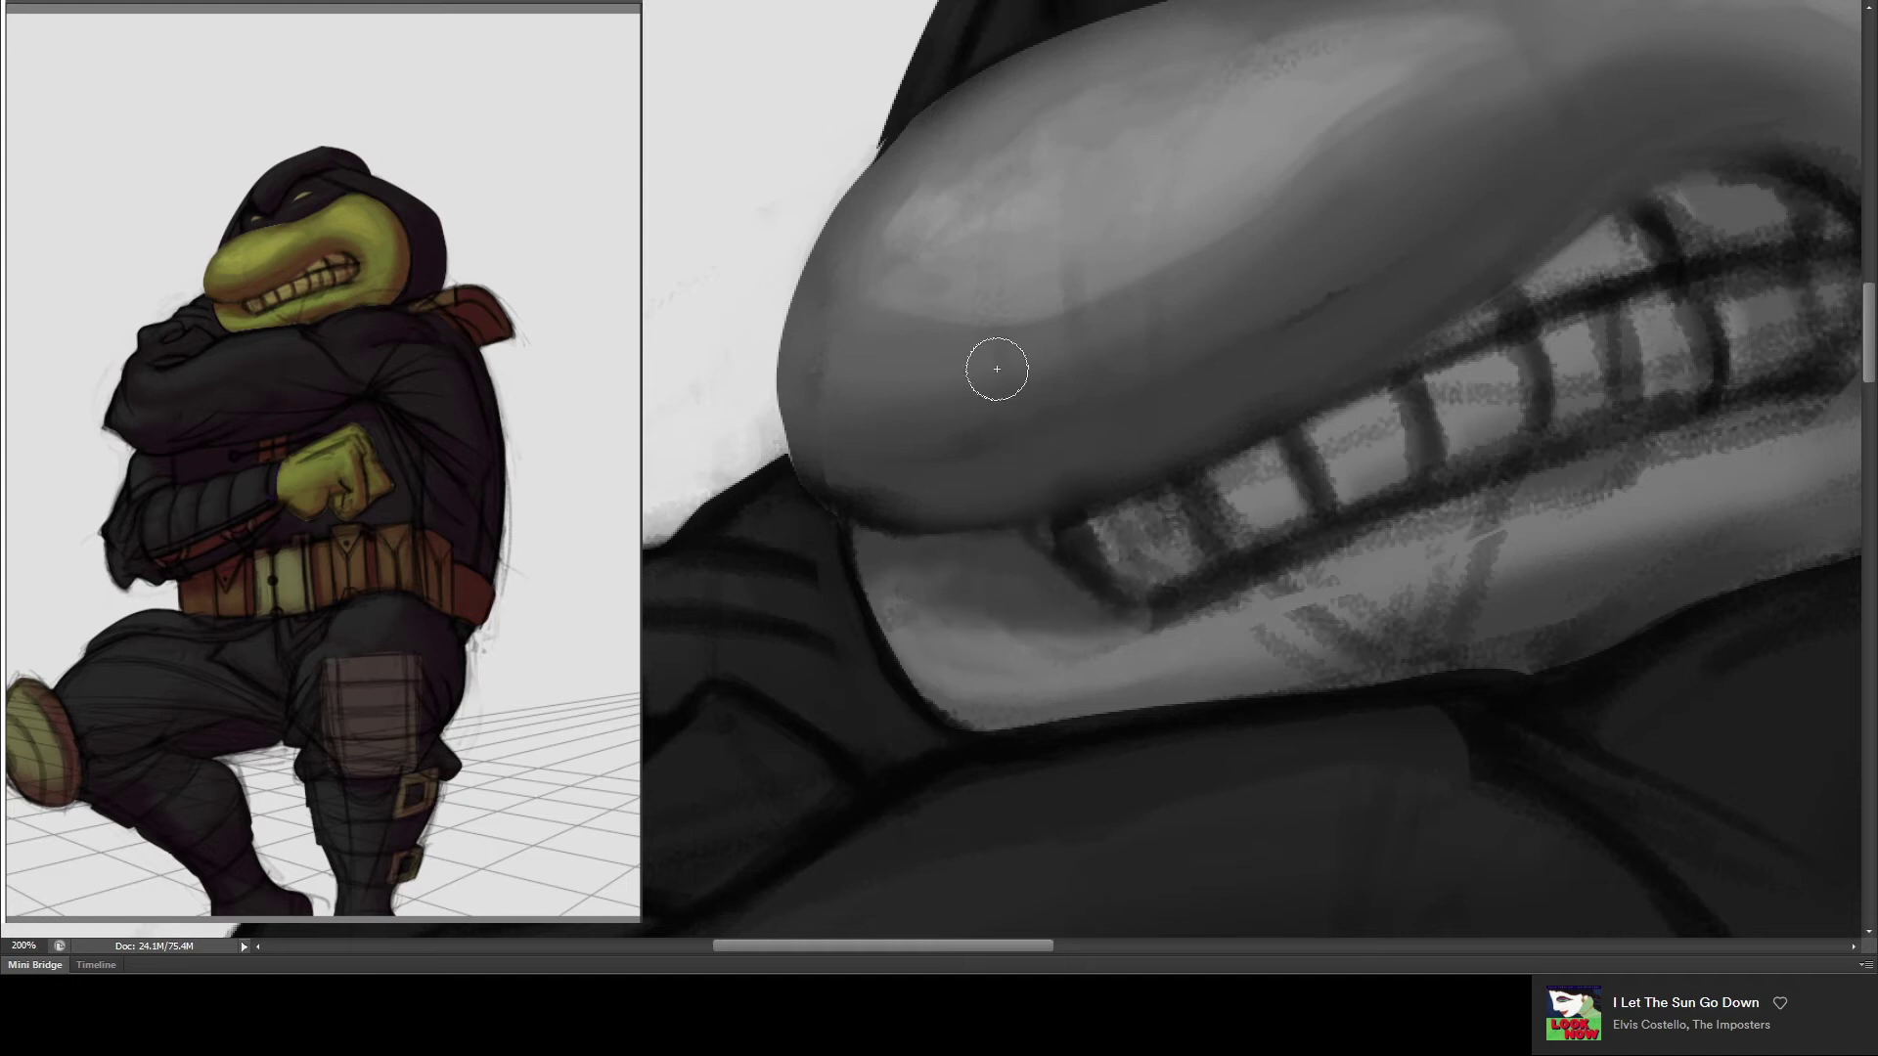
key(ctrl+minus)
key(ctrl+minus)
key(ctrl+minus)
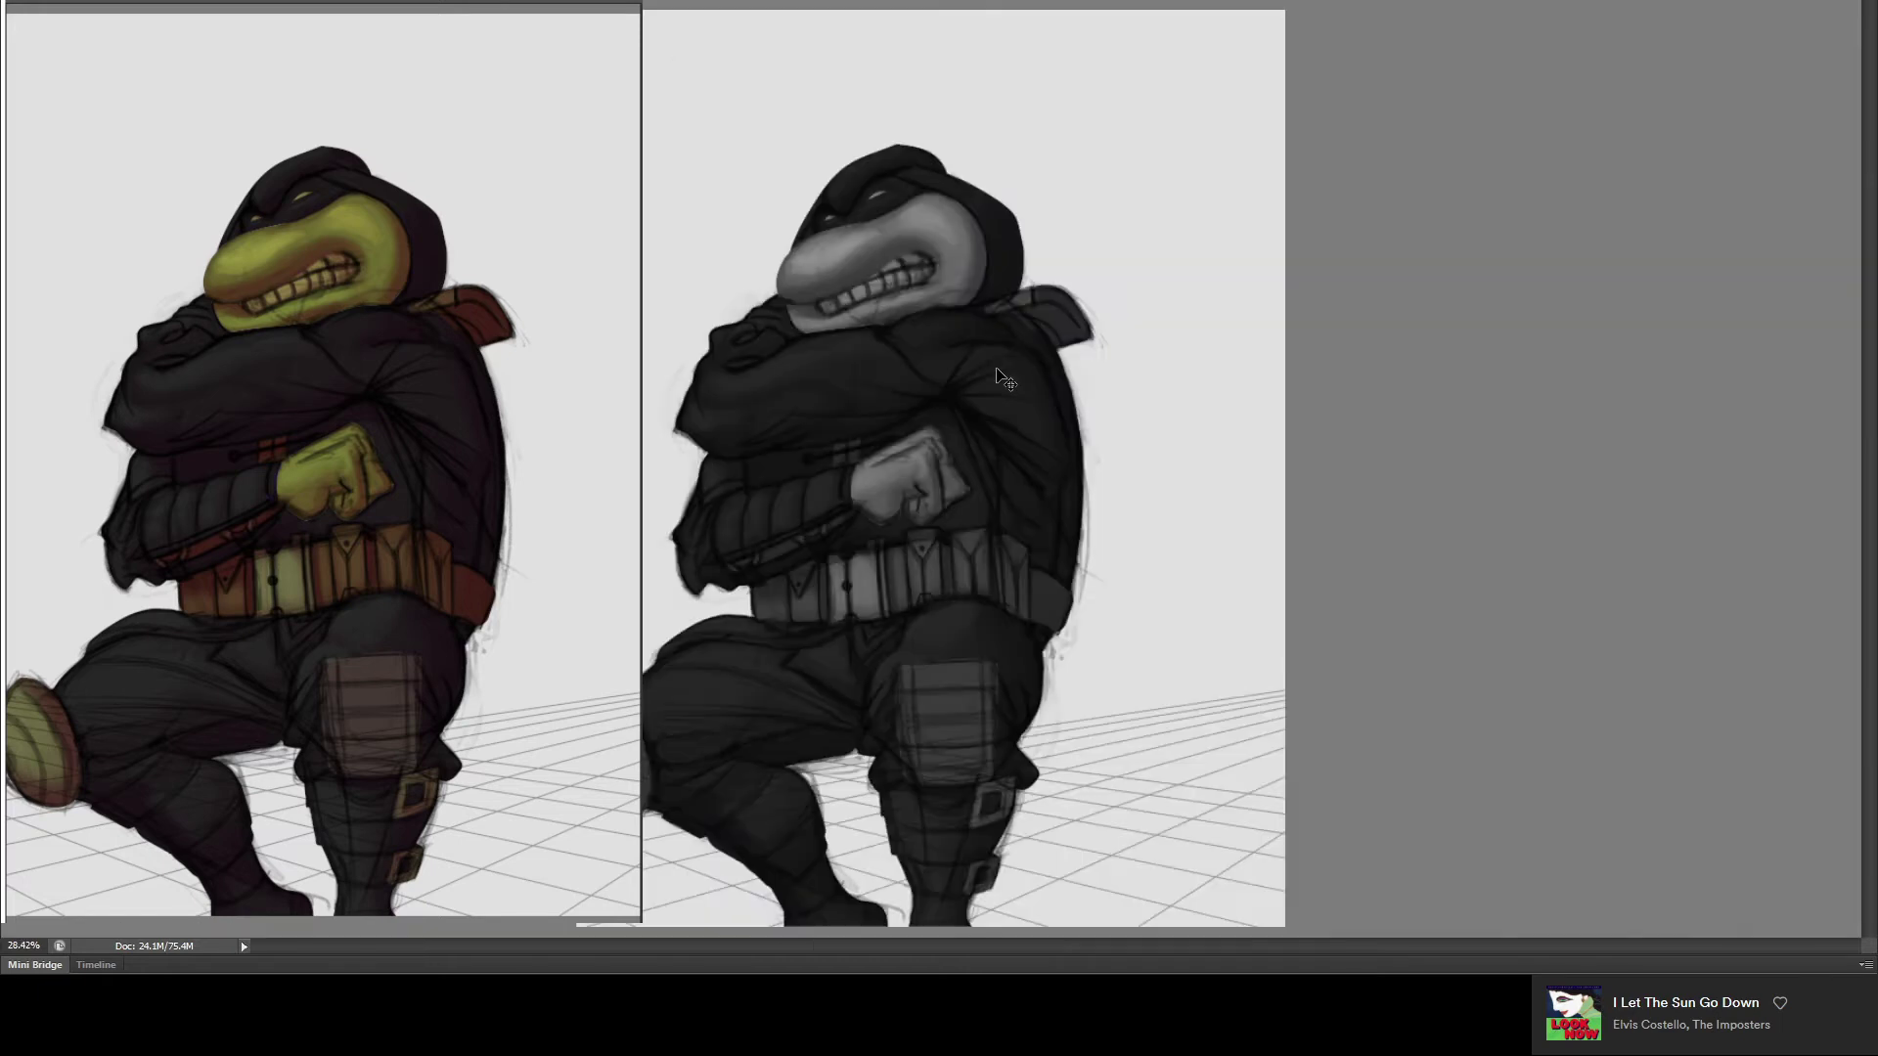
- Flip the canvas horizontally to mirror-check the turtle, then zoom in to 200% on the face
key(h)
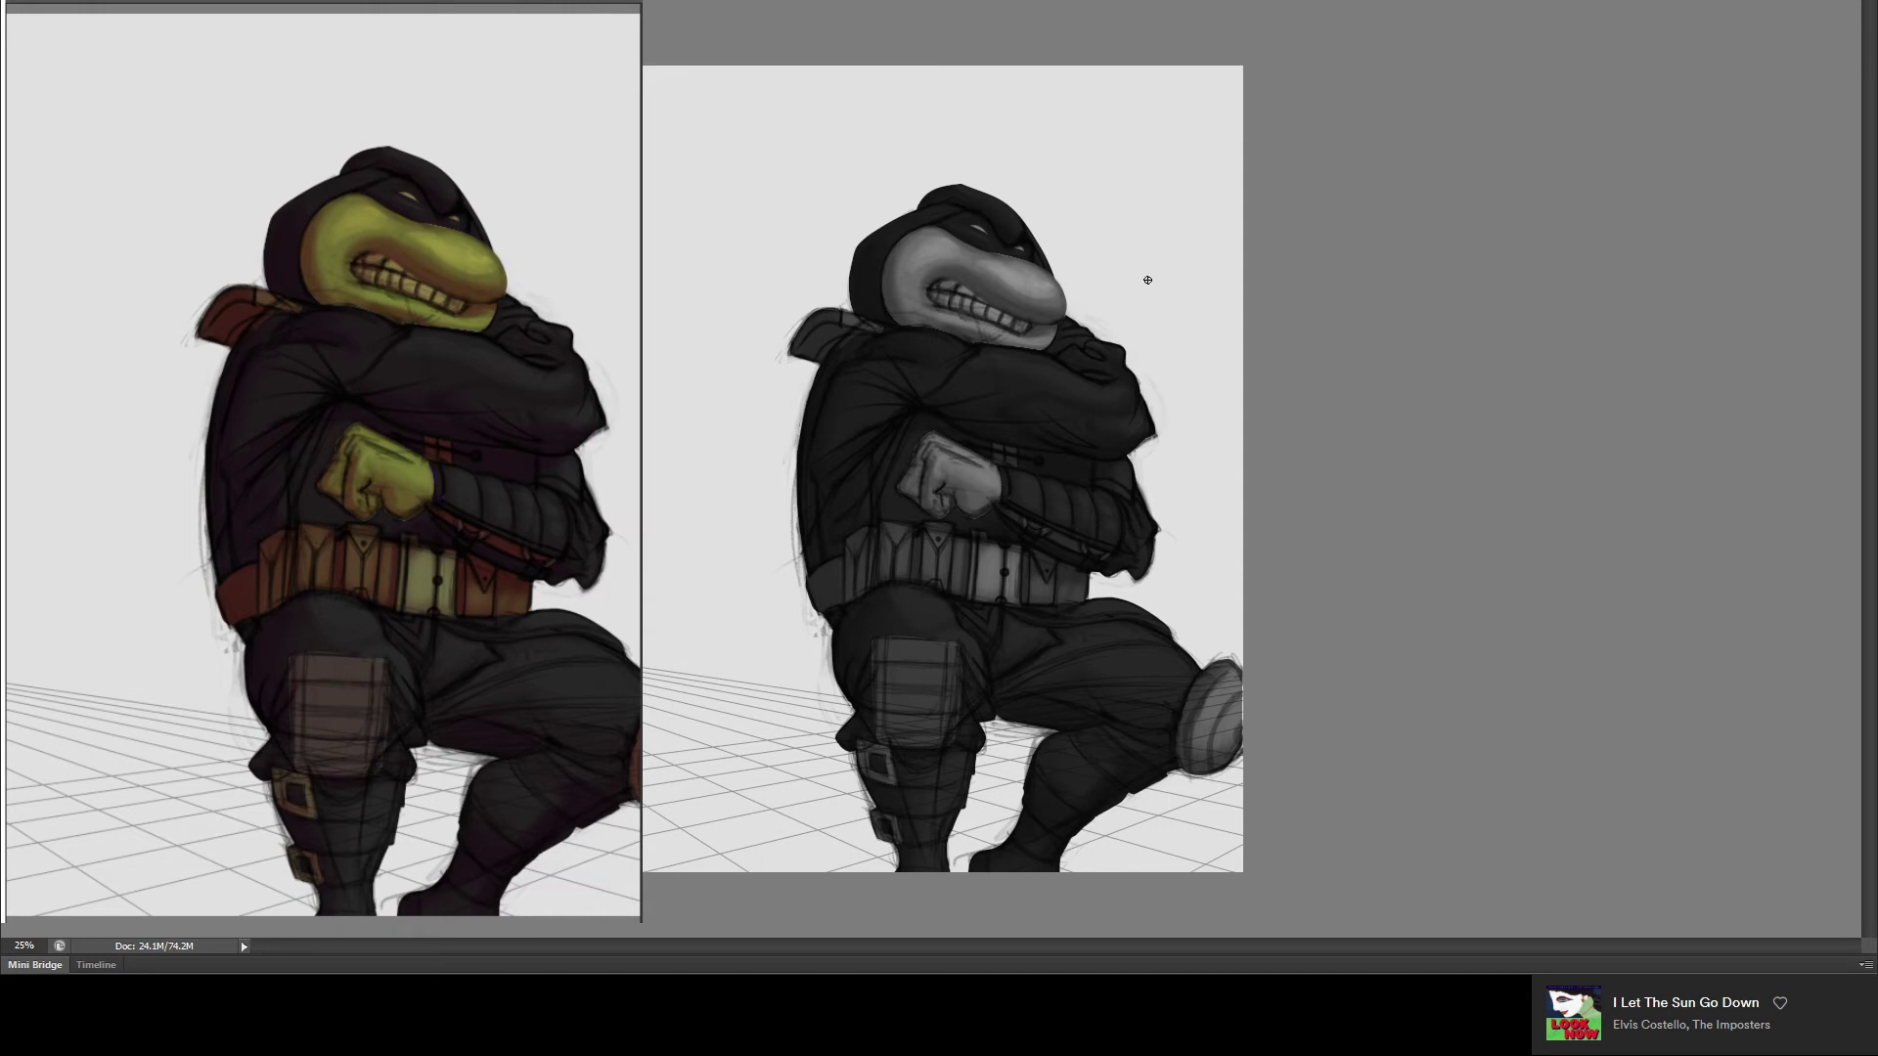
key(ctrl+plus)
key(ctrl+plus)
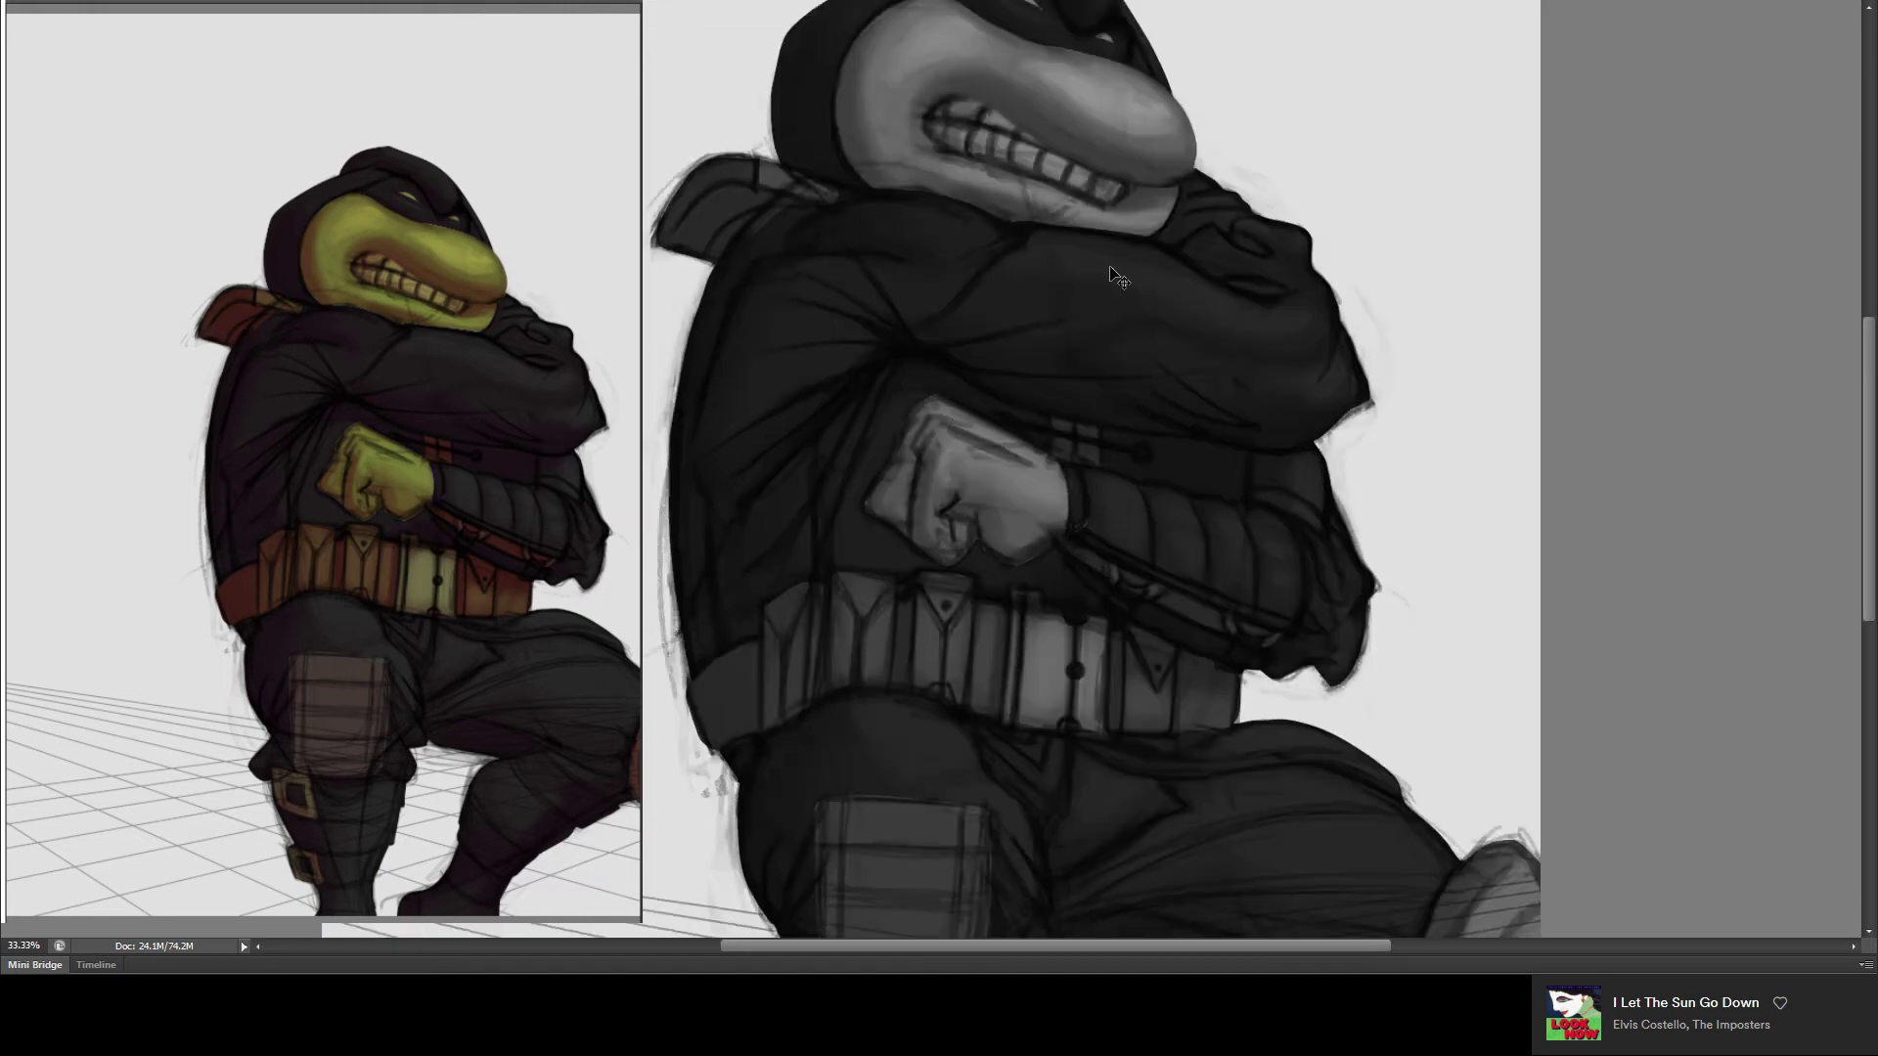
key(ctrl+plus)
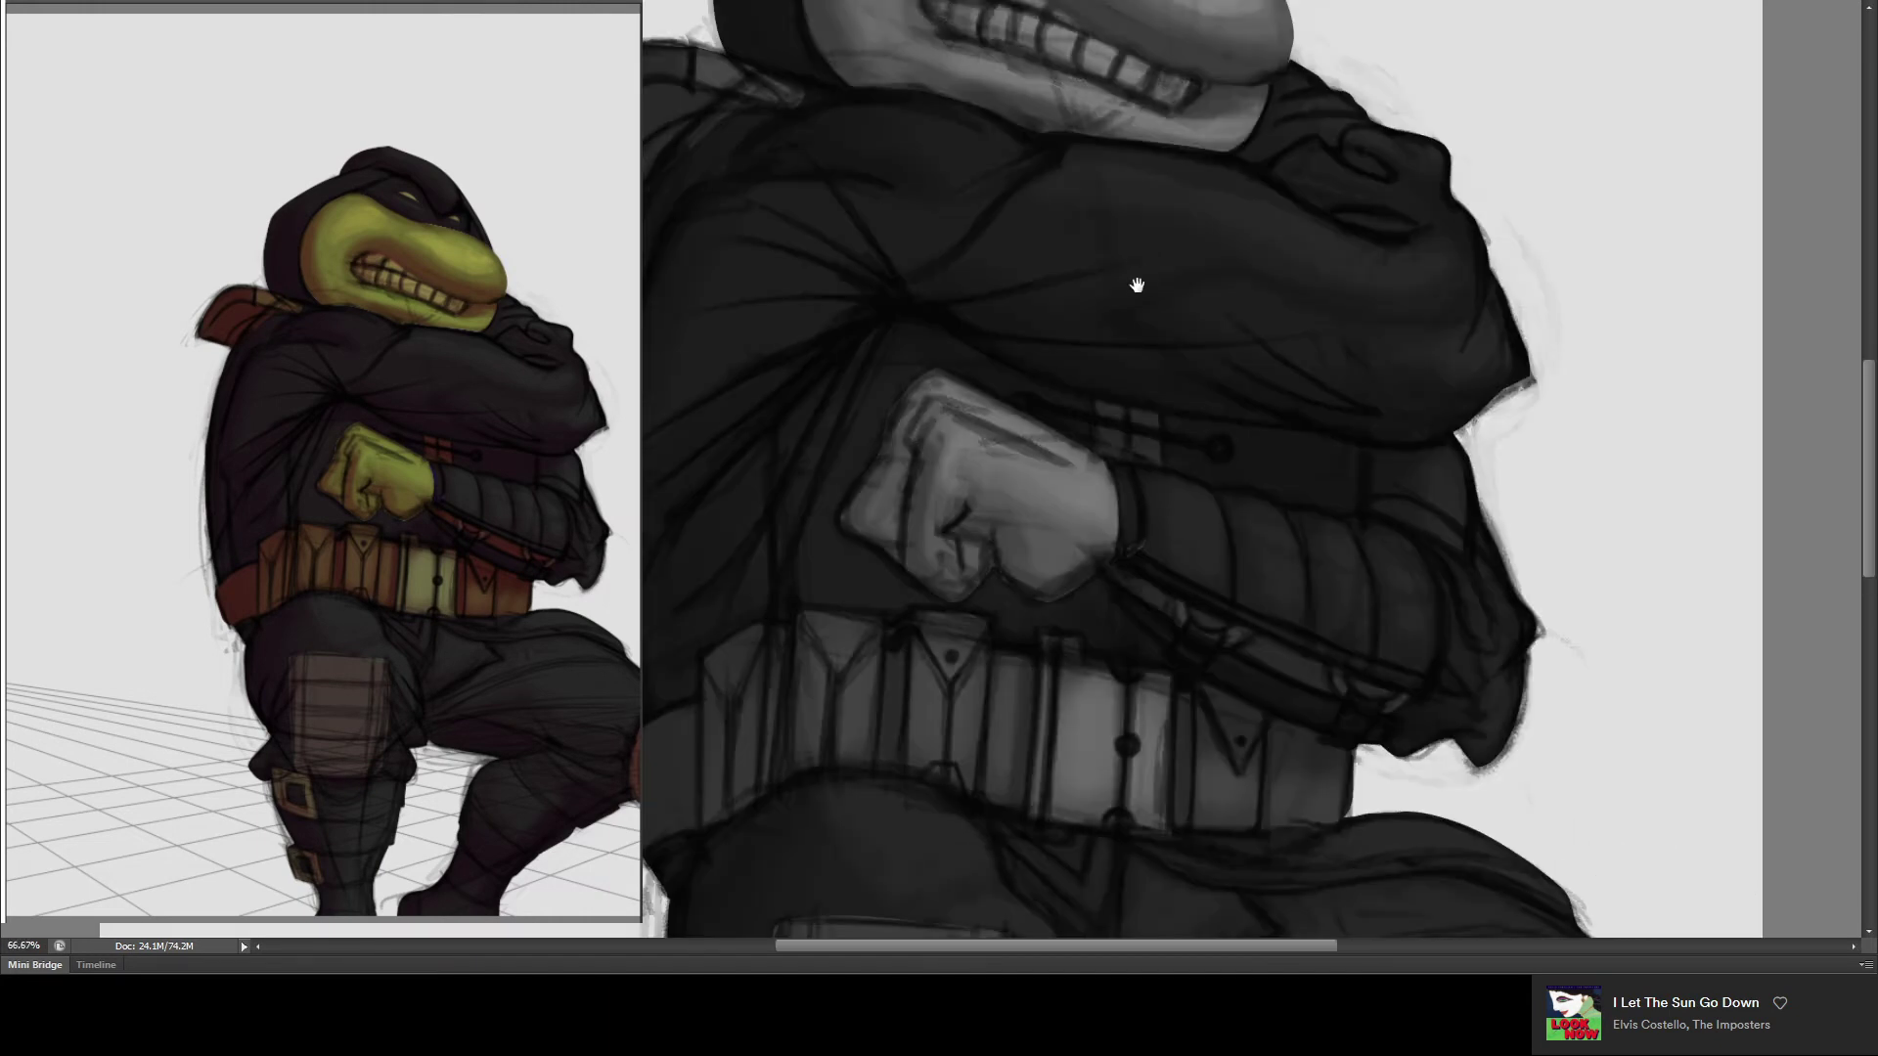
mouse_move(1151, 225)
mouse_down()
mouse_move(1098, 424)
mouse_move(1057, 466)
mouse_up()
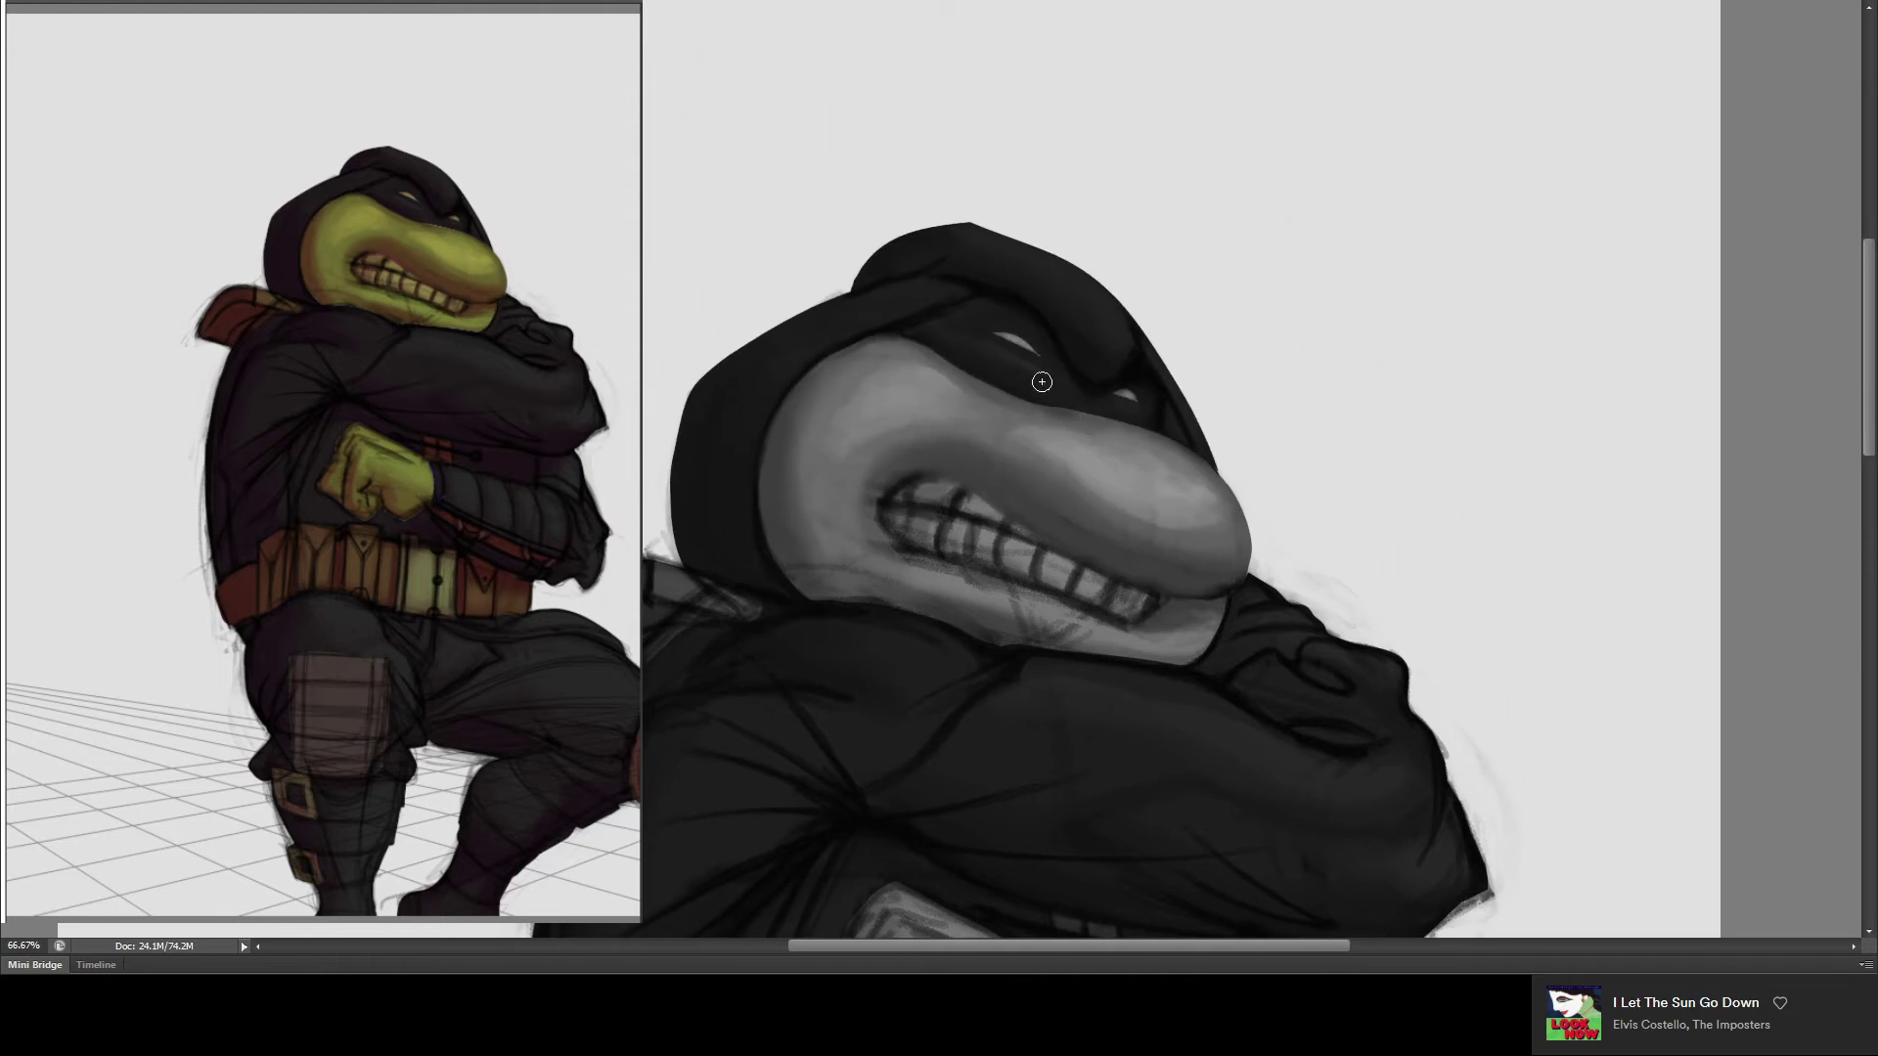
key(ctrl+plus)
key(ctrl+plus)
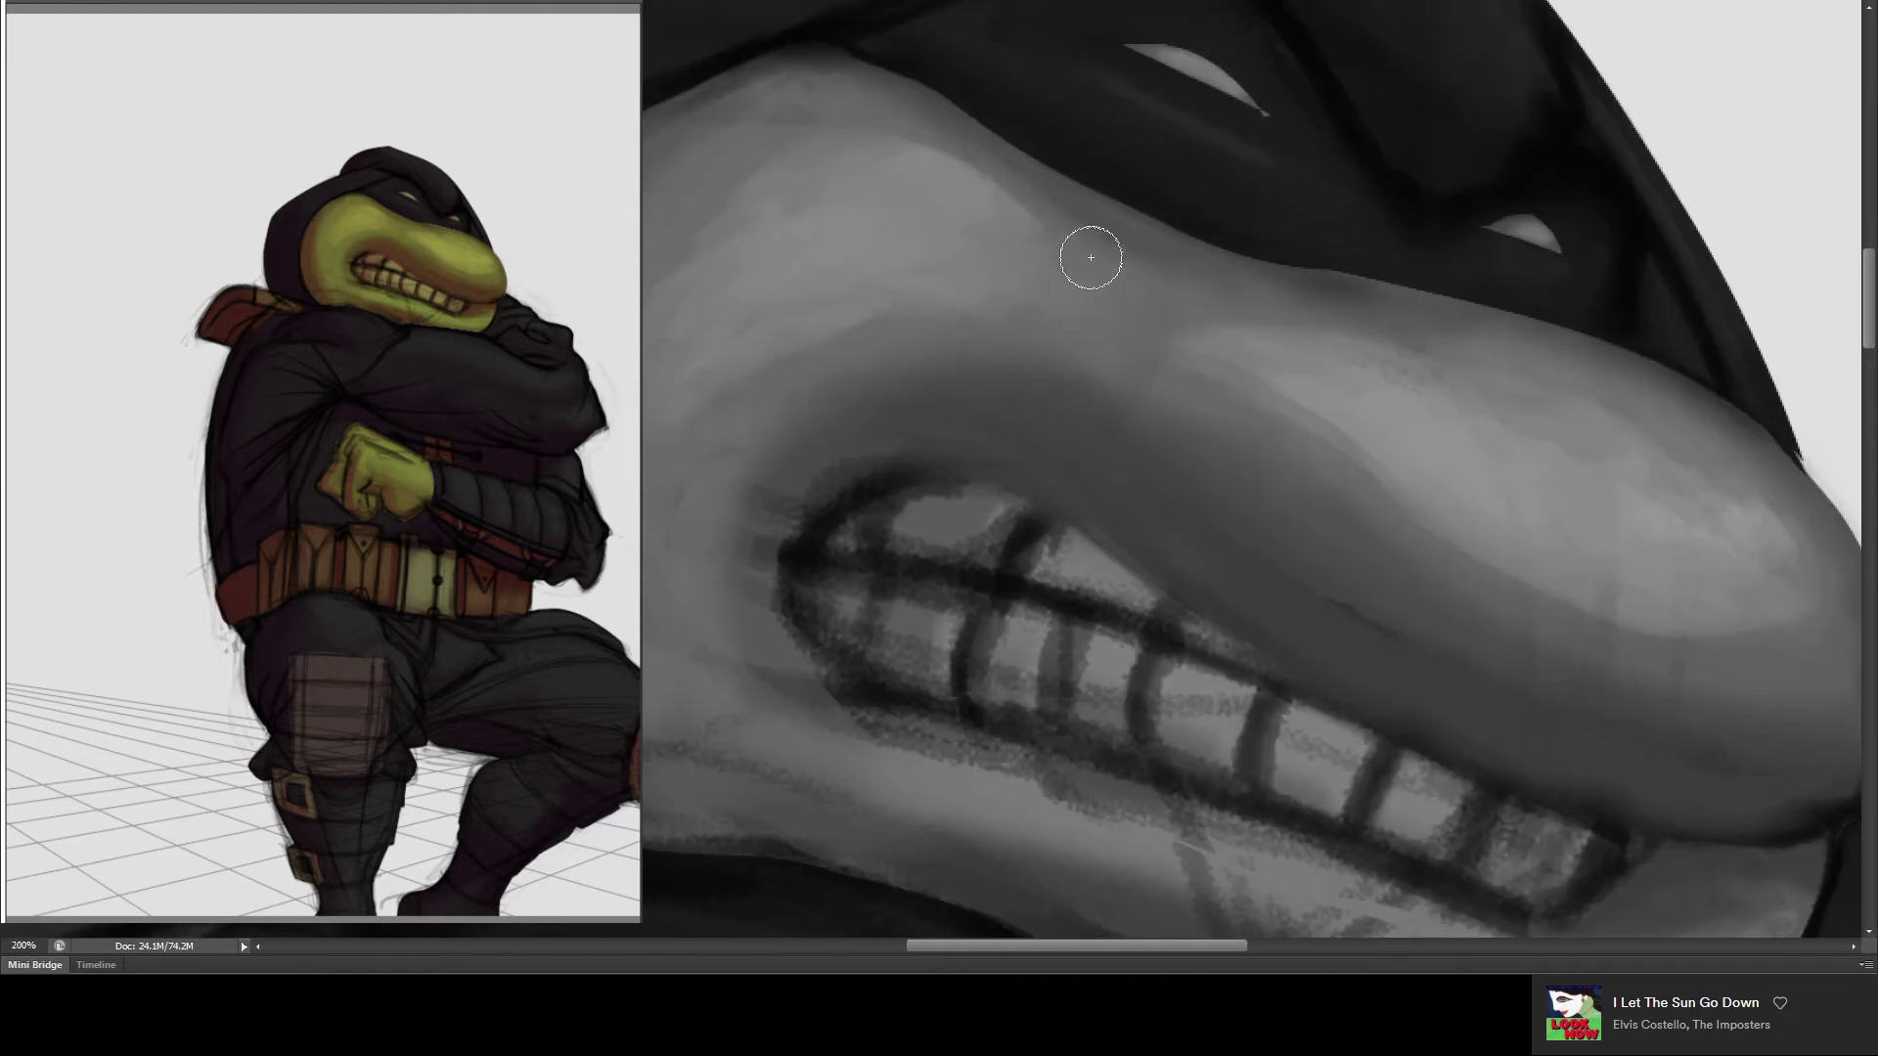
- Bring the eye slits and surrounding hood into view
mouse_move(1084, 245)
mouse_down()
mouse_move(985, 545)
mouse_move(948, 532)
mouse_up()
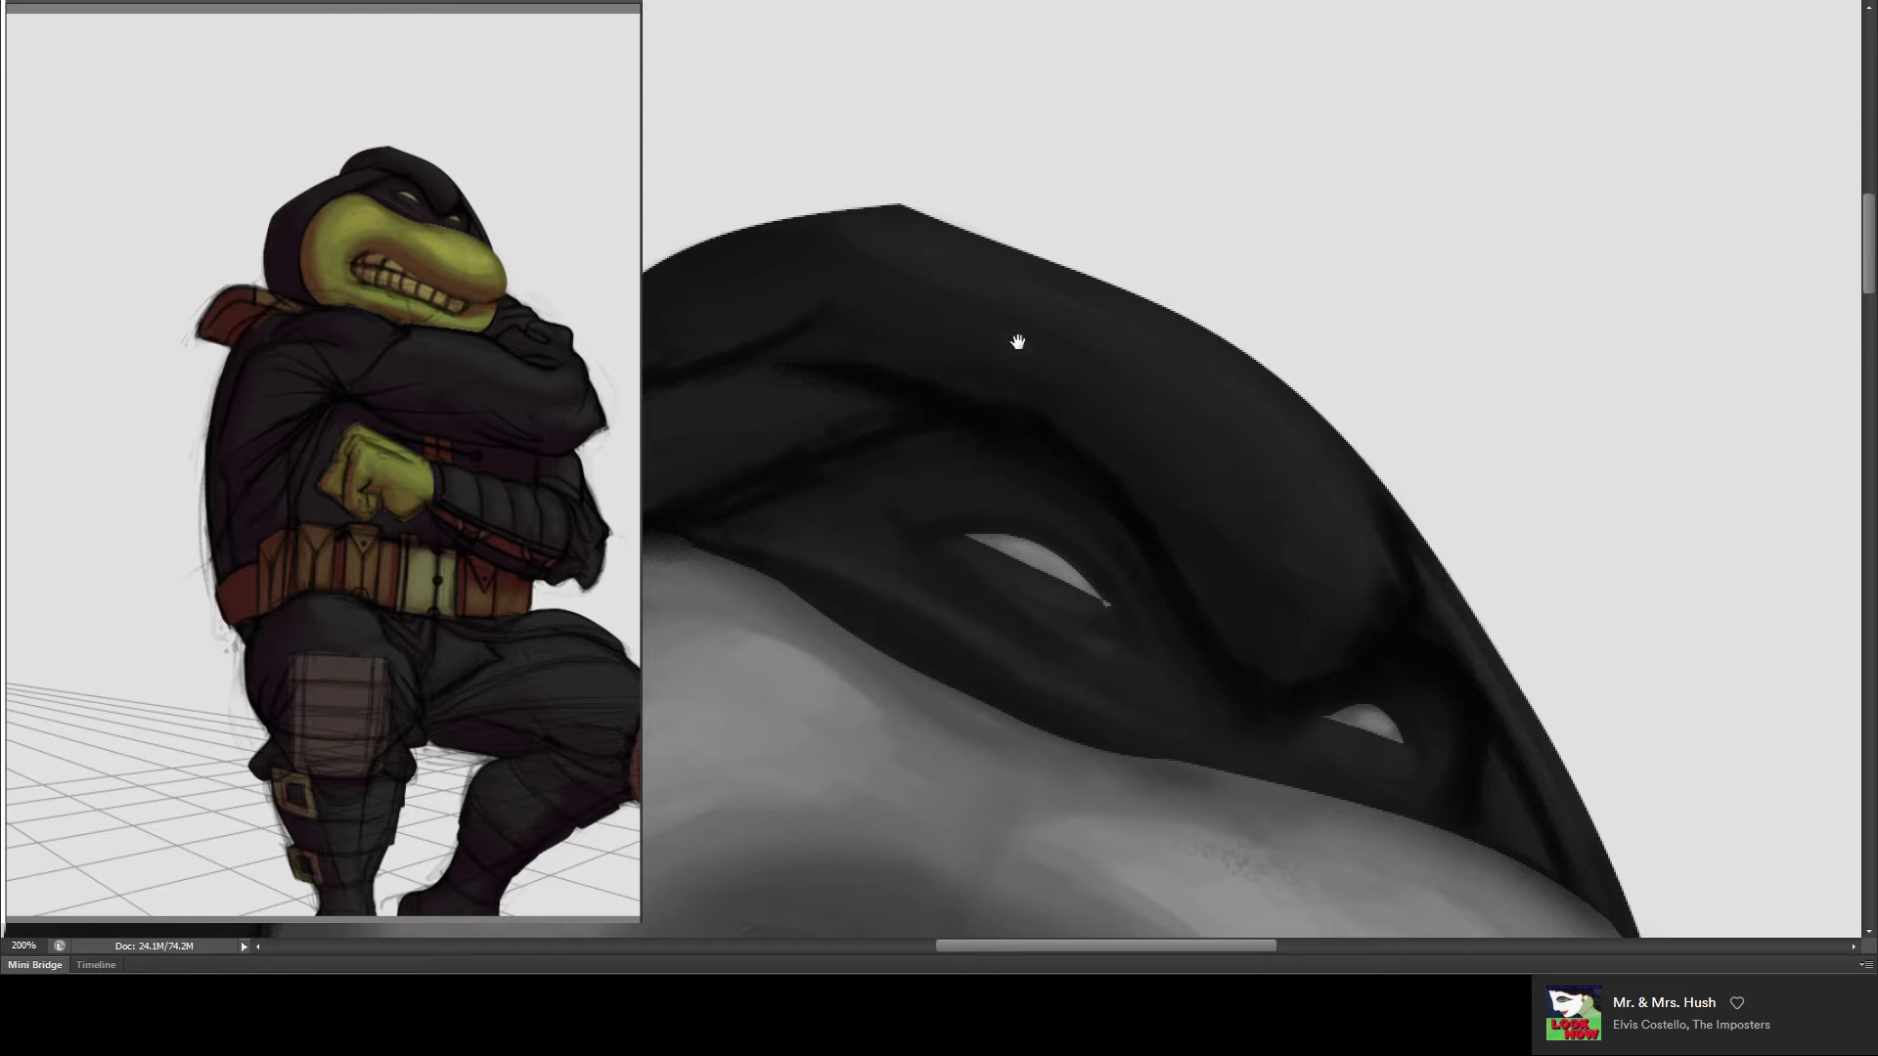
- Pan across the face and teeth to the cheek beside the hood's edge
drag(1017, 341, 1207, 209)
mouse_move(1069, 264)
mouse_down()
mouse_move(1182, 185)
mouse_move(976, 496)
mouse_up()
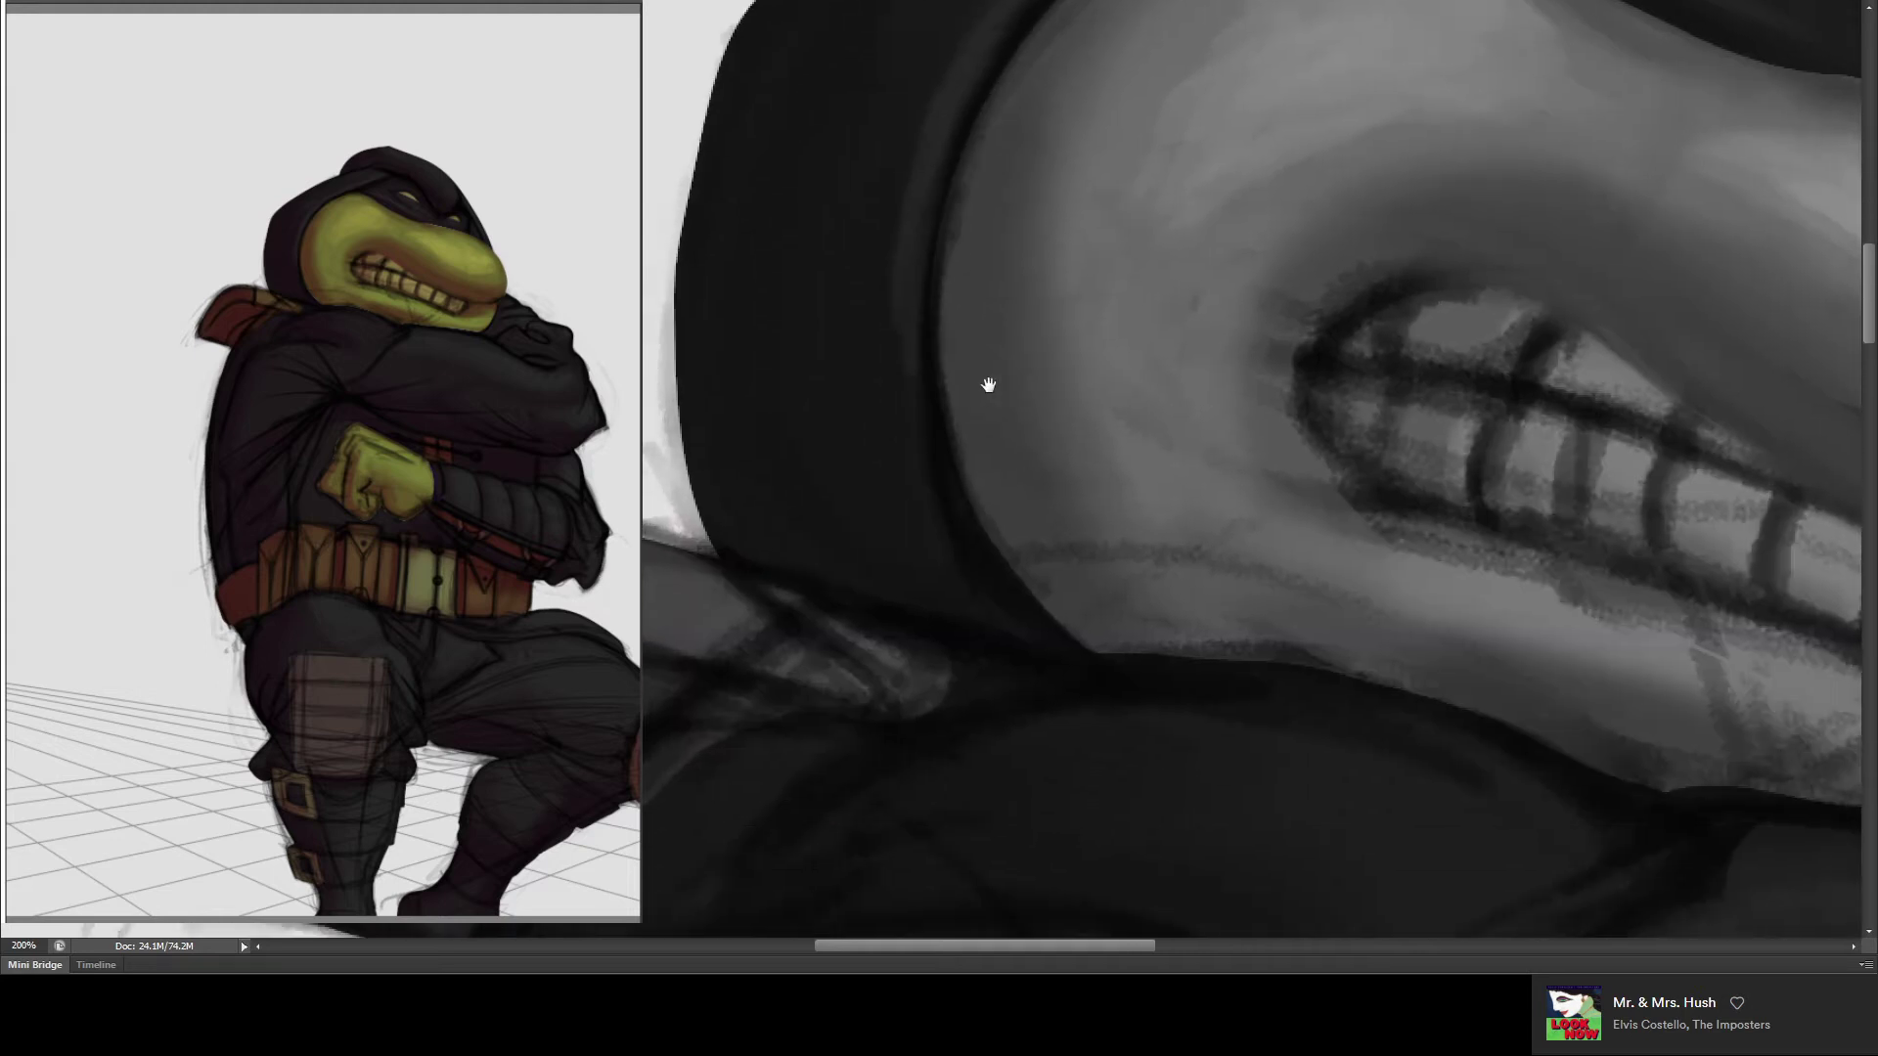
drag(998, 596, 959, 495)
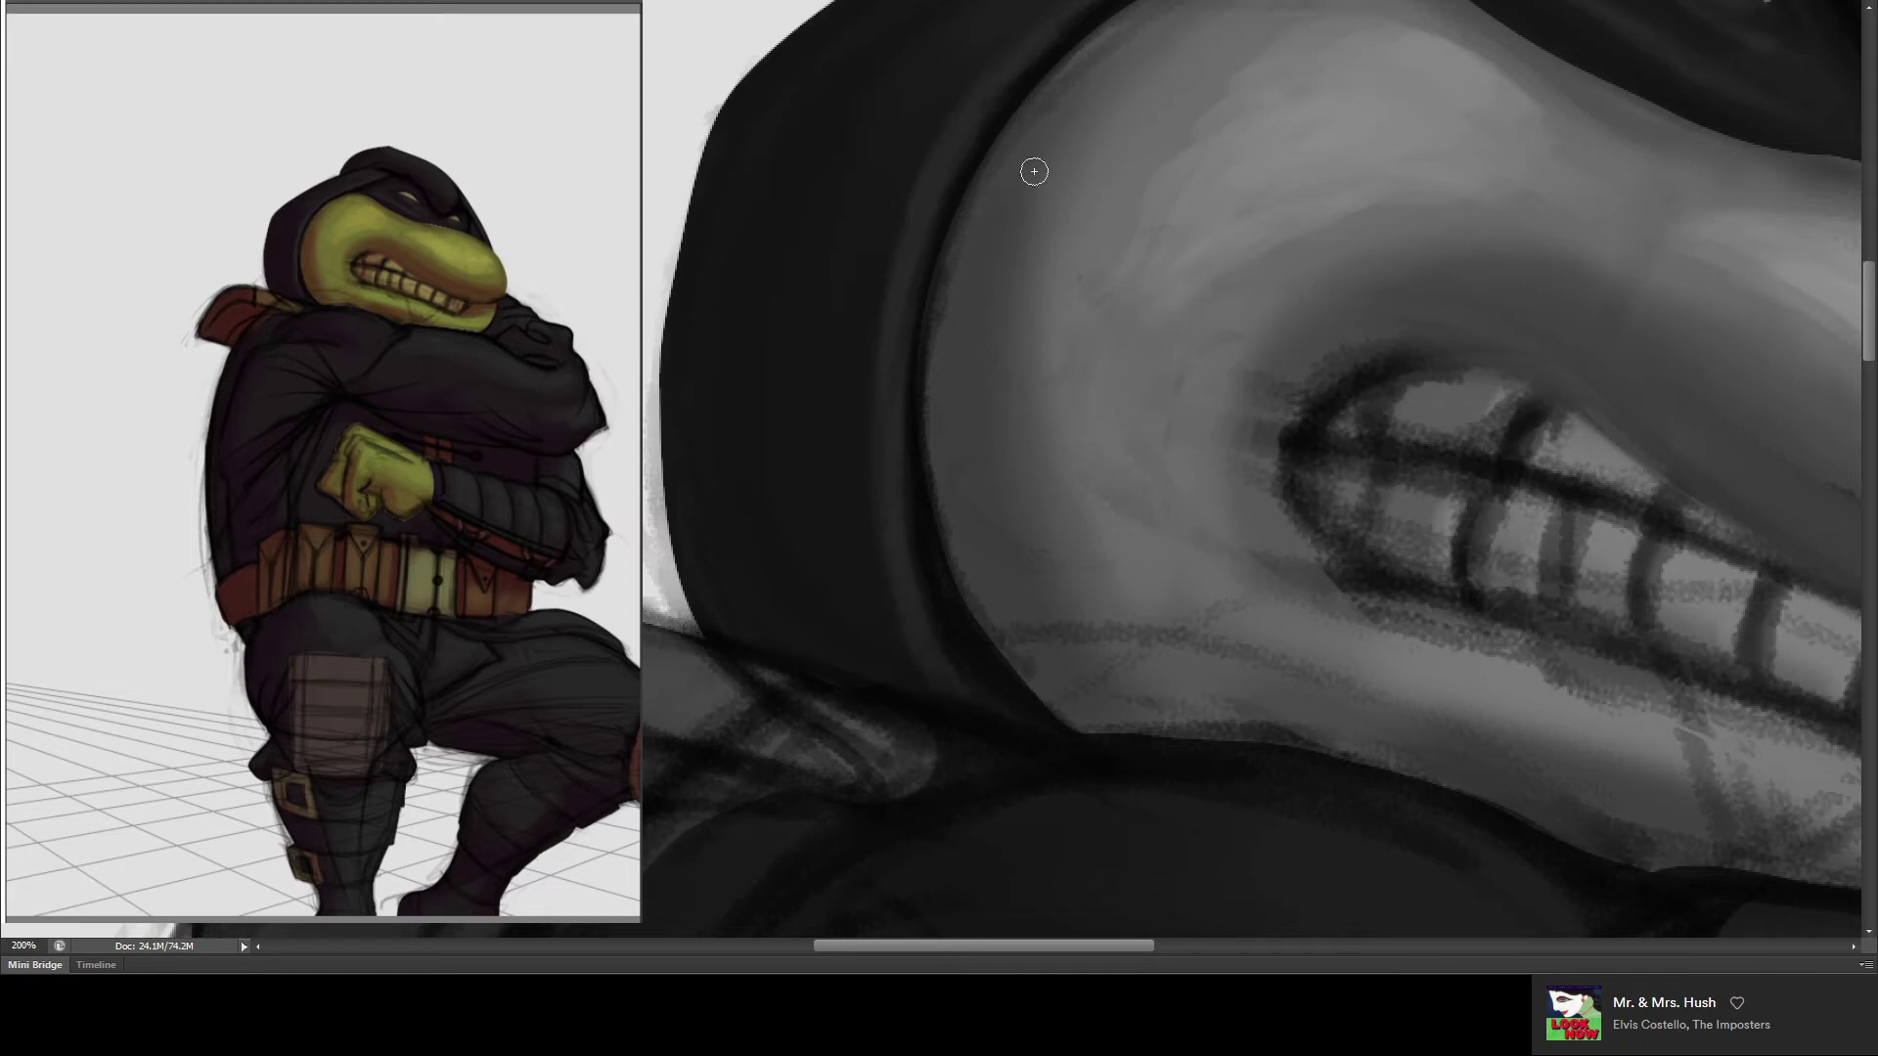
drag(1048, 230, 1003, 409)
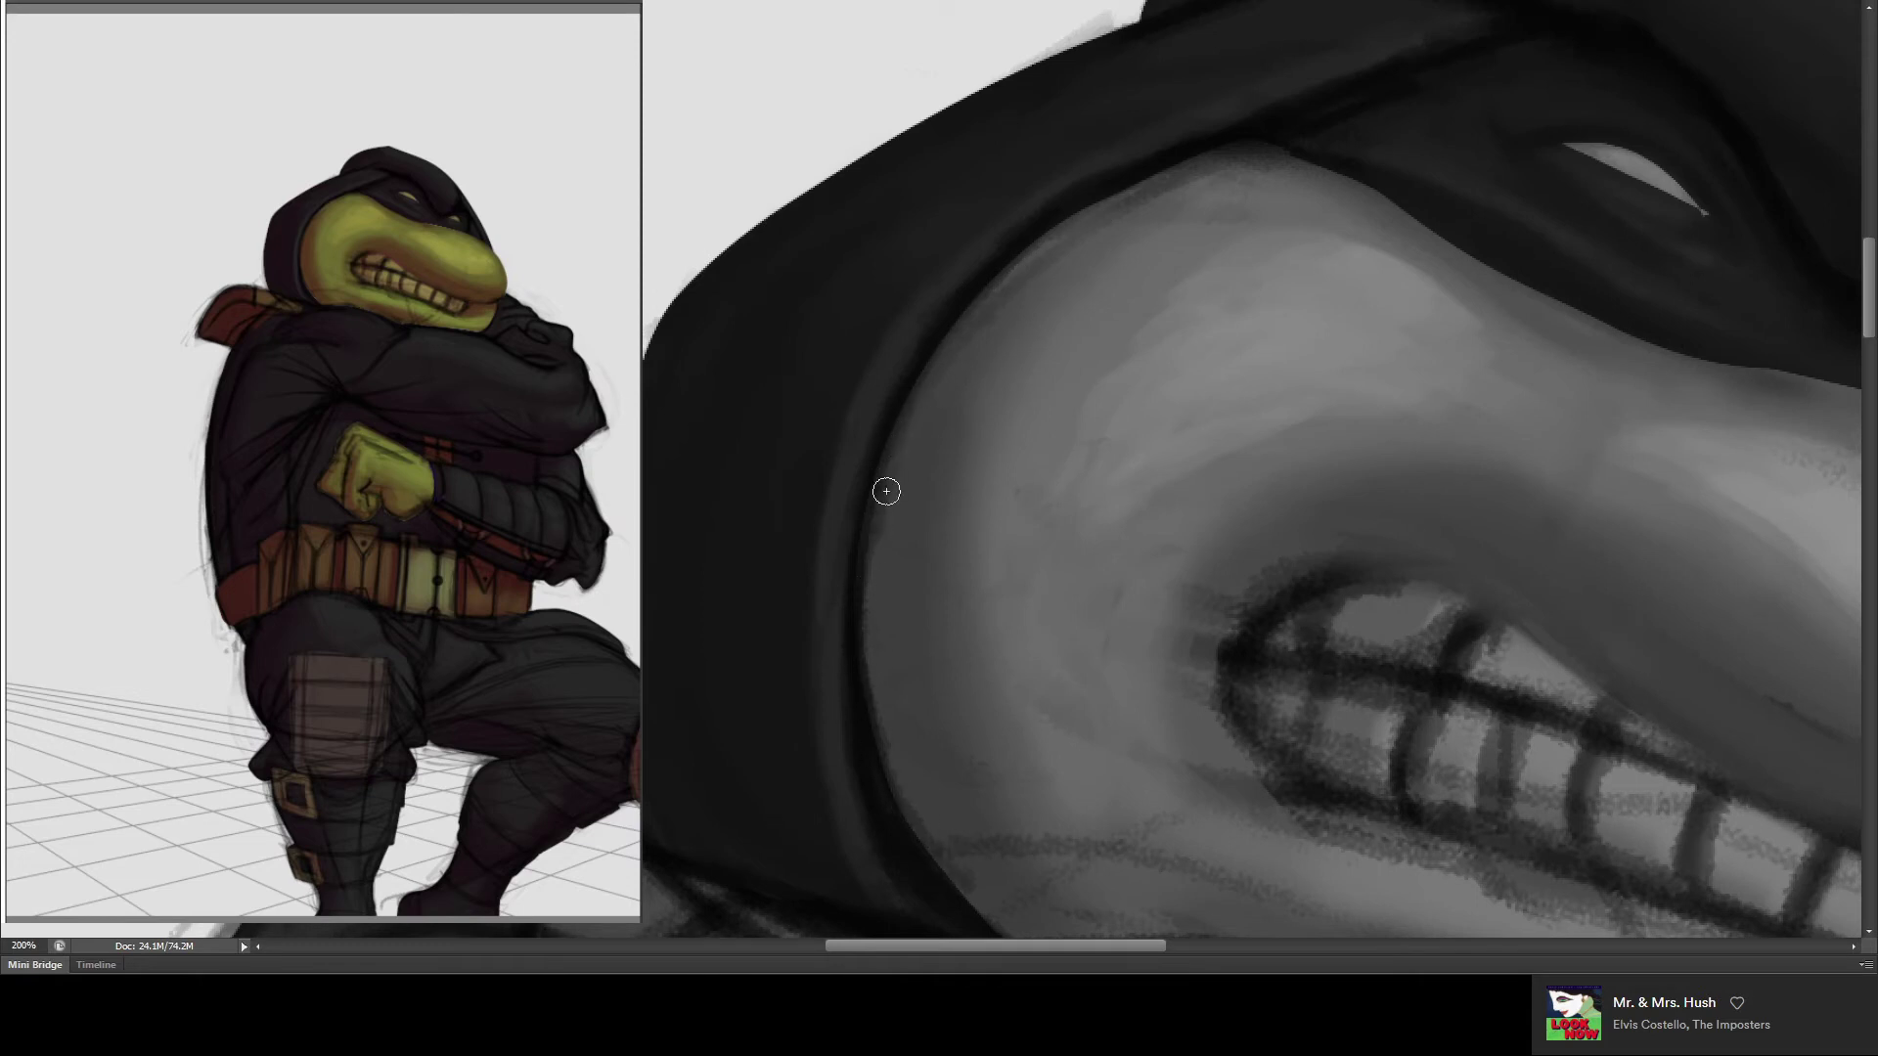
scroll(941, 423, down, 1)
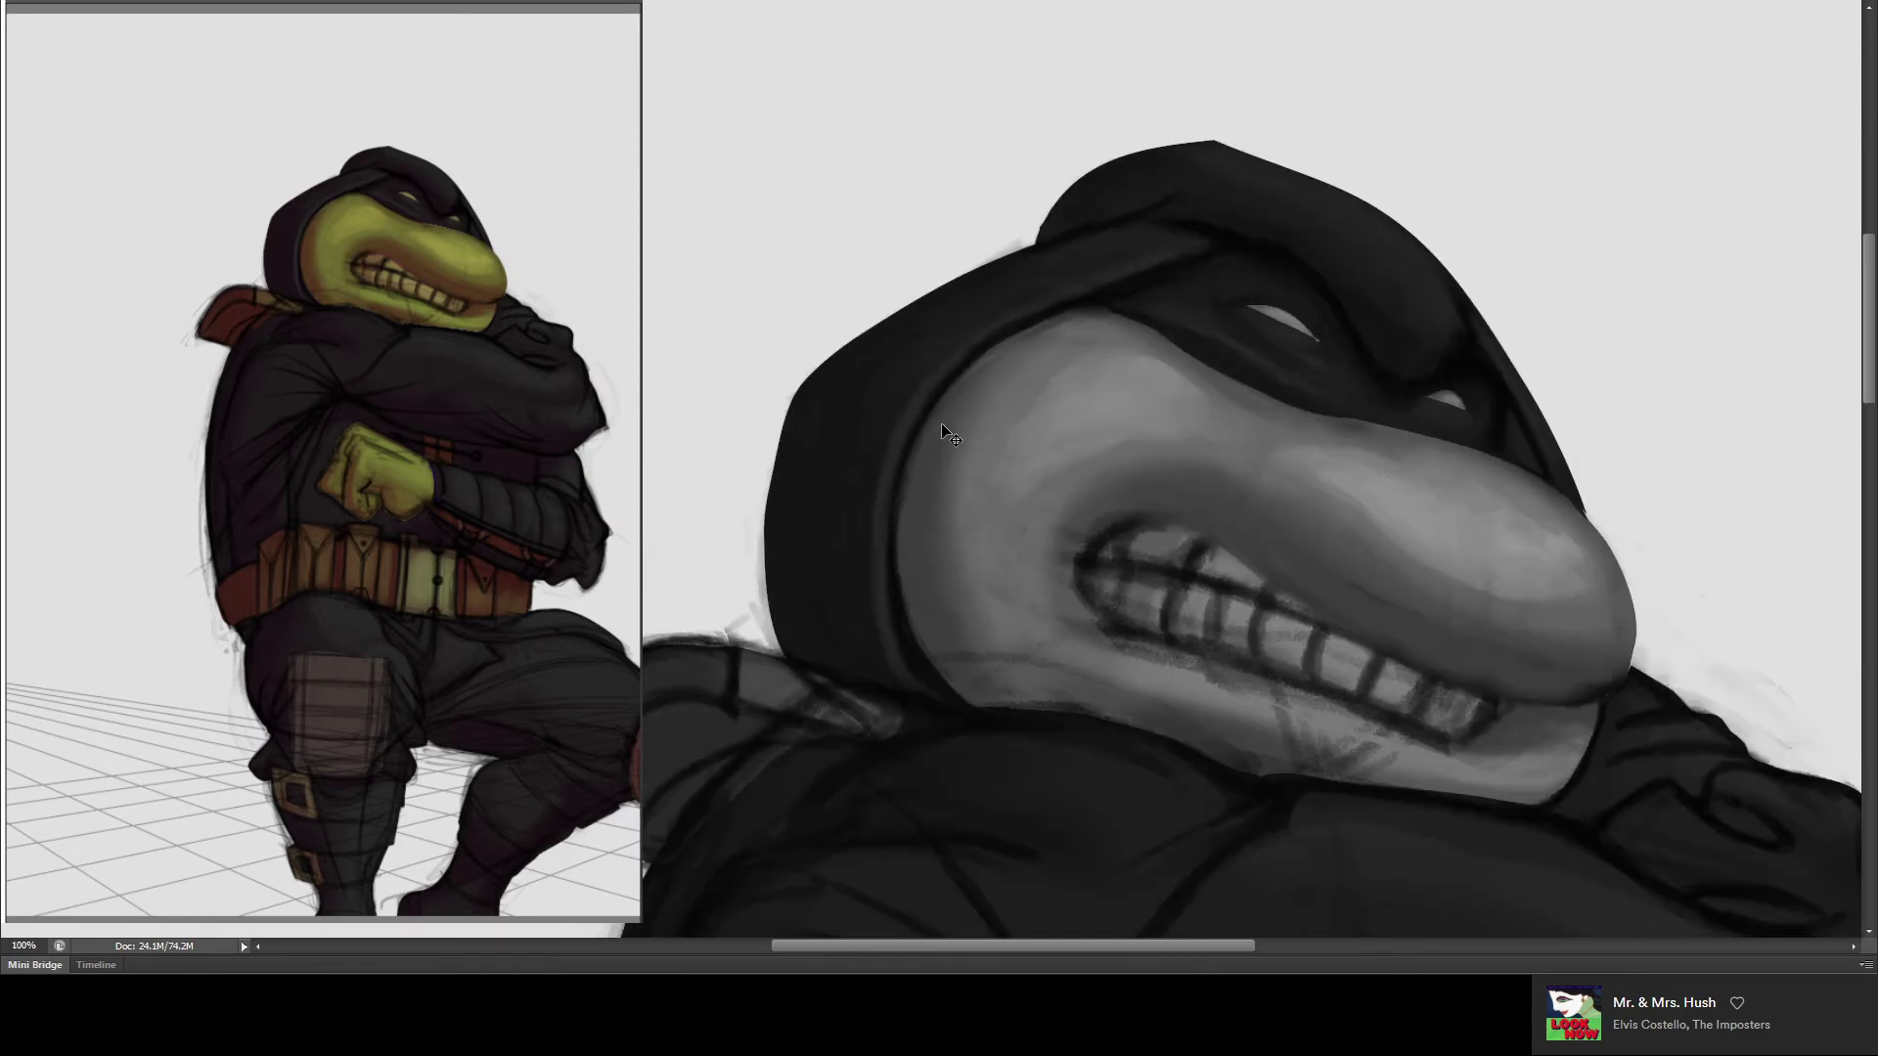
- Paint a light-grey band along the shoulder scarf's sketchy edge and collar
scroll(942, 426, down, 1)
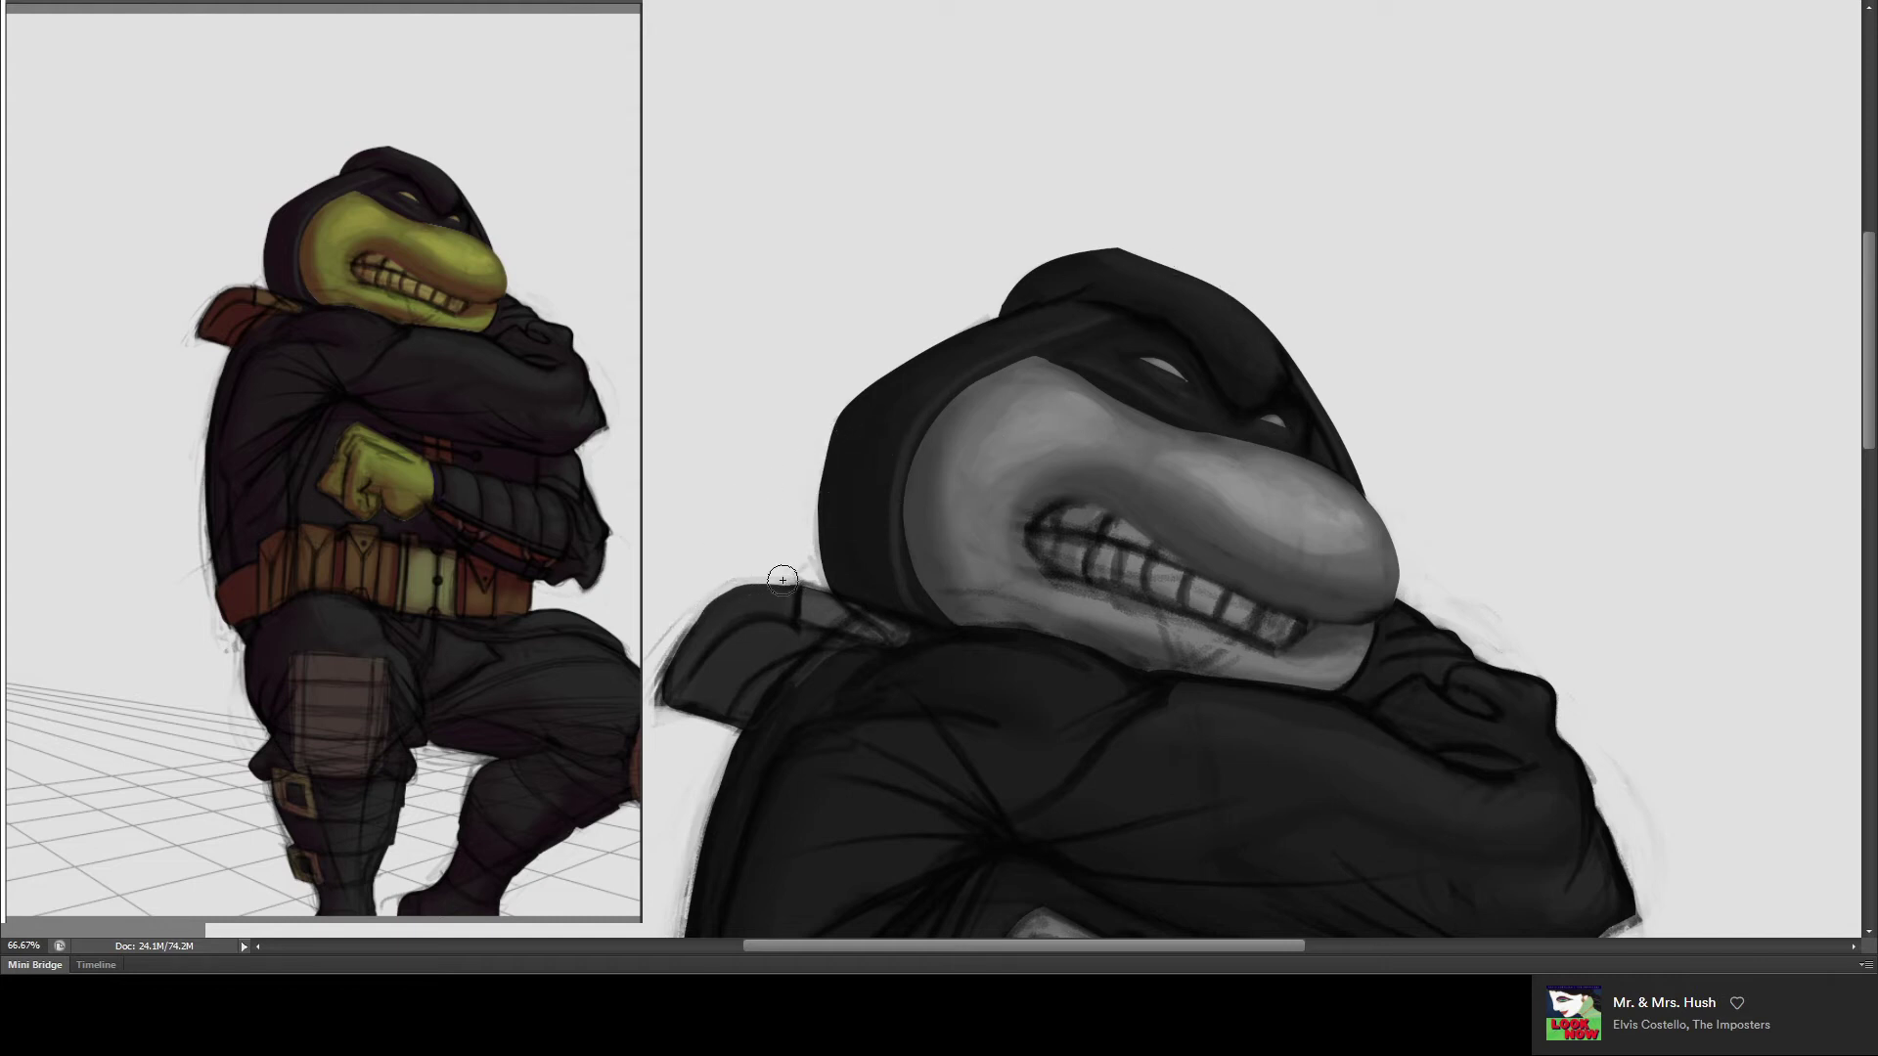
mouse_move(691, 617)
mouse_down()
mouse_move(653, 696)
mouse_move(717, 712)
mouse_up()
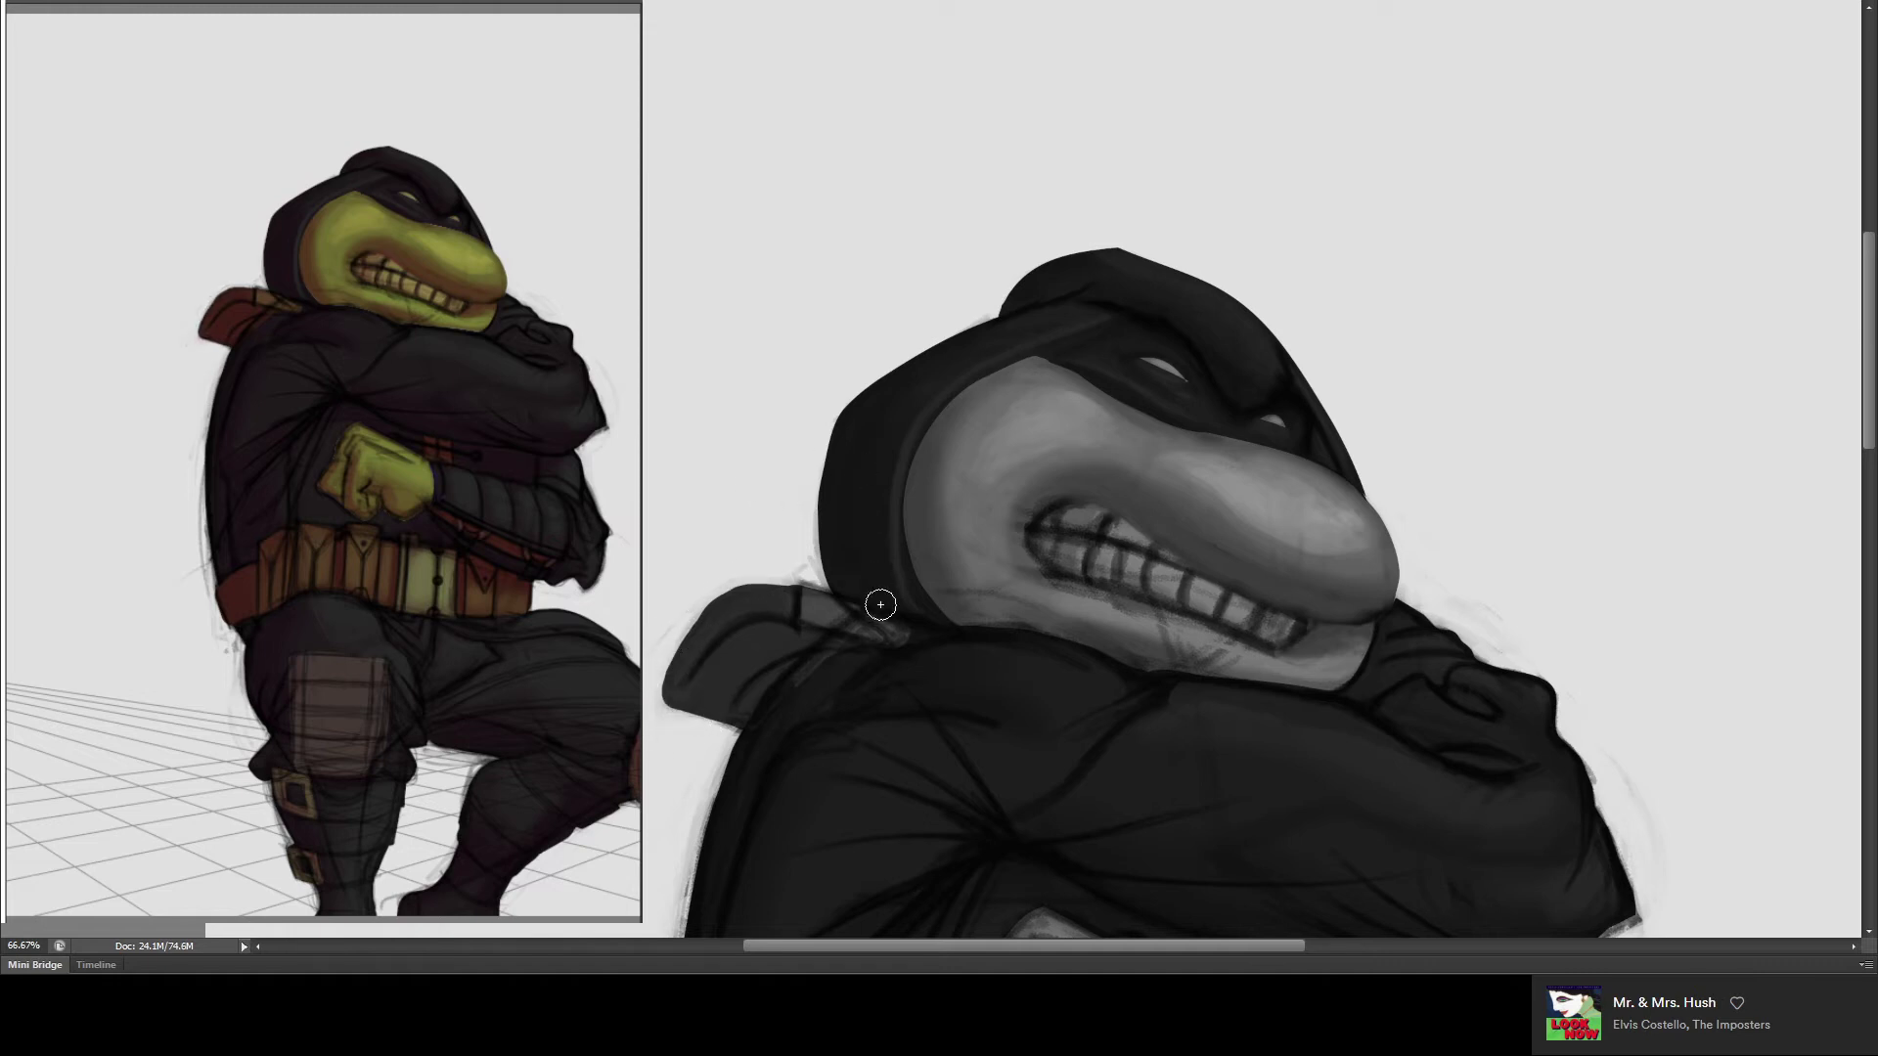
mouse_move(882, 632)
mouse_down()
mouse_move(814, 593)
mouse_move(789, 617)
mouse_up()
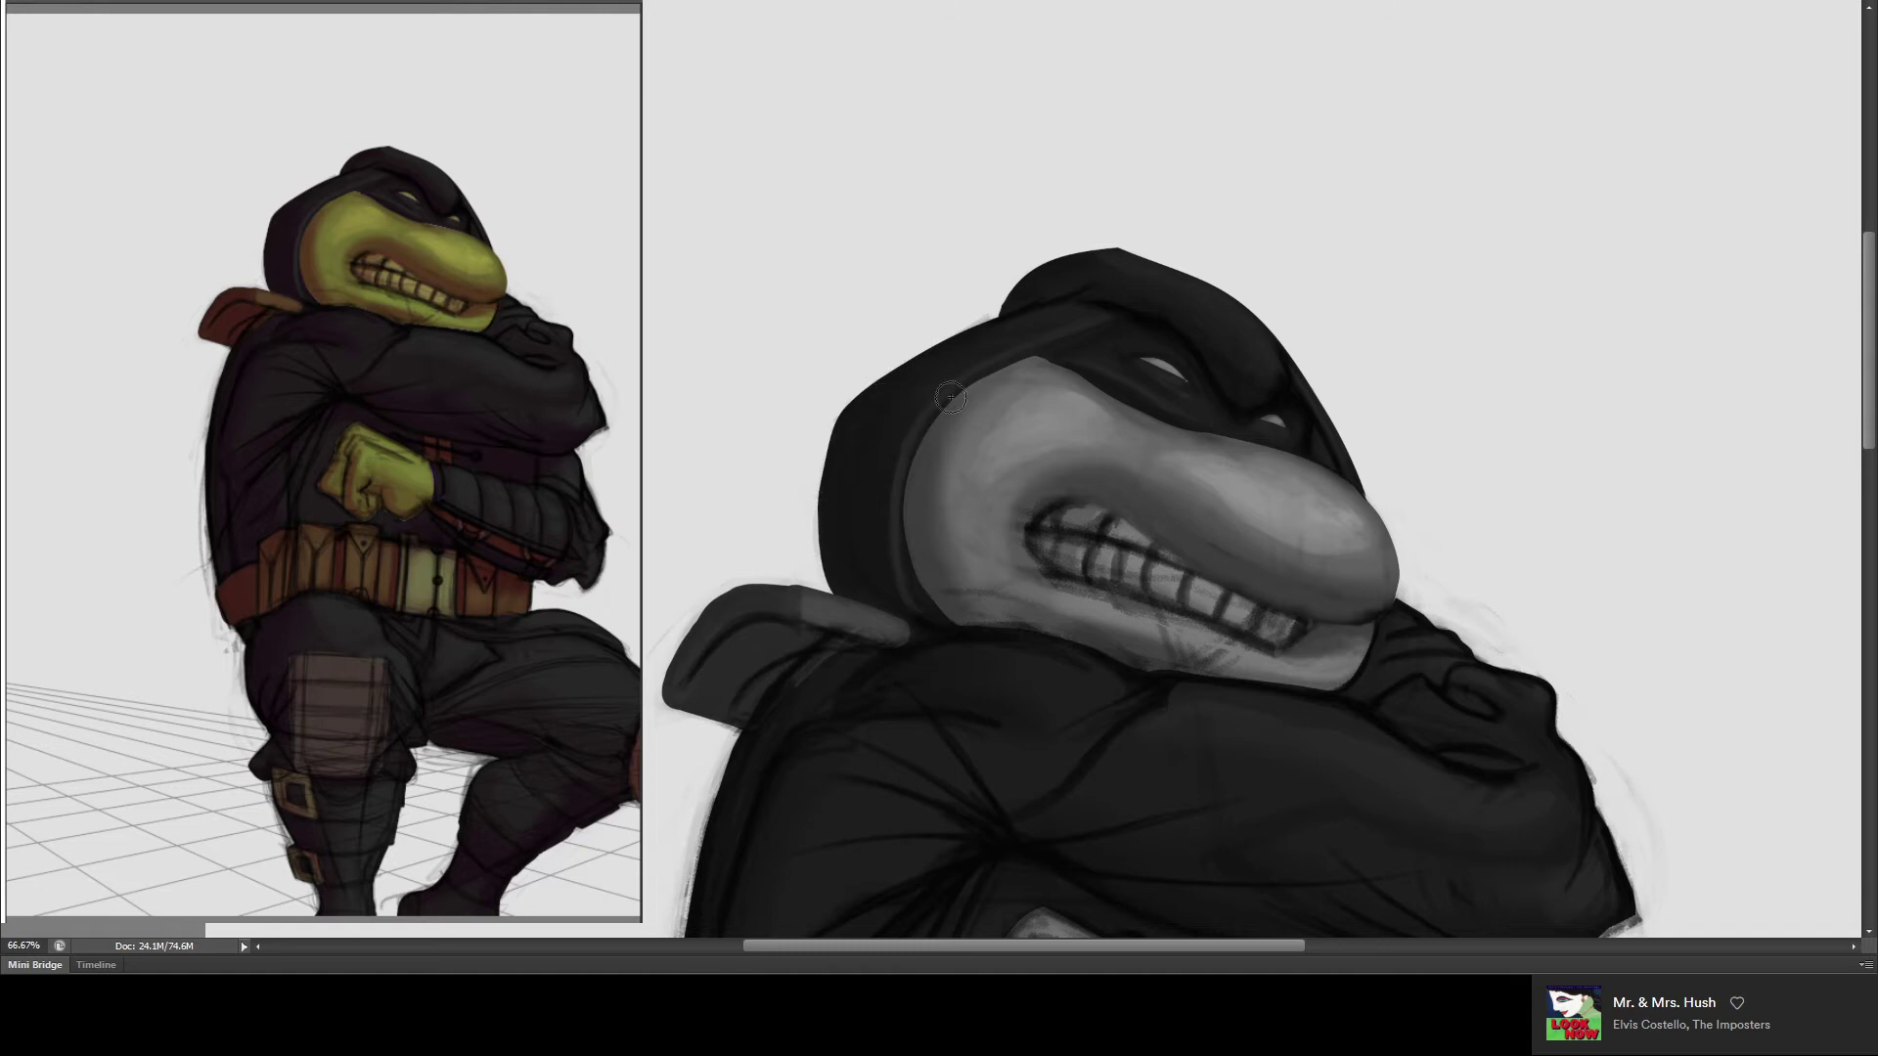
mouse_move(966, 646)
mouse_down()
mouse_move(935, 487)
mouse_move(992, 481)
mouse_move(1008, 392)
mouse_up()
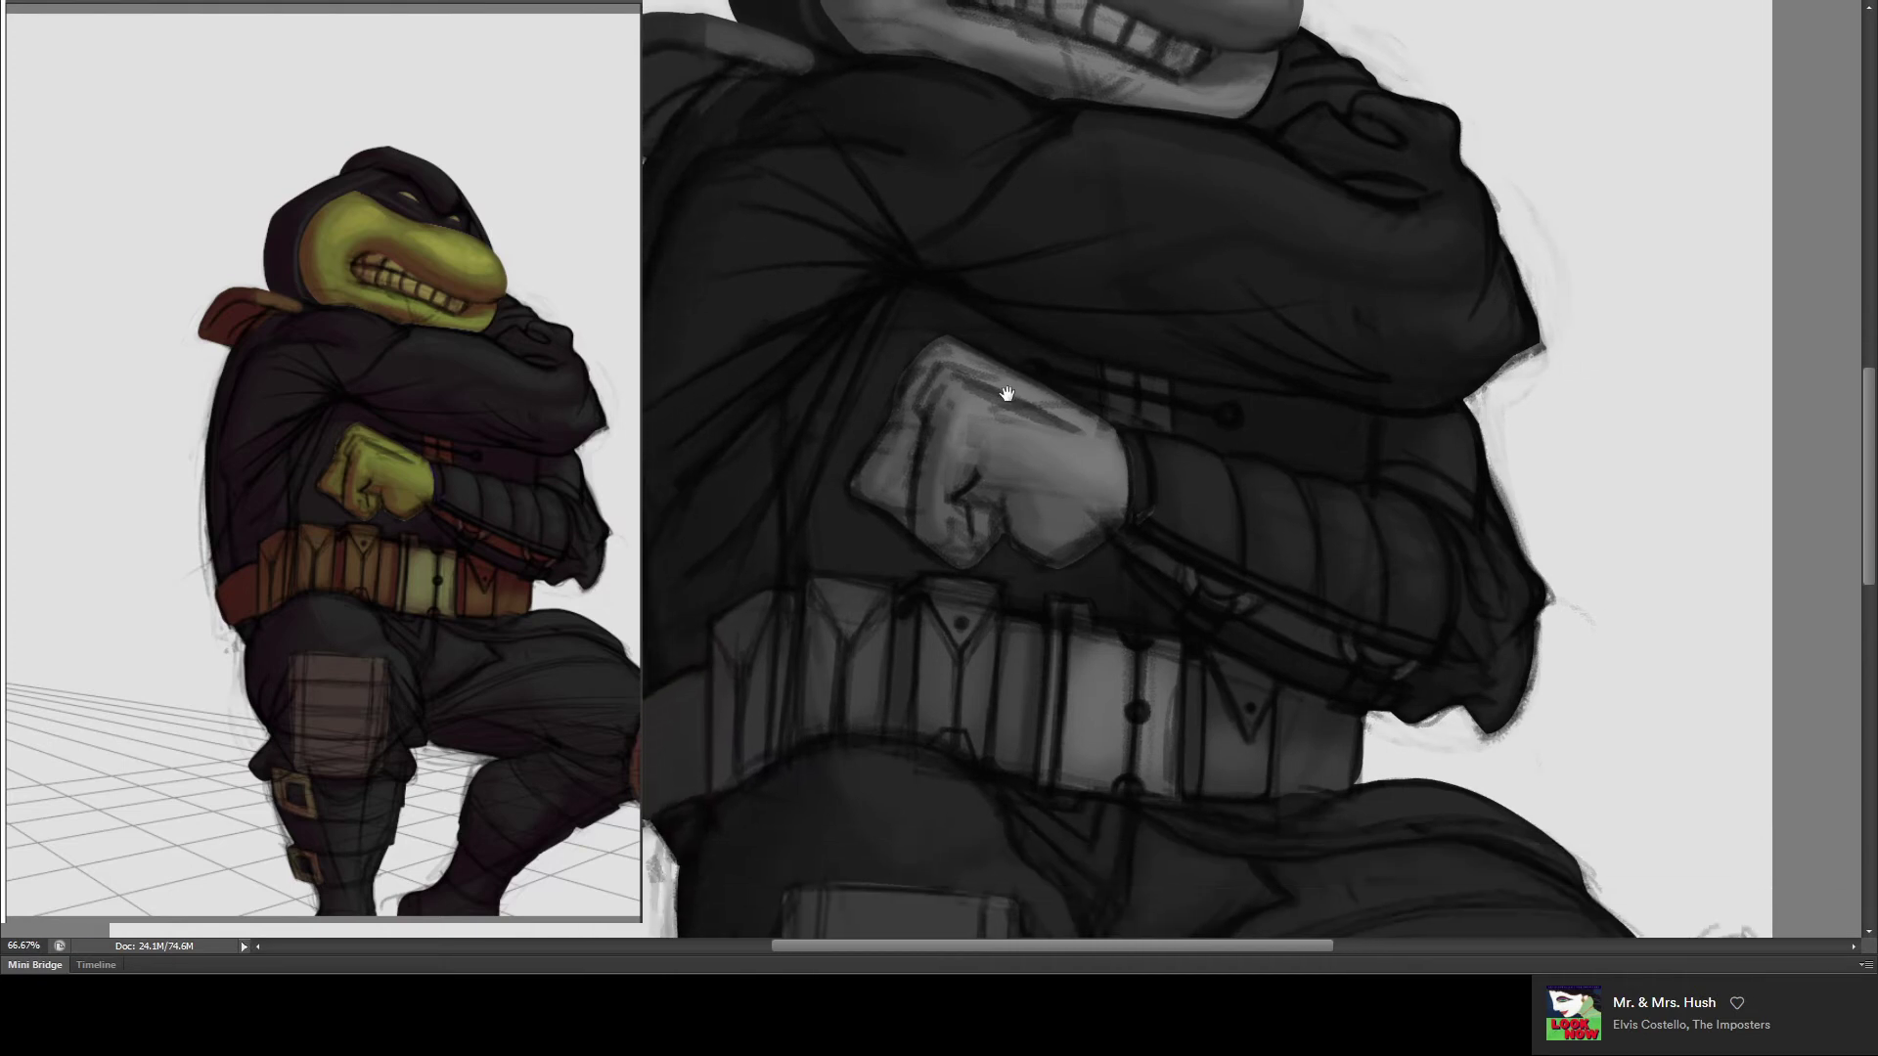
- Lighten and smooth the fist's lower edge with a larger brush
key(bracketright)
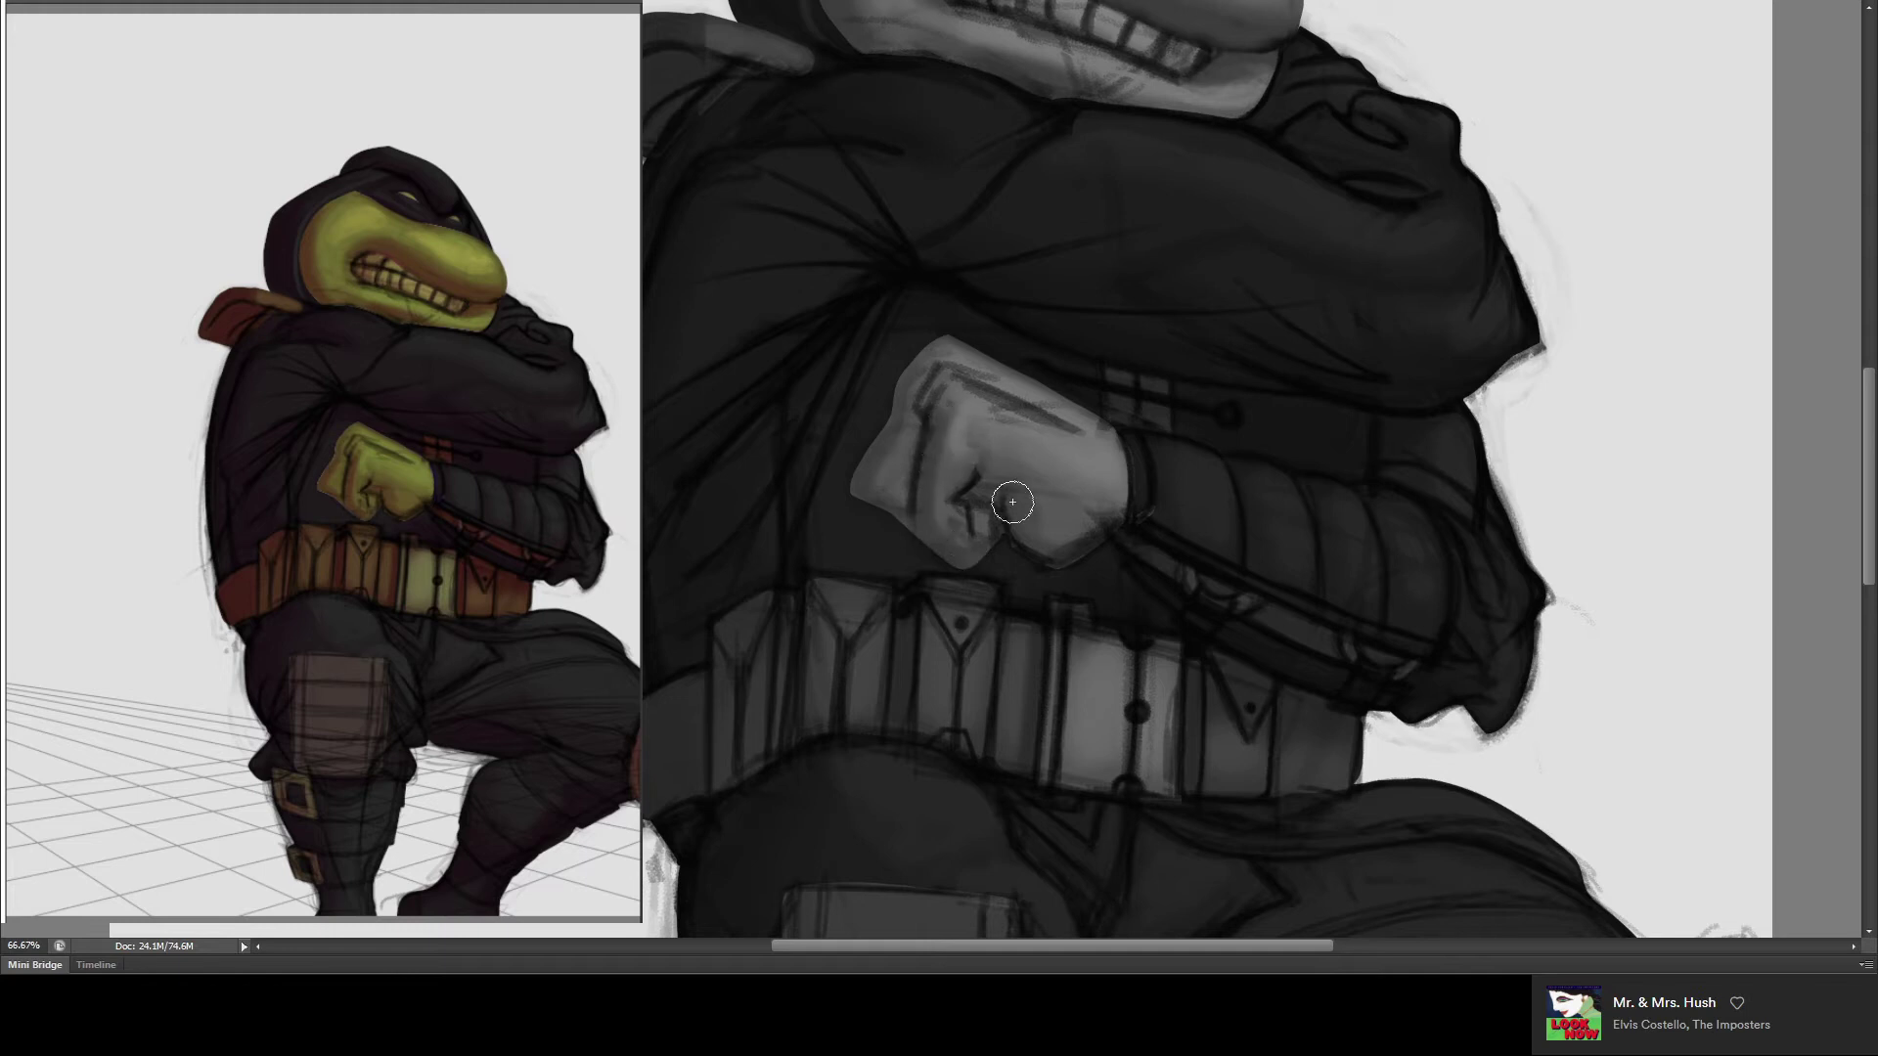
drag(1082, 554, 1054, 557)
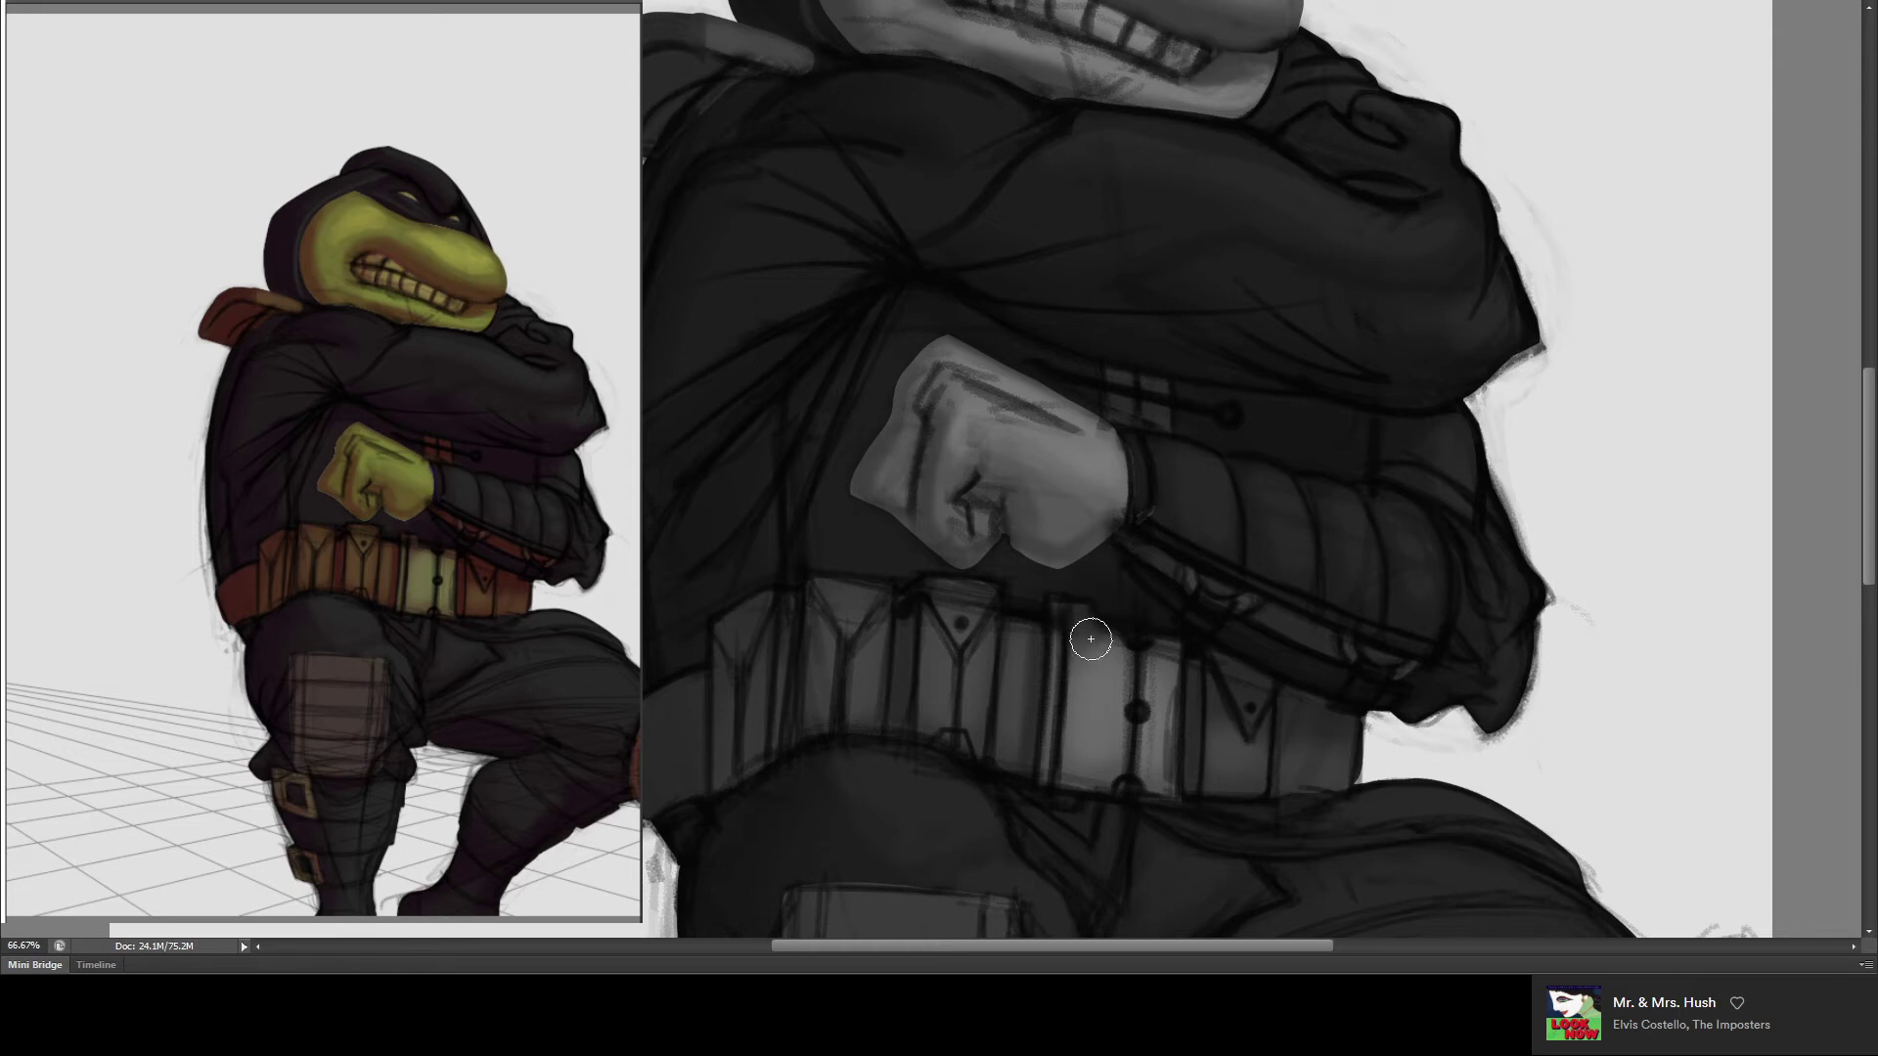
drag(1066, 614, 1062, 460)
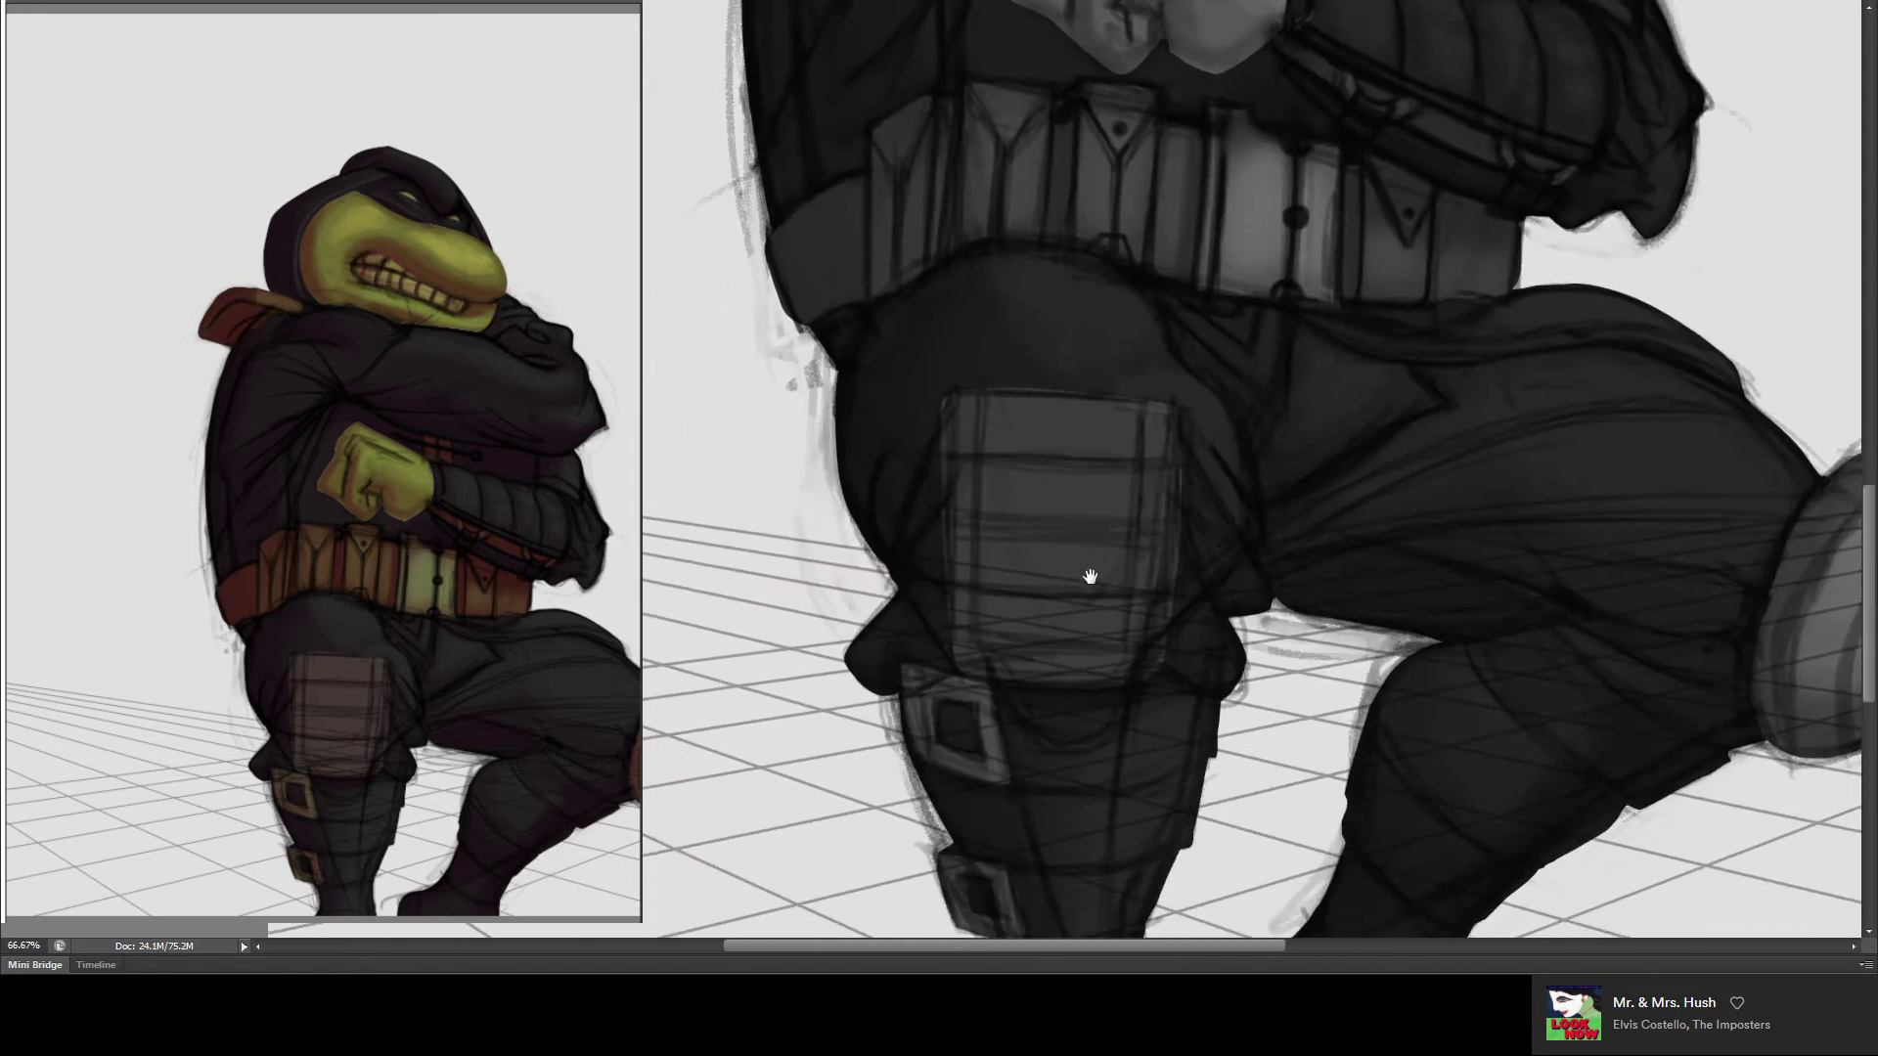
- Clean stray sketch marks and smooth the hip and thigh outlines with the soft brush
drag(742, 214, 786, 229)
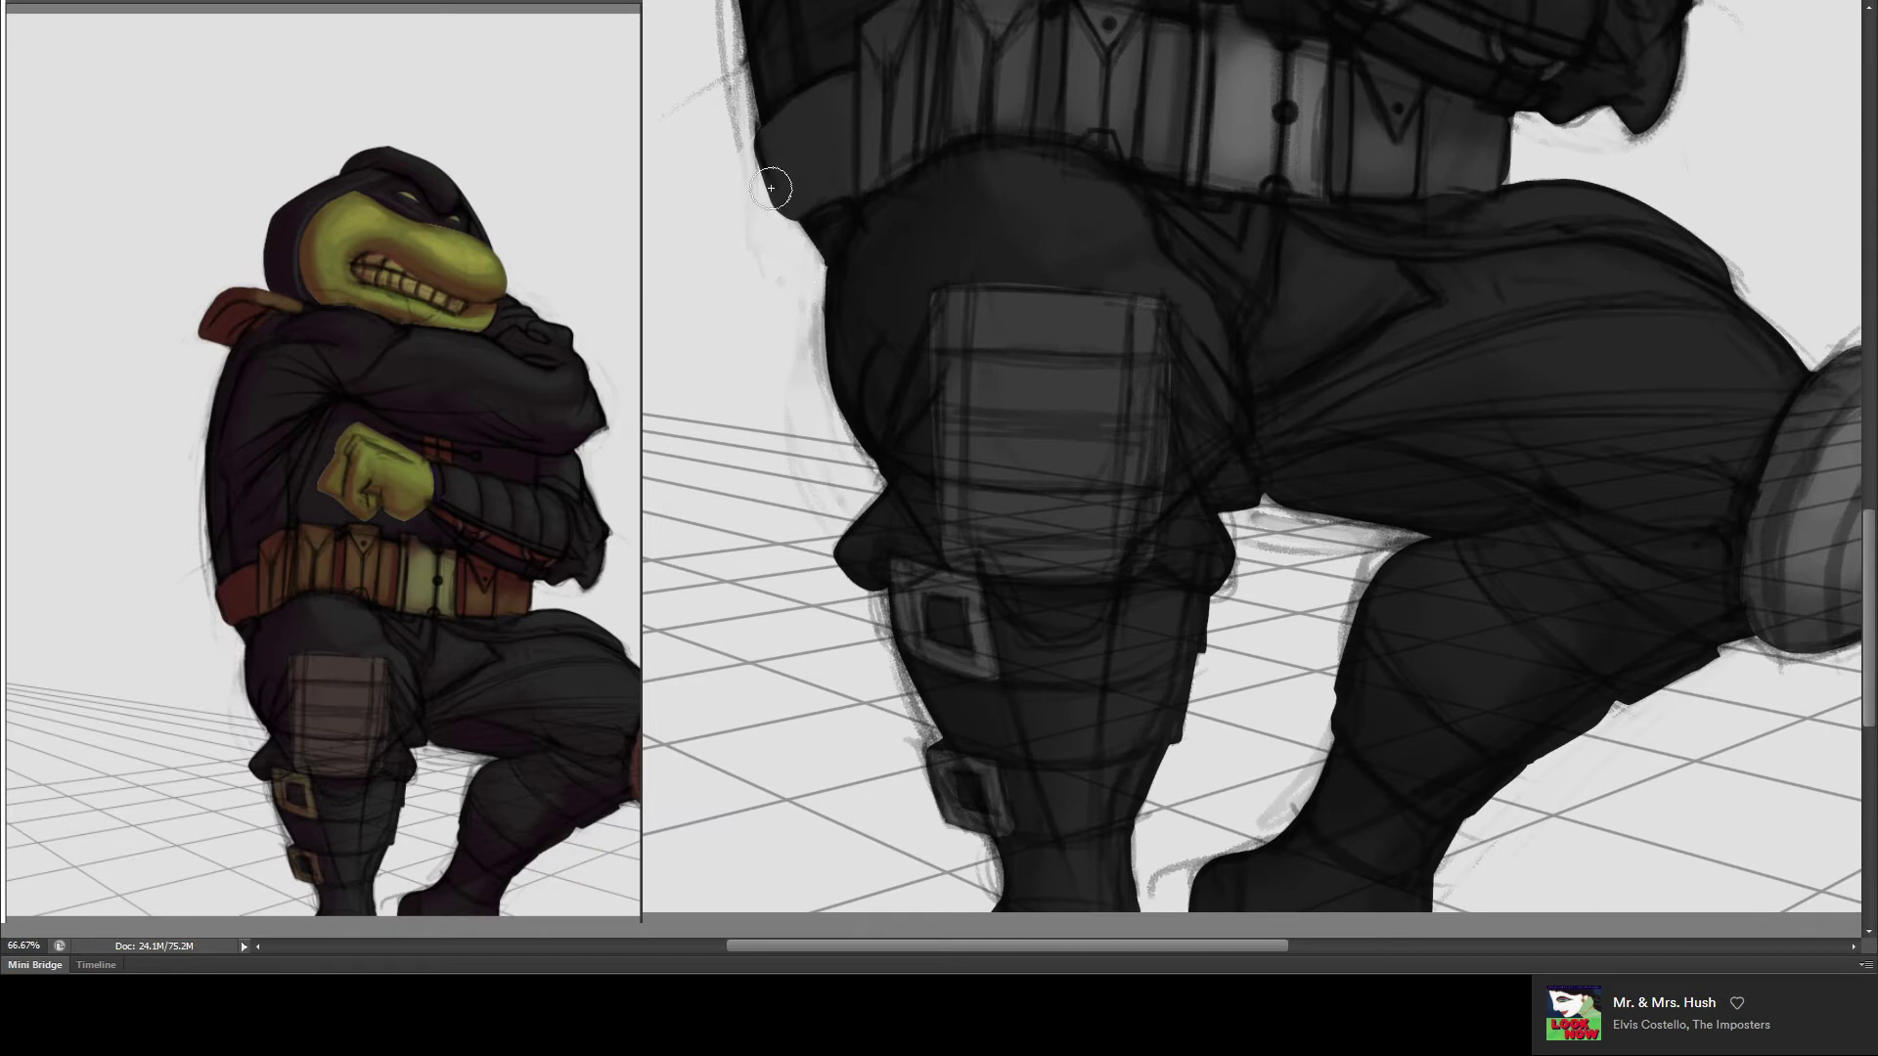
drag(785, 229, 833, 497)
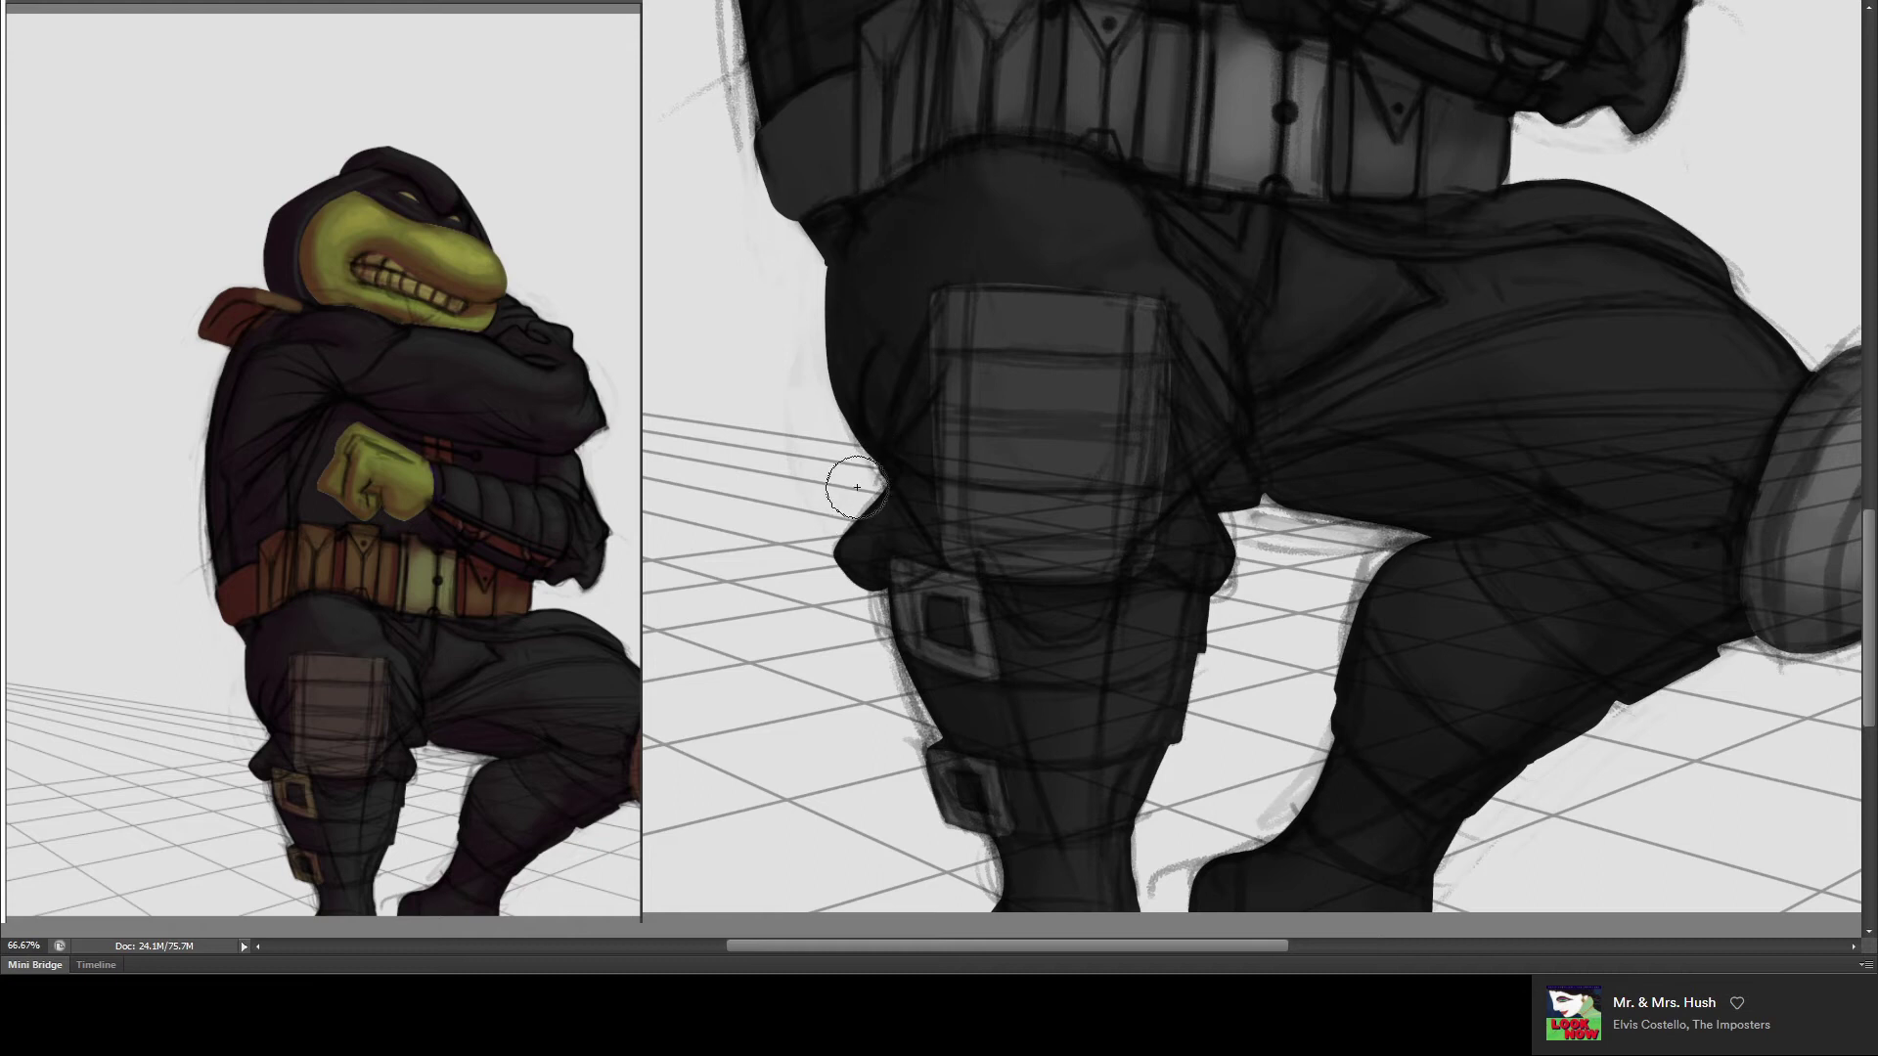
drag(839, 429, 899, 740)
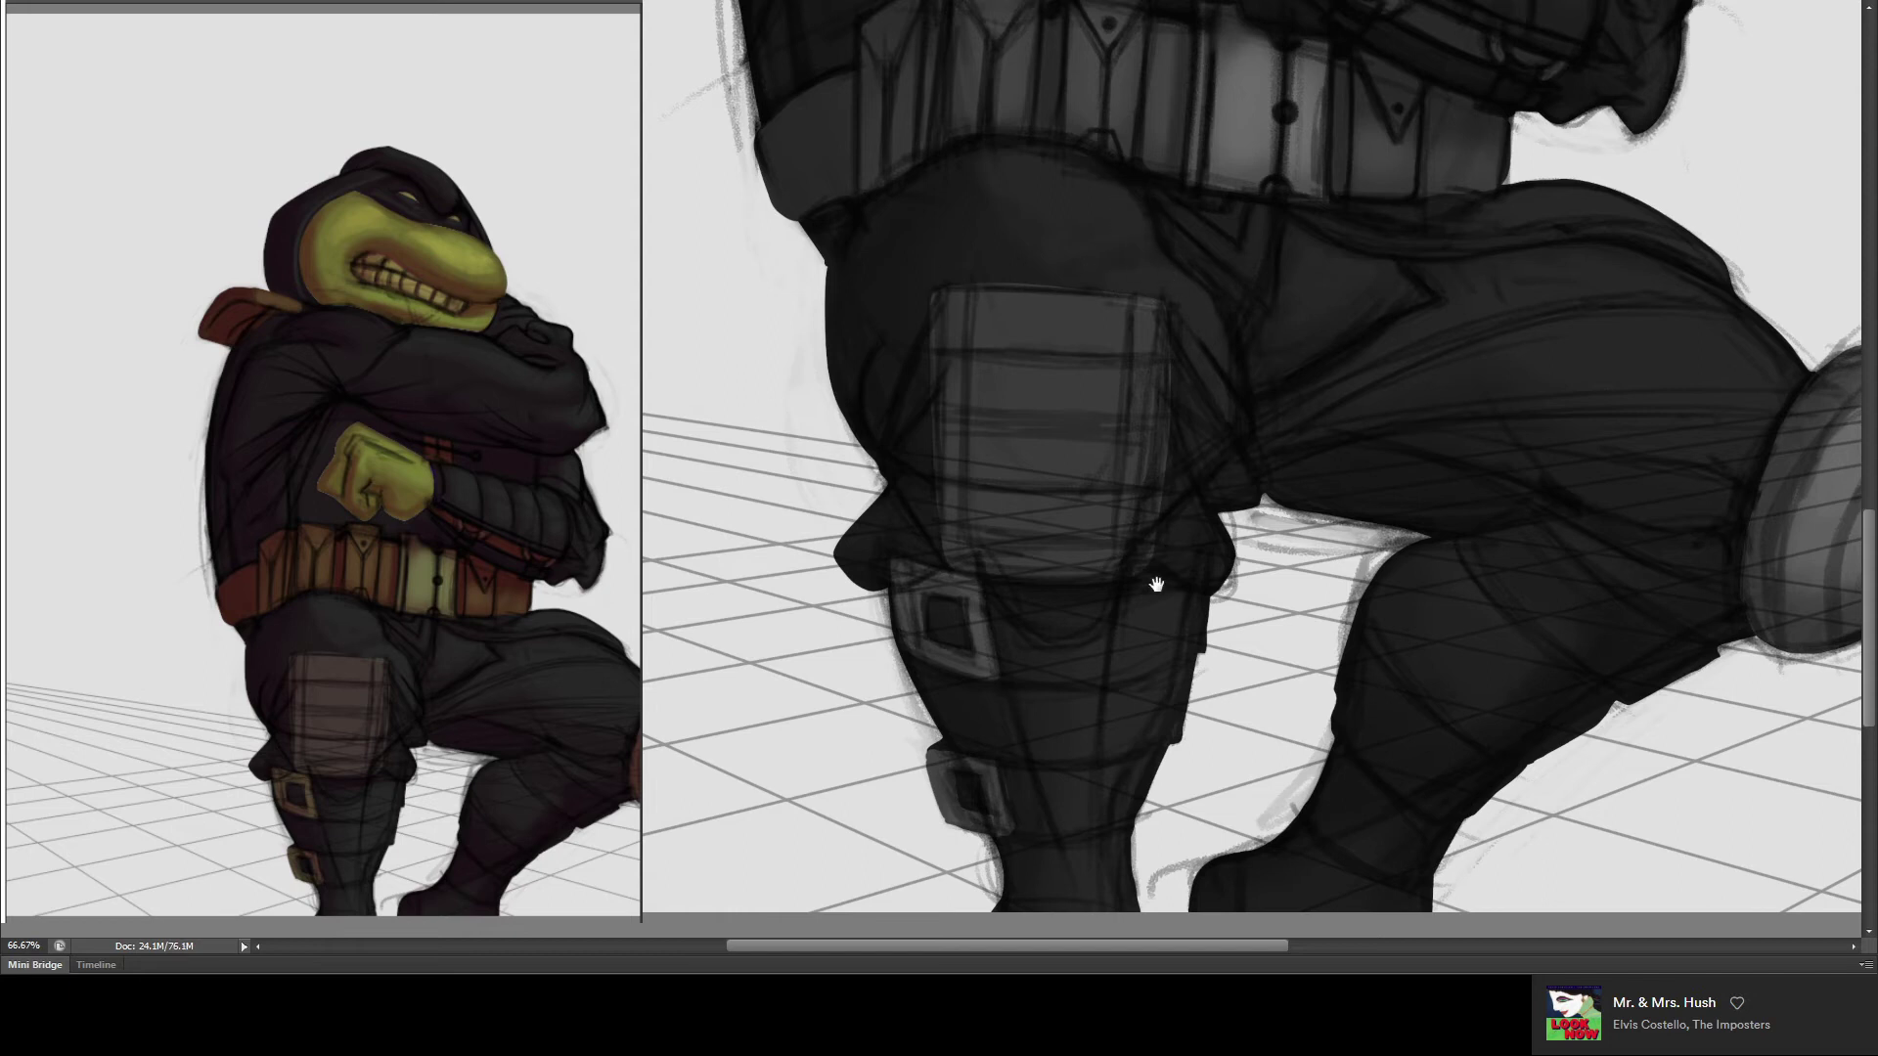
- Softly shade the lower shin and smooth the leg's edge against the floor
drag(1168, 261, 1011, 520)
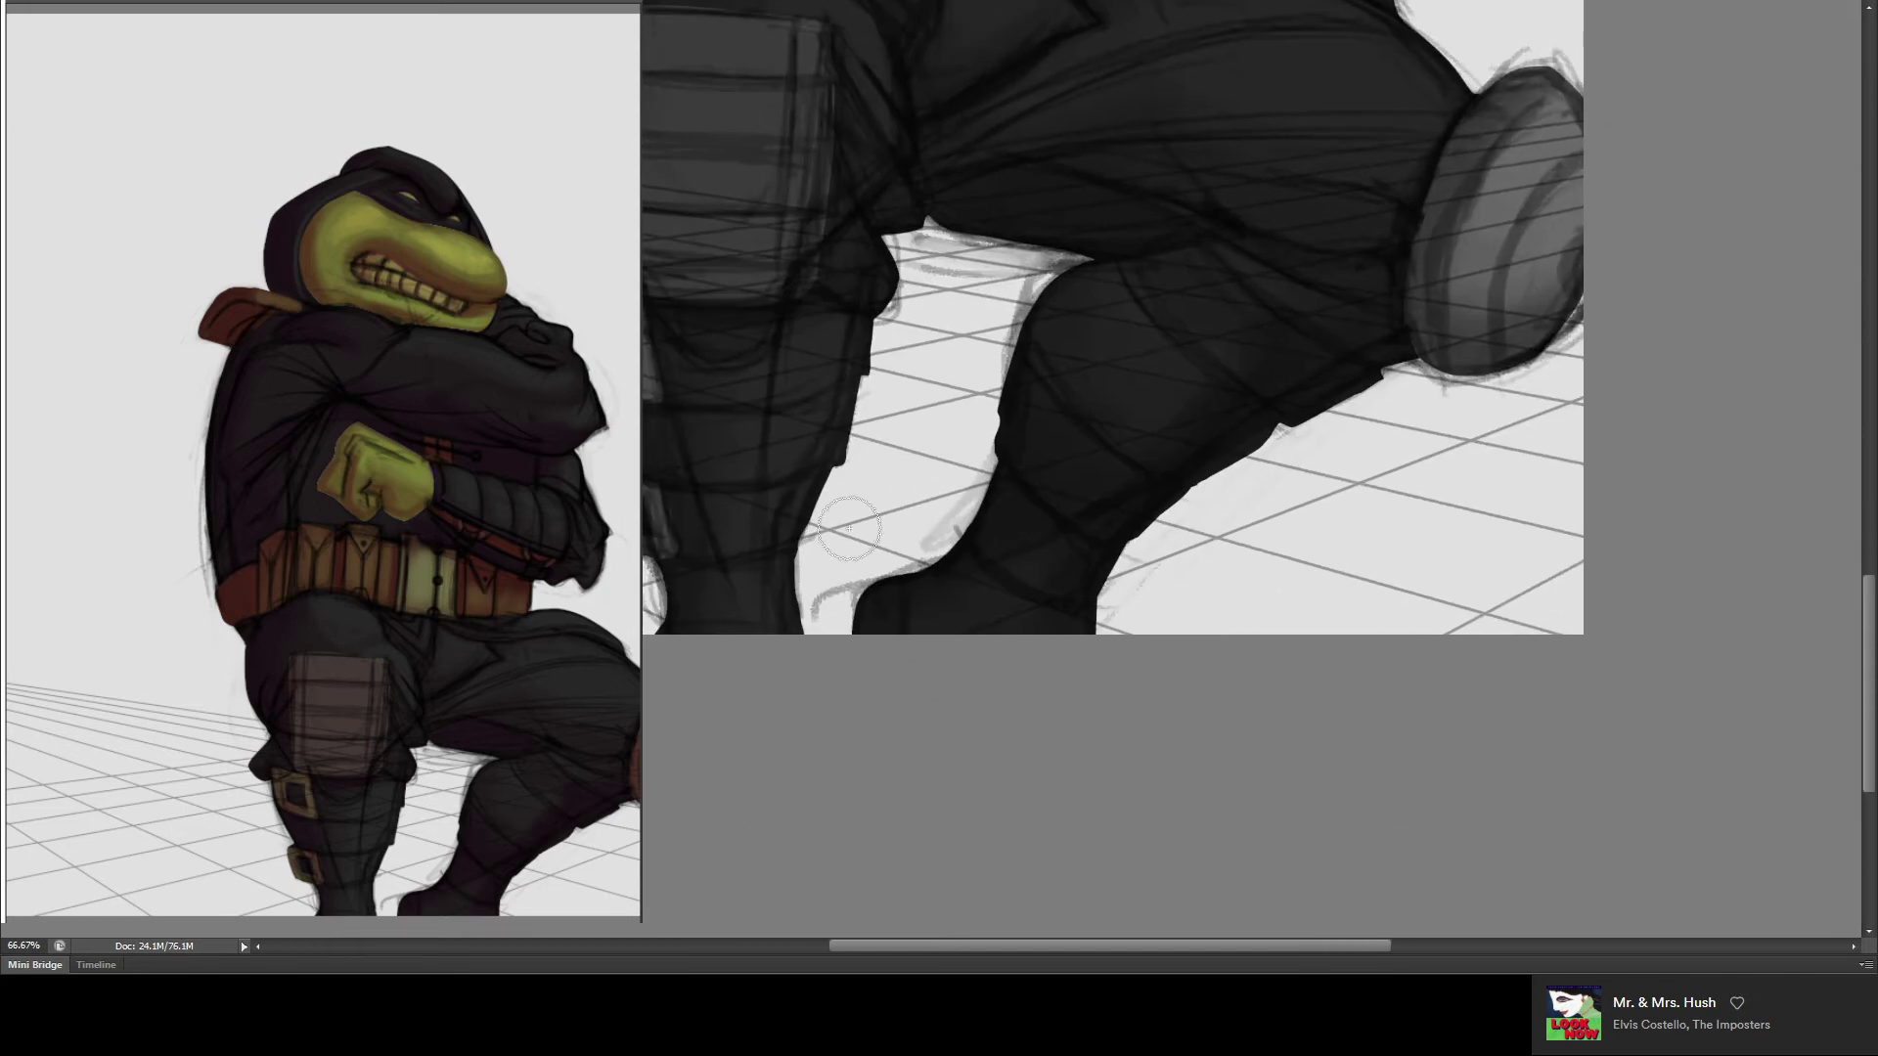
mouse_move(776, 599)
mouse_down()
mouse_move(690, 620)
mouse_move(724, 596)
mouse_up()
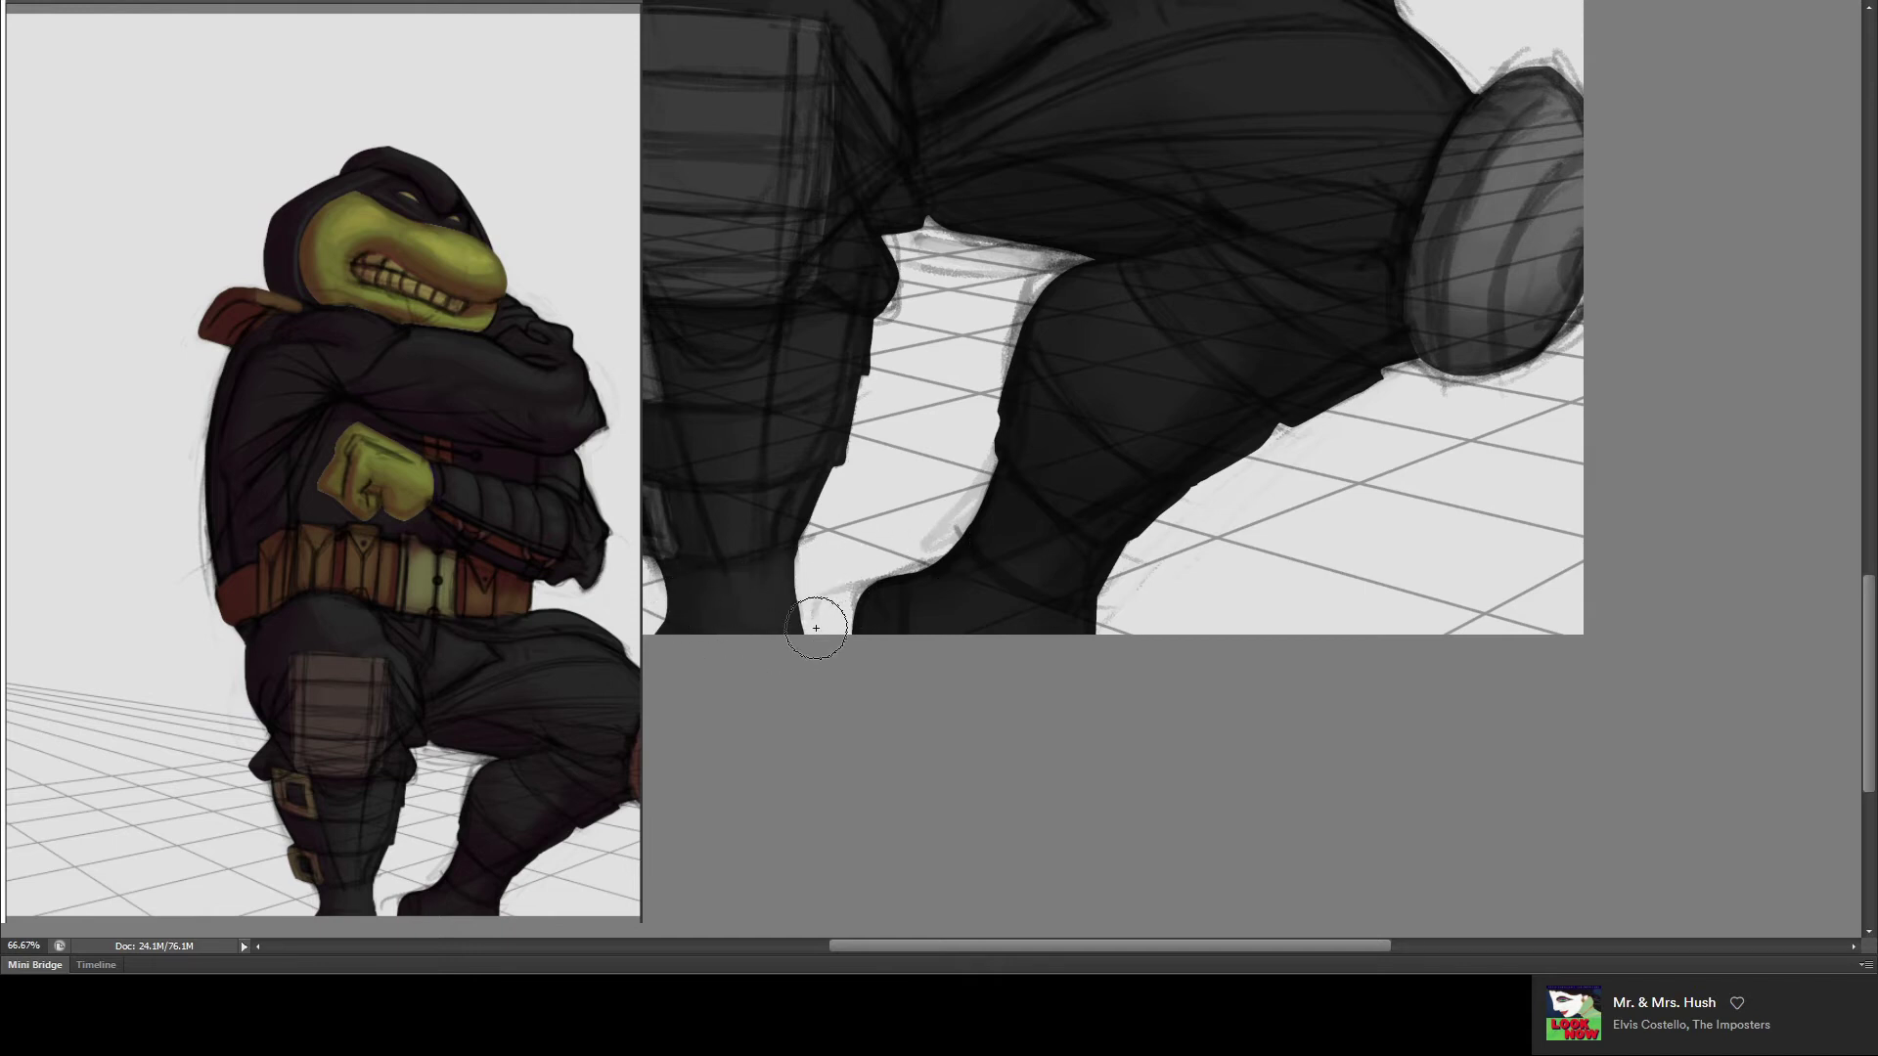
drag(929, 540, 838, 580)
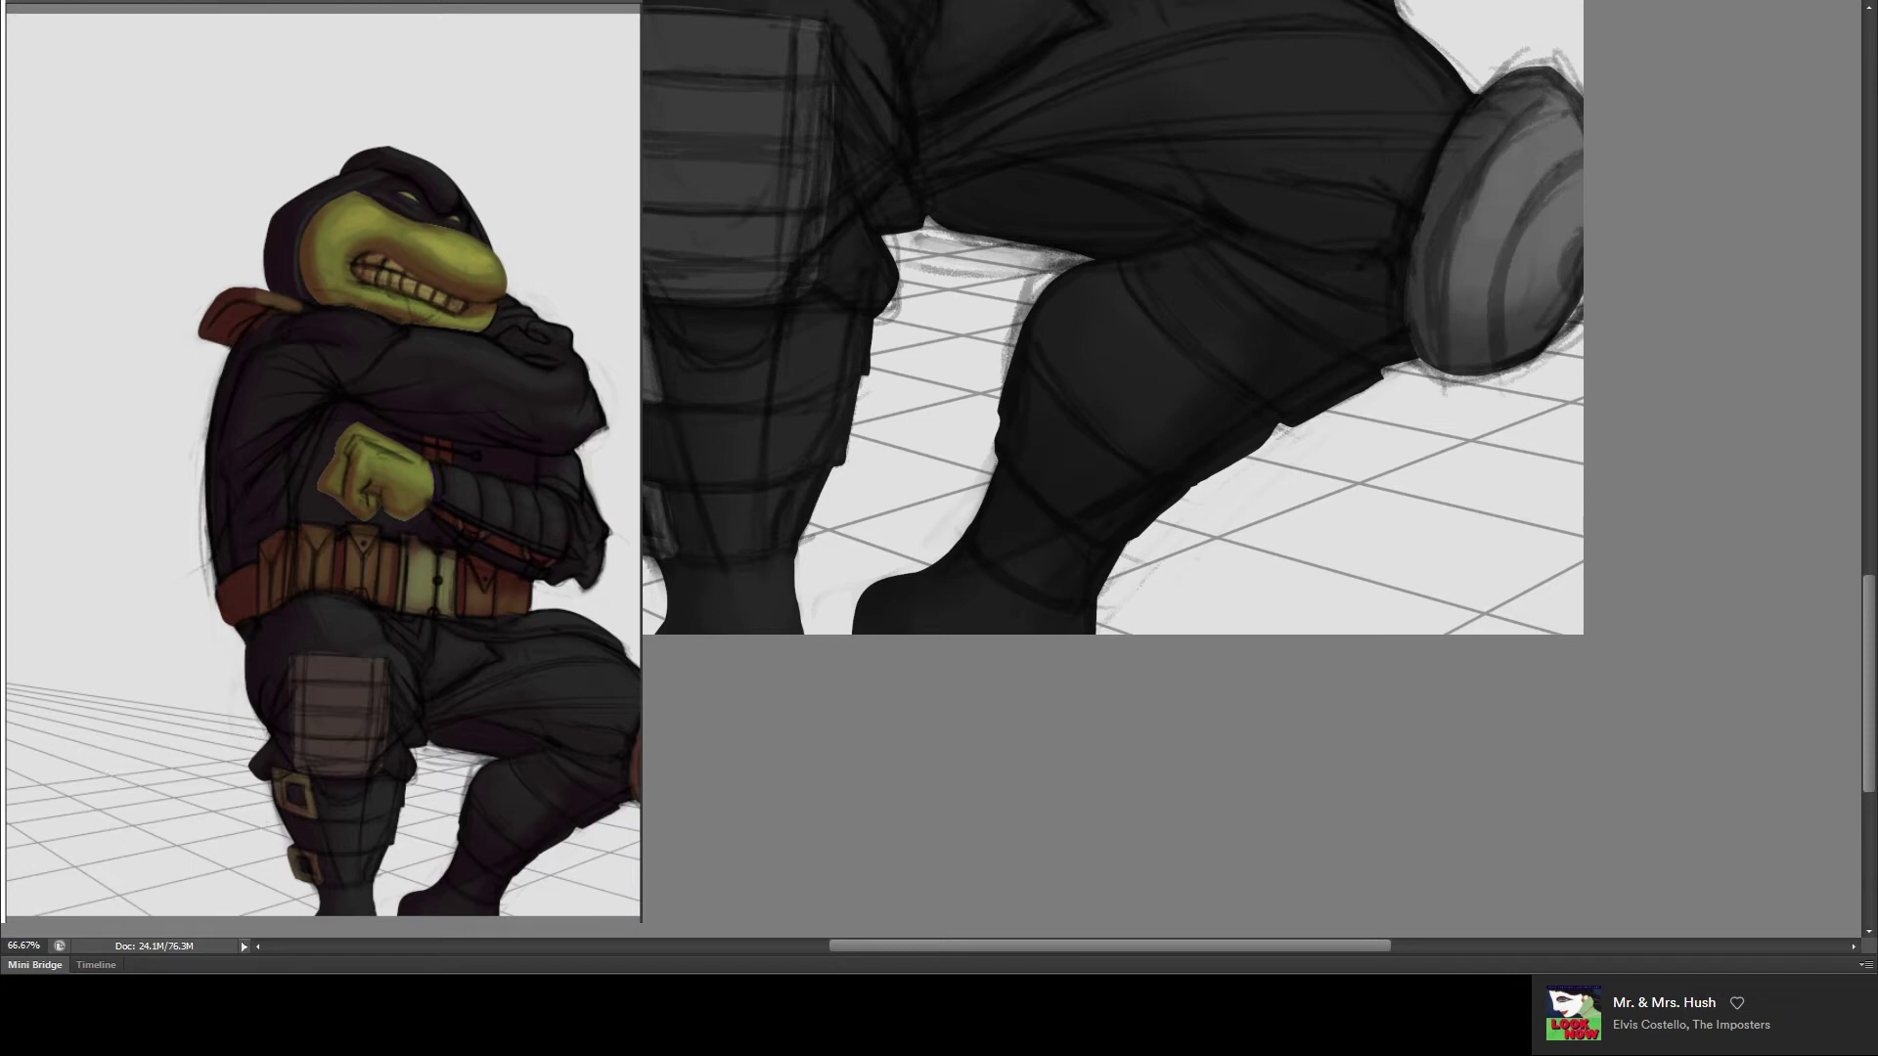
- Flip the canvas horizontally and zoom in on the turtle's face
key(v)
key(ctrl+h)
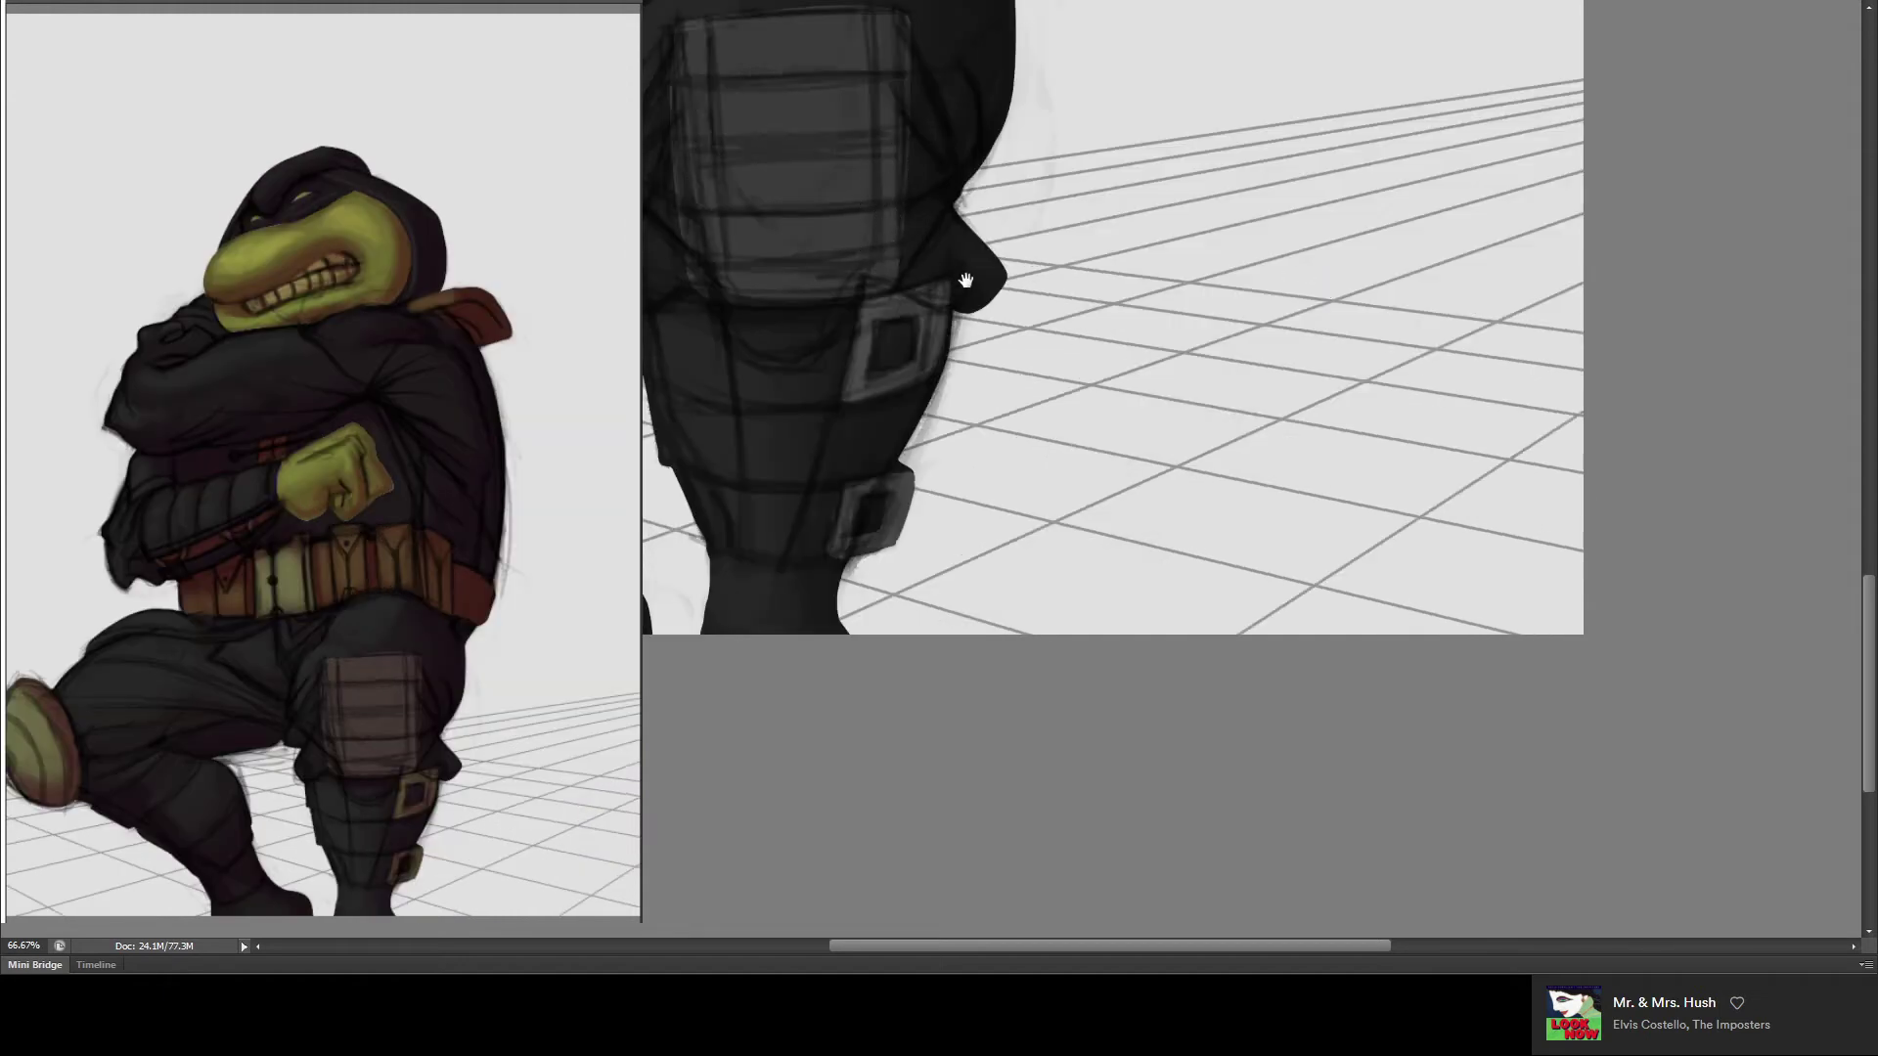
drag(997, 285, 1073, 339)
scroll(993, 244, up, 5)
scroll(991, 243, up, 5)
scroll(1002, 372, up, 5)
scroll(968, 393, up, 2)
drag(962, 396, 946, 405)
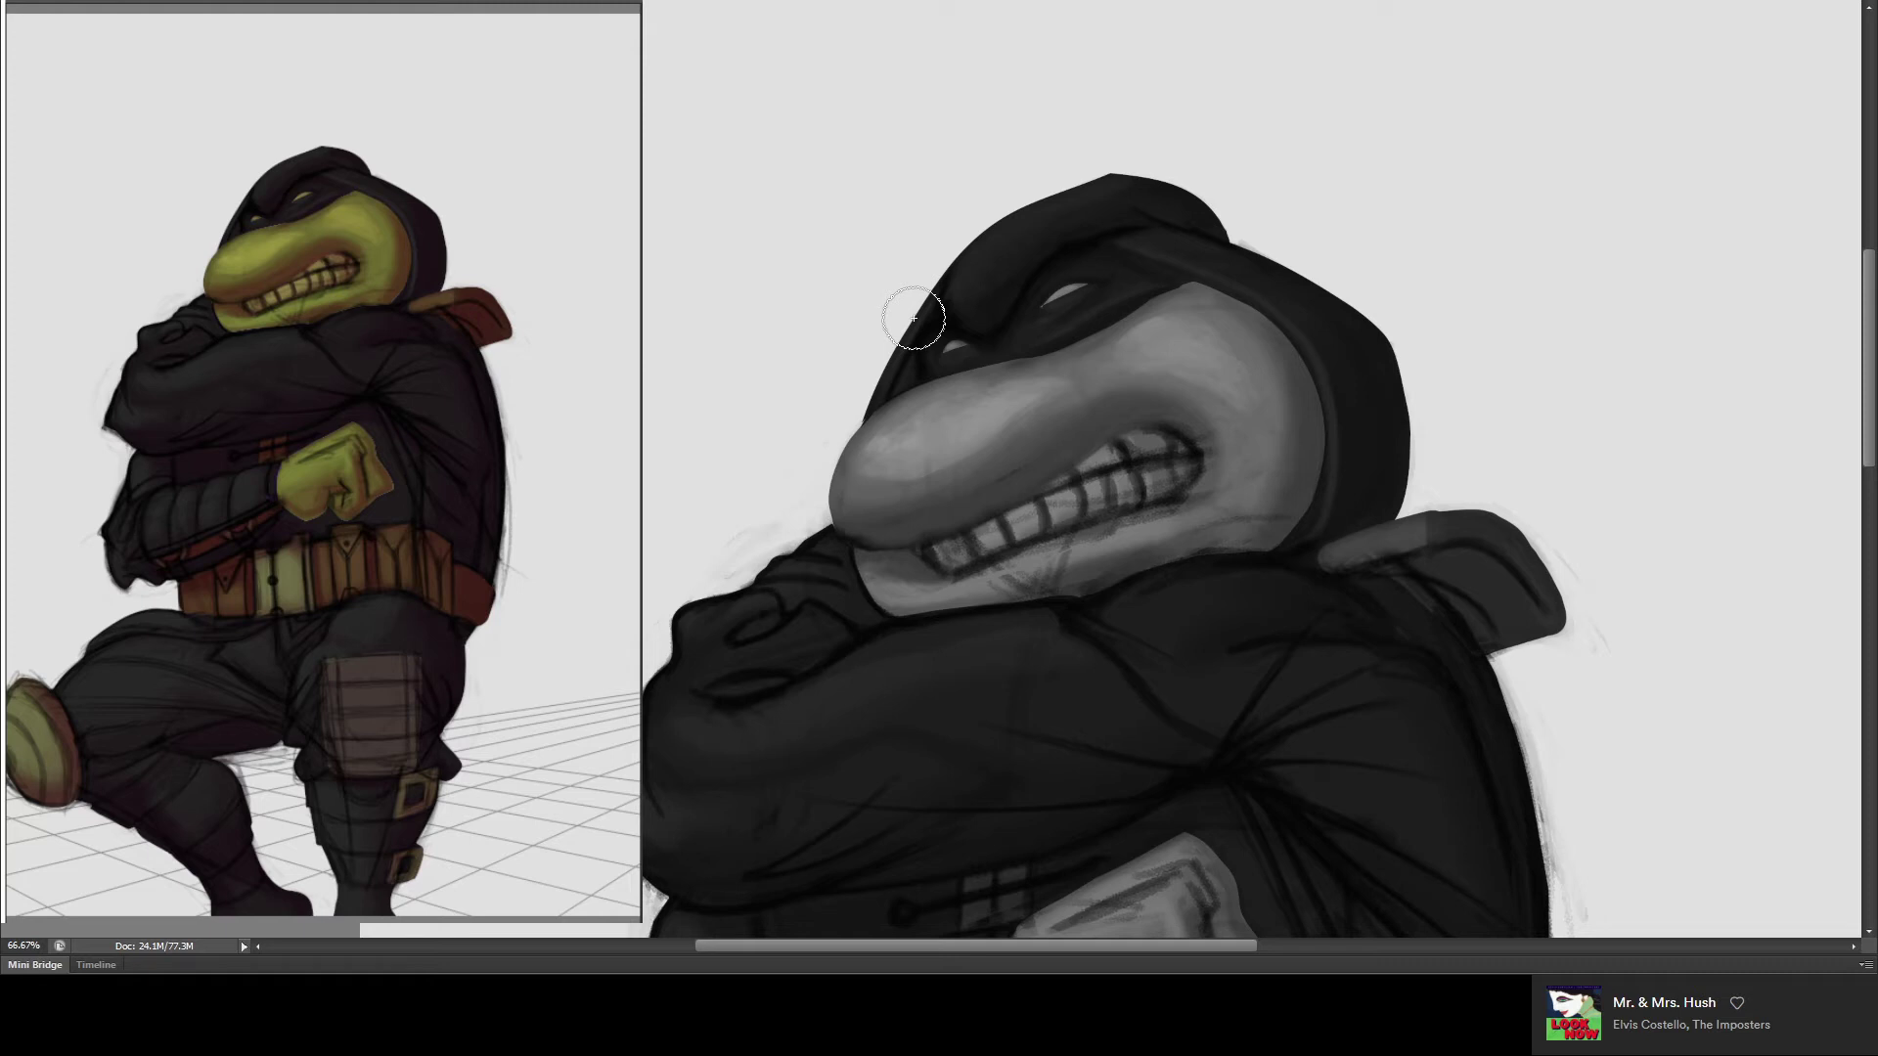
- Narrow the eye slit into a thin crescent and darken the shading above the upper teeth
drag(1071, 299, 1036, 293)
drag(966, 510, 927, 349)
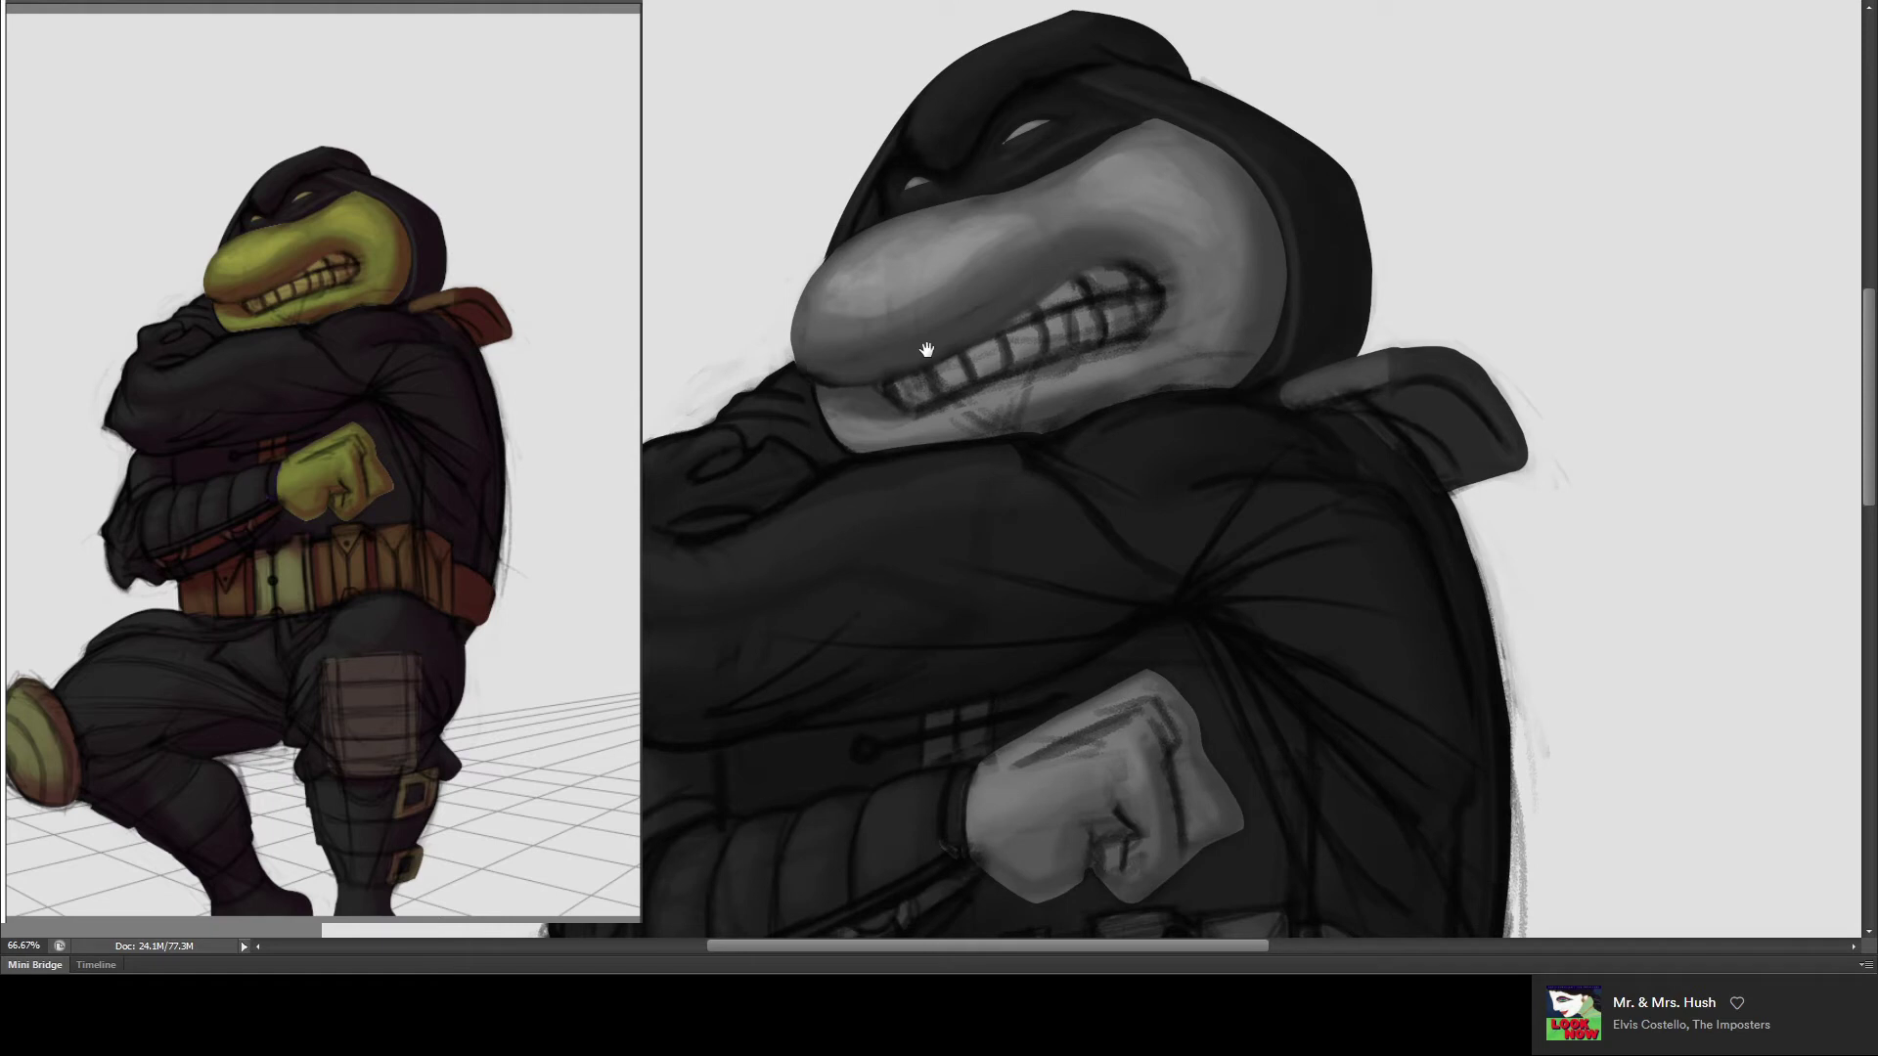
drag(926, 349, 937, 381)
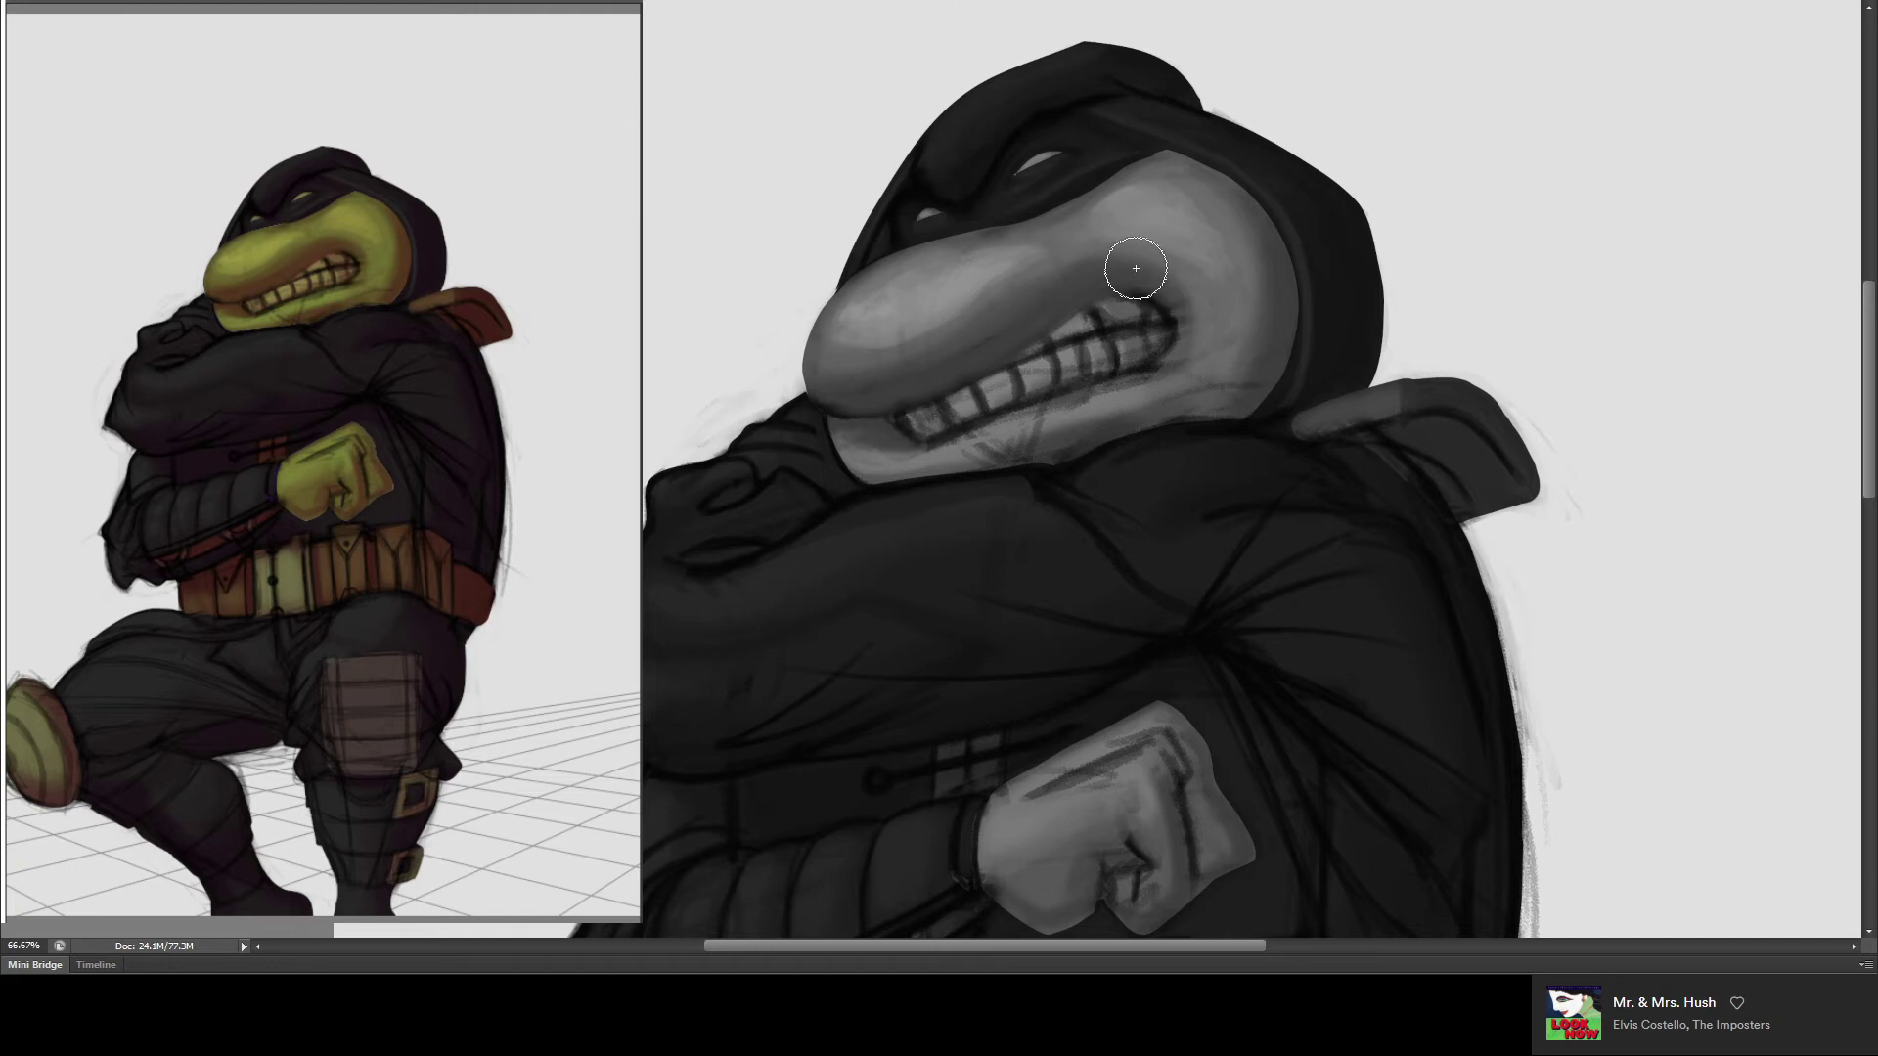
mouse_move(1123, 261)
mouse_down()
mouse_move(1111, 314)
mouse_move(1161, 314)
mouse_move(913, 436)
mouse_move(1081, 428)
mouse_move(1219, 323)
mouse_up()
key(bracketleft)
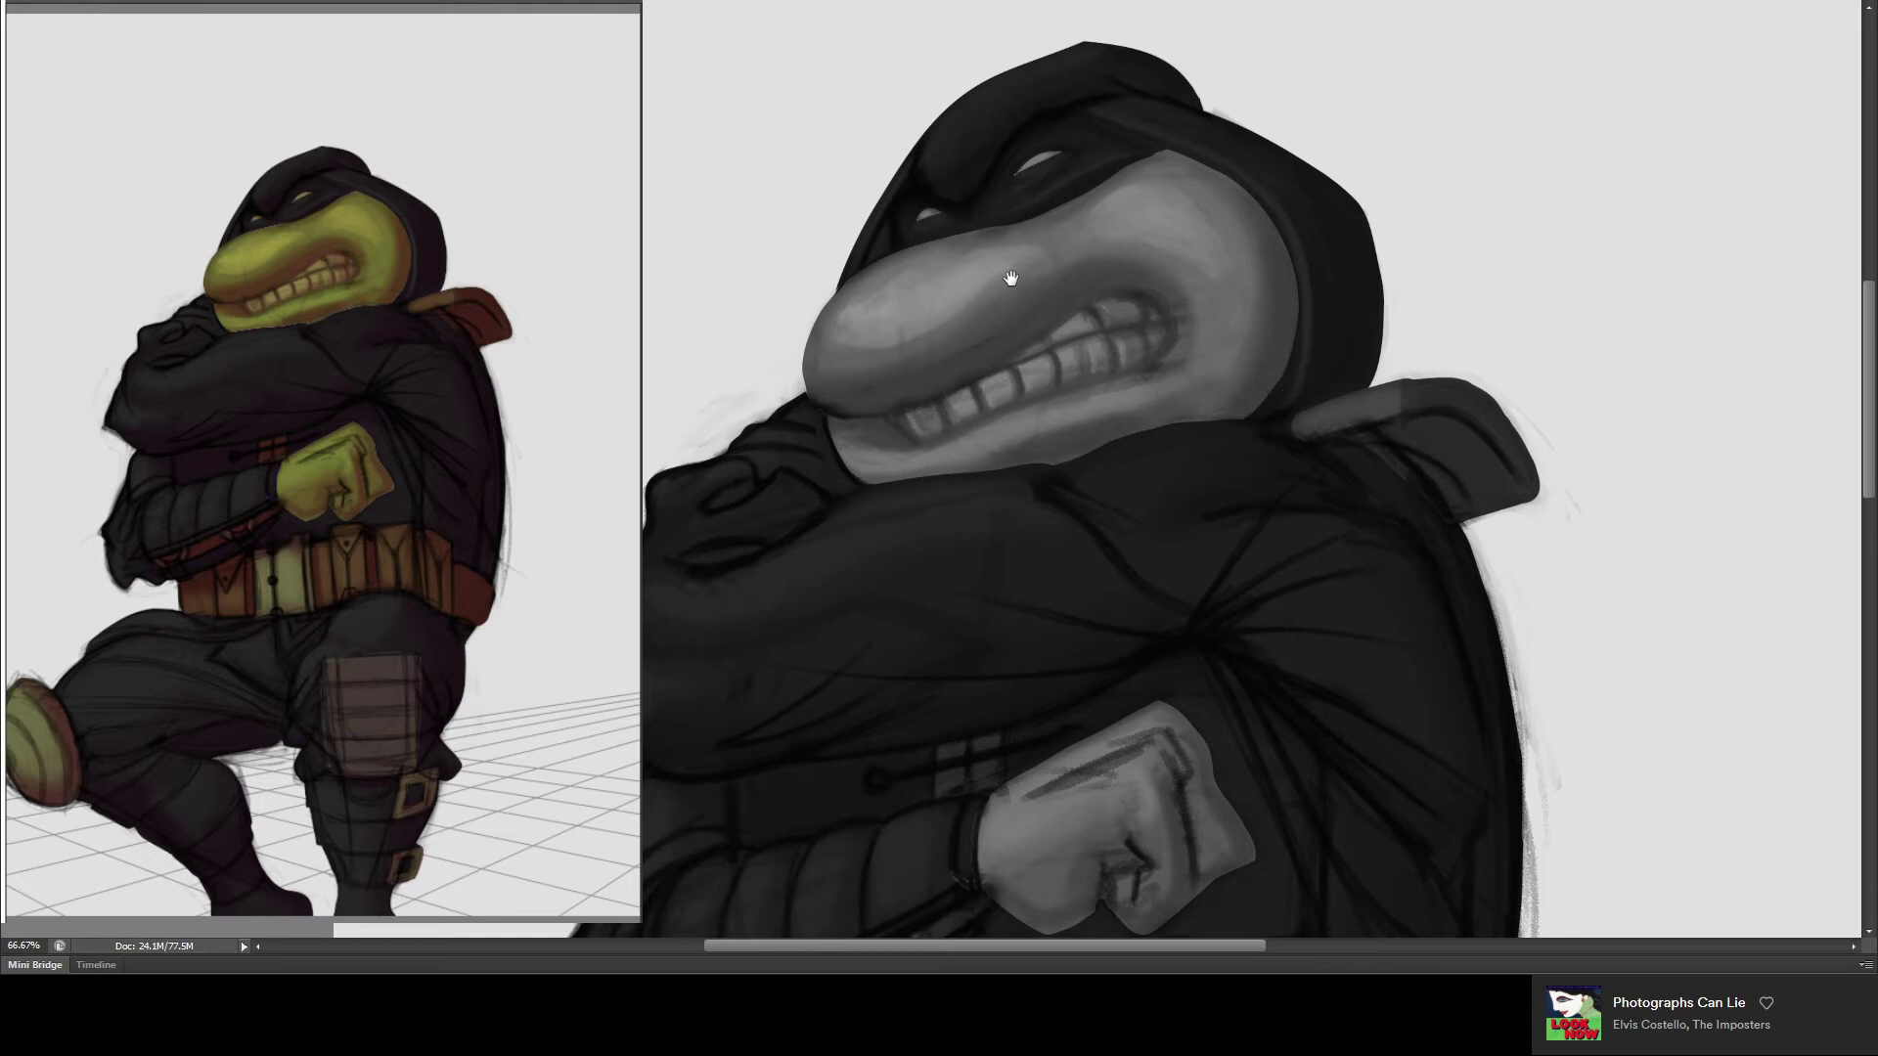
drag(1020, 420, 1163, 238)
- Smooth and lighten the sleeve edge, round its tip, and repaint above the knee
drag(978, 685, 1095, 224)
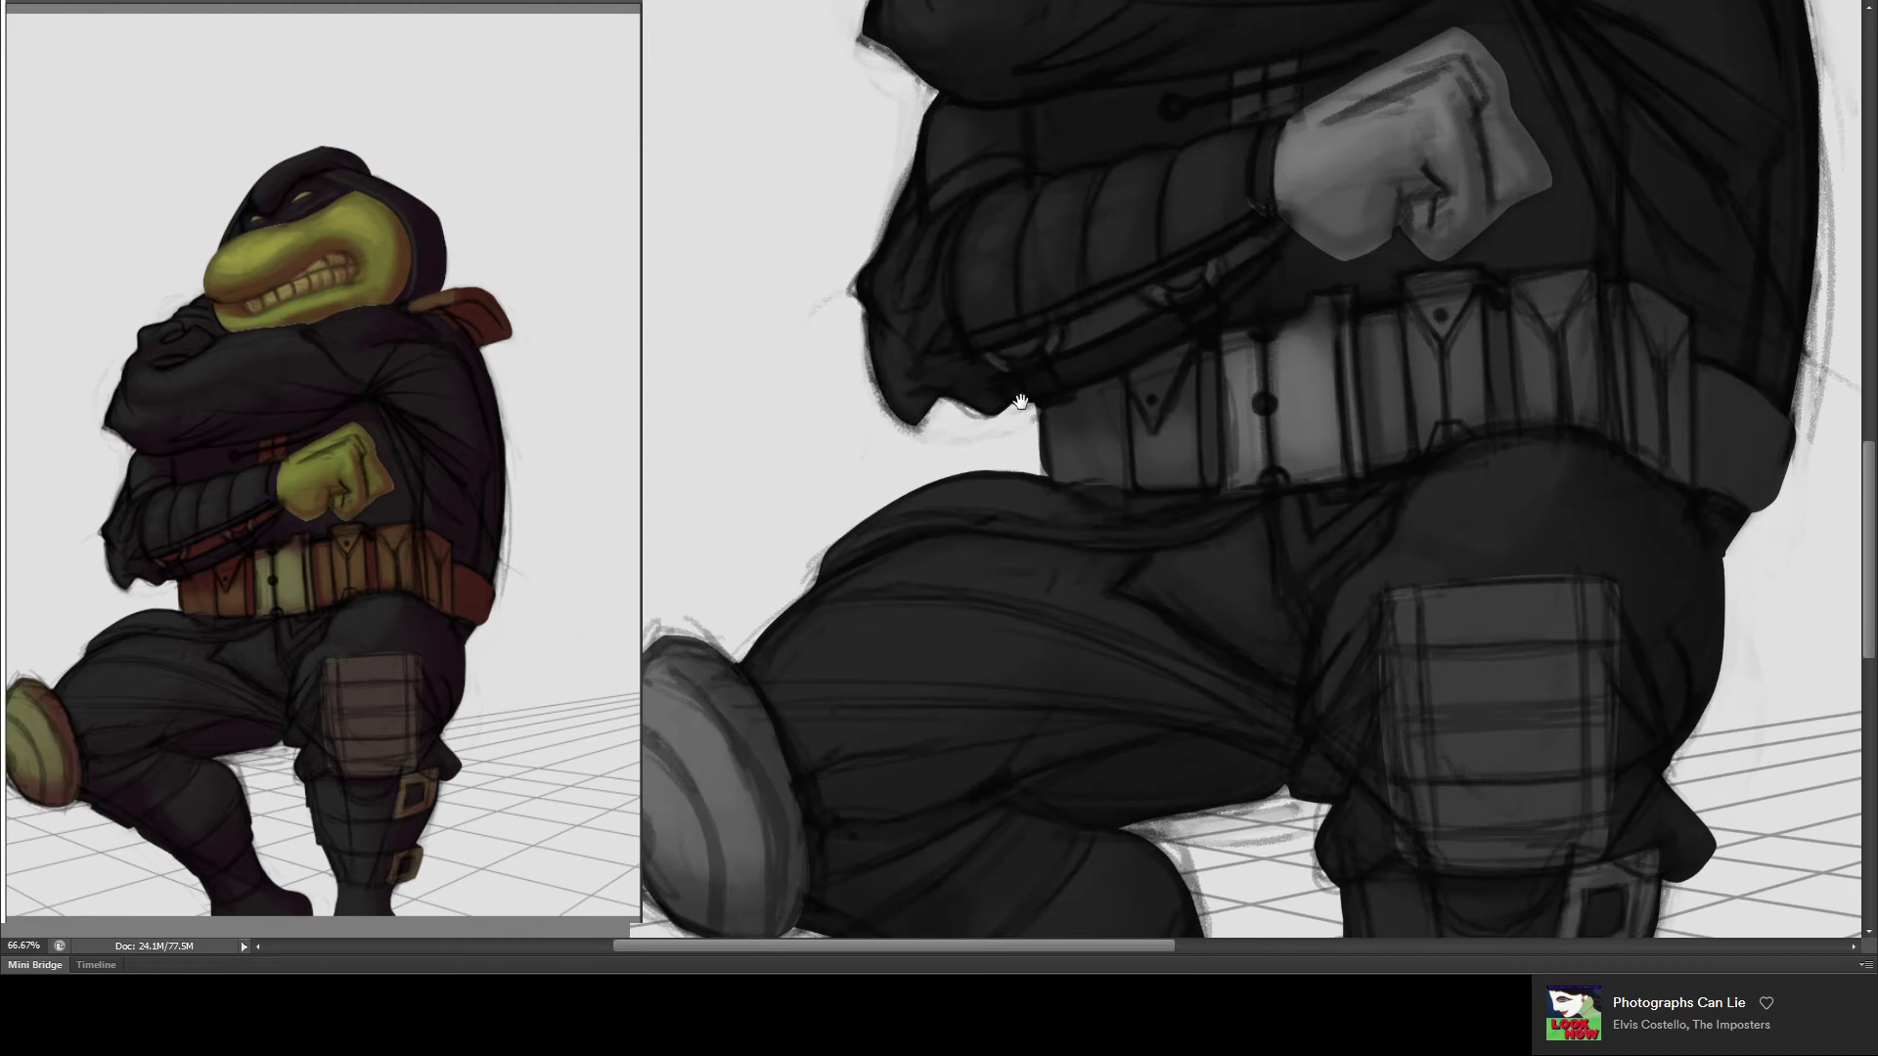
mouse_move(860, 350)
mouse_down()
mouse_move(851, 323)
mouse_move(899, 422)
mouse_move(1002, 426)
mouse_move(929, 435)
mouse_up()
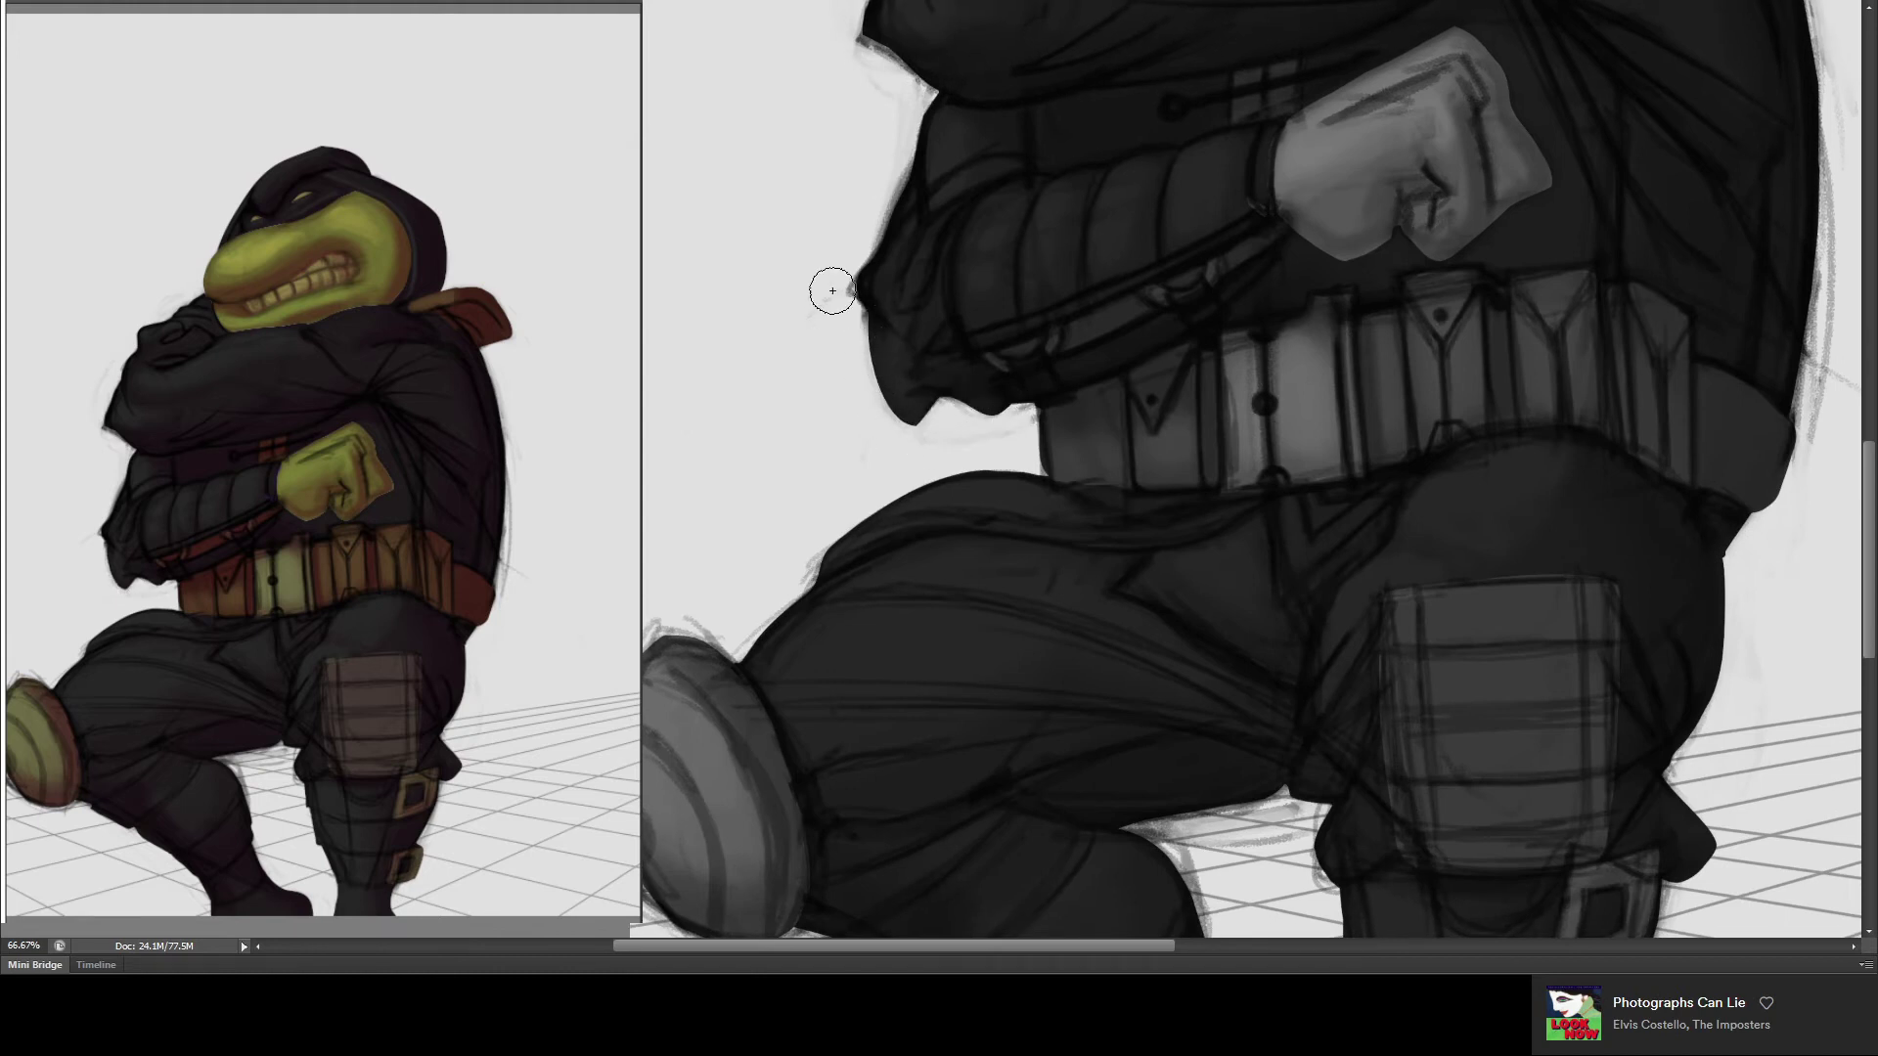
drag(830, 326, 850, 284)
mouse_move(735, 646)
mouse_down()
mouse_move(646, 665)
mouse_move(719, 642)
mouse_move(660, 637)
mouse_up()
drag(901, 407, 916, 420)
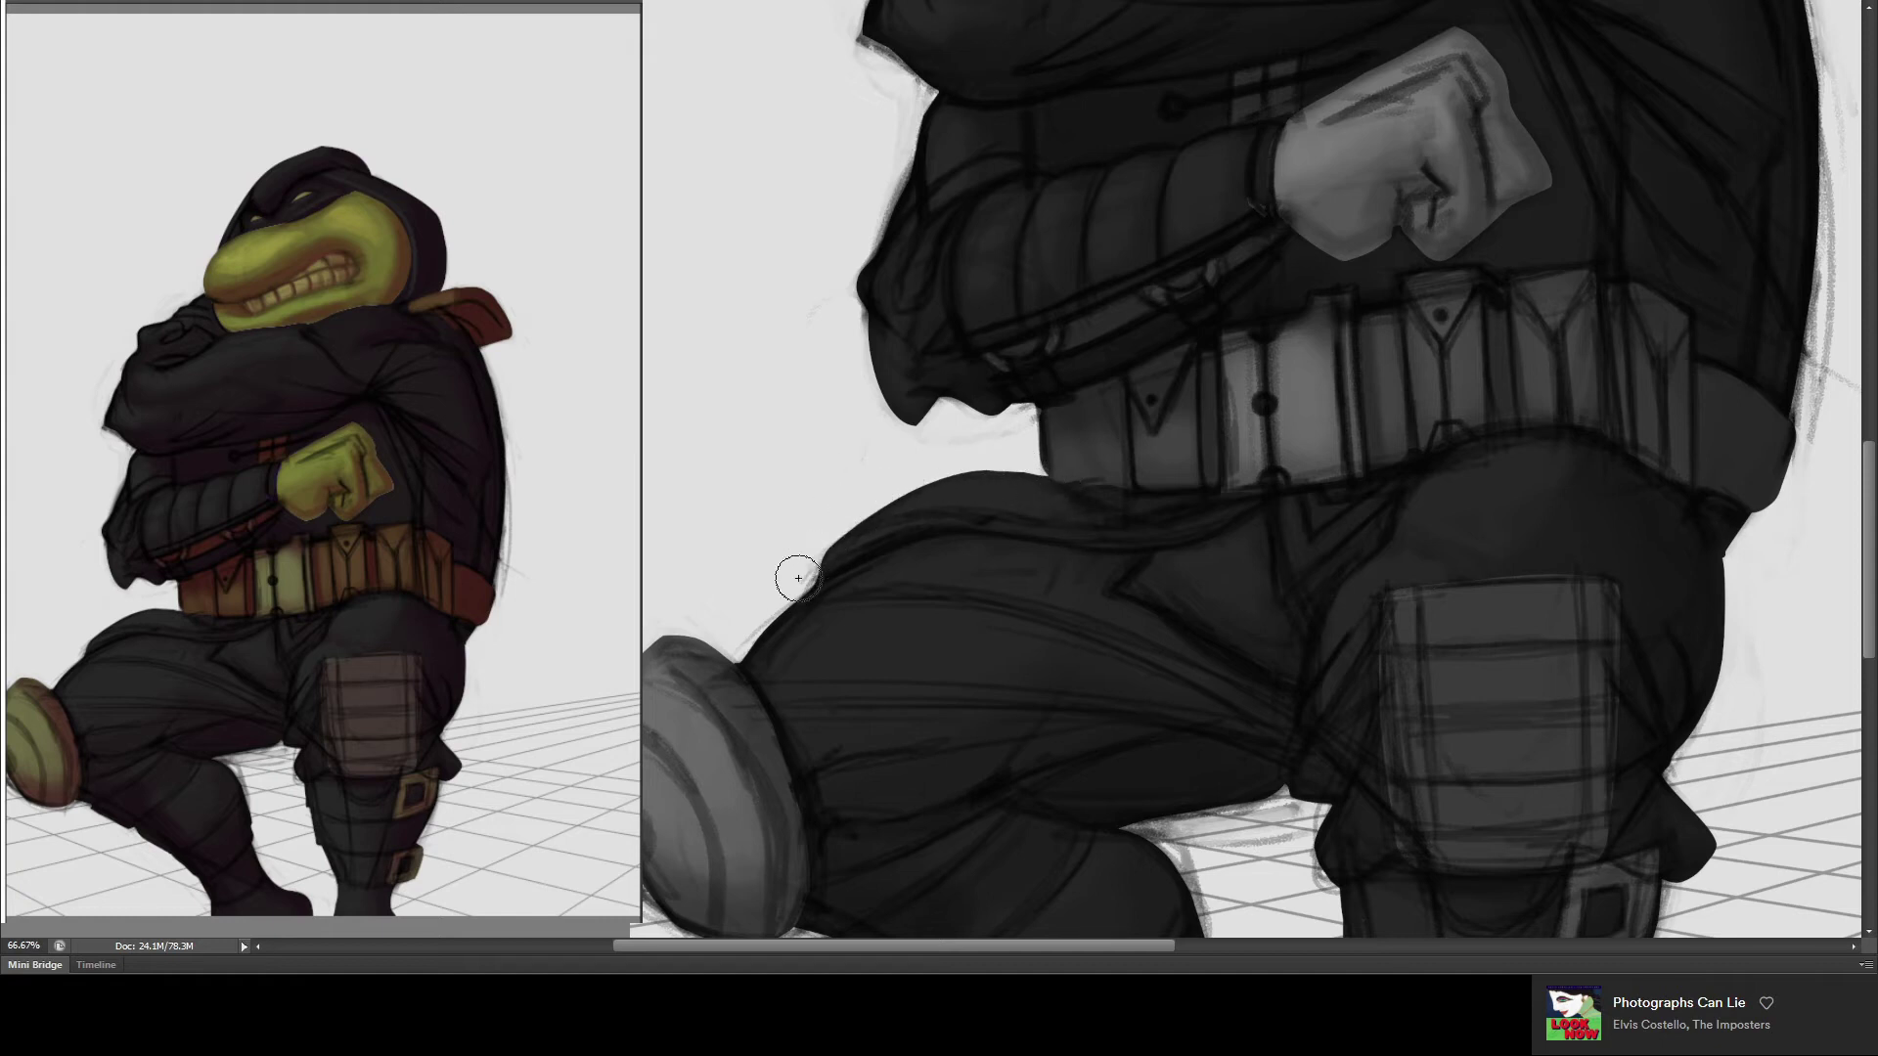
- Repaint the thigh outline, lighten its lower edge, and smooth the area below the knee pocket
drag(794, 584, 745, 637)
scroll(1008, 348, down, 5)
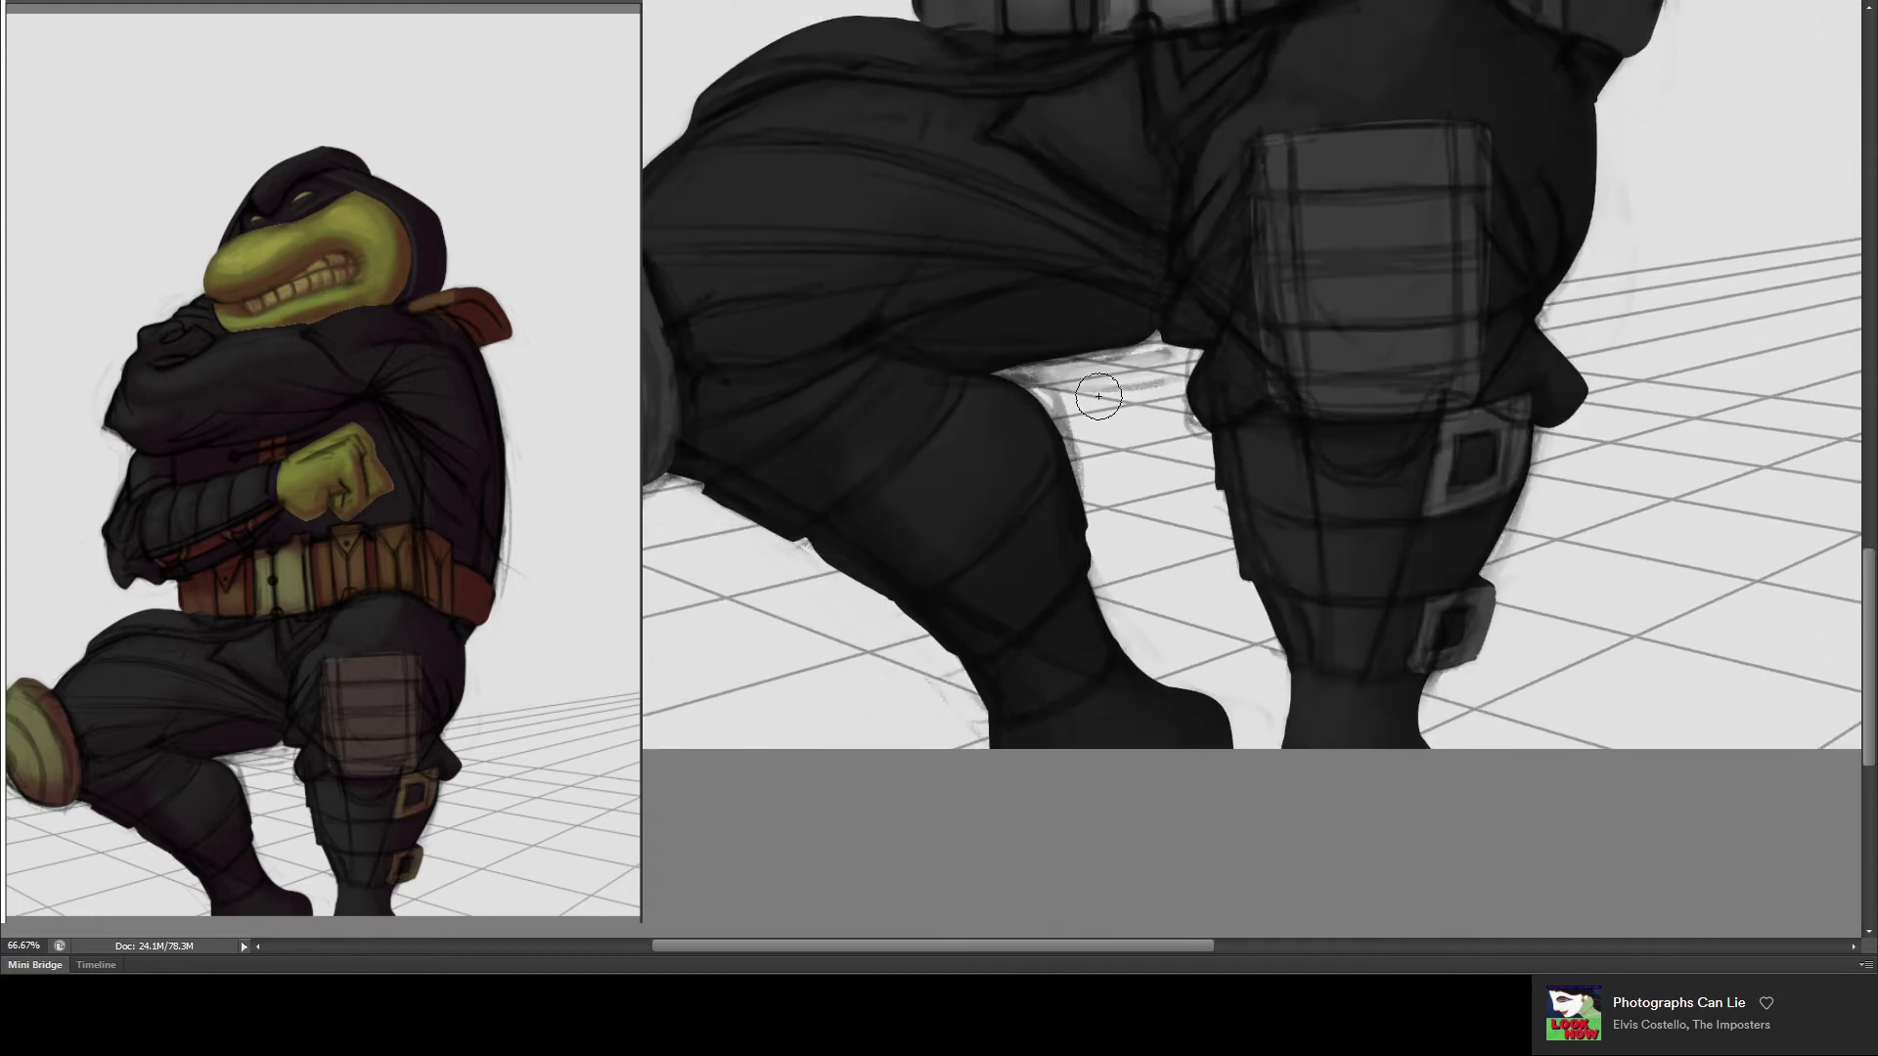
mouse_move(1098, 396)
mouse_down()
mouse_move(1029, 361)
mouse_move(1052, 343)
mouse_move(1158, 364)
mouse_up()
drag(1176, 434, 1172, 400)
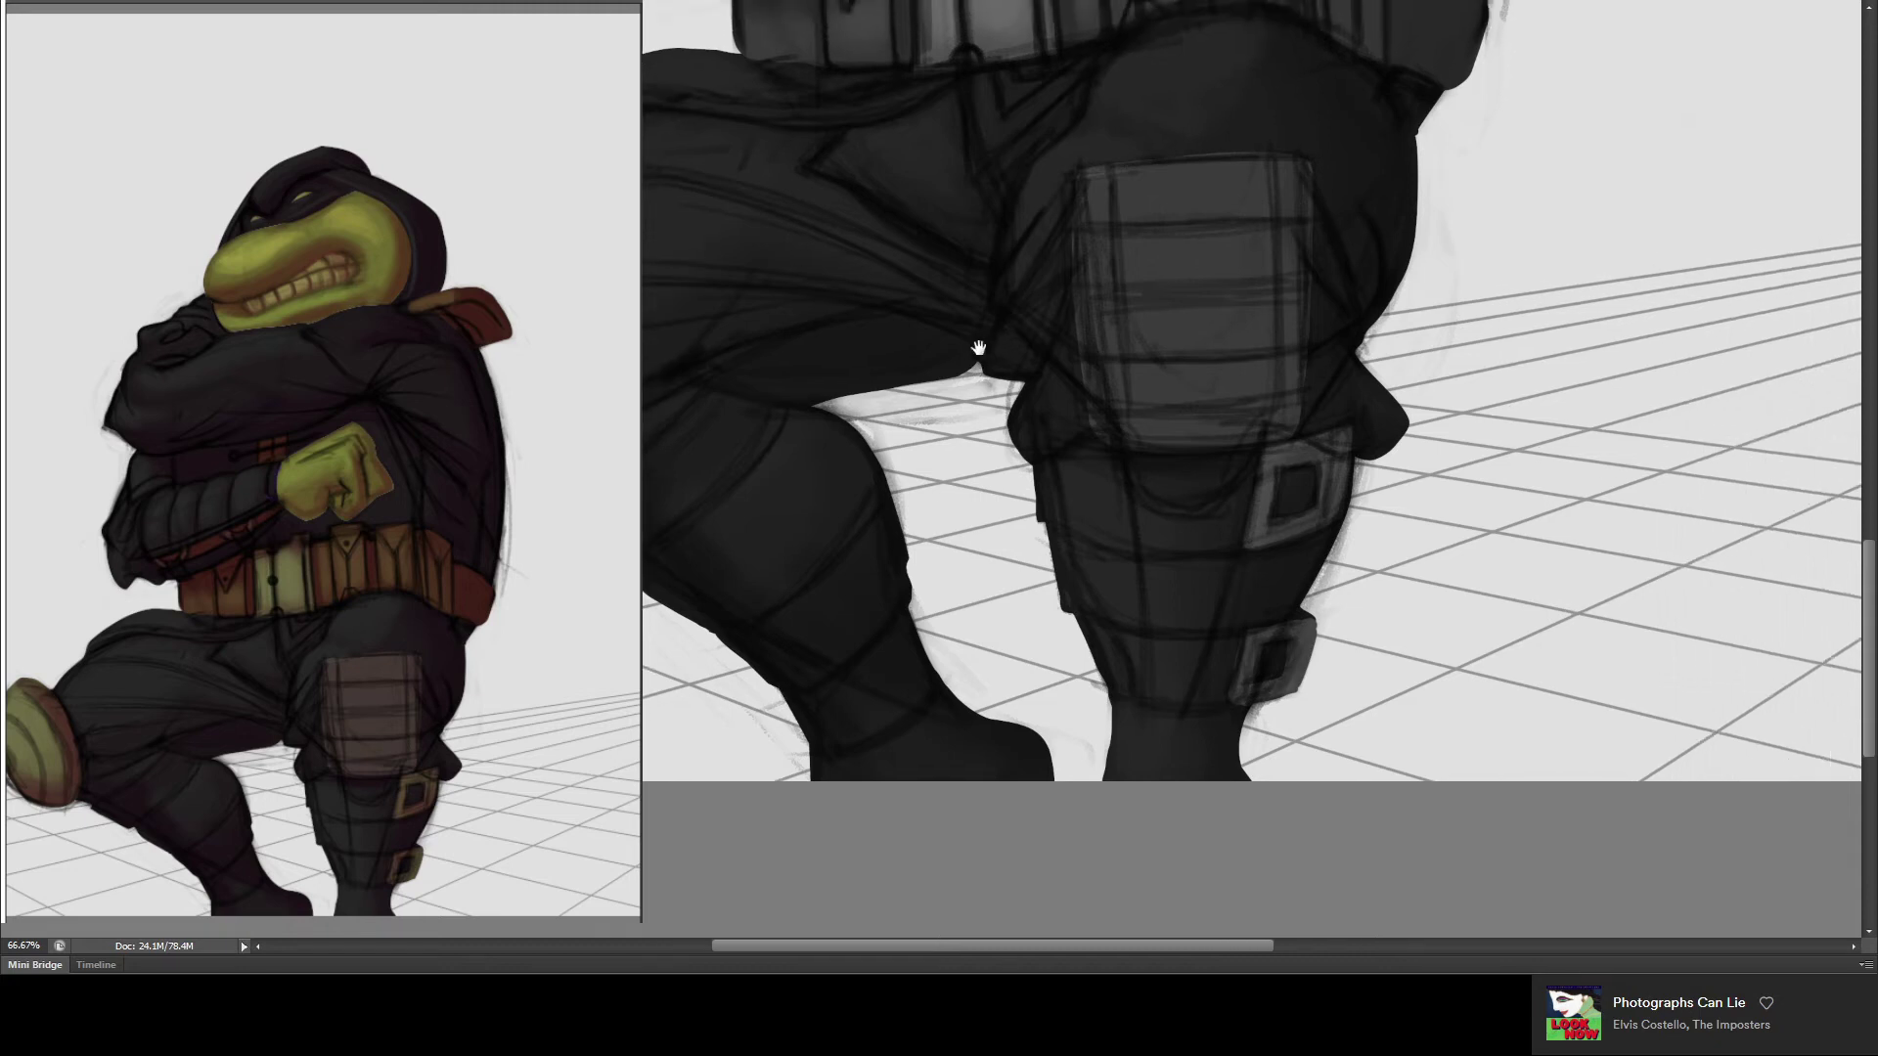
drag(1152, 311, 774, 305)
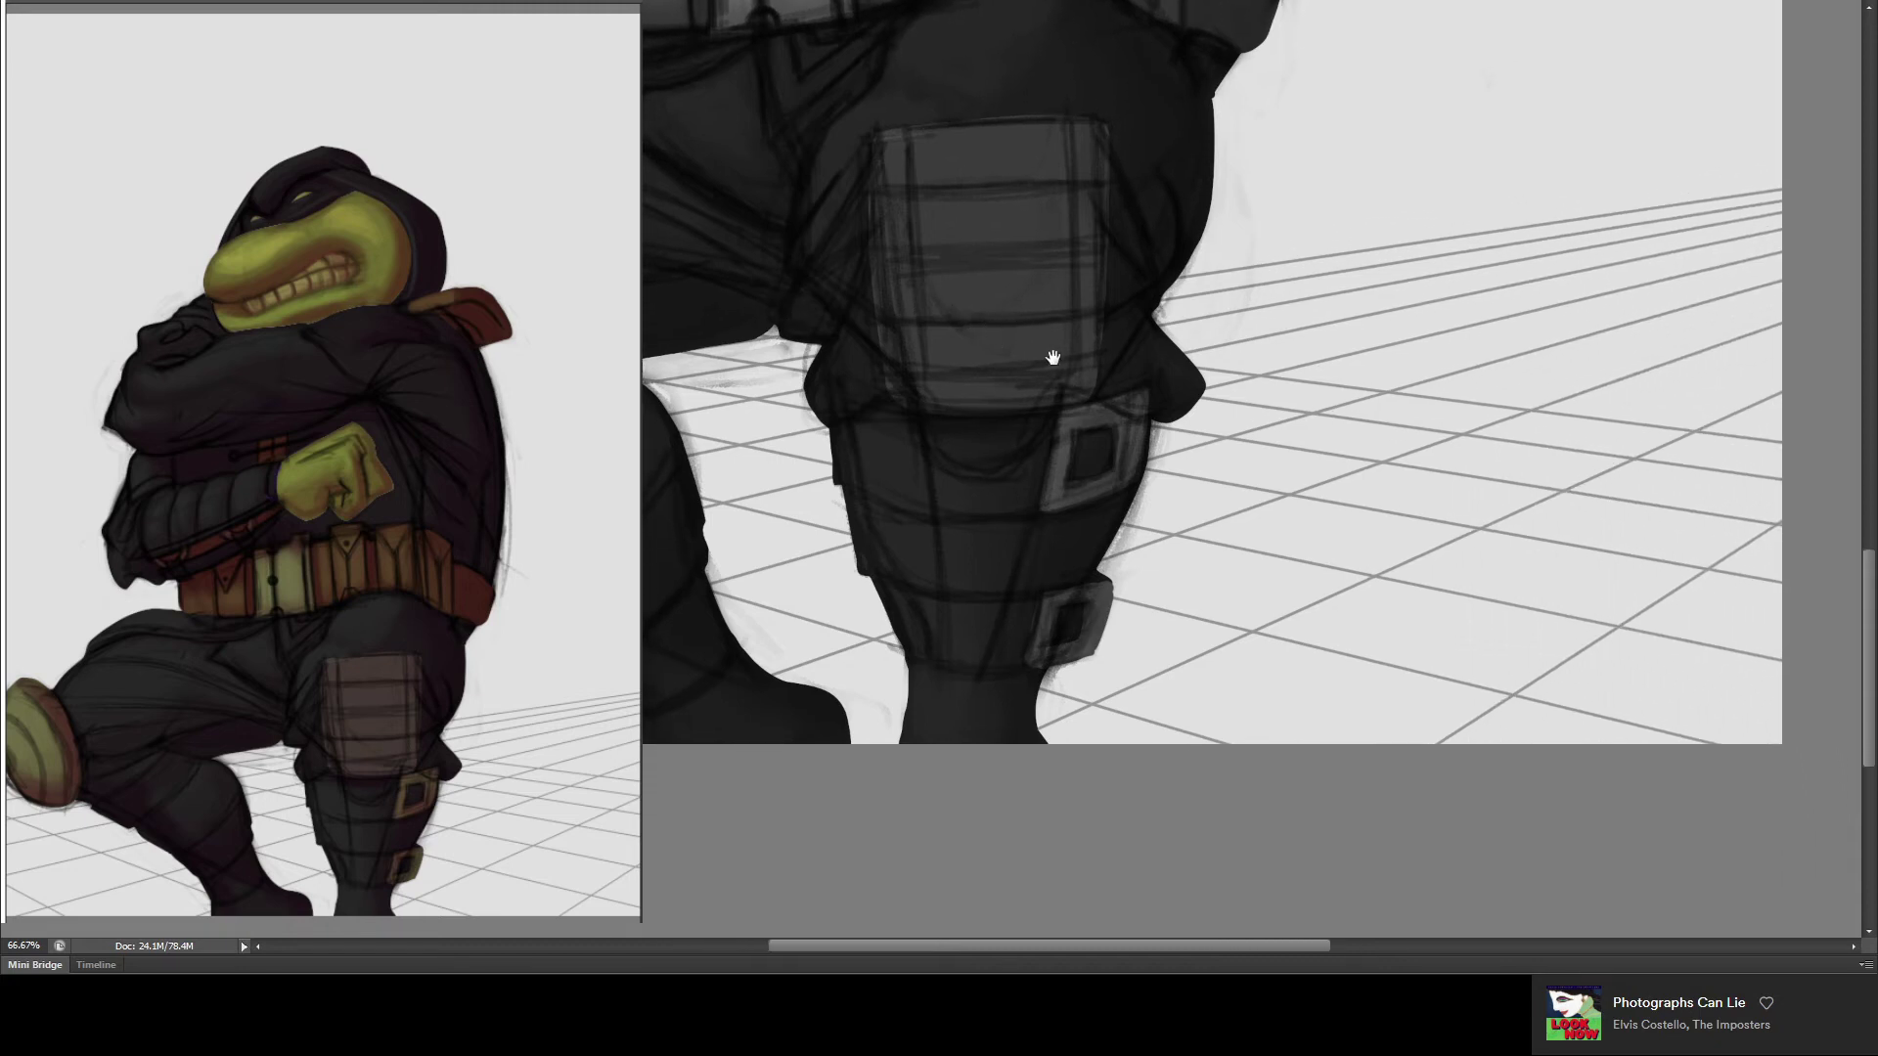
mouse_move(939, 398)
mouse_down()
mouse_move(1023, 444)
mouse_move(943, 440)
mouse_up()
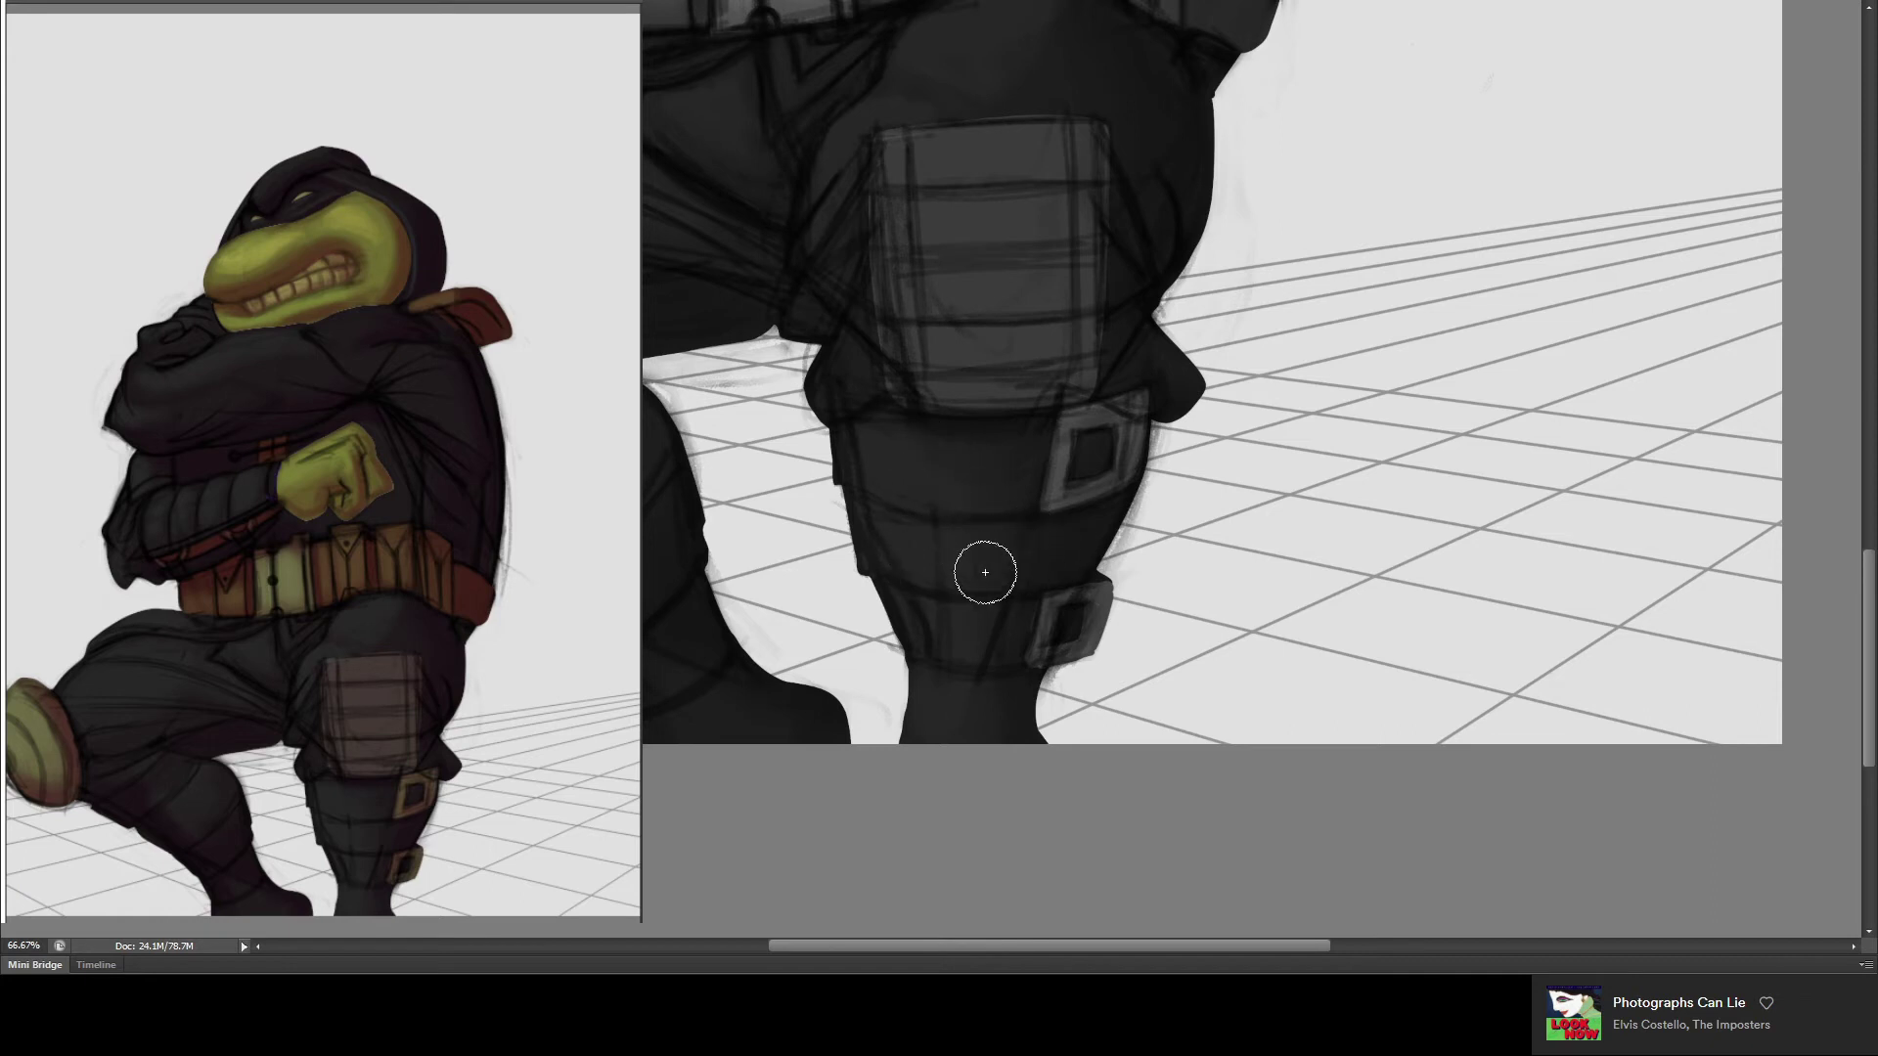
- Try painting over the lower shin buckle, then undo it to keep the original
drag(968, 620, 1077, 620)
key(ctrl+z)
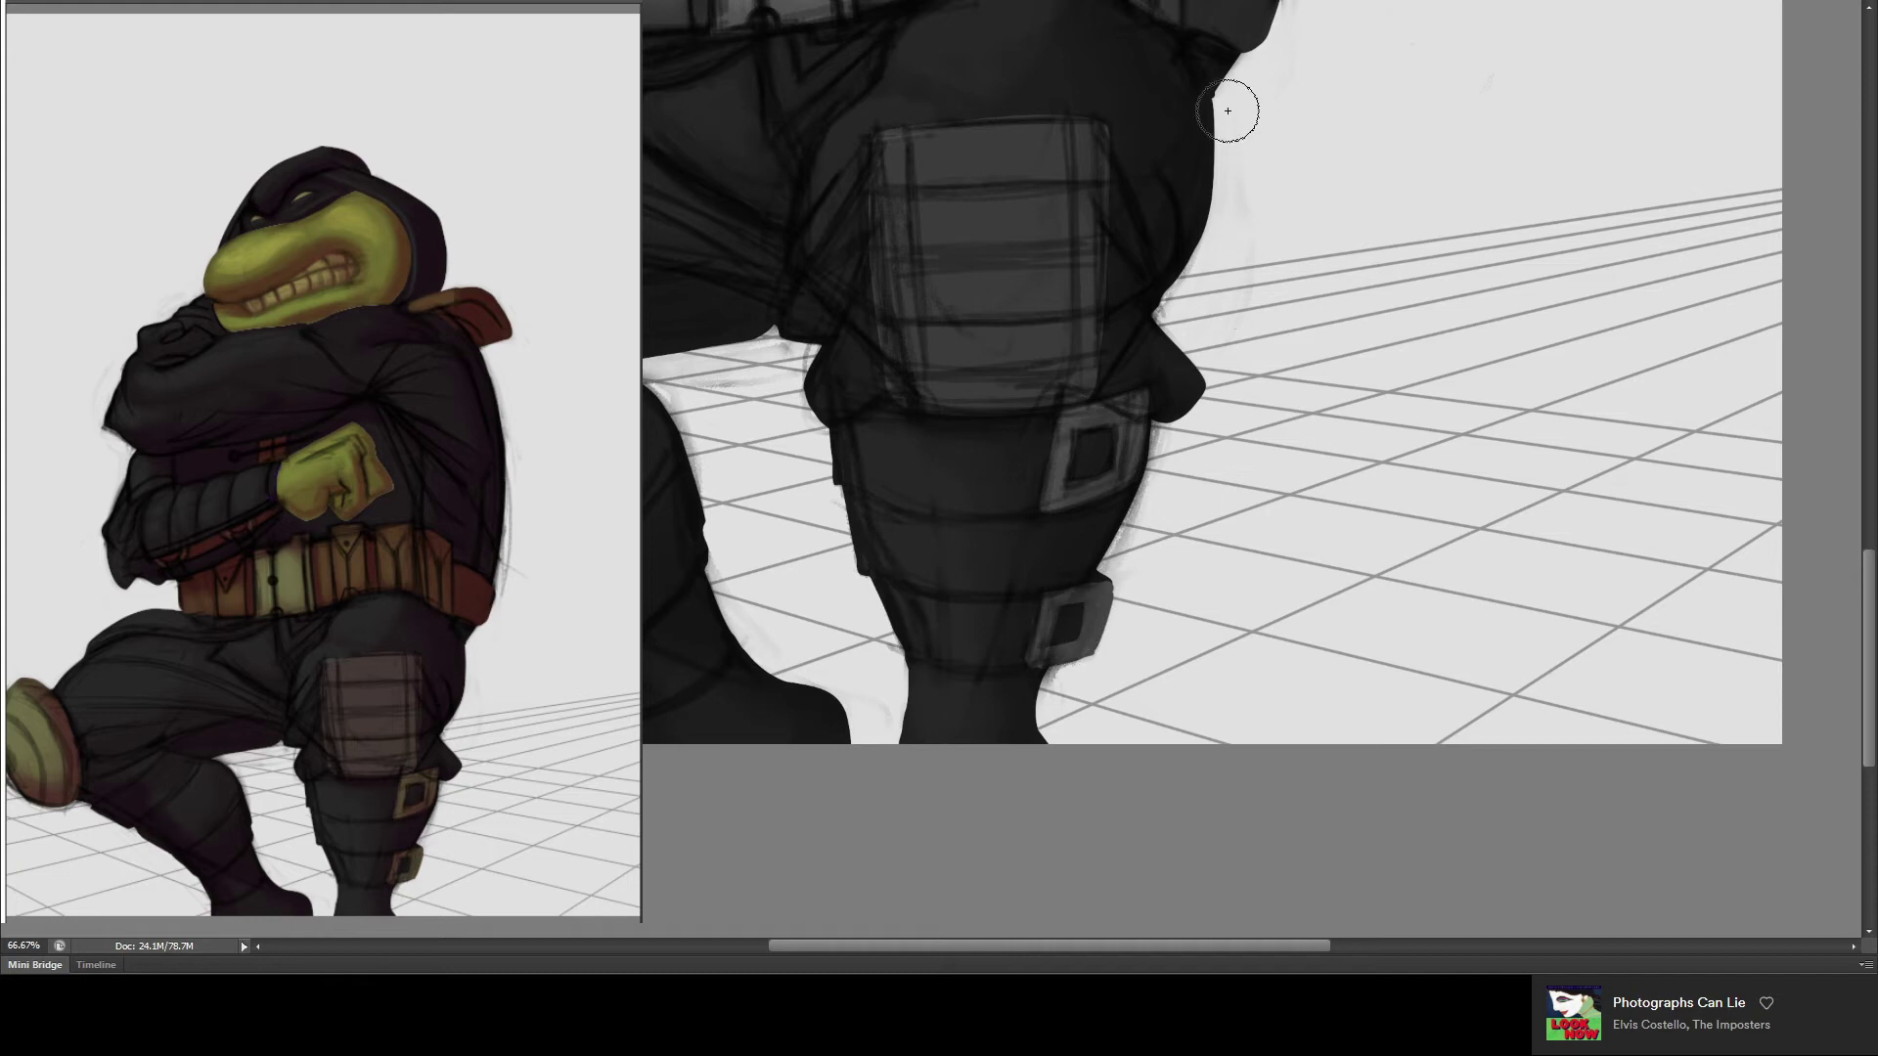
drag(1212, 200, 1205, 336)
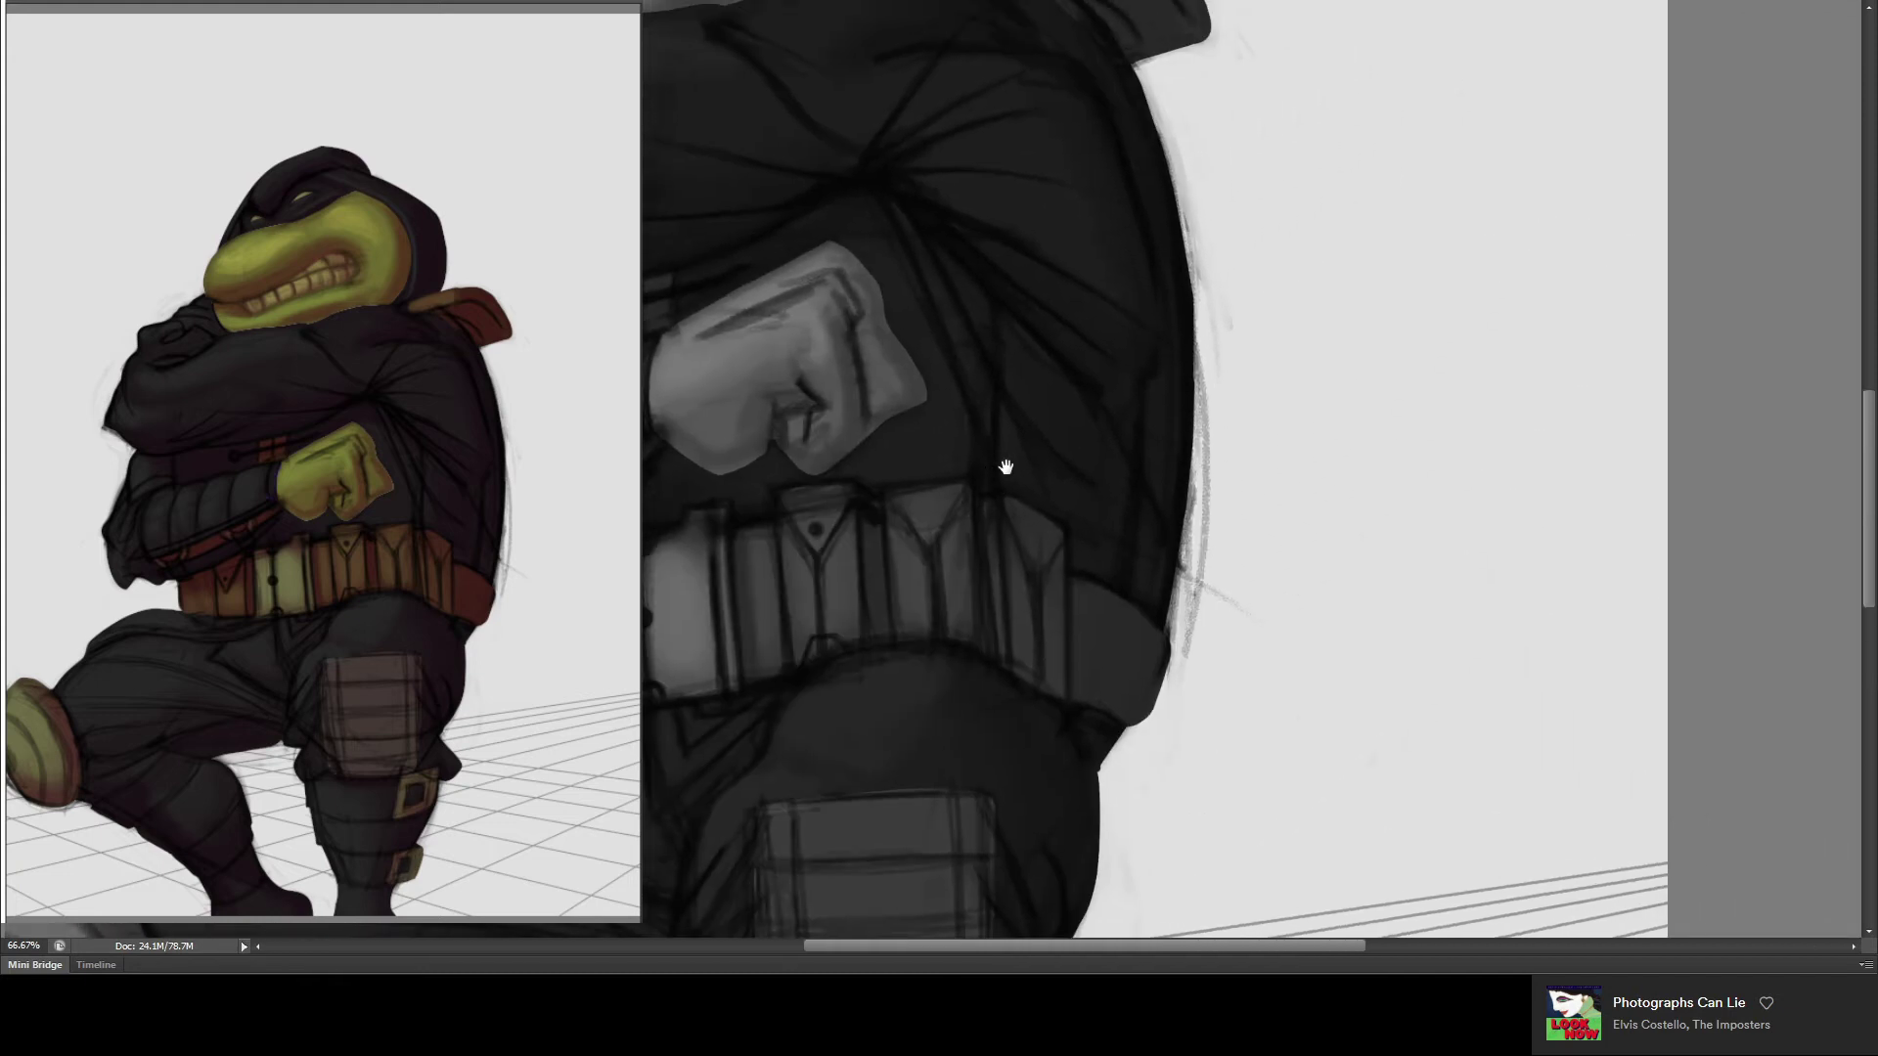
- Paint out sketch lines along the torso's right edge, then zoom out to 25% to see the whole figure
mouse_move(1203, 629)
mouse_down()
mouse_move(1186, 596)
mouse_move(1199, 285)
mouse_up()
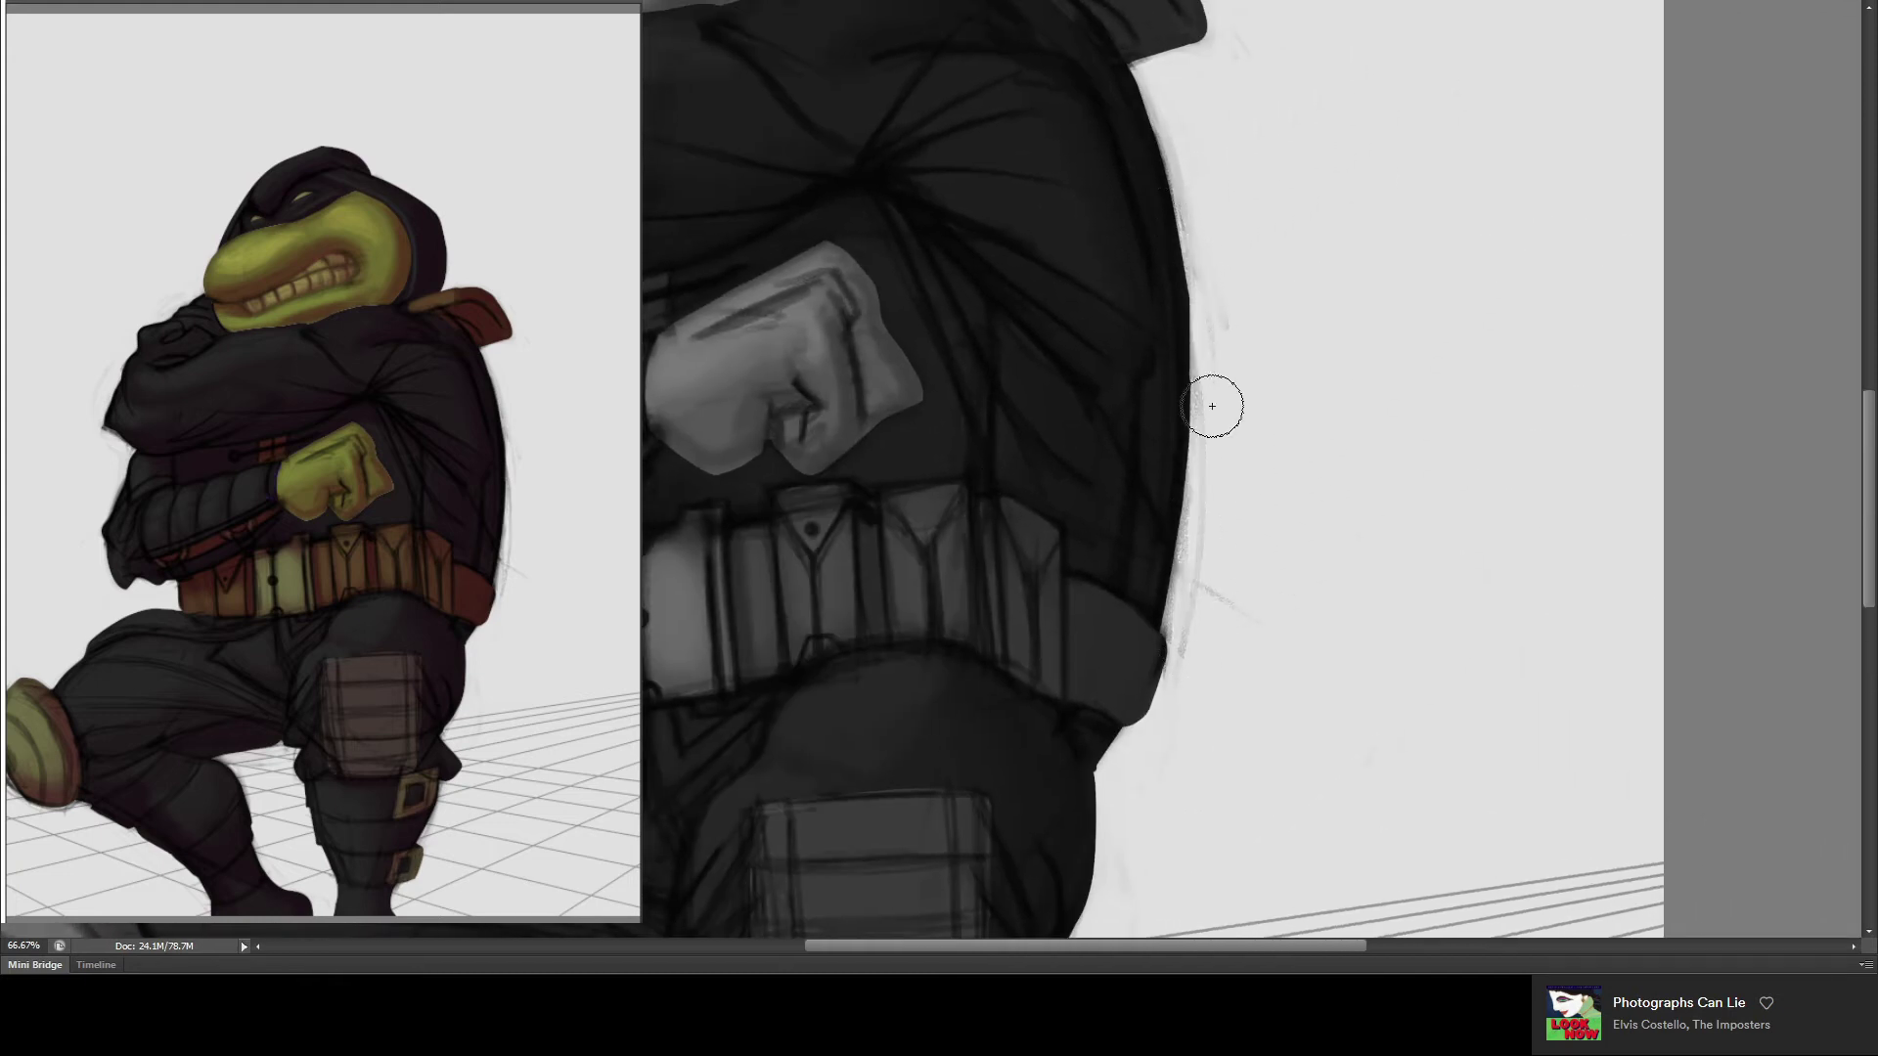
mouse_move(1183, 199)
mouse_down()
mouse_move(1195, 318)
mouse_move(1178, 294)
mouse_move(1170, 362)
mouse_move(1123, 84)
mouse_up()
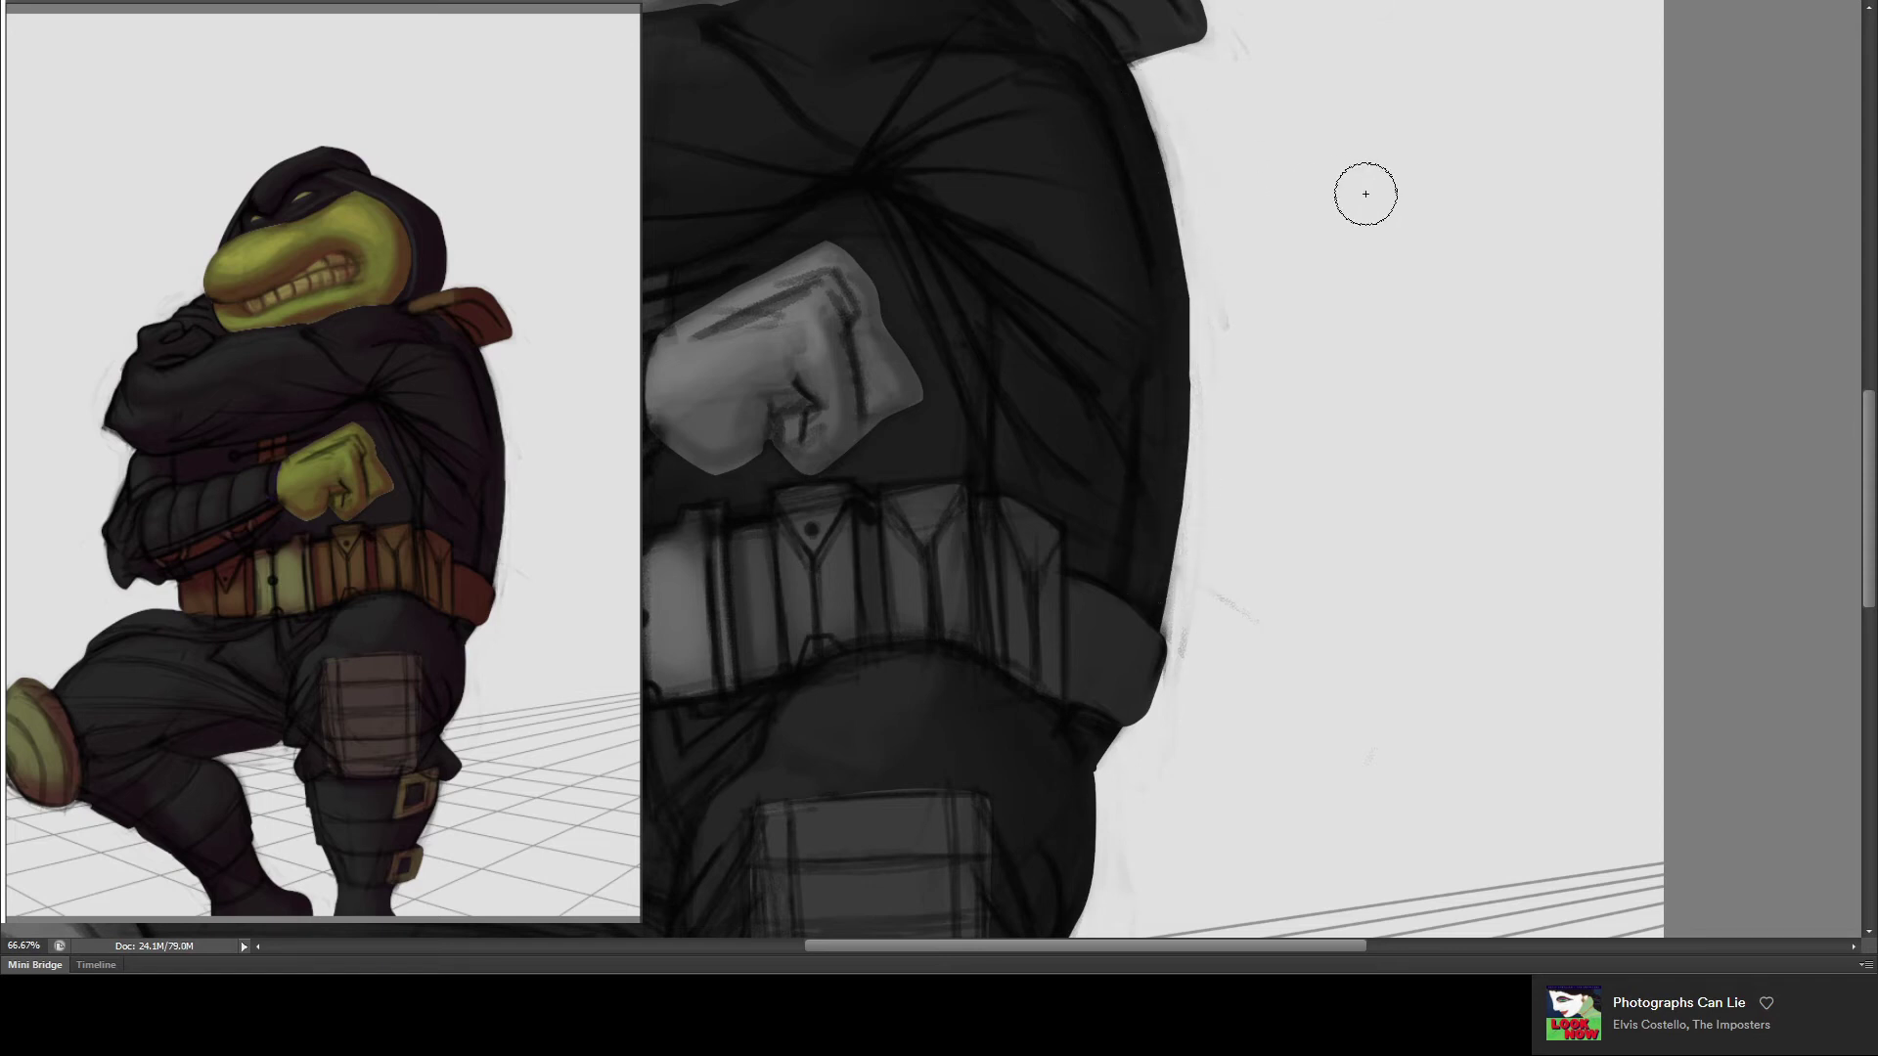
key(ctrl+minus)
key(ctrl+minus)
key(ctrl+minus)
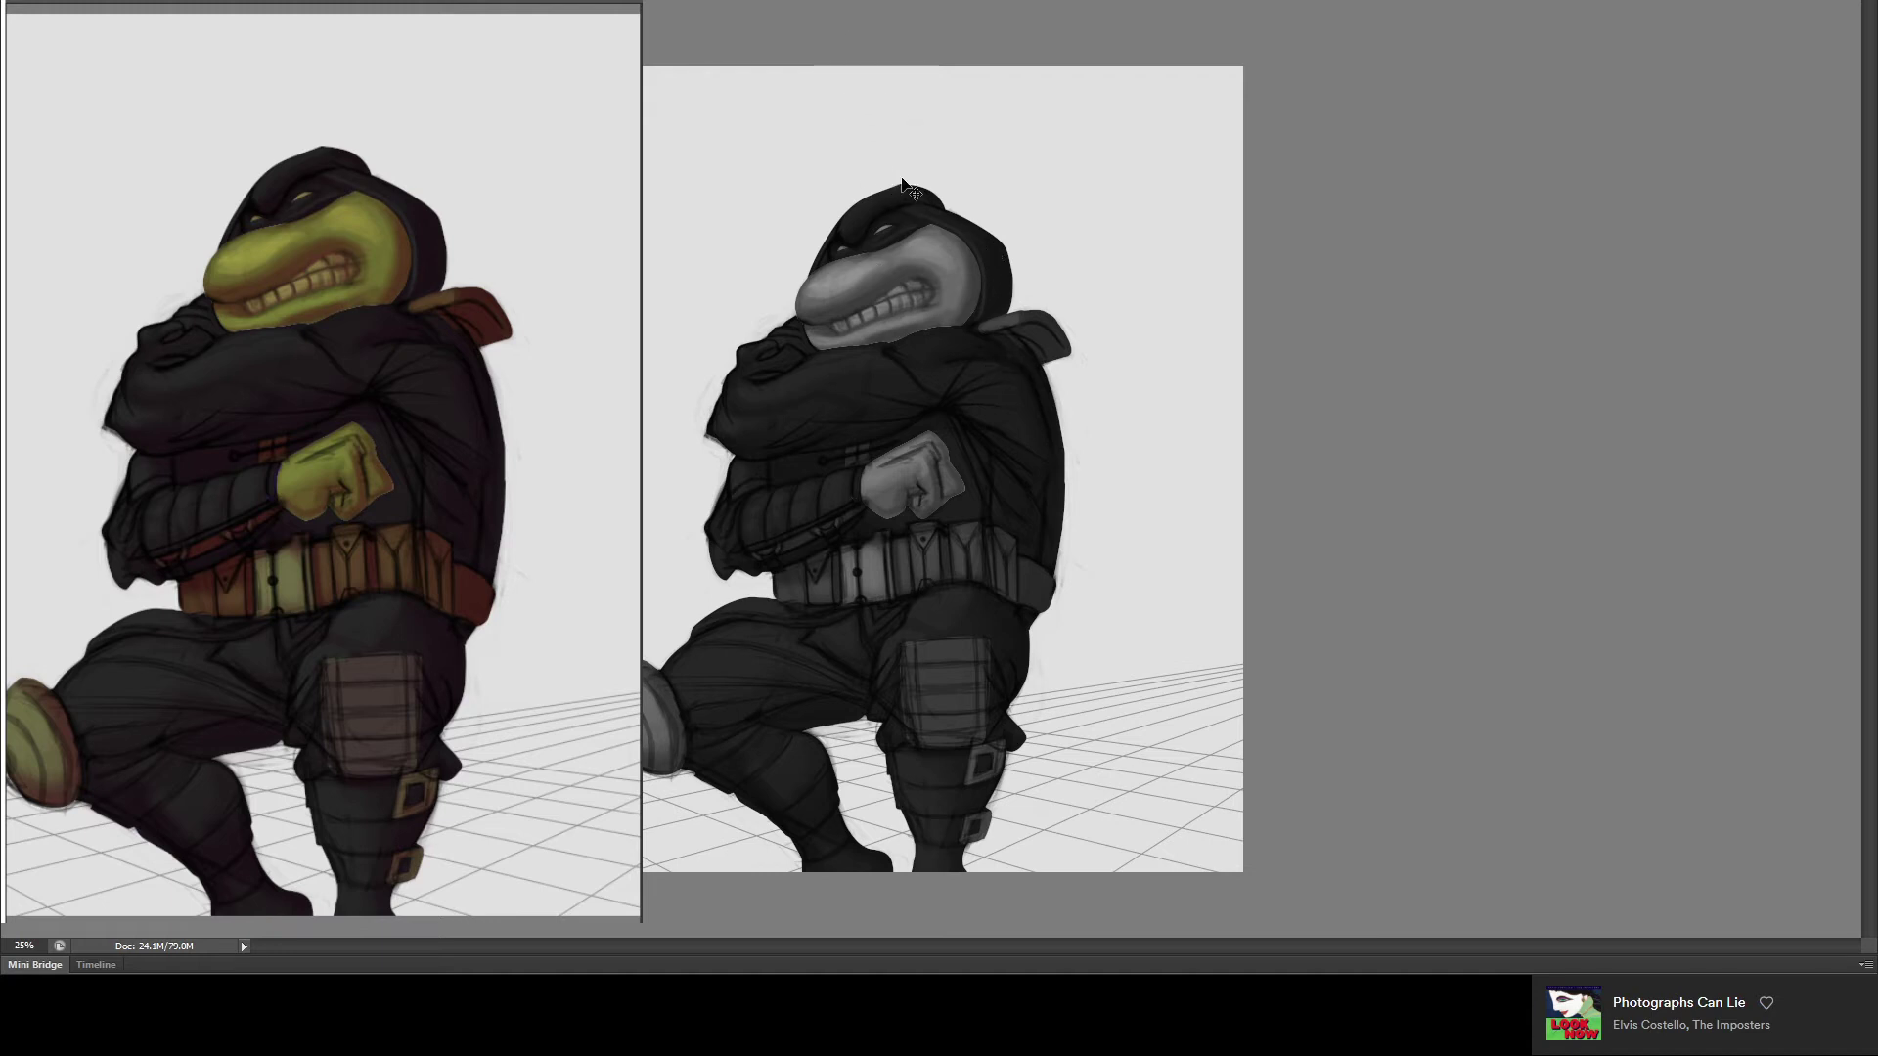
- Zoom in to about 200% and centre the view on the character's grimacing mouth
key(ctrl+plus)
key(ctrl+plus)
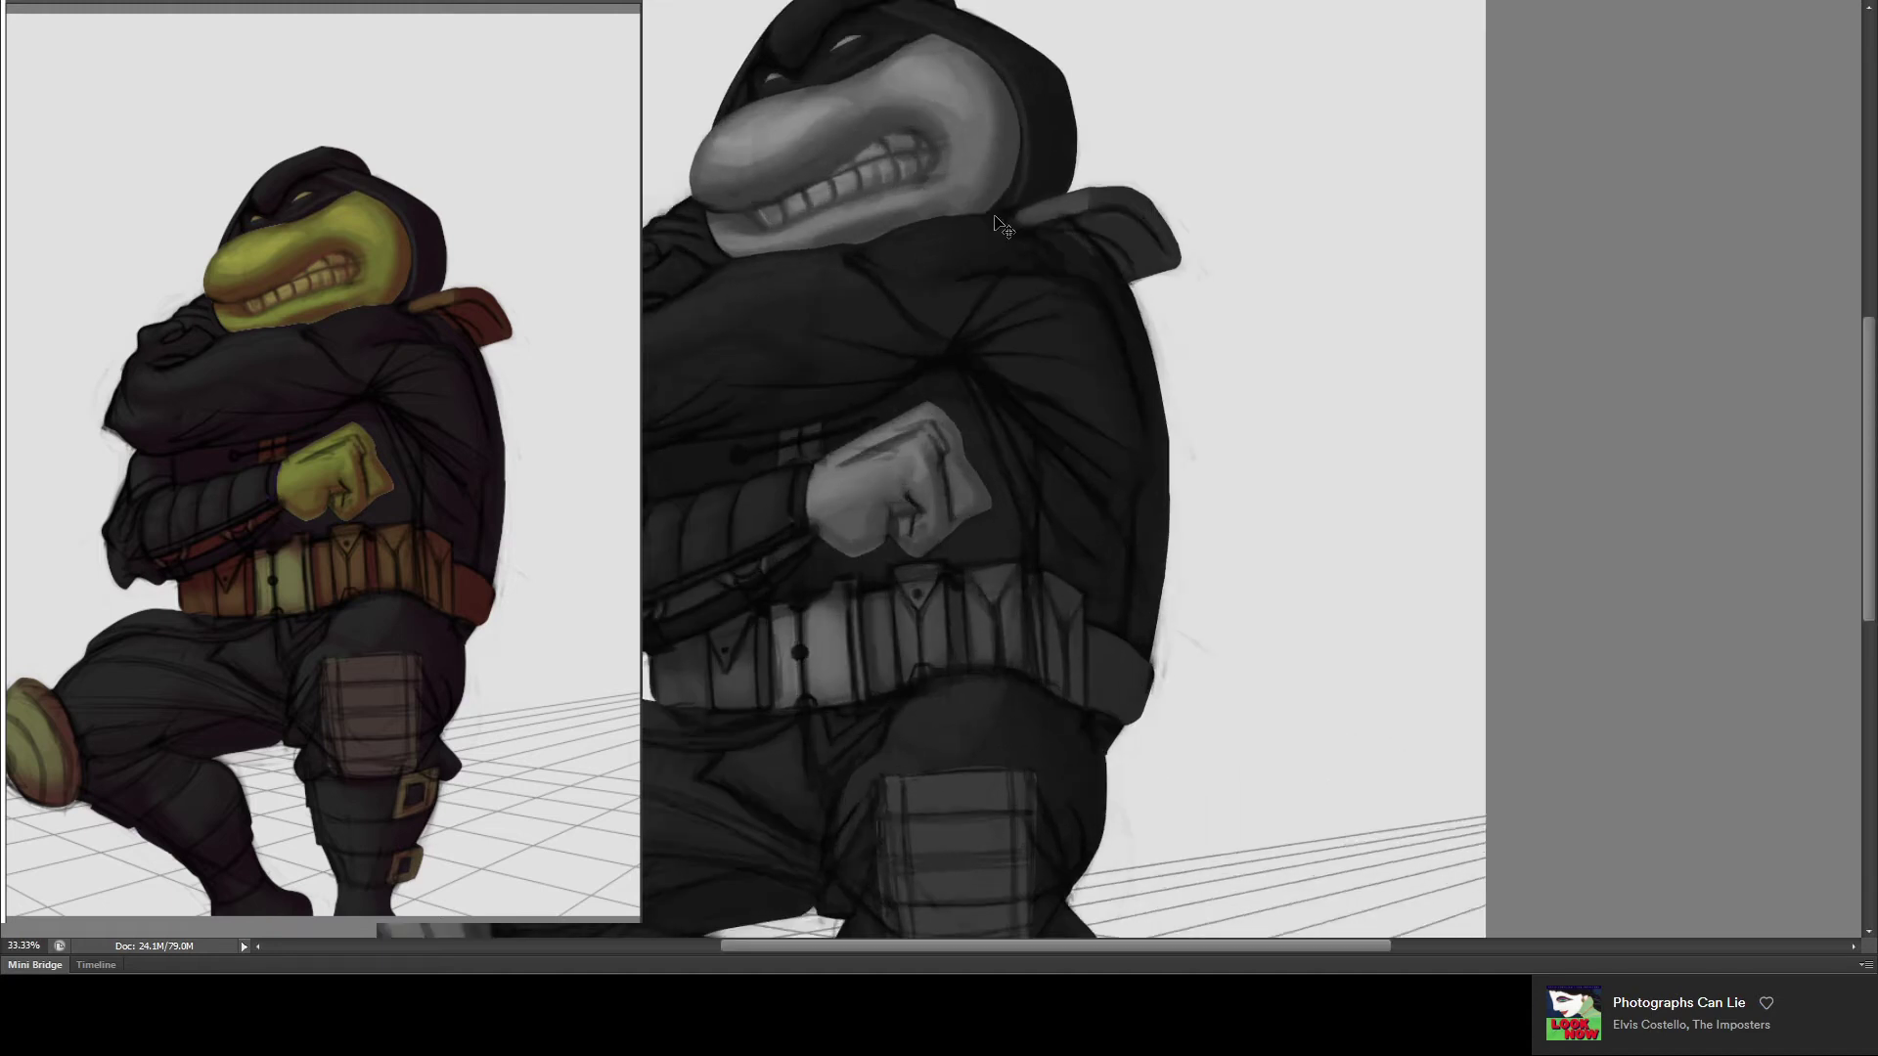
key(ctrl+plus)
key(b)
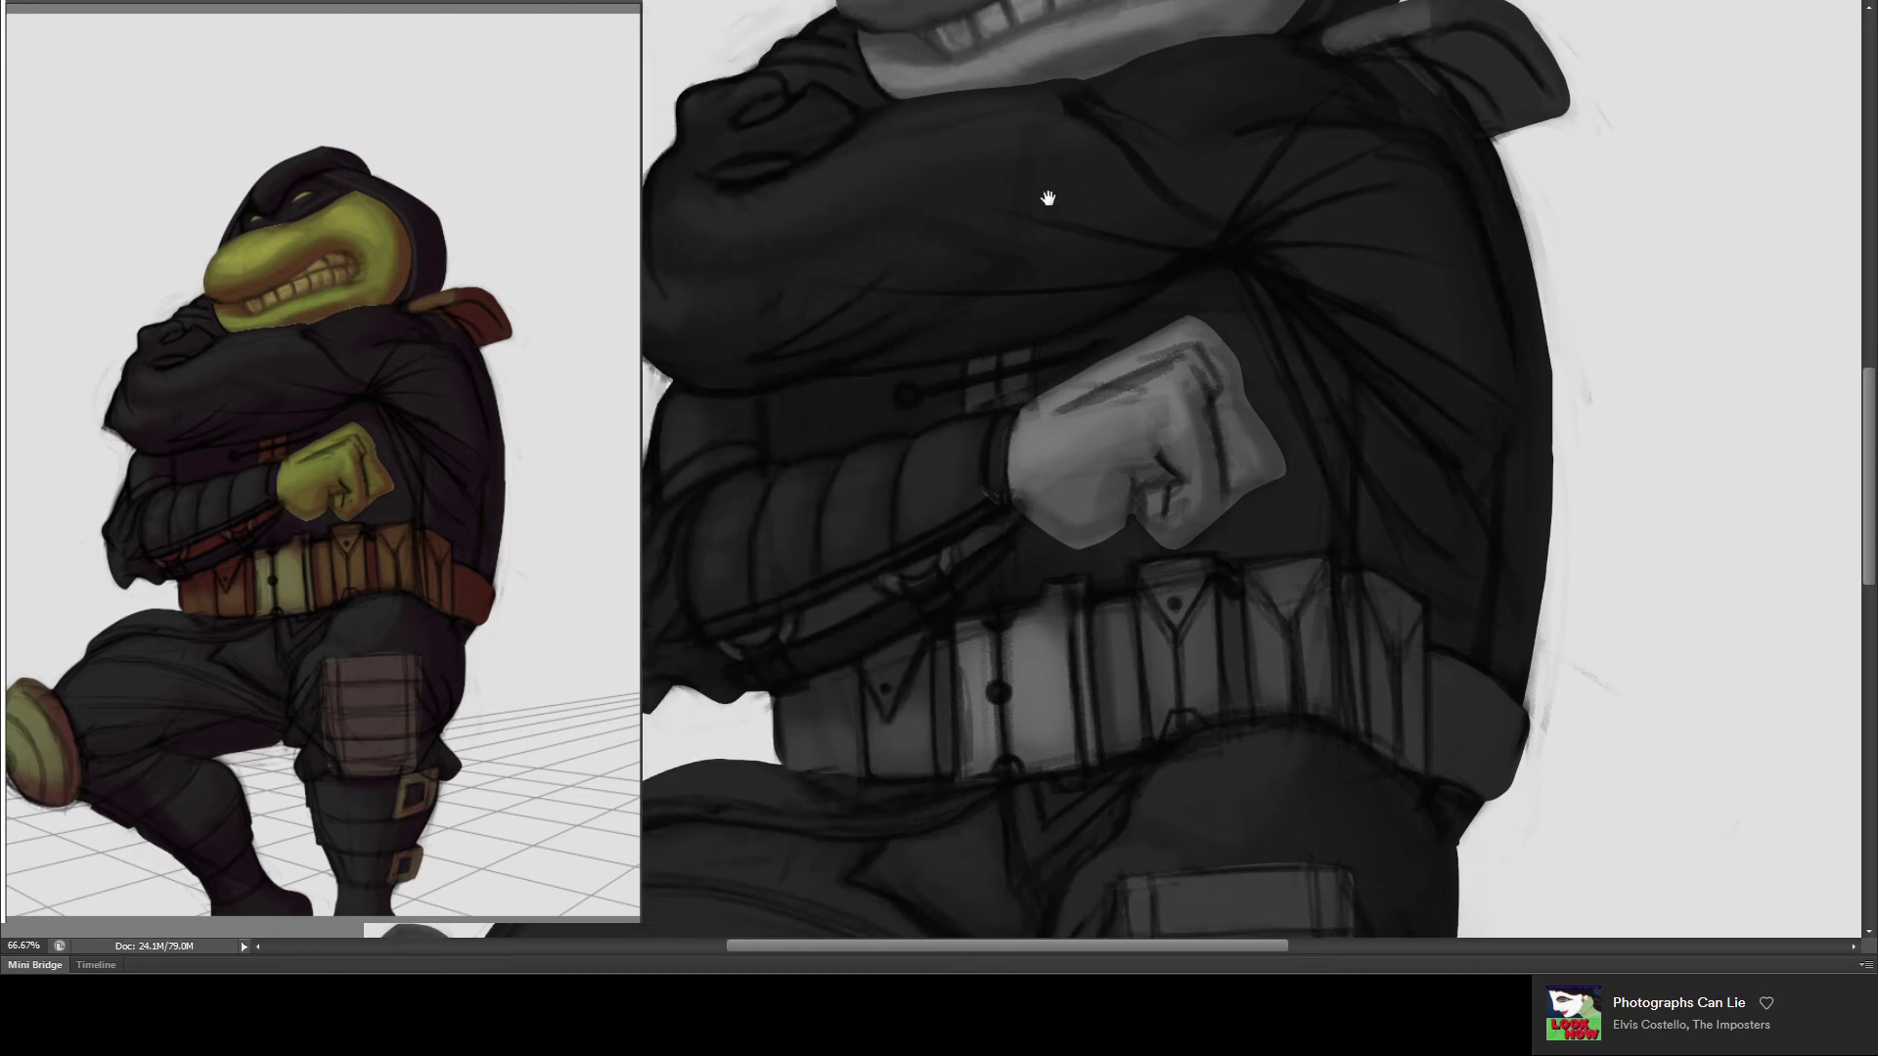
drag(1004, 240, 989, 368)
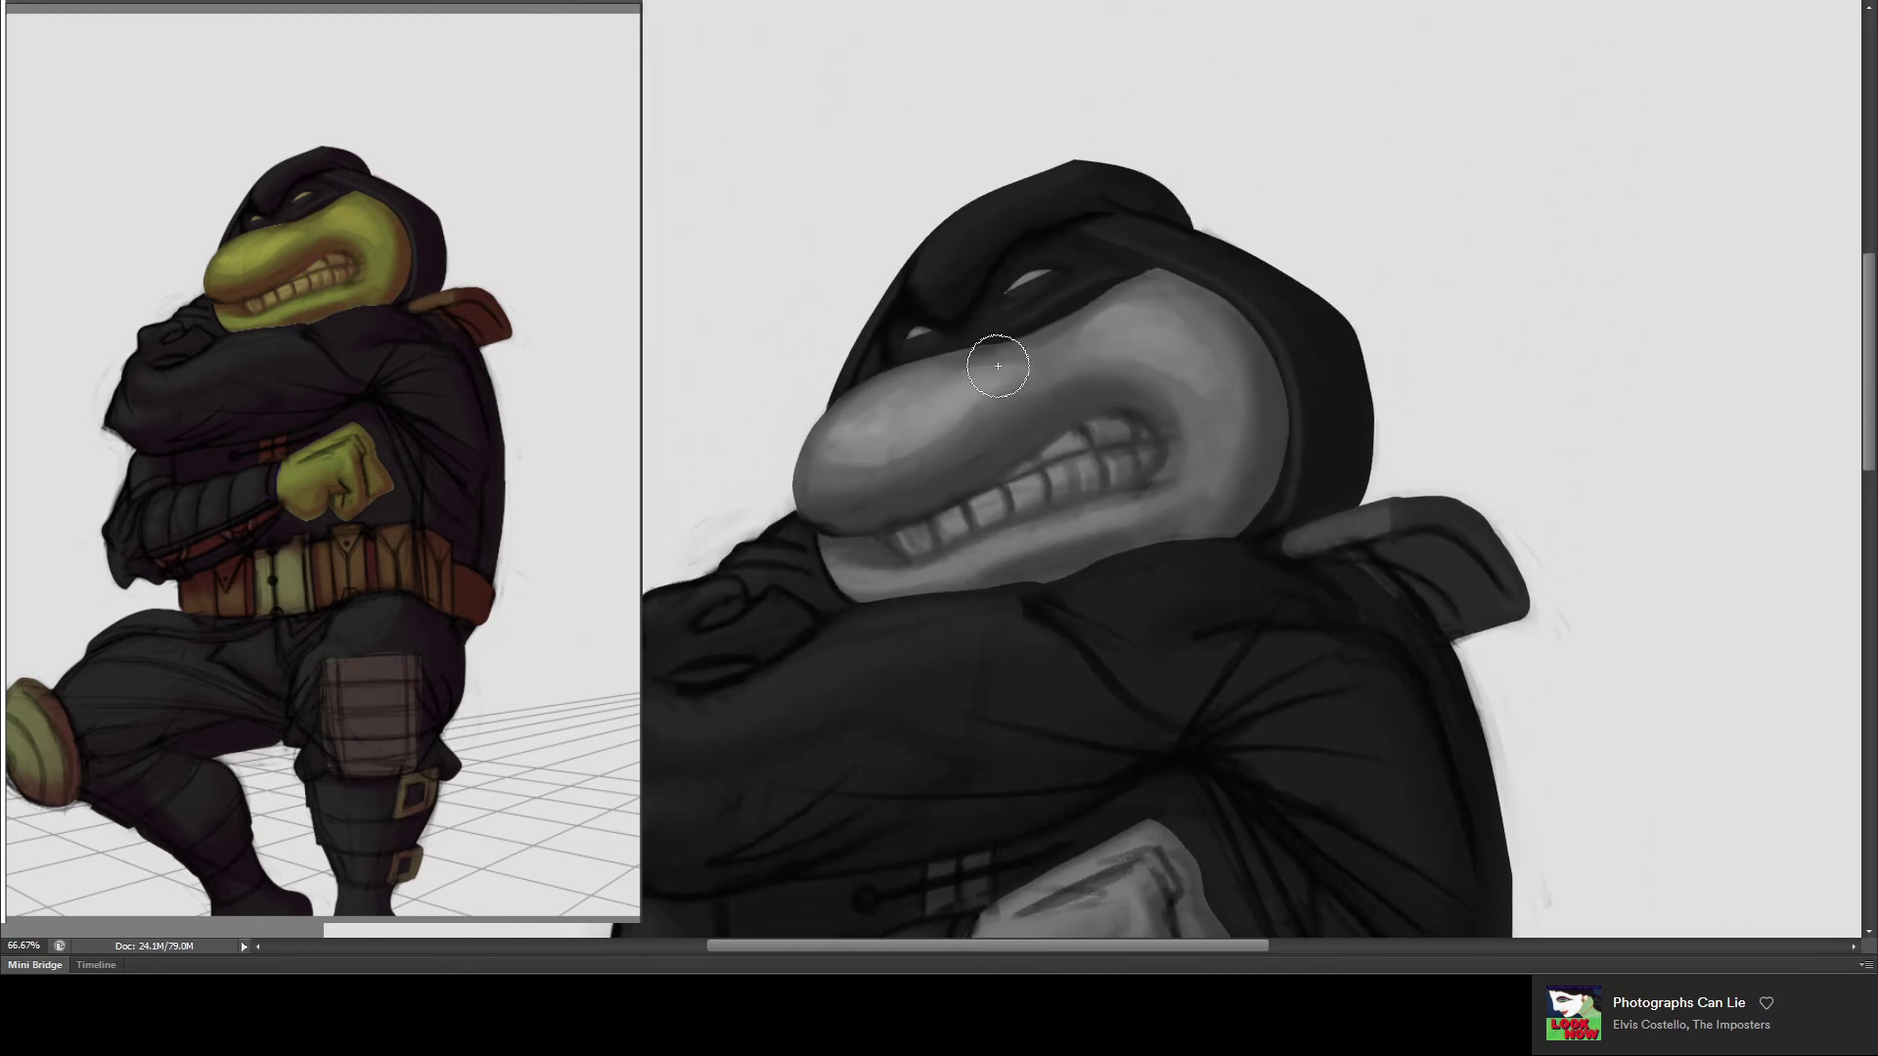
key(ctrl+plus)
key(ctrl+plus)
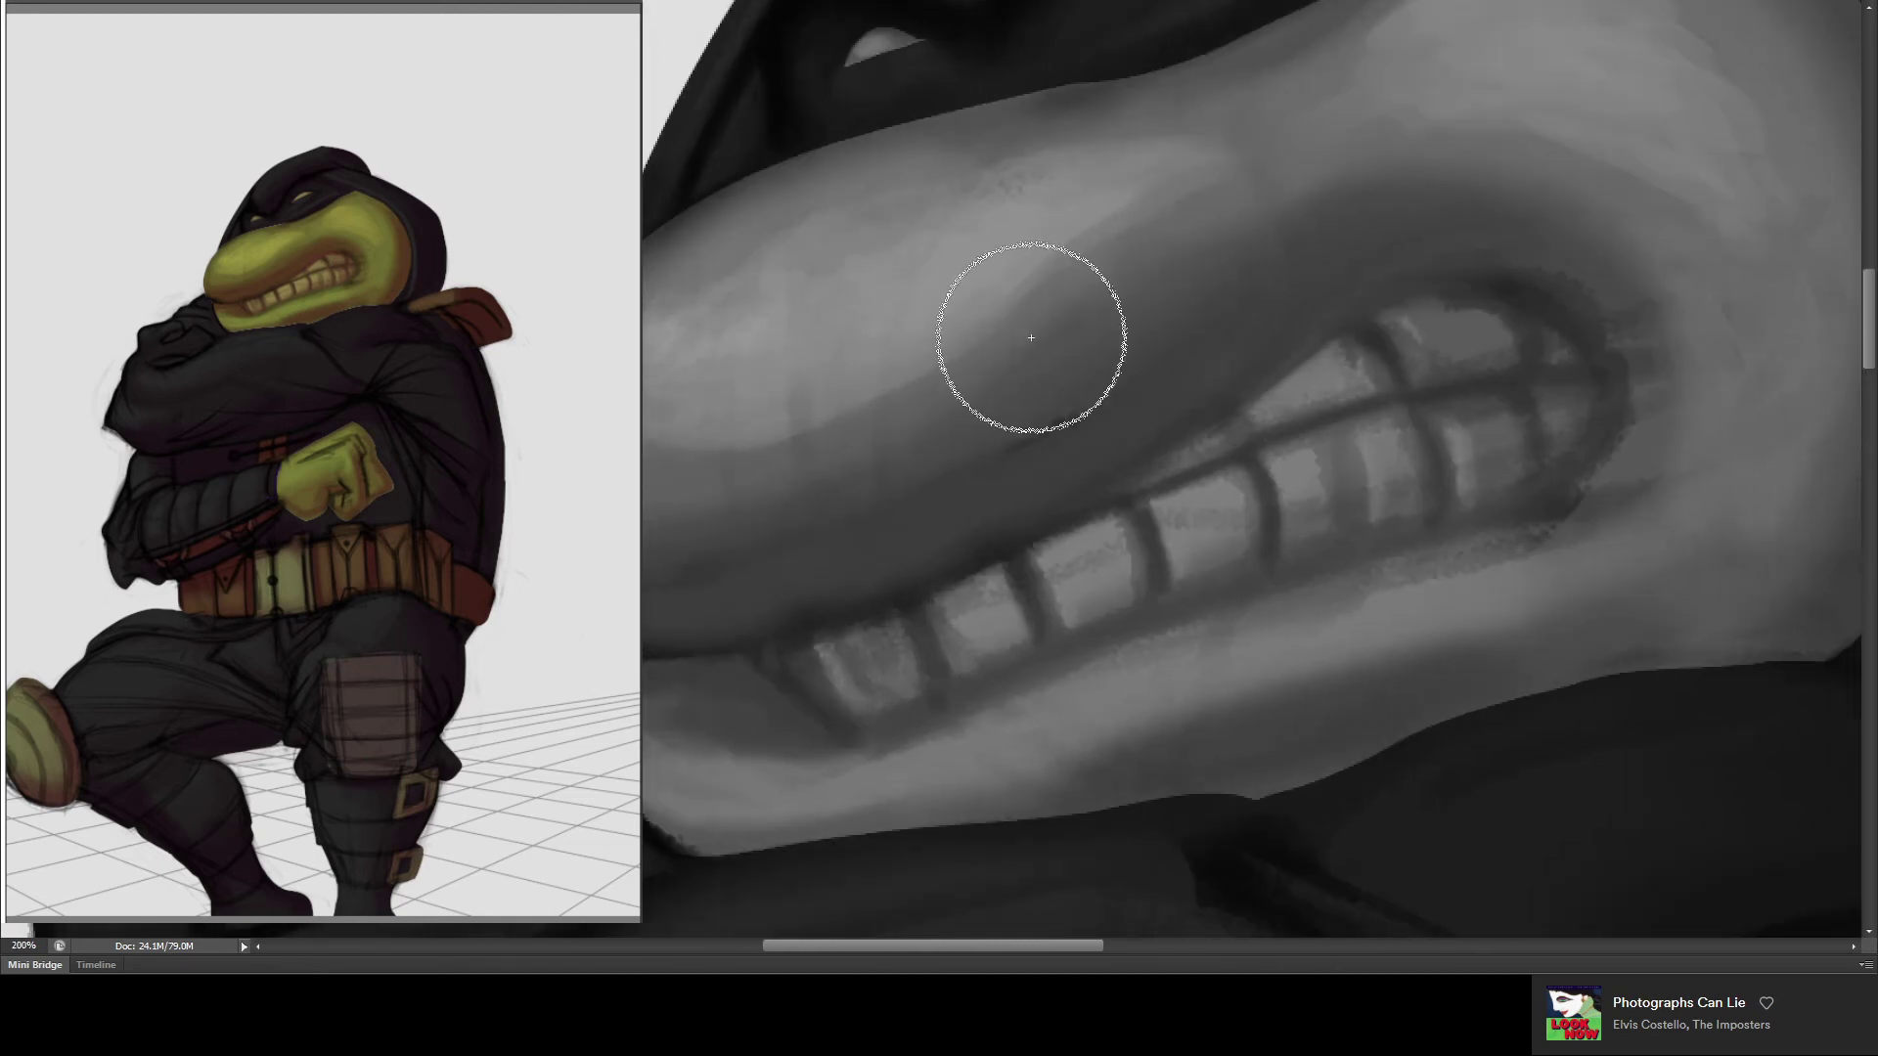
mouse_move(1149, 406)
mouse_down()
mouse_move(1188, 284)
mouse_move(1154, 266)
mouse_up()
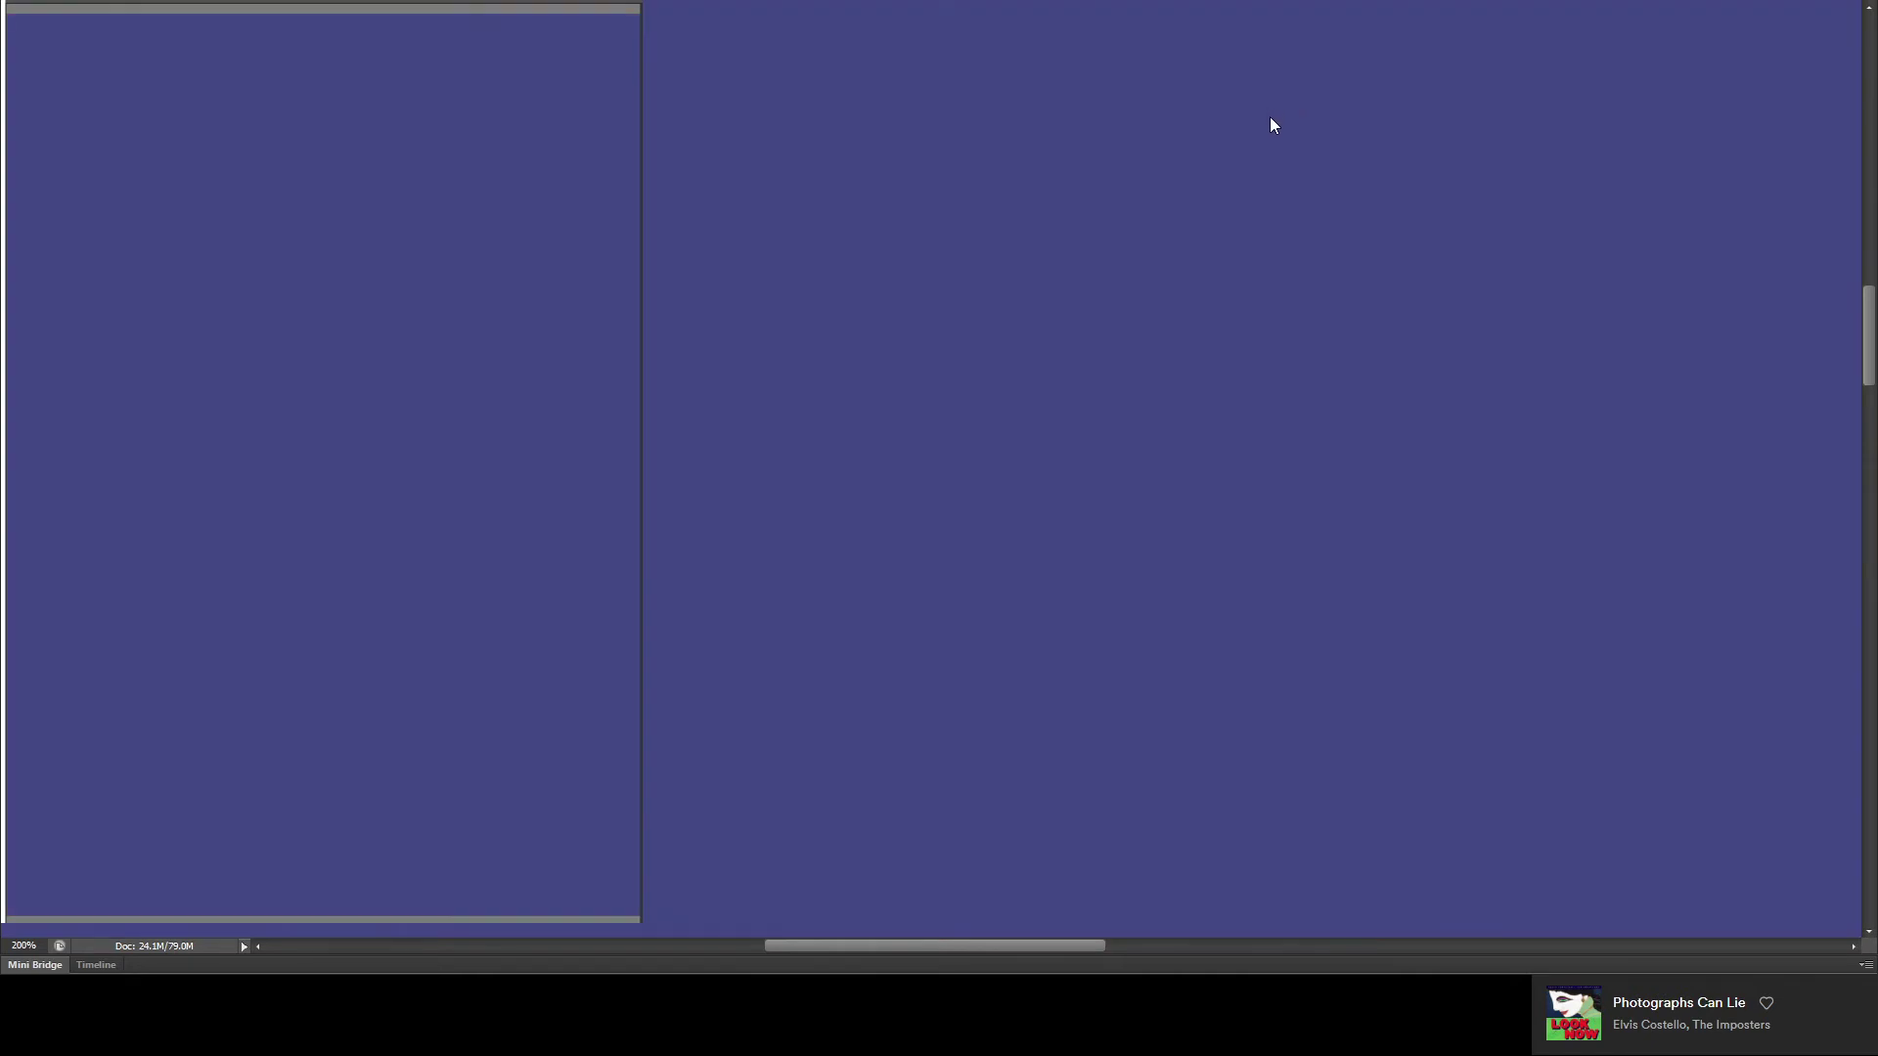
- Recolour the flat fill to teal, then undo it to reveal the painting
key(alt+BackSpace)
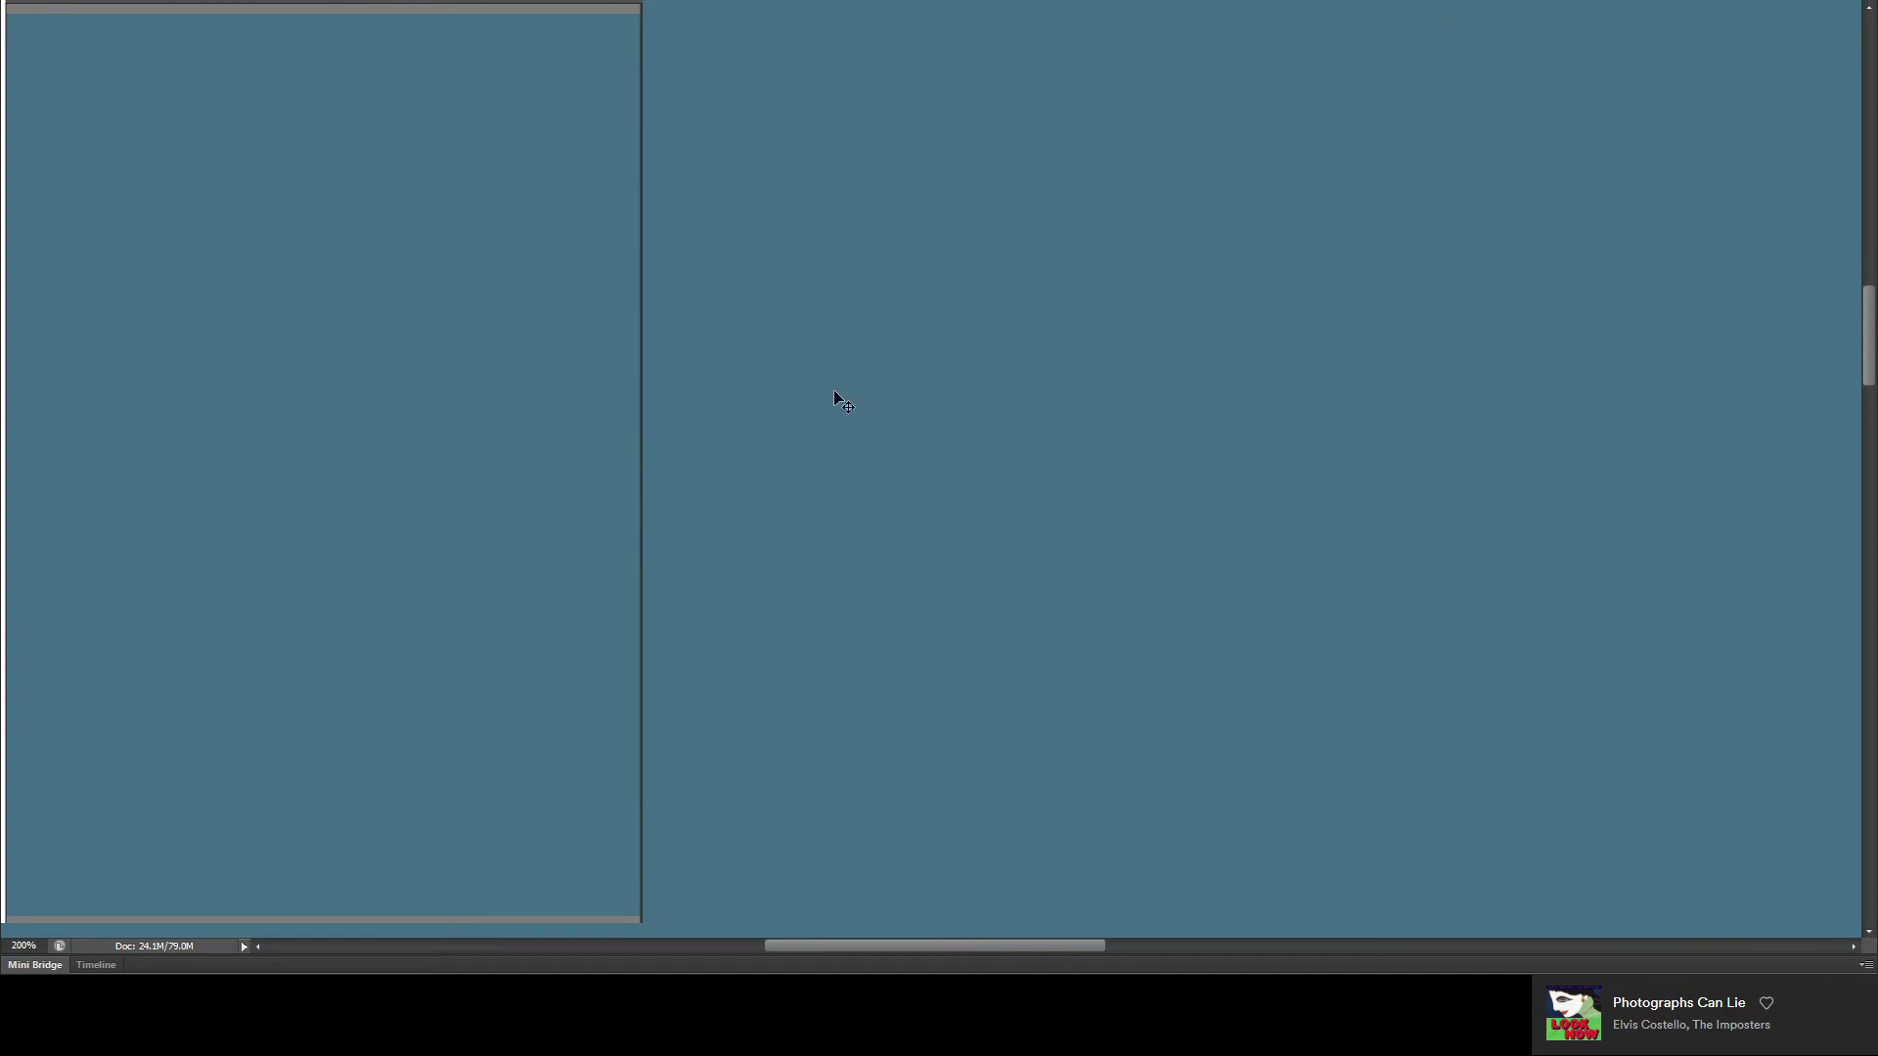
key(ctrl+z)
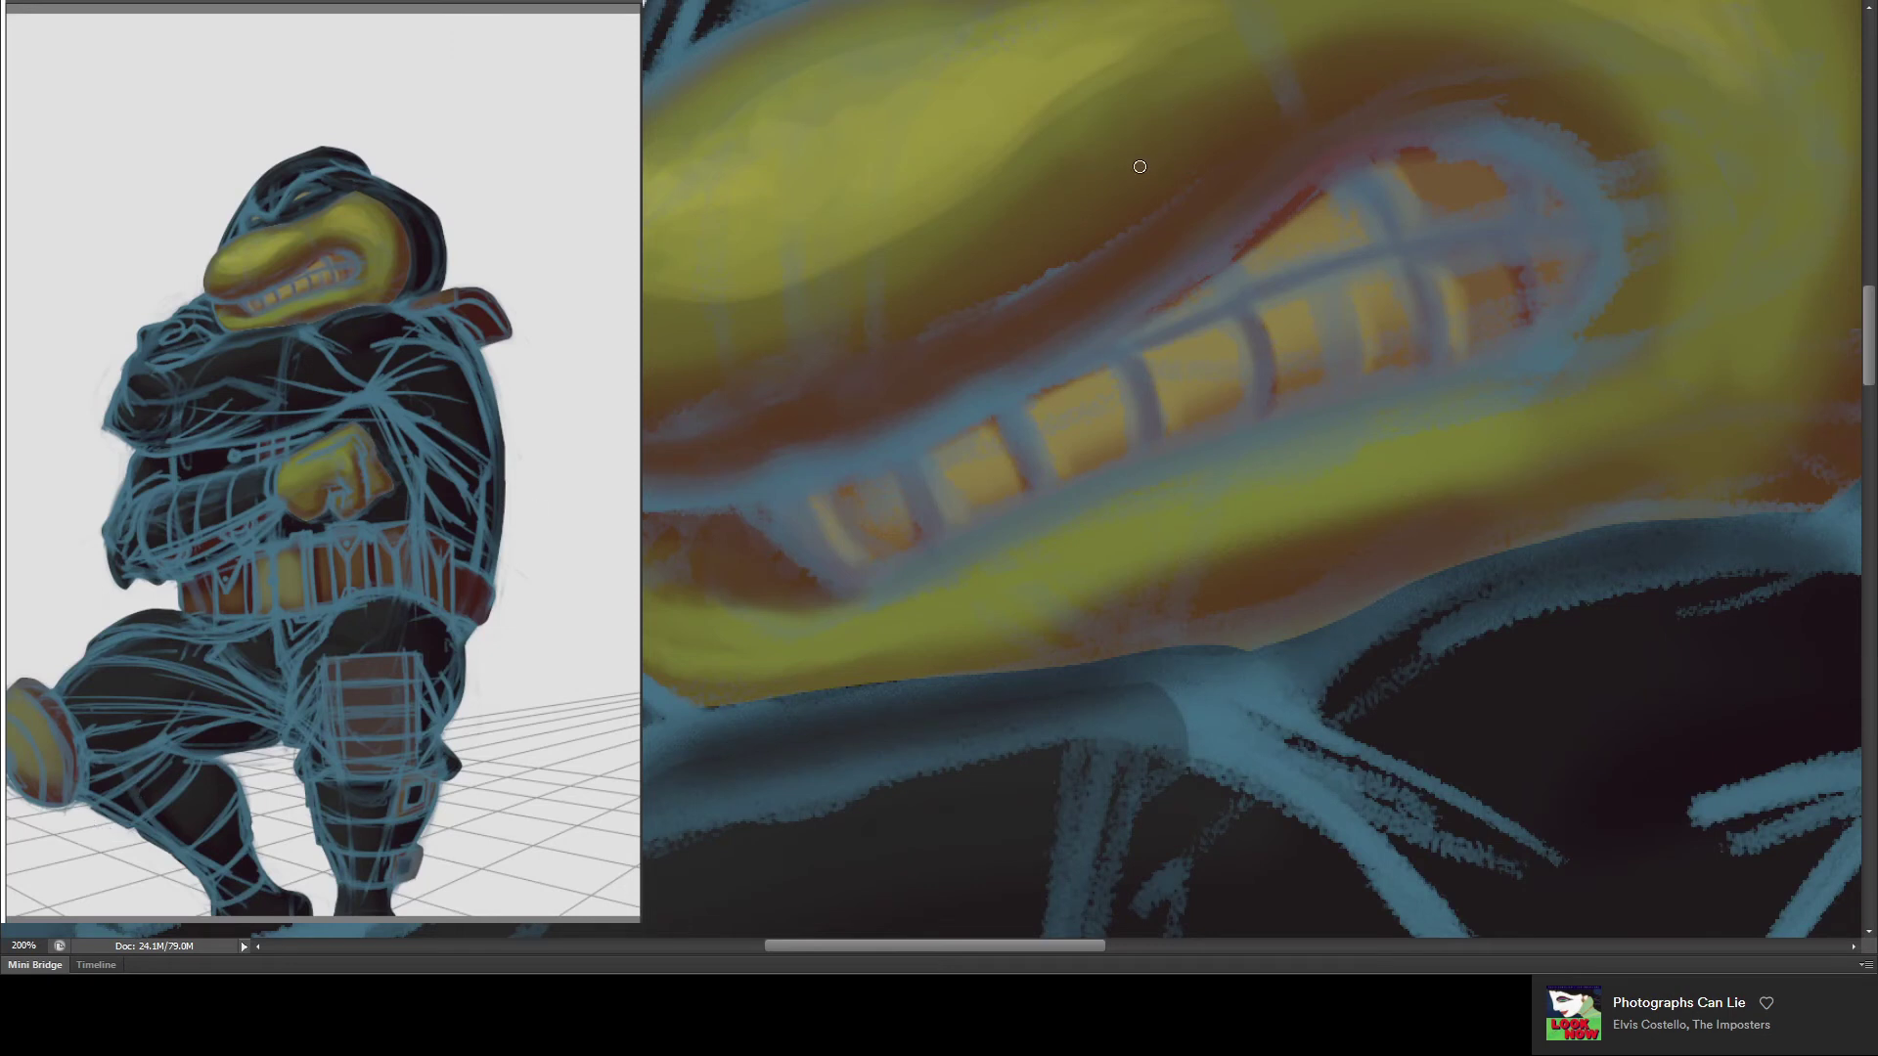
- Step back two history states to restore deep-teal fold lines and shrink the brush
key(ctrl+z)
key(ctrl+z)
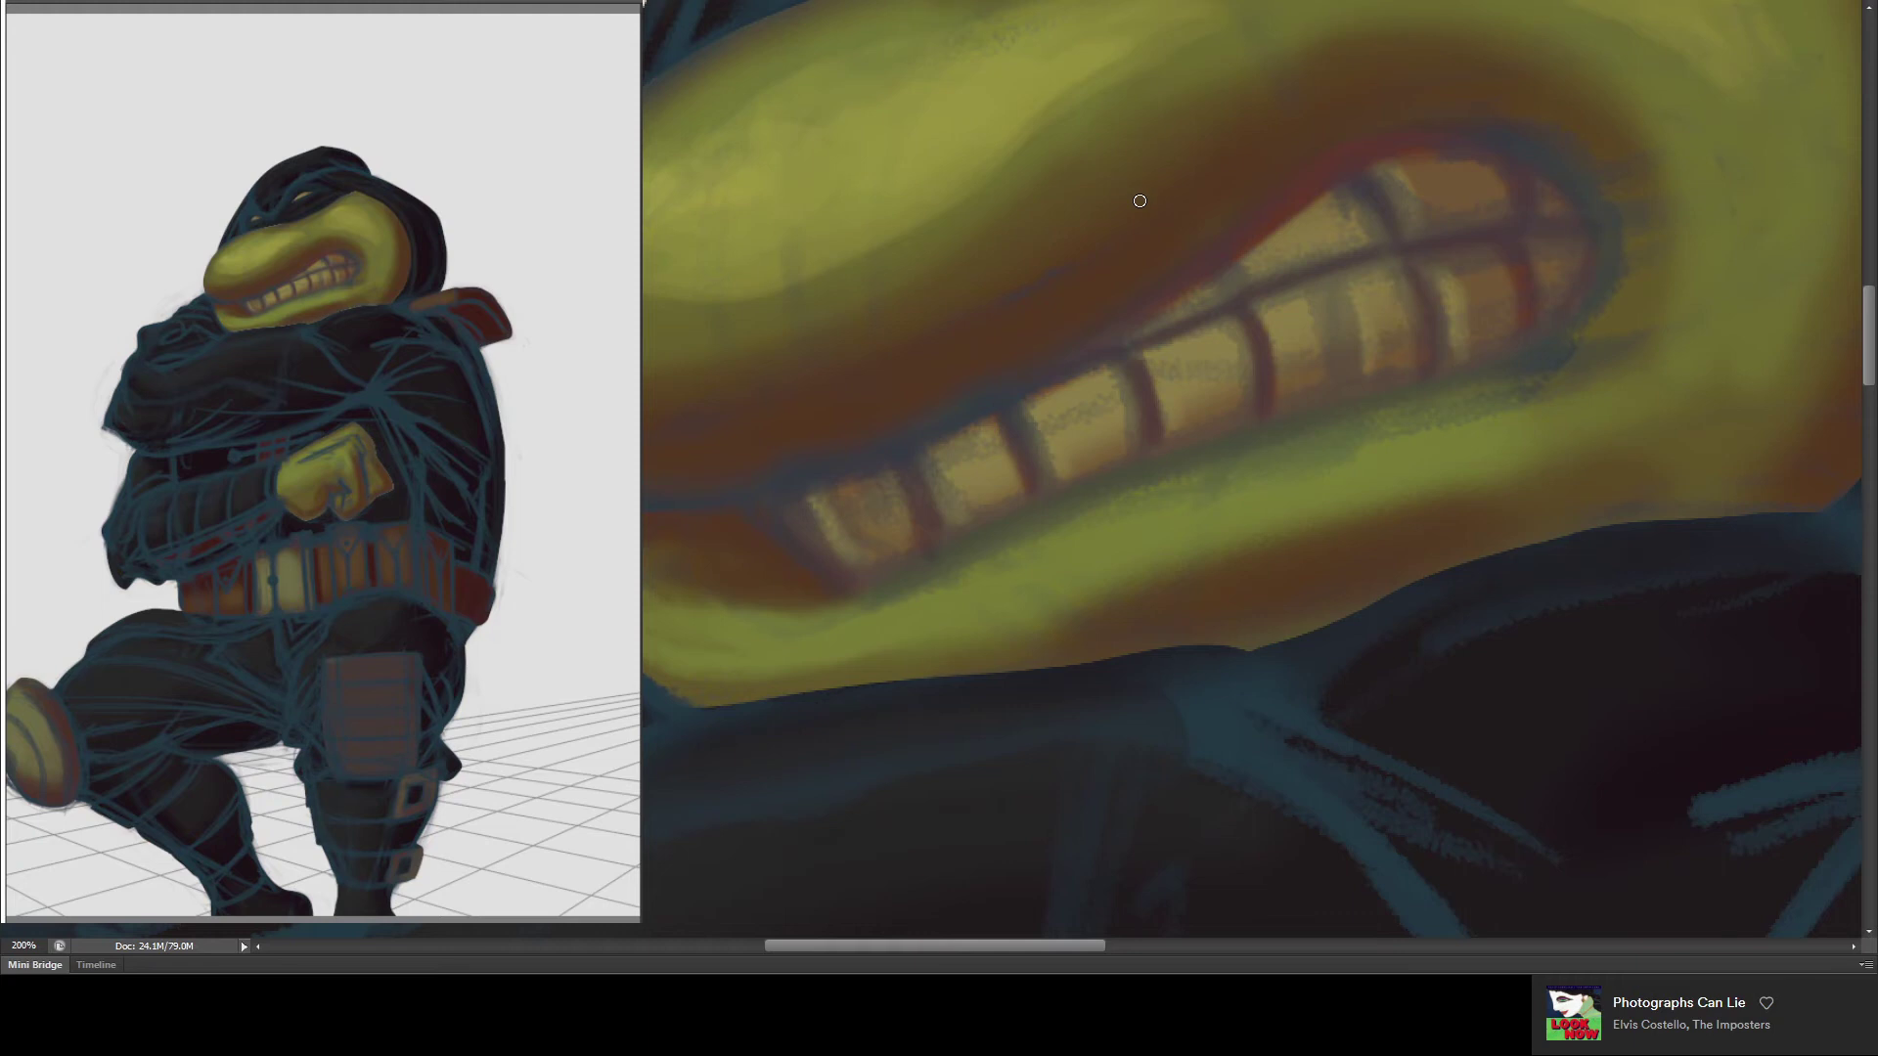
key(ctrl+alt+z)
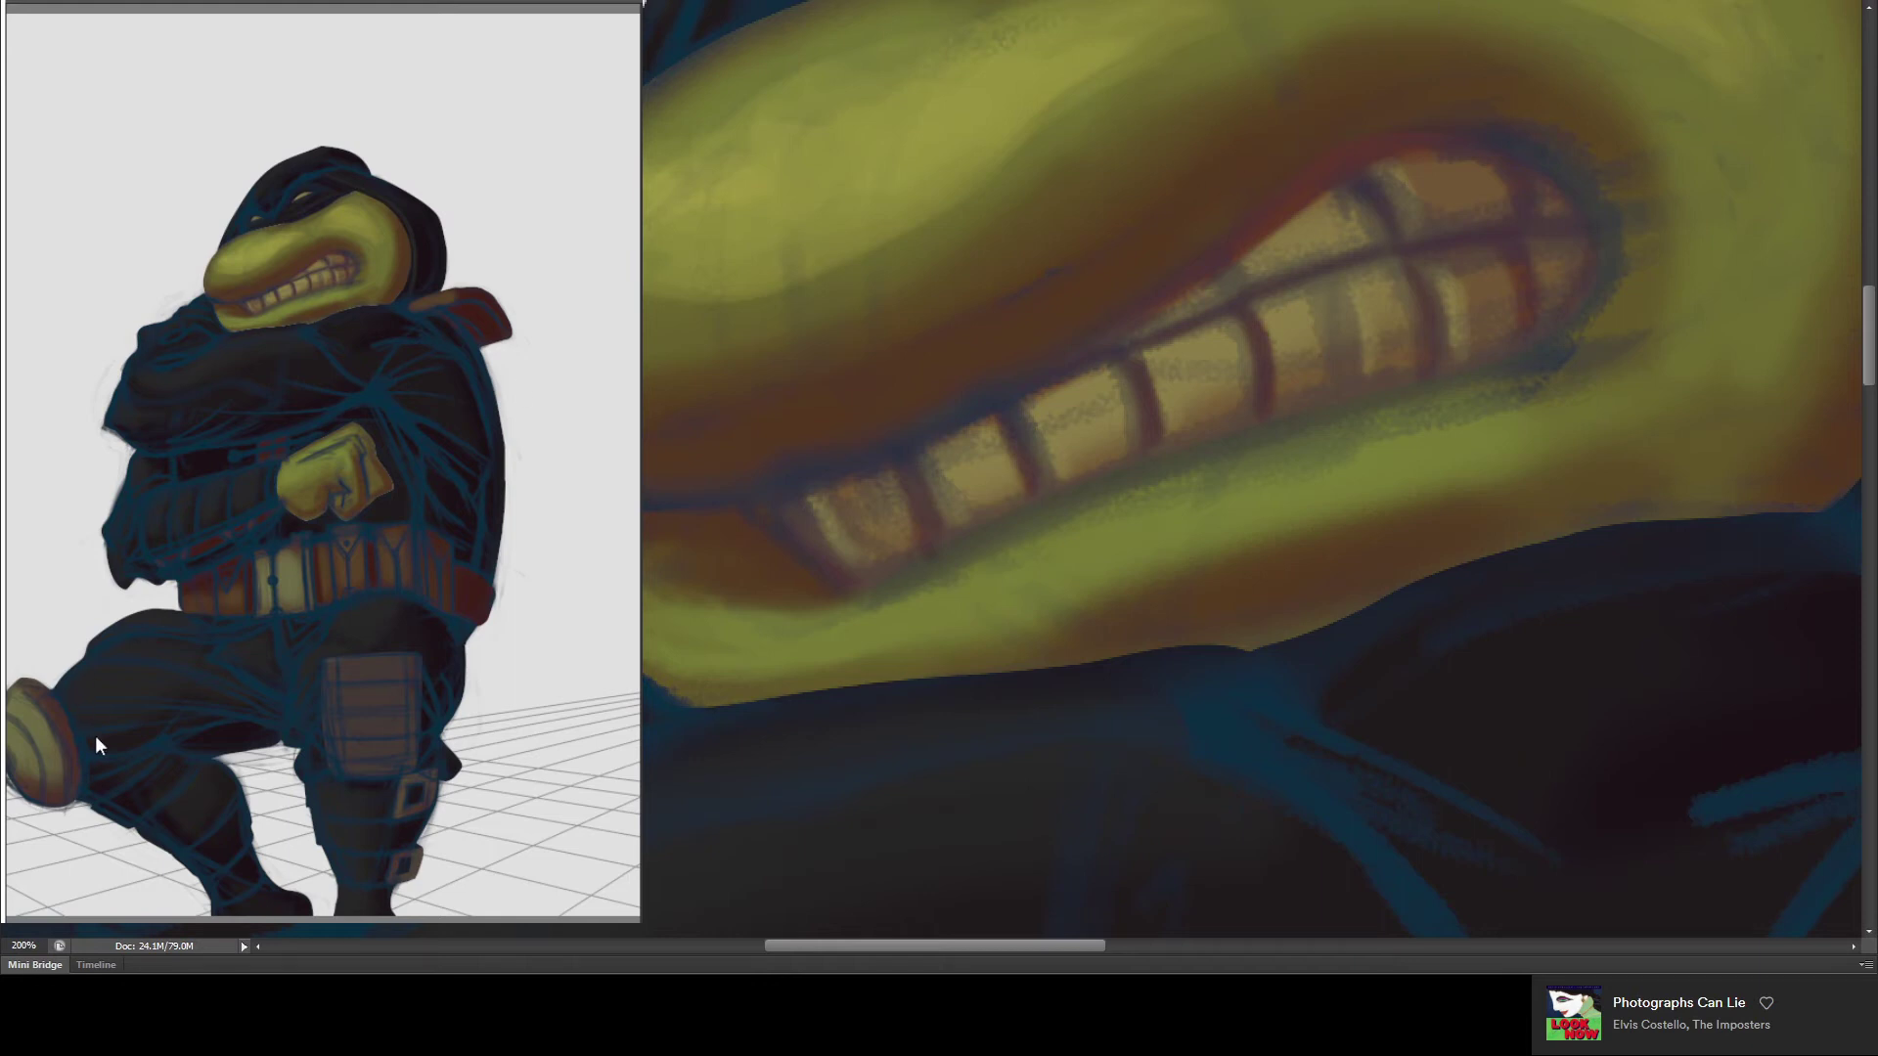
key(bracketleft)
key(bracketleft)
key(bracketleft)
key(bracketleft)
key(bracketleft)
key(bracketleft)
key(bracketleft)
- Paint dark strokes along the upper lip and teeth corner, then rotate the view steeper
drag(1356, 172, 1329, 188)
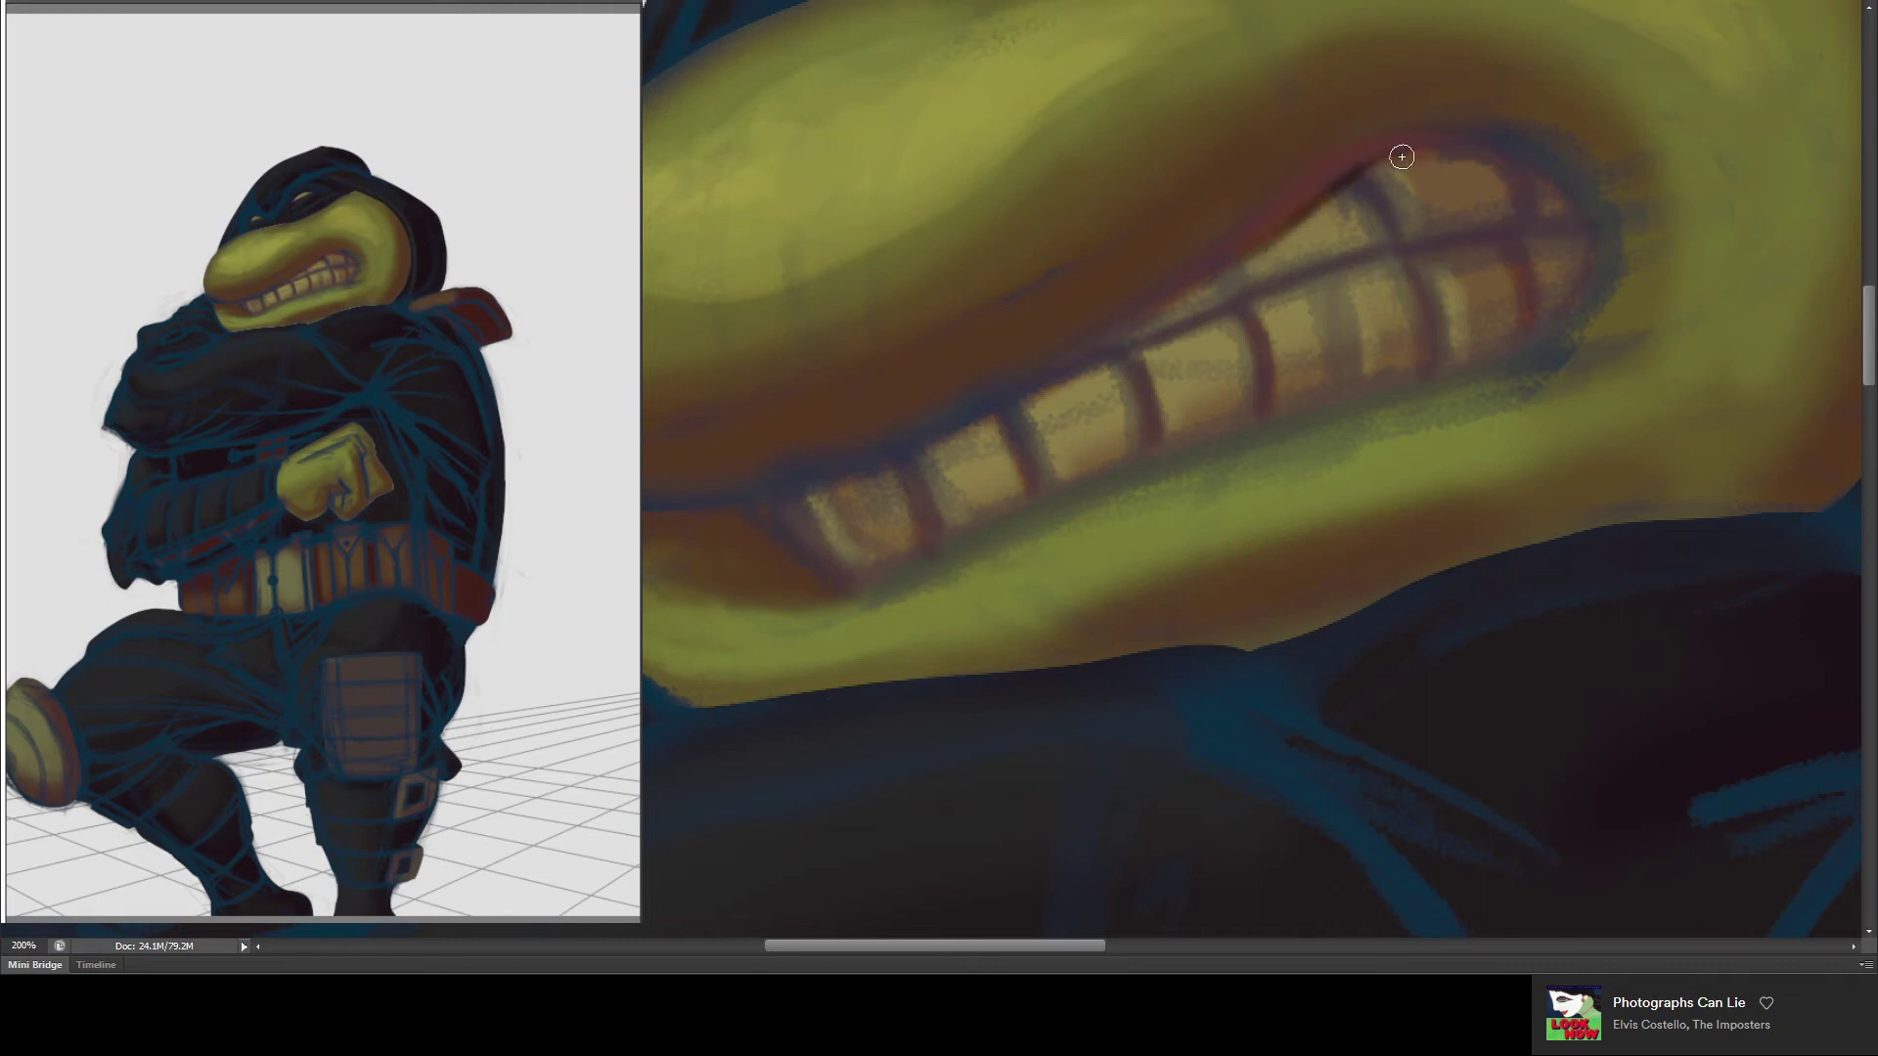
mouse_move(1328, 192)
mouse_down()
mouse_move(1488, 147)
mouse_move(1579, 232)
mouse_up()
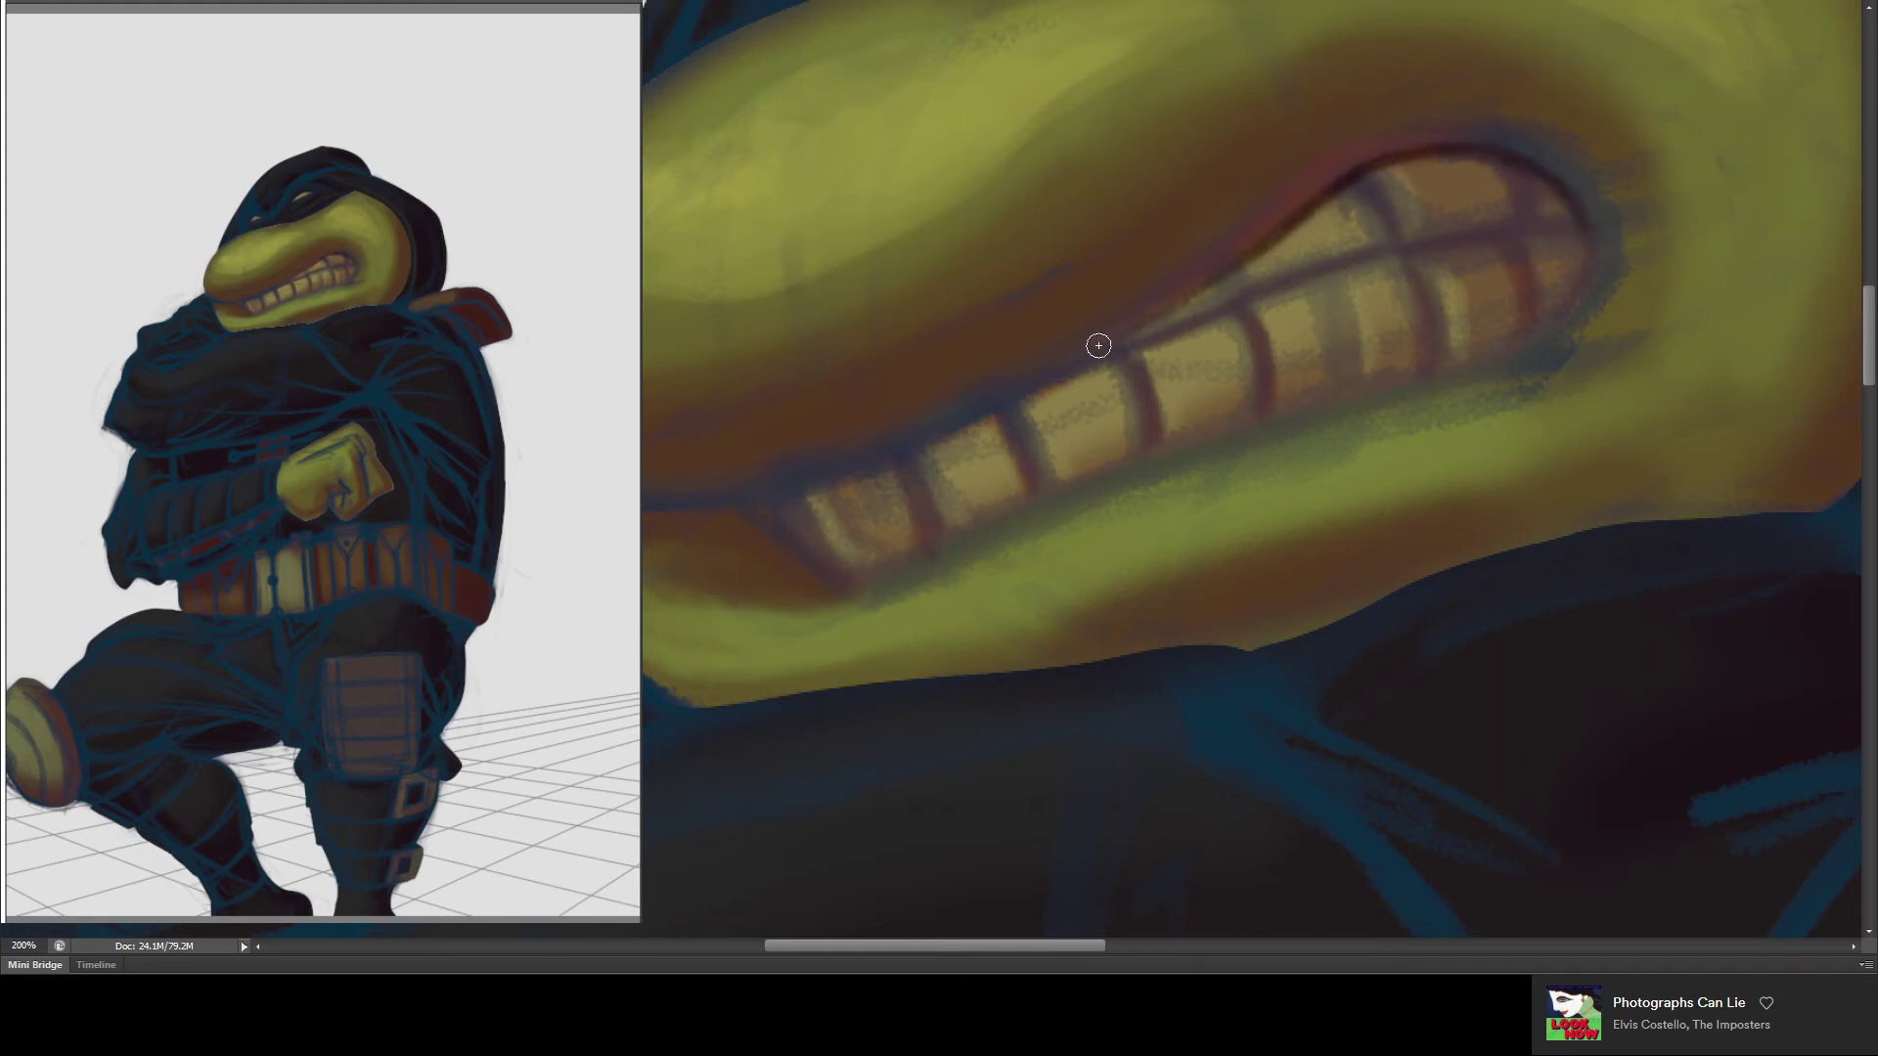
drag(1157, 314, 1362, 169)
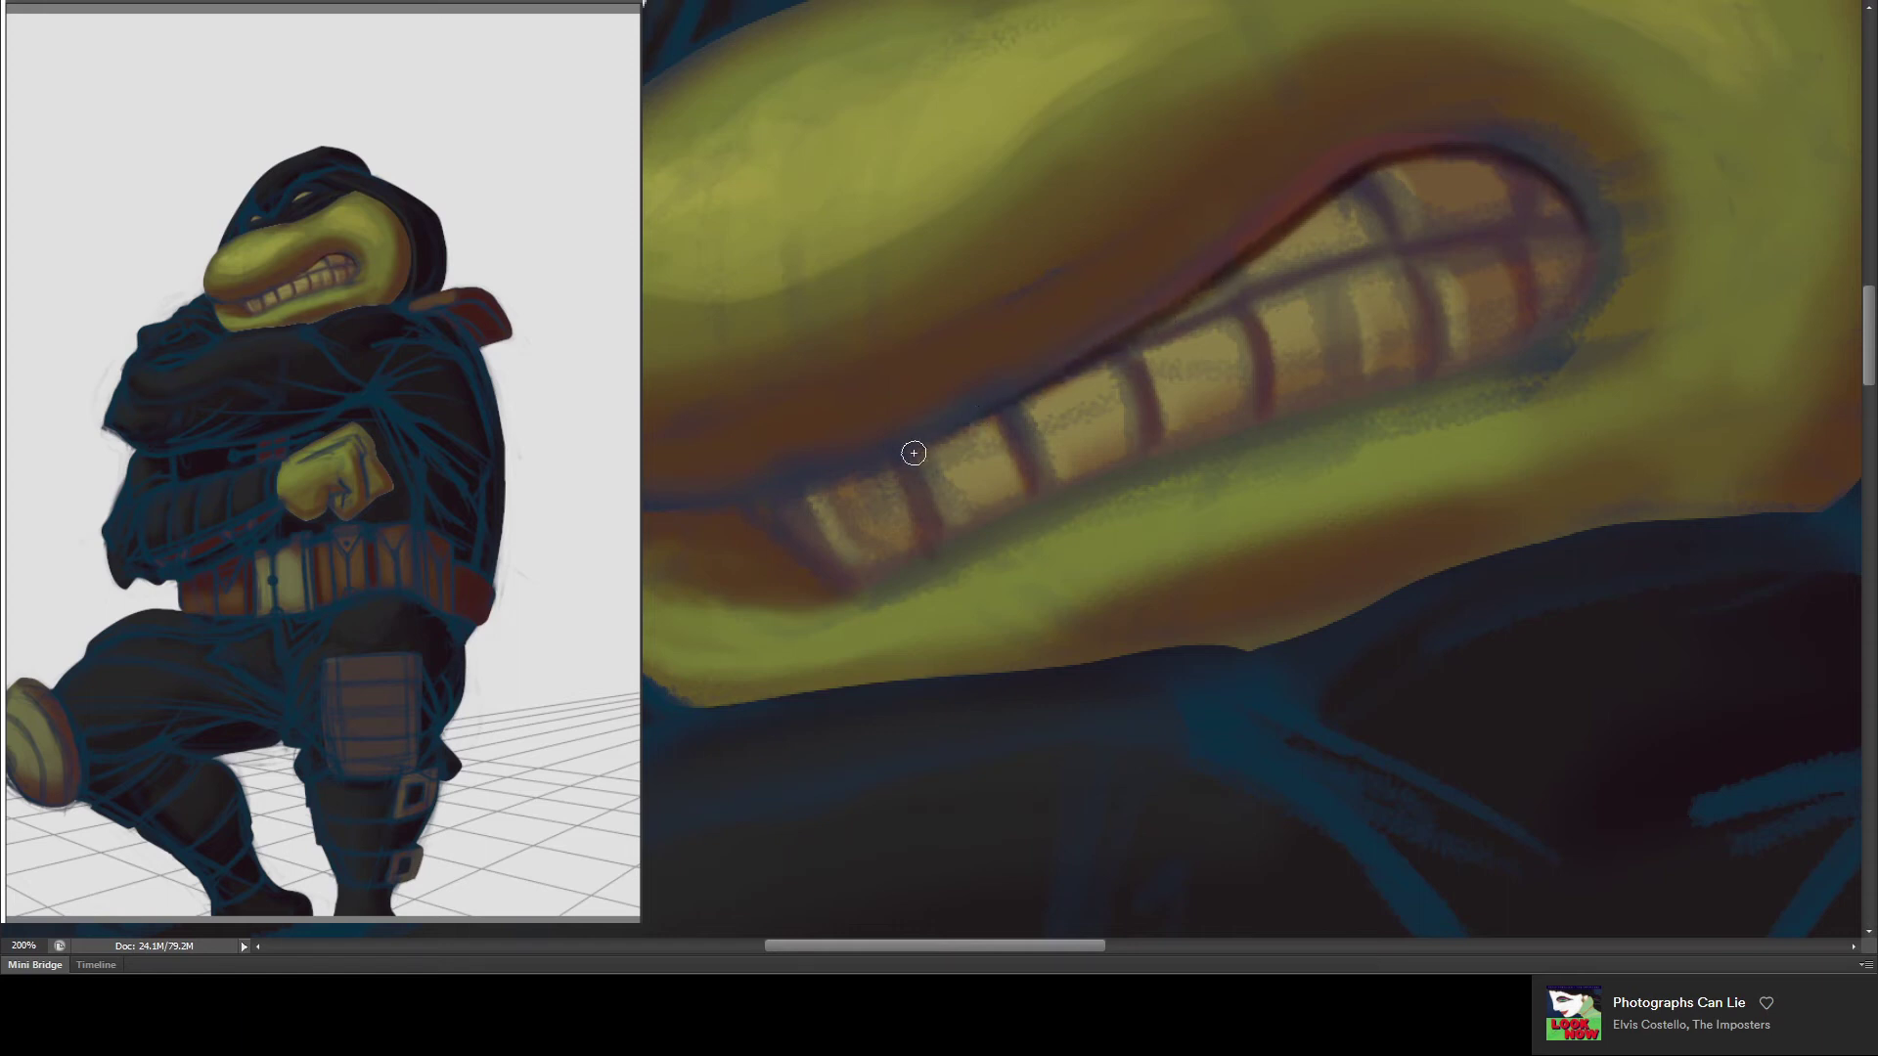
drag(1215, 284, 955, 398)
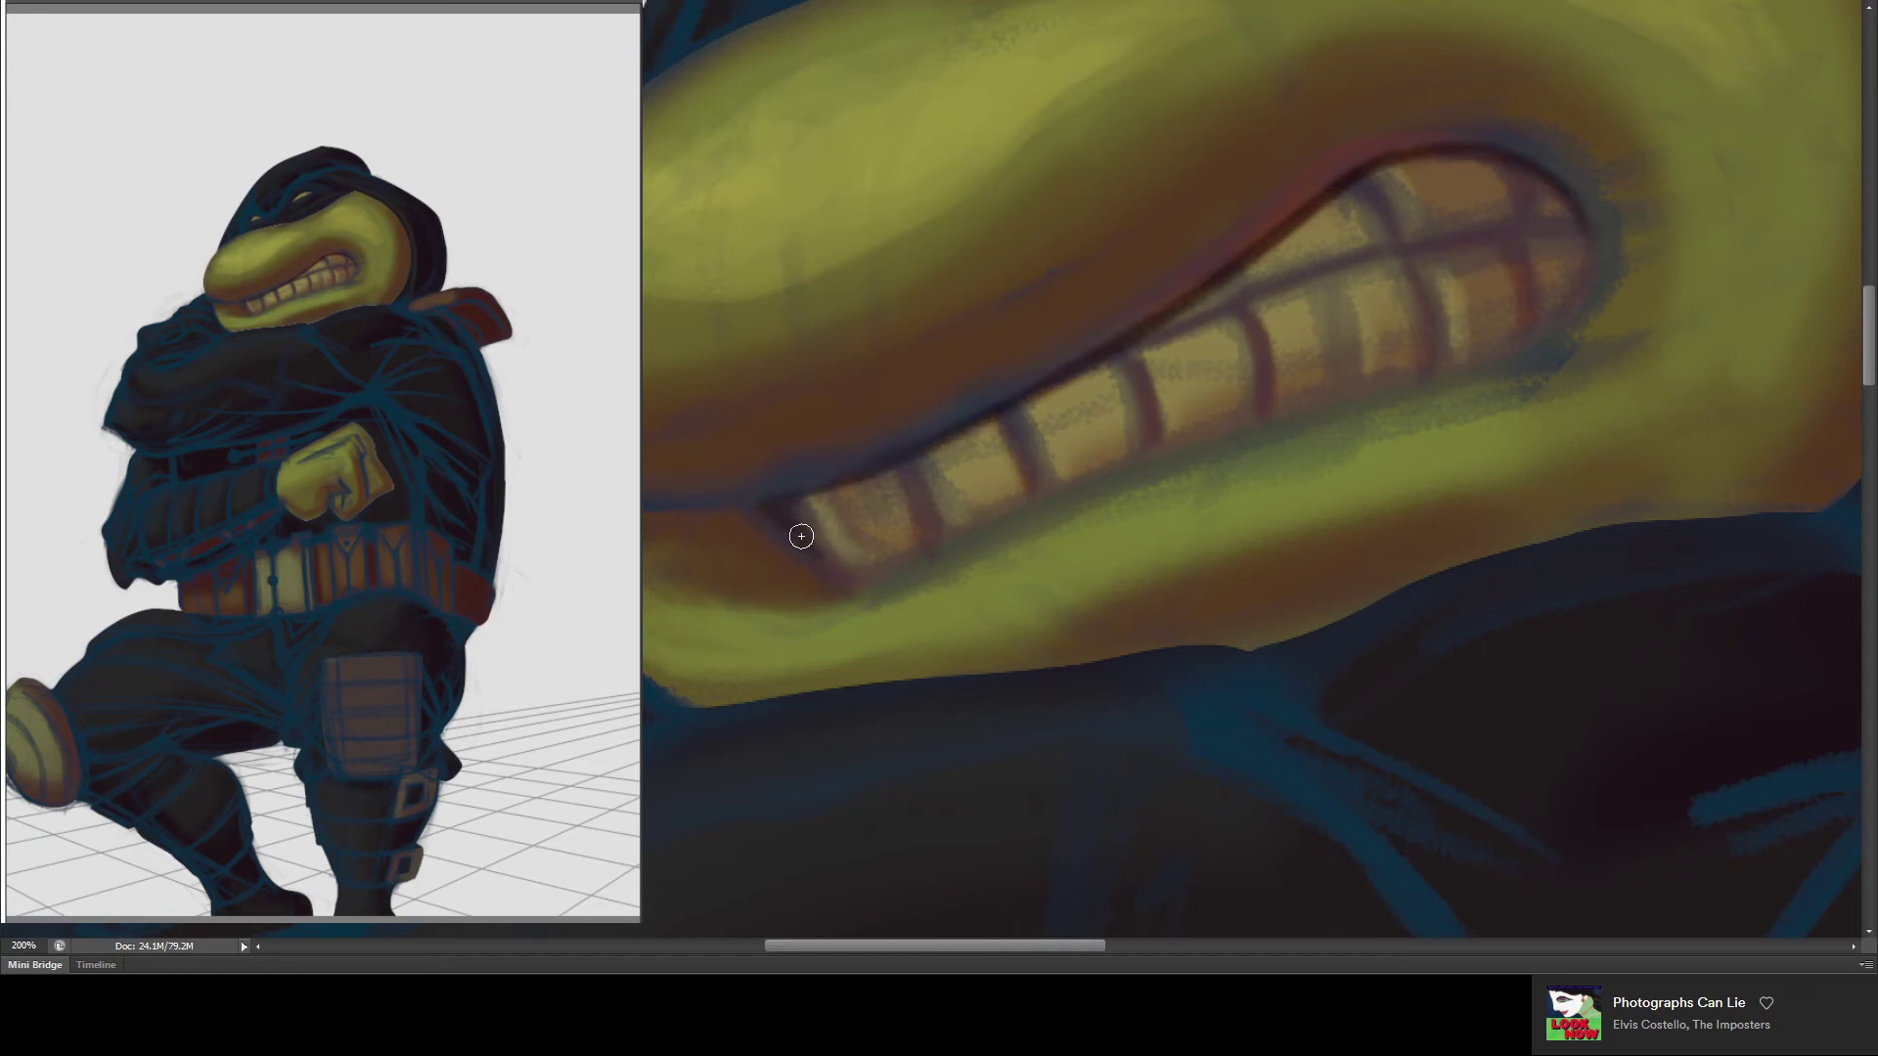
drag(734, 510, 821, 573)
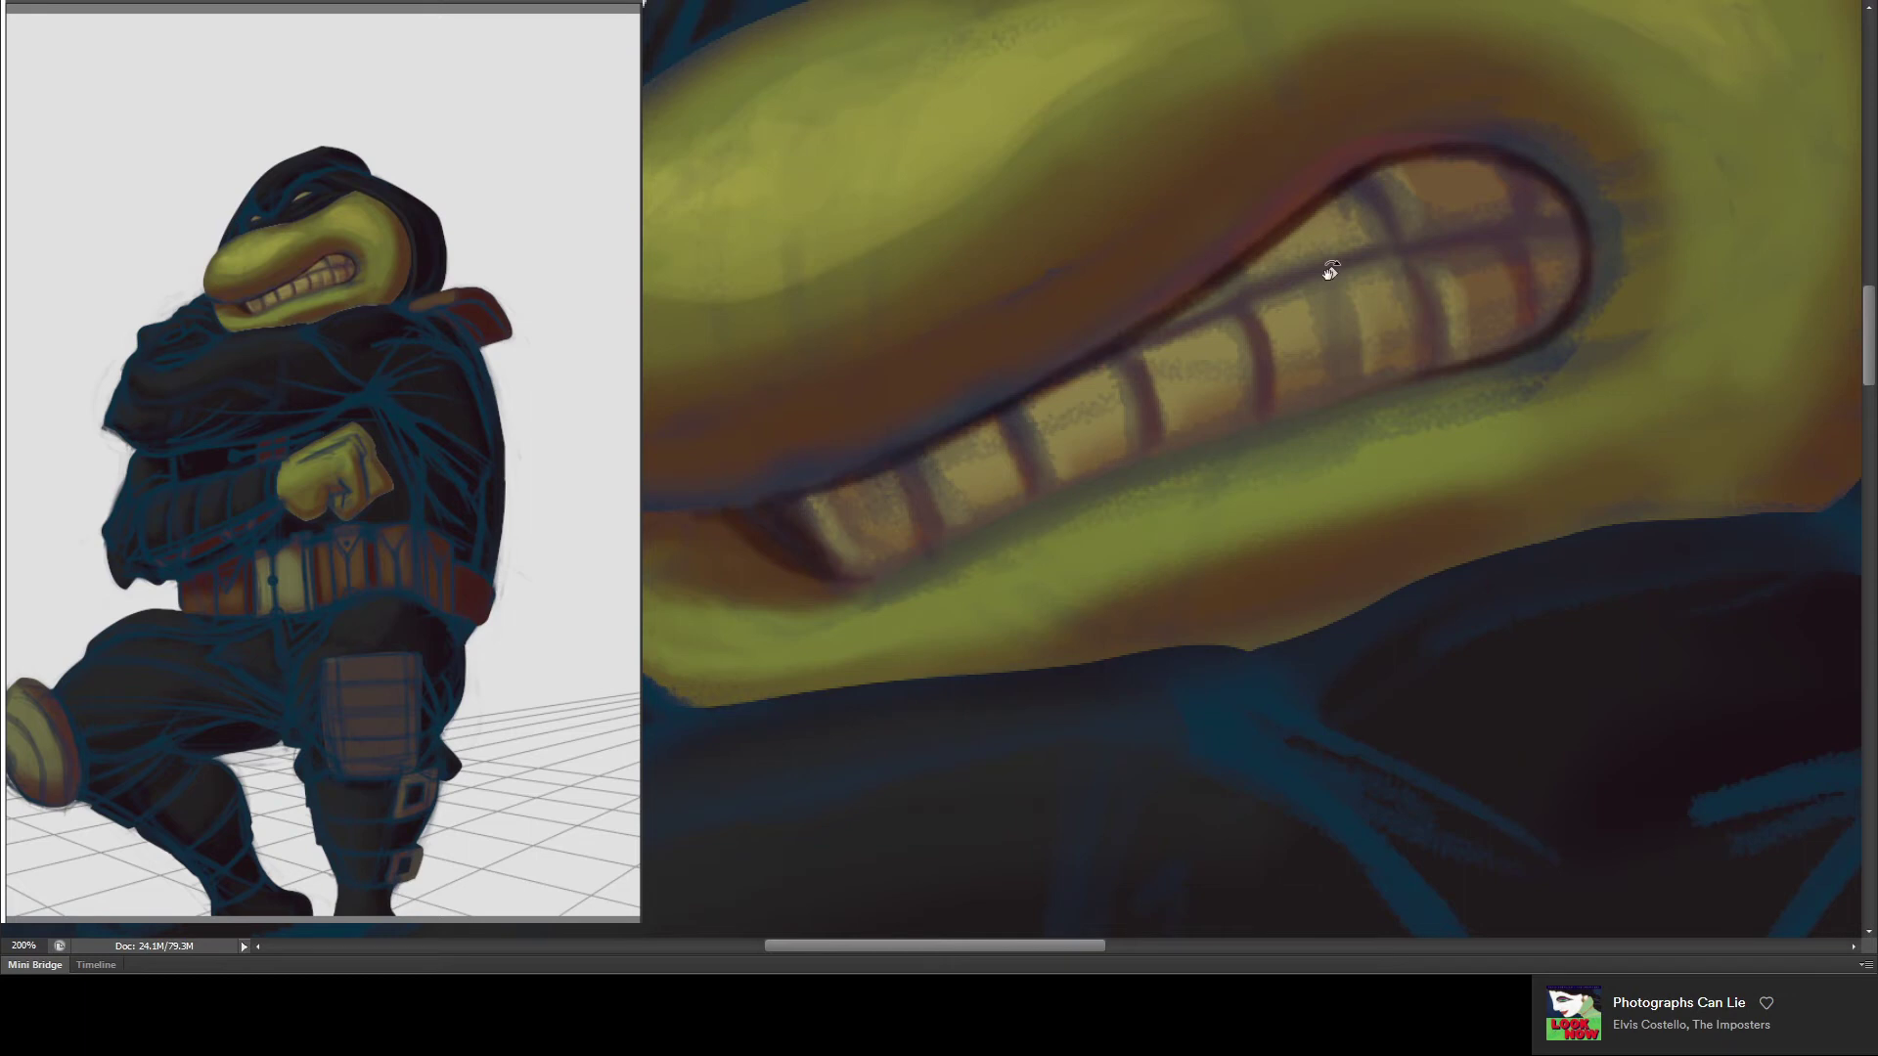
key(r)
drag(1328, 270, 1117, 223)
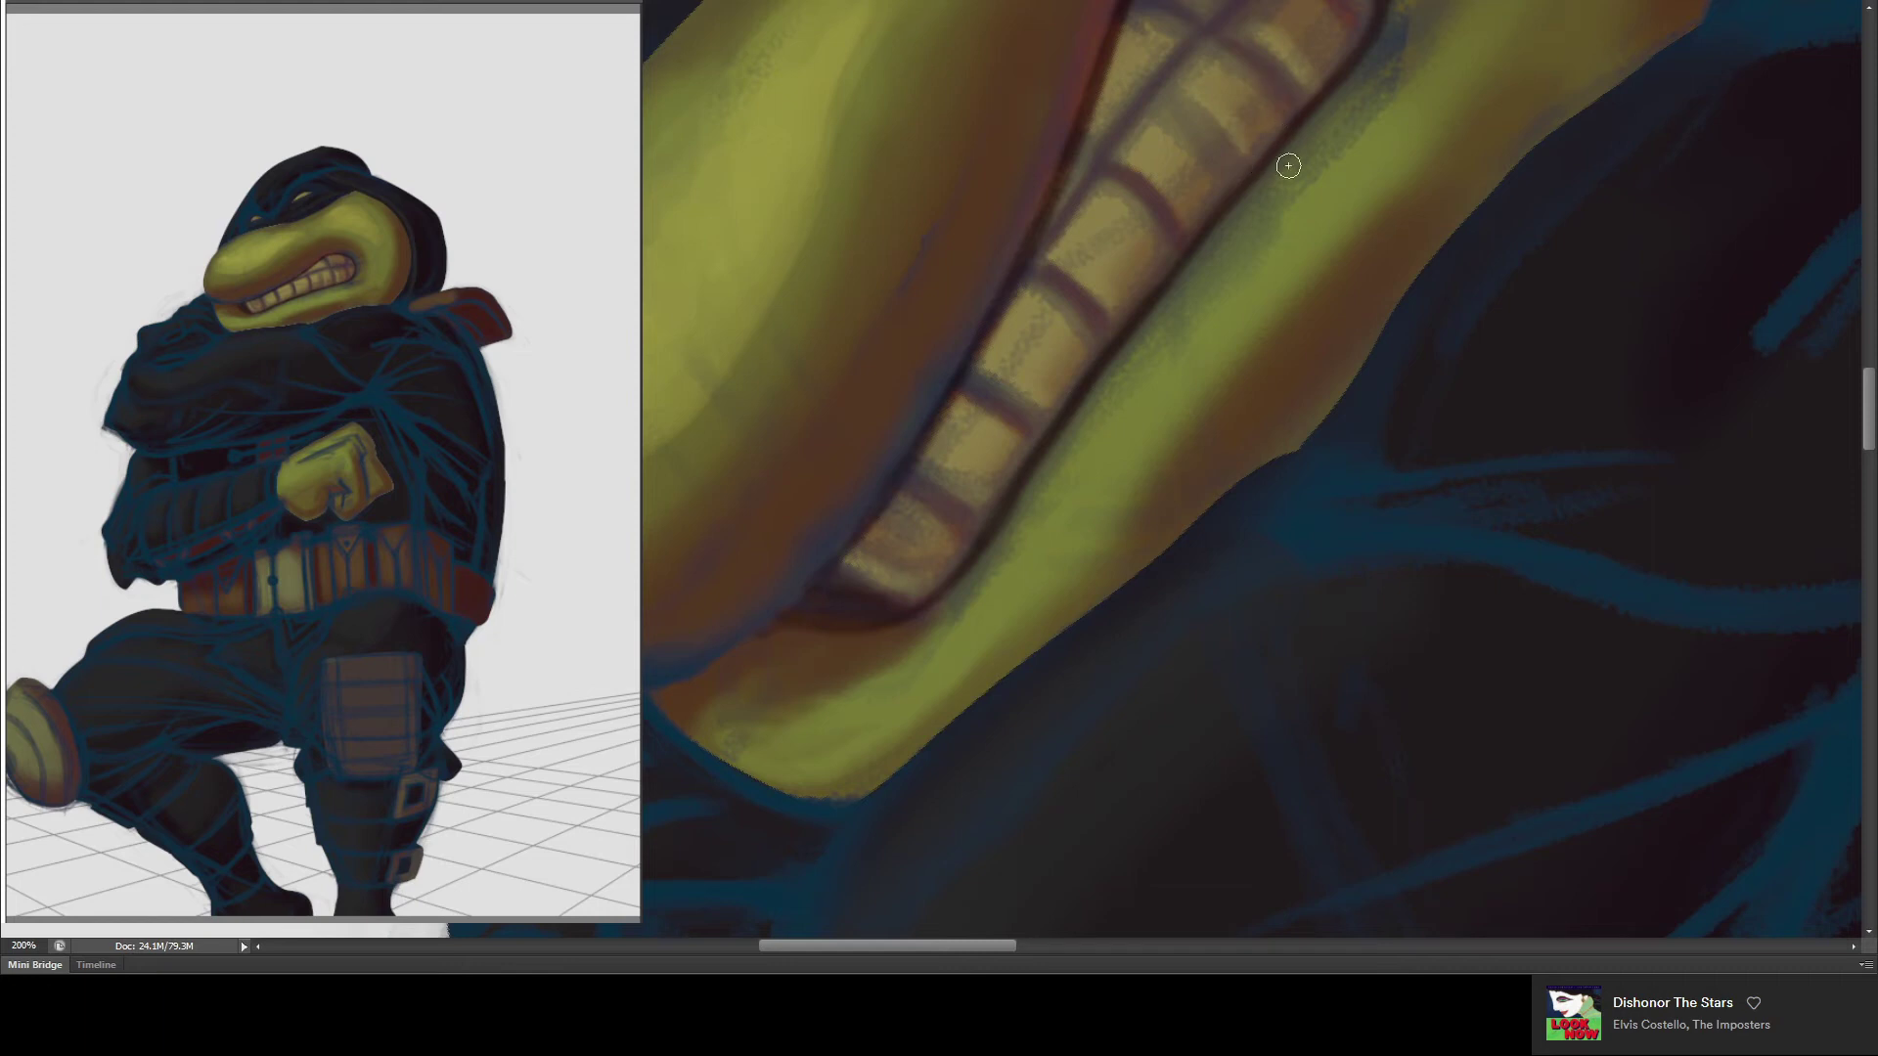
- Darken the gaps between the teeth and the lip line beside them with small dark strokes
drag(1218, 161, 1213, 406)
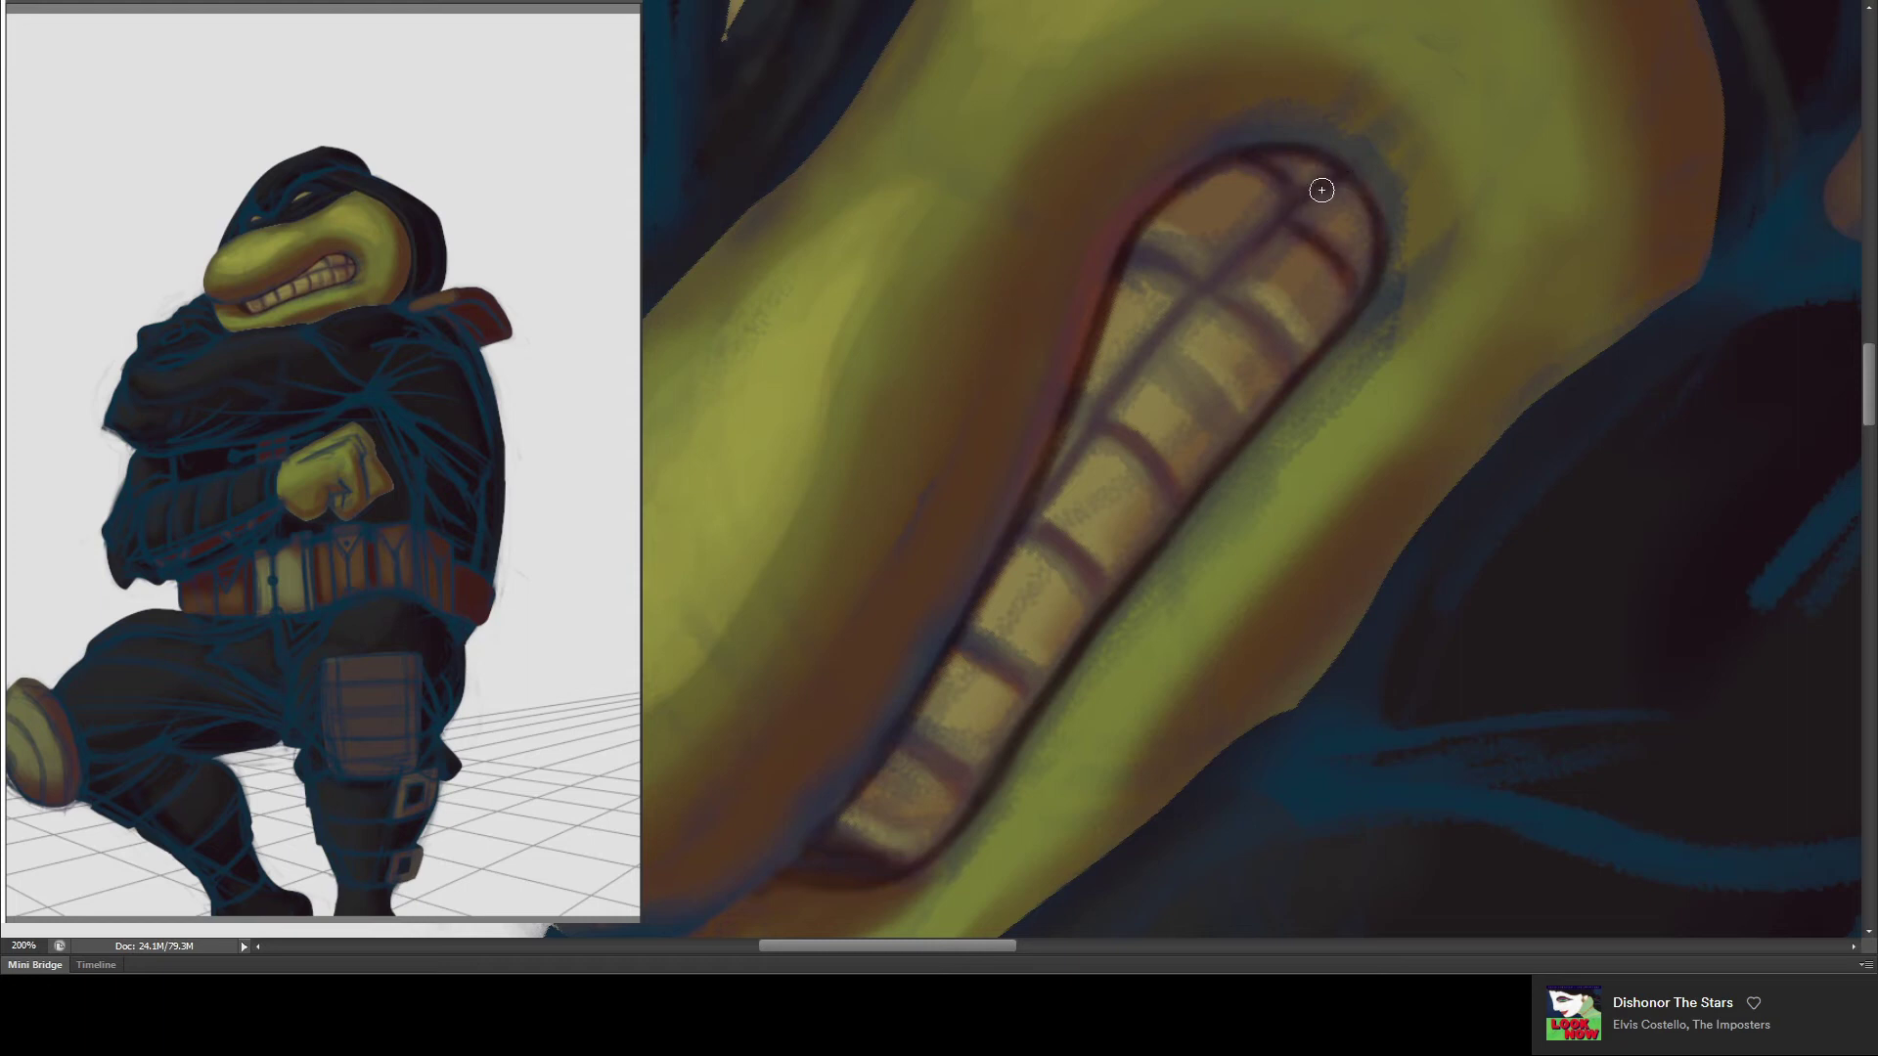
drag(1124, 251, 1208, 286)
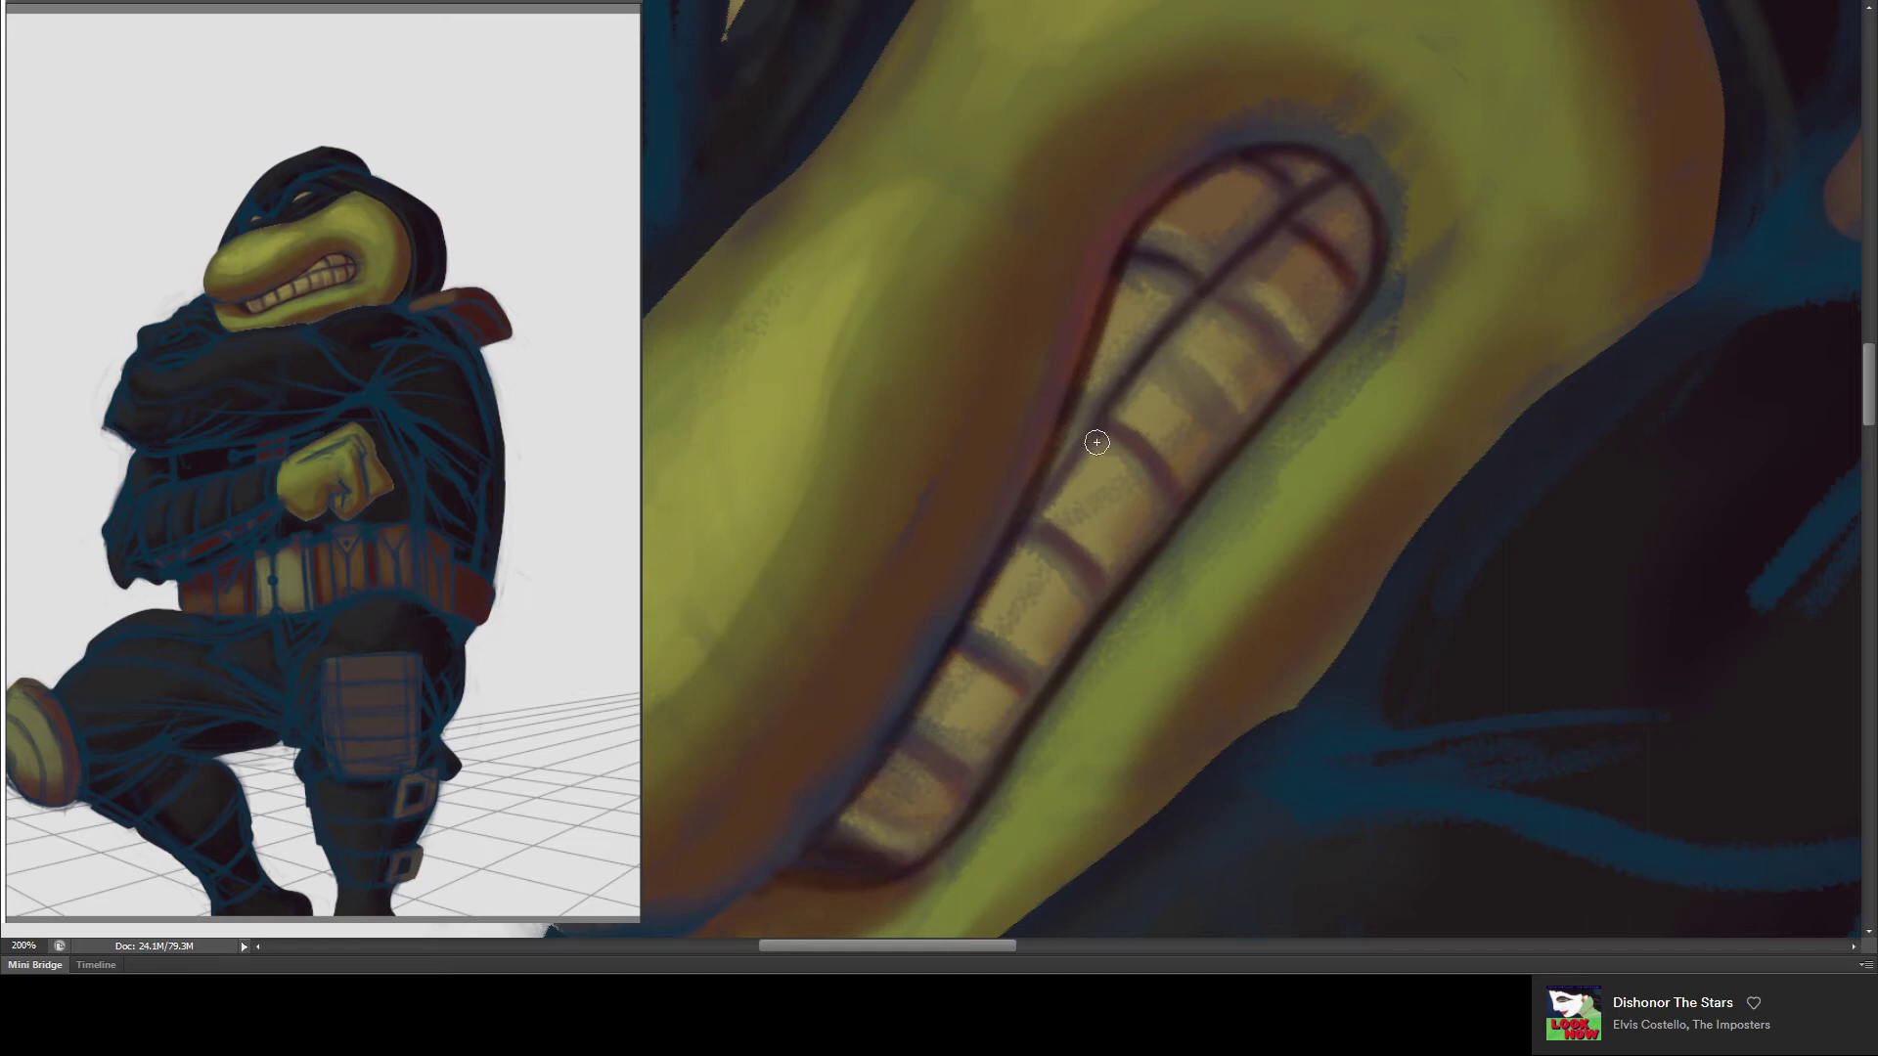
drag(1124, 430, 1169, 468)
drag(1094, 427, 1101, 419)
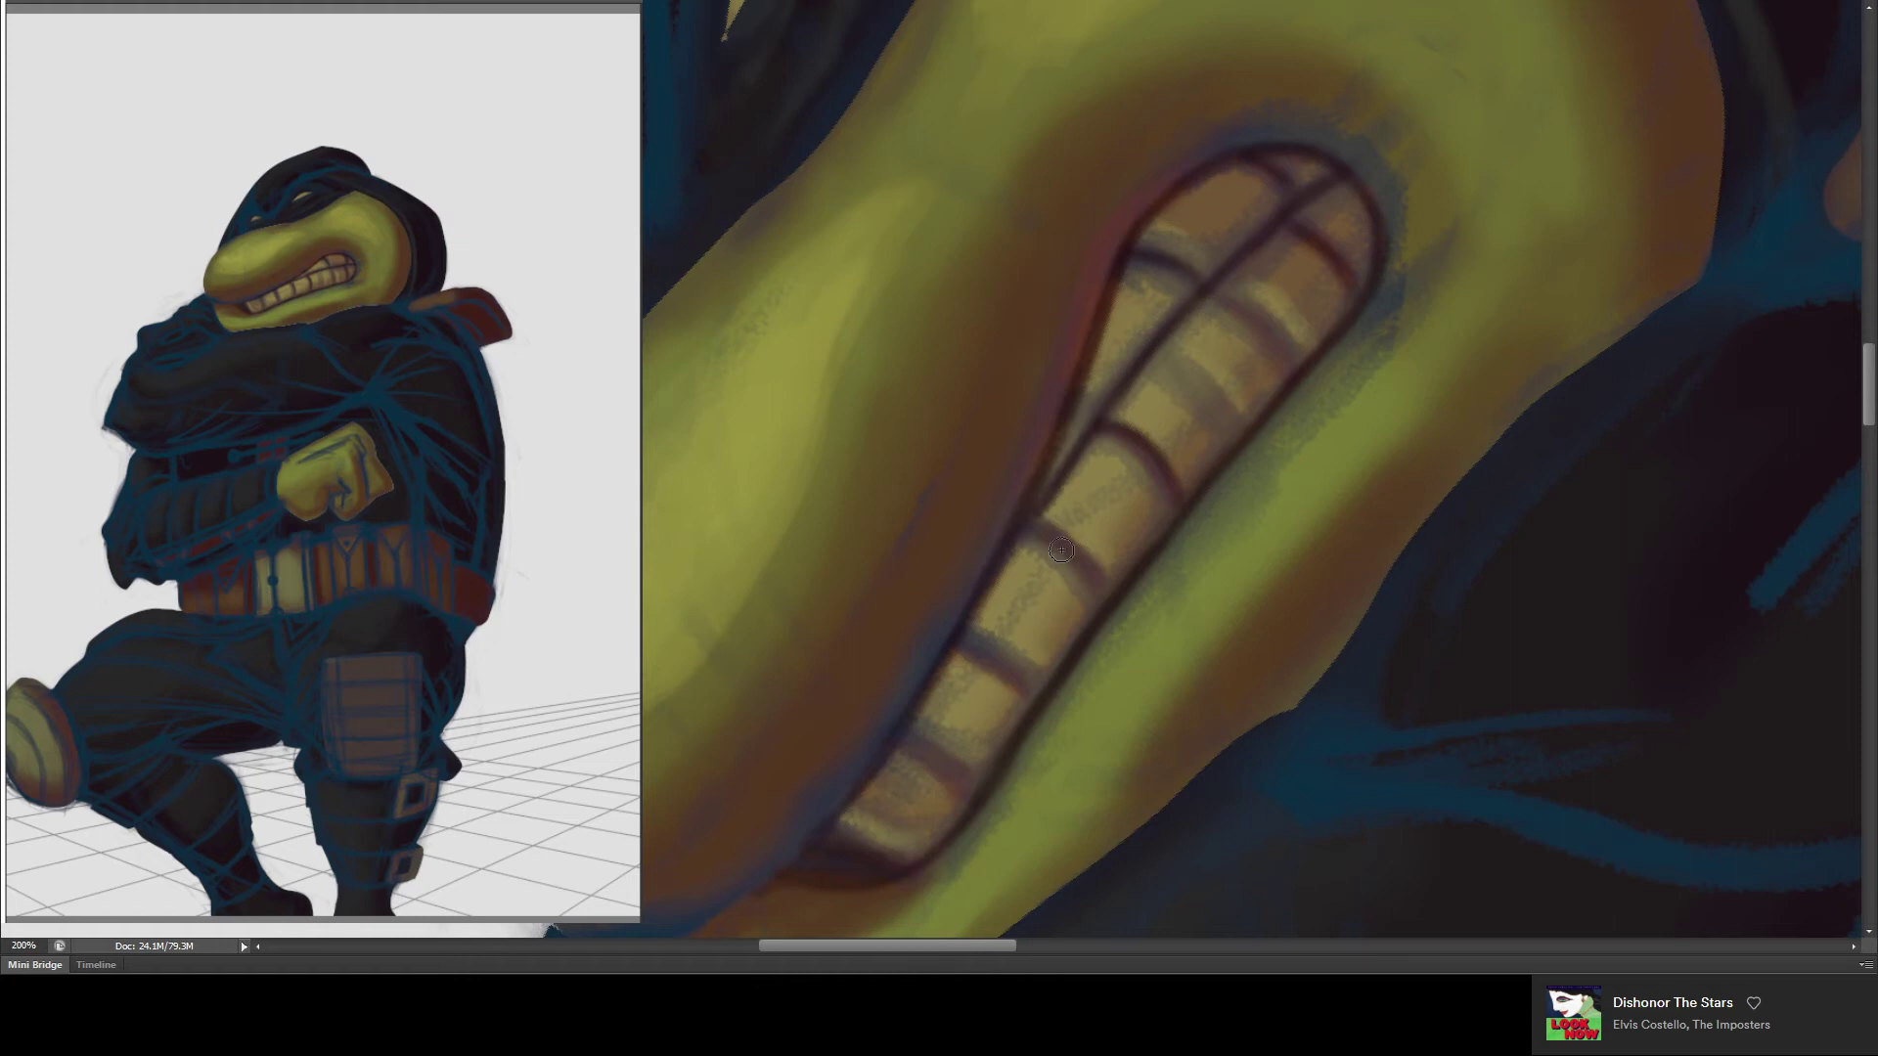
drag(1107, 581, 1084, 554)
mouse_move(1153, 356)
mouse_down()
mouse_move(1217, 405)
mouse_move(1203, 385)
mouse_up()
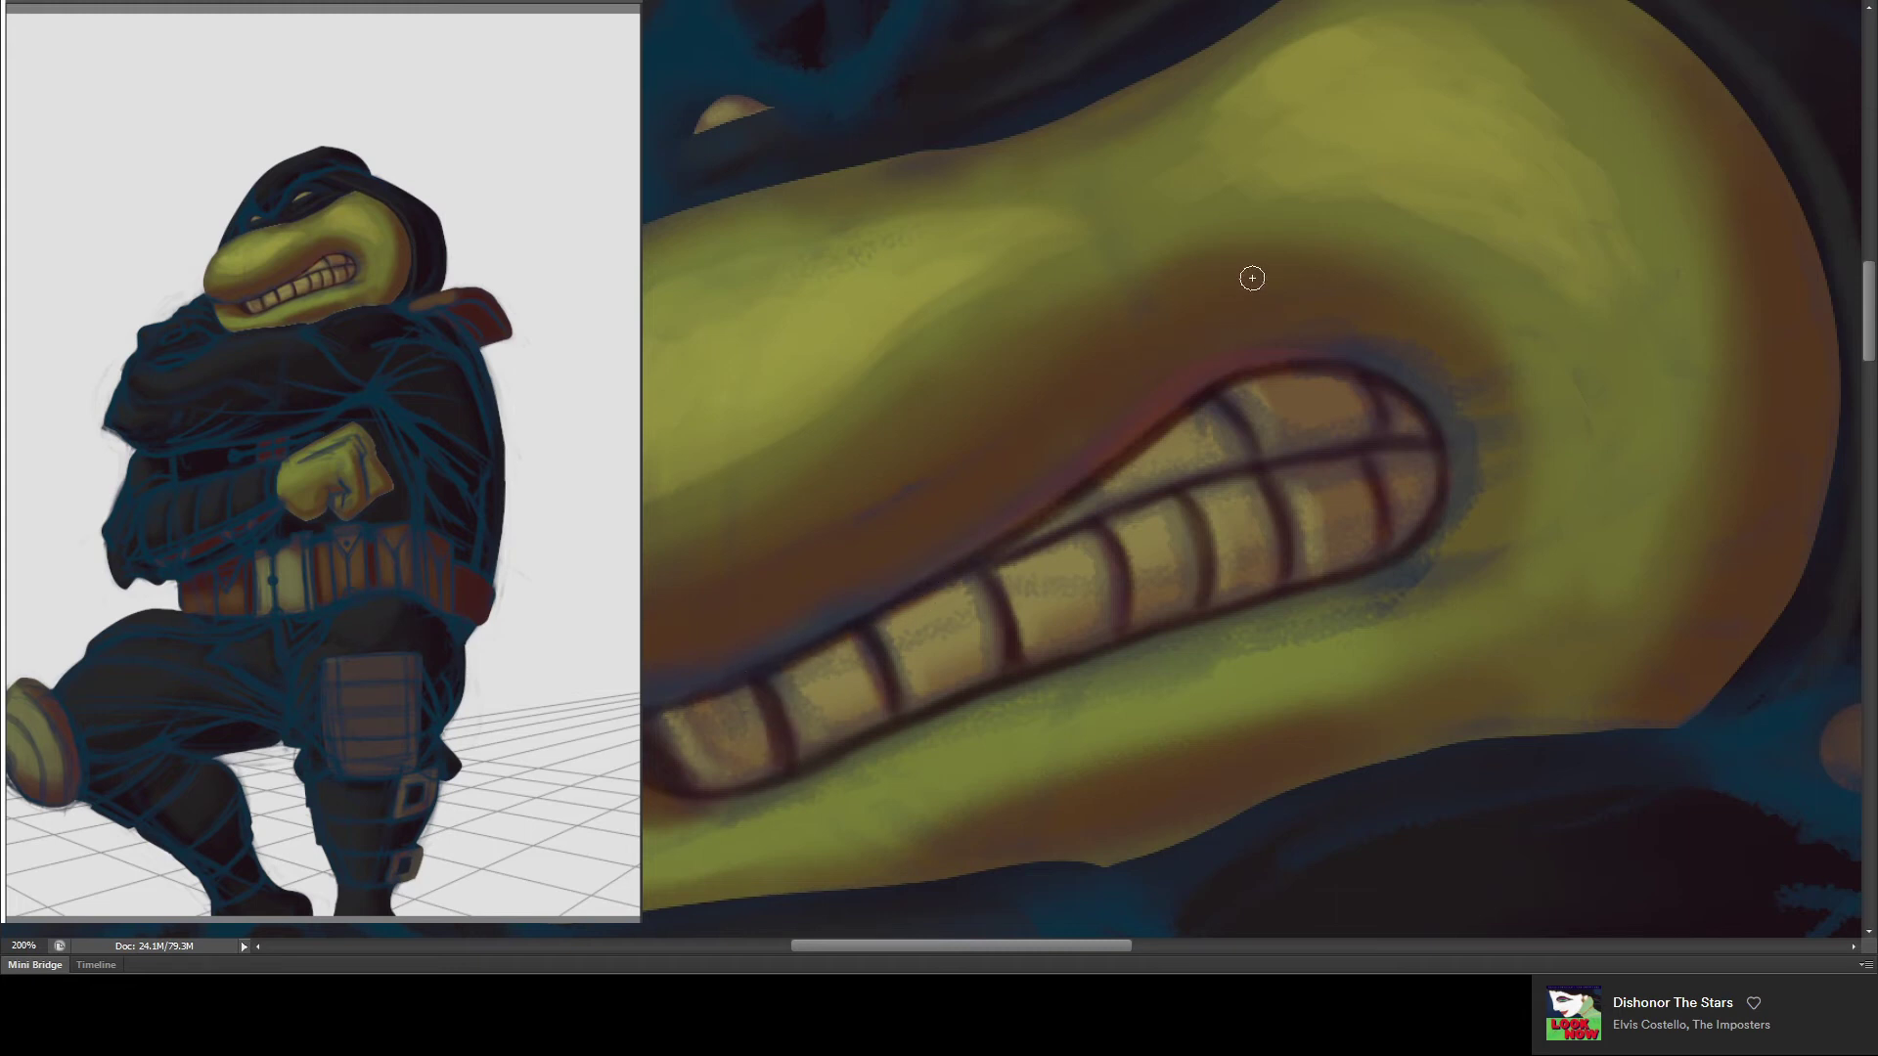
scroll(1204, 294, up, 5)
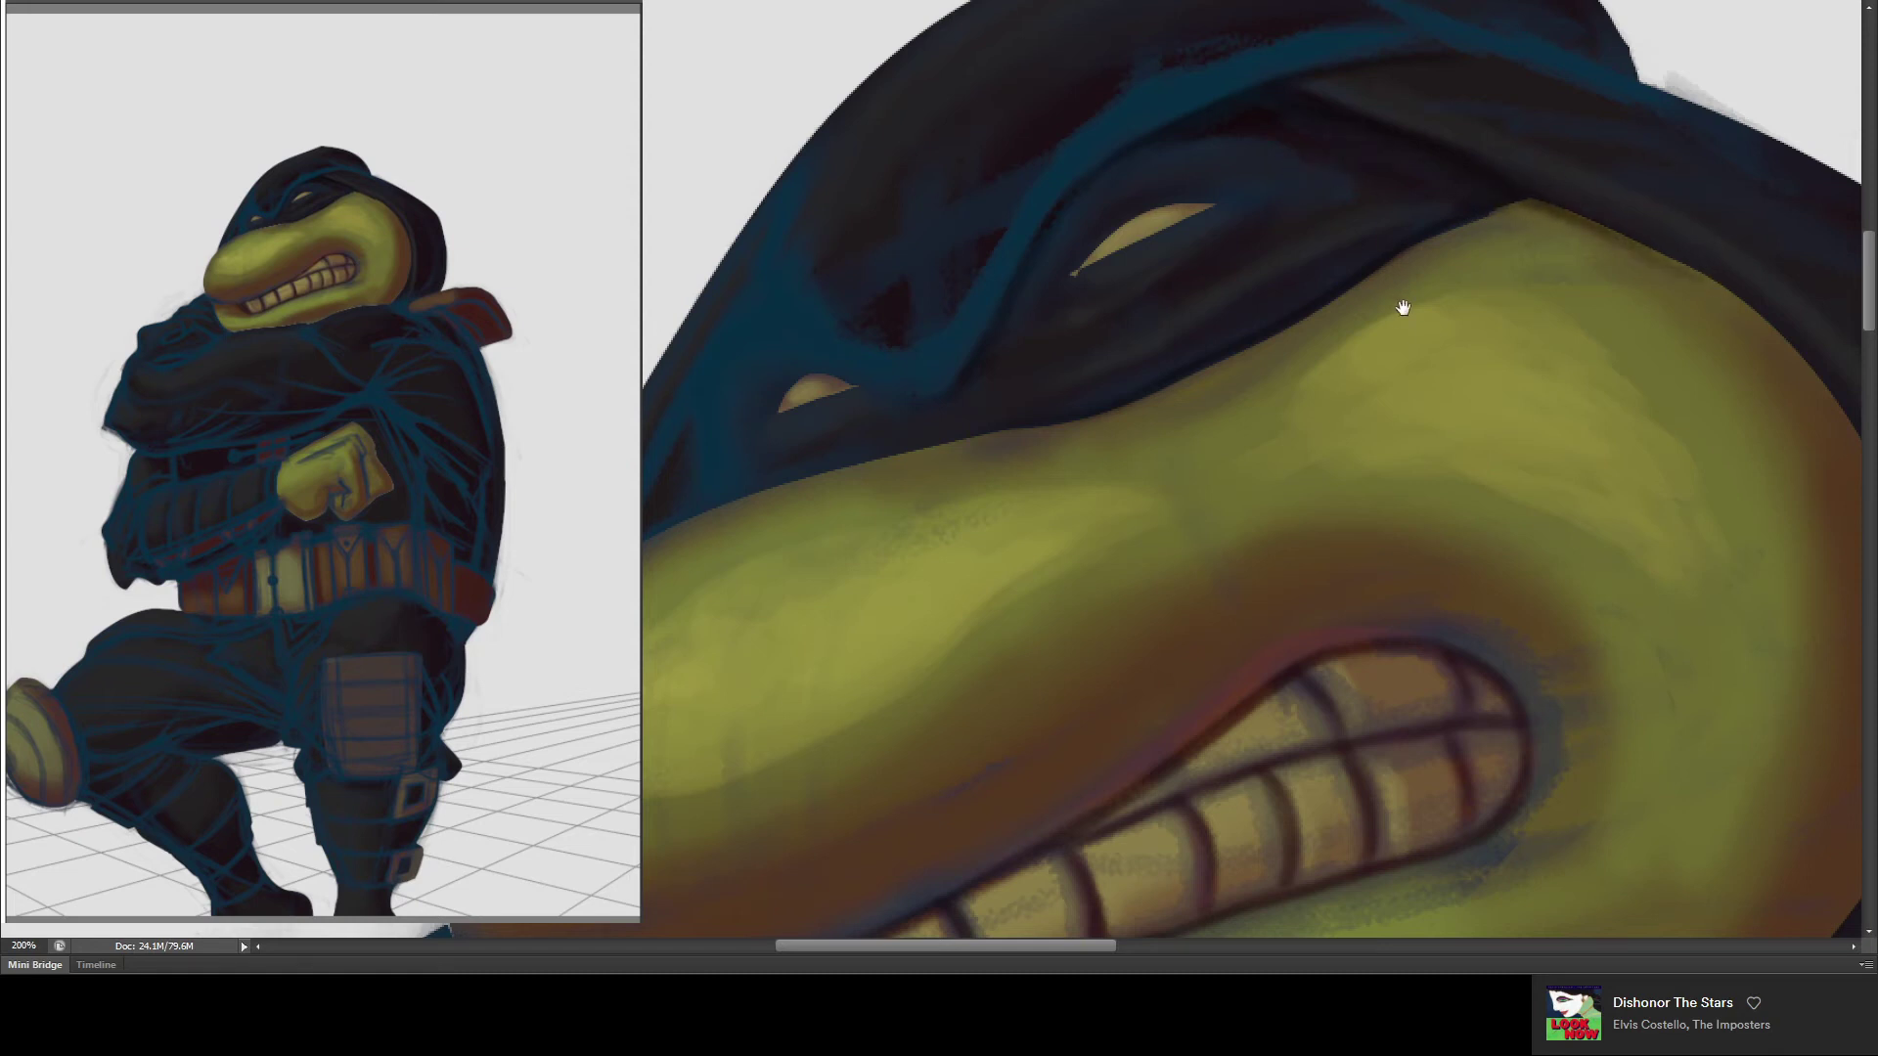
- Pan to the face's lower right side and rotate the view toward it
mouse_move(1402, 308)
mouse_down()
mouse_move(1228, 209)
mouse_move(1166, 348)
mouse_up()
key(r)
mouse_move(1216, 277)
mouse_down()
mouse_move(1258, 460)
mouse_move(1190, 511)
mouse_move(1271, 352)
mouse_move(1283, 368)
mouse_up()
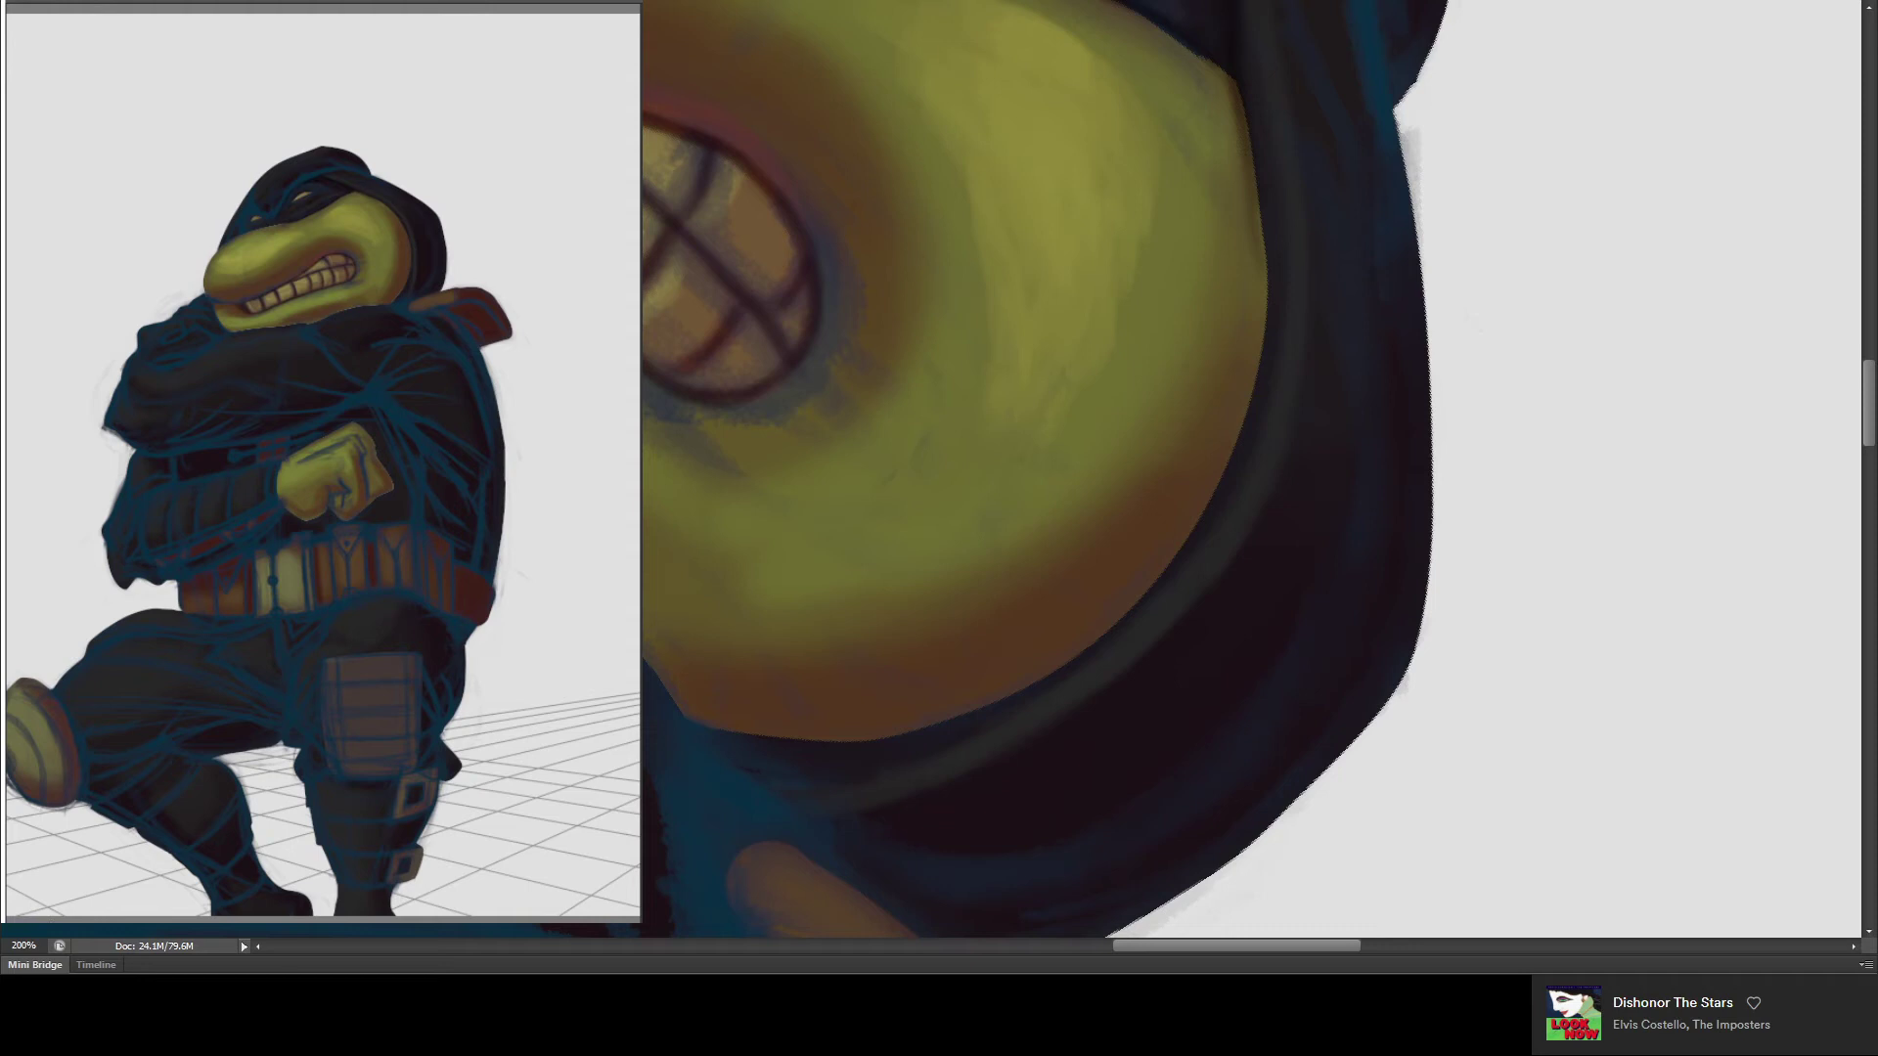
- Compare the skin colour with and without the yellow-green, then reselect the lower face and hood area
key(ctrl+z)
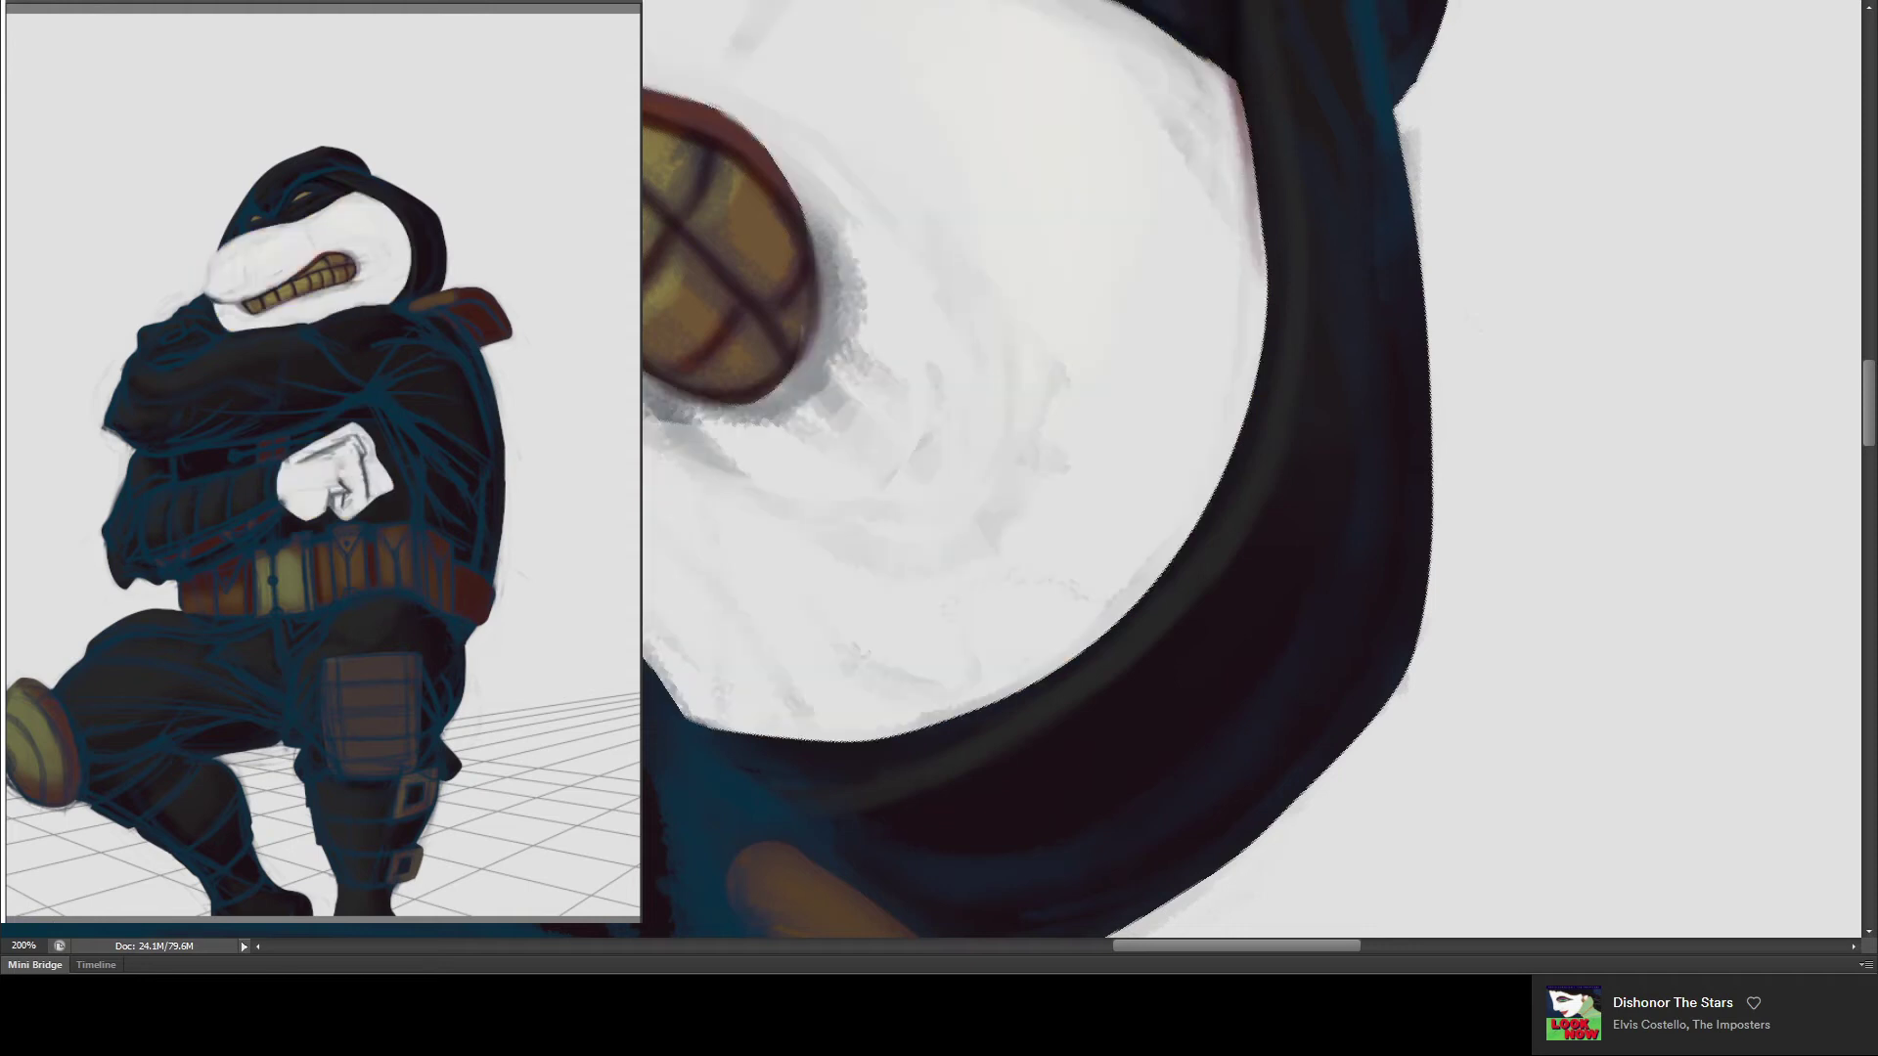
key(ctrl+z)
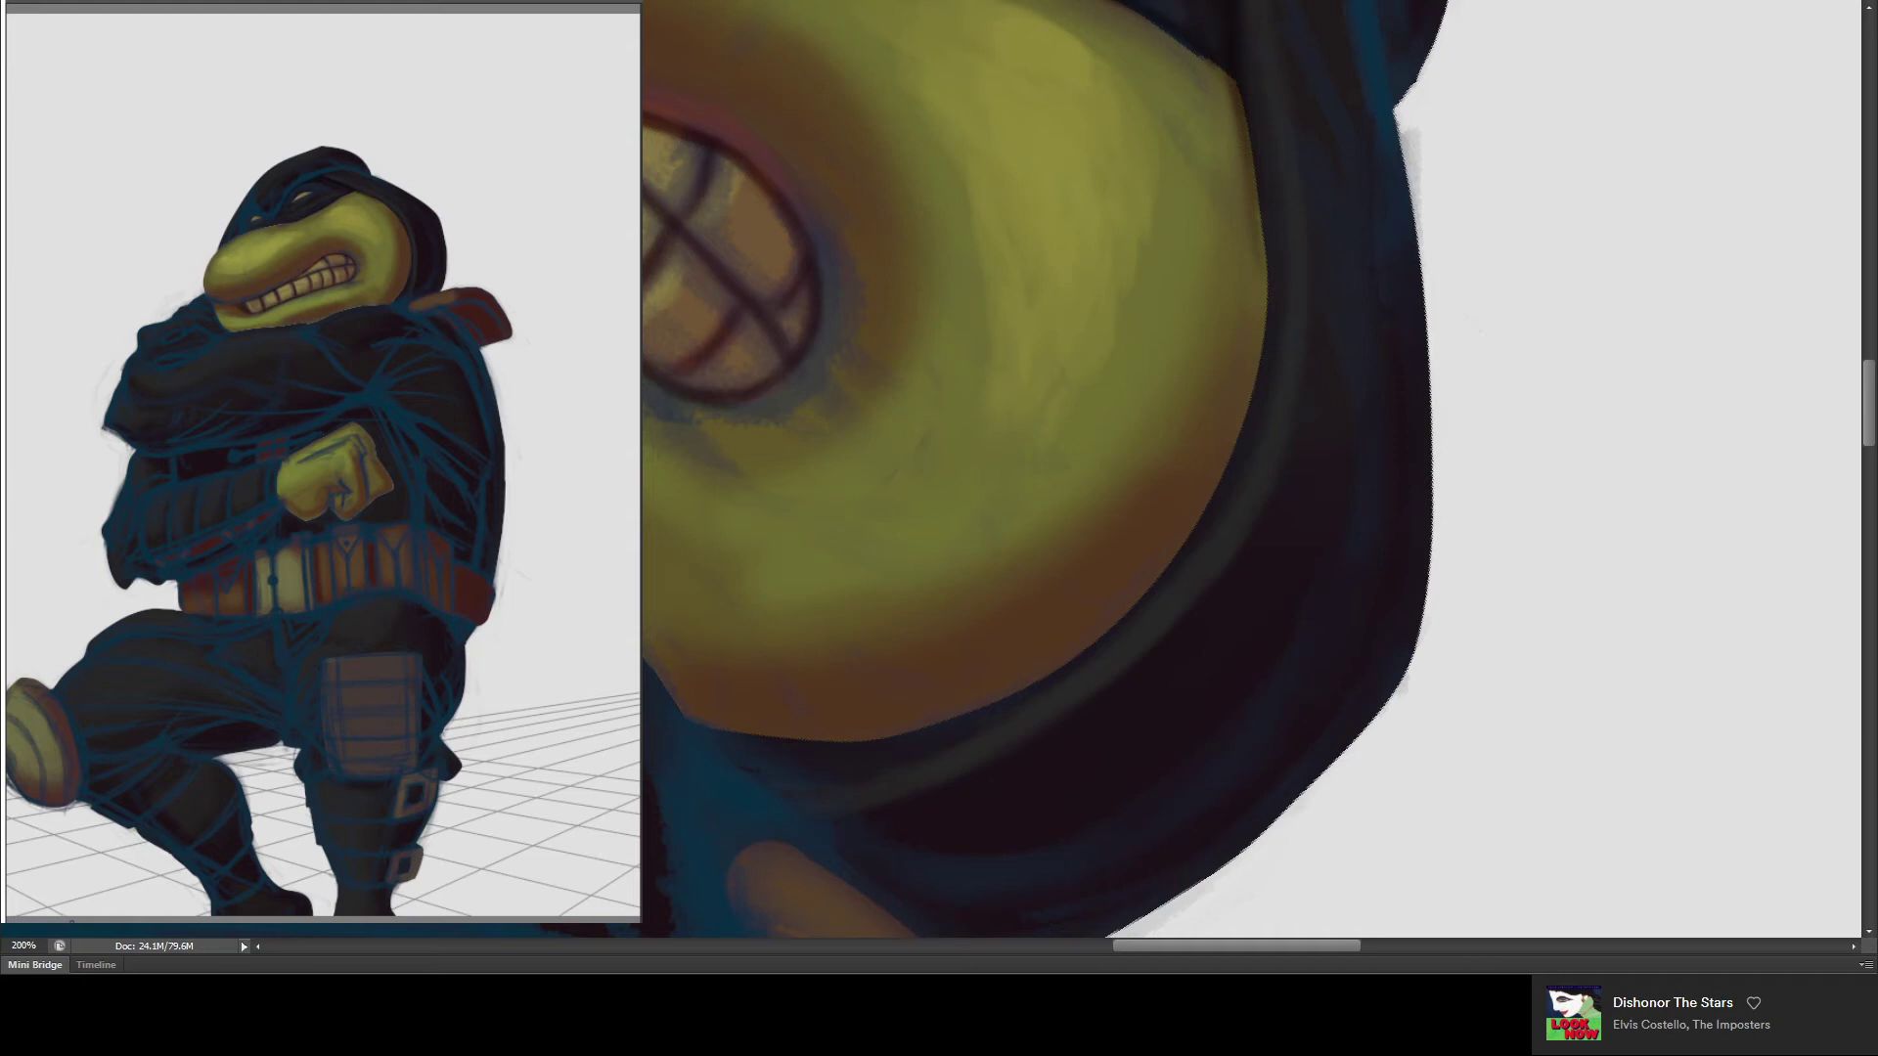
key(ctrl+shift+d)
key(ctrl+d)
key(ctrl+shift+d)
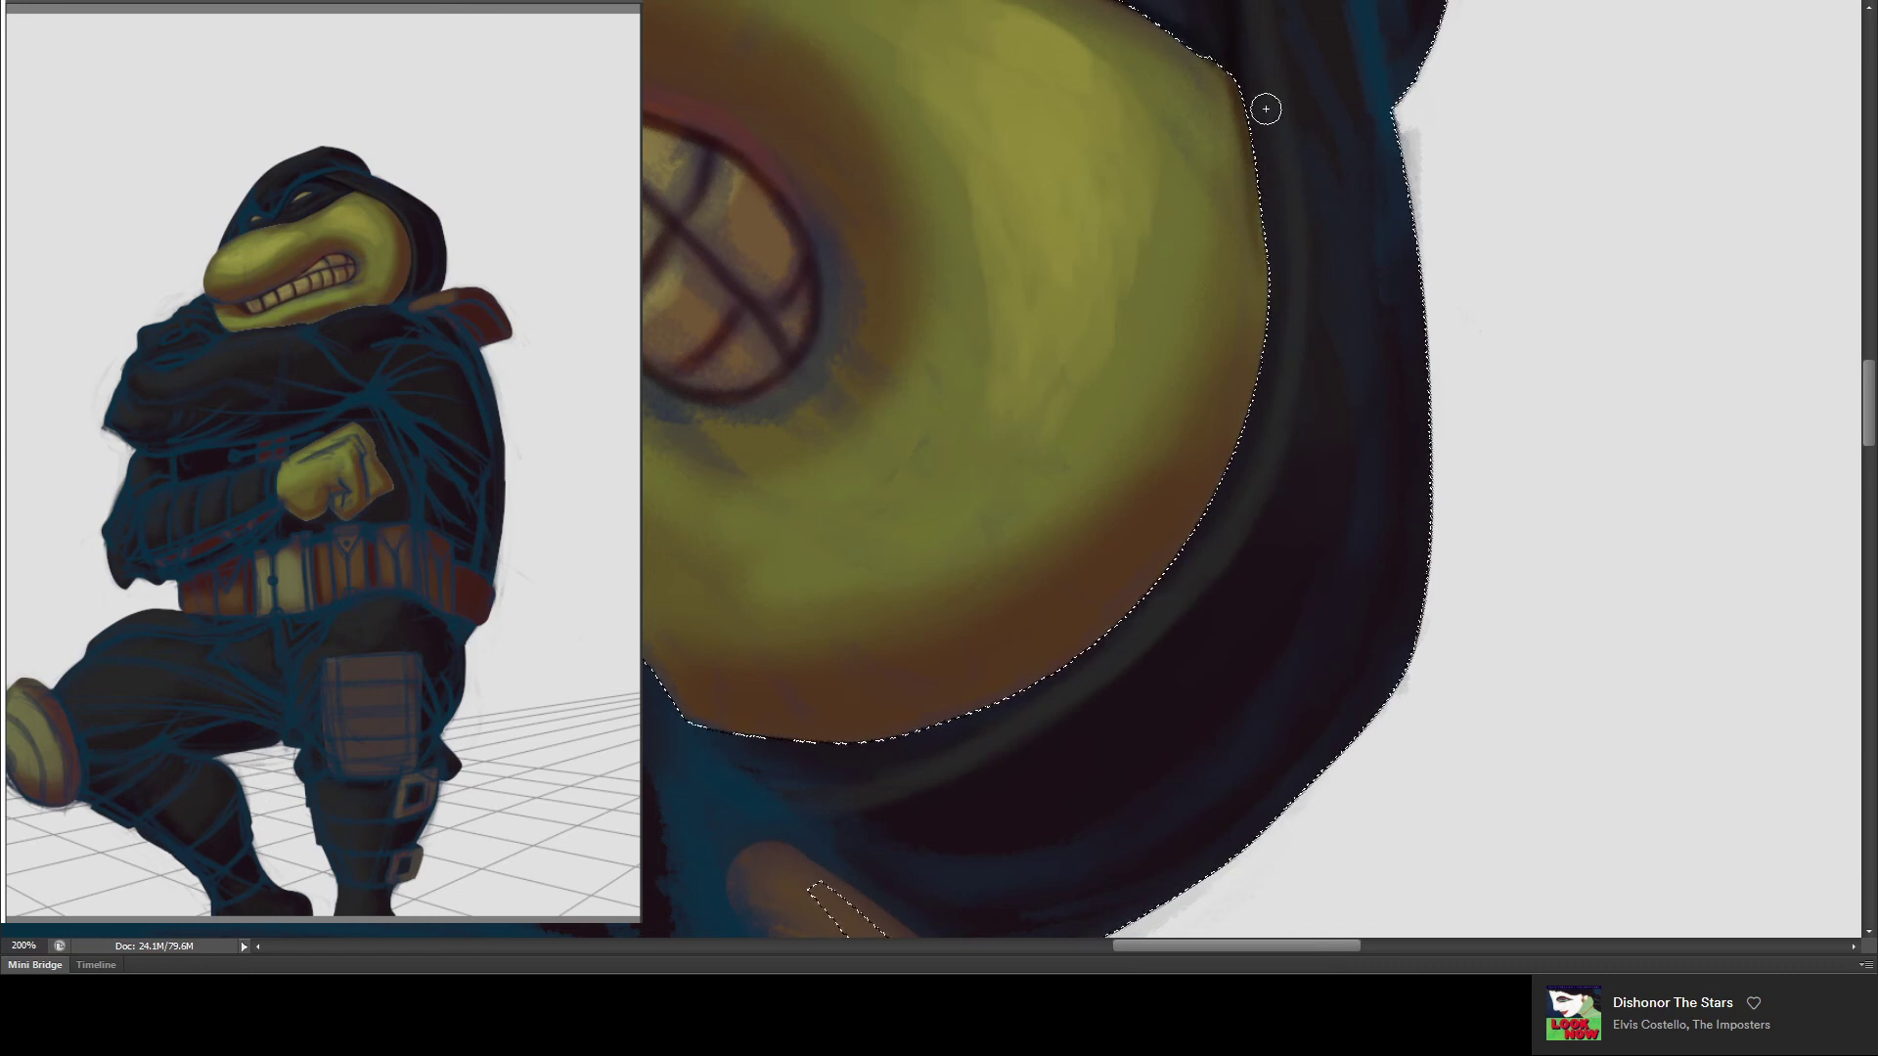
- Deselect the face area and scroll up toward the hood
key(ctrl+d)
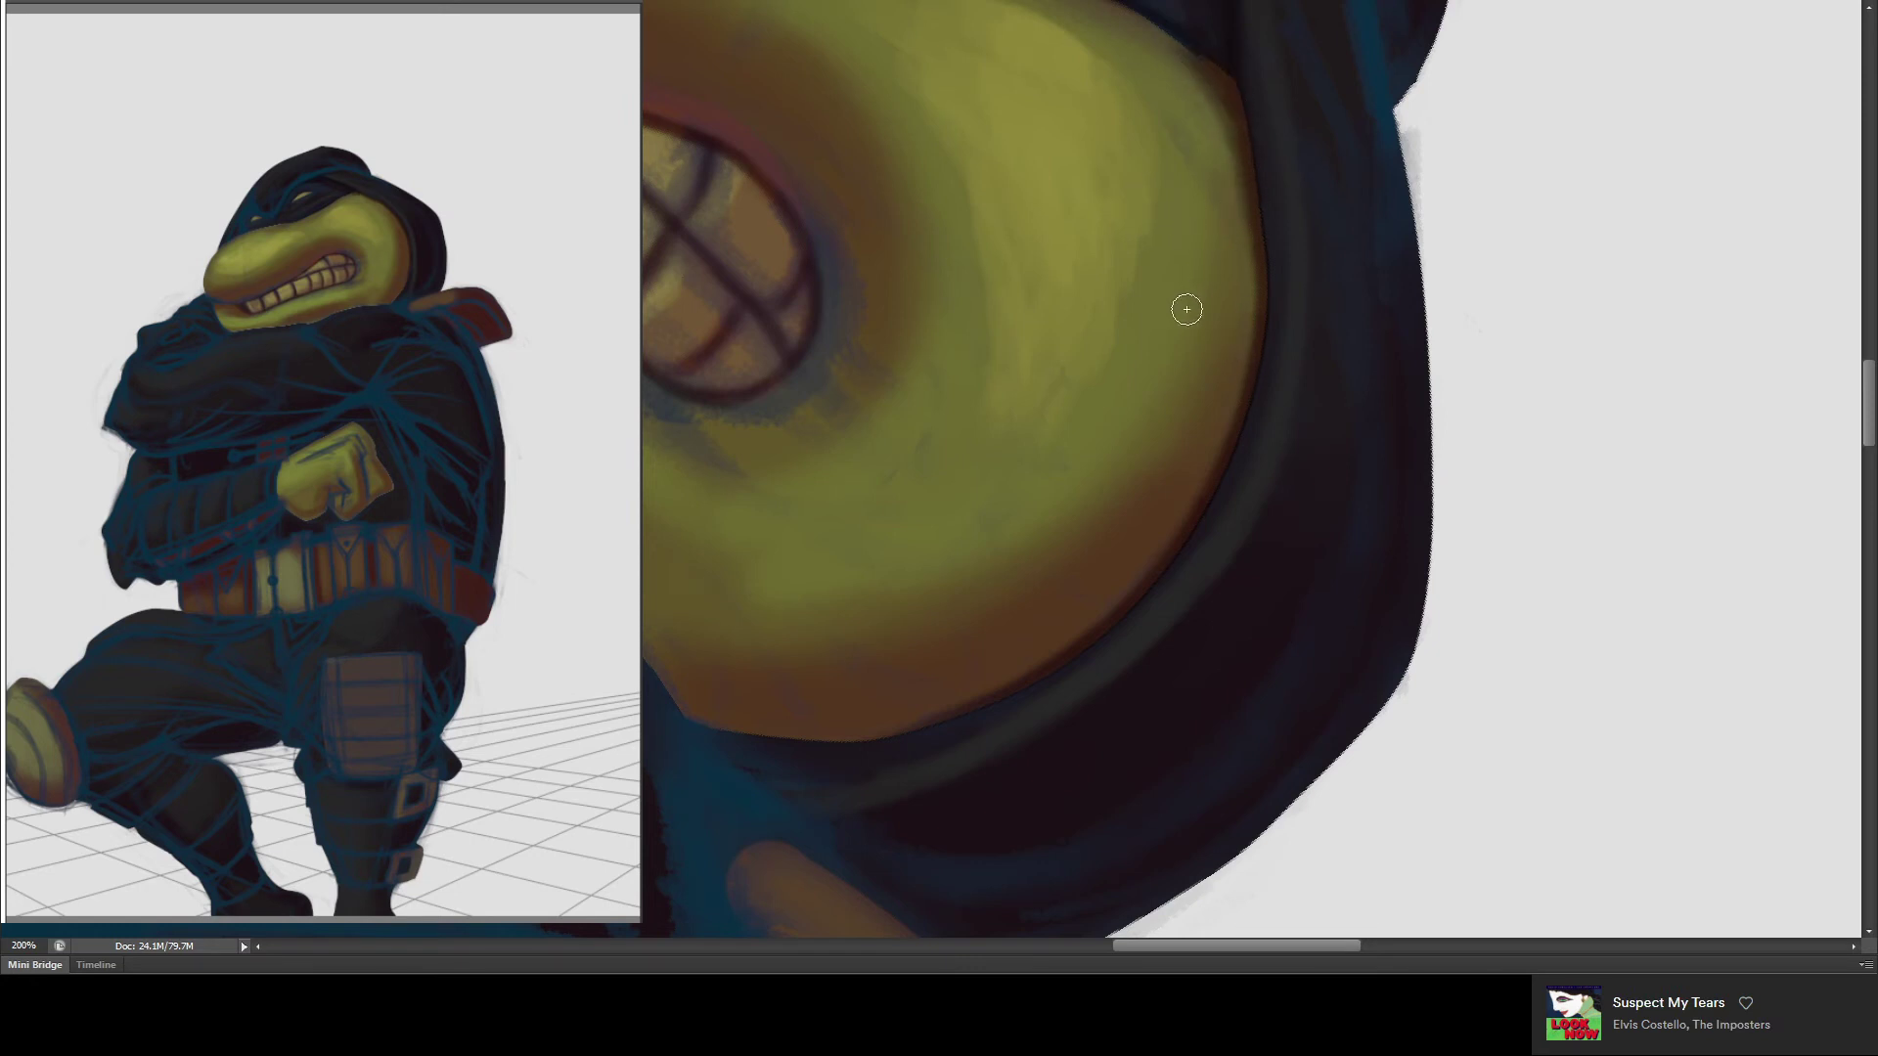
scroll(1193, 298, up, 3)
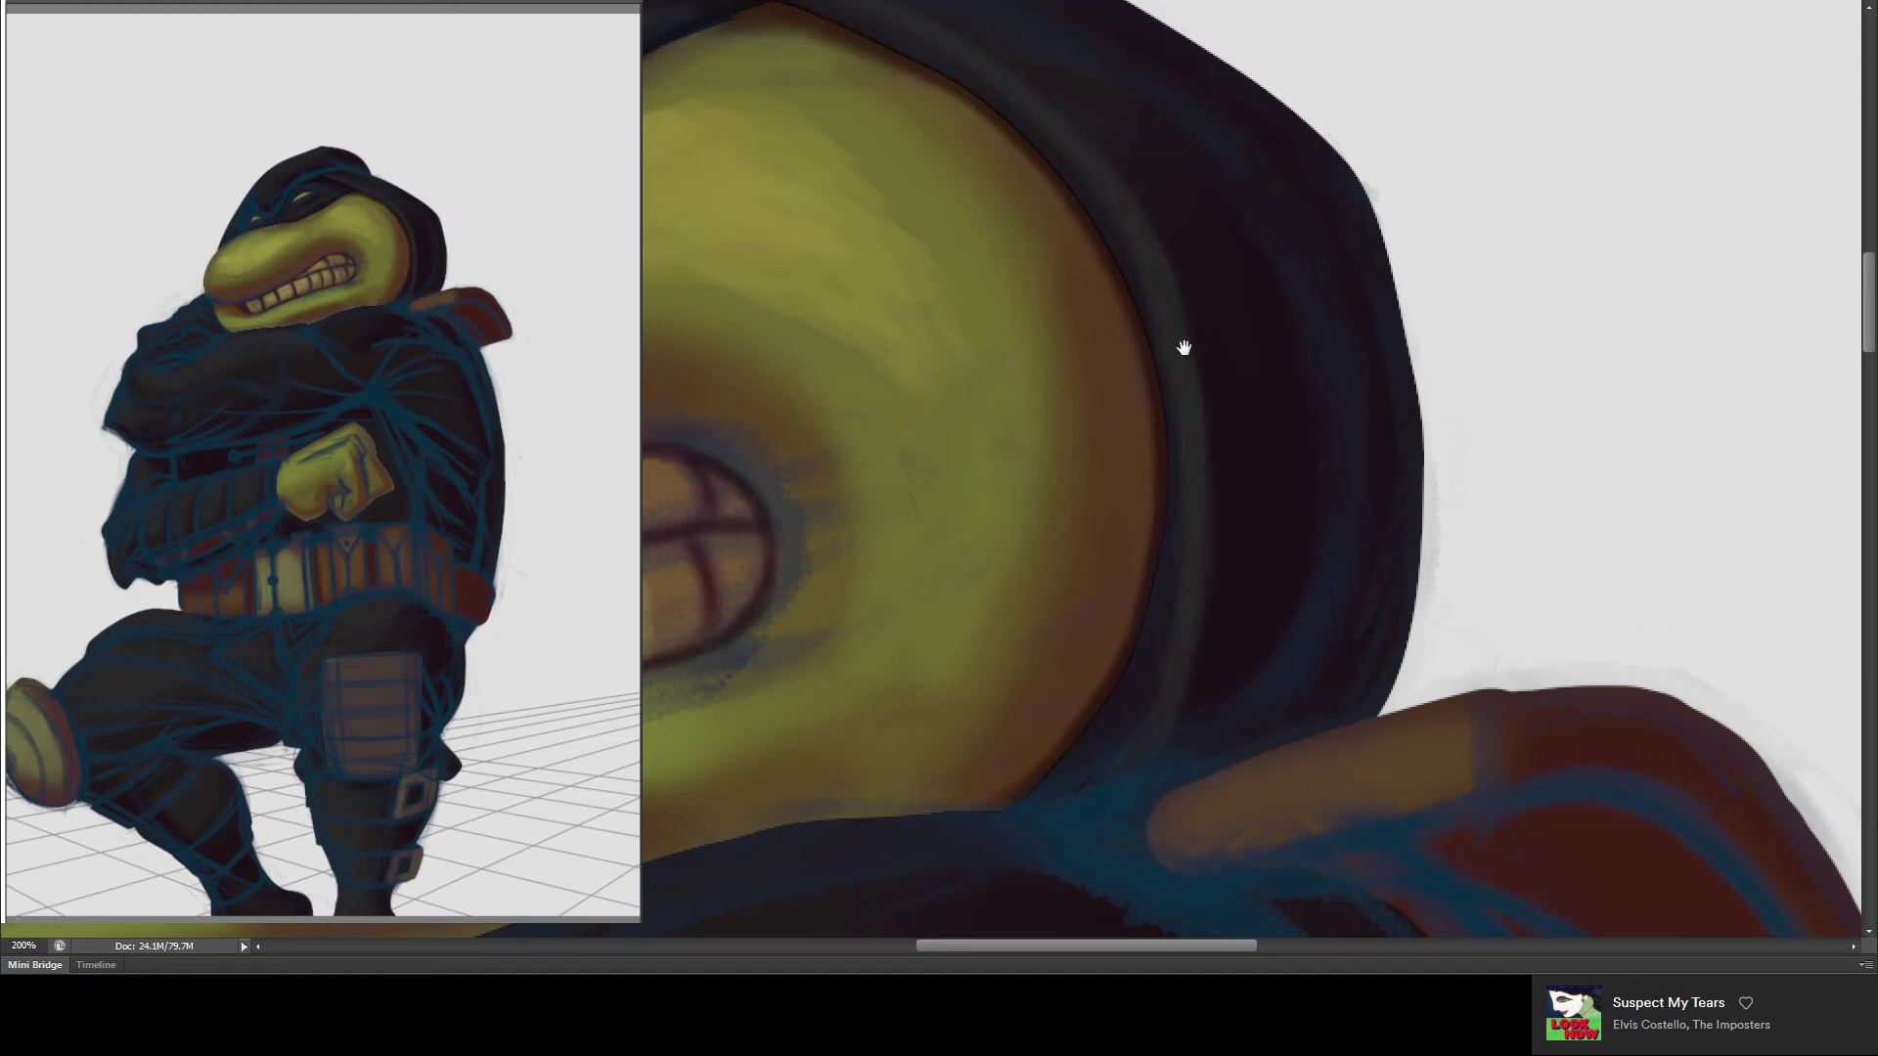
- Darken the hood edge against the face with a larger brush, then refine the hood around the eyes
drag(1184, 344, 1082, 345)
key(bracketright)
key(bracketright)
mouse_move(1157, 420)
mouse_down()
mouse_move(948, 495)
mouse_move(1106, 423)
mouse_move(1198, 447)
mouse_move(1193, 469)
mouse_move(1165, 418)
mouse_up()
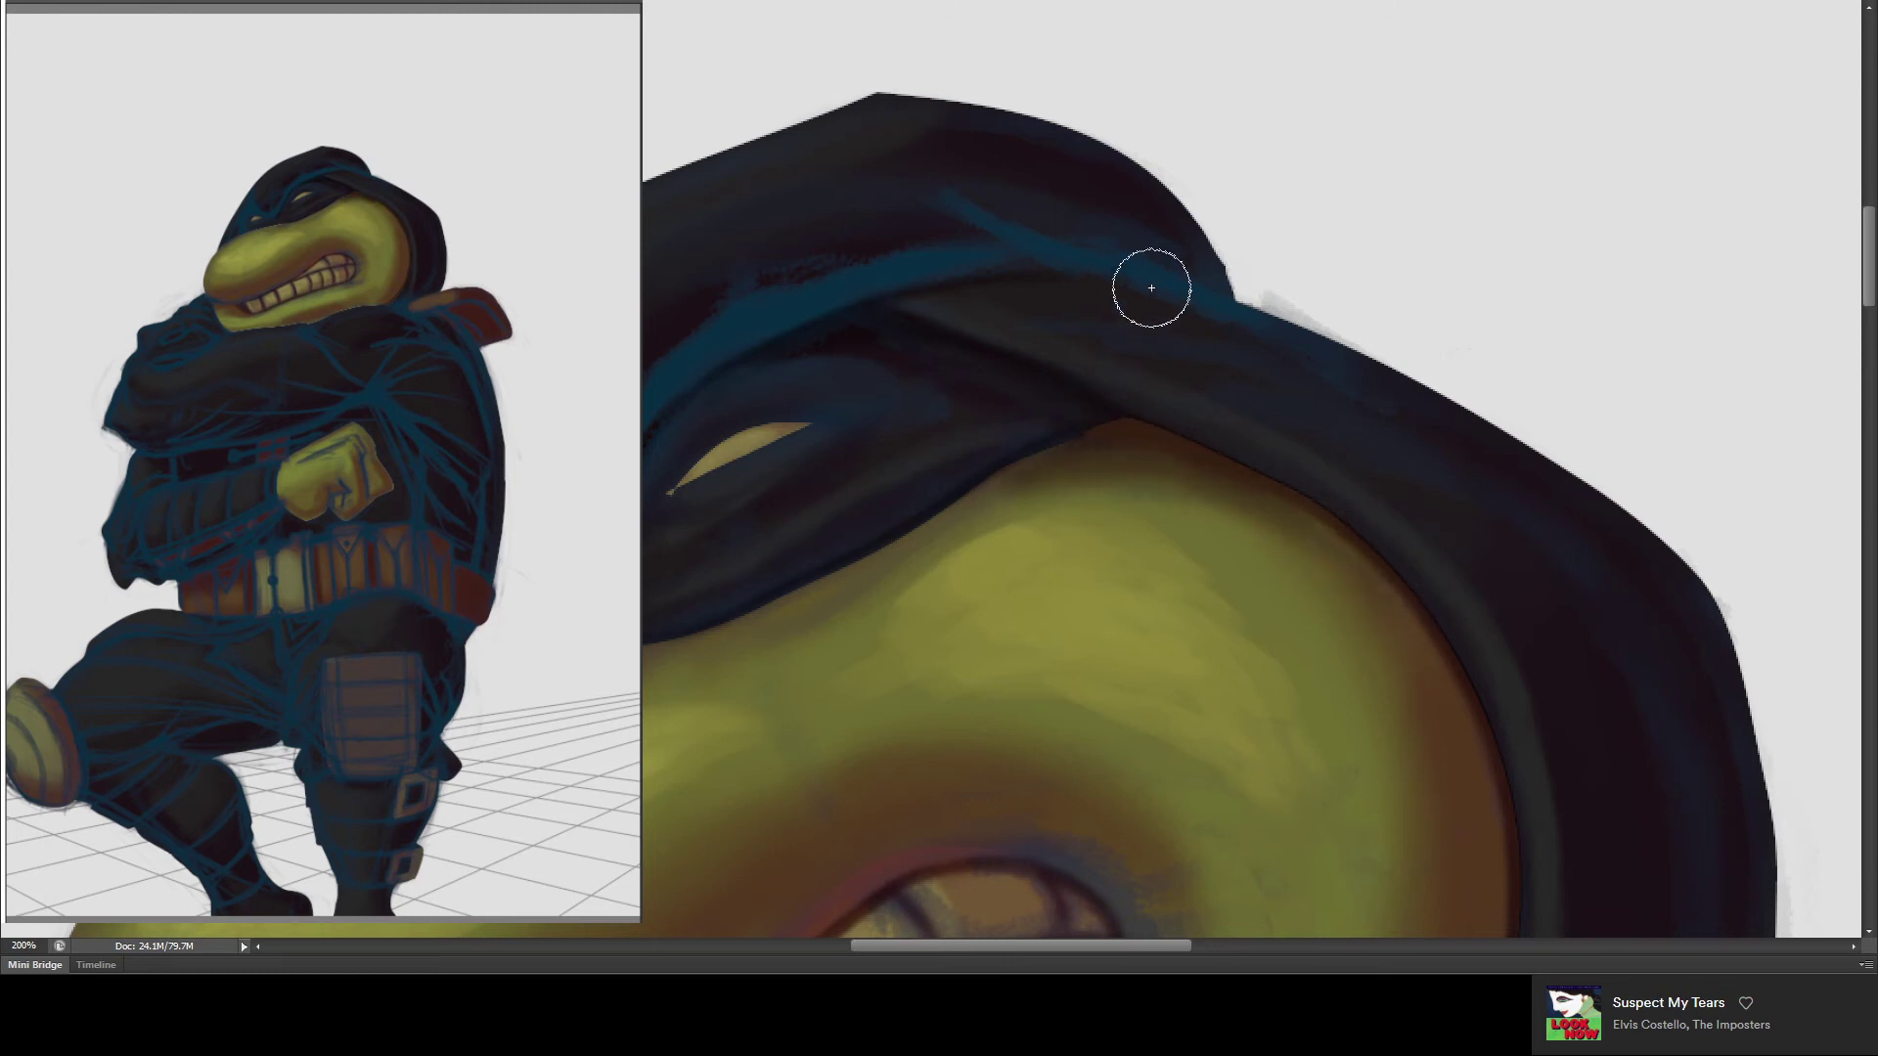
key(space)
mouse_move(1068, 491)
mouse_down()
mouse_move(1245, 352)
mouse_move(1111, 378)
mouse_move(1095, 431)
mouse_up()
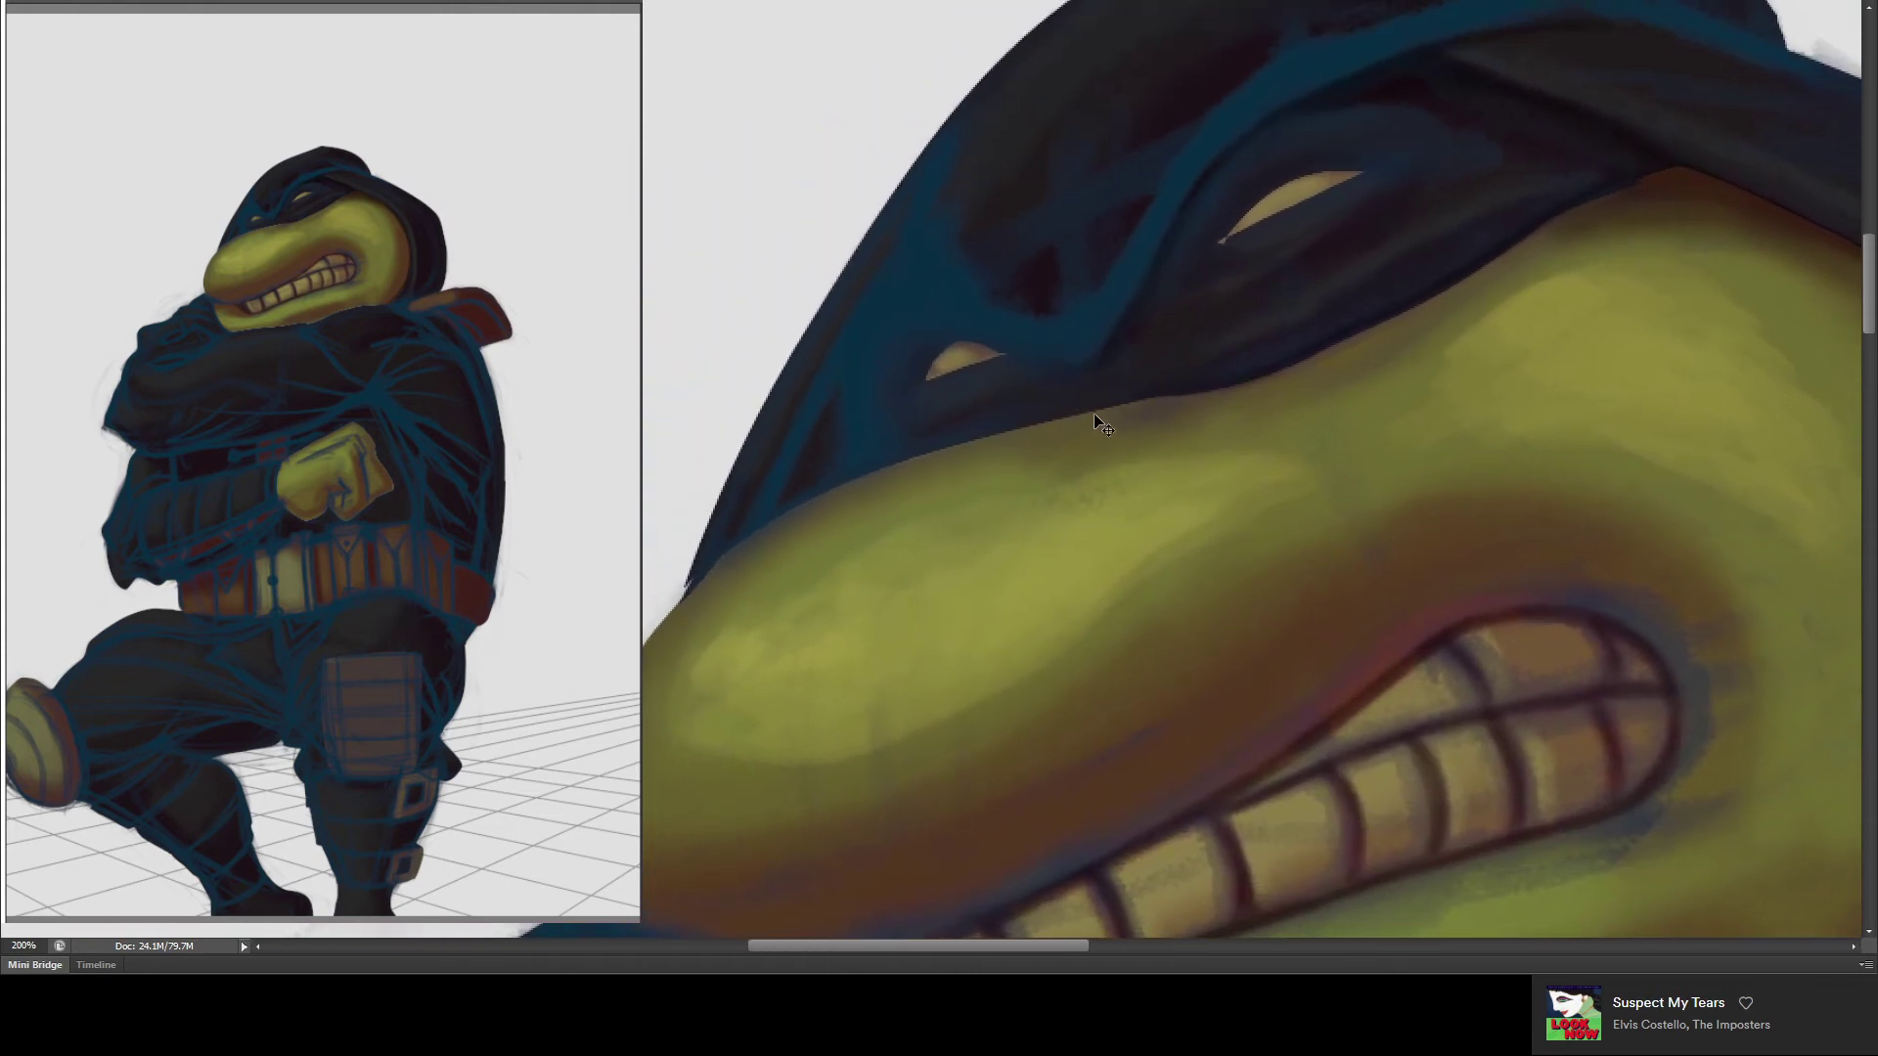
key(bracketleft)
key(bracketleft)
key(bracketleft)
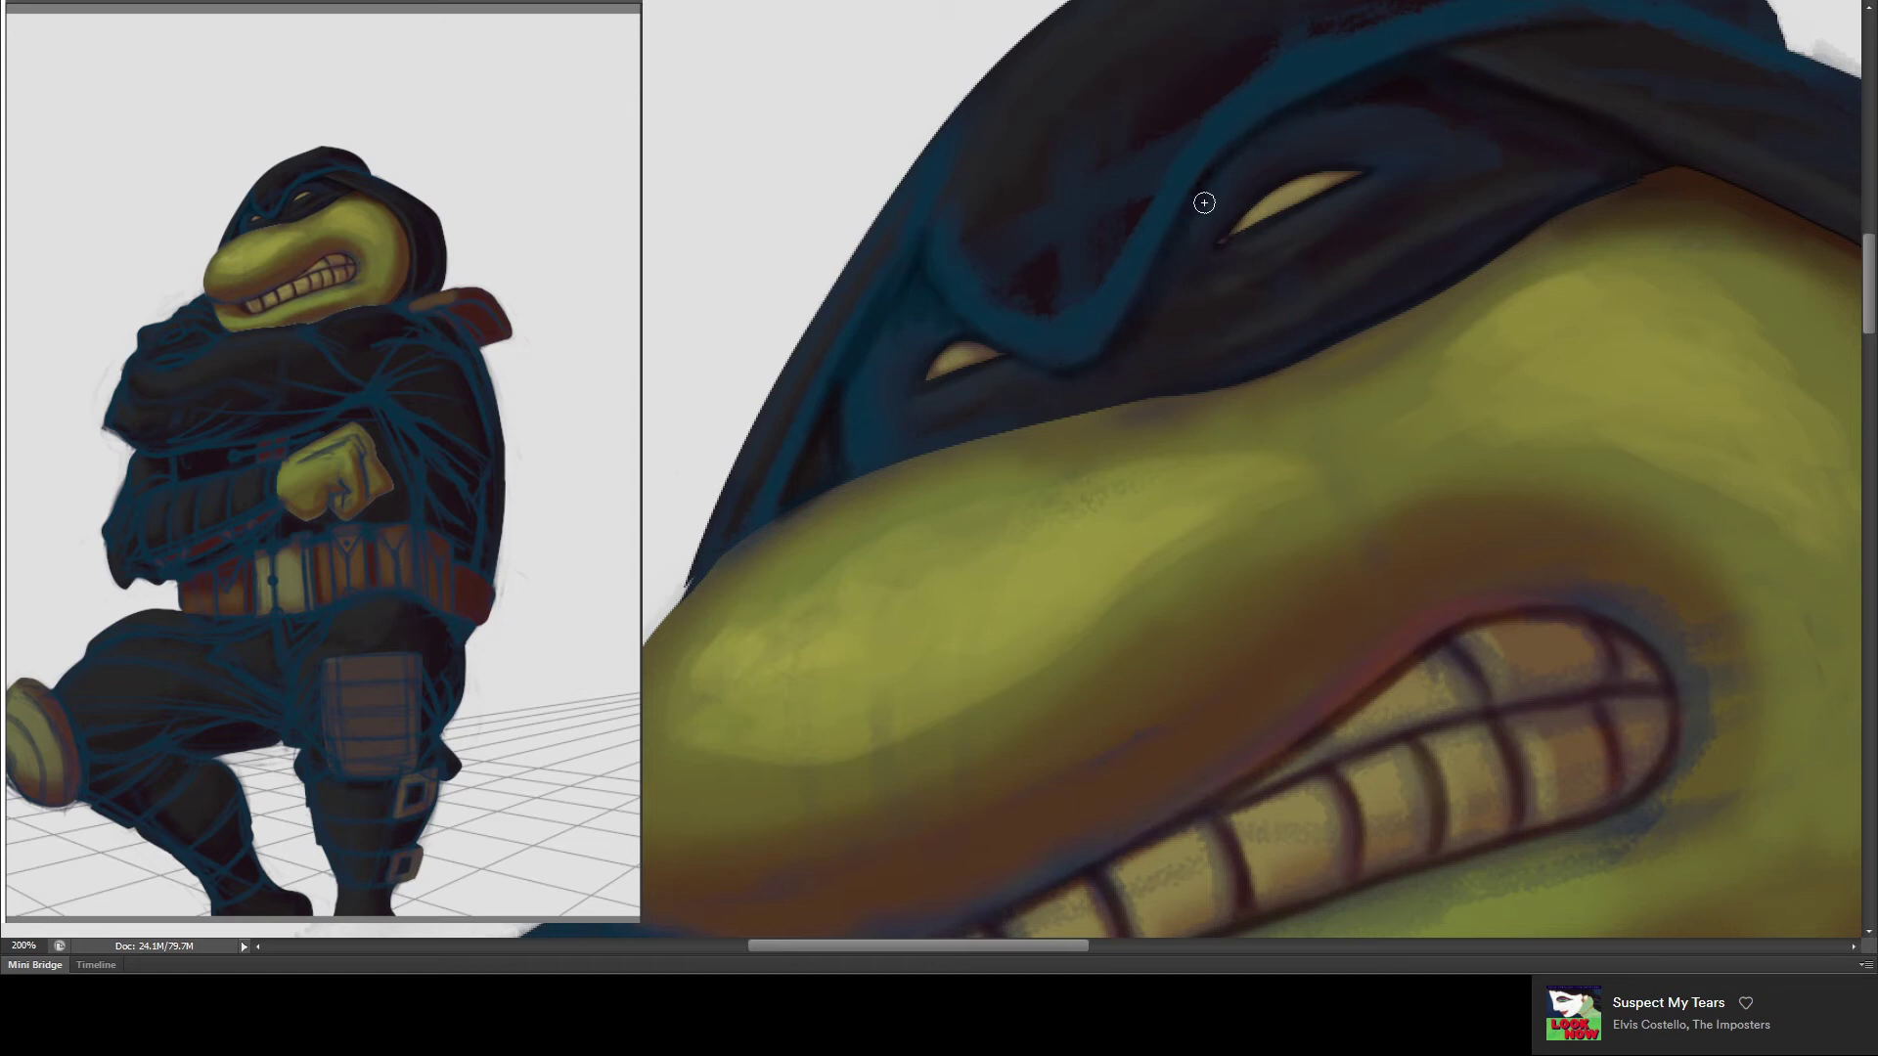
key(ctrl+minus)
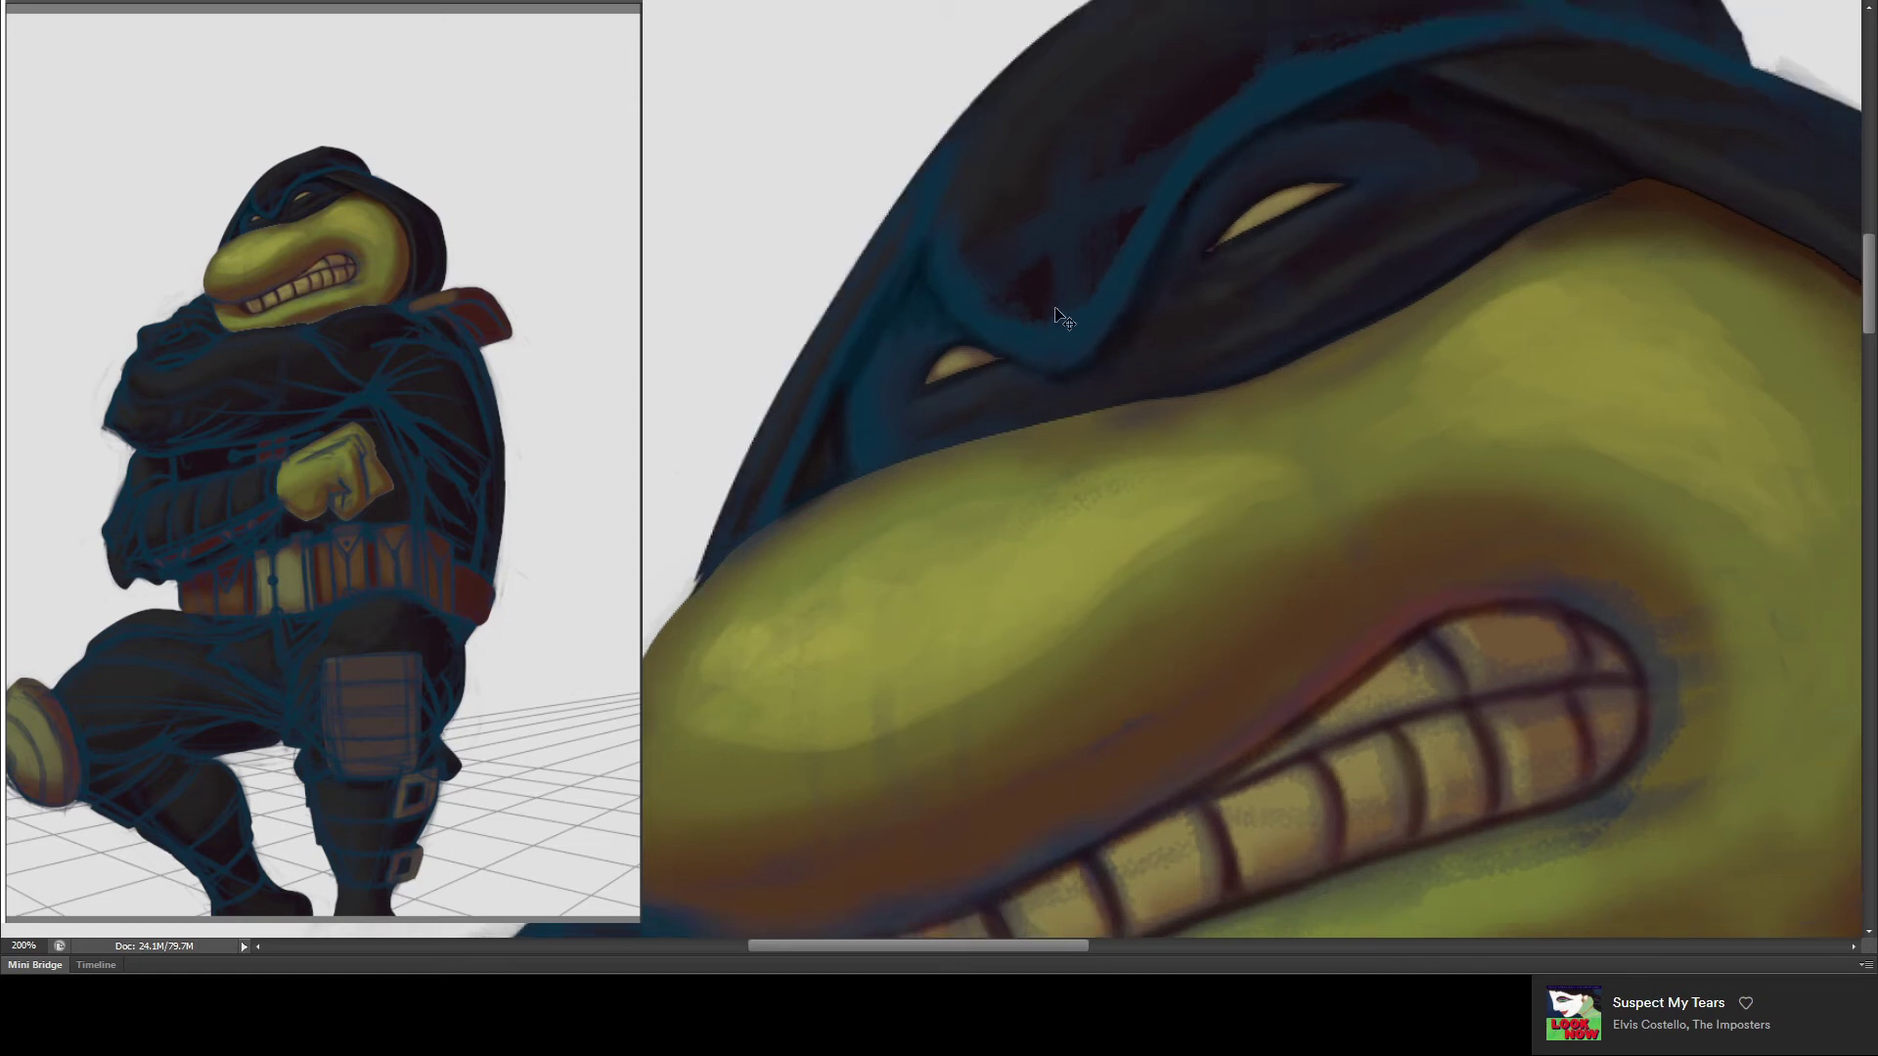
- Paint over the blue sketch lines on the hood top and refine the eye
key(ctrl+minus)
drag(1012, 447, 940, 355)
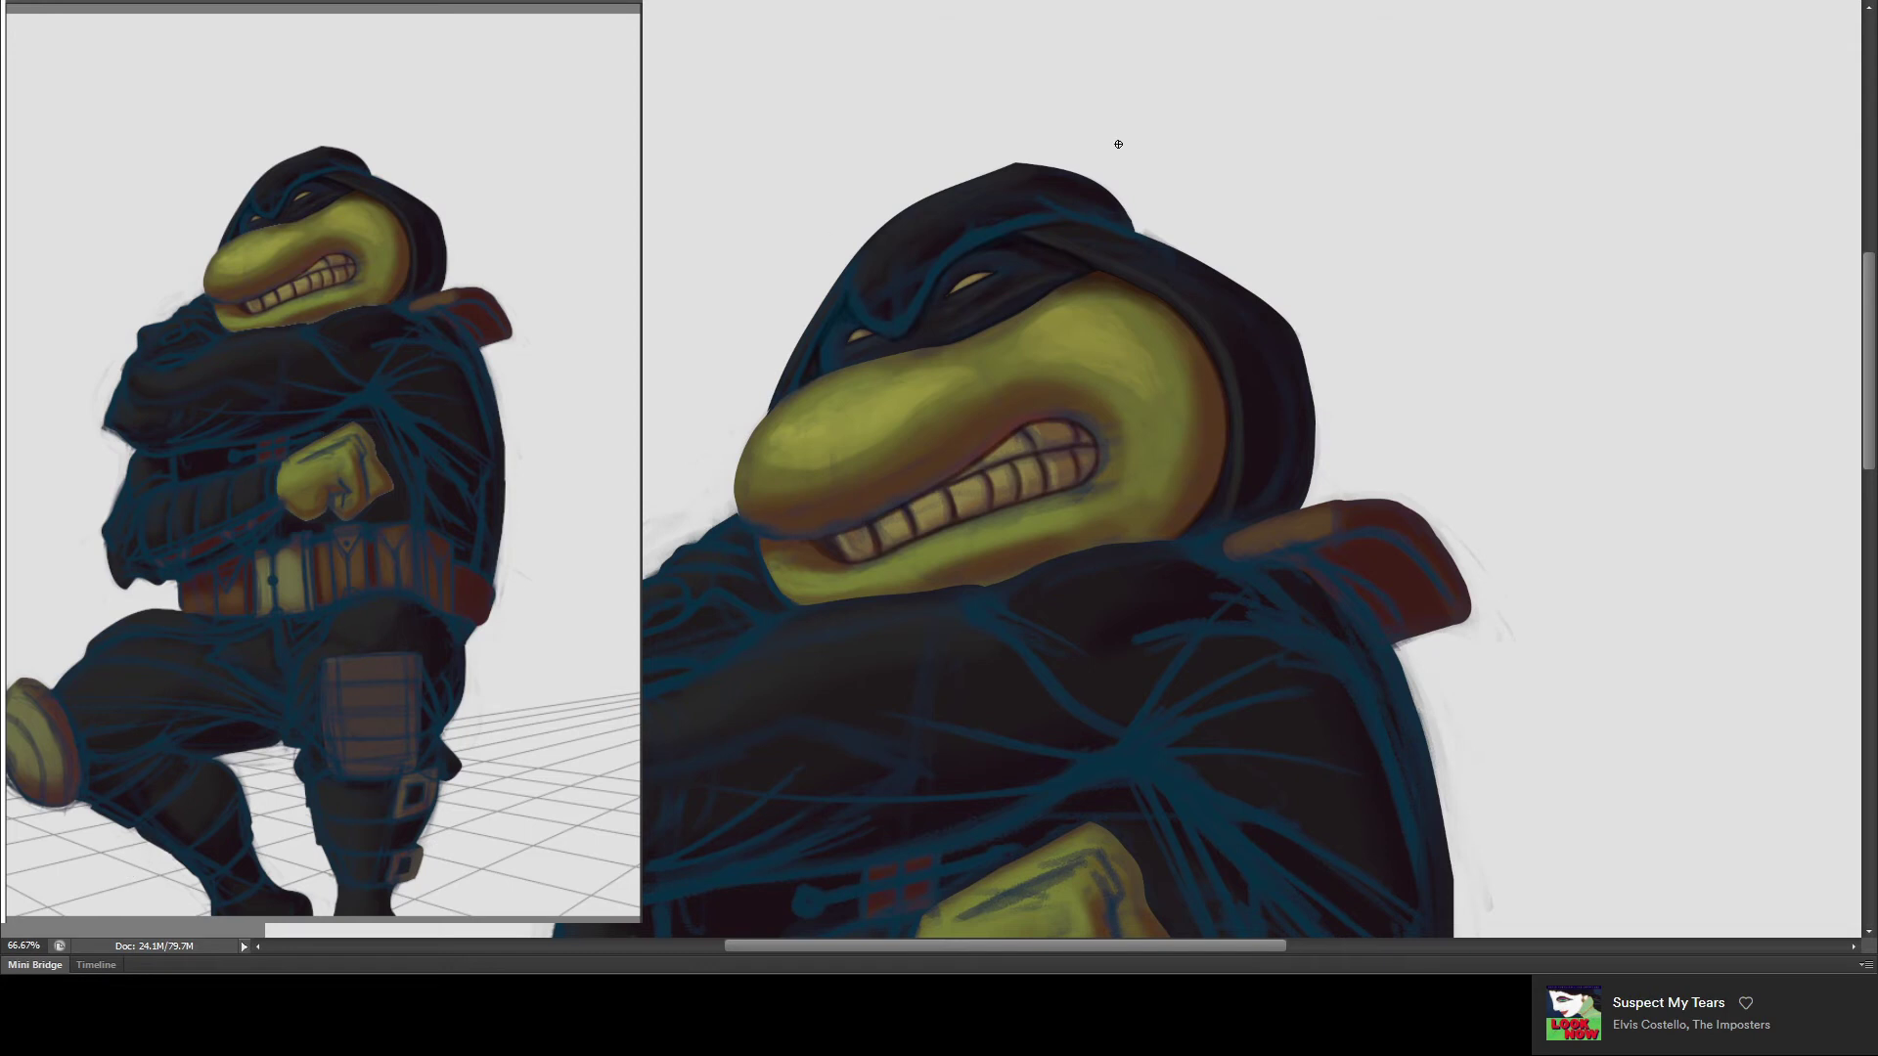
drag(1047, 215, 1140, 202)
mouse_move(1027, 225)
mouse_down()
mouse_move(893, 306)
mouse_move(1035, 264)
mouse_move(888, 284)
mouse_move(804, 384)
mouse_move(854, 287)
mouse_up()
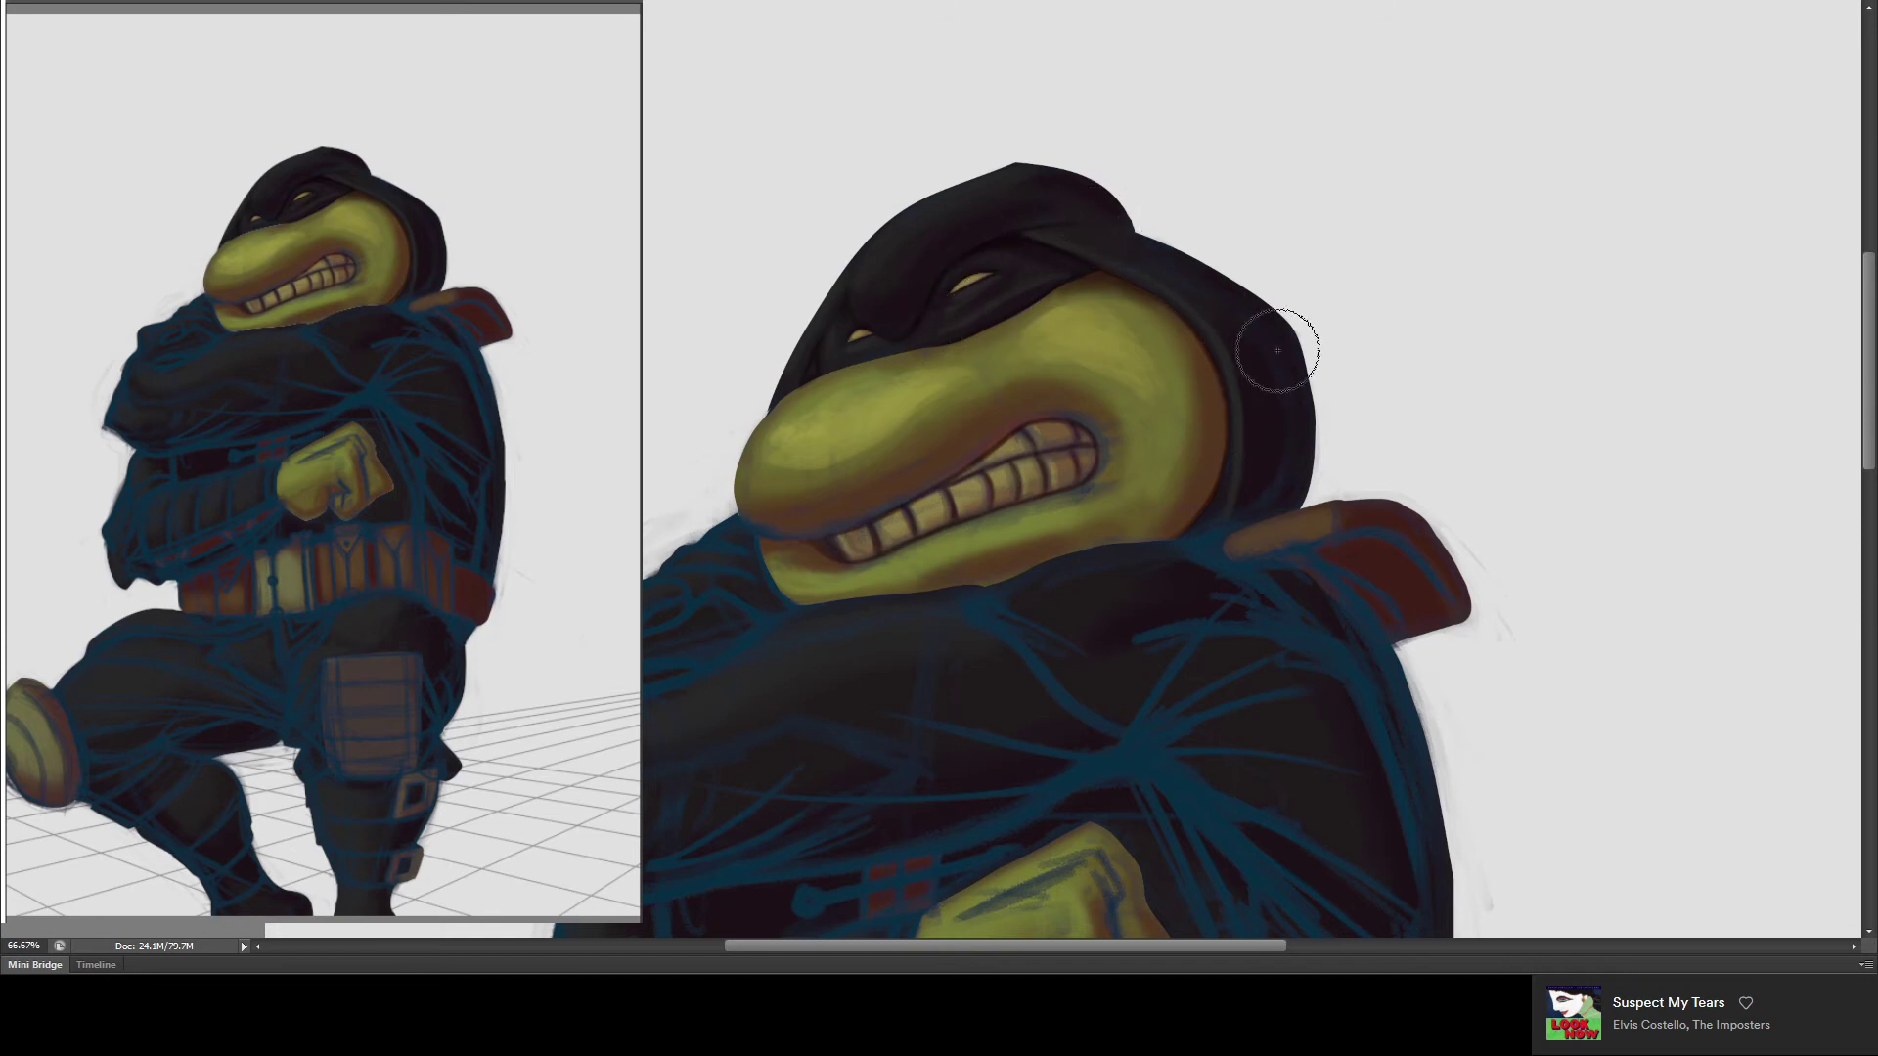
drag(1277, 439, 1288, 453)
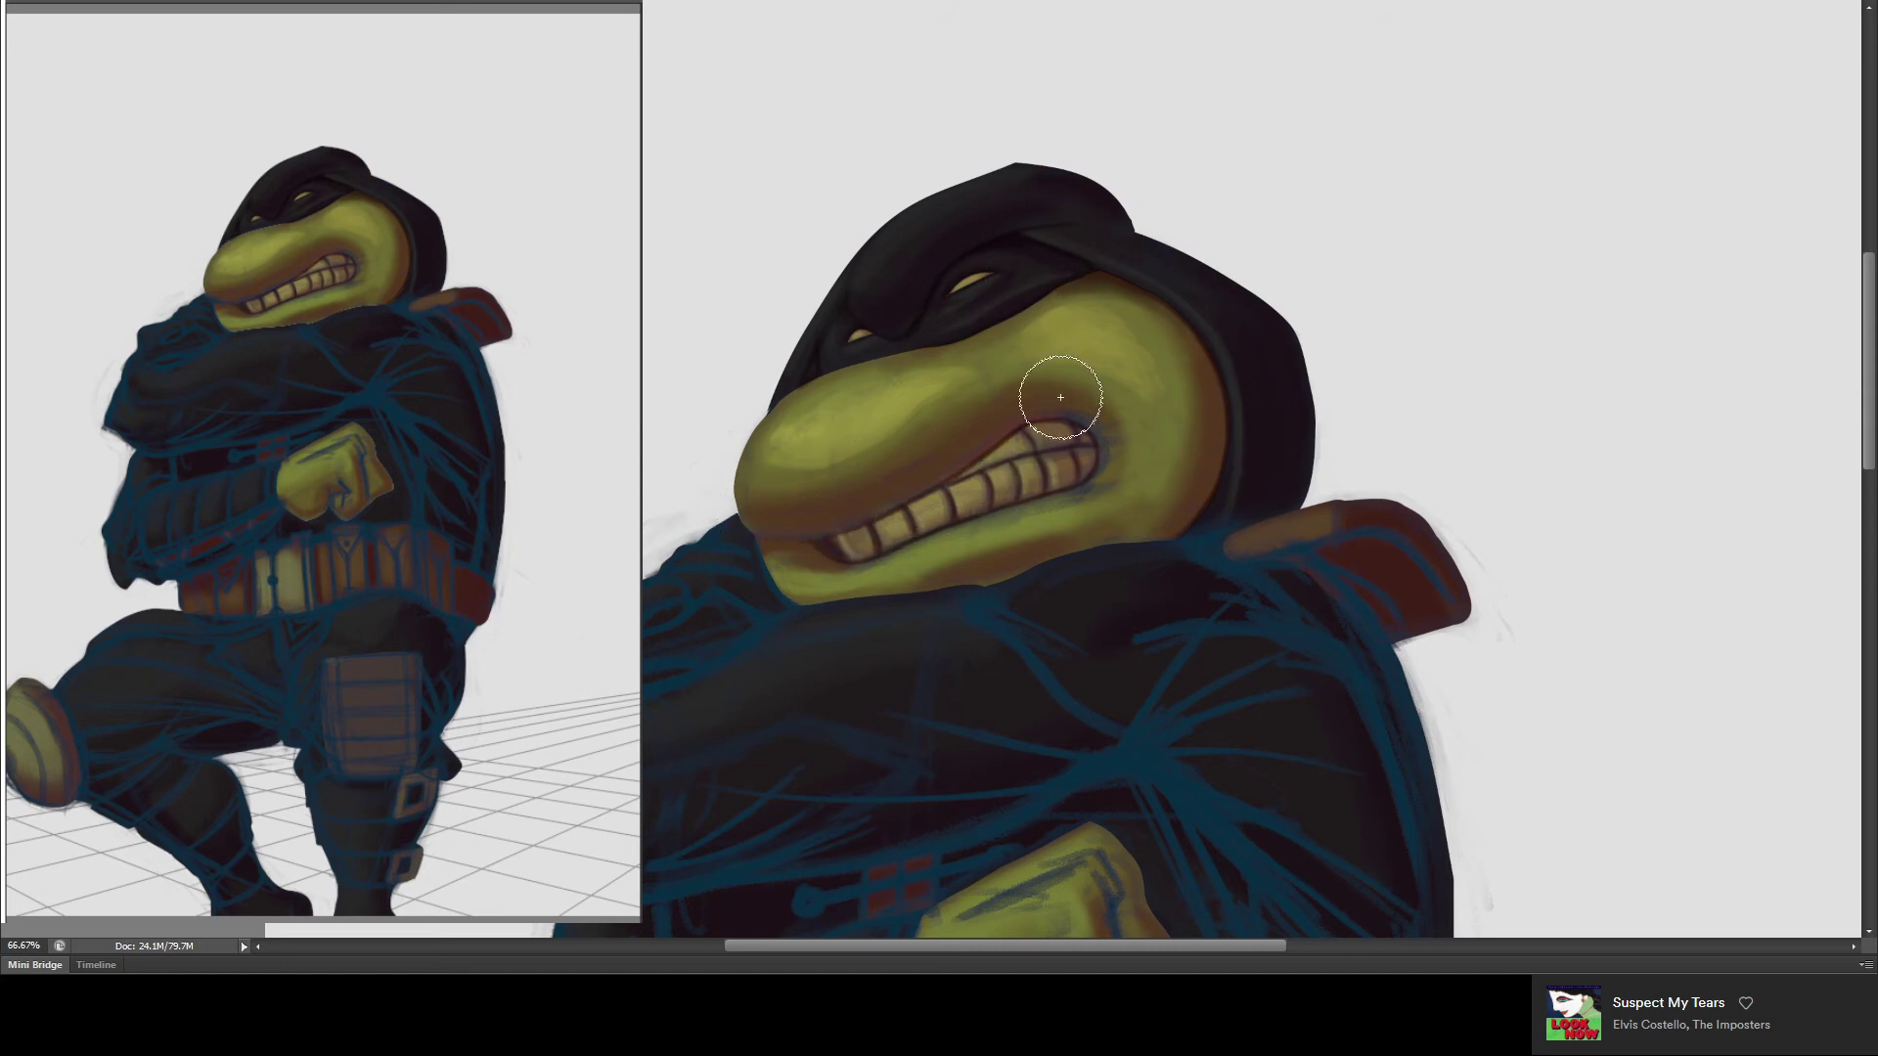
- Repaint the upper and lower teeth and sharpen the jaw line under the chin with dark cloth colour
drag(1123, 460, 1072, 466)
drag(943, 506, 919, 504)
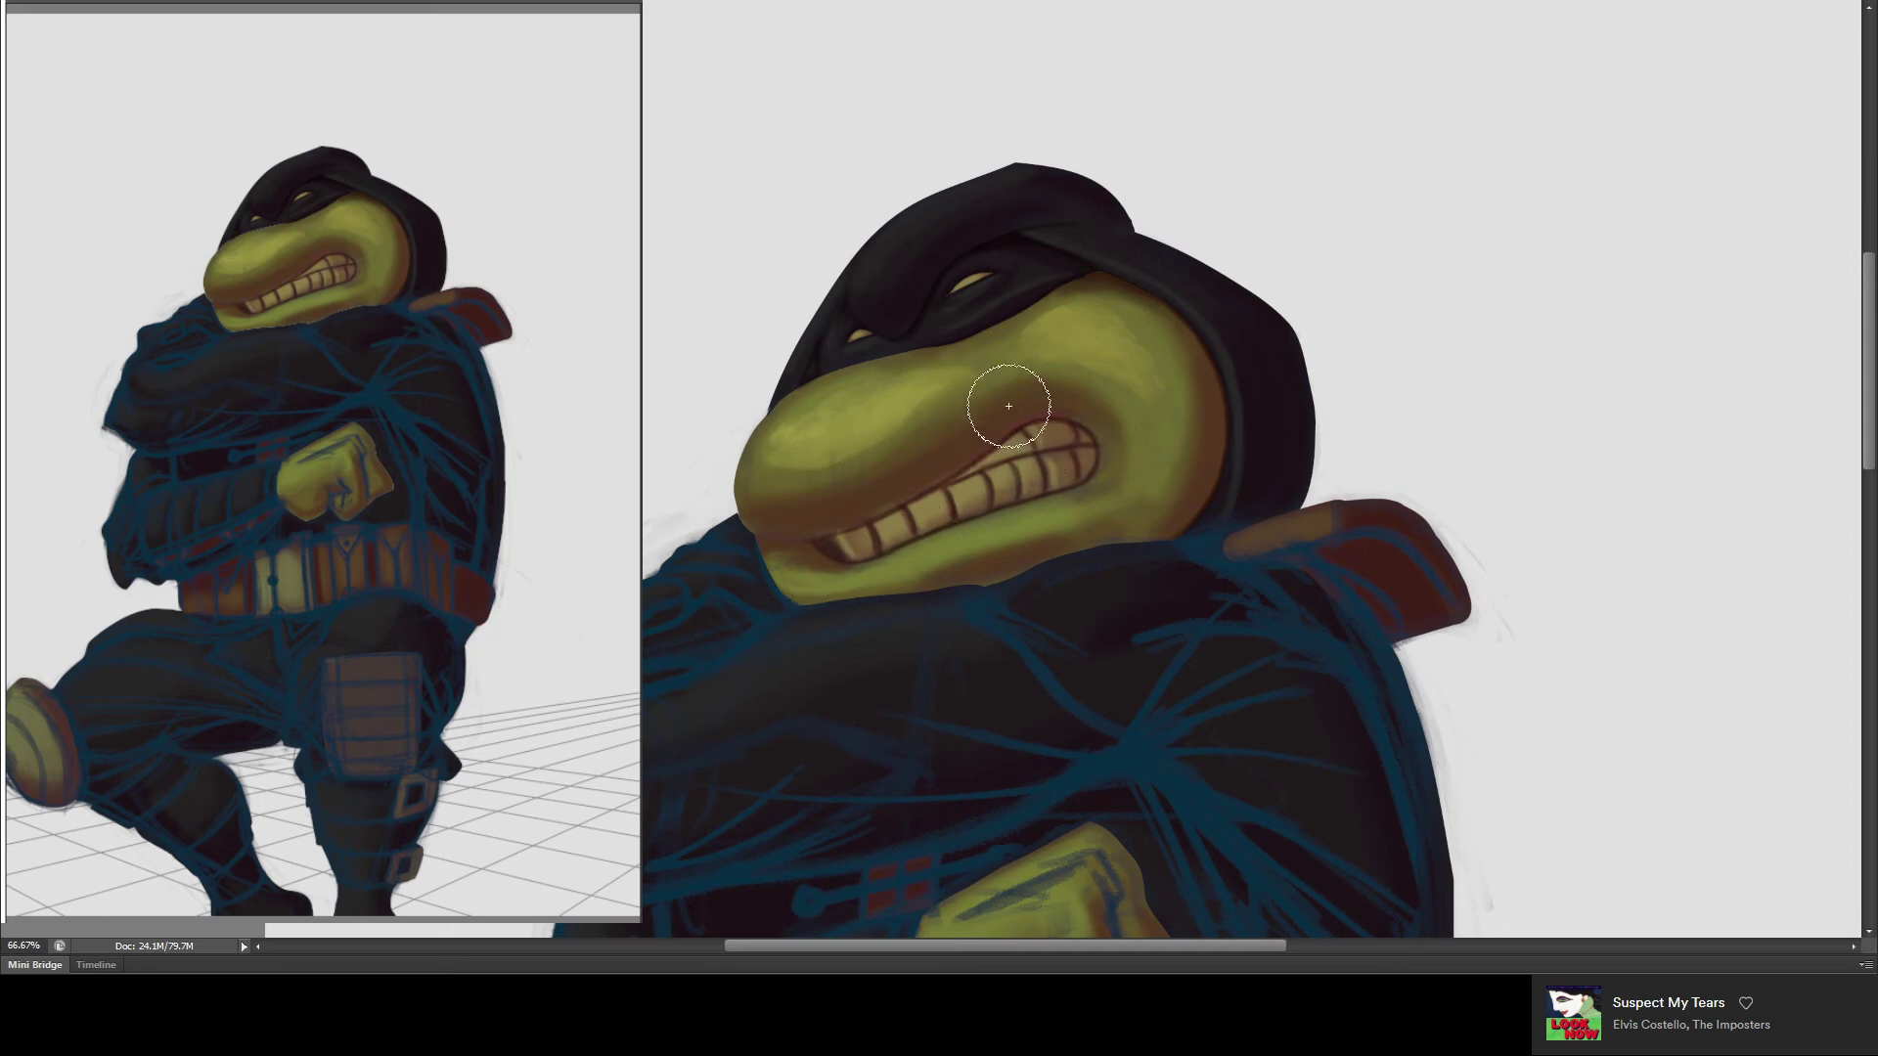
drag(777, 547, 758, 514)
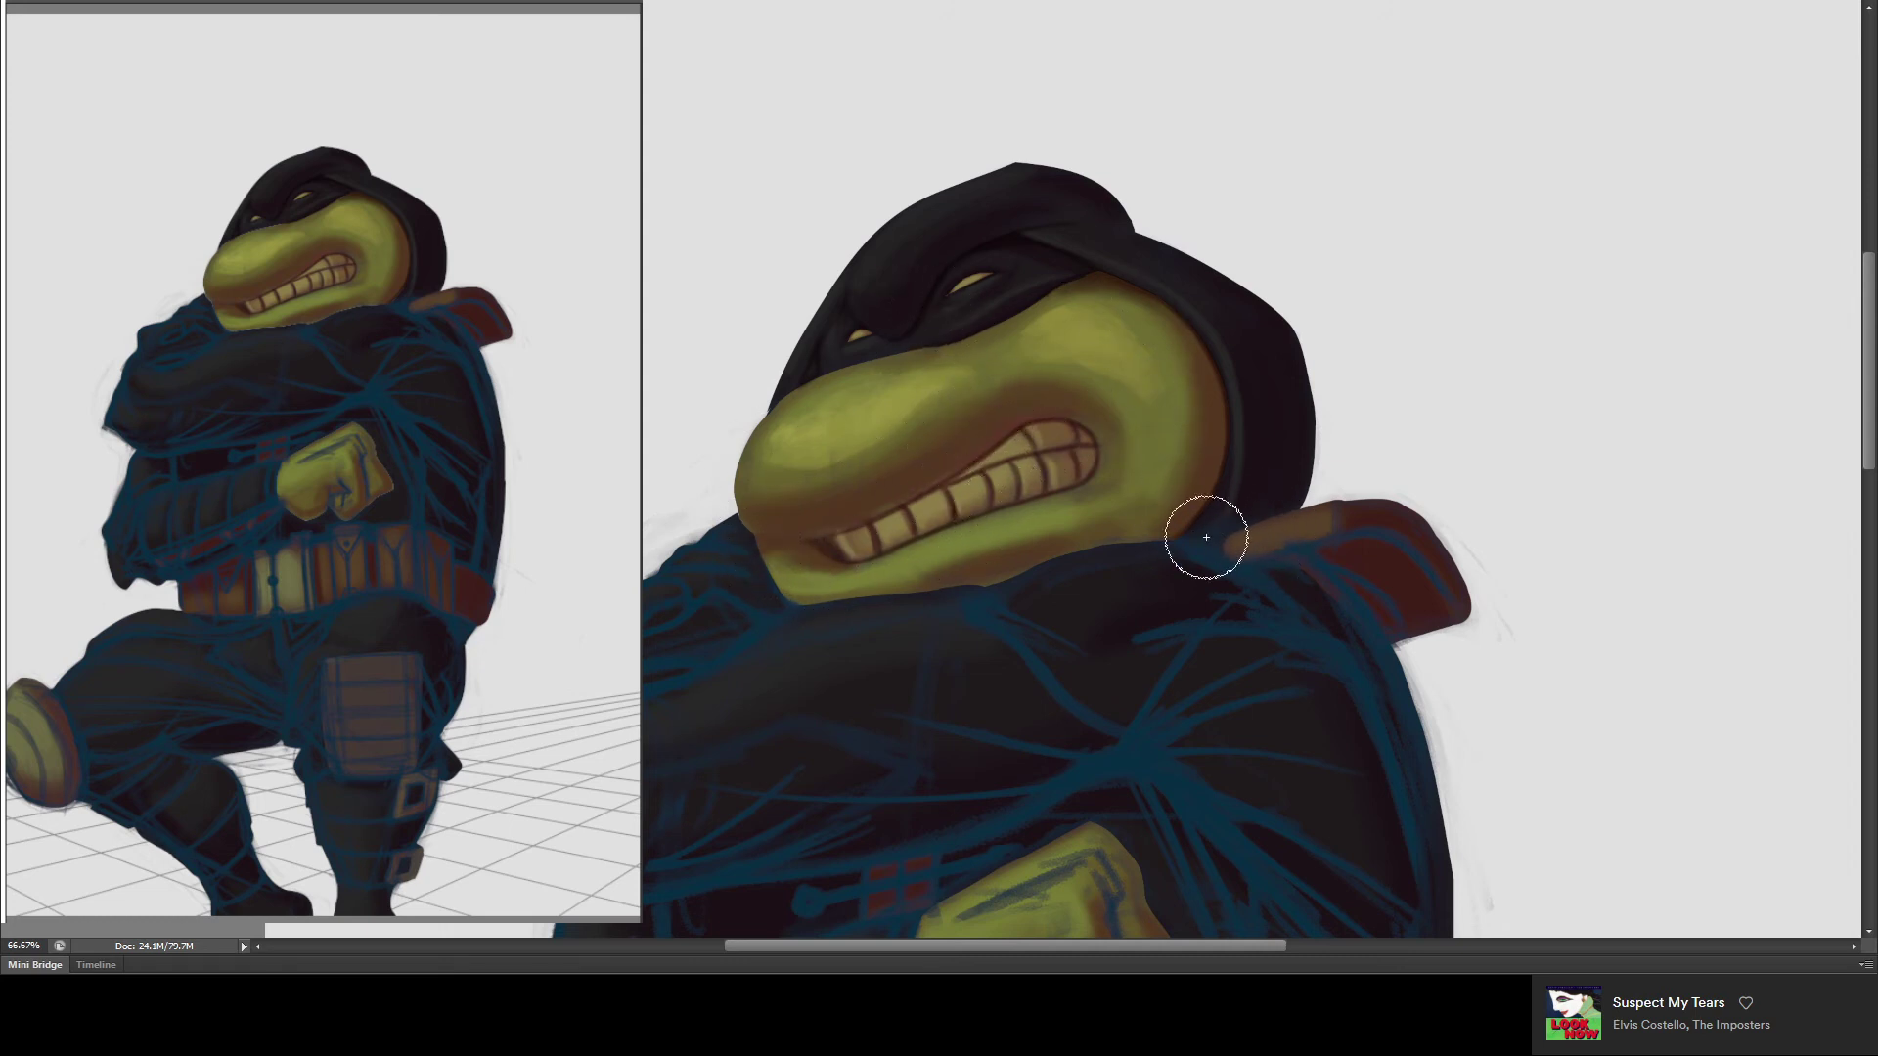
mouse_move(1183, 540)
mouse_down()
mouse_move(1147, 544)
mouse_move(1216, 558)
mouse_up()
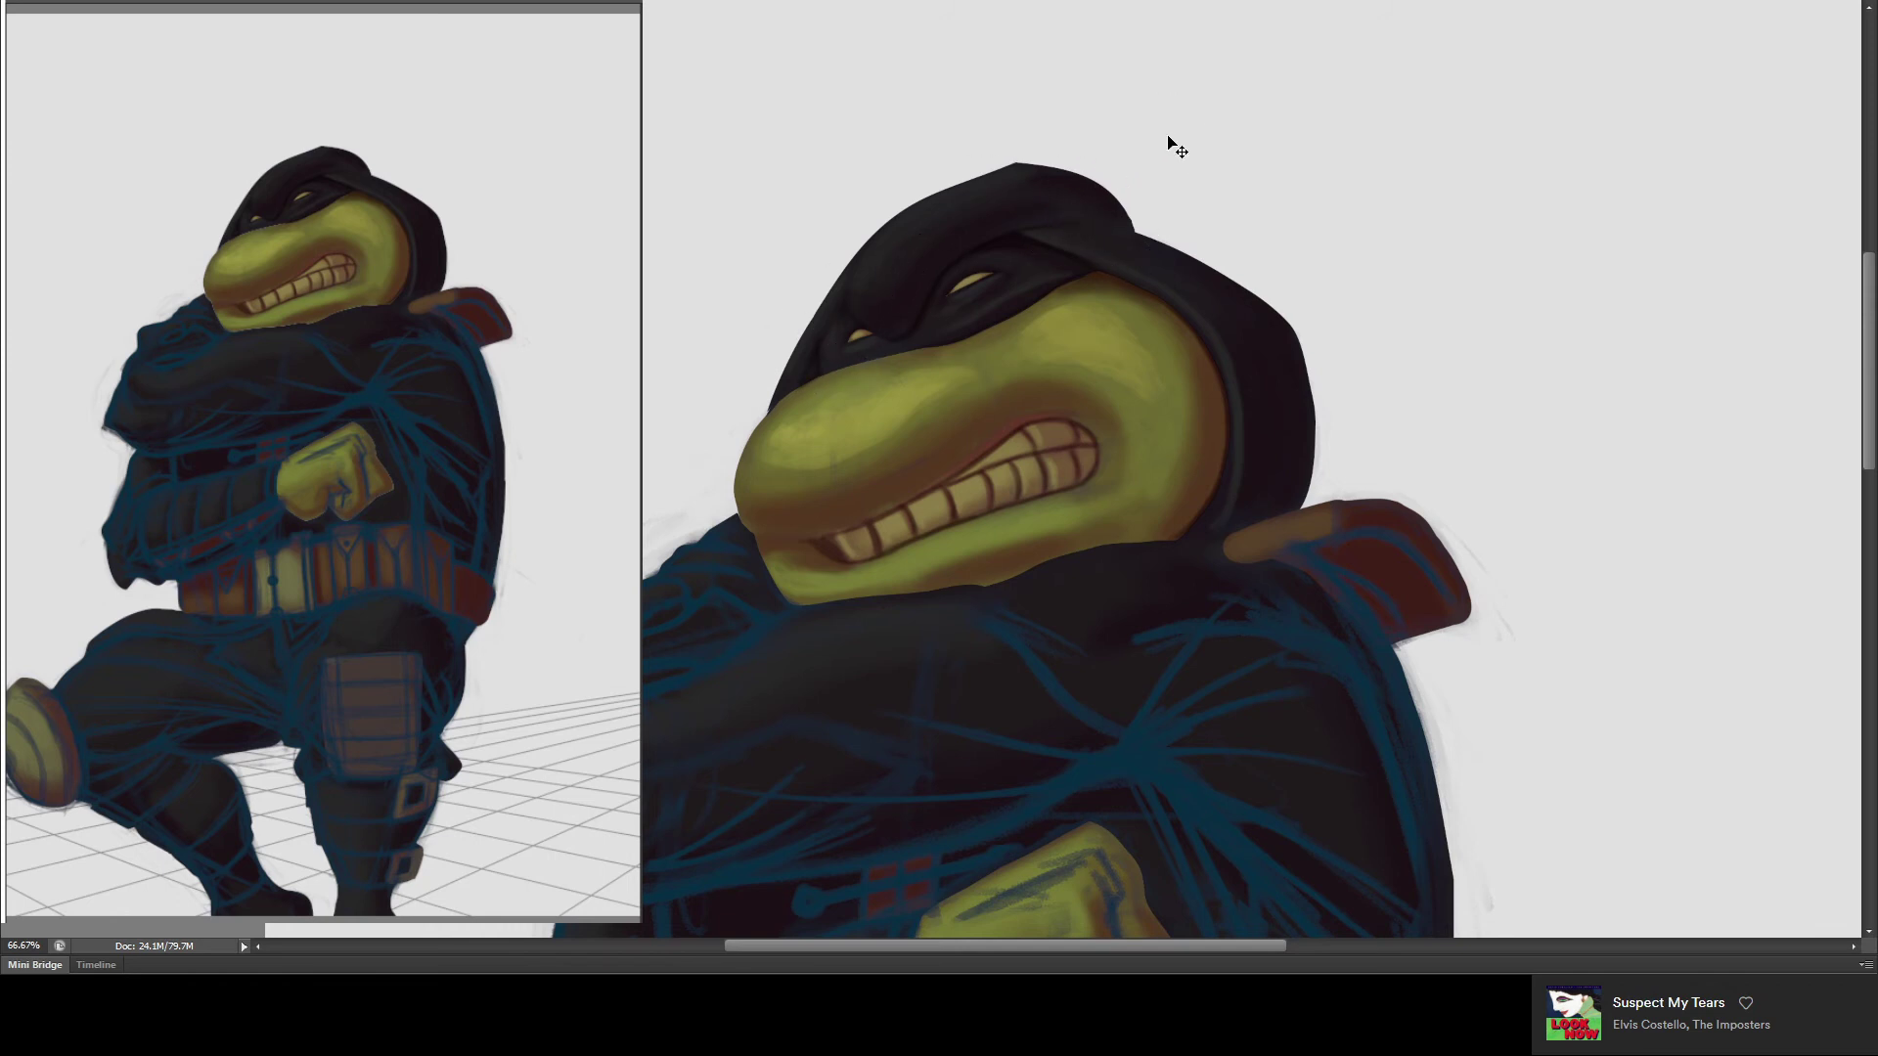
key(ctrl+minus)
key(ctrl+minus)
key(ctrl+minus)
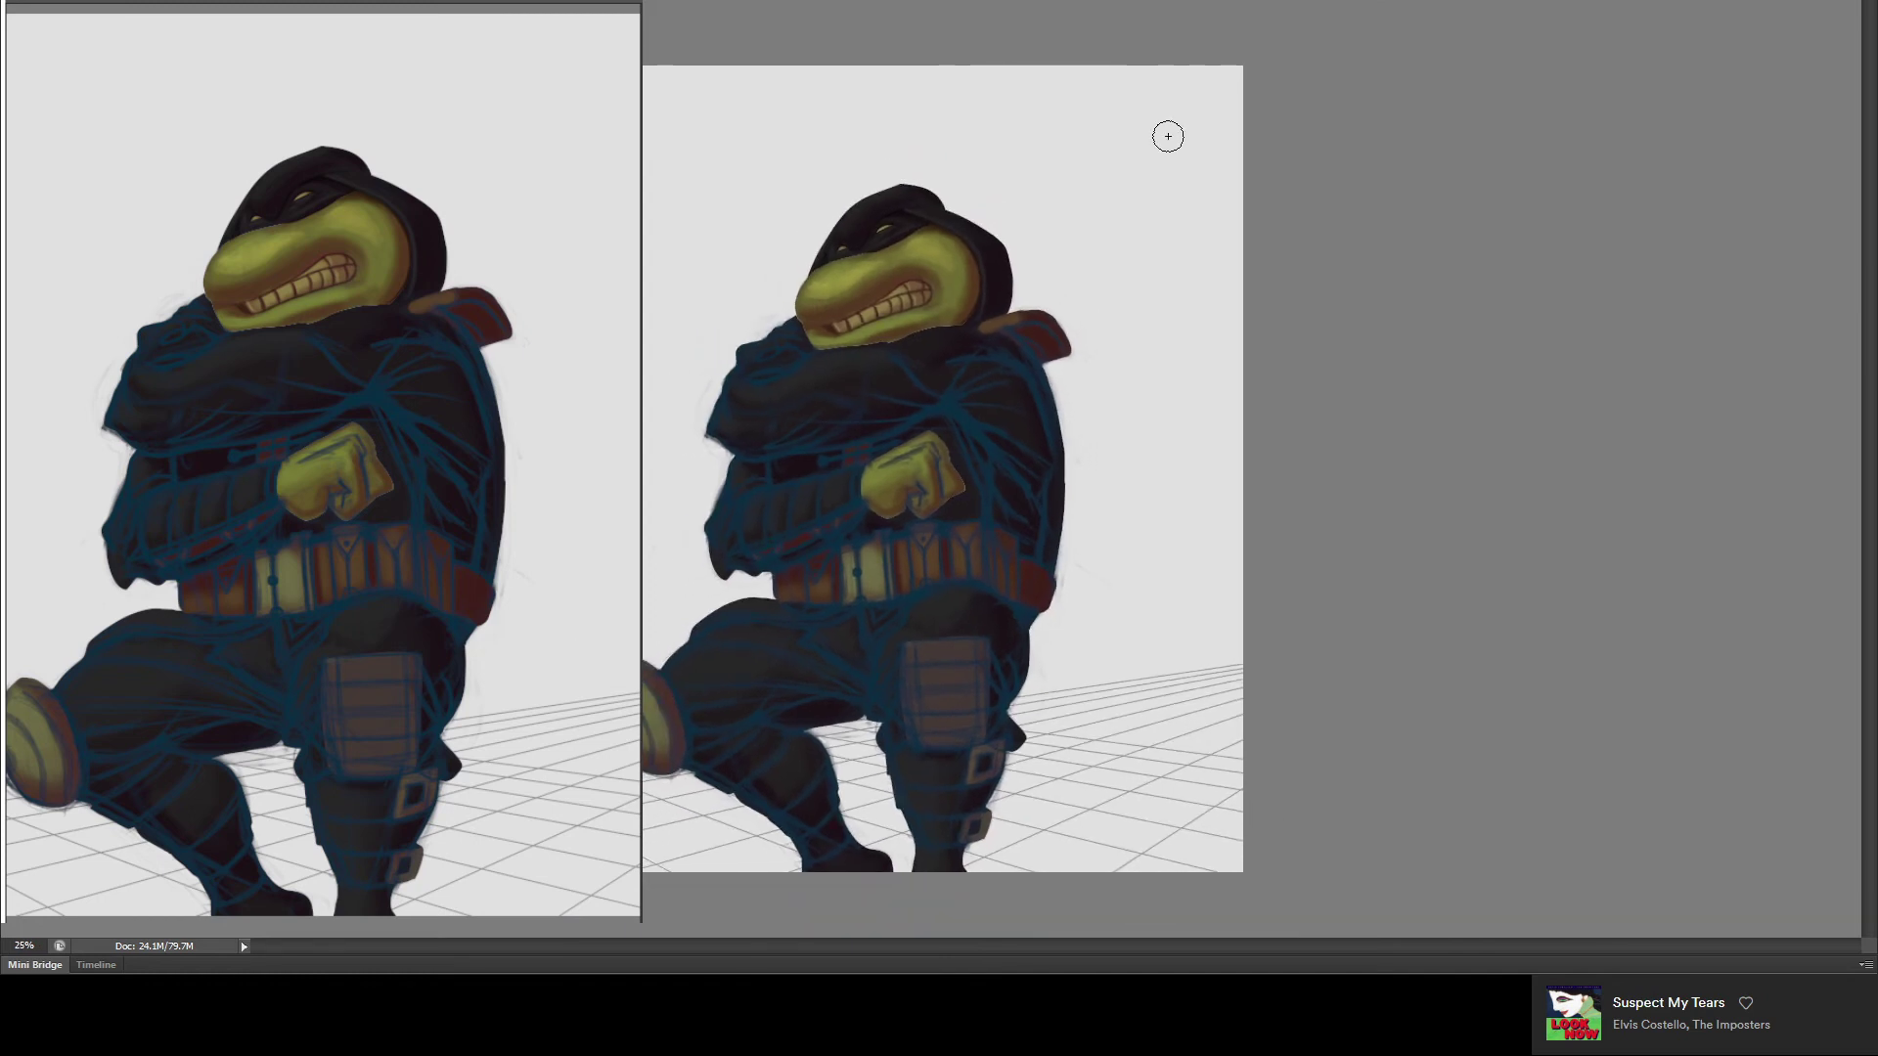
key(ctrl+minus)
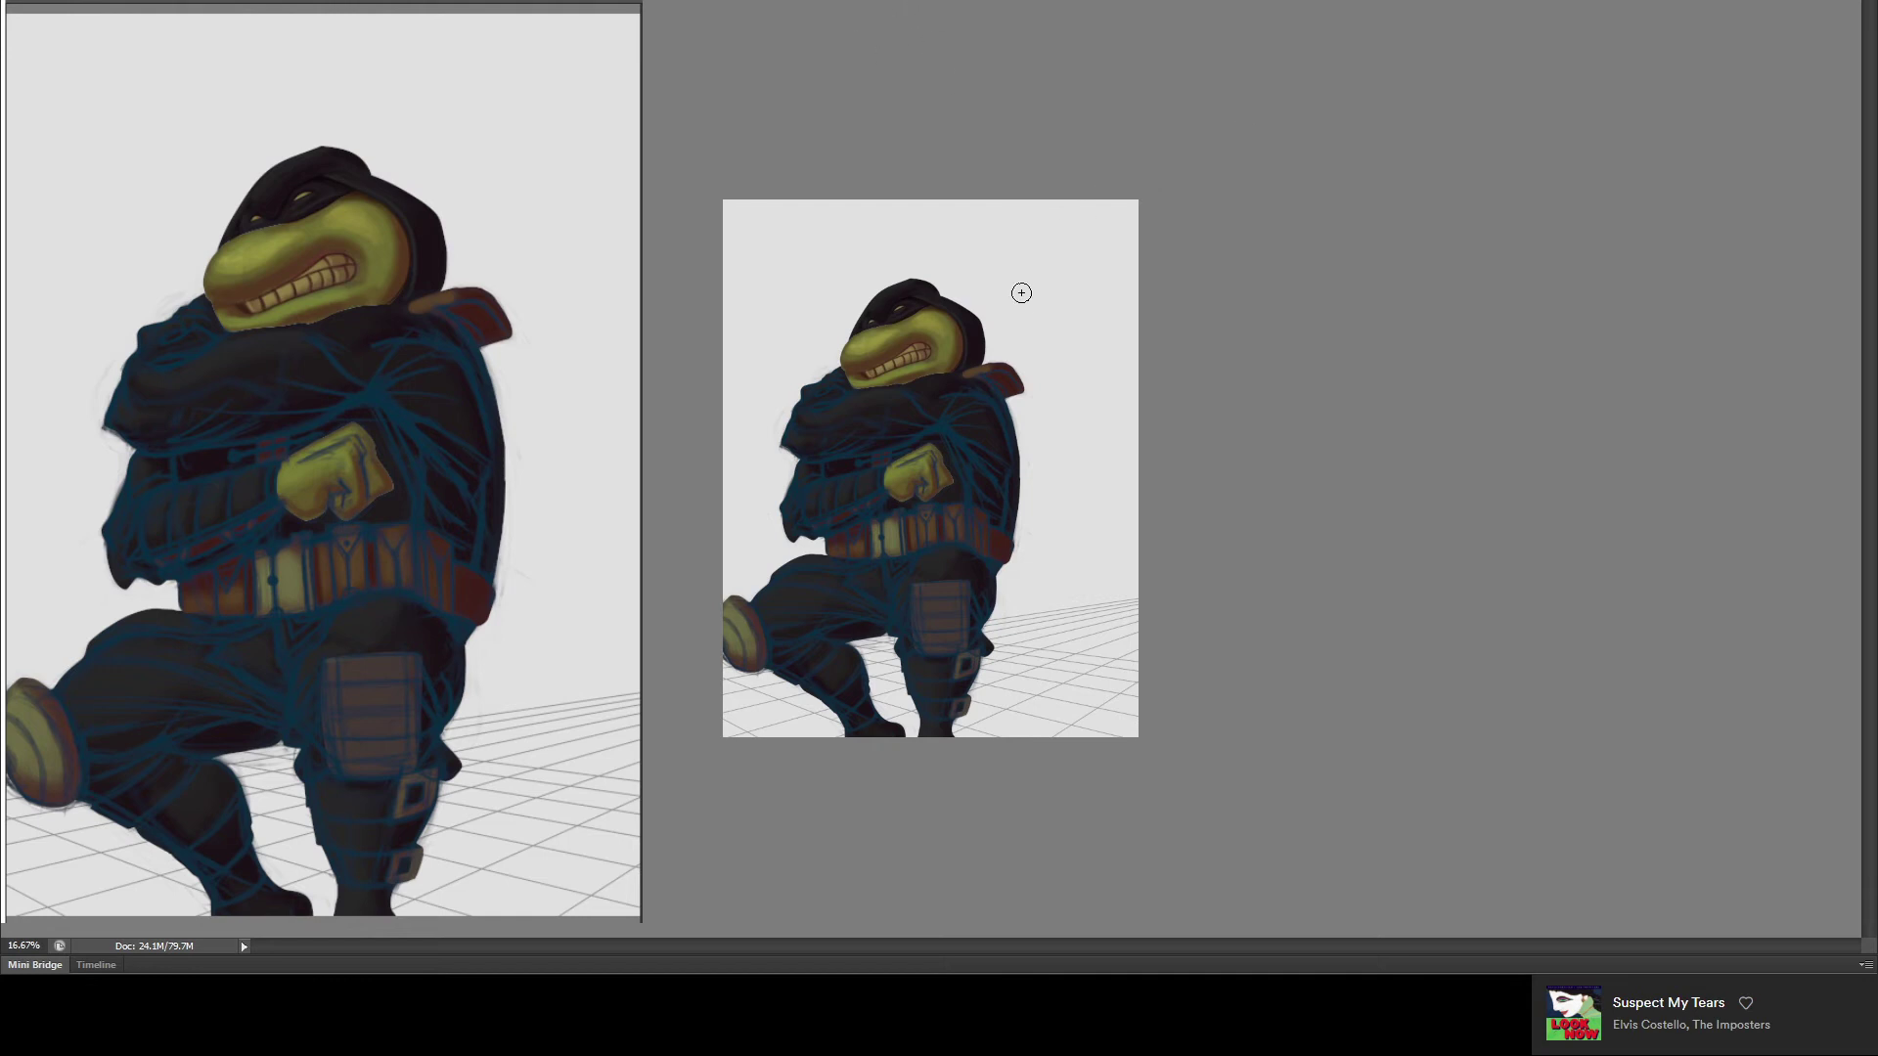
key(ctrl+plus)
key(ctrl+plus)
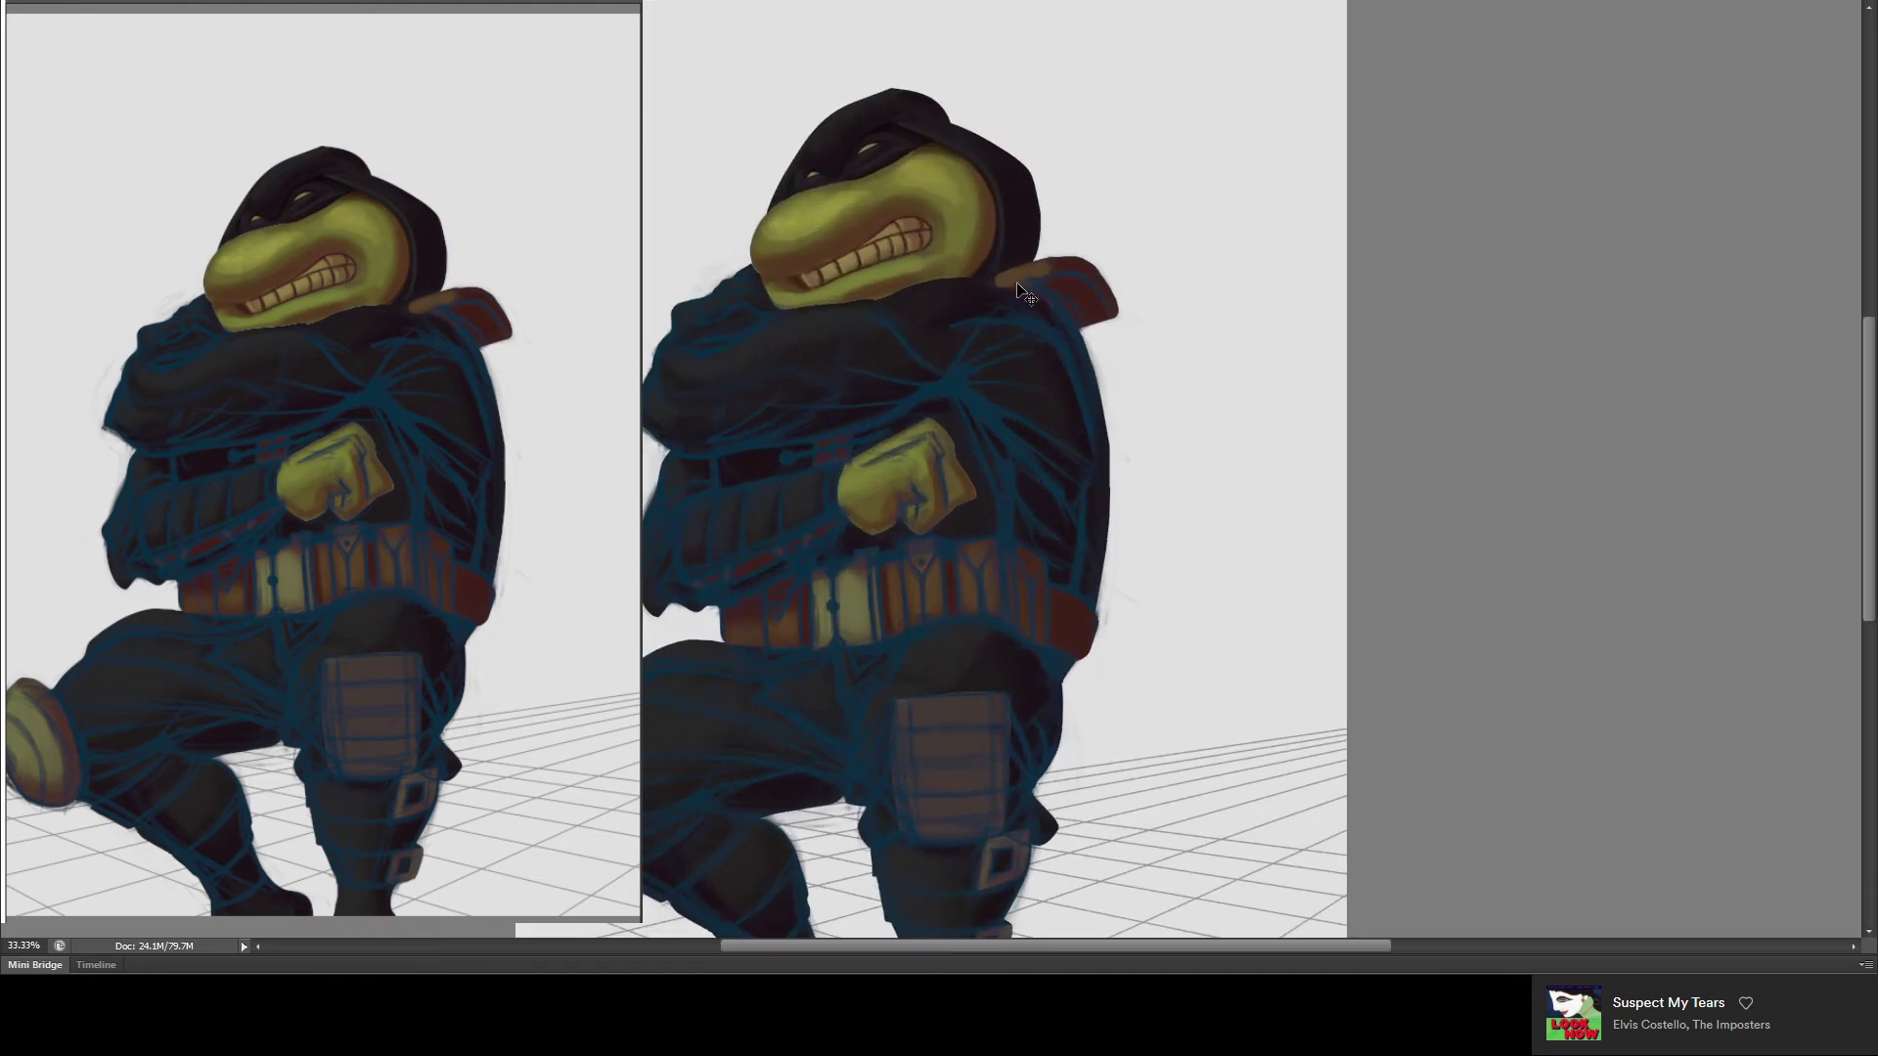
key(ctrl+plus)
key(ctrl+plus)
- Extend the cloak's left edge with dark paint
mouse_move(1015, 293)
mouse_down()
mouse_move(1059, 389)
mouse_move(1039, 377)
mouse_up()
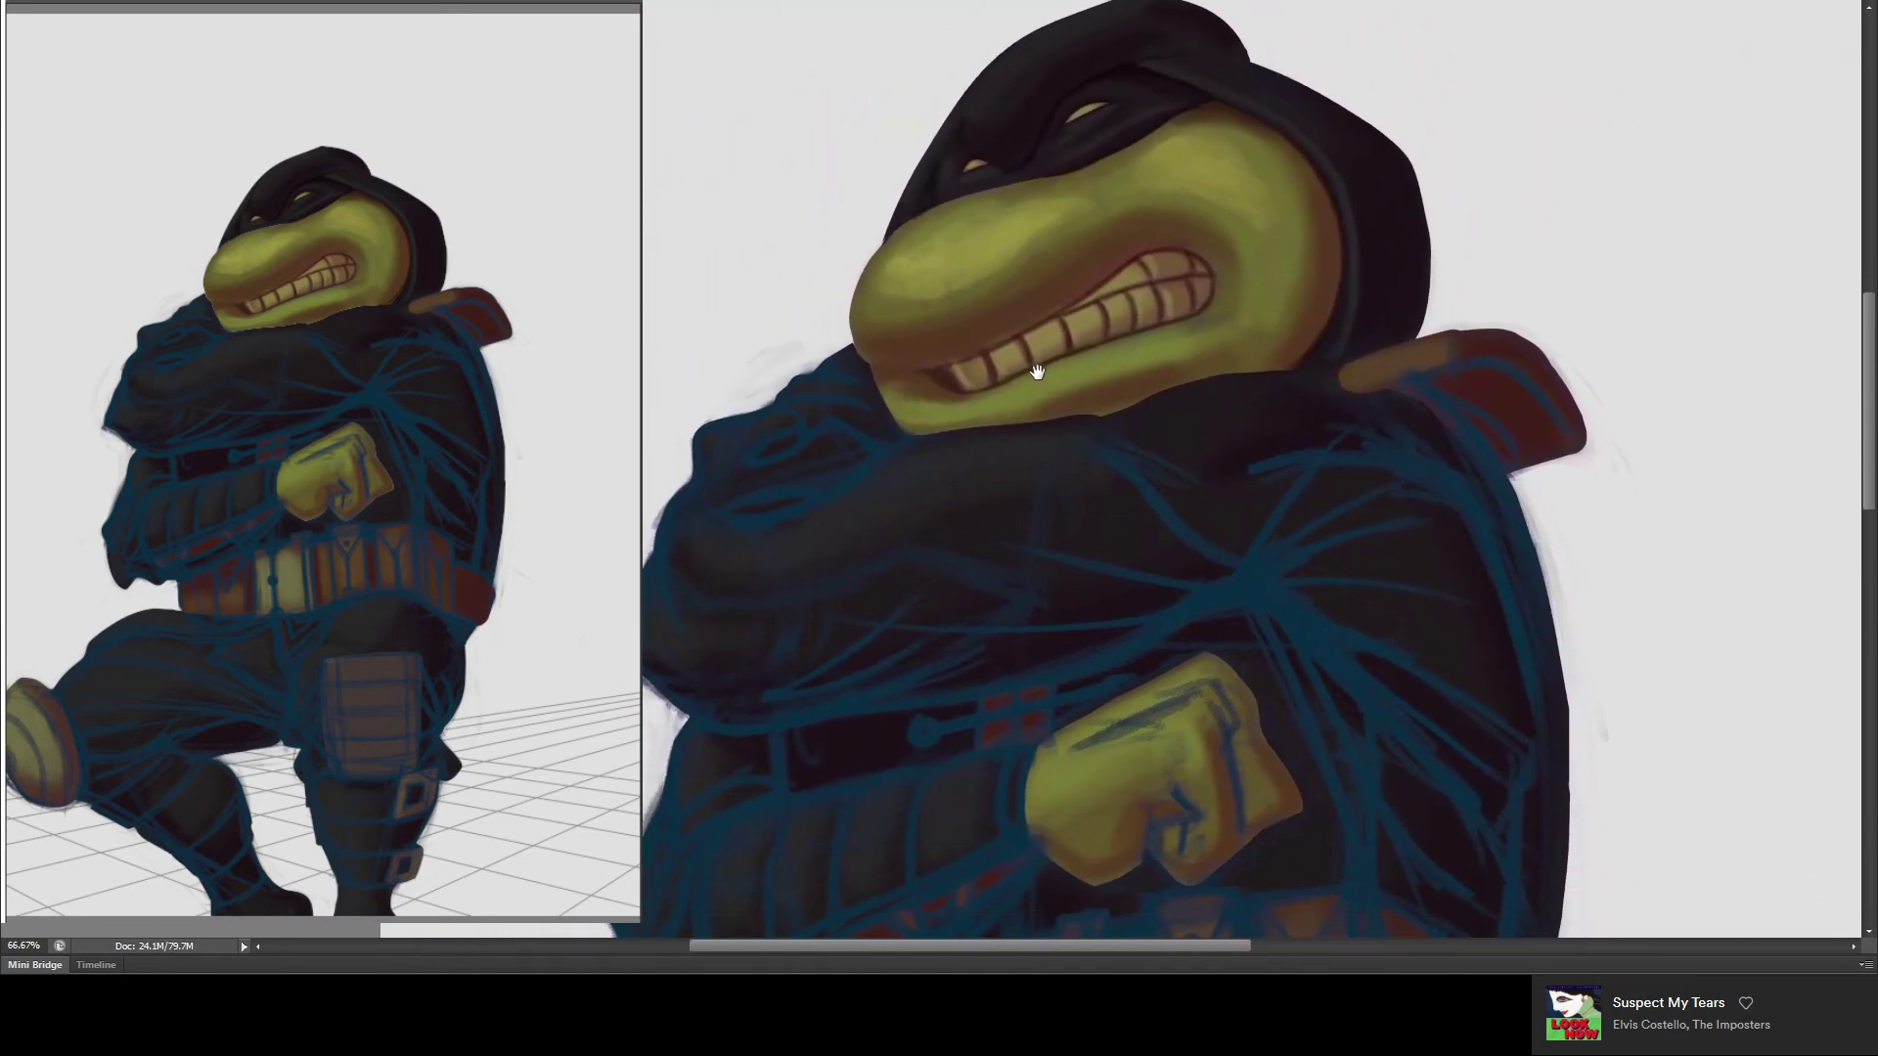
drag(1027, 369, 1095, 202)
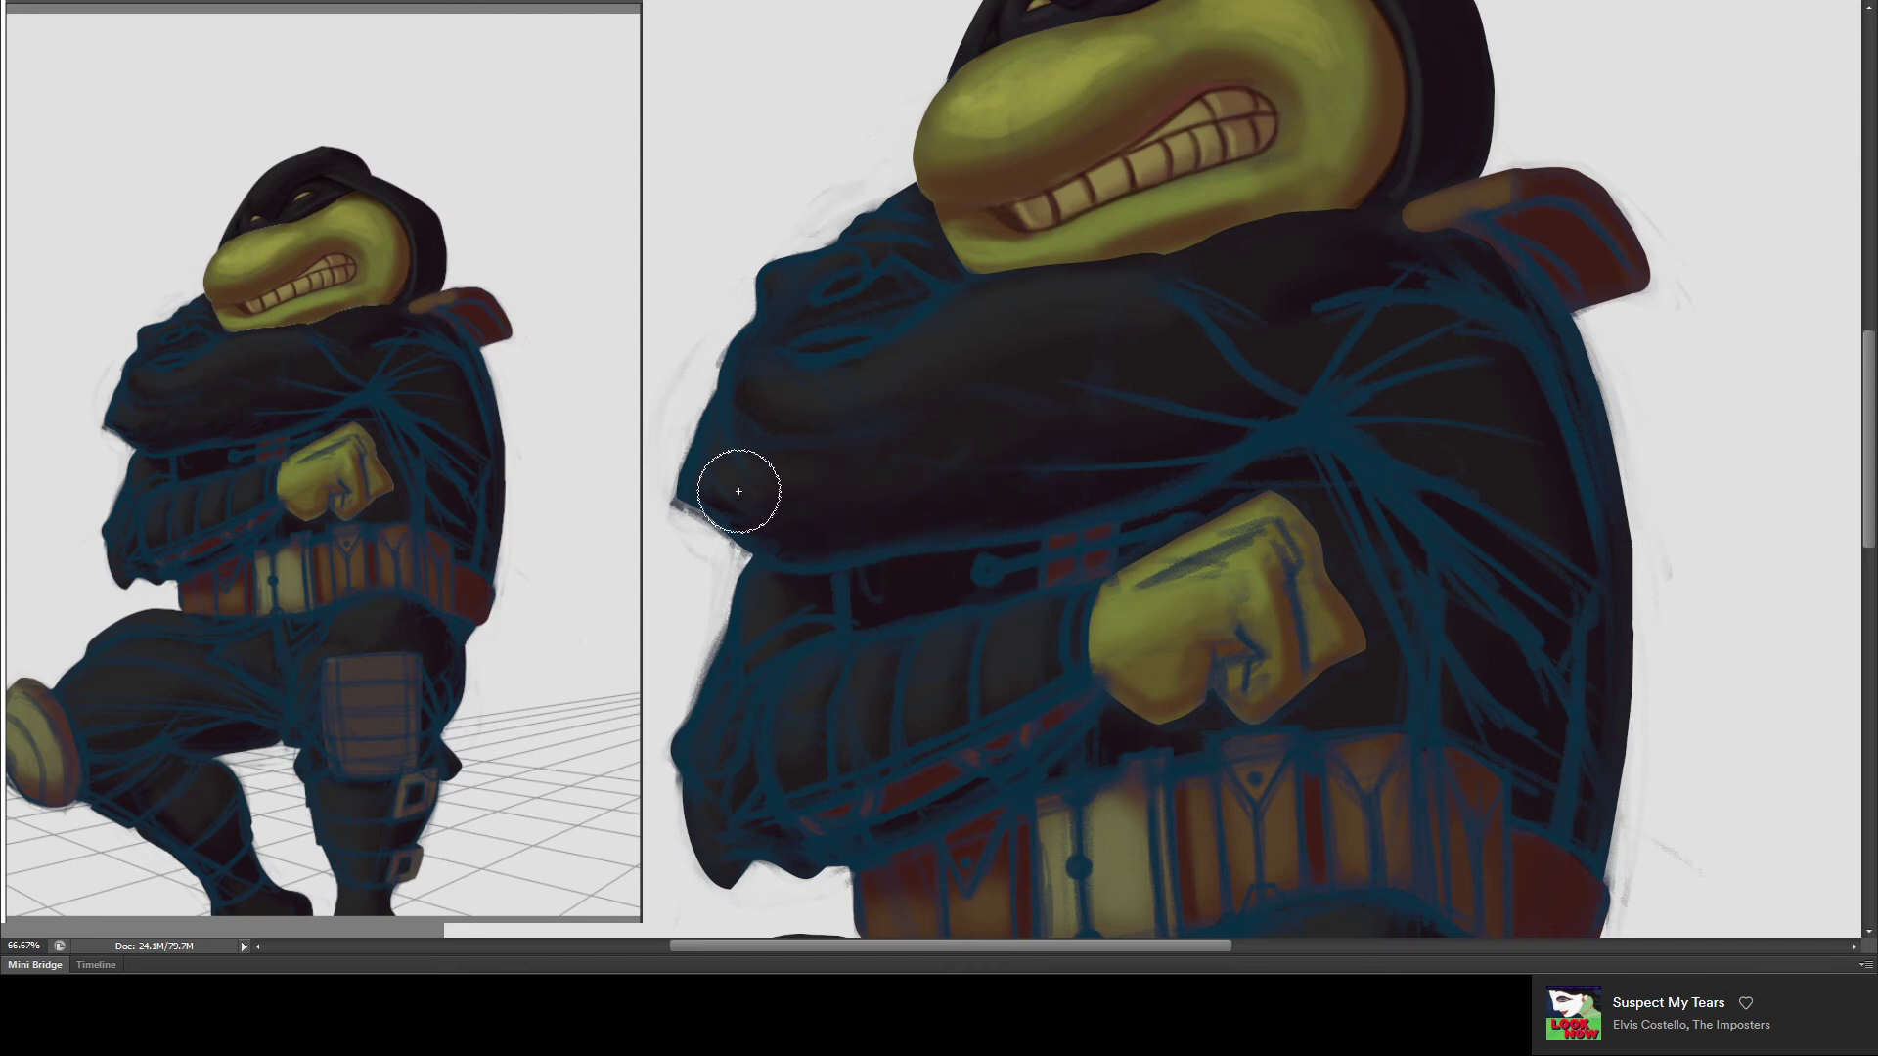
mouse_move(719, 352)
mouse_down()
mouse_move(713, 503)
mouse_move(684, 302)
mouse_move(692, 547)
mouse_move(713, 470)
mouse_up()
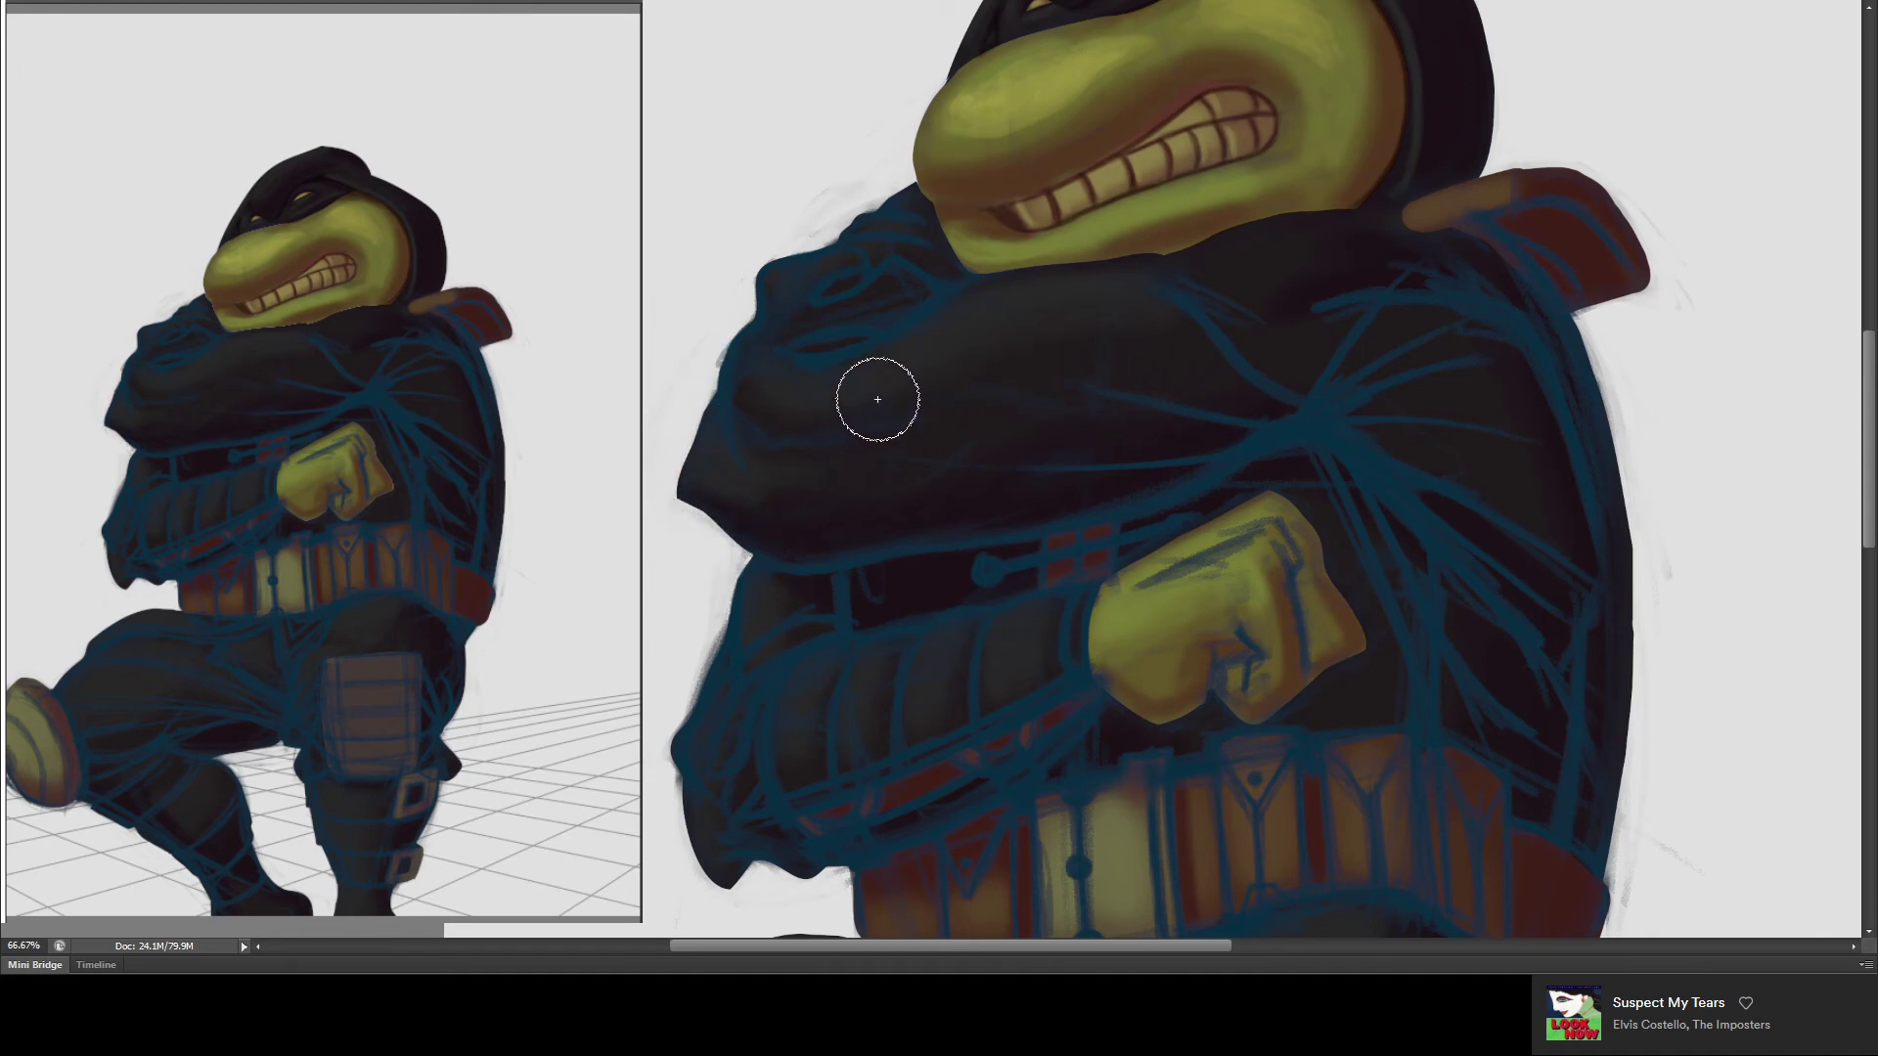
- Repaint the raised foot's lower edge over the blue lines
drag(873, 595, 890, 195)
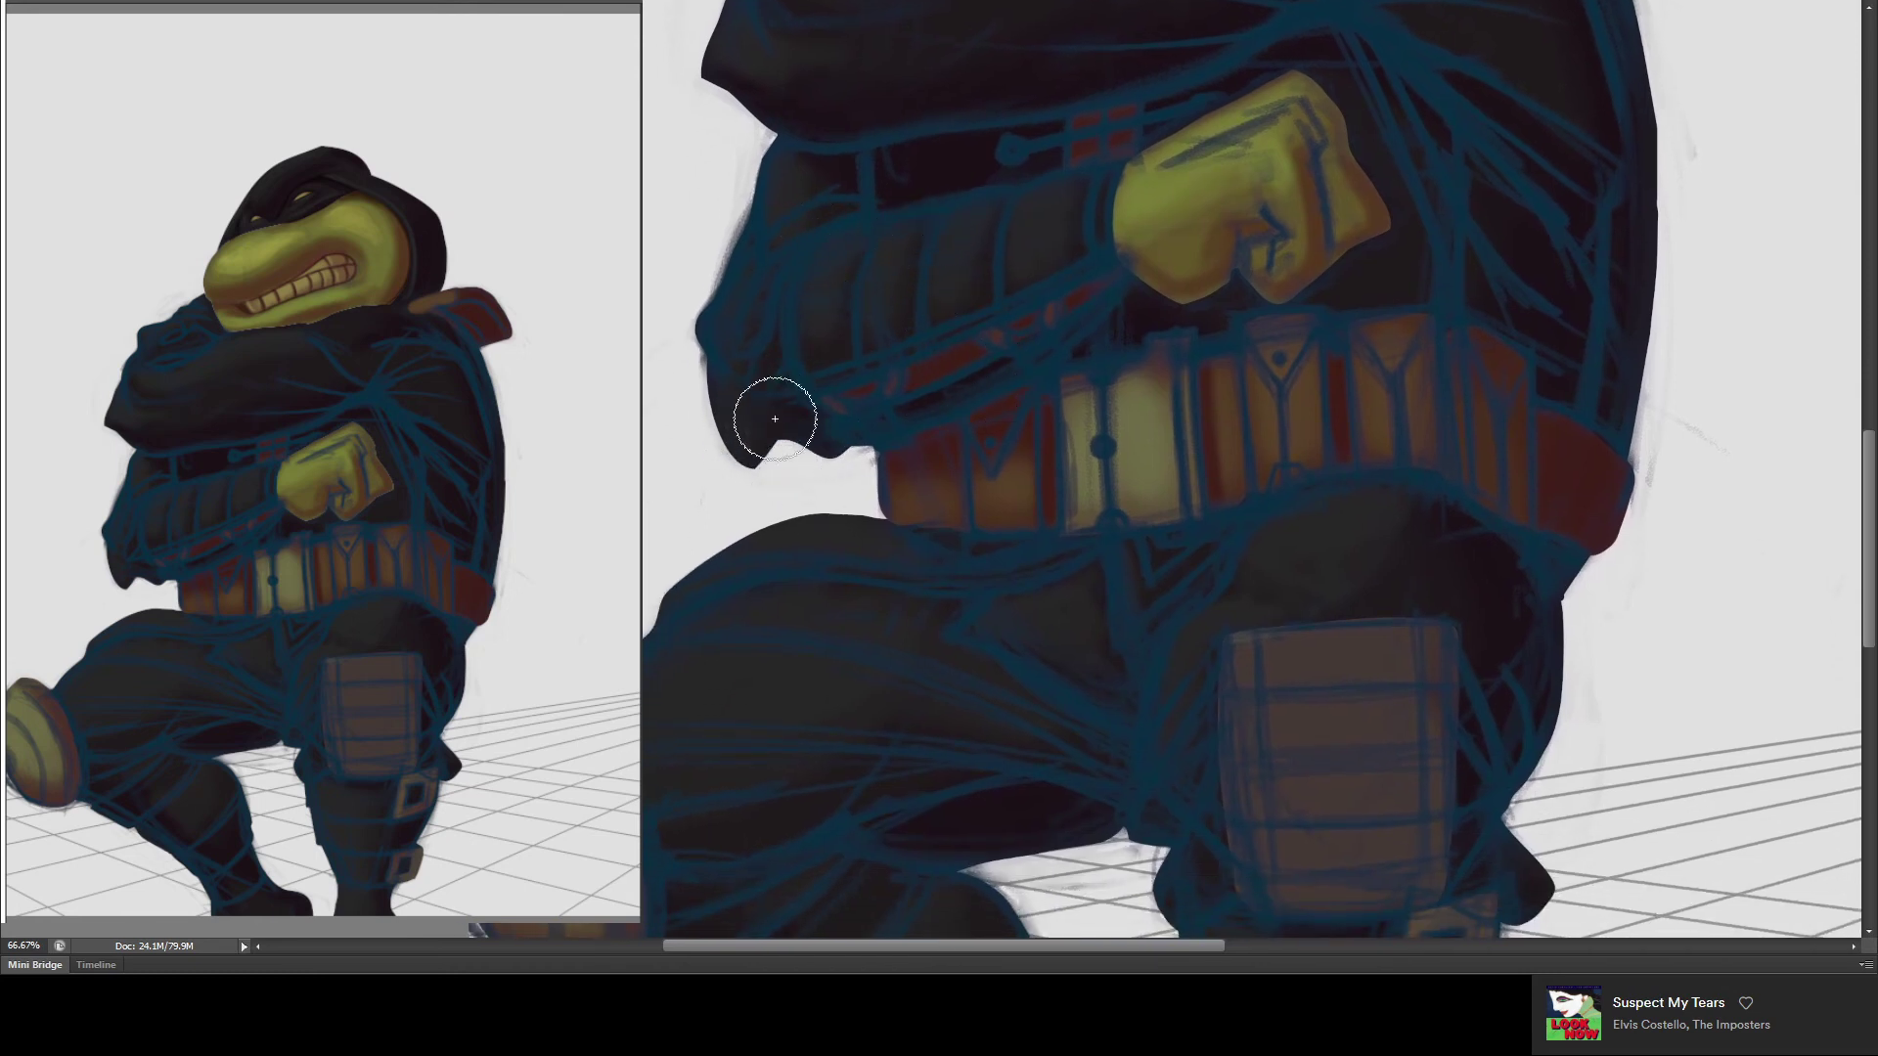
drag(915, 608, 1149, 315)
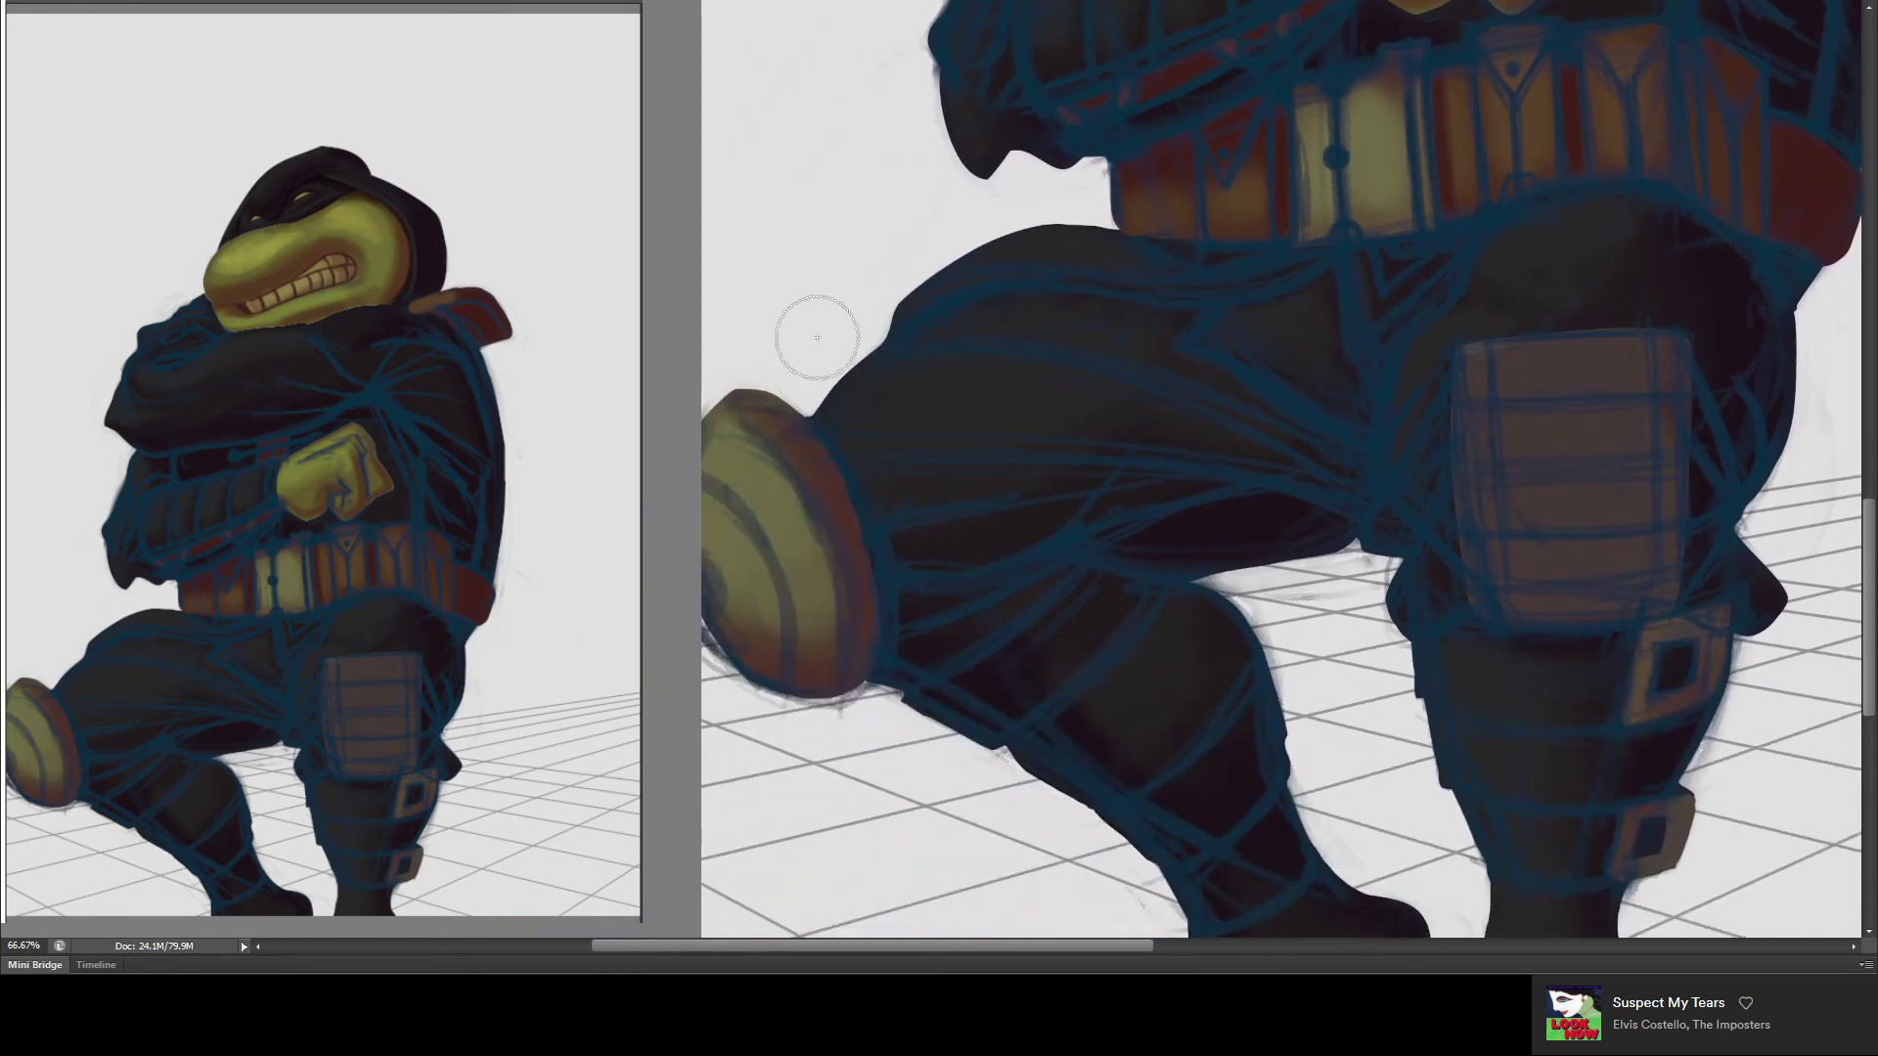
mouse_move(742, 676)
mouse_down()
mouse_move(700, 599)
mouse_move(745, 657)
mouse_move(865, 712)
mouse_up()
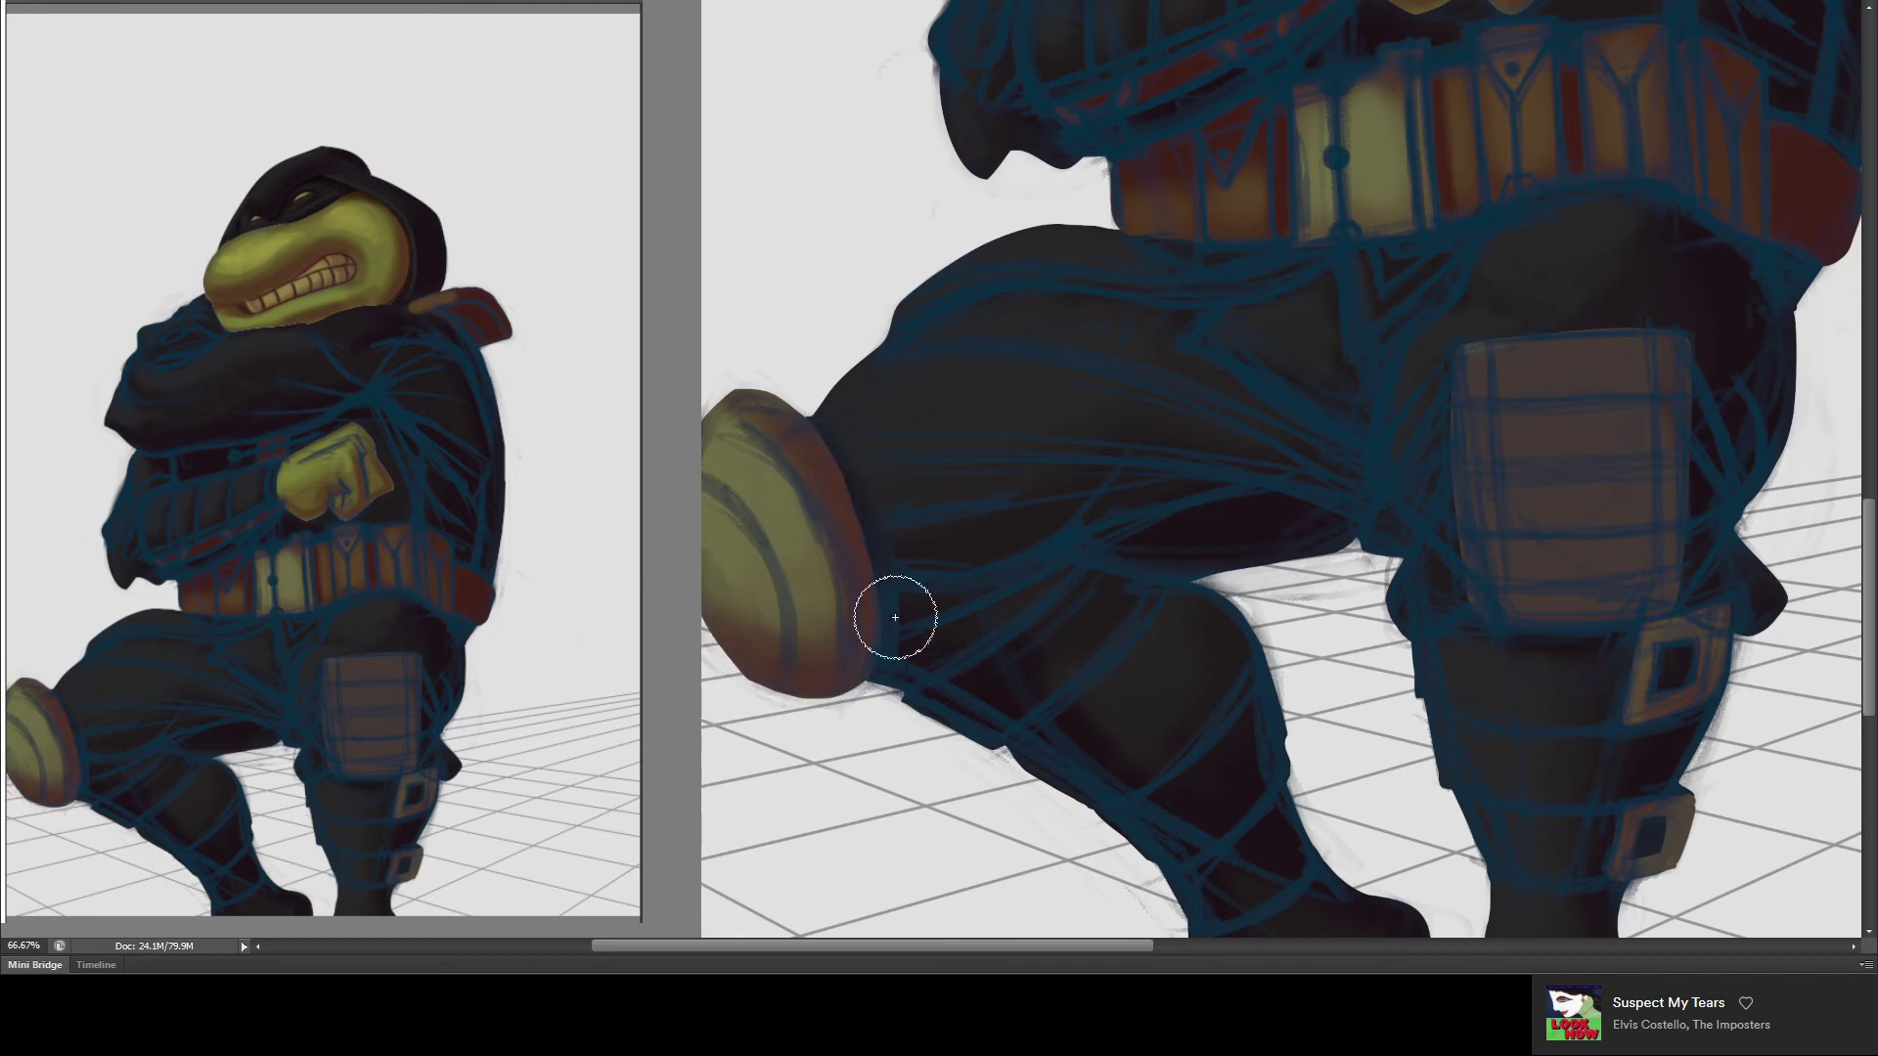
drag(880, 661, 890, 680)
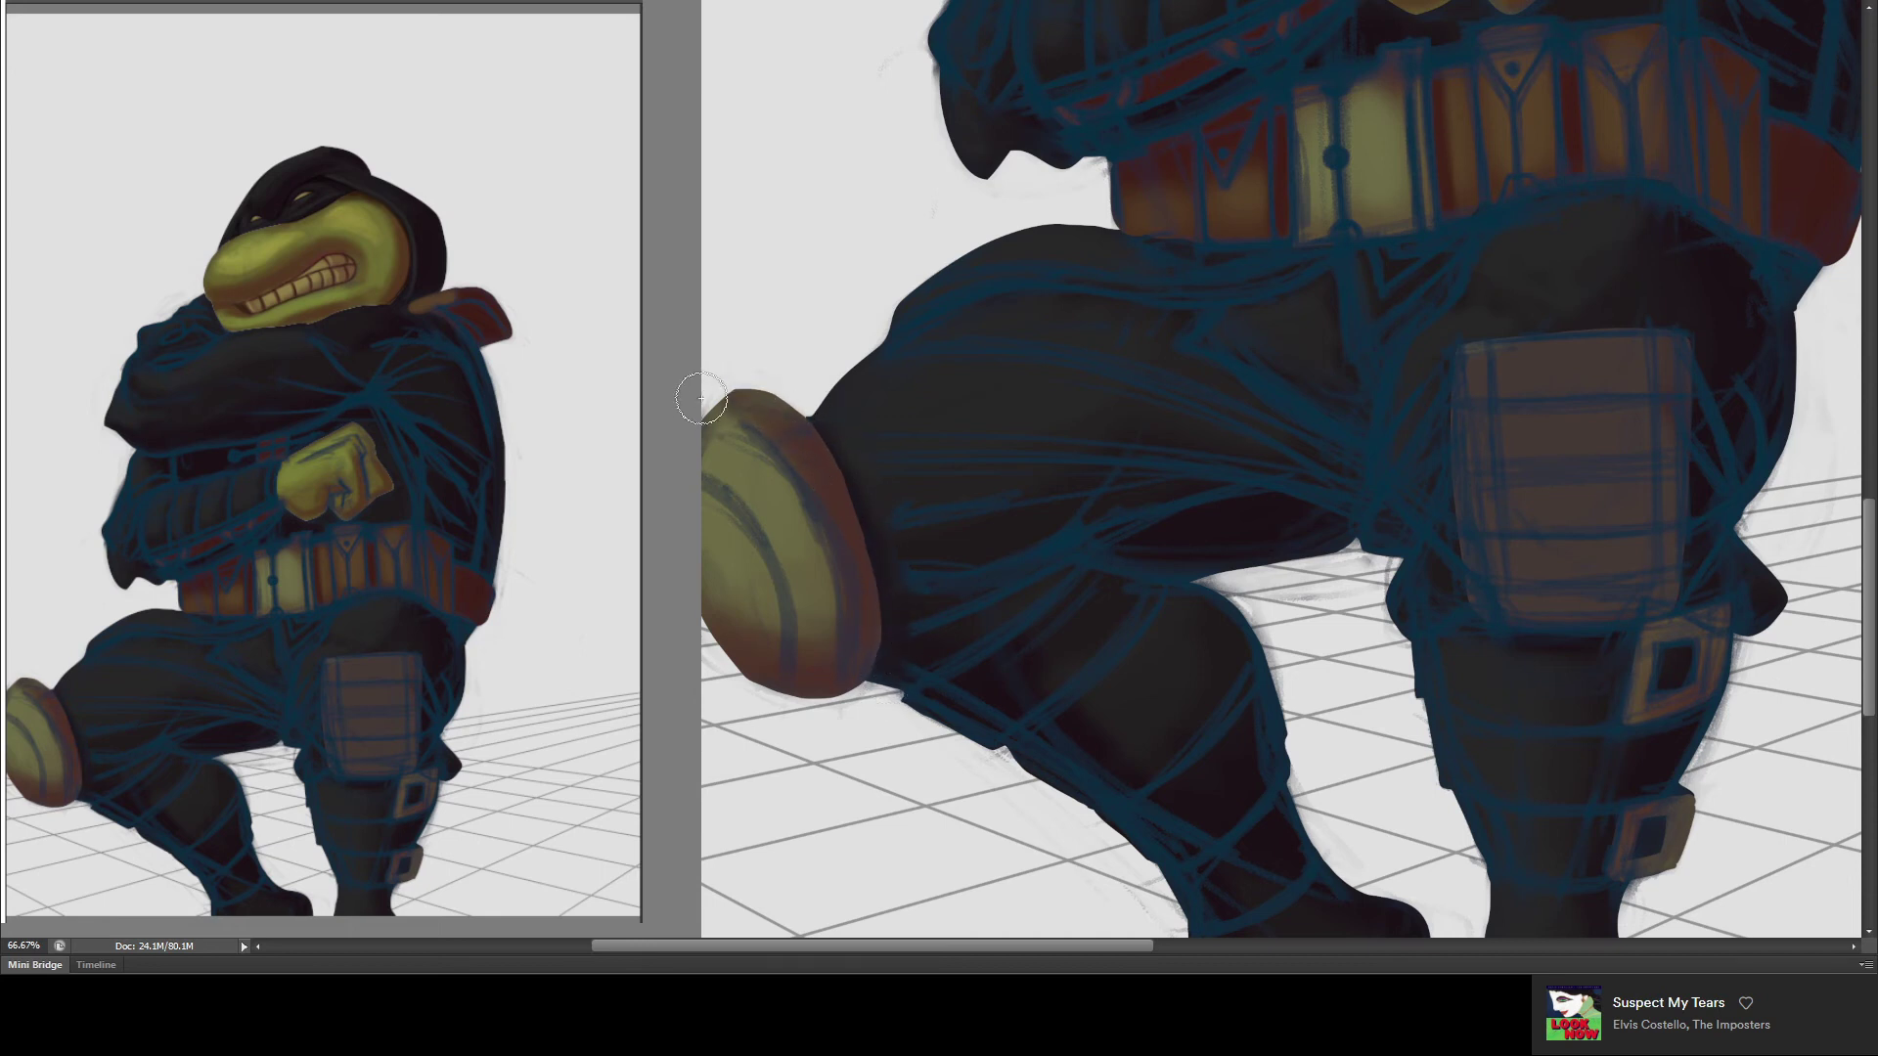
drag(1046, 259, 912, 529)
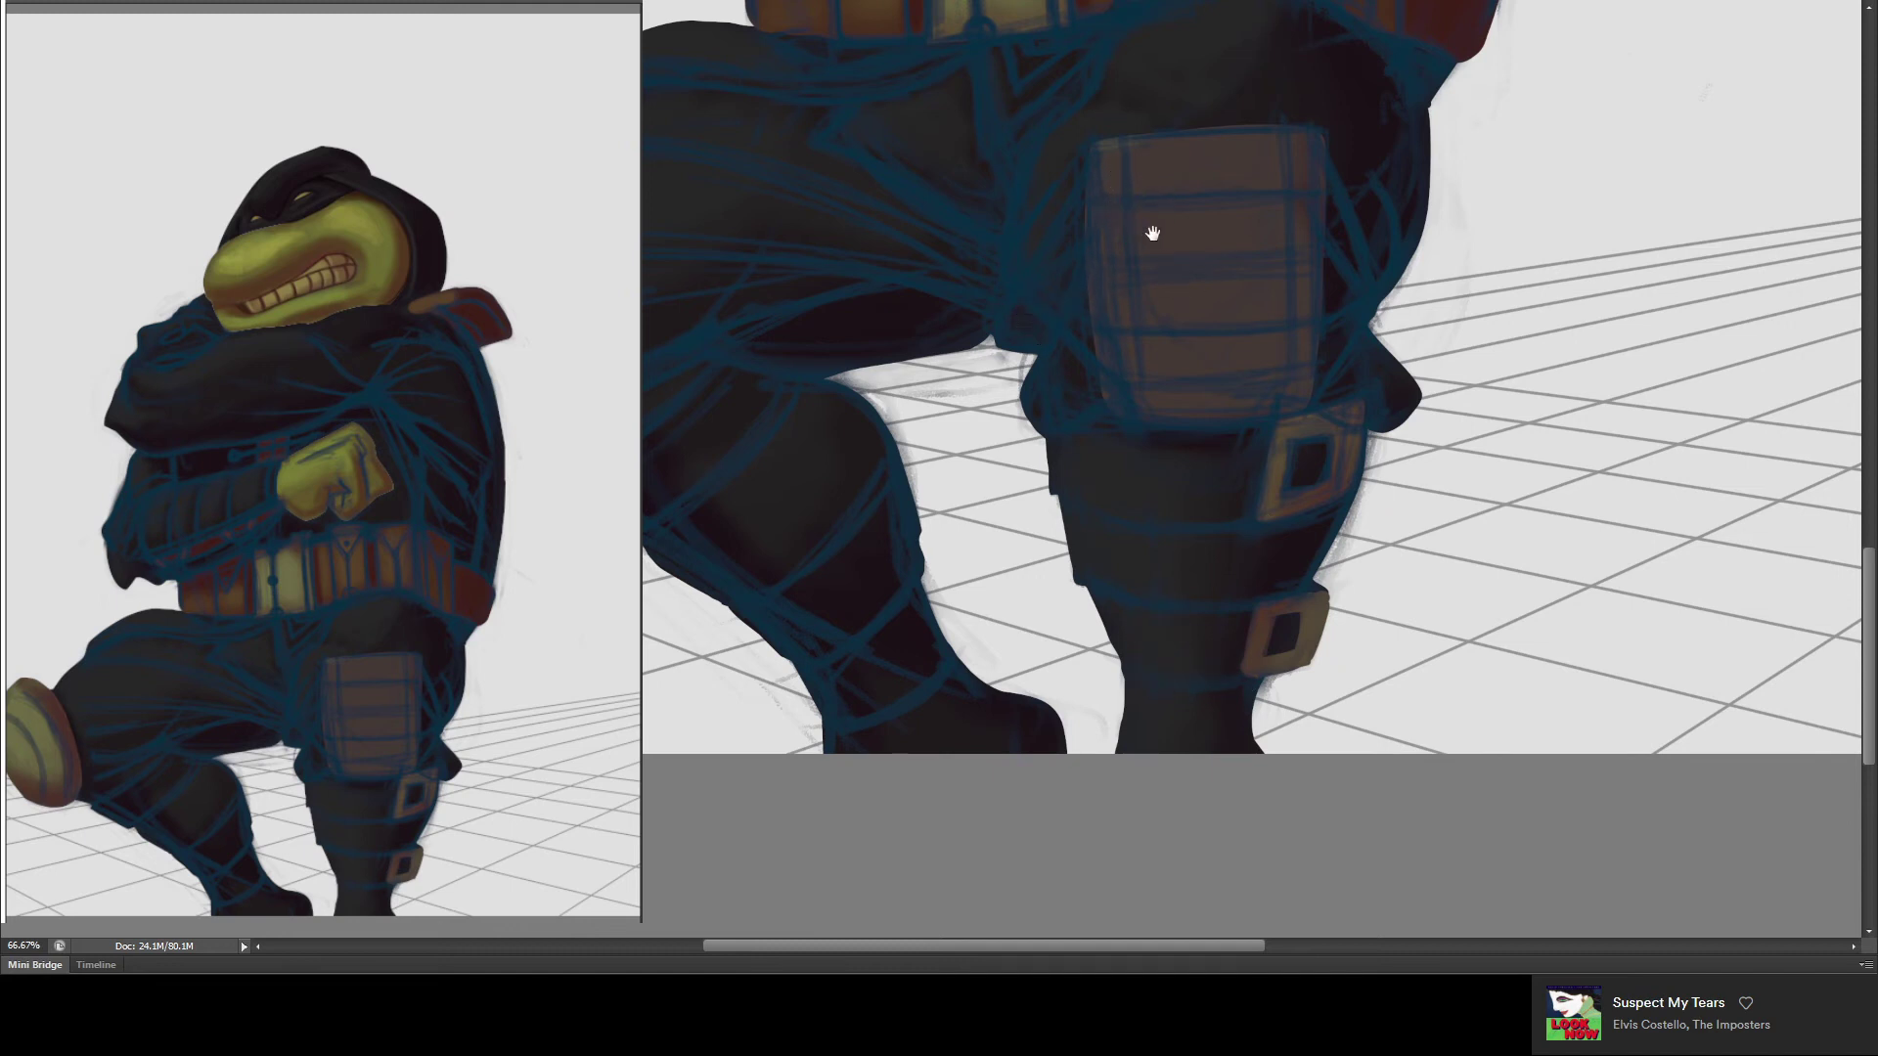
- Darken the shading on the shorts and repaint the shoulder shading
drag(1152, 233, 939, 592)
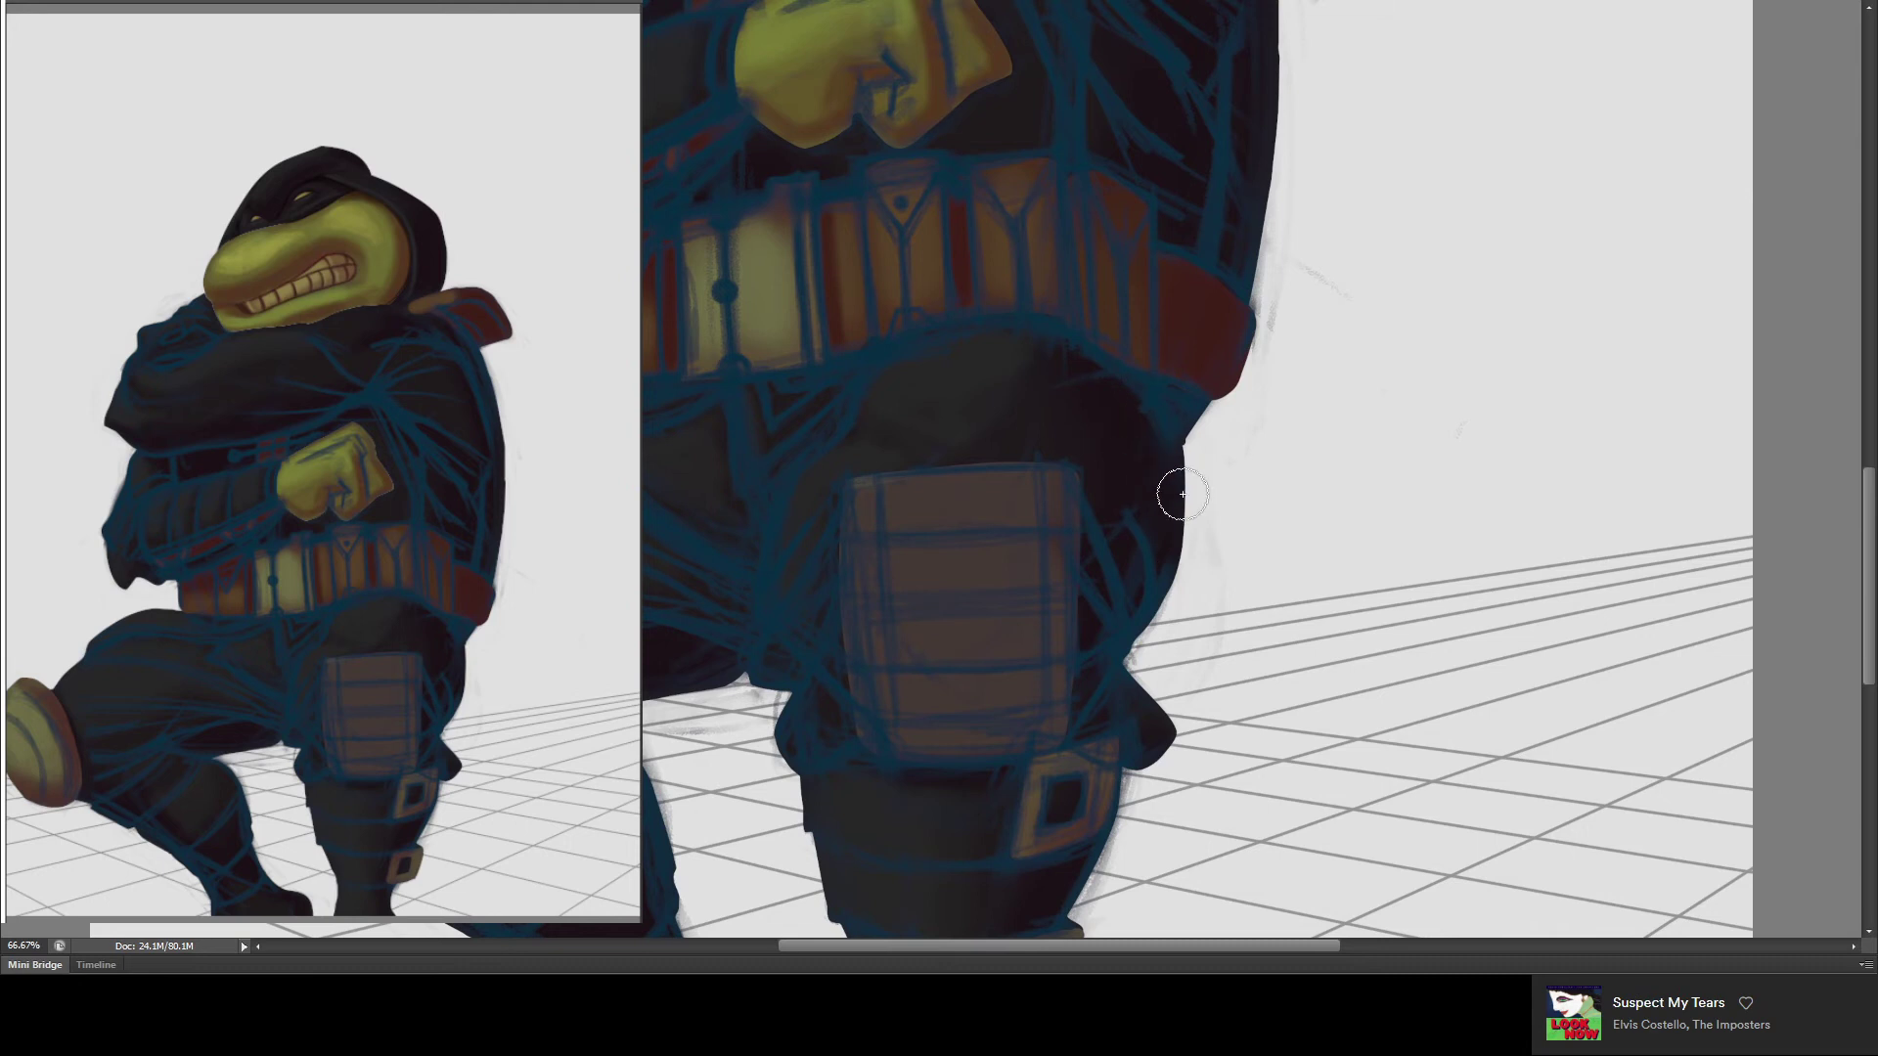
drag(1079, 384, 1011, 430)
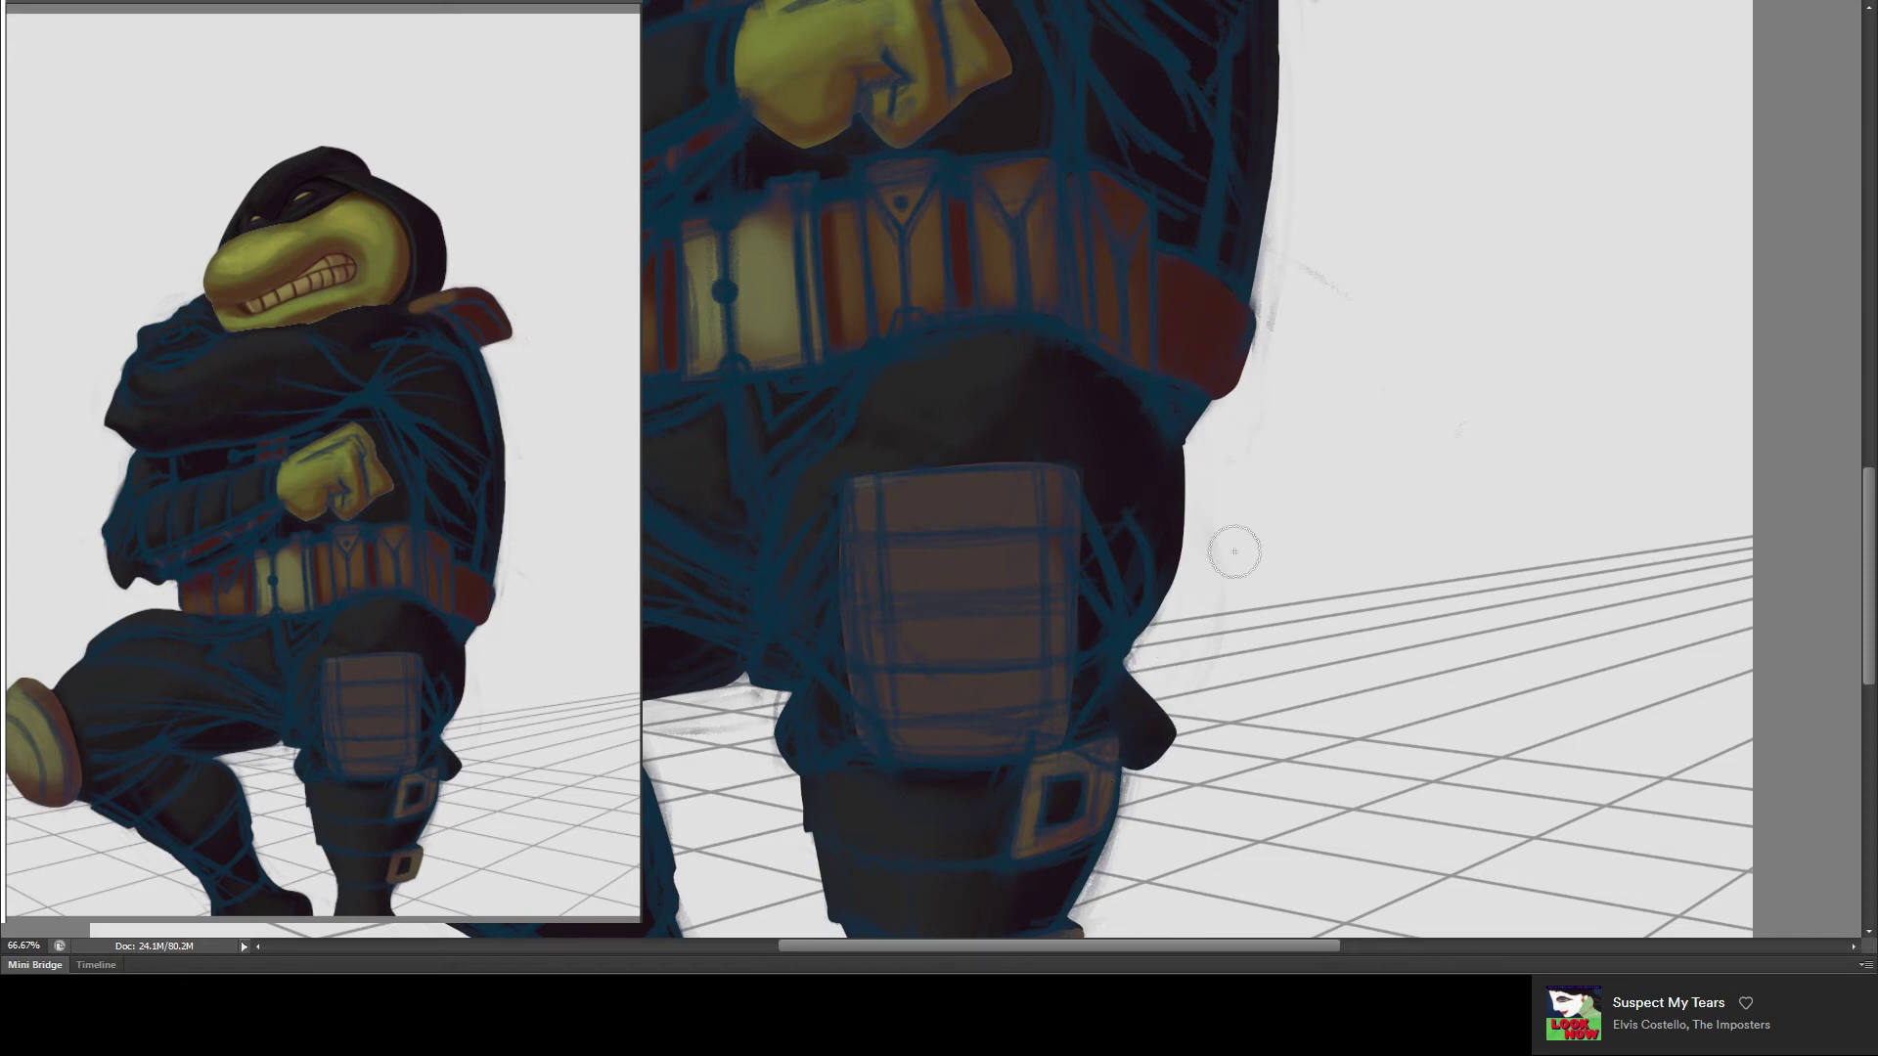
drag(1233, 381, 1187, 584)
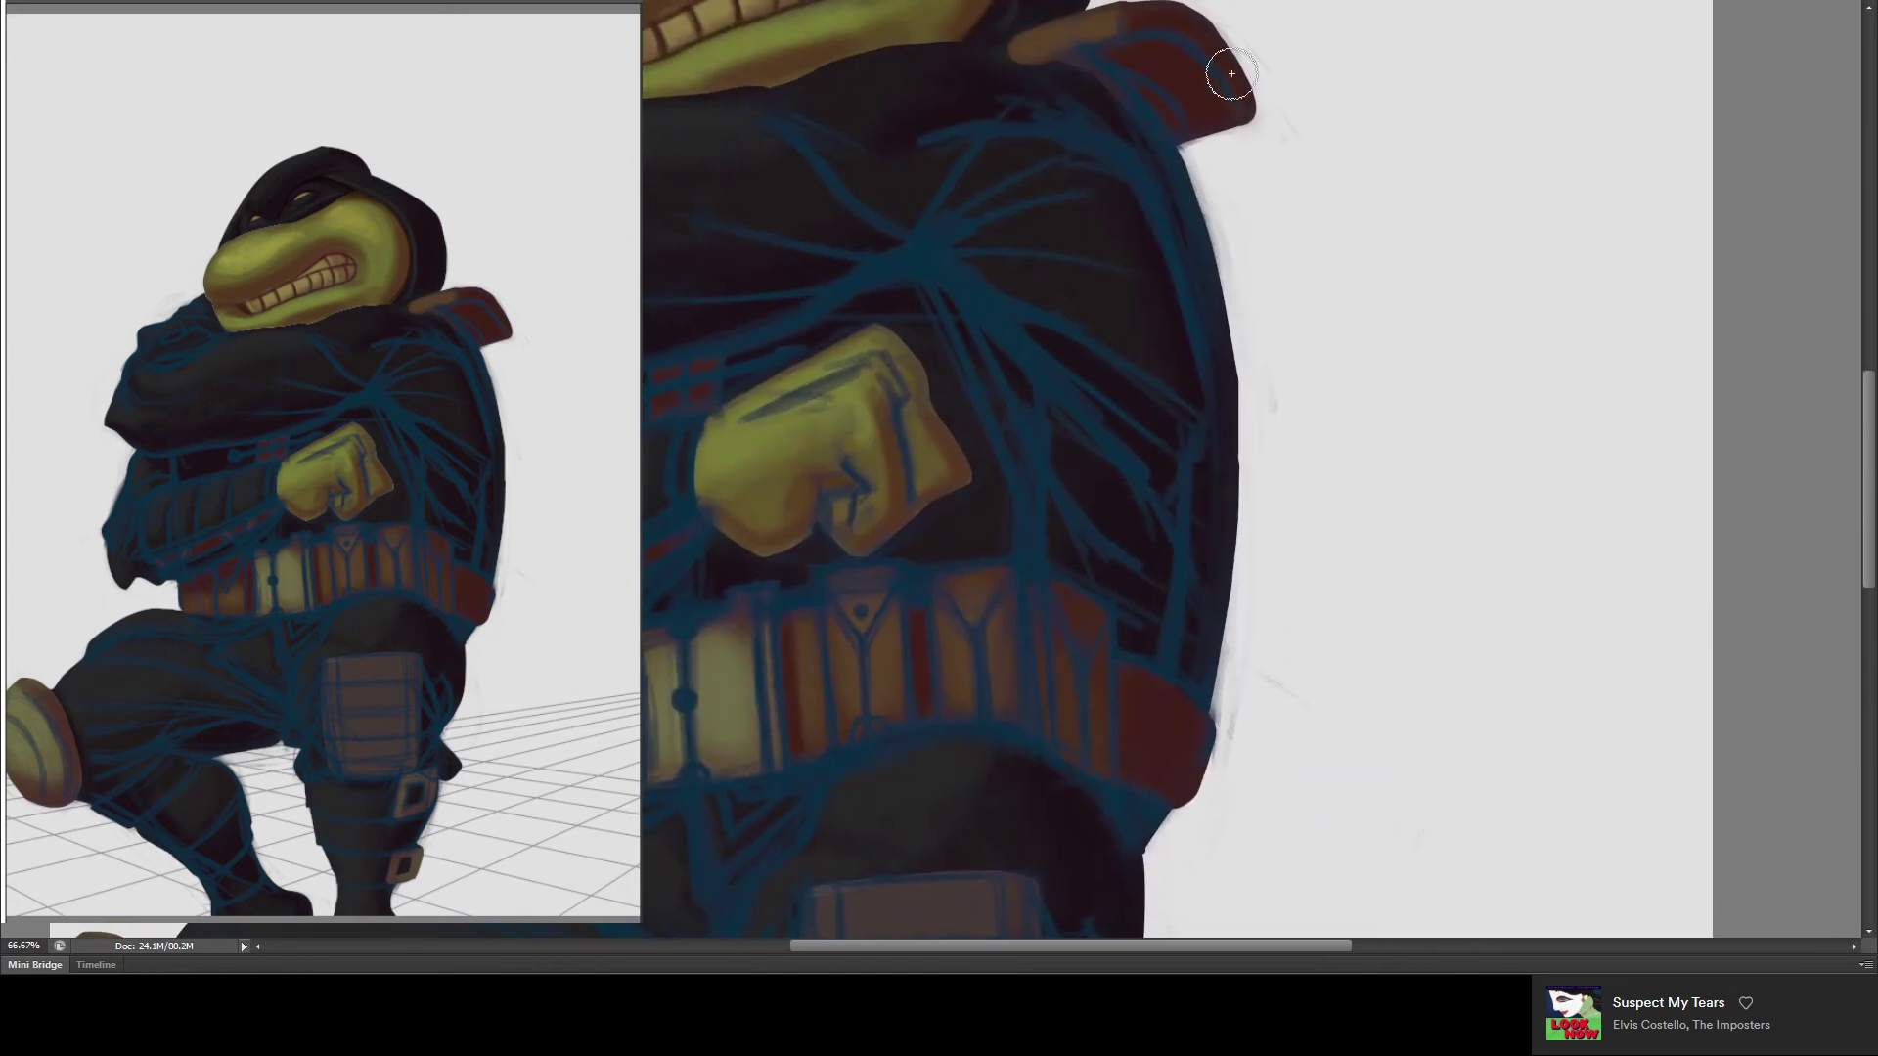
drag(1161, 114, 1131, 92)
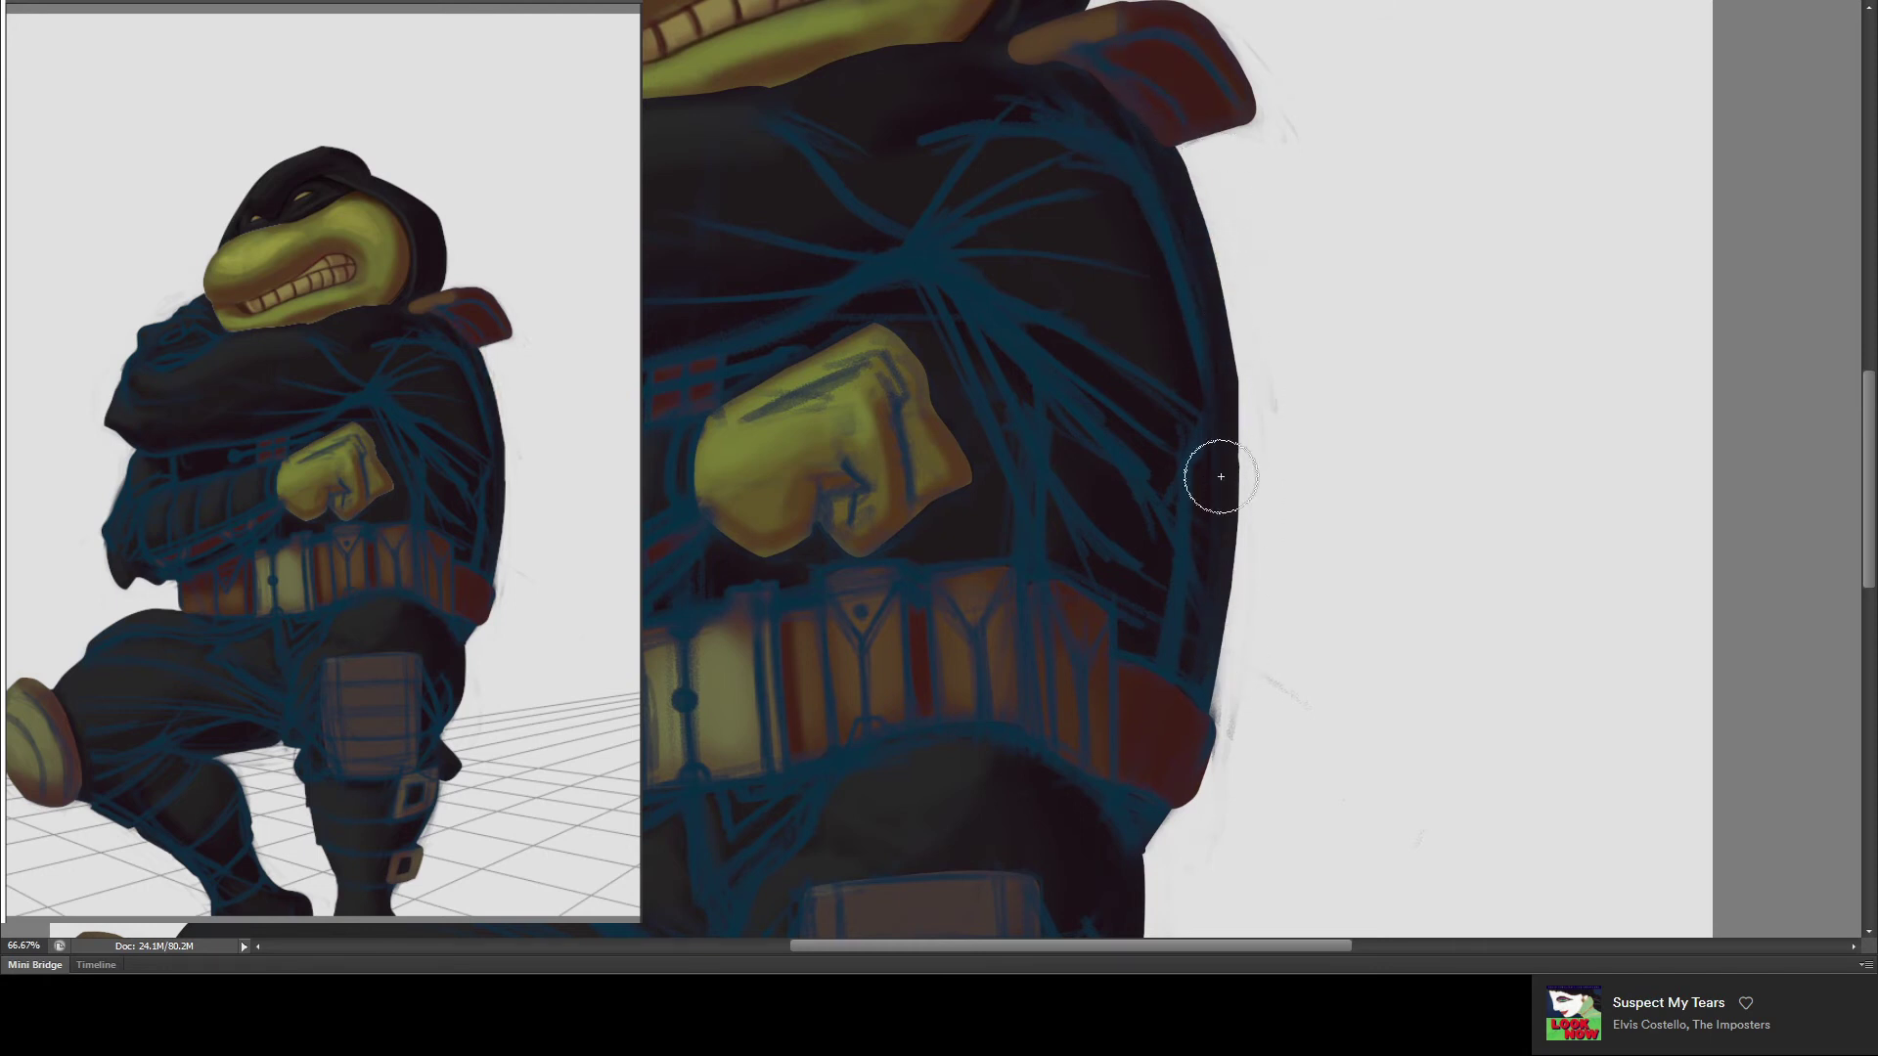
- Paint over the grey smudges along the body's right edge
drag(1228, 741, 1295, 665)
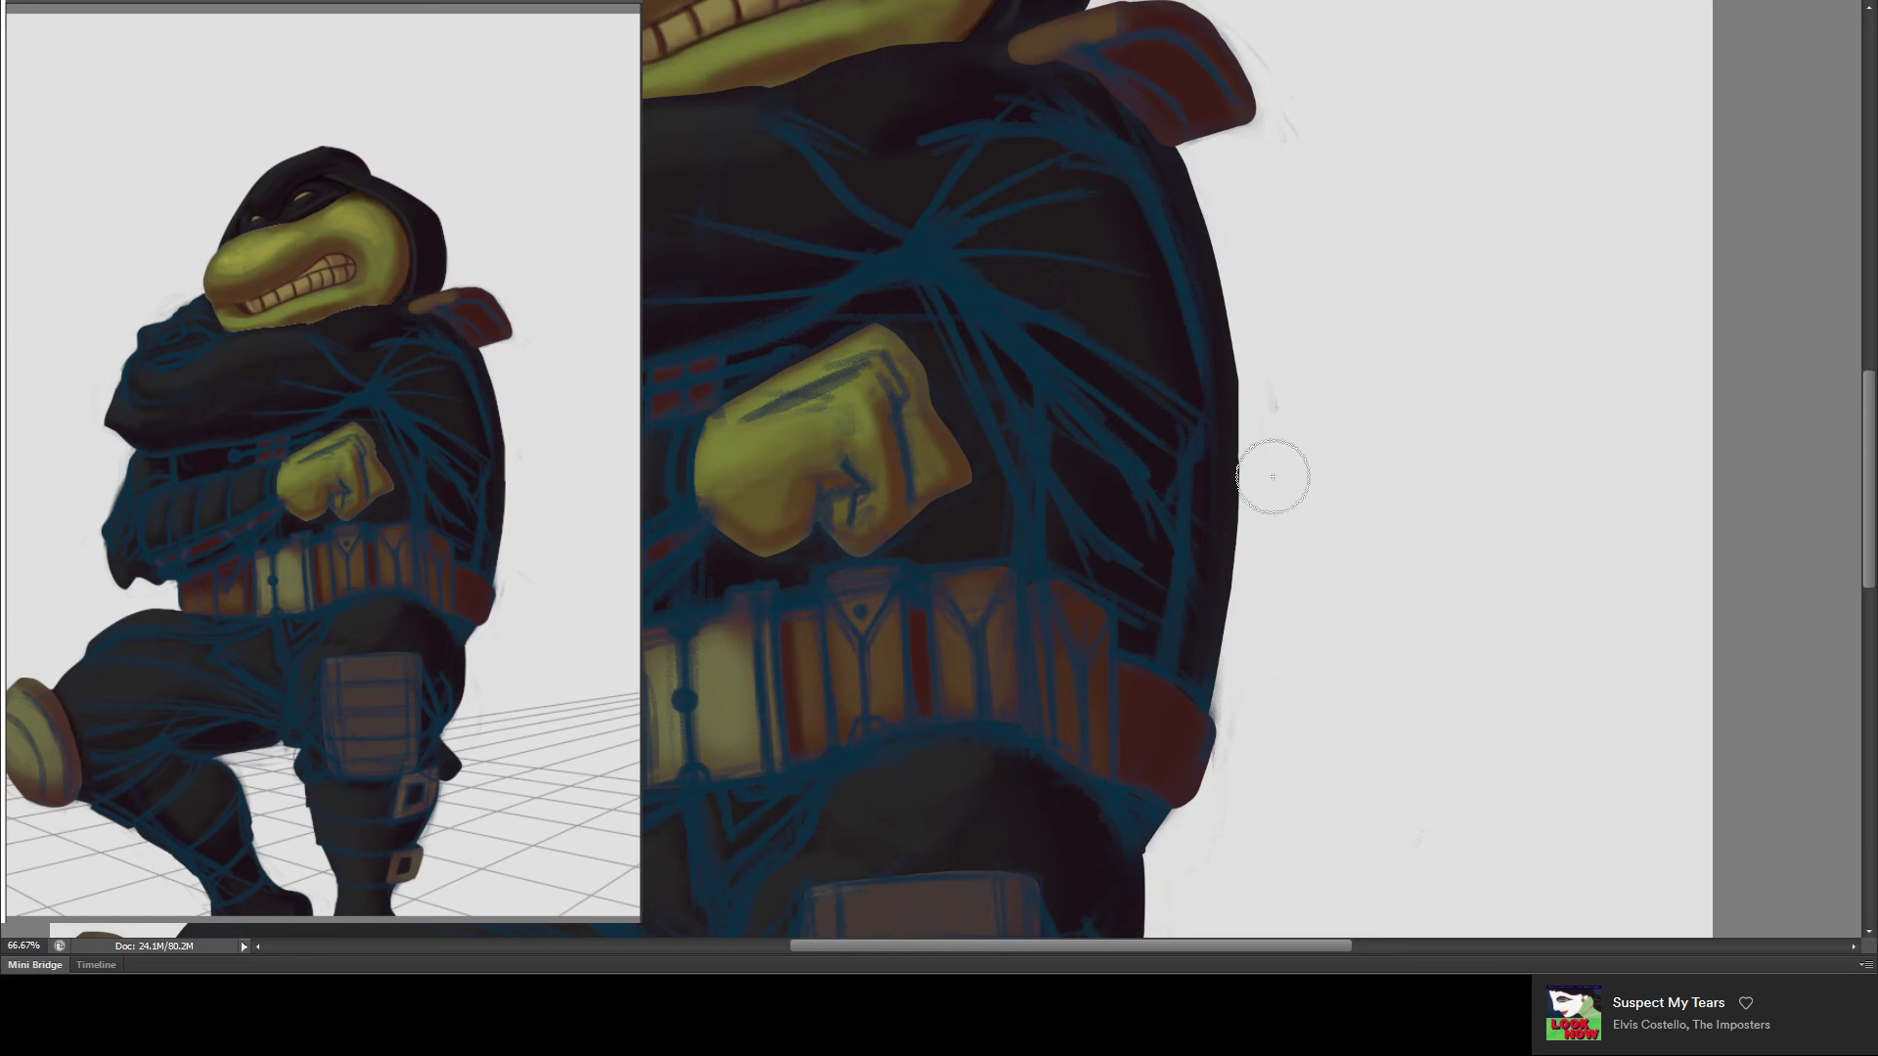
drag(1249, 525, 1300, 143)
mouse_move(1037, 469)
mouse_down()
mouse_move(1307, 372)
mouse_move(1224, 410)
mouse_move(1258, 335)
mouse_move(1203, 218)
mouse_move(1125, 227)
mouse_up()
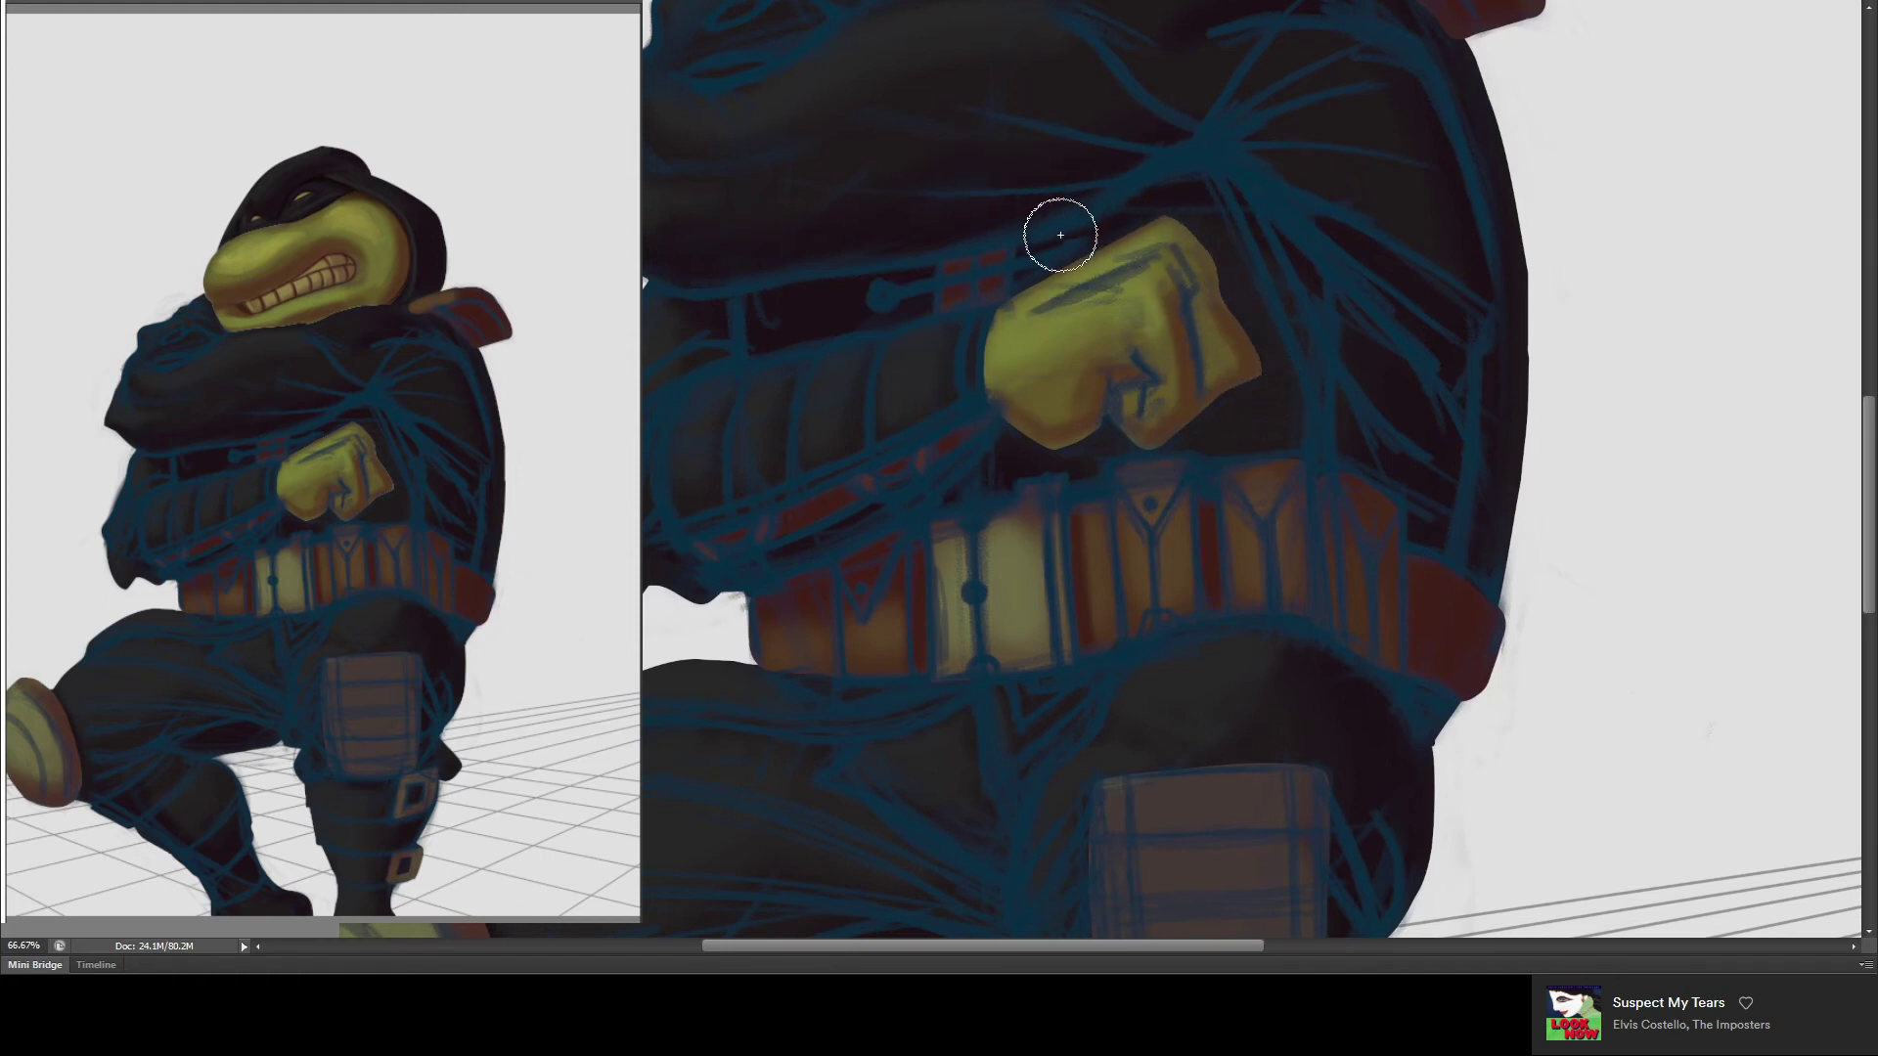
drag(1115, 260, 1012, 341)
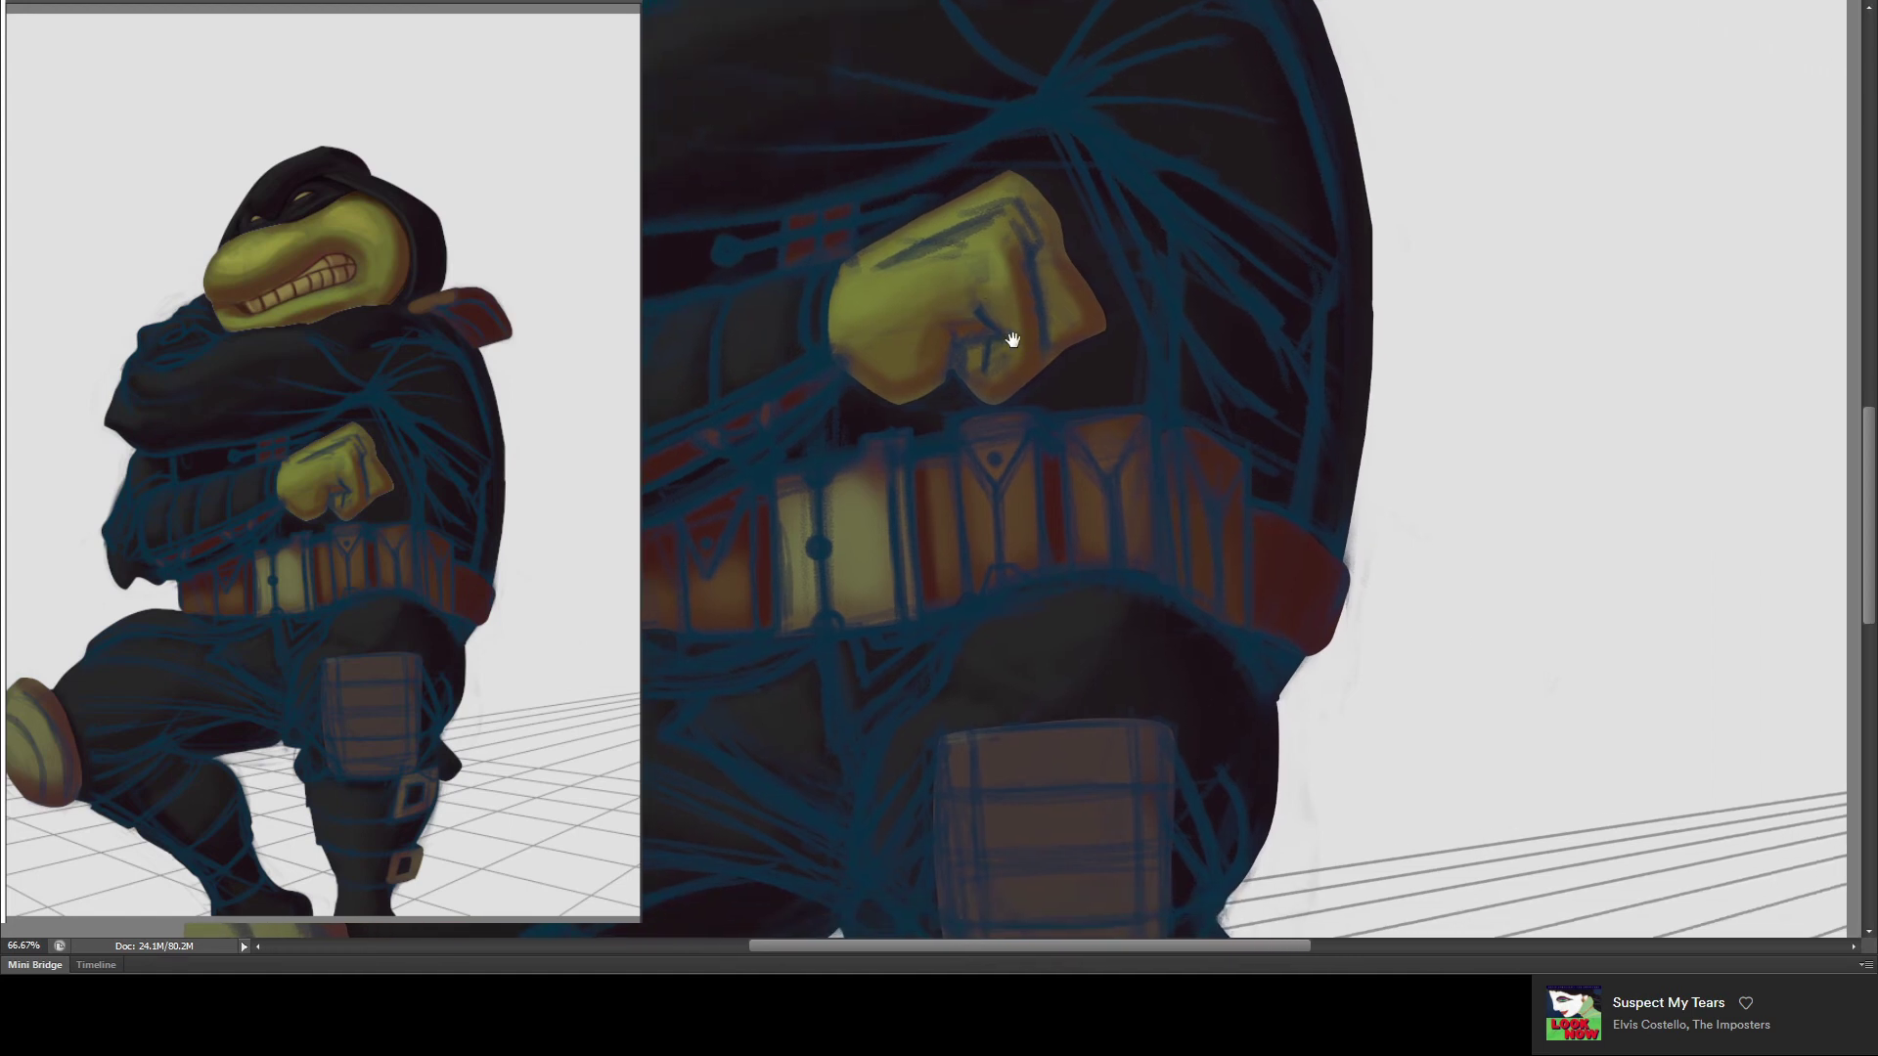
mouse_move(1012, 340)
mouse_down()
mouse_move(1076, 314)
mouse_move(1023, 524)
mouse_move(1009, 466)
mouse_move(1036, 481)
mouse_up()
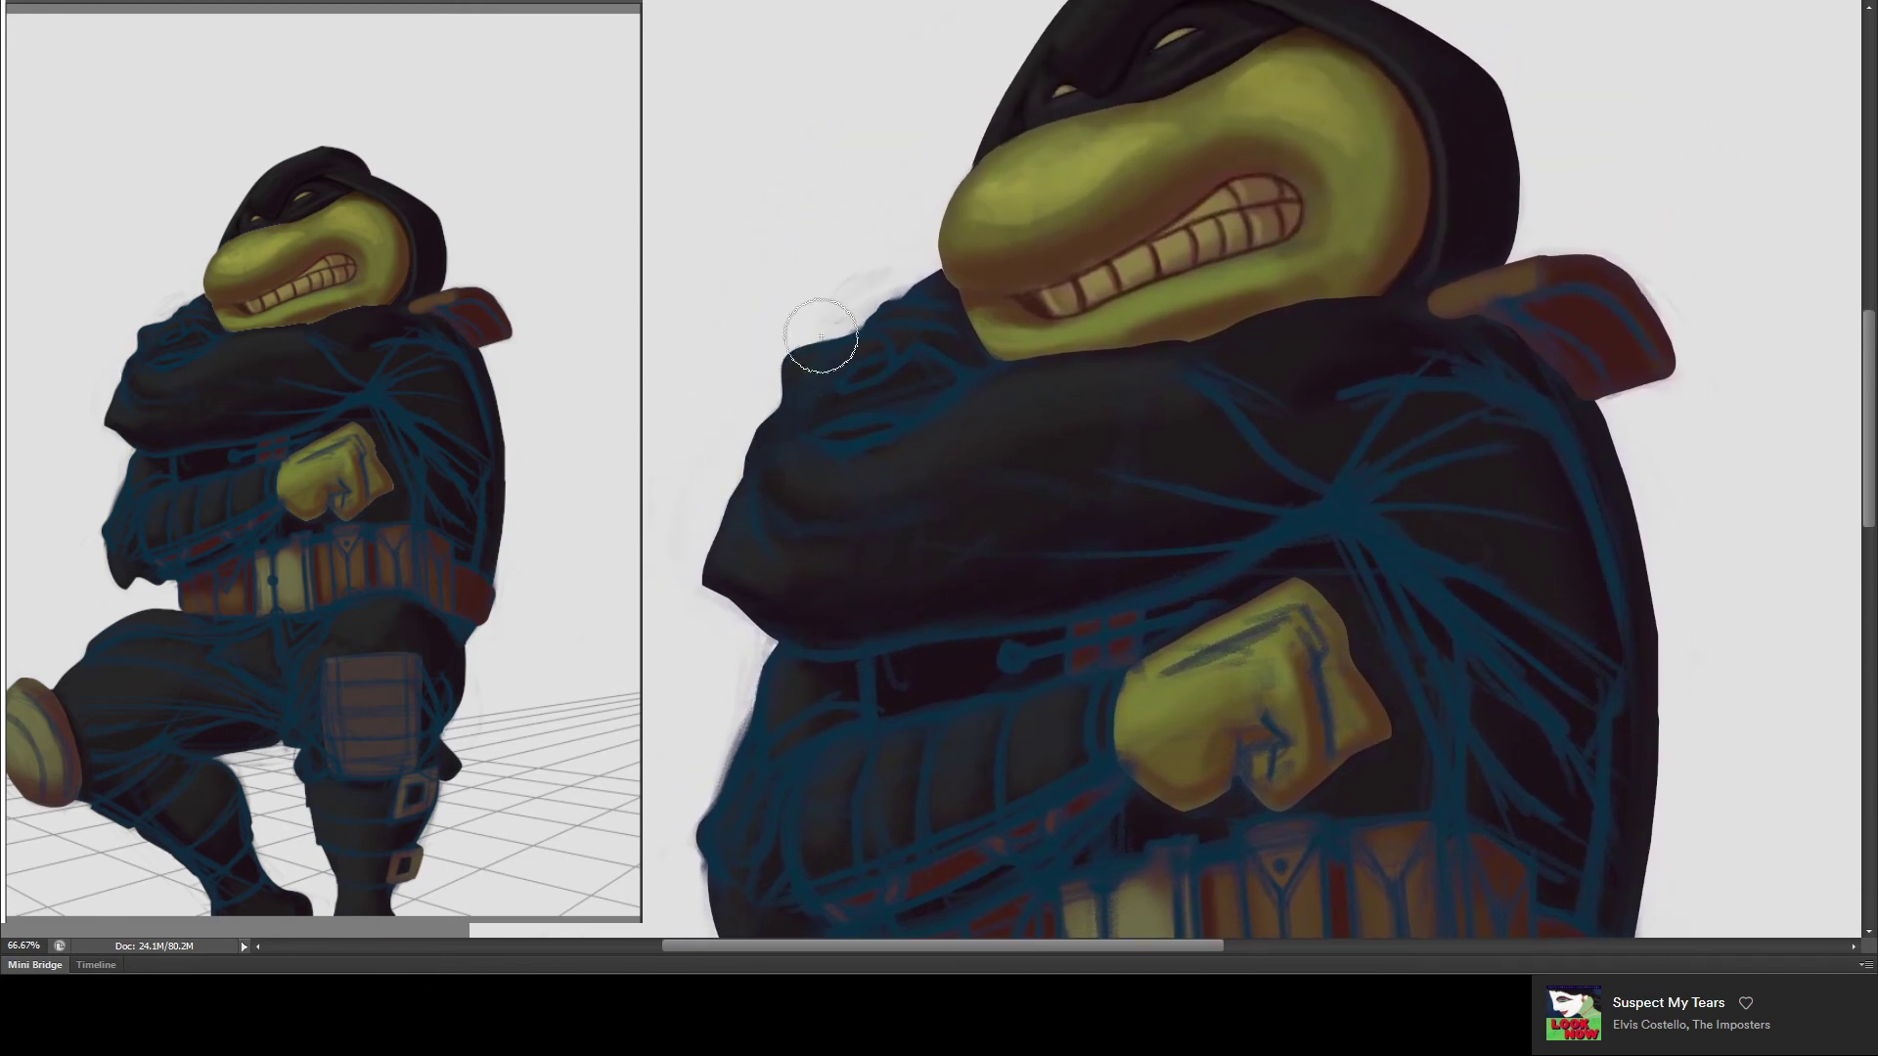
- Load the colour layer's pixels as a selection of the hood, face, fist and body
mouse_move(1080, 245)
mouse_down()
mouse_move(1186, 314)
mouse_move(1006, 473)
mouse_move(1030, 478)
mouse_move(1049, 426)
mouse_up()
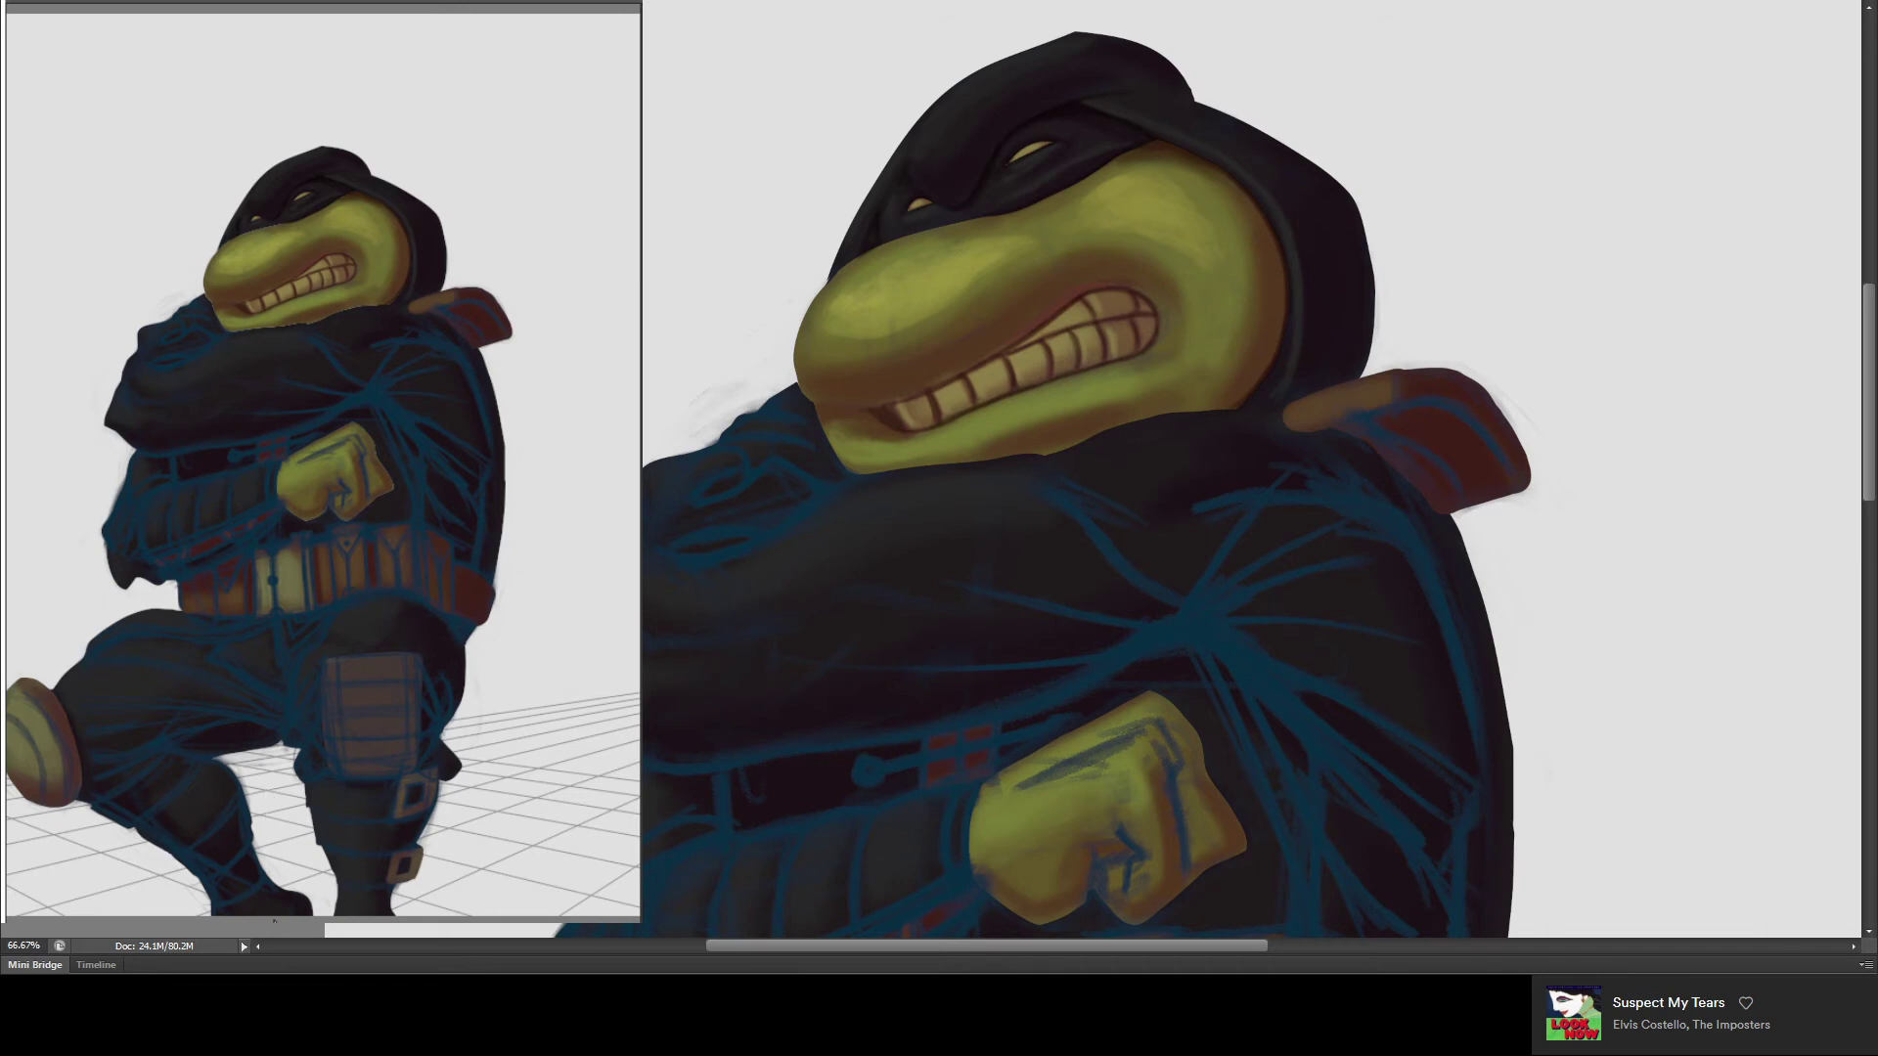
ctrl+click(73, 888)
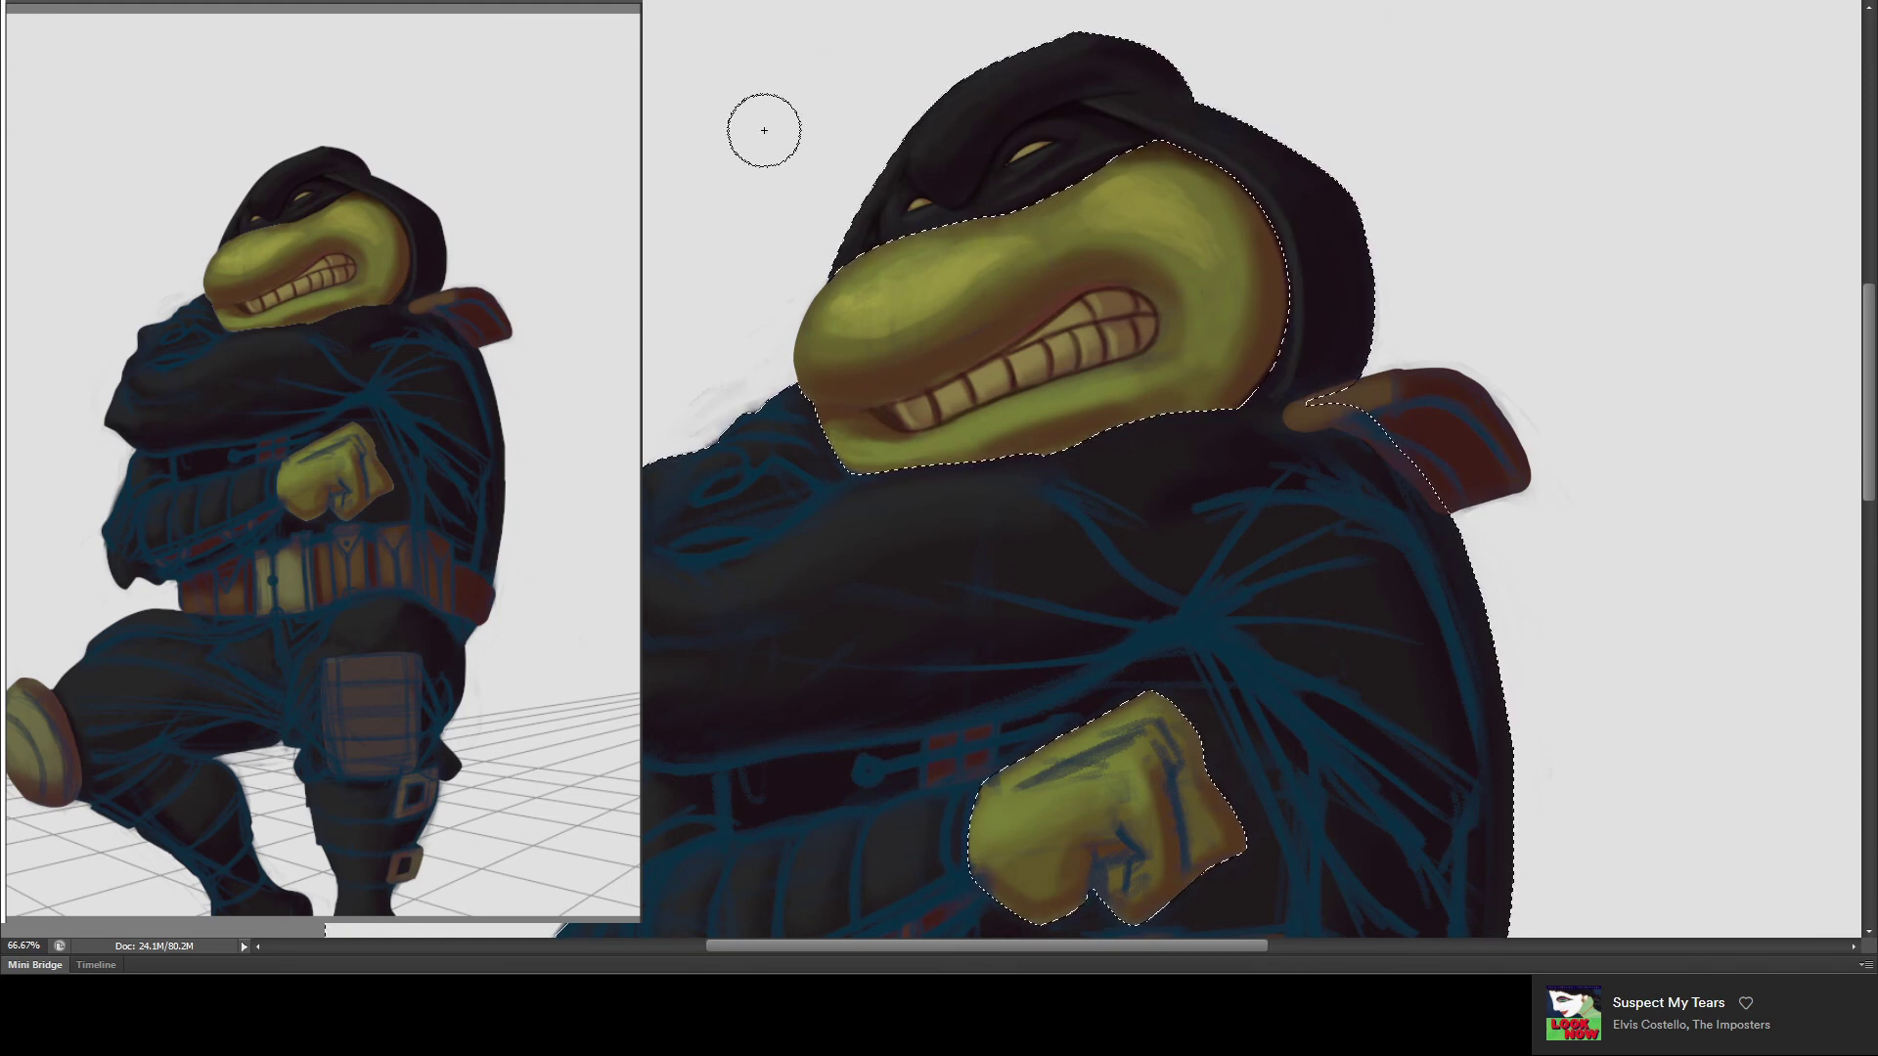
- Deselect and brush a dark navy shadow stroke under the chin
key(v)
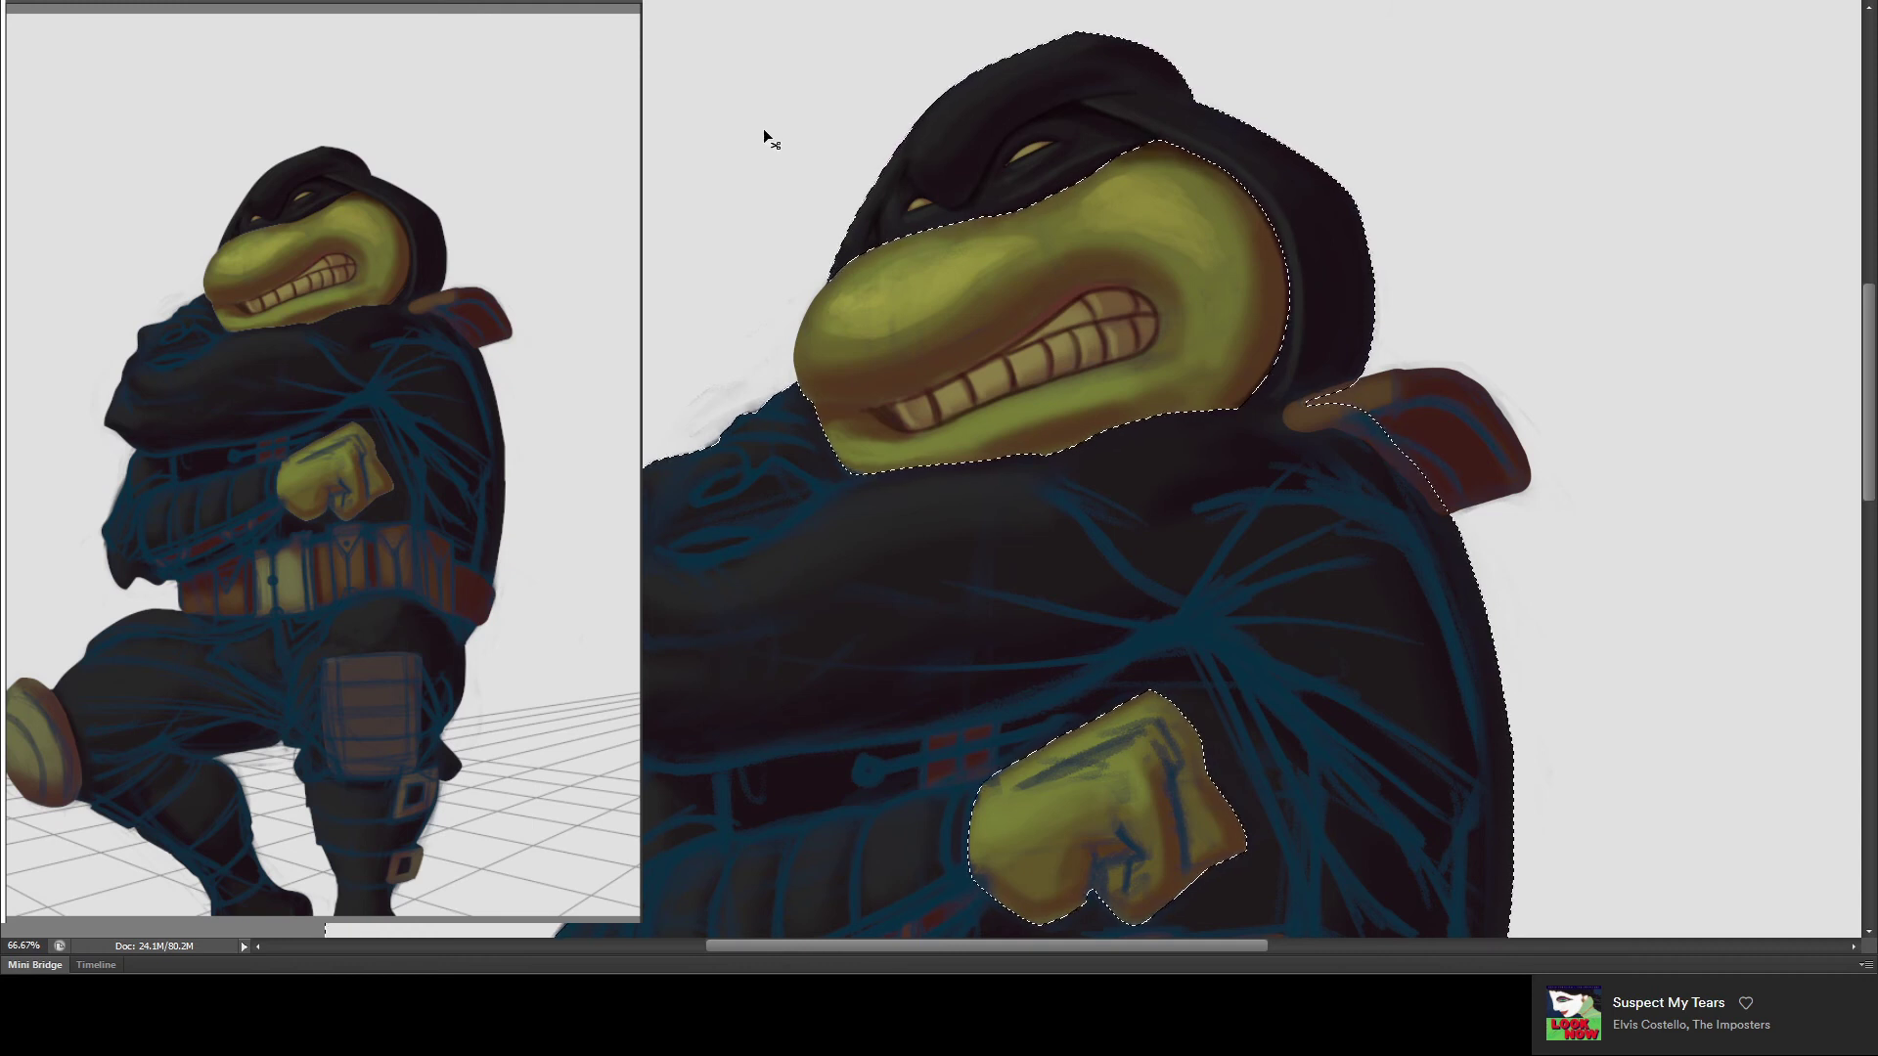
key(ctrl+d)
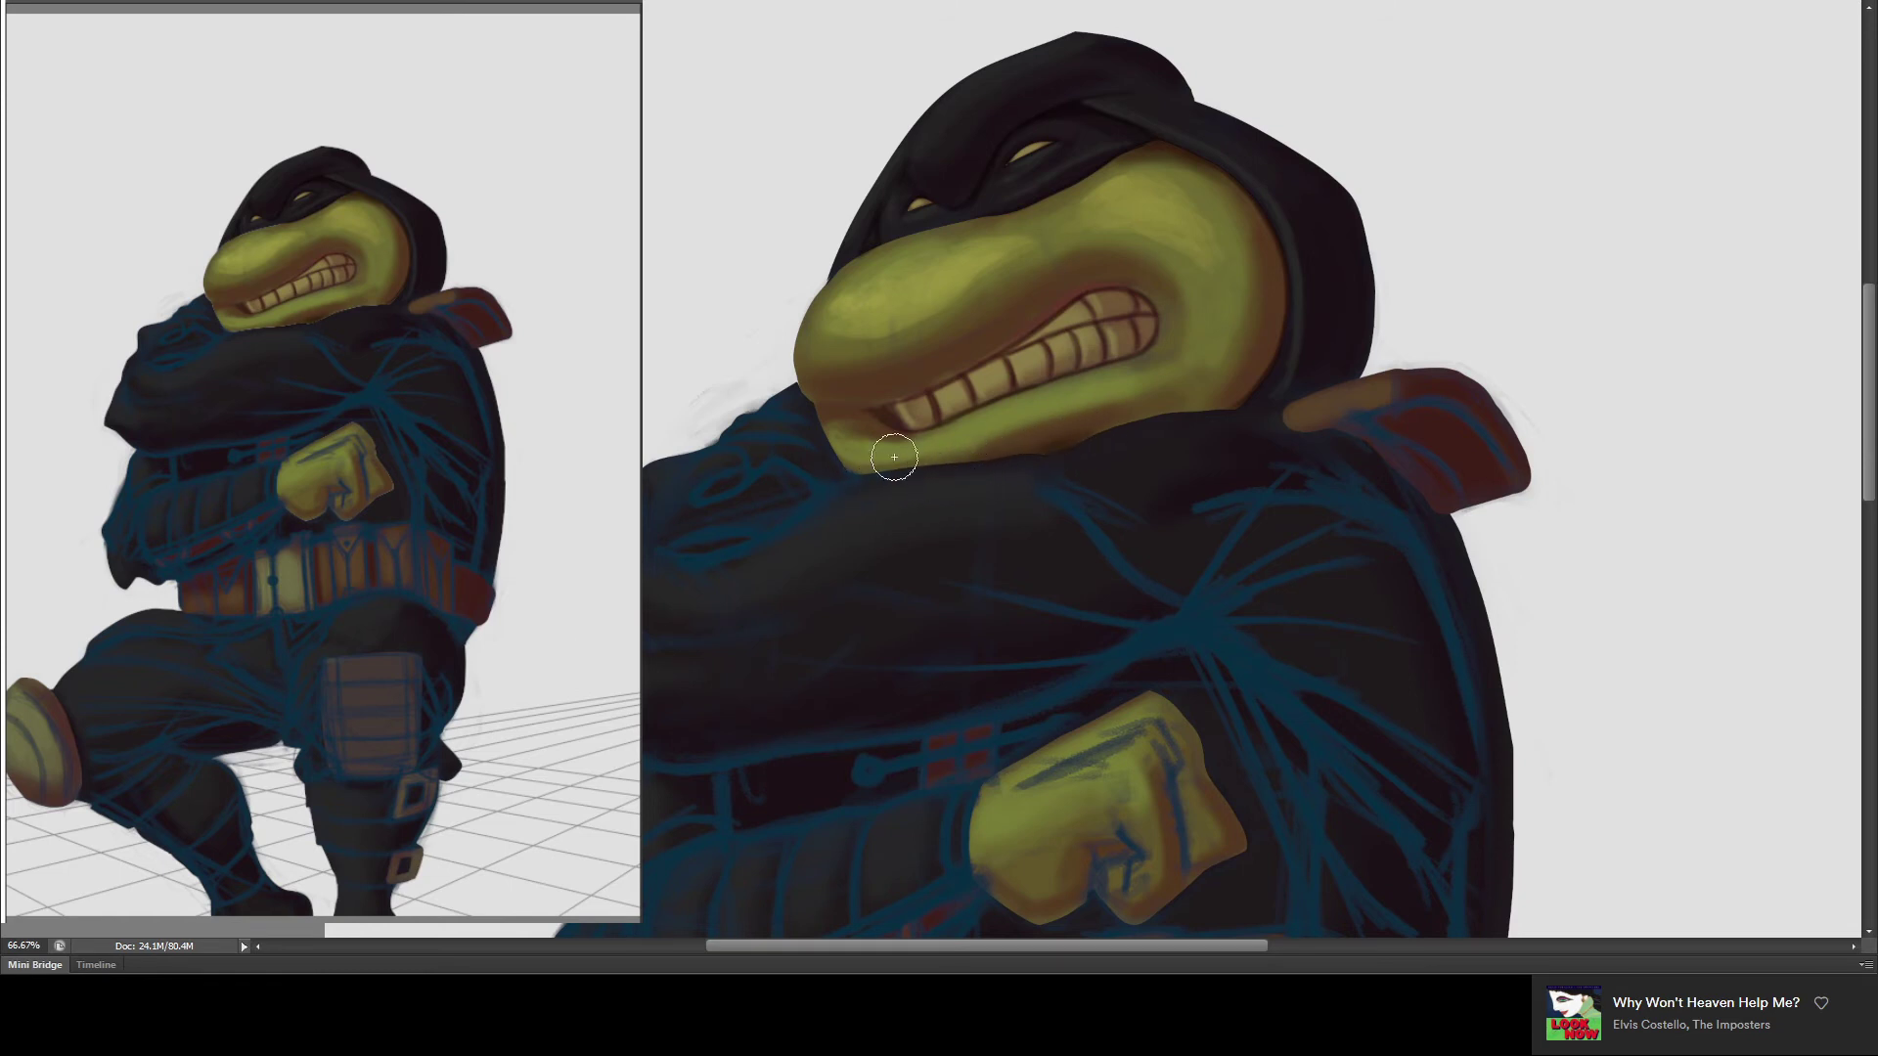
drag(977, 453, 859, 470)
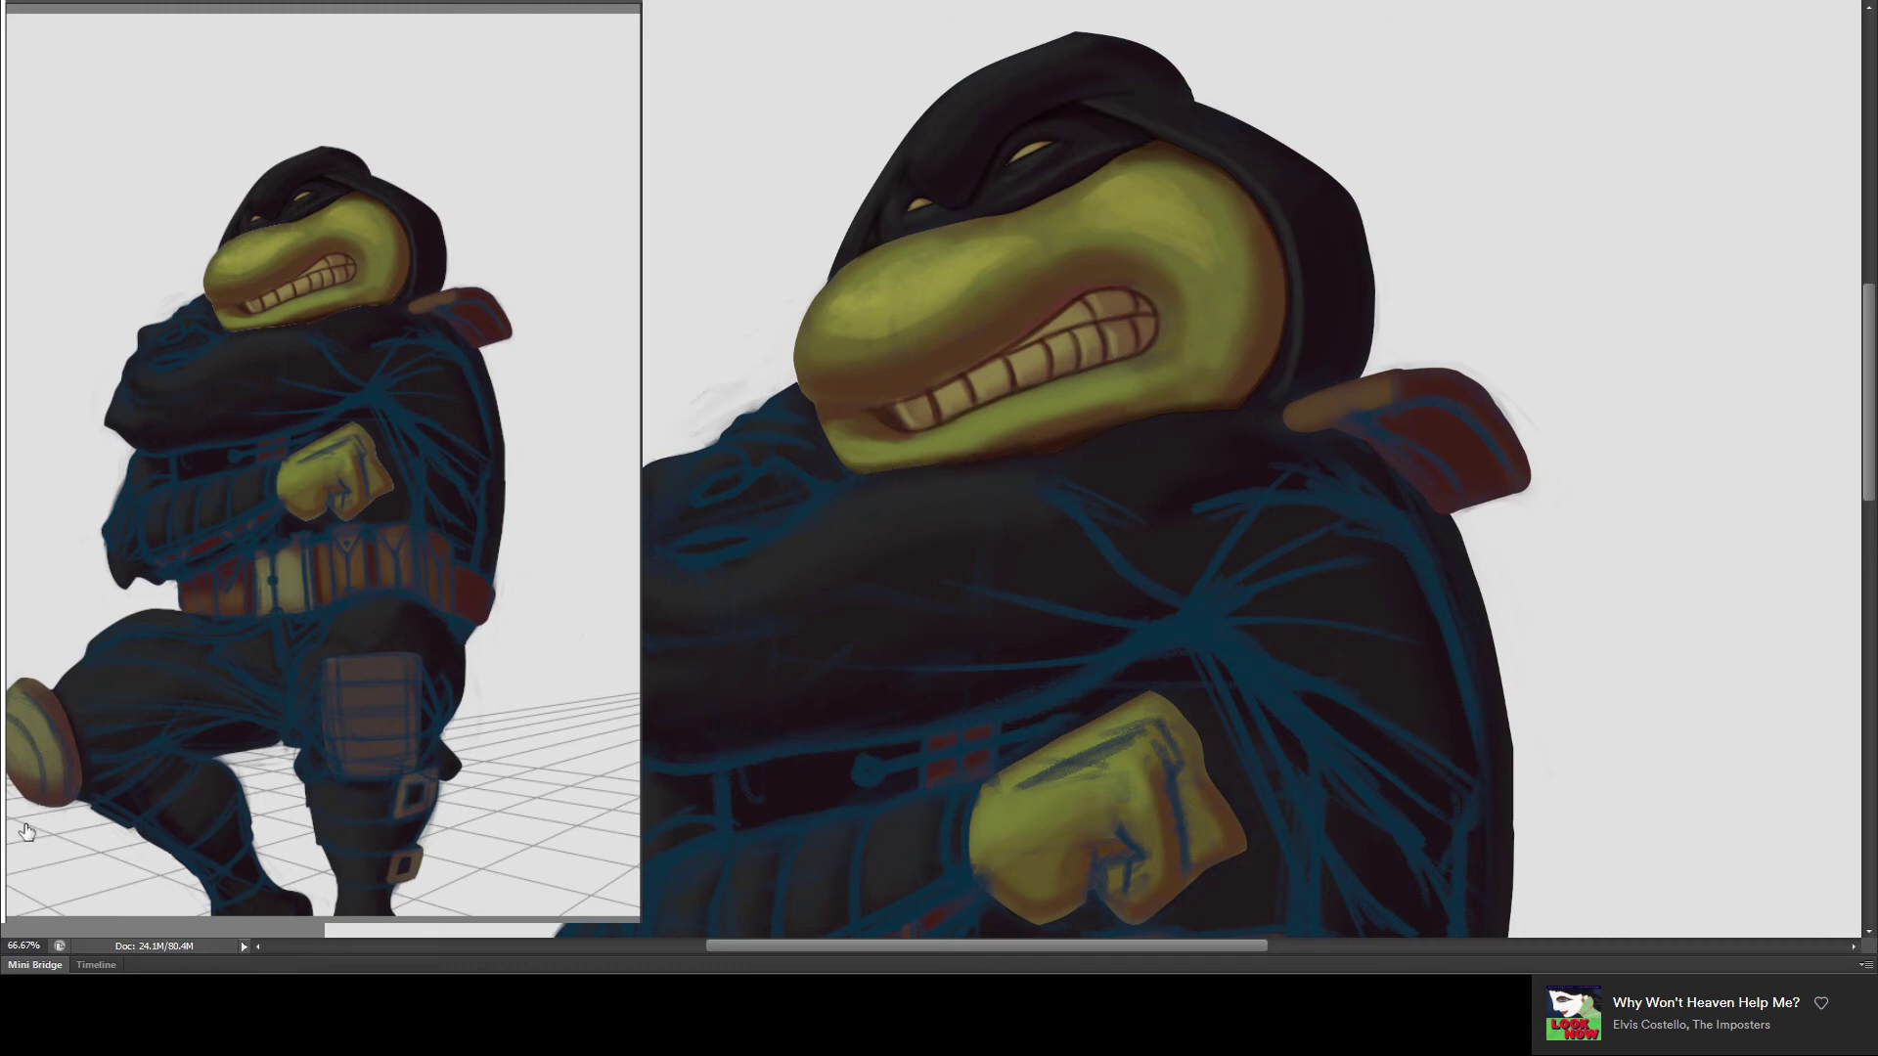
- Hide the blue sketch lines and shrink the brush for finer detail
key(ctrl+comma)
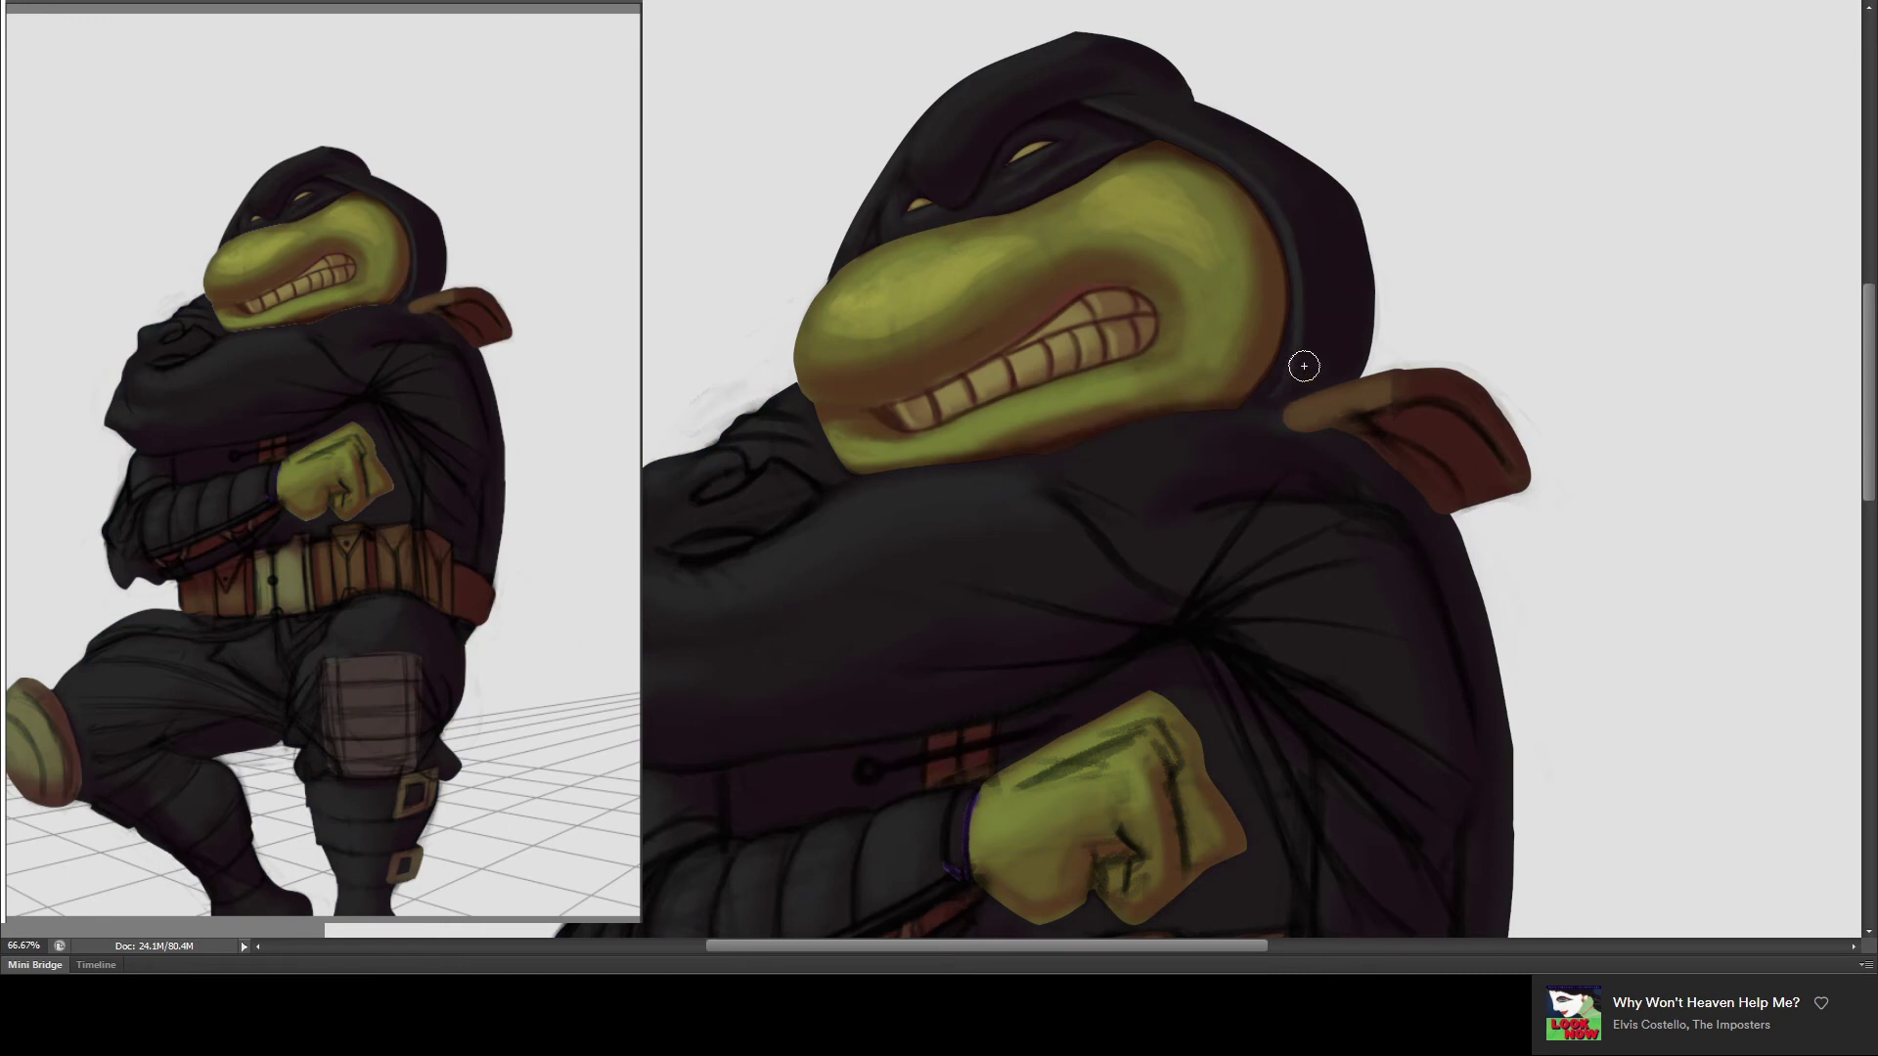
key(bracketleft)
key(bracketleft)
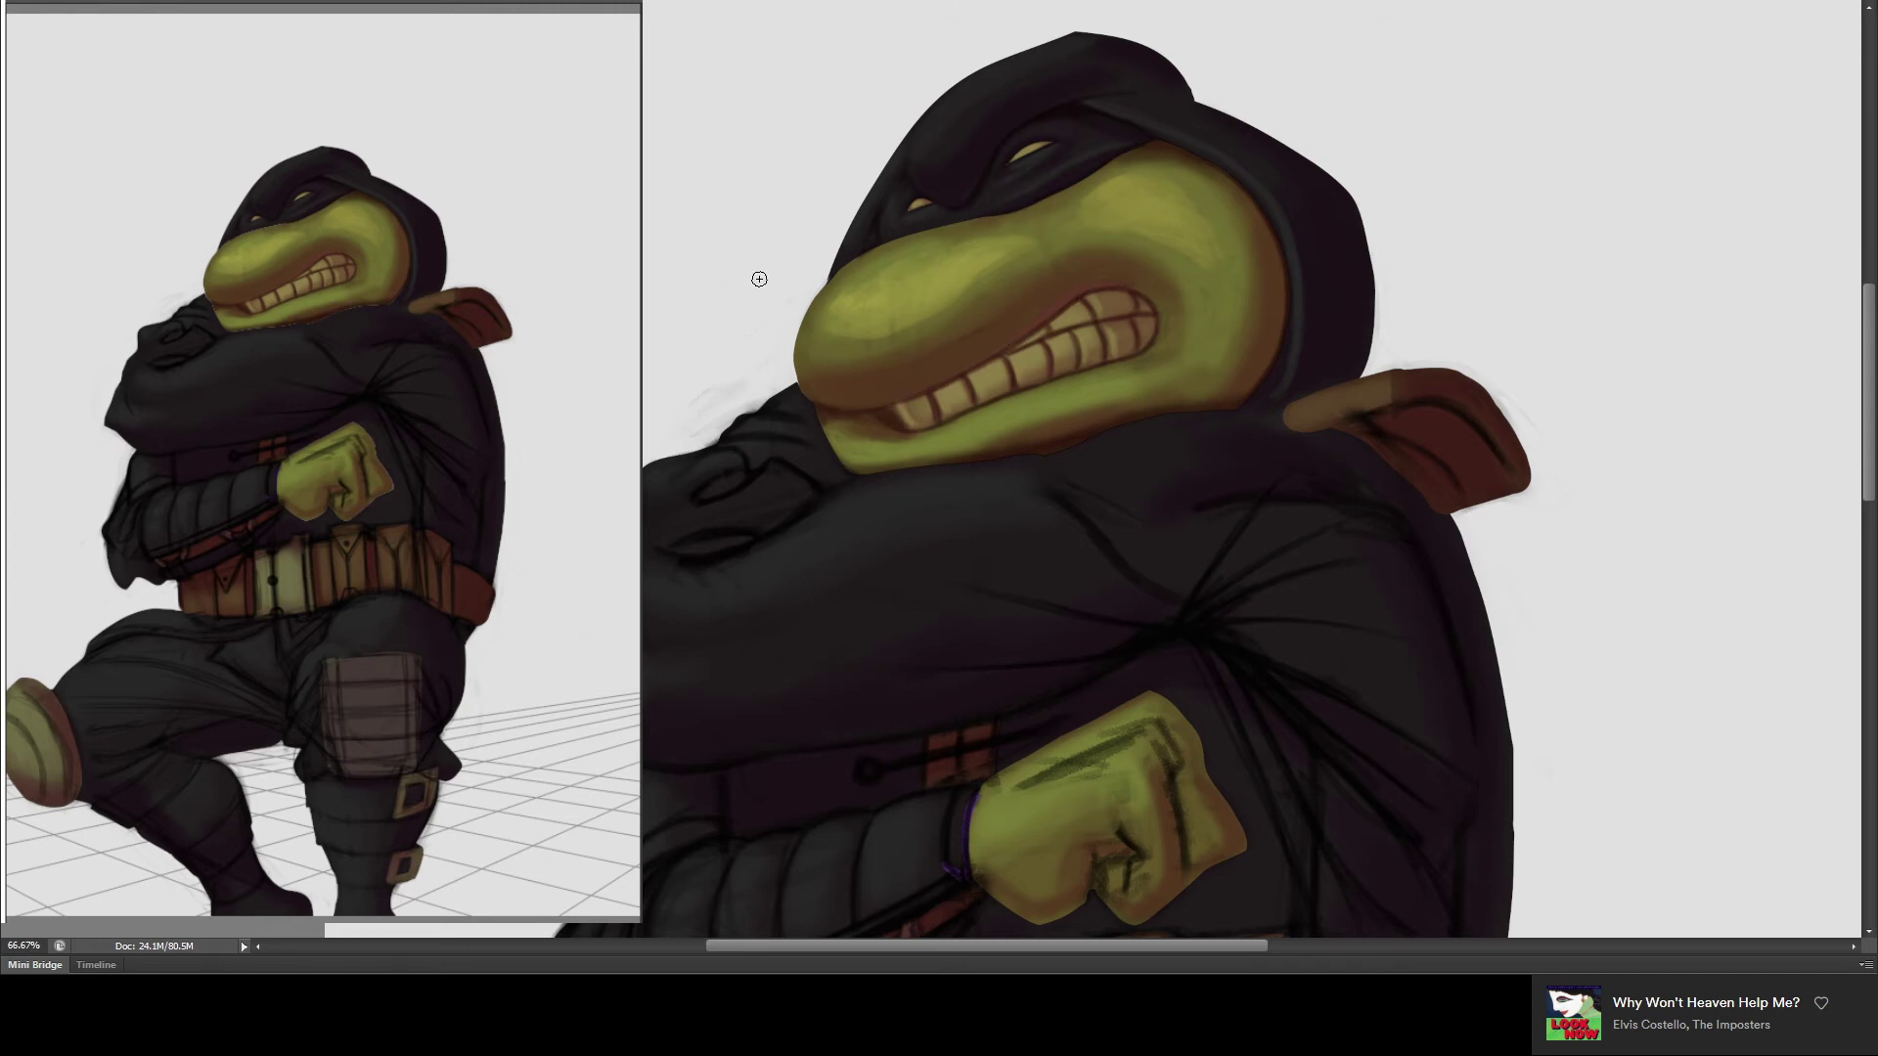
click(361, 112)
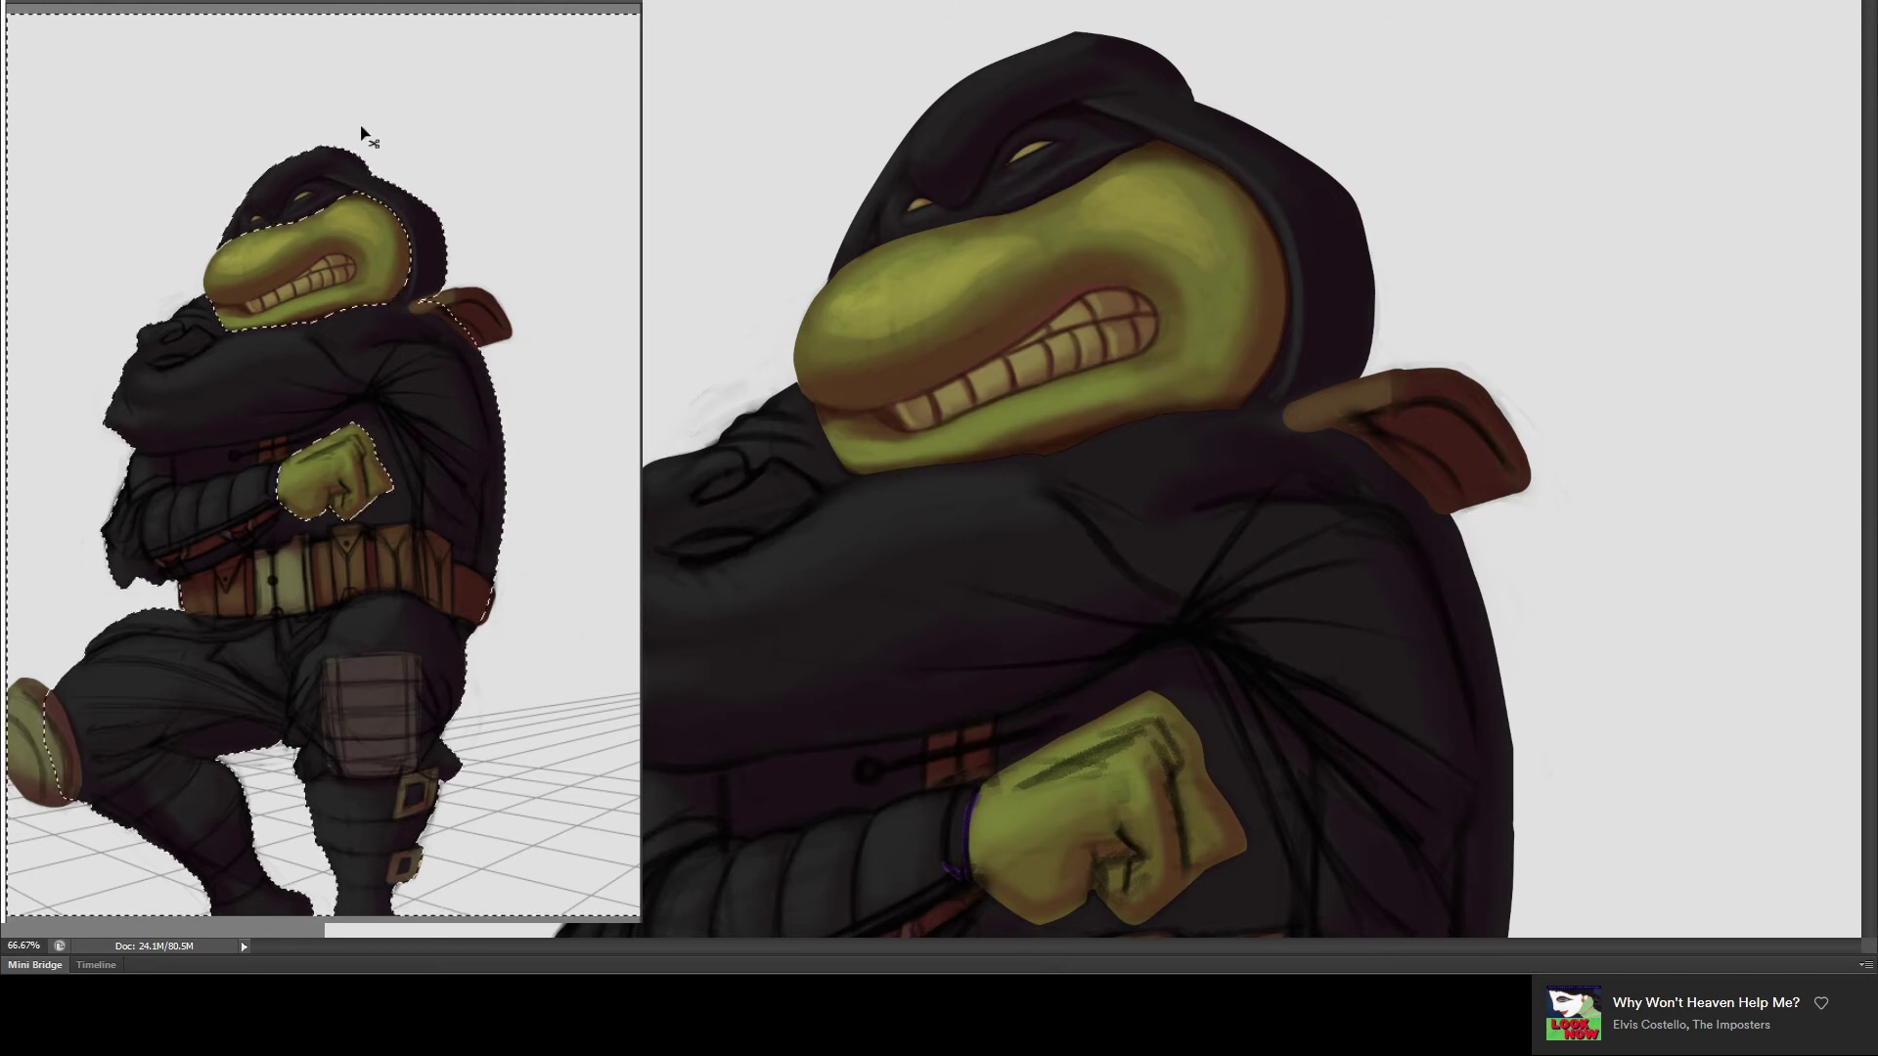
- Zoom and pan the left window onto the head and upper body, then deselect
key(ctrl+minus)
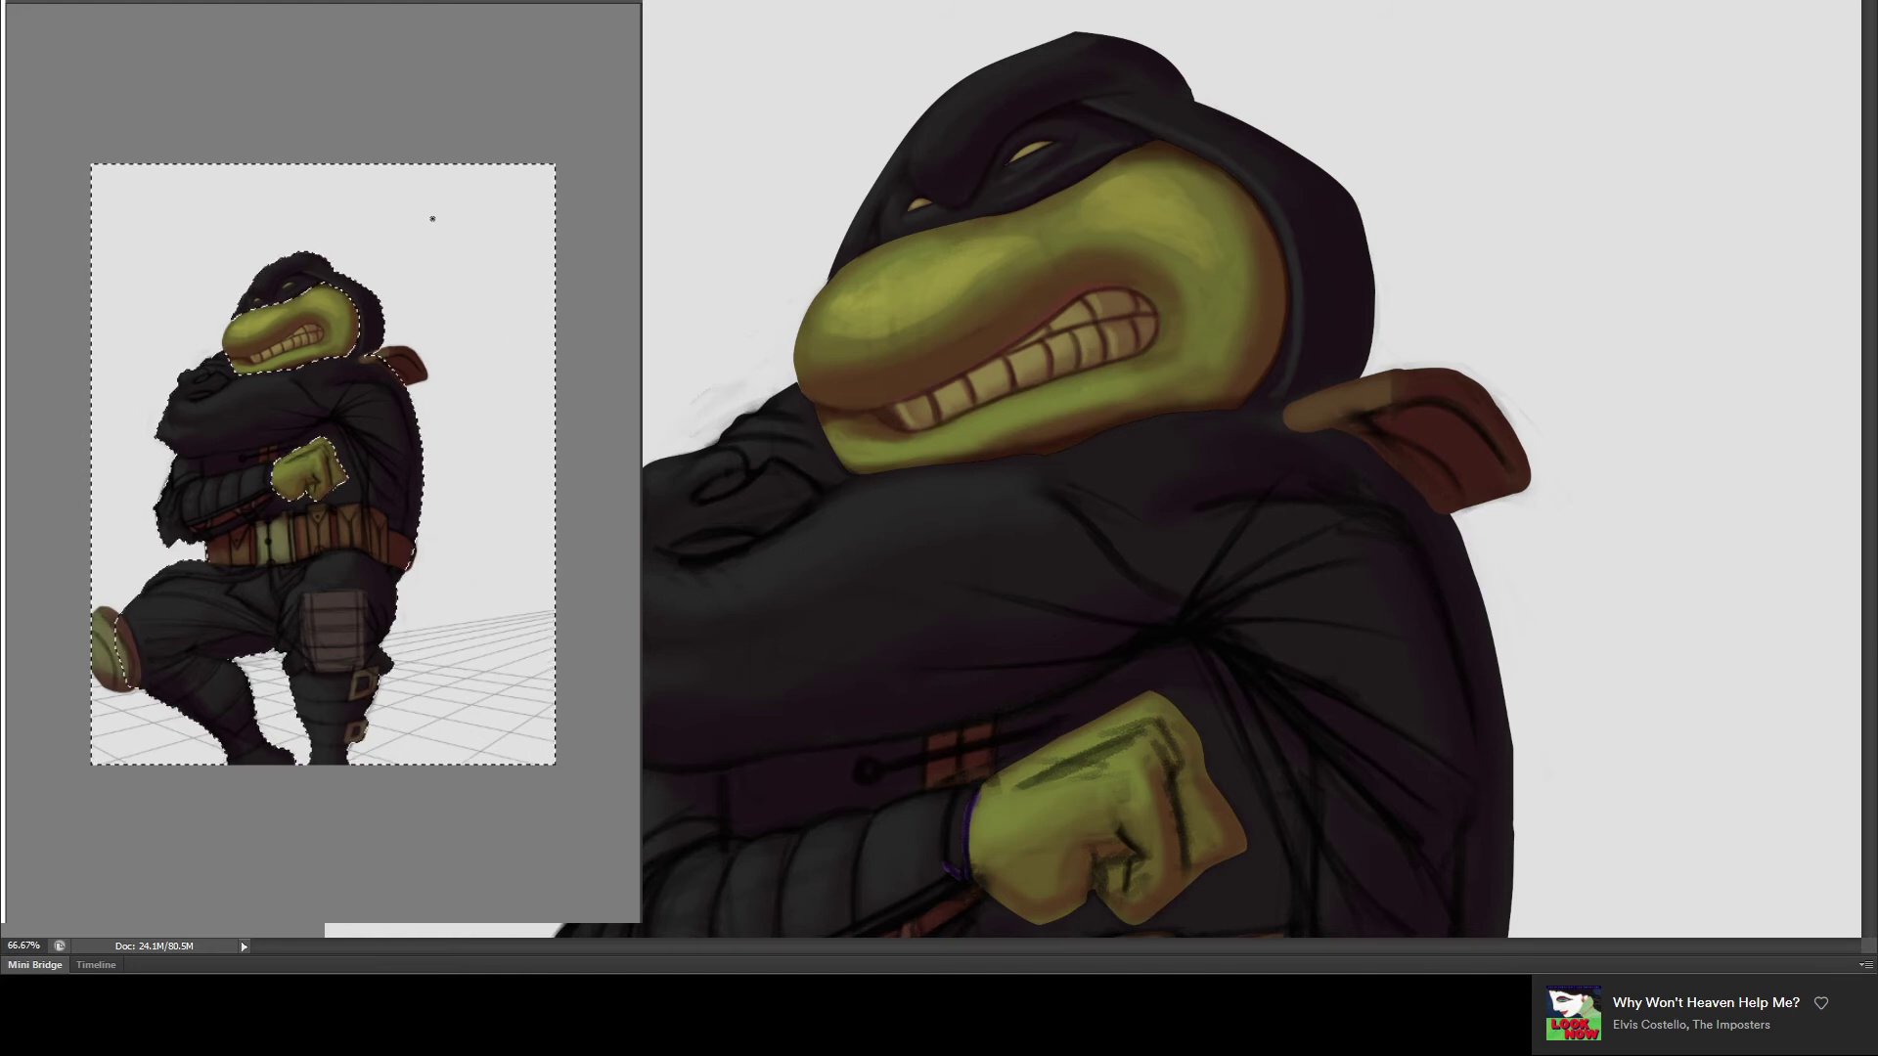
key(v)
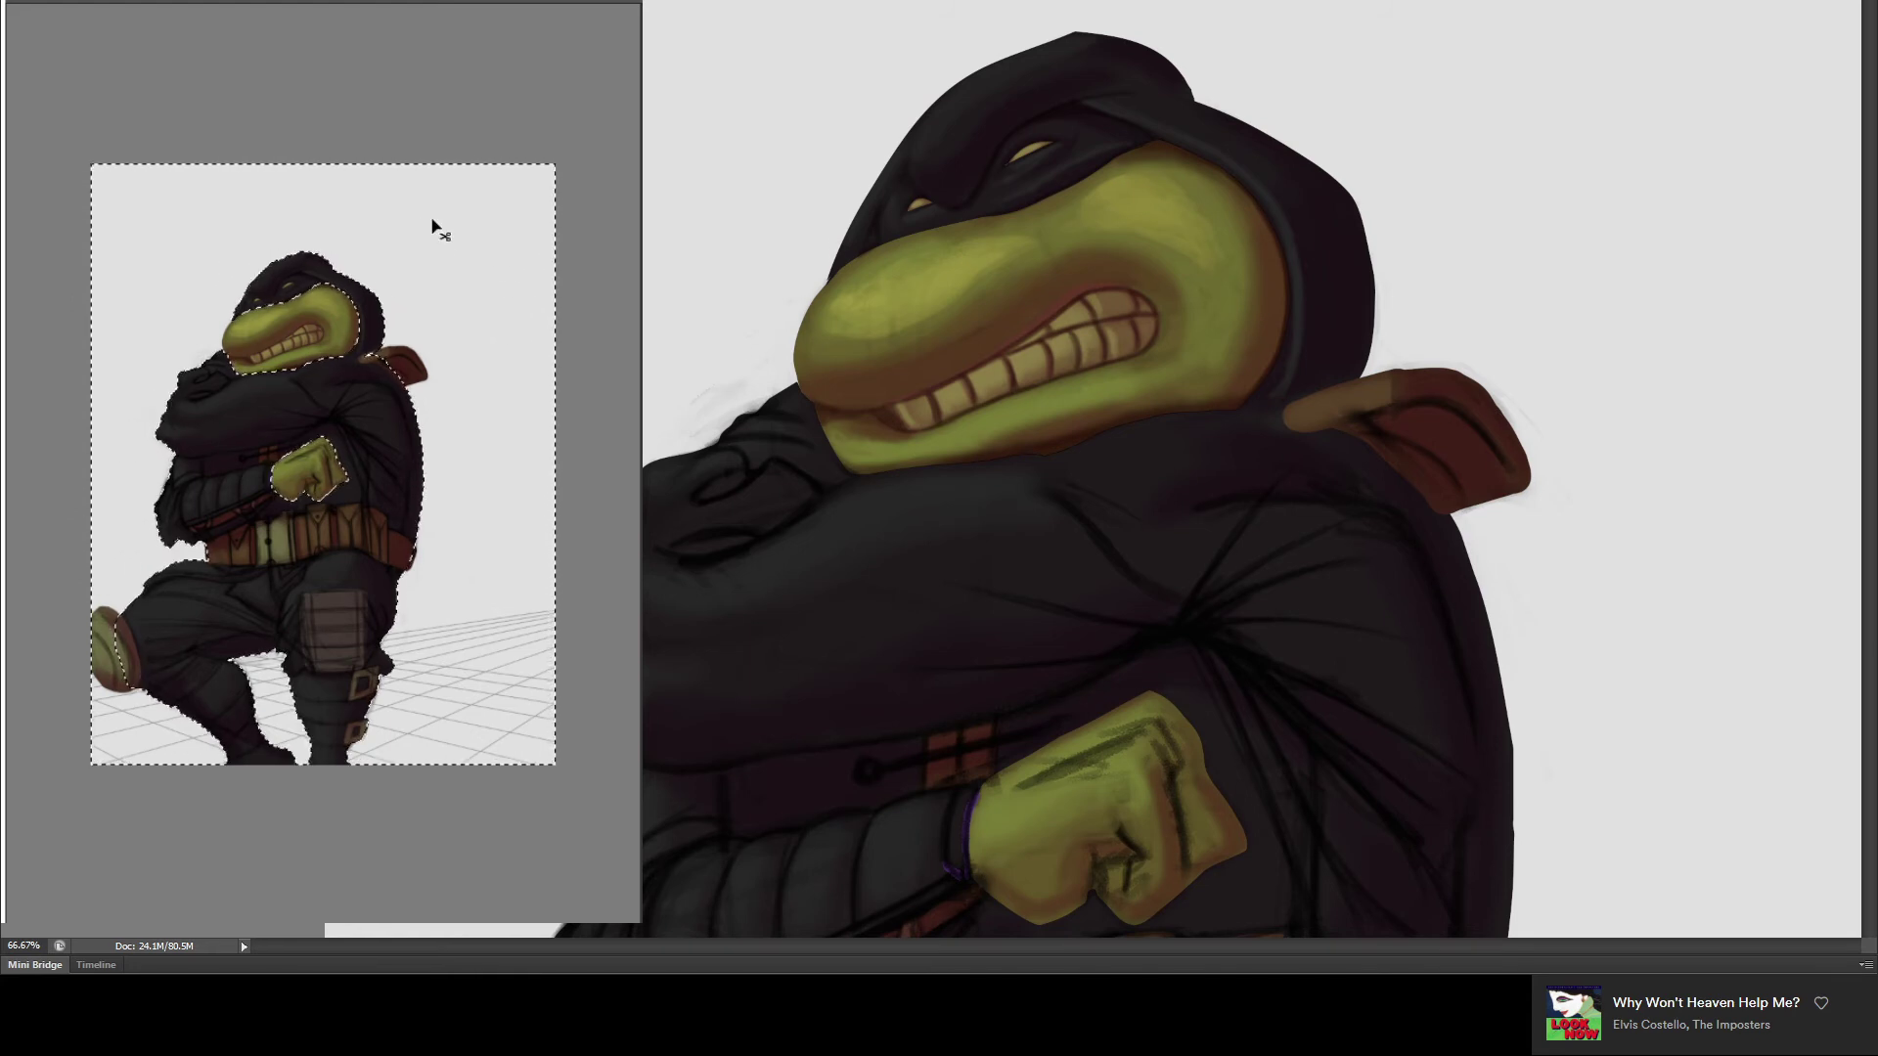
key(ctrl+plus)
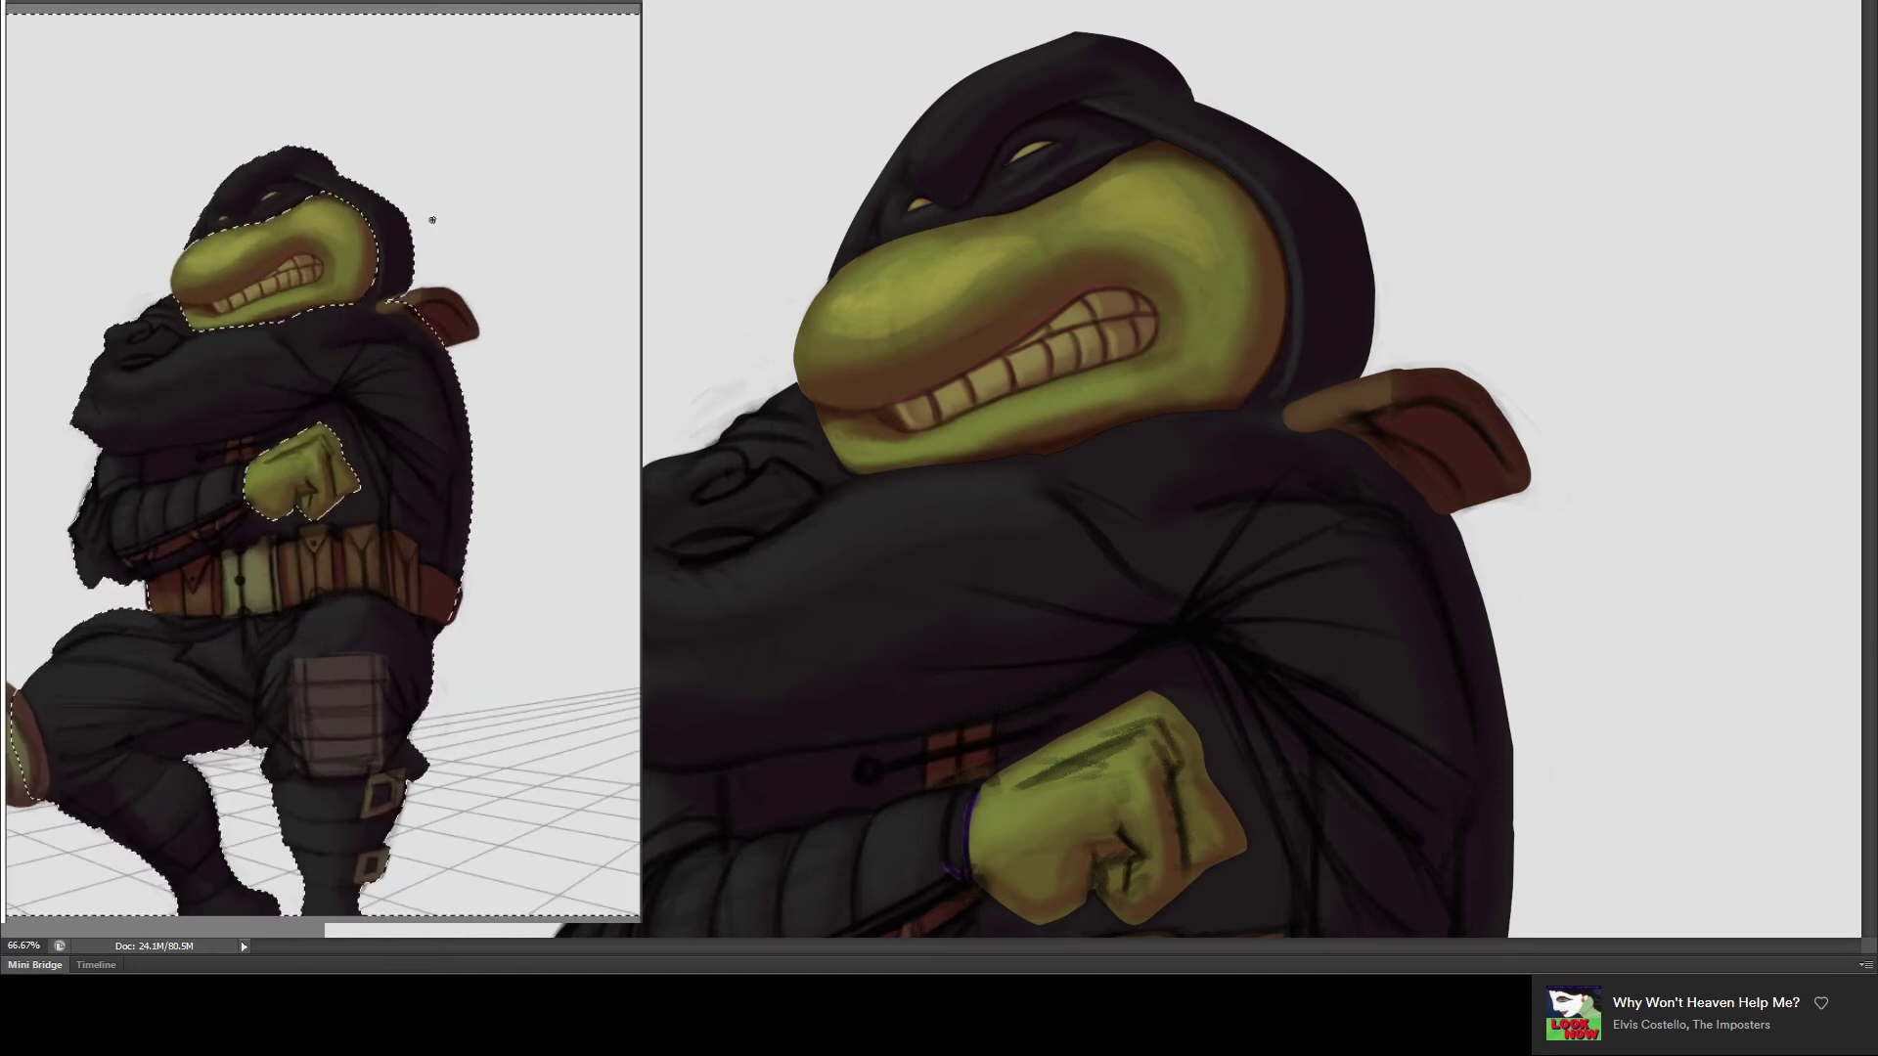
key(ctrl+plus)
mouse_move(336, 306)
mouse_down()
mouse_move(436, 316)
mouse_move(395, 336)
mouse_up()
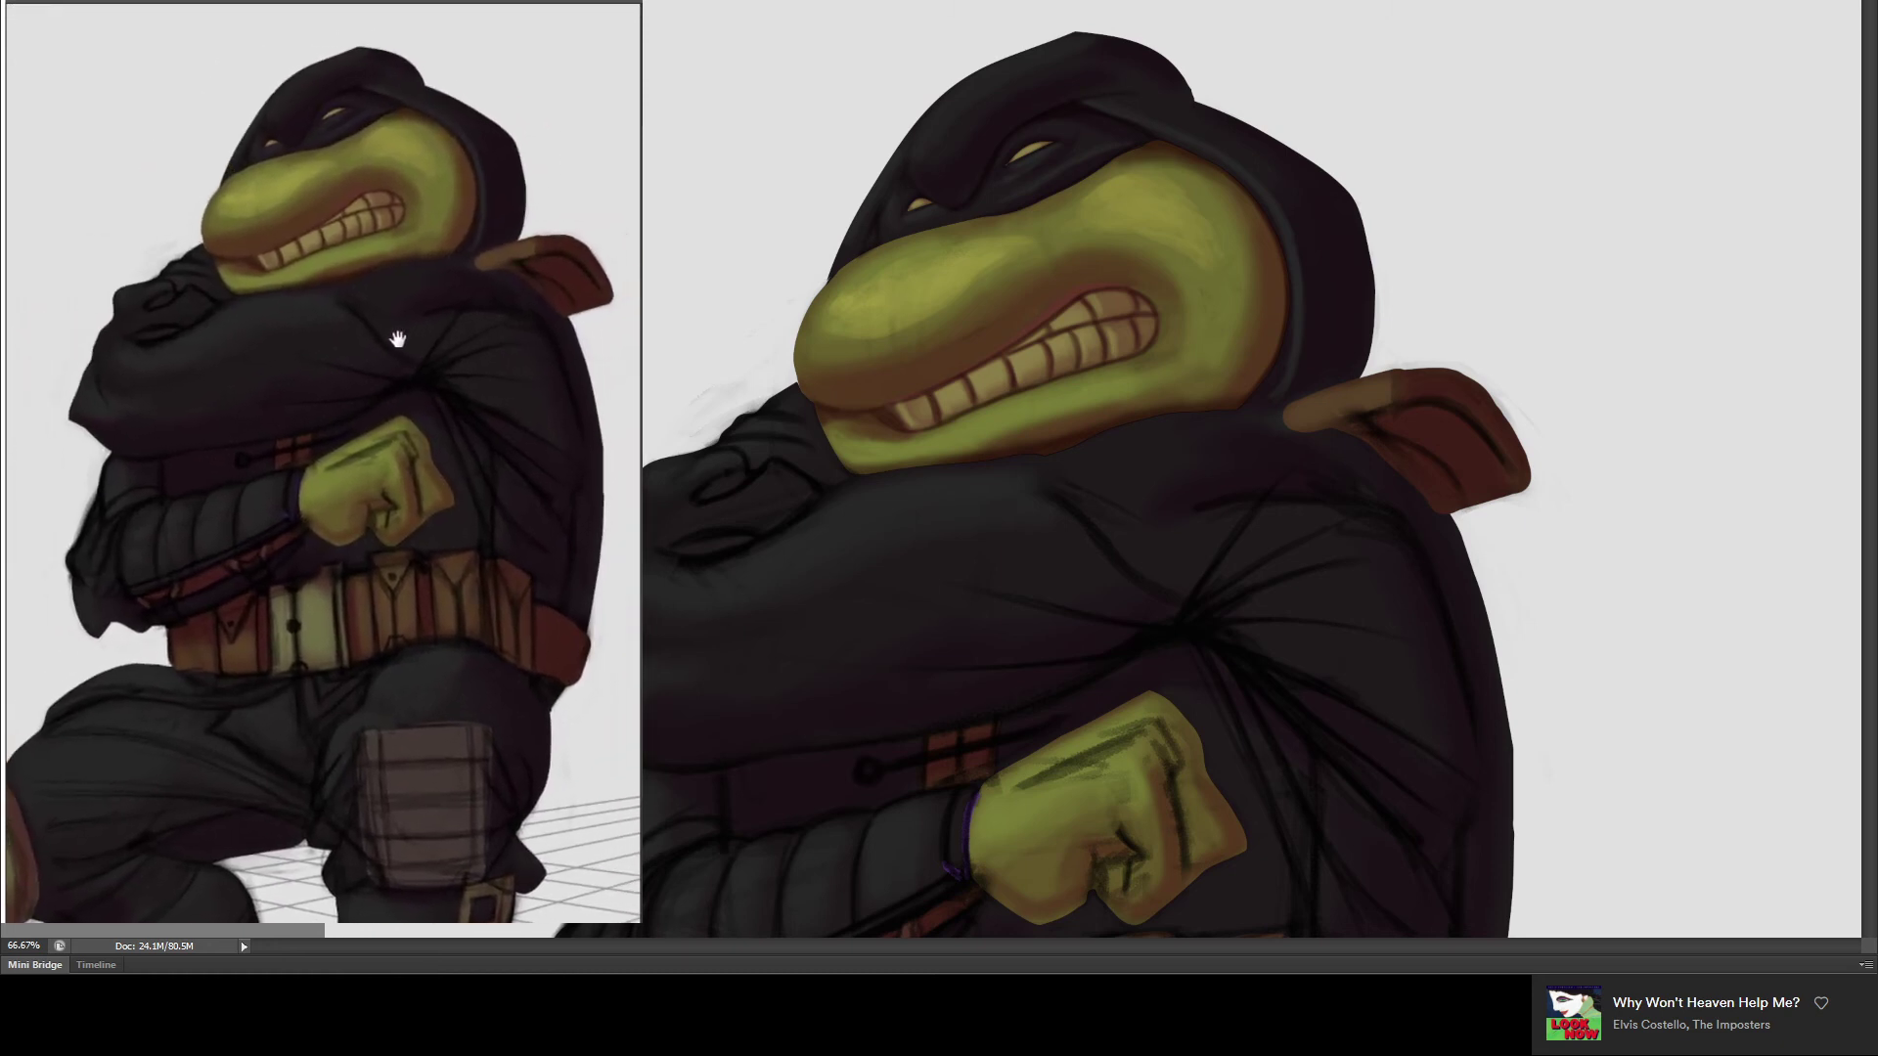
key(ctrl+minus)
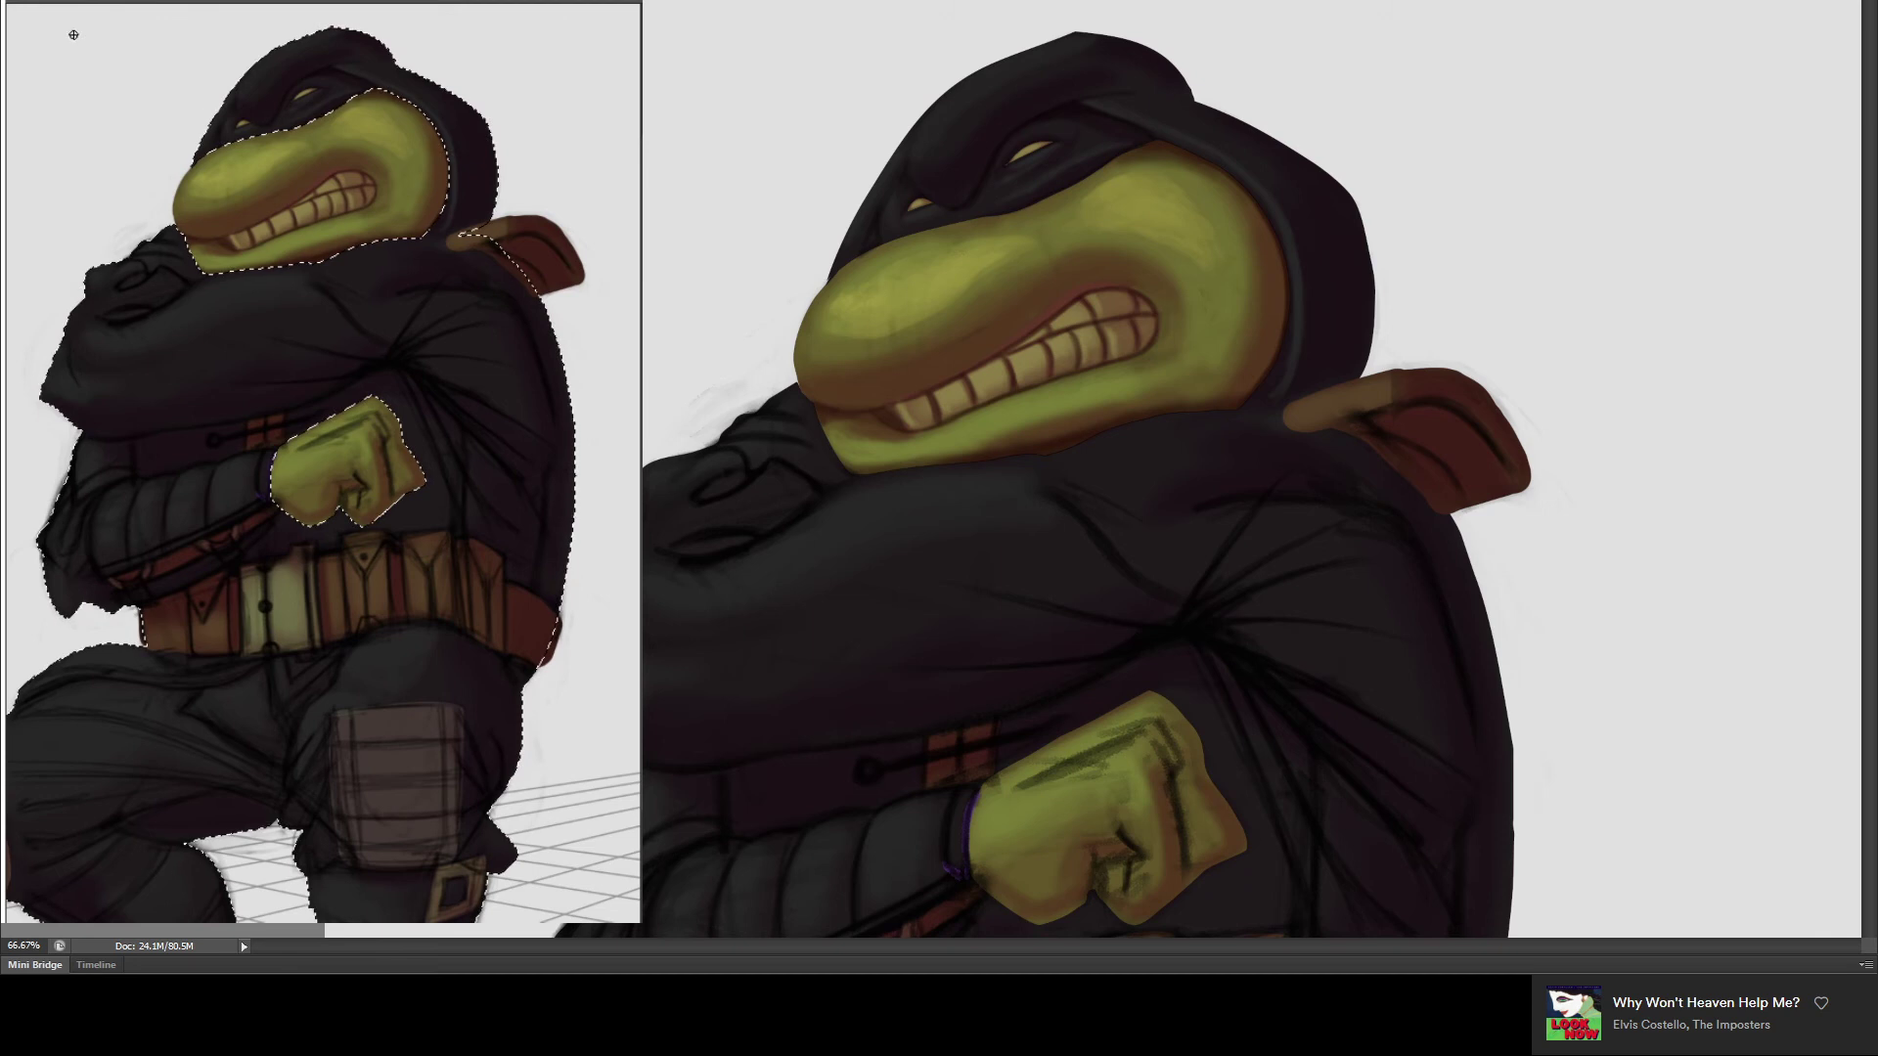
key(ctrl+d)
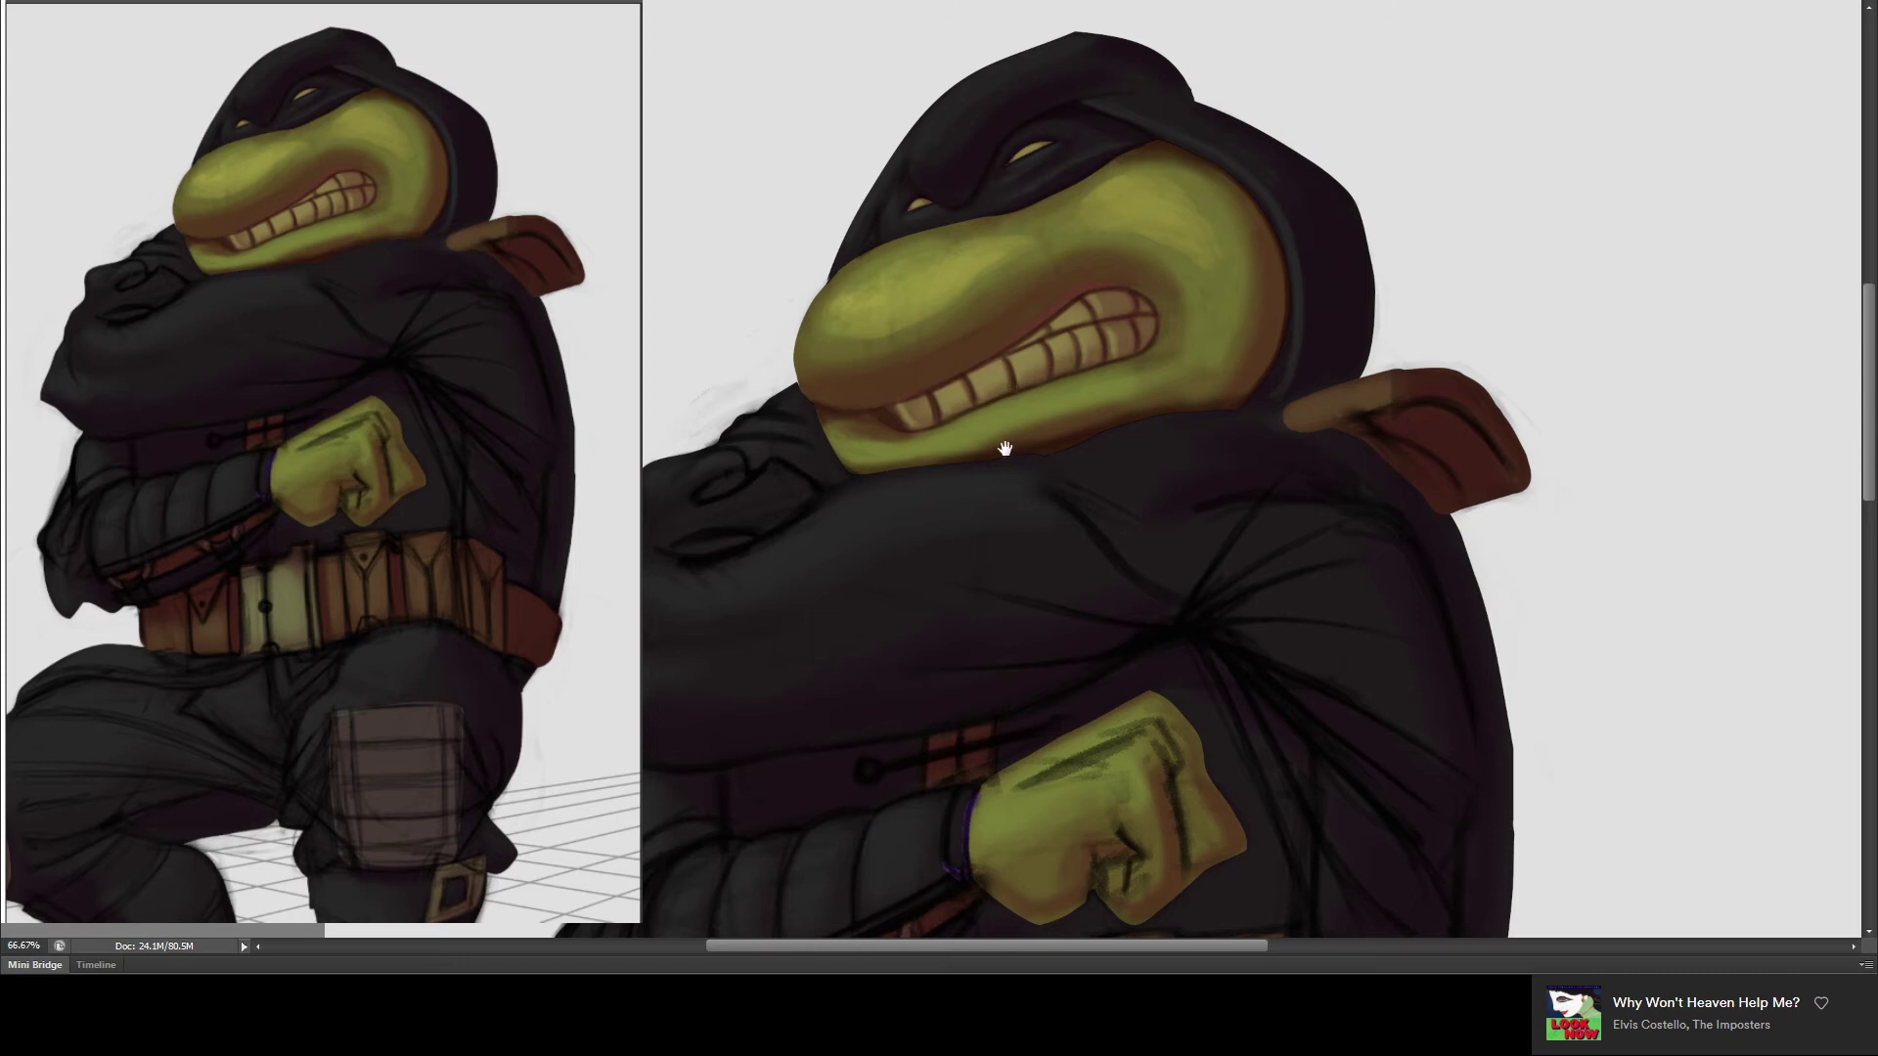
drag(993, 455, 1070, 376)
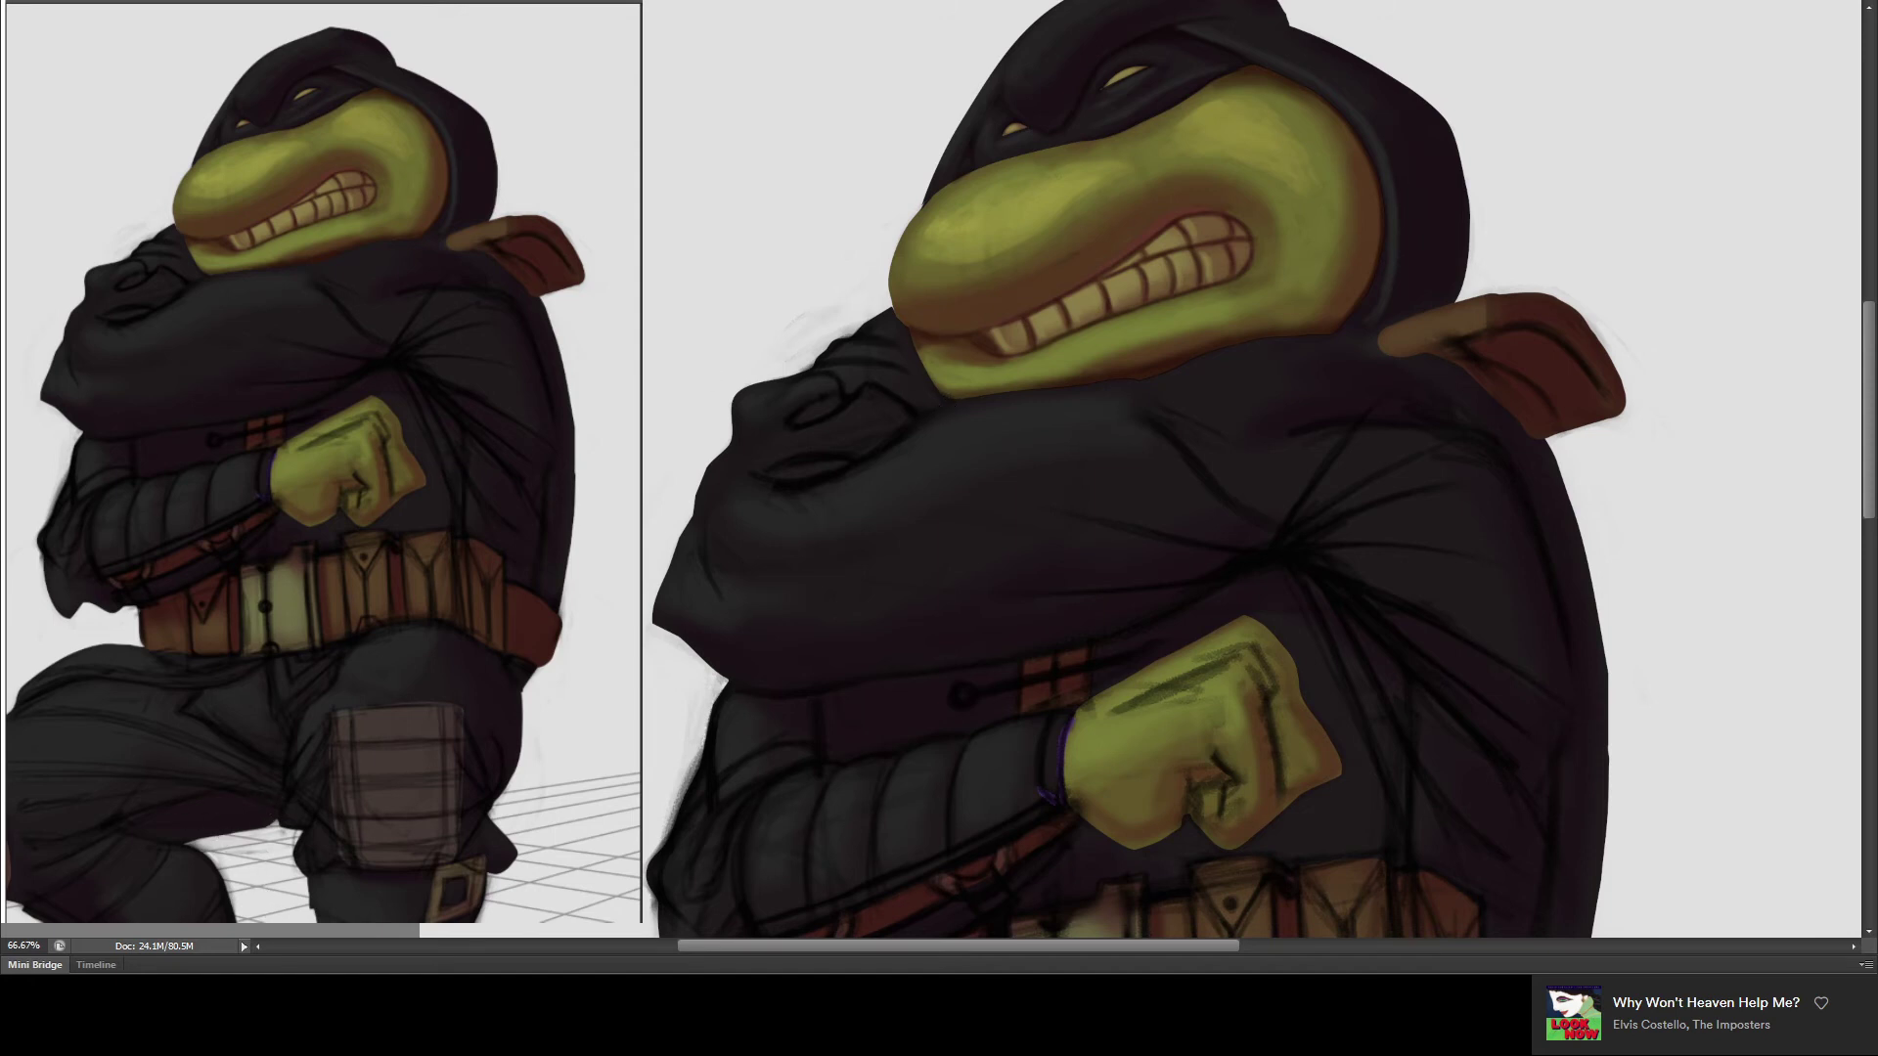
click(1047, 382)
- Enlarge the brush for broad strokes over the robe
key(bracketright)
key(bracketright)
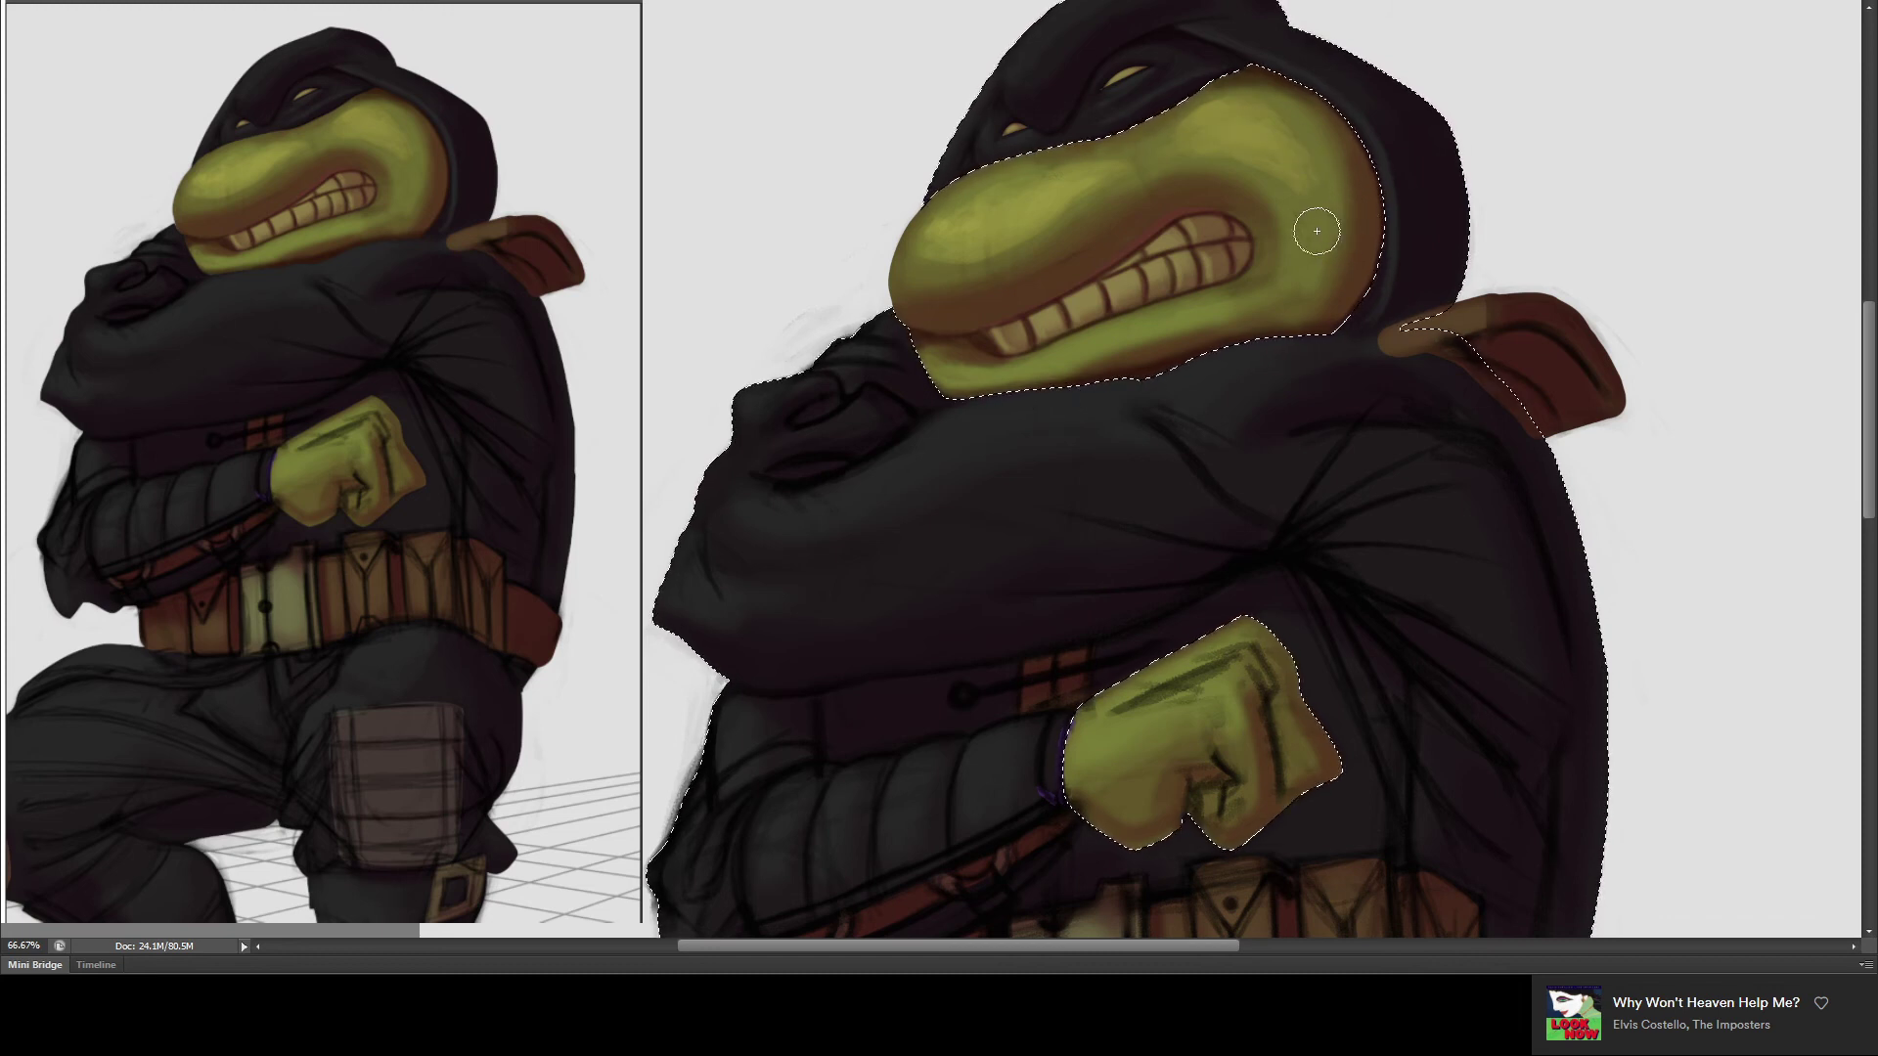
- Clear the old selection and restore the selection outline around the figure
drag(1317, 347, 1093, 240)
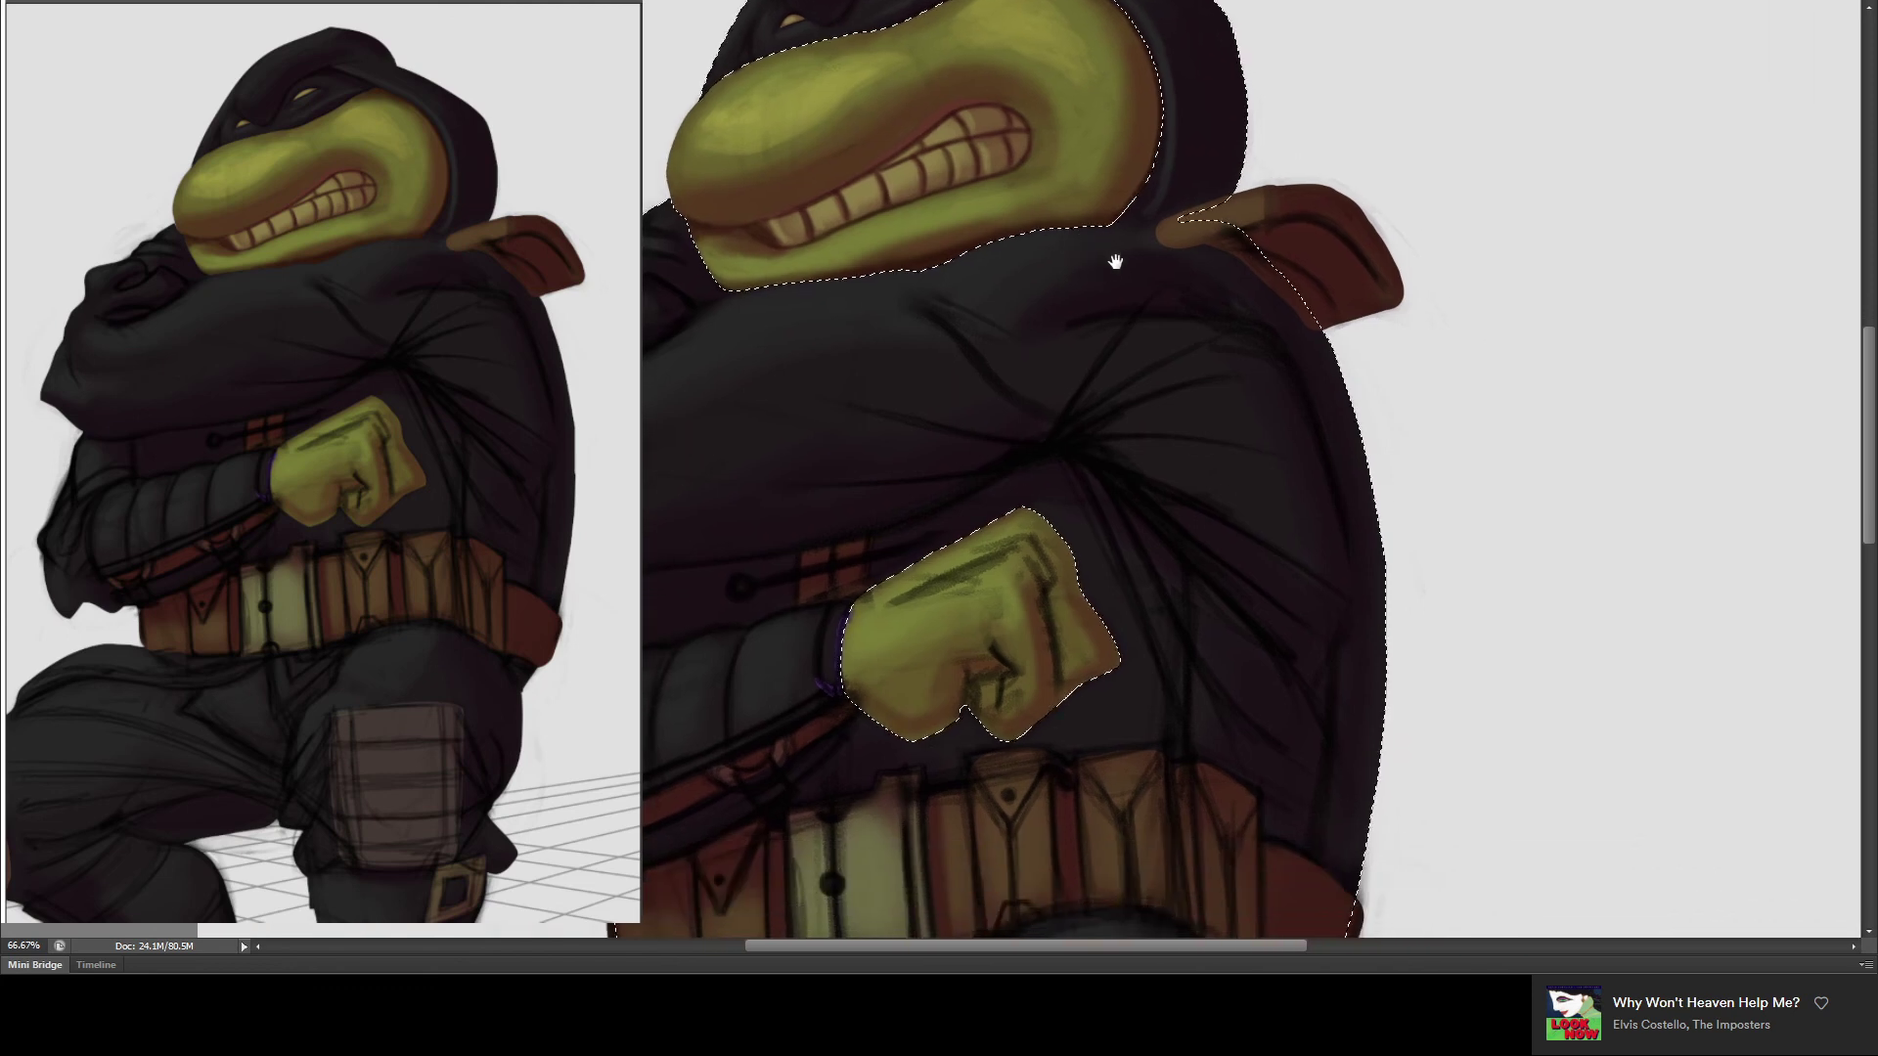
drag(1171, 469, 1195, 377)
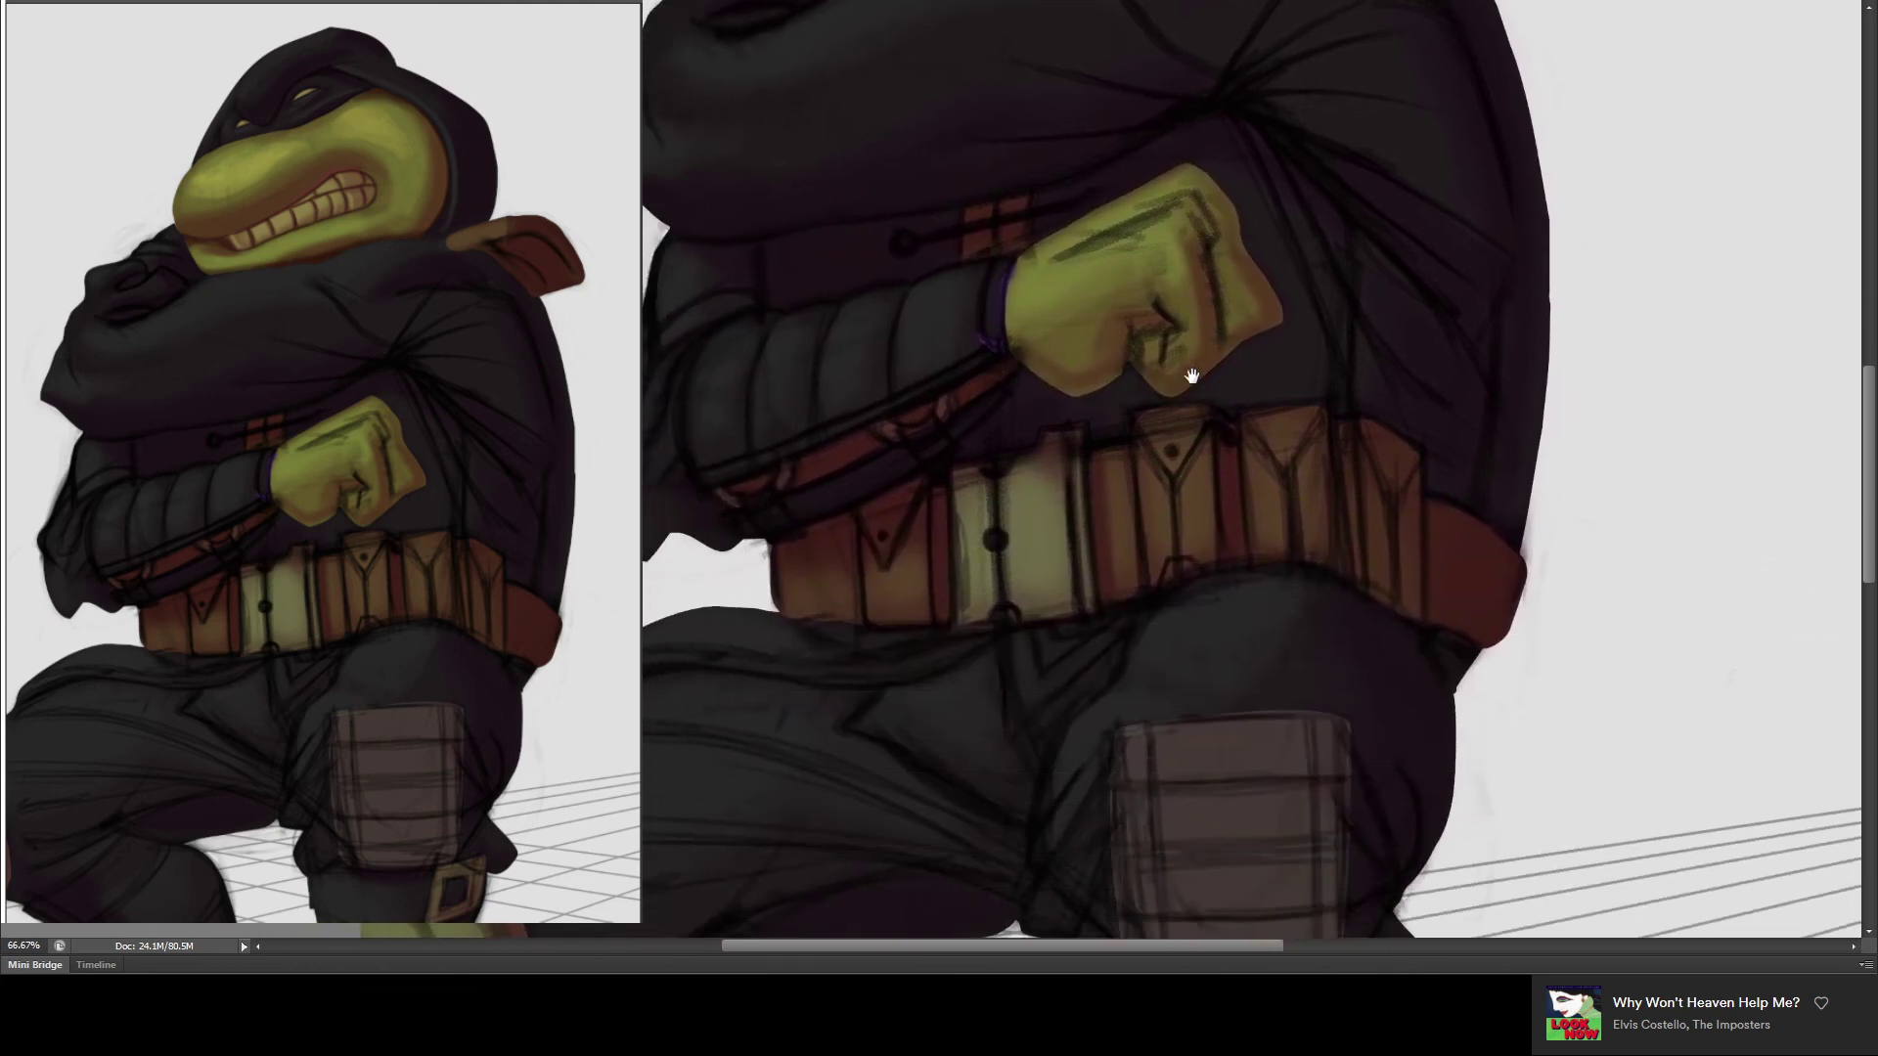
key(ctrl+d)
mouse_move(1164, 440)
mouse_down()
mouse_move(1169, 402)
mouse_move(1210, 684)
mouse_up()
drag(1115, 414, 1105, 420)
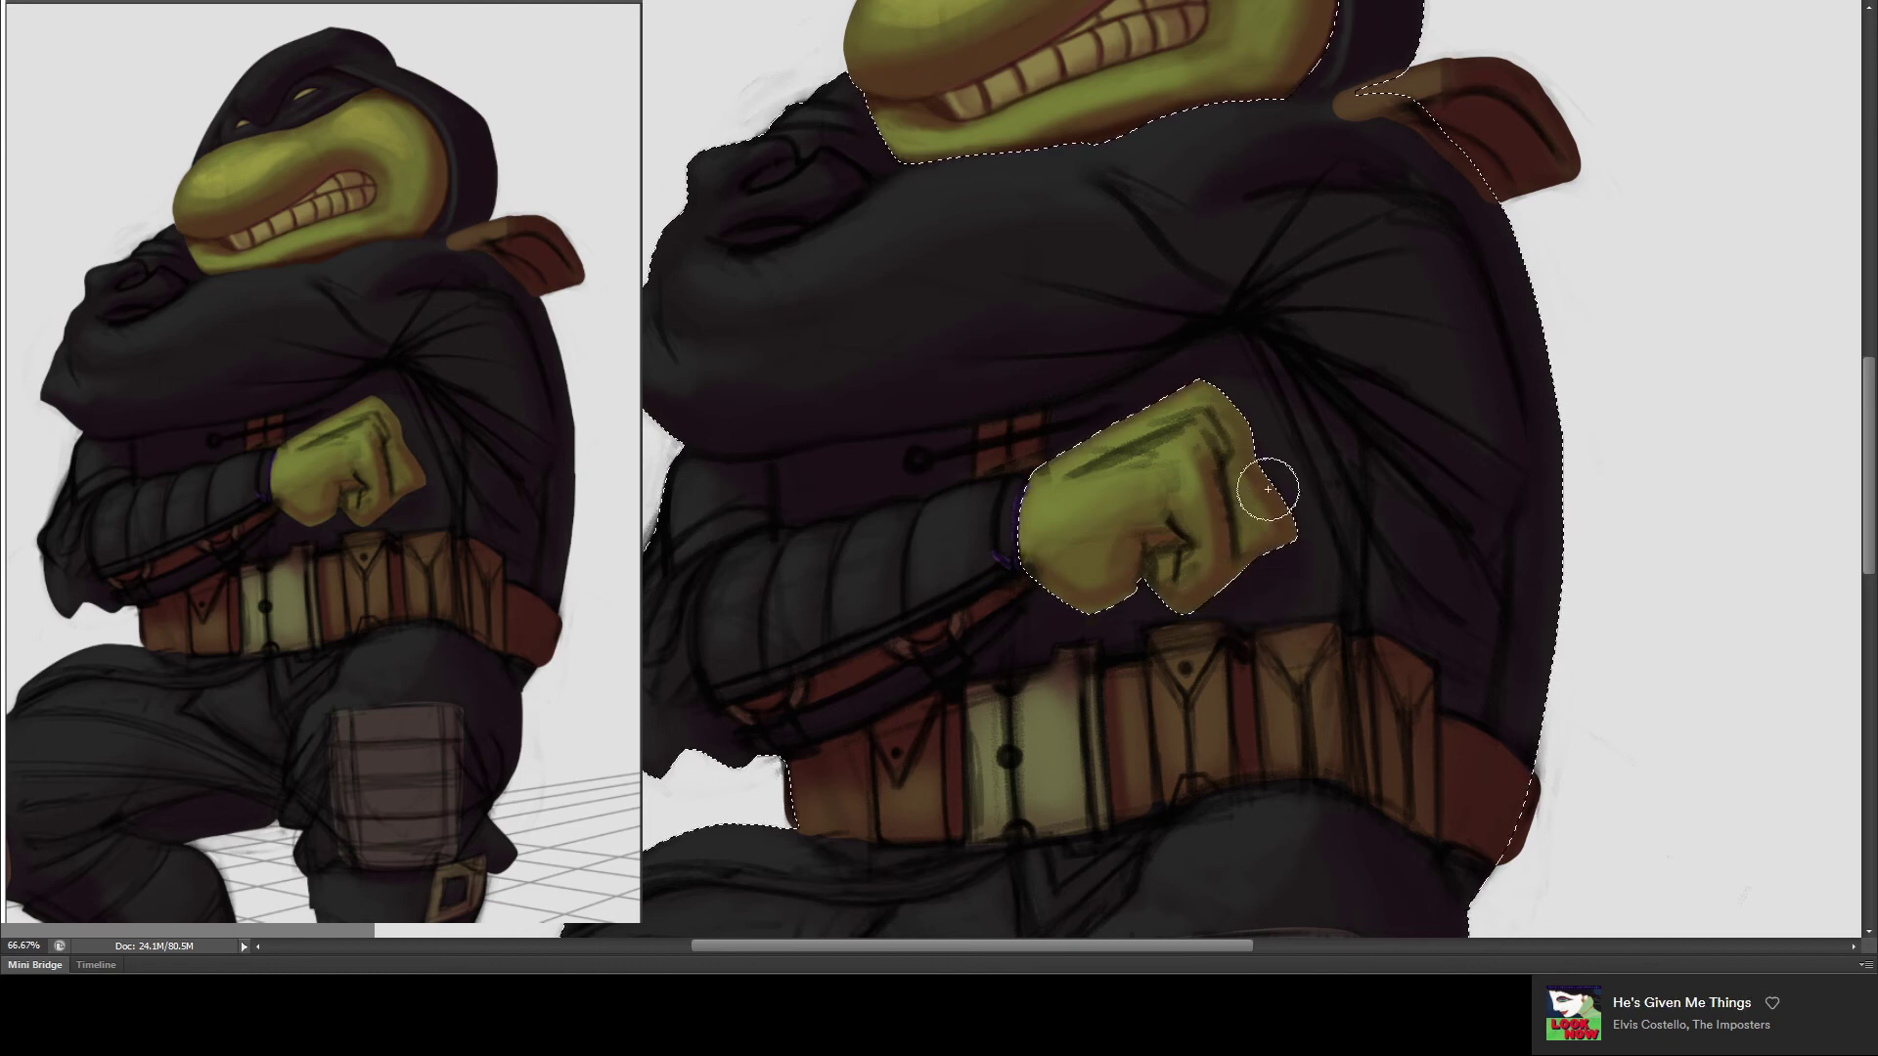
- Add more green paint to the fist's lower-right lobe
drag(1308, 558, 1267, 558)
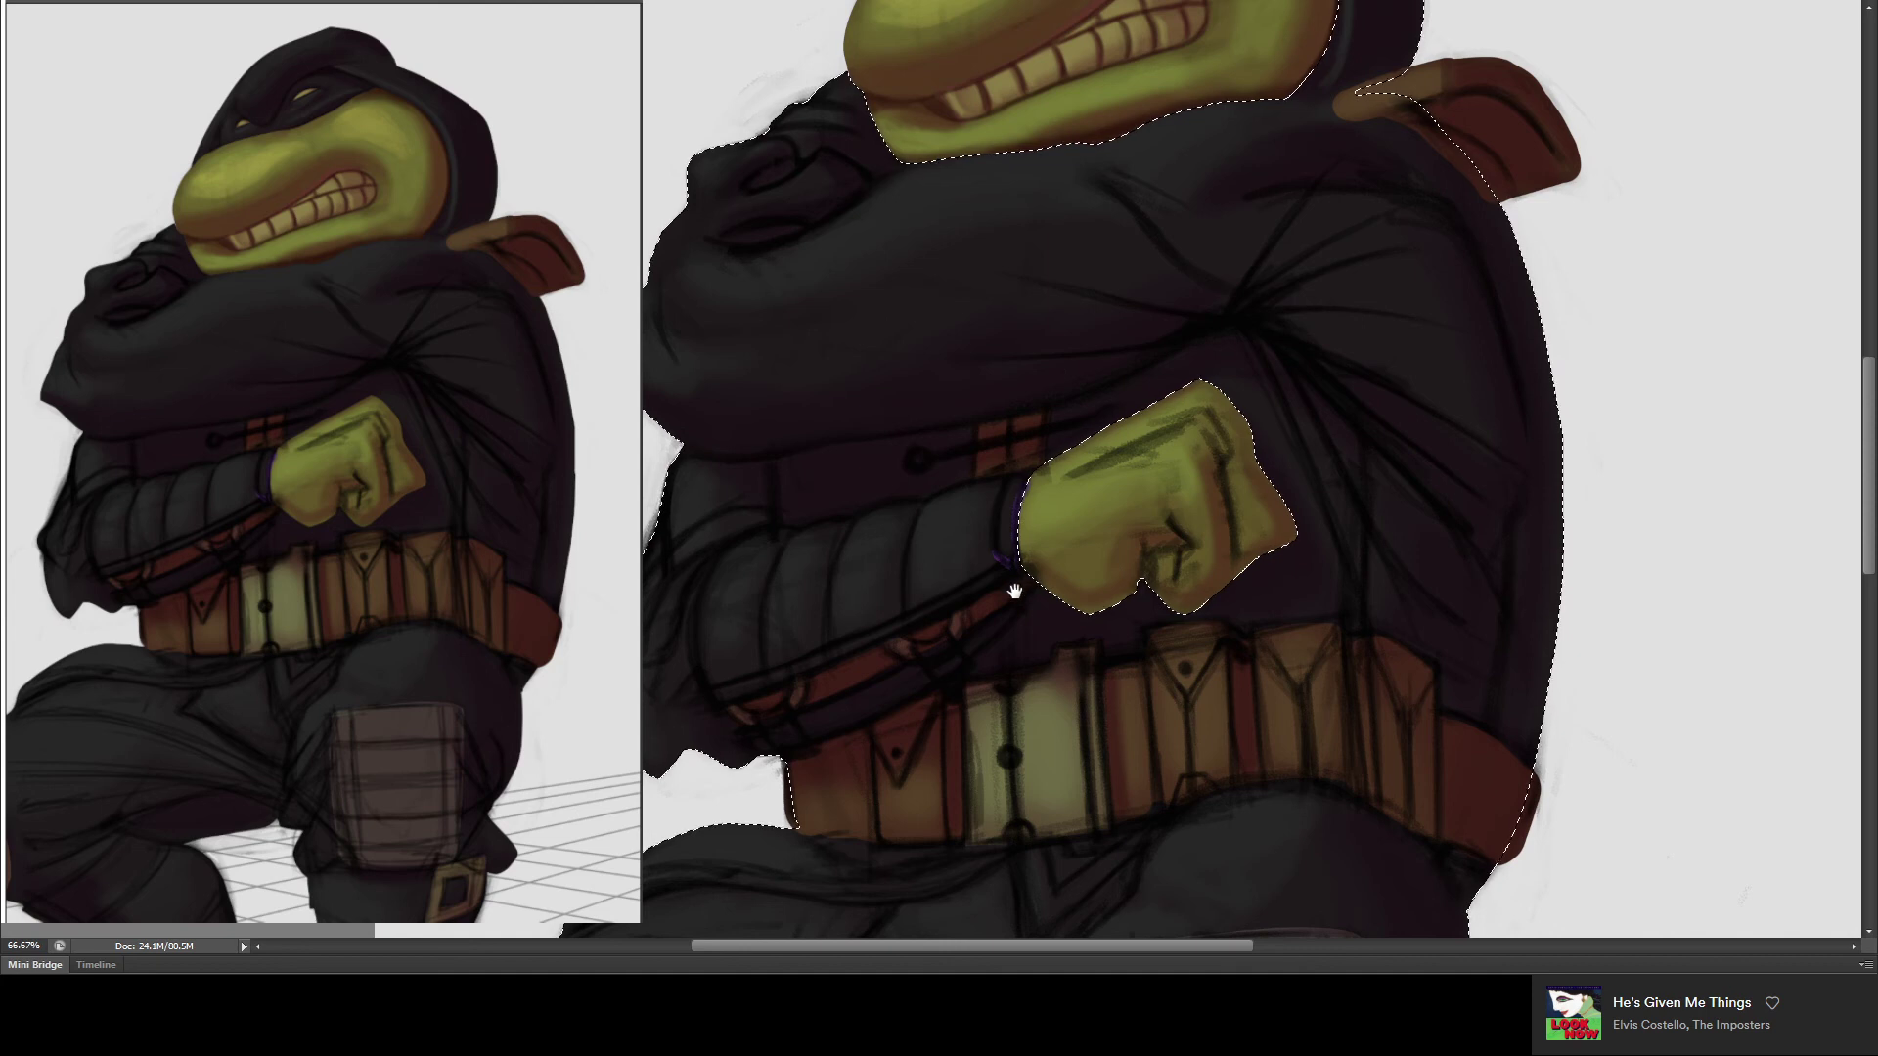
drag(1014, 583, 1019, 407)
drag(1007, 763, 997, 491)
mouse_move(1076, 685)
mouse_down()
mouse_move(1113, 351)
mouse_move(1141, 431)
mouse_up()
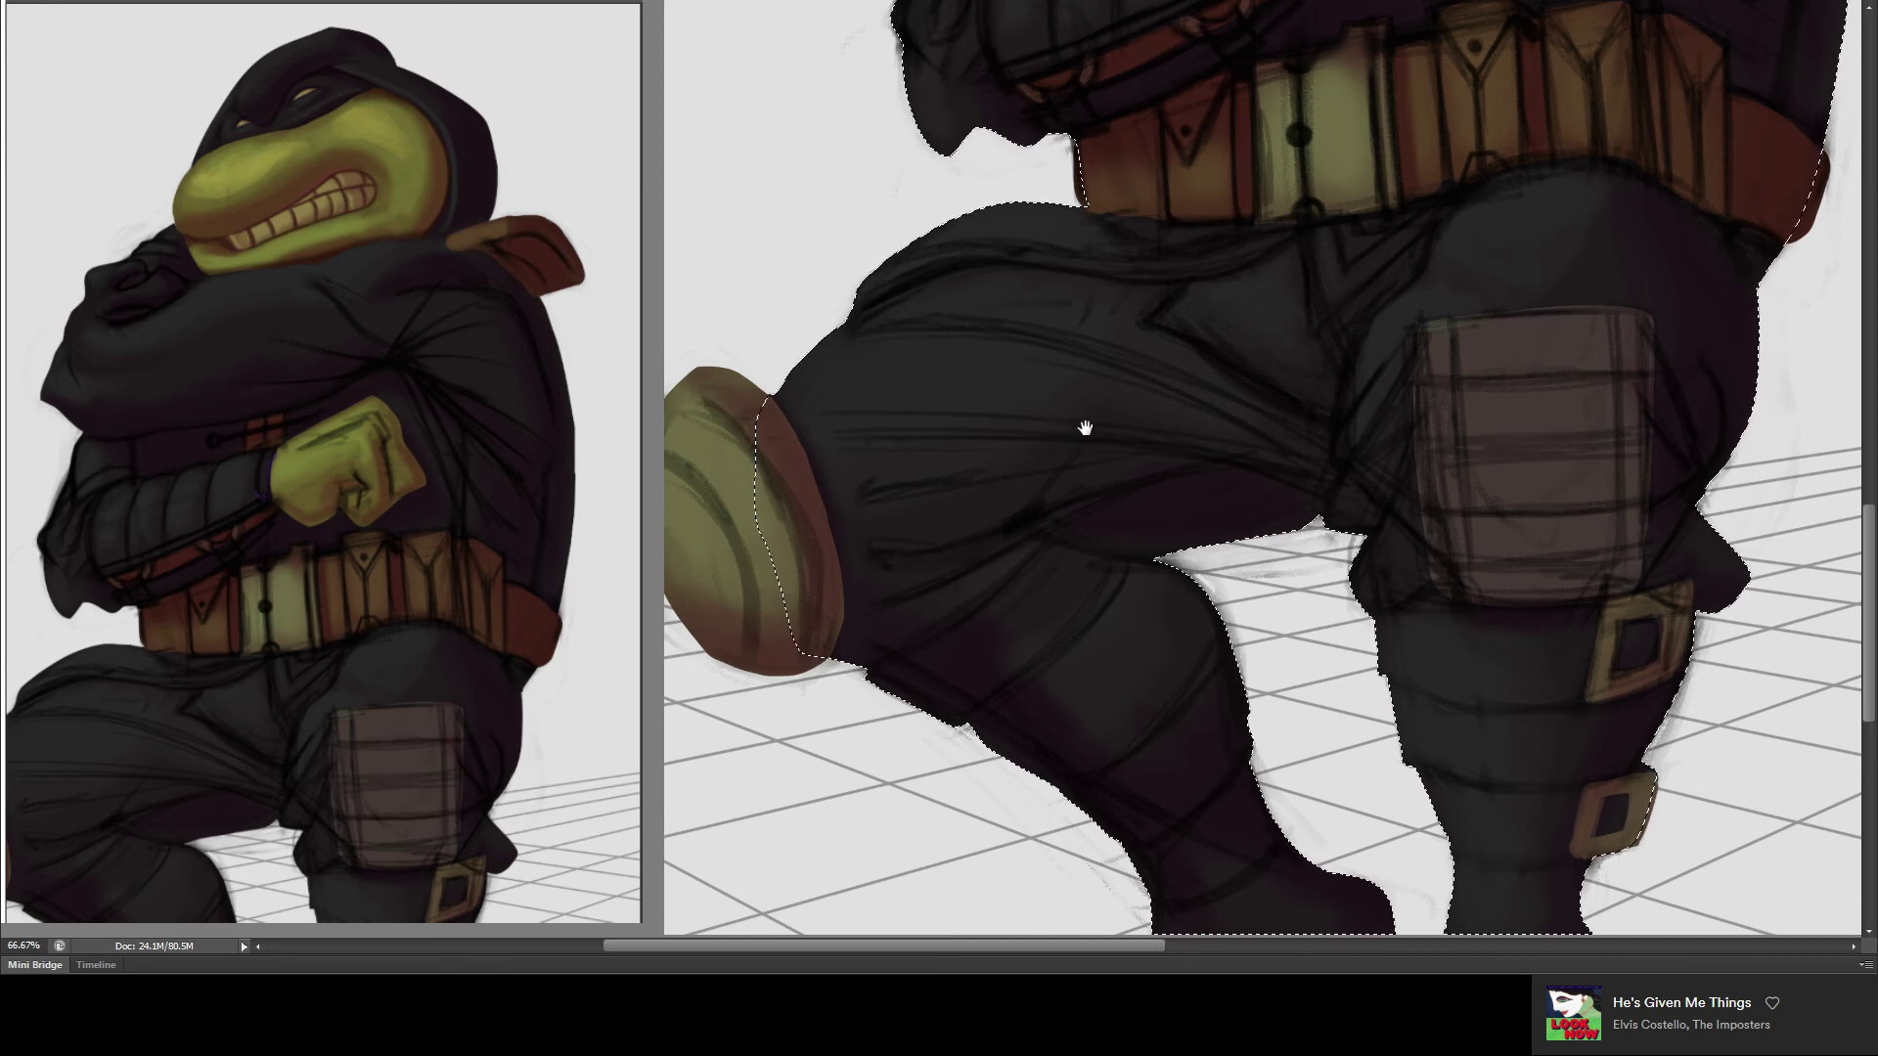
- Lasso the green oval piece by the legs and warp it outward right and lower-left
key(b)
key(ctrl+d)
drag(673, 337, 674, 332)
key(ctrl+t)
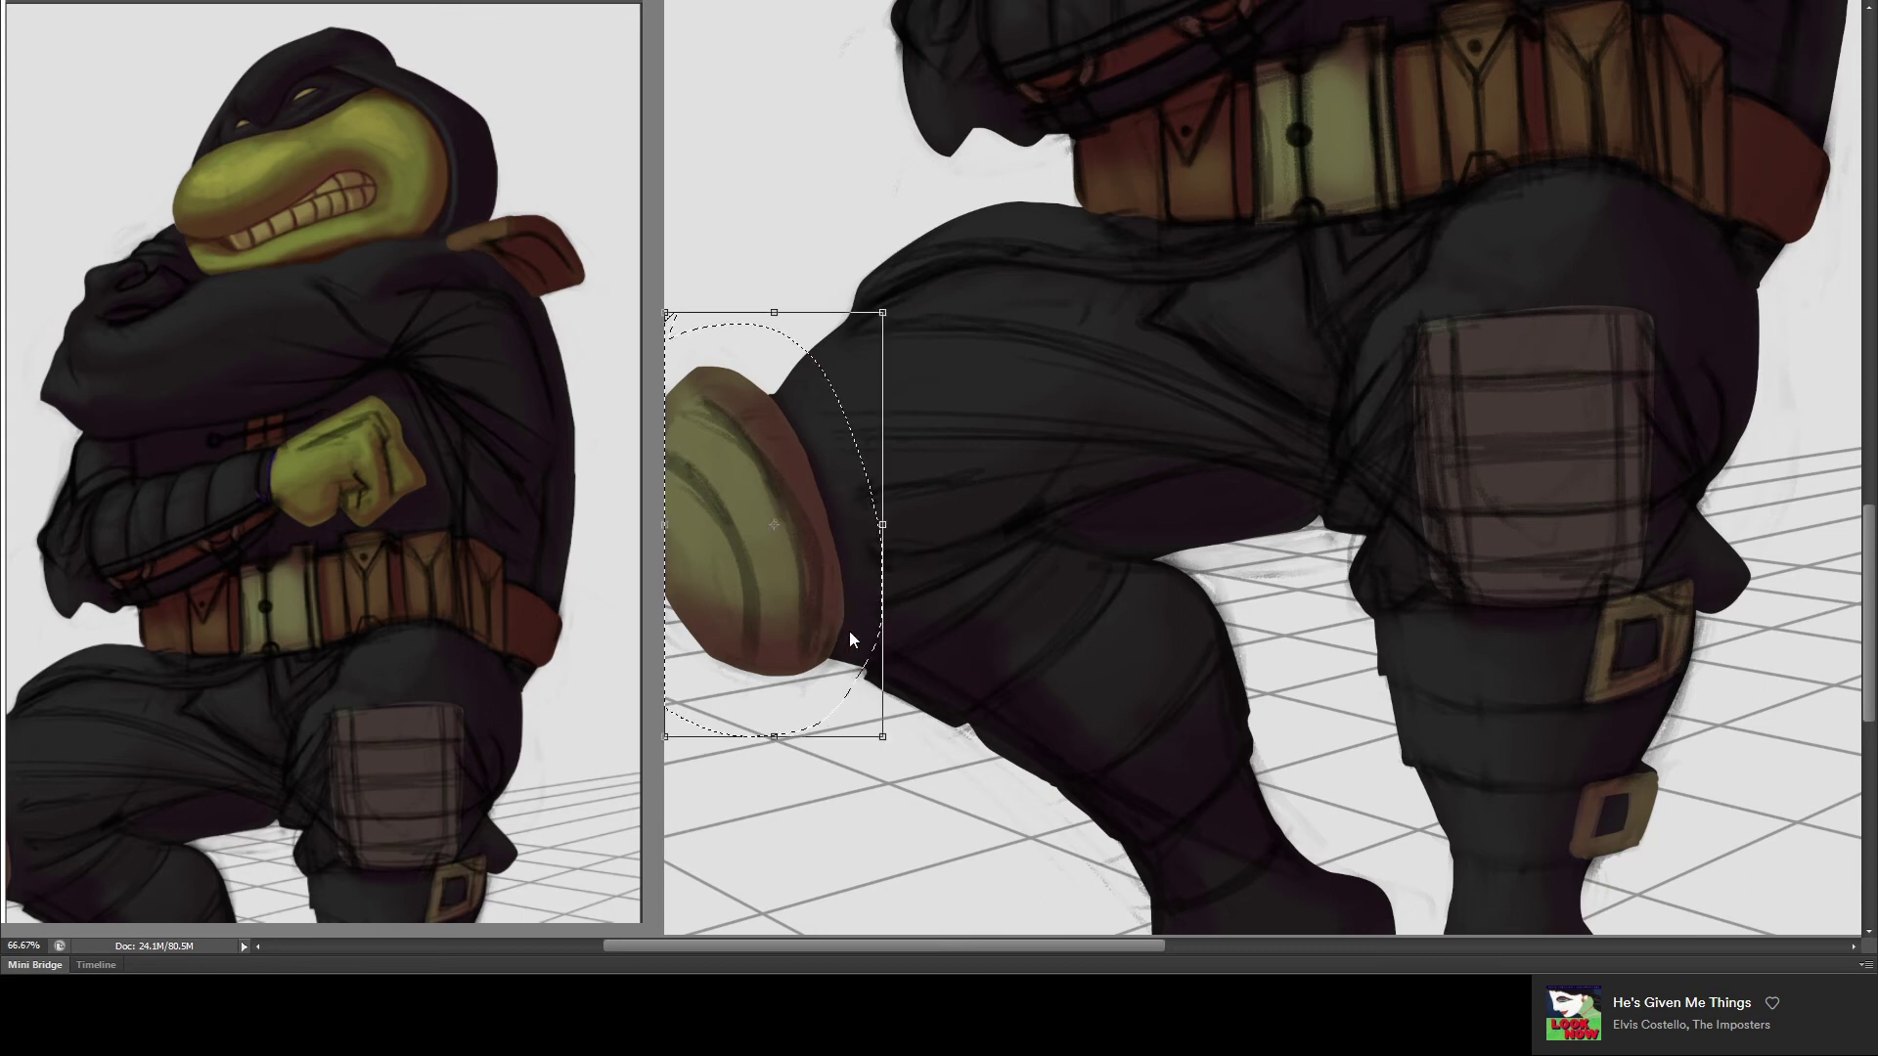
key(ctrl+alt+w)
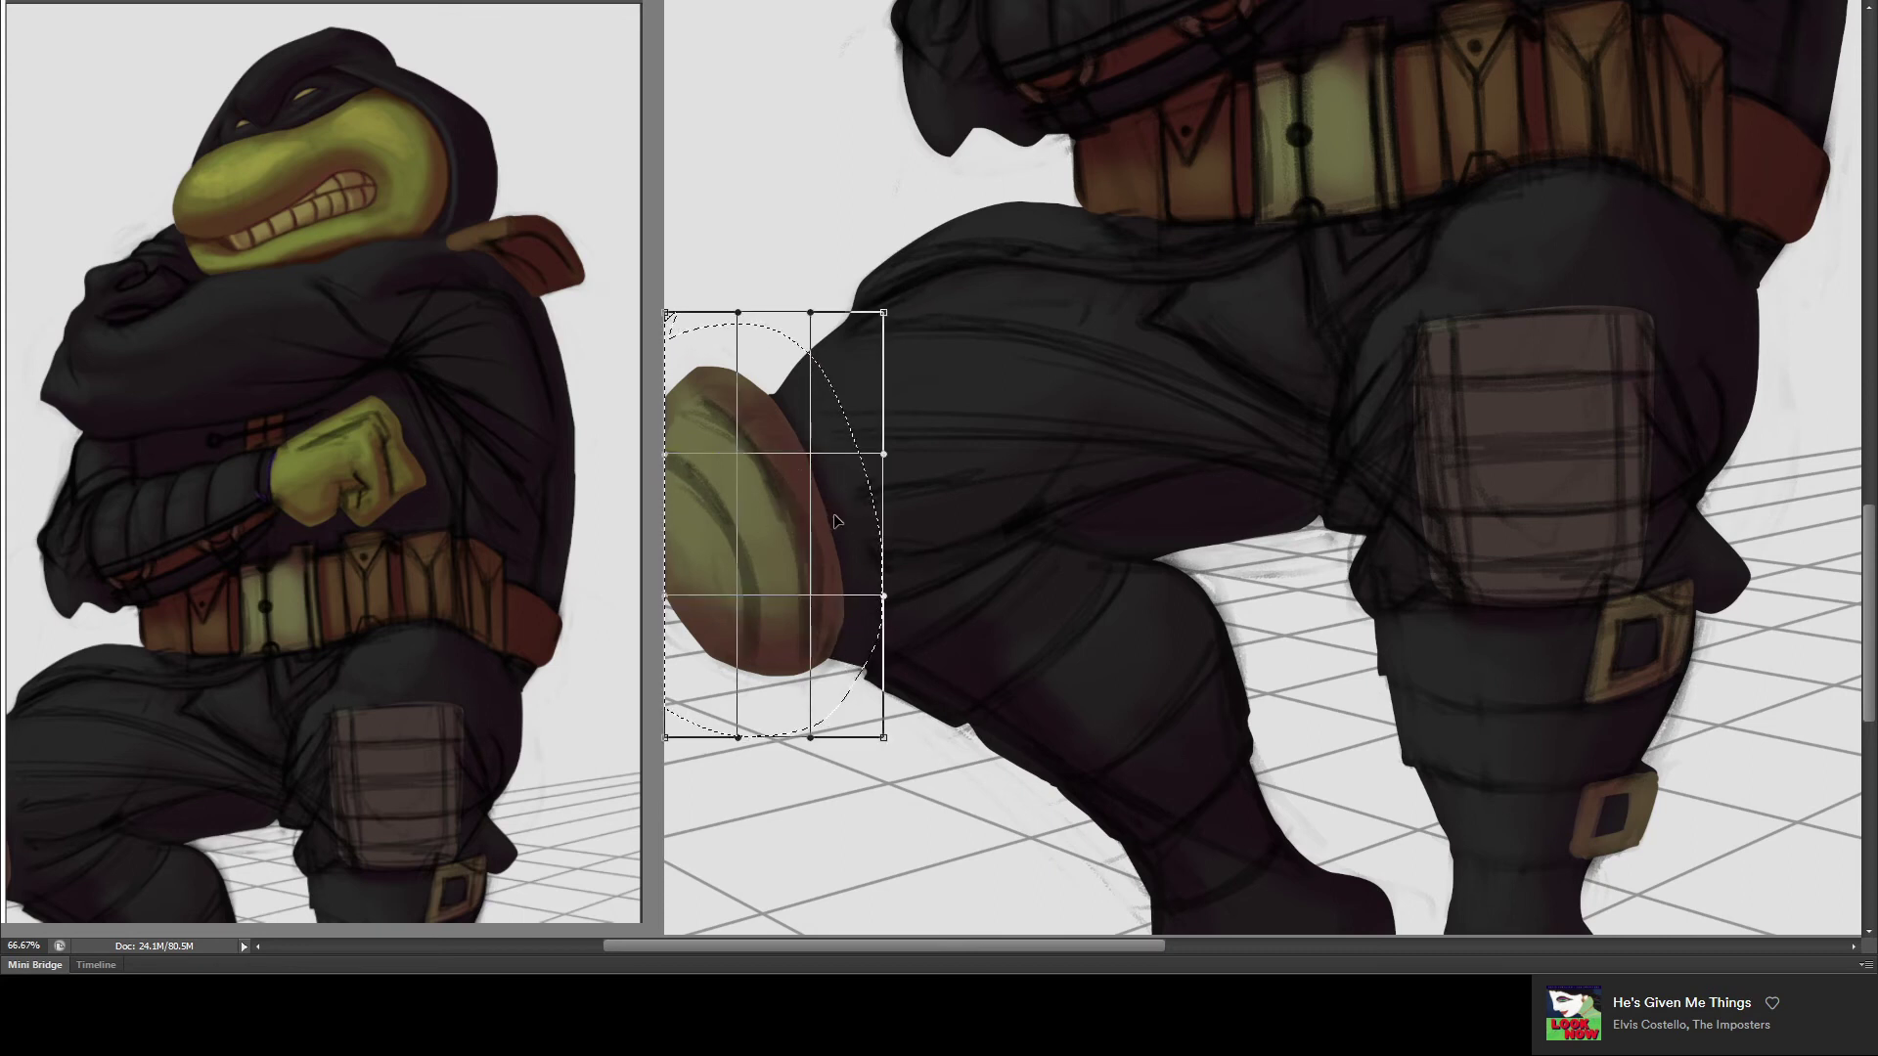
drag(828, 517, 840, 507)
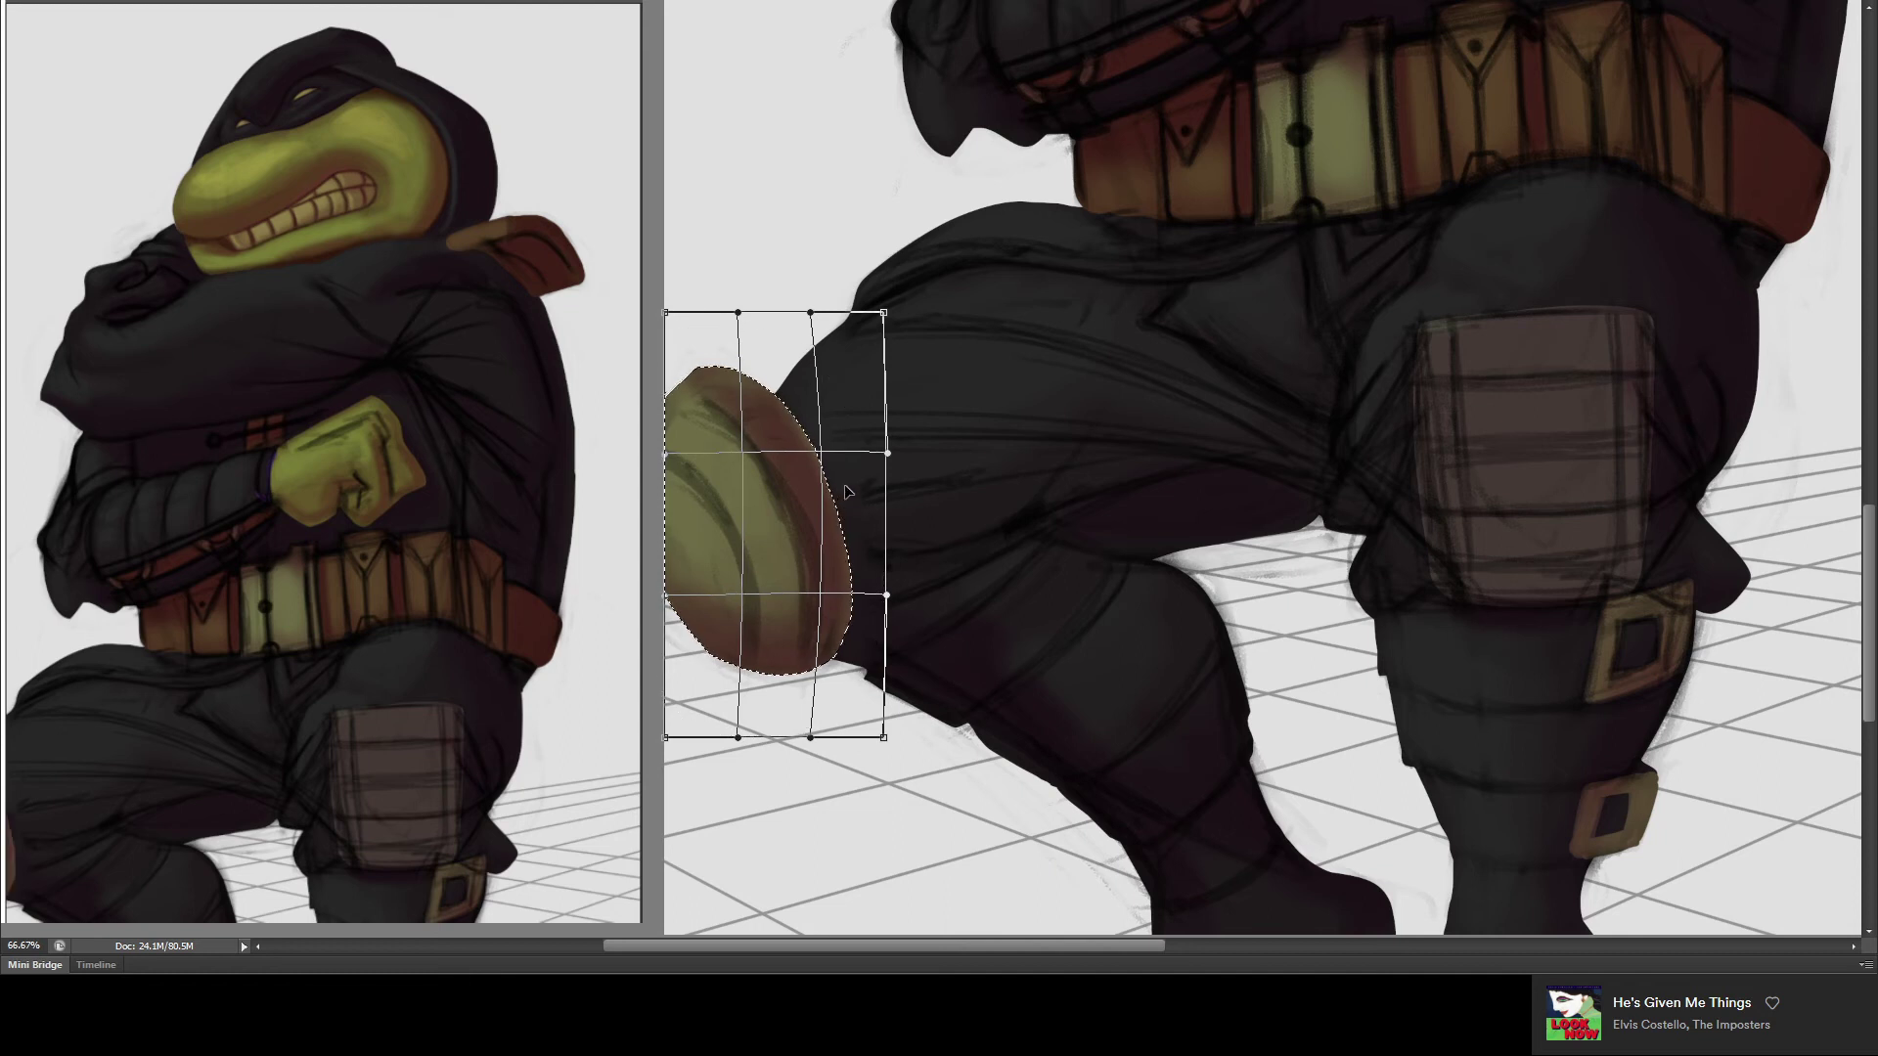
drag(843, 484, 814, 518)
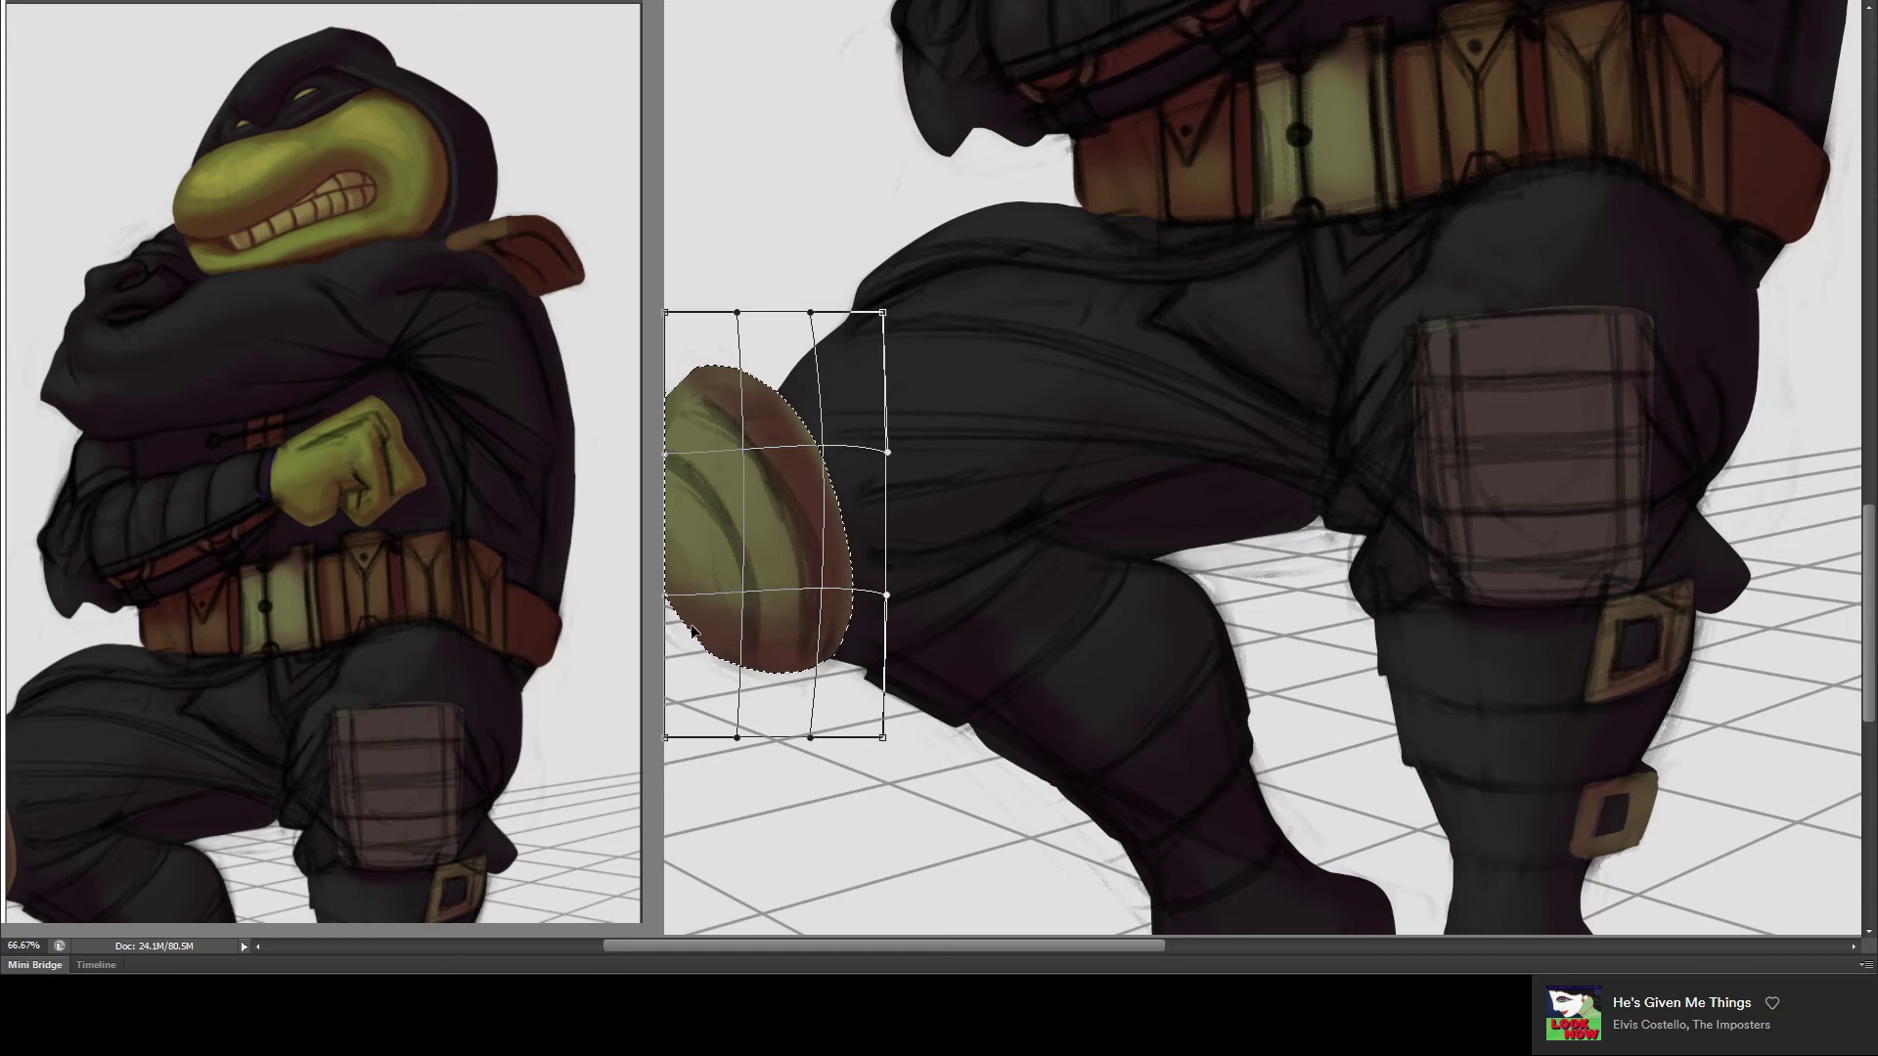
drag(691, 631, 684, 604)
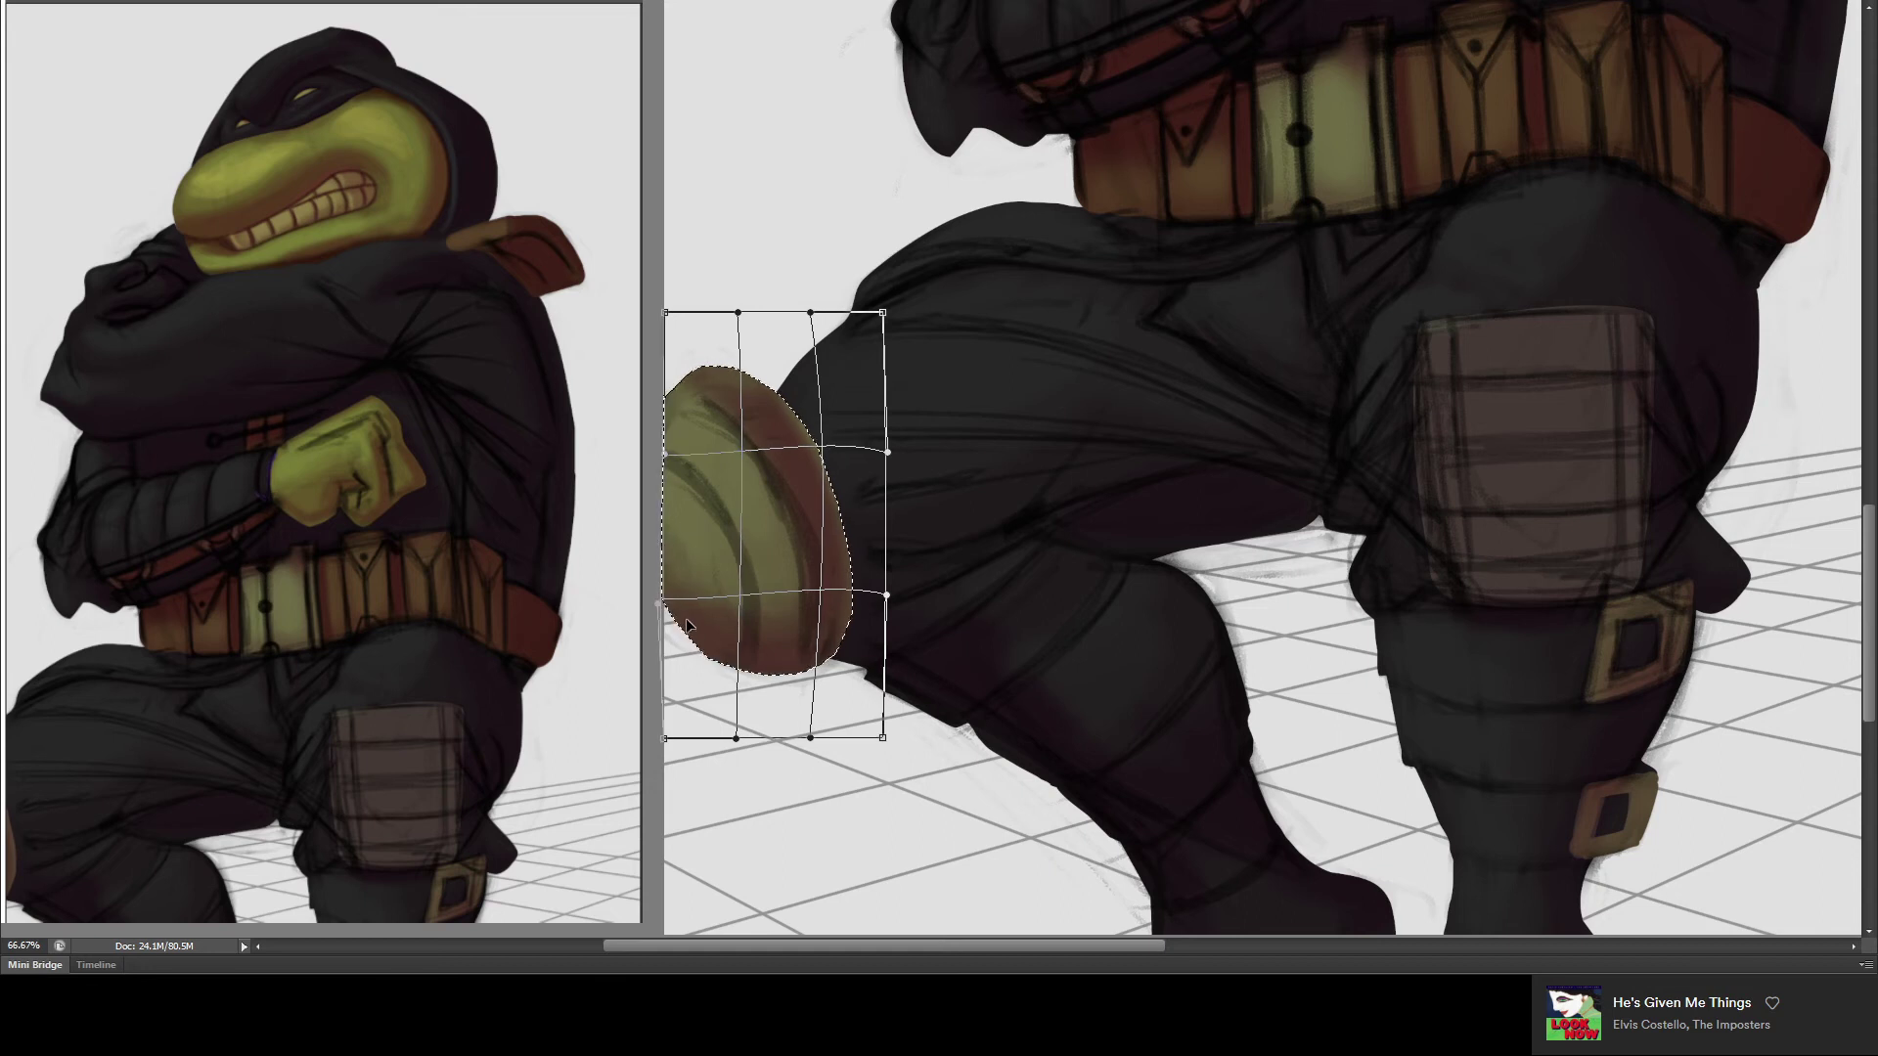
- Commit the warped oval shape, keeping it after an undo/redo comparison, and deselect
key(Return)
key(ctrl+z)
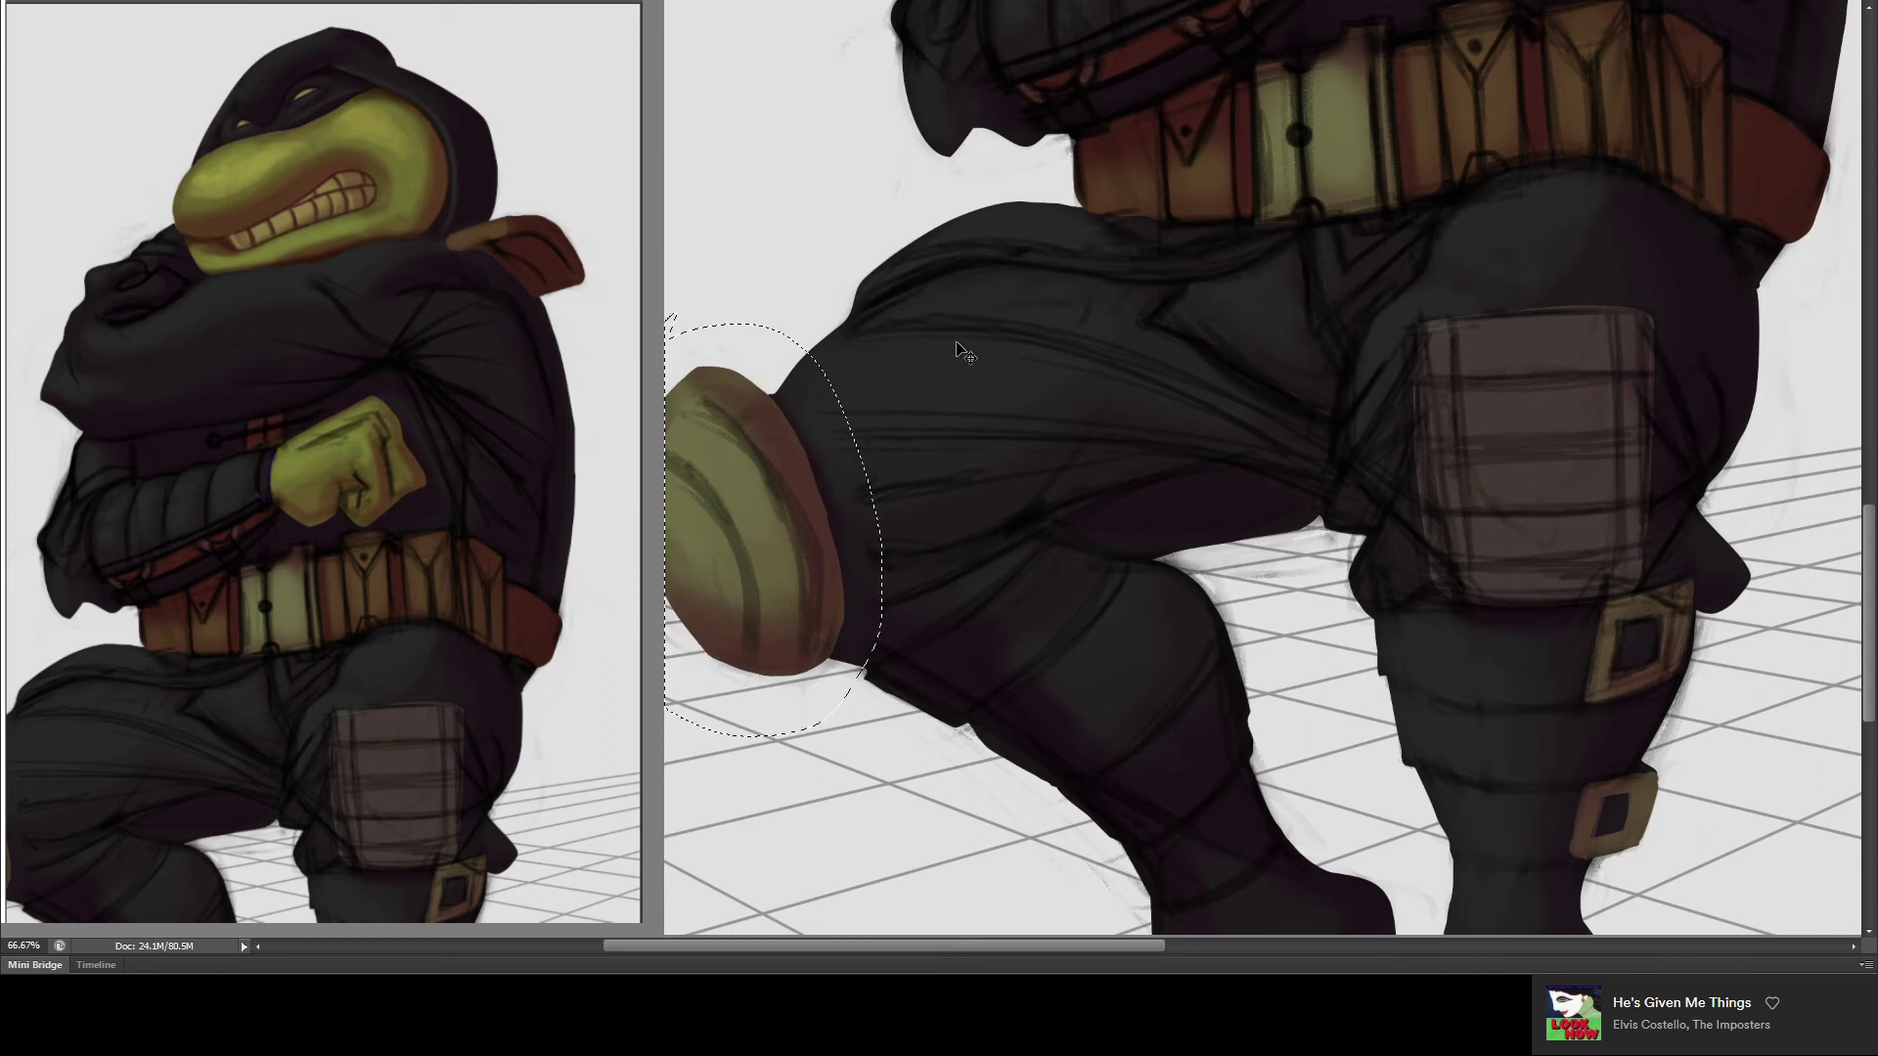
key(ctrl+z)
key(ctrl+z)
key(ctrl+z)
key(ctrl+d)
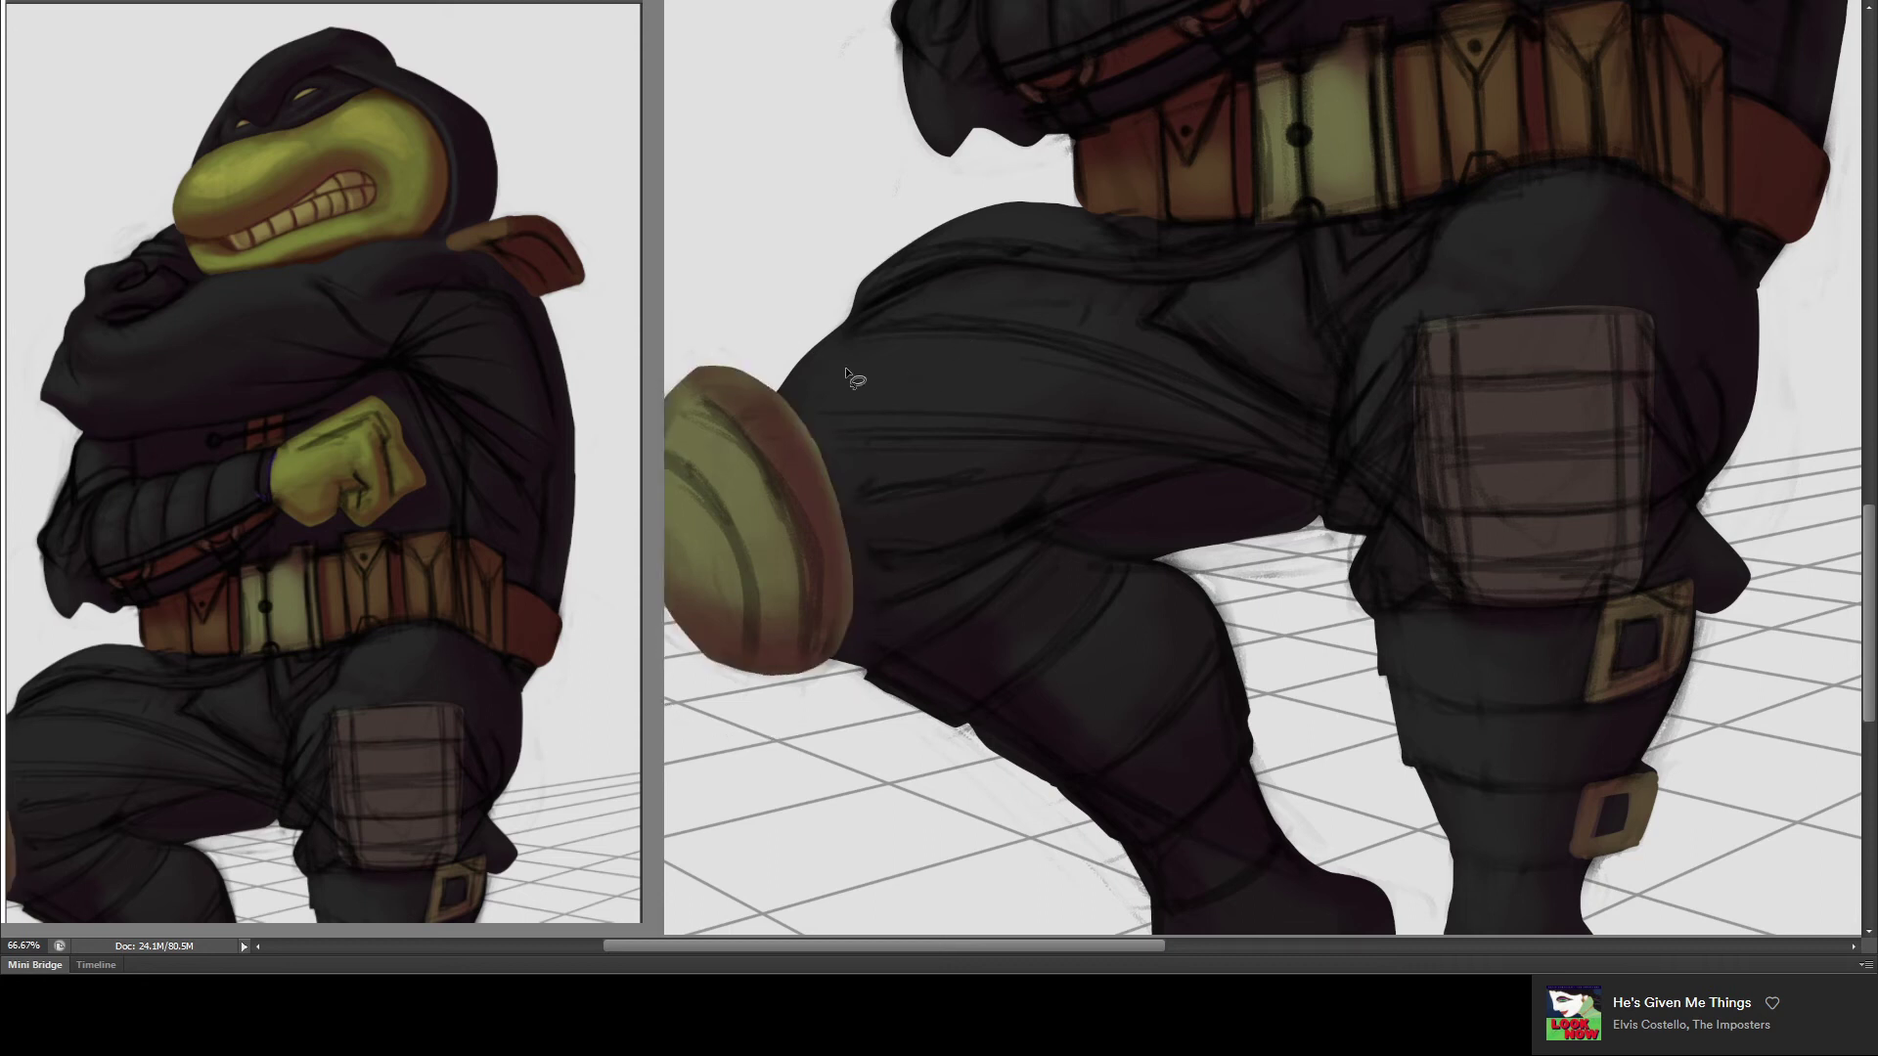
key(b)
ctrl+click(83, 812)
- Invert the selection and lighten the belt's pale panel, tidying its bottom edge
key(ctrl+shift+i)
key(b)
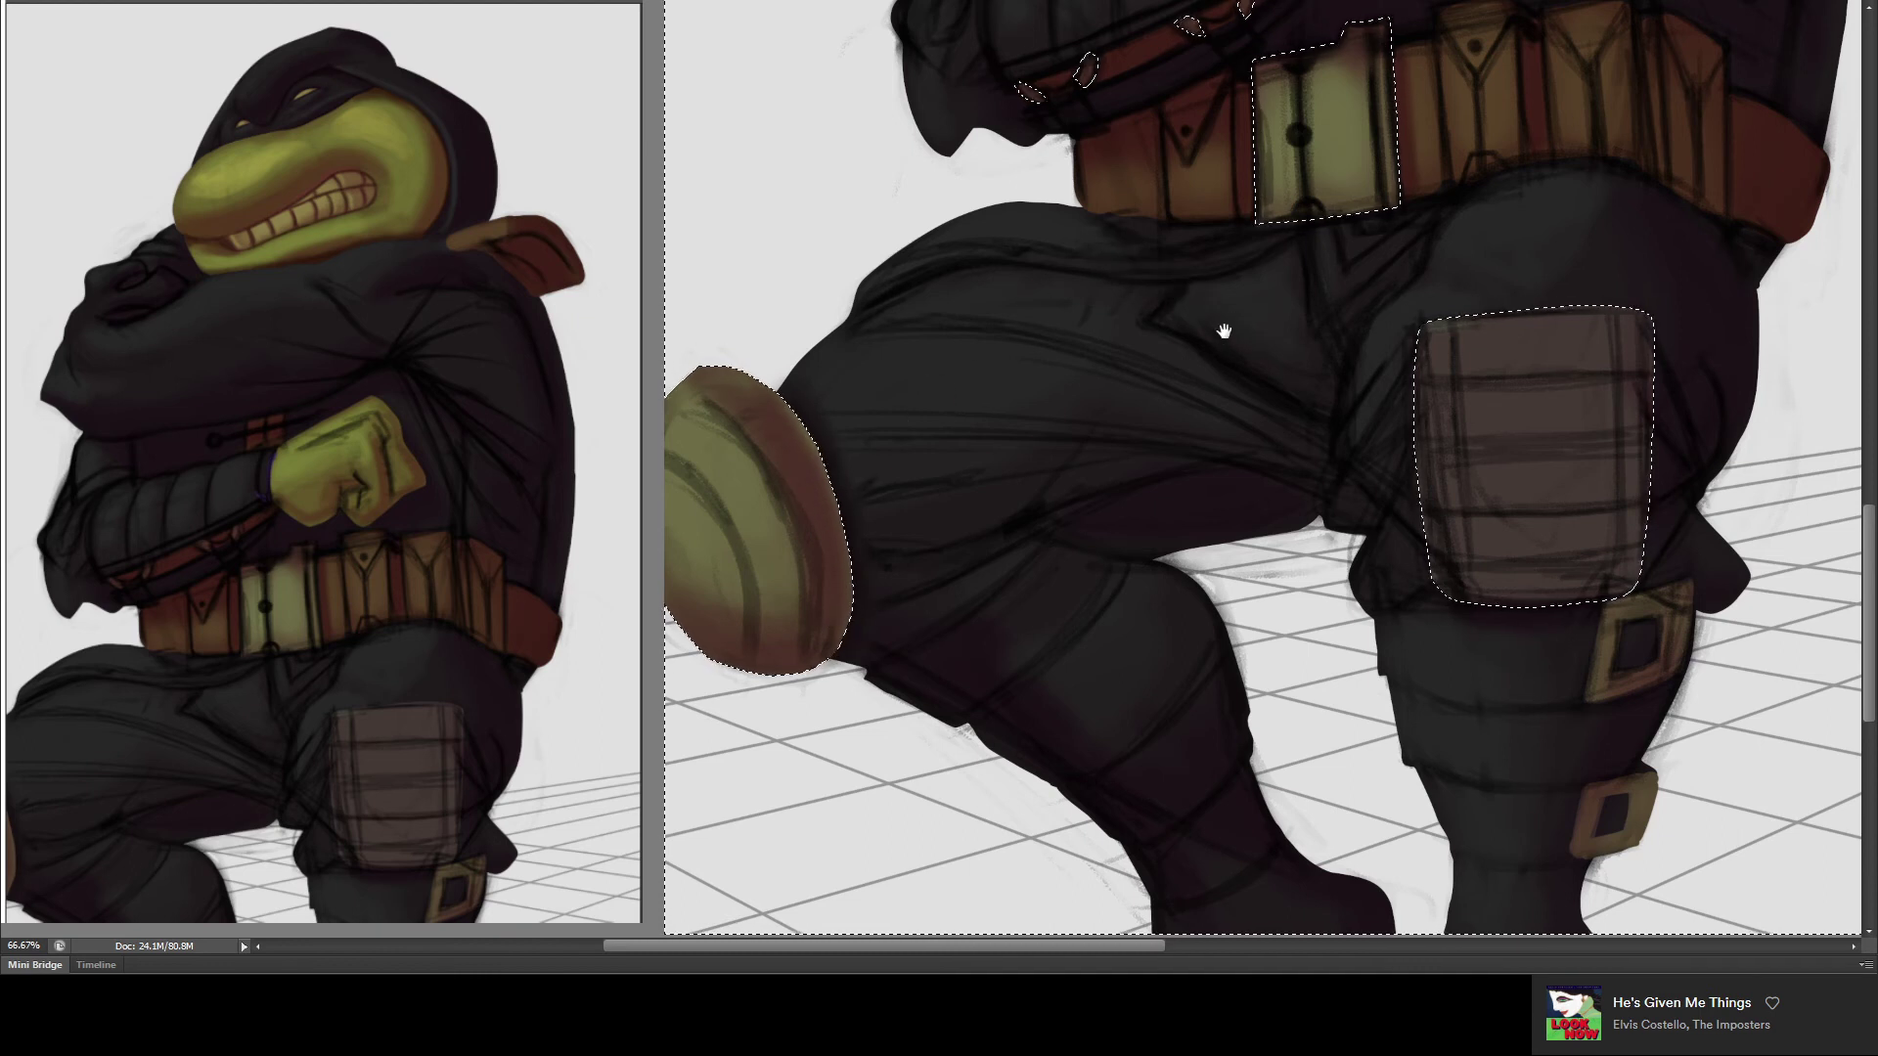
drag(1241, 341, 1099, 607)
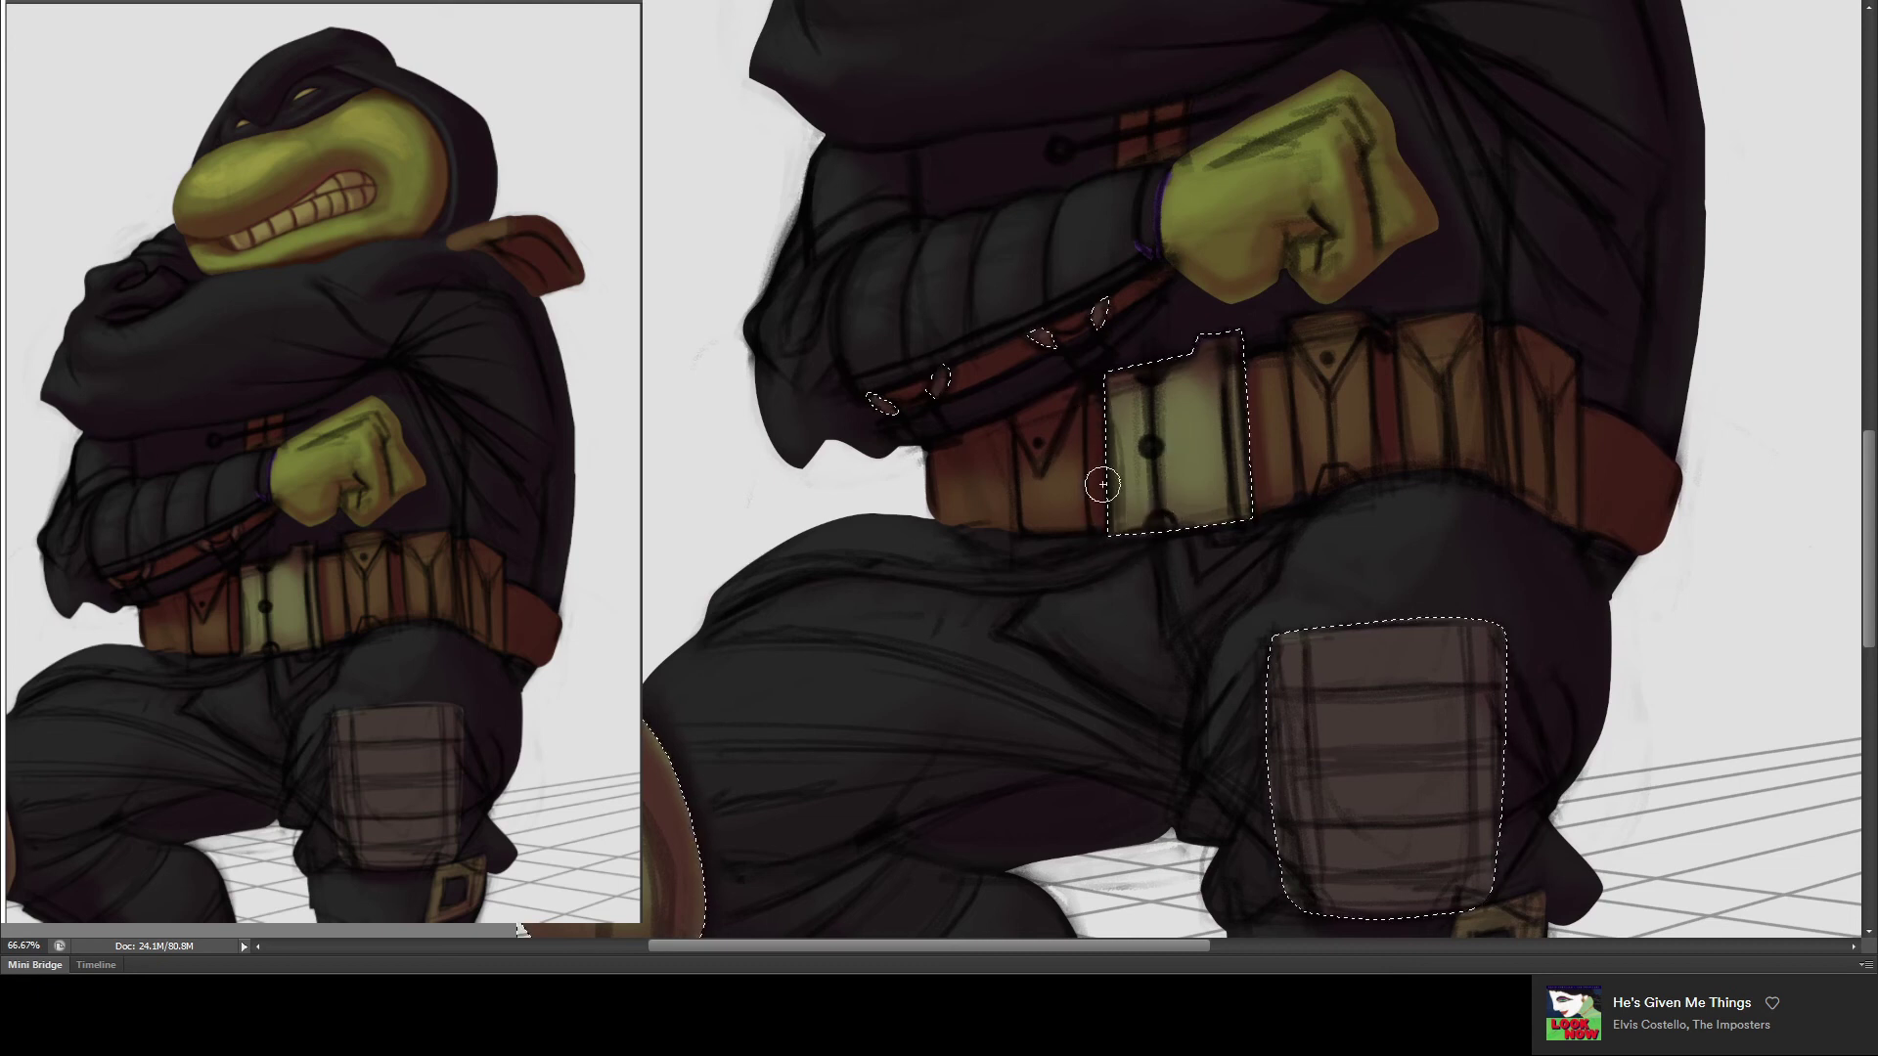
drag(1138, 357, 1162, 354)
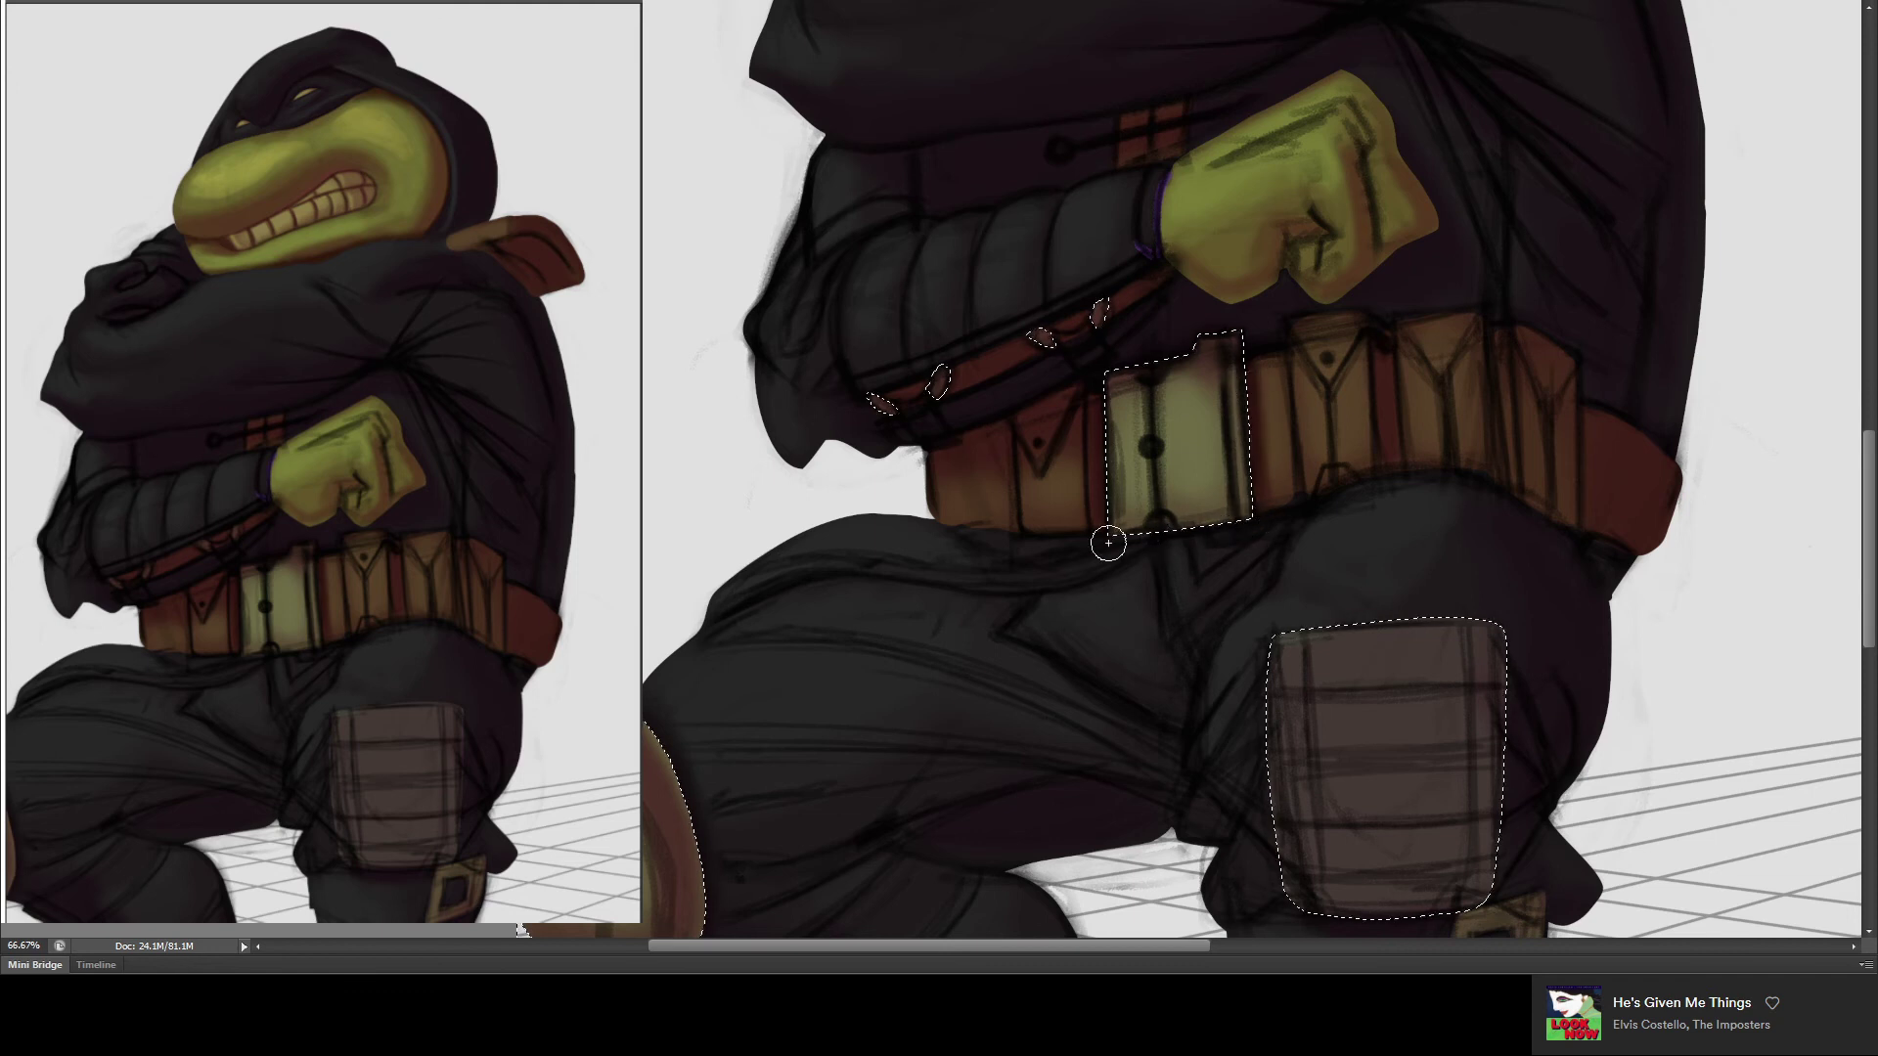
drag(1295, 537, 1174, 528)
drag(1141, 558, 1069, 590)
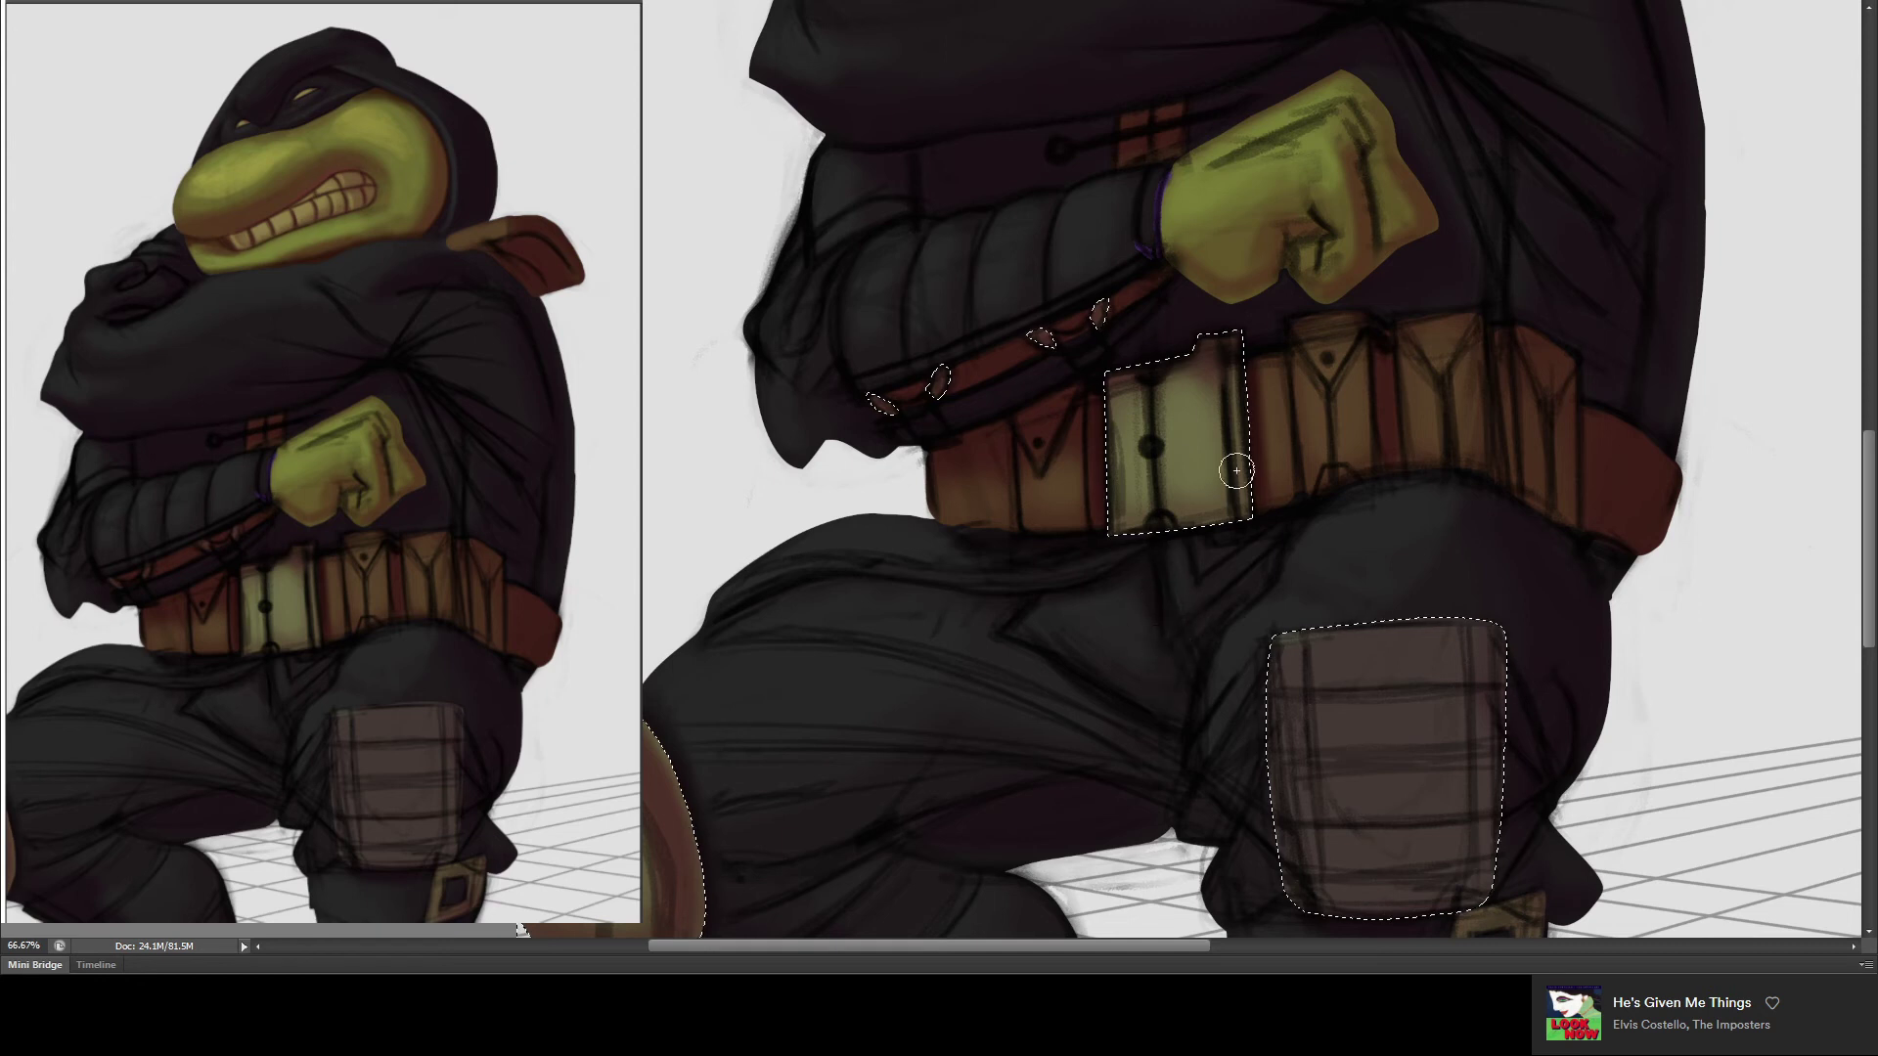
drag(1132, 261, 969, 586)
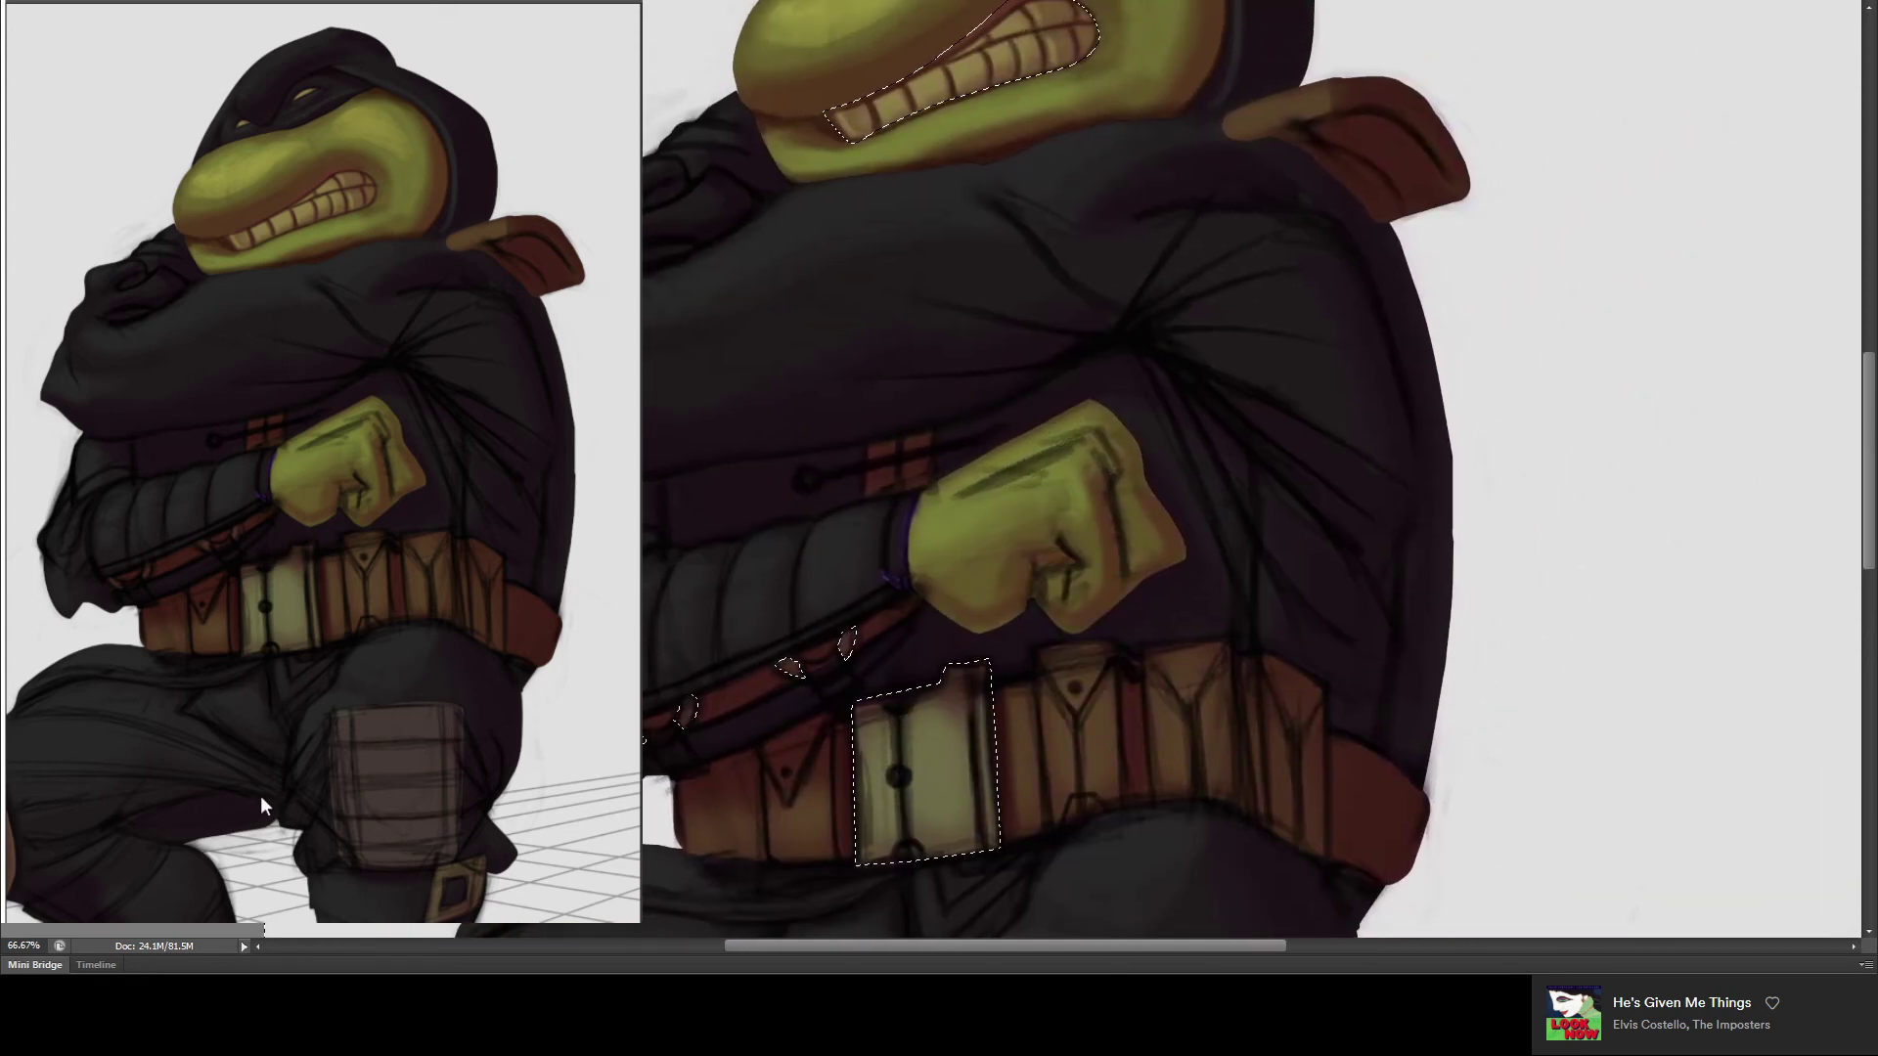
- Select the character's outline and brush lighter green along the fist's lower edge
key(ctrl+d)
key(ctrl+shift+d)
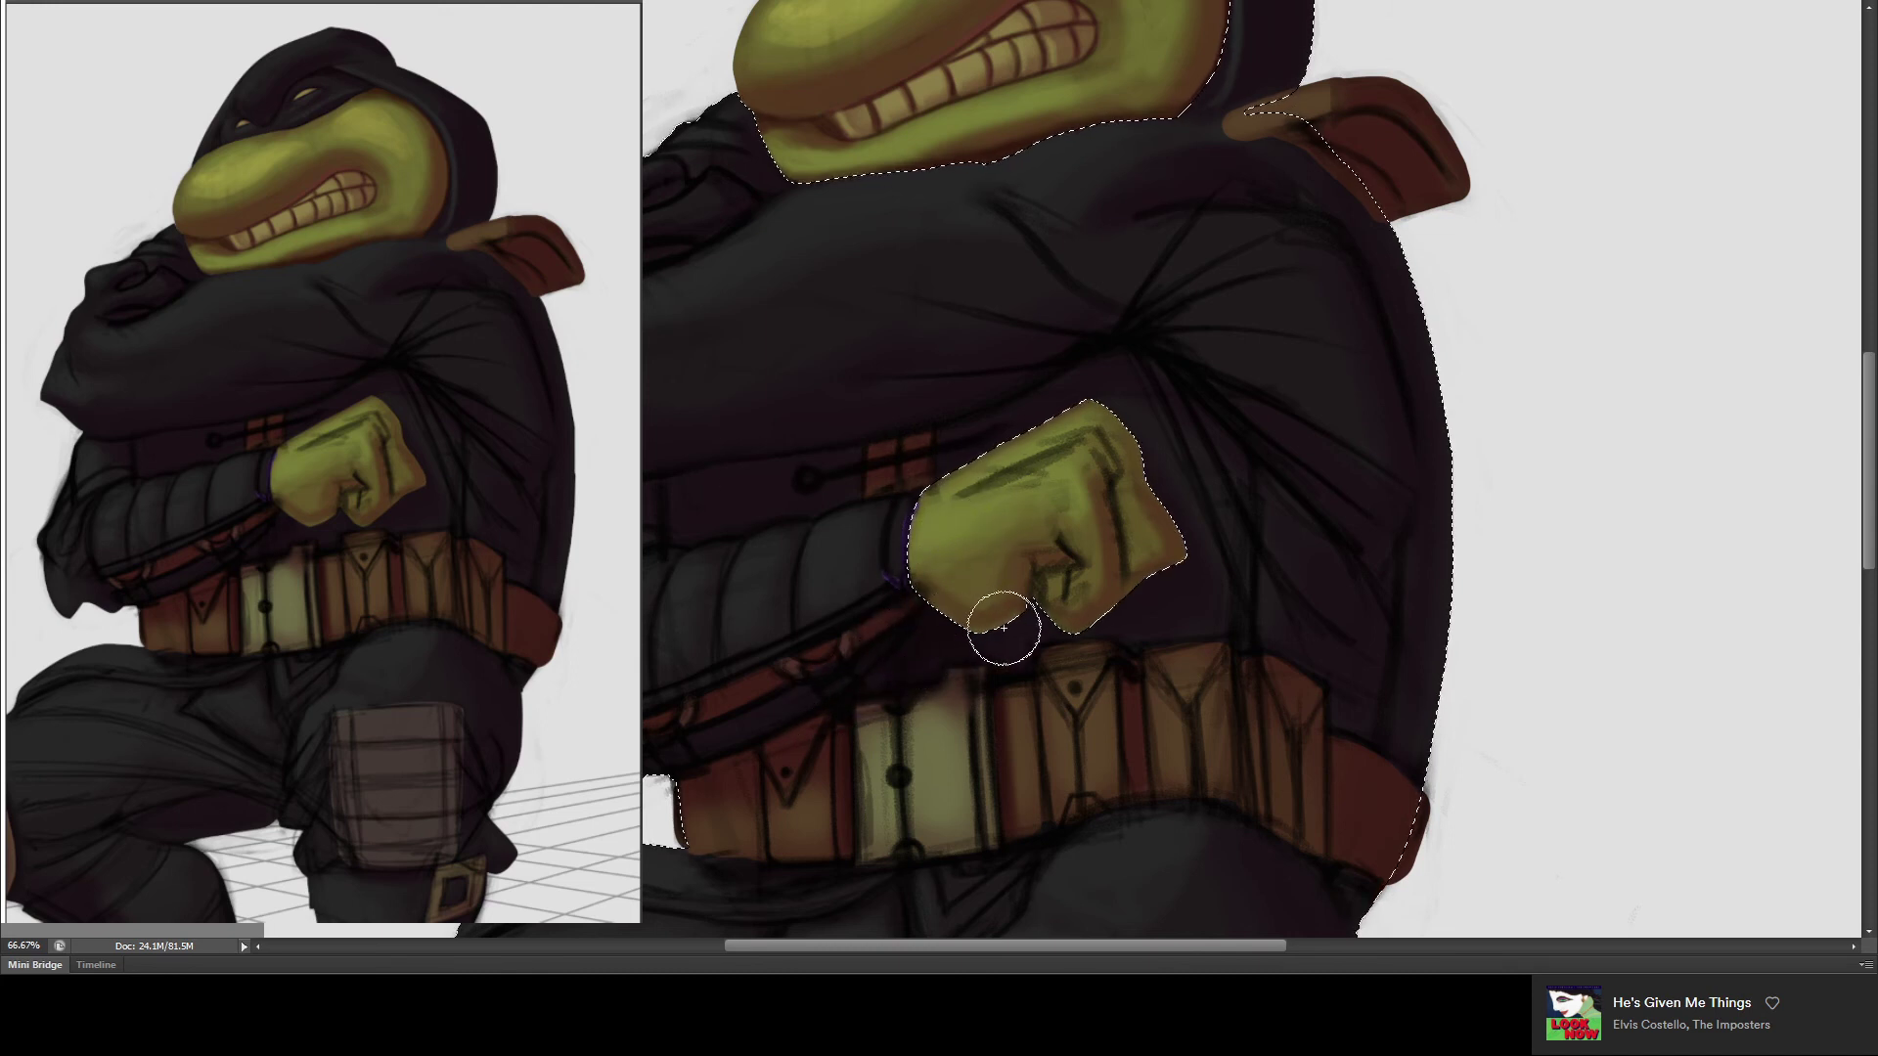
drag(930, 628, 1090, 629)
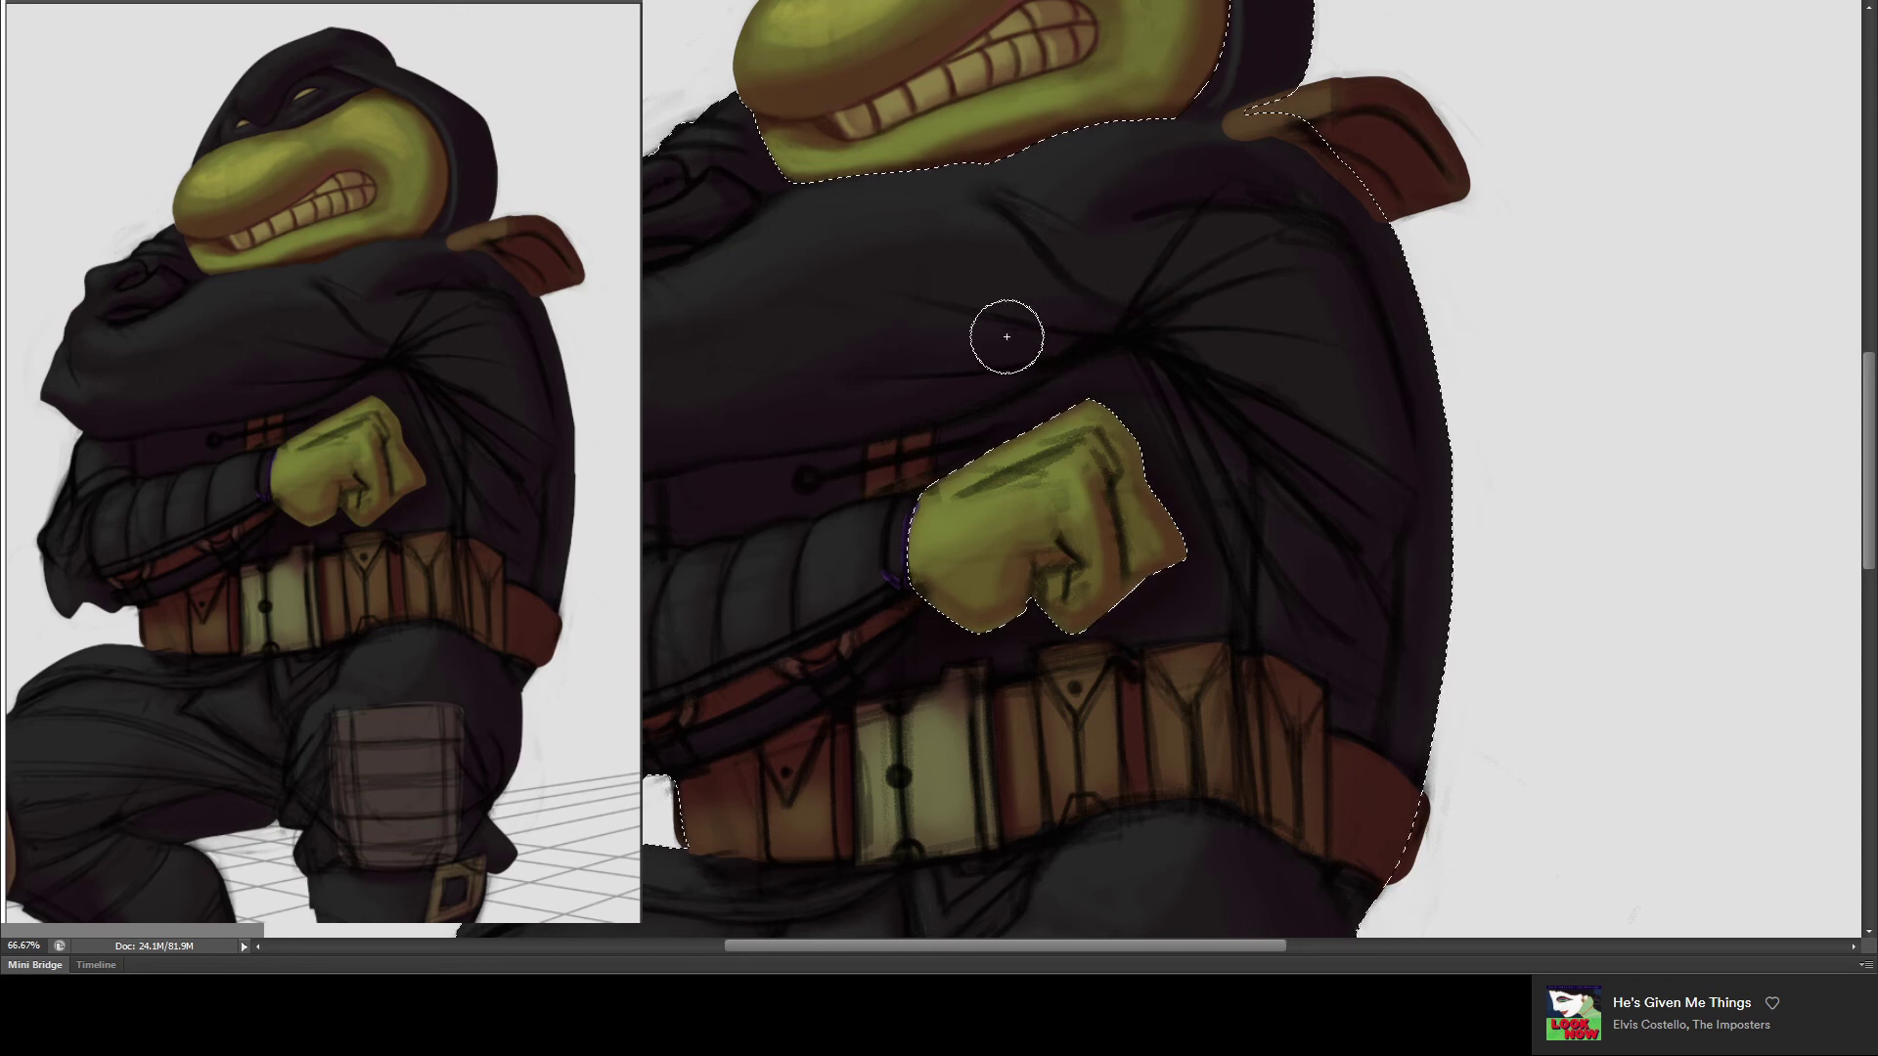
key(v)
key(ctrl+d)
key(b)
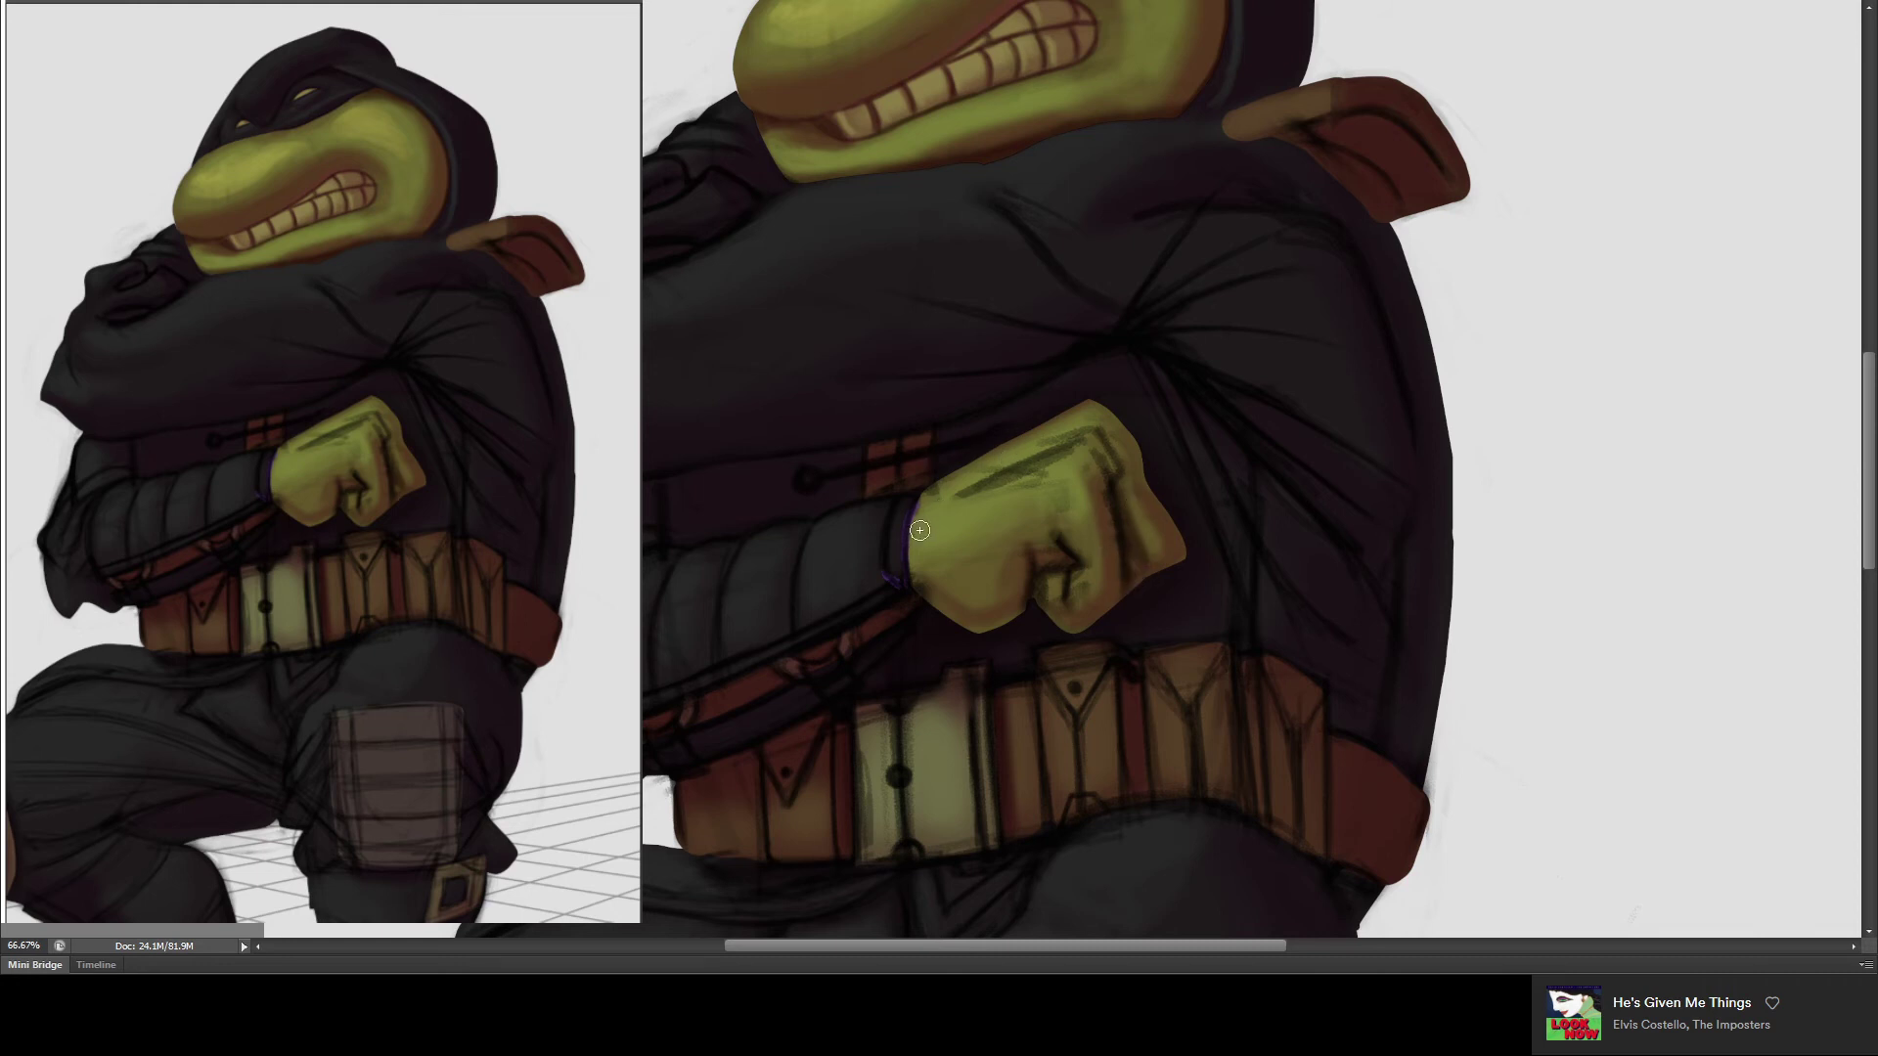
- Darken the wrist edge and blend the fist's dark streaks smoothly into the green
drag(909, 567, 913, 511)
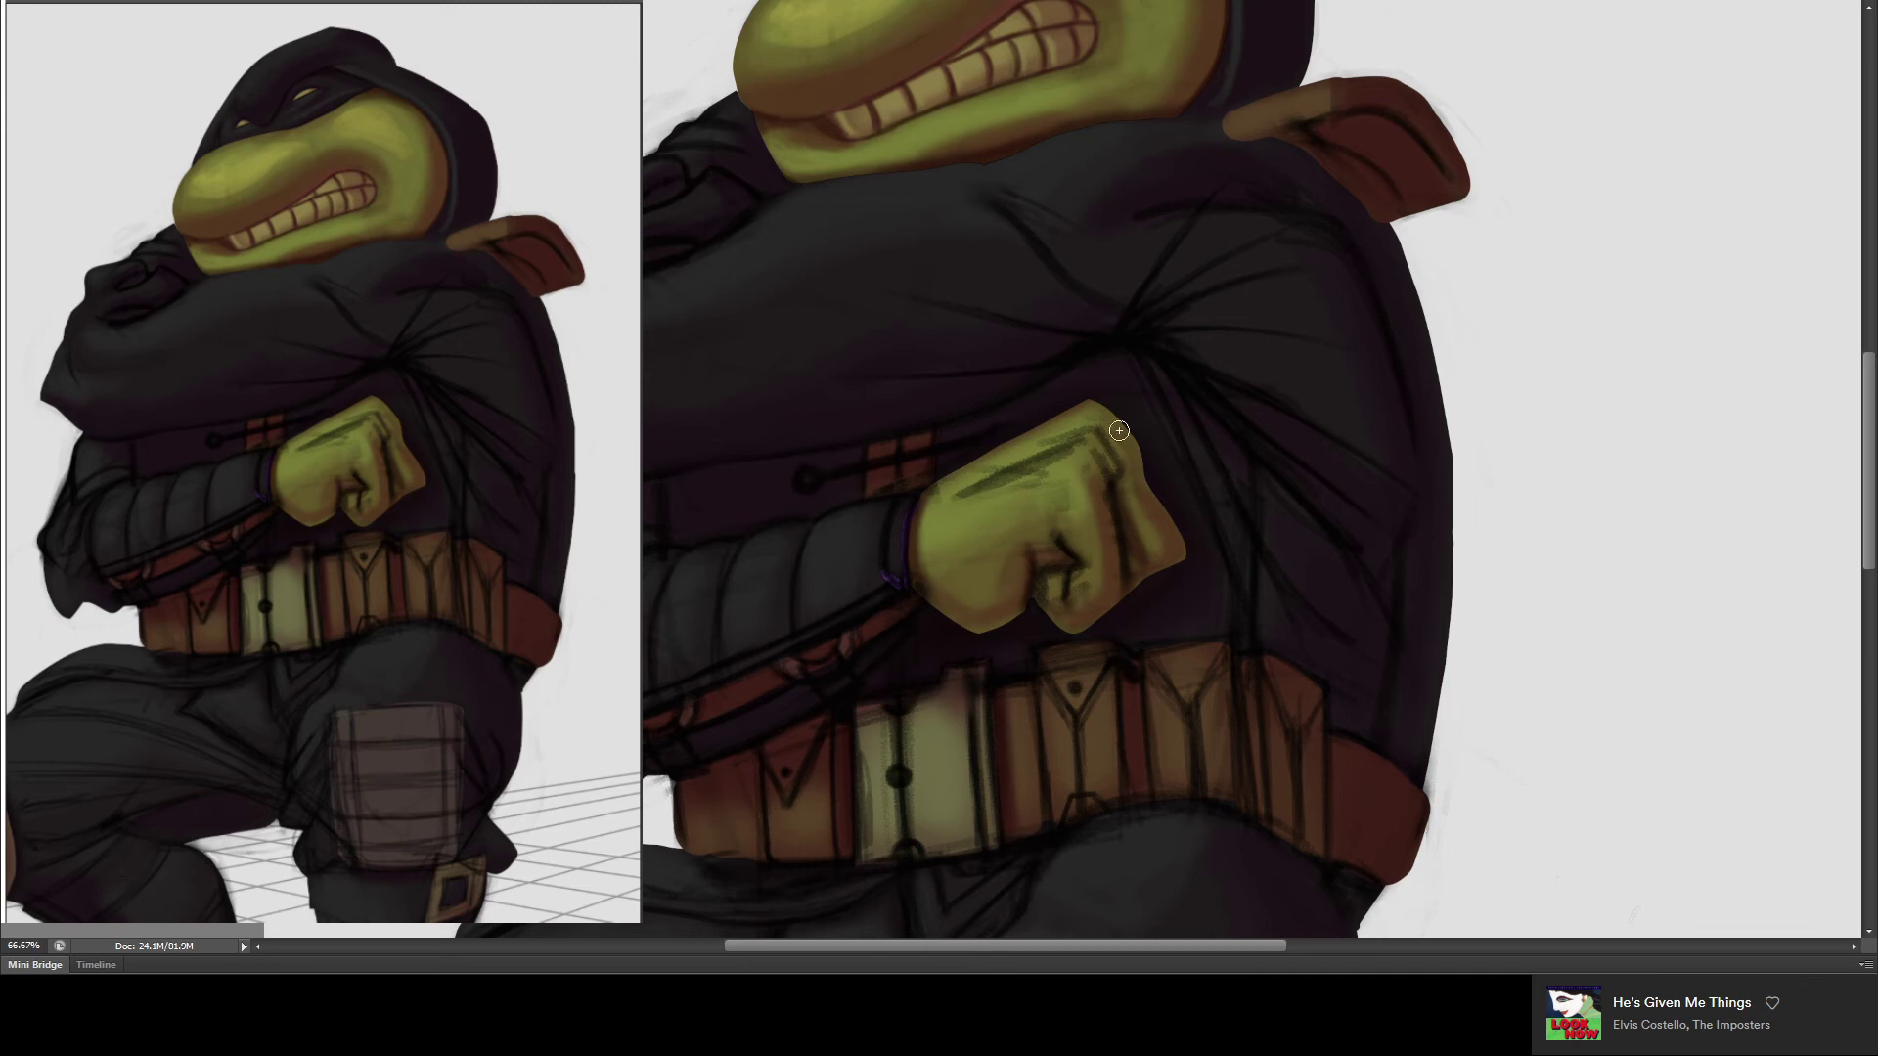
key(bracketright)
key(bracketright)
key(bracketright)
key(bracketright)
key(bracketright)
mouse_move(1111, 495)
mouse_down()
mouse_move(959, 508)
mouse_move(1094, 427)
mouse_up()
mouse_move(1100, 531)
mouse_down()
mouse_move(1106, 474)
mouse_move(1157, 544)
mouse_move(1031, 519)
mouse_move(936, 547)
mouse_move(956, 495)
mouse_move(1090, 544)
mouse_move(1019, 622)
mouse_up()
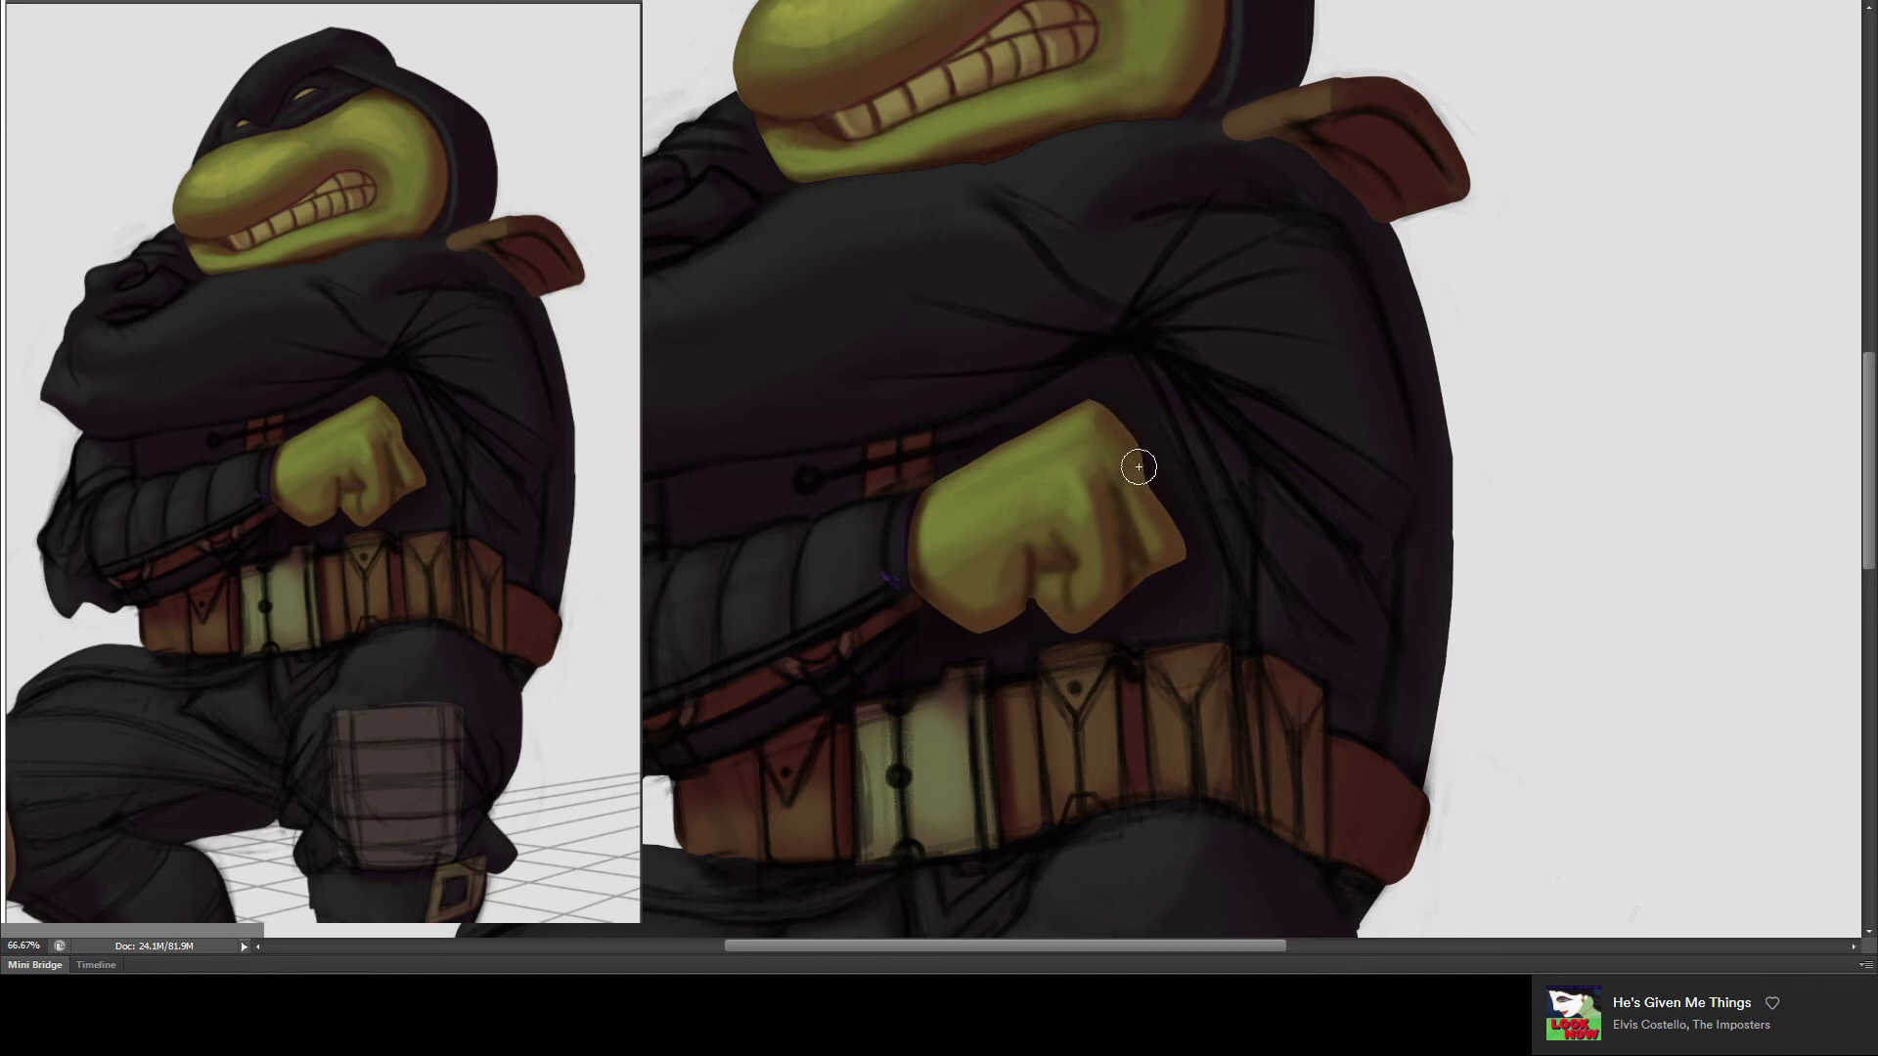
- Add darker brown shading along the fist's top and right knuckles
drag(1134, 466, 1131, 478)
drag(1077, 474, 1115, 498)
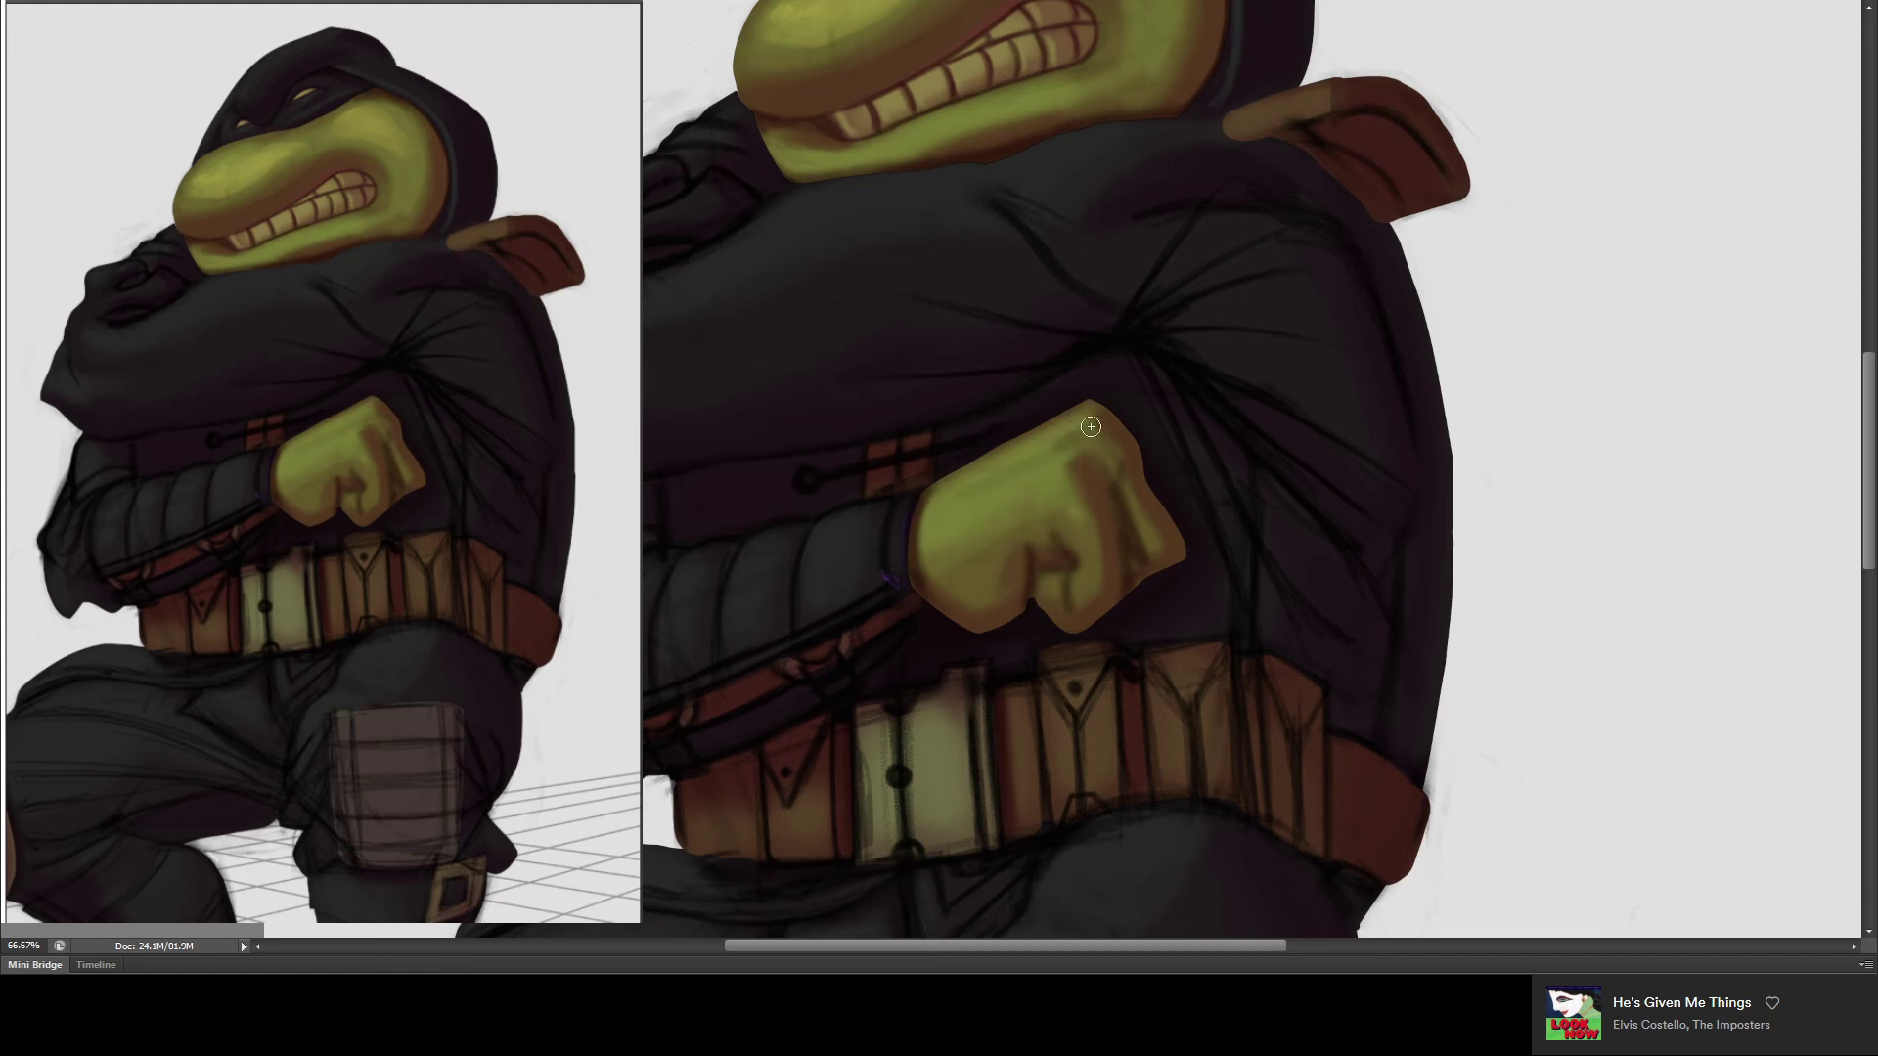
mouse_move(1069, 443)
mouse_down()
mouse_move(1026, 467)
mouse_move(1081, 419)
mouse_up()
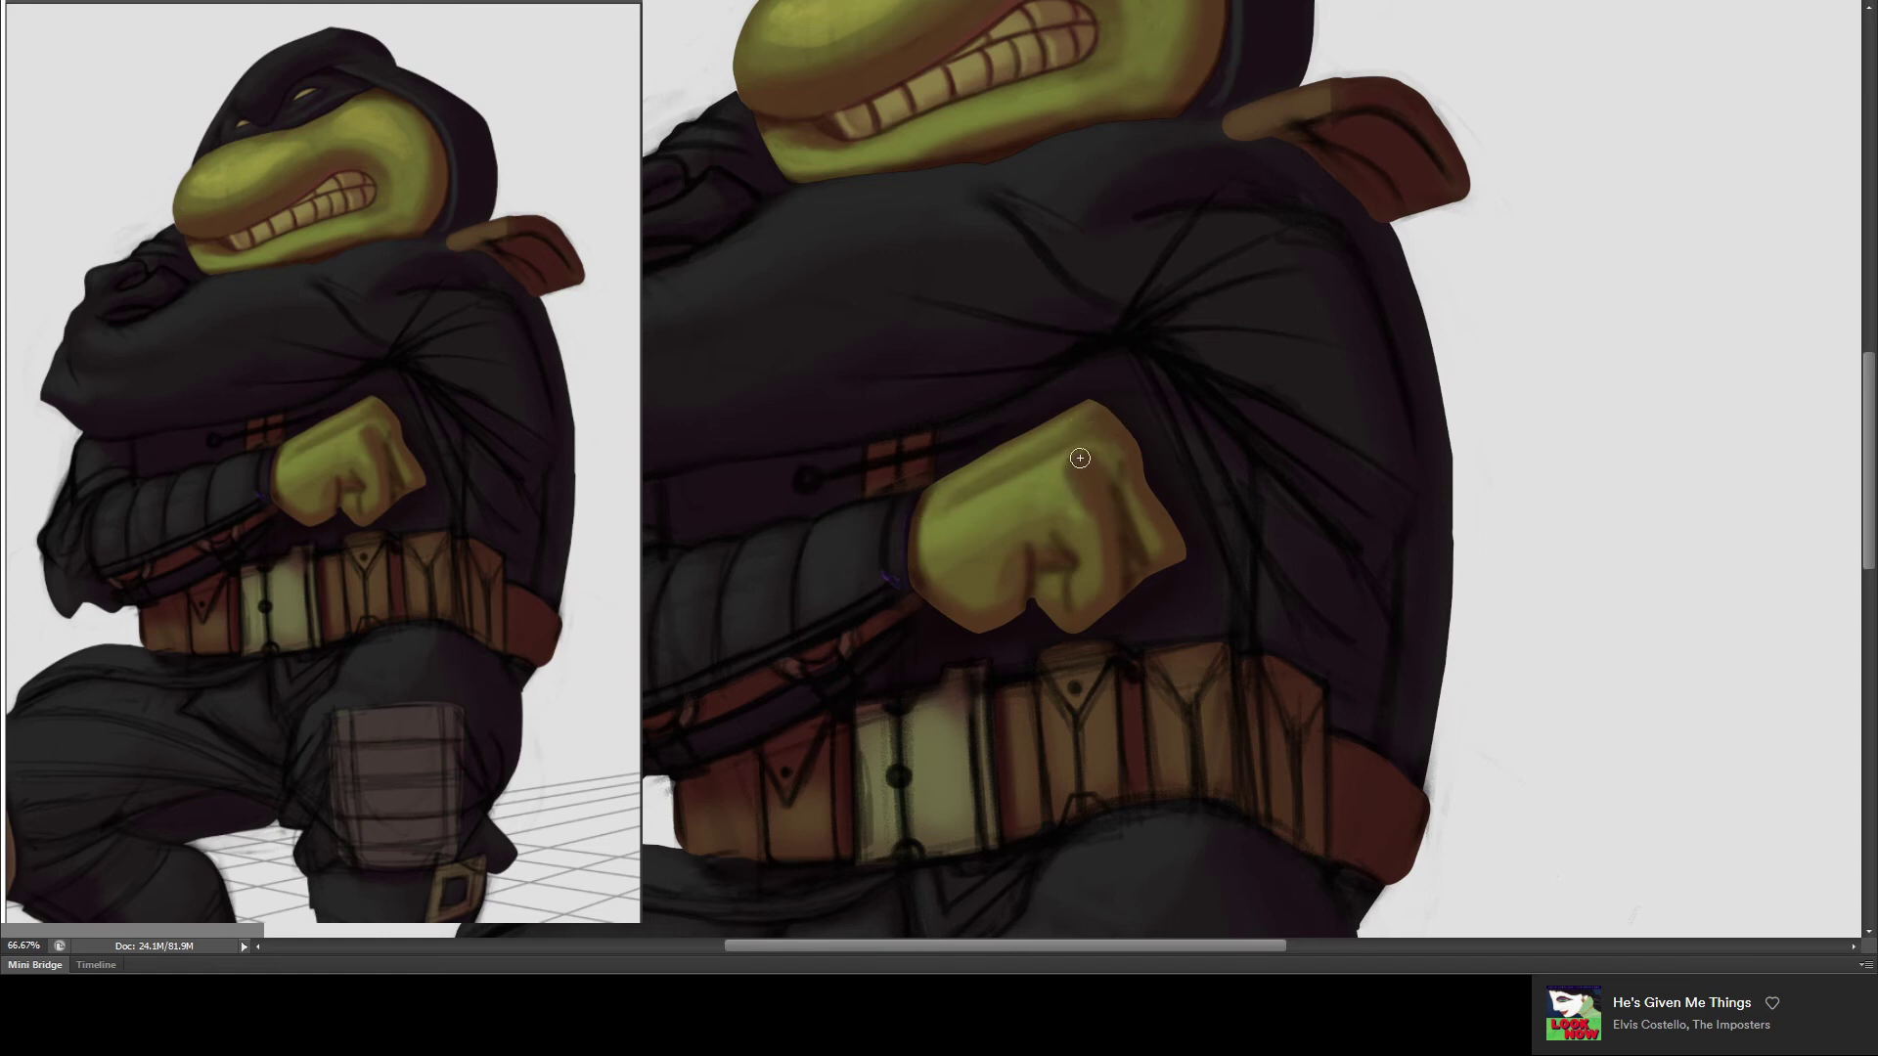
drag(1098, 494, 1102, 471)
key(ctrl+0)
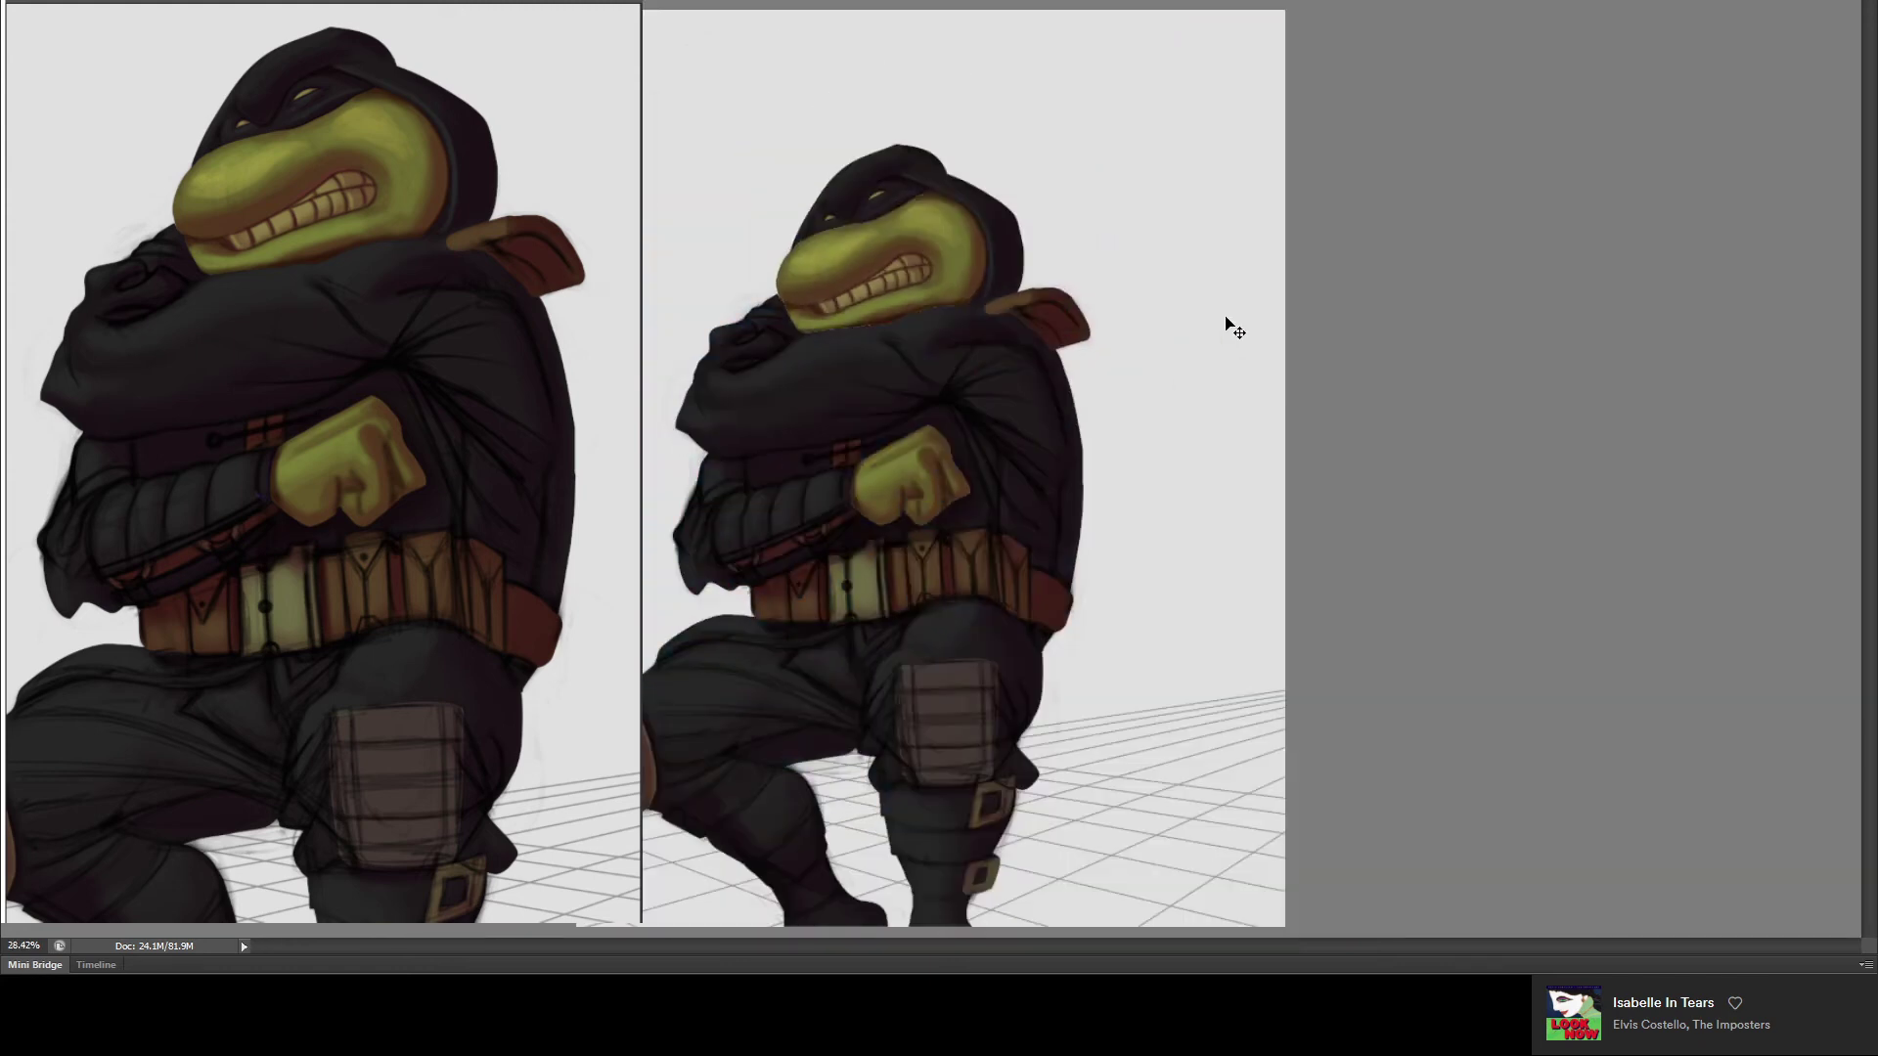
key(ctrl+minus)
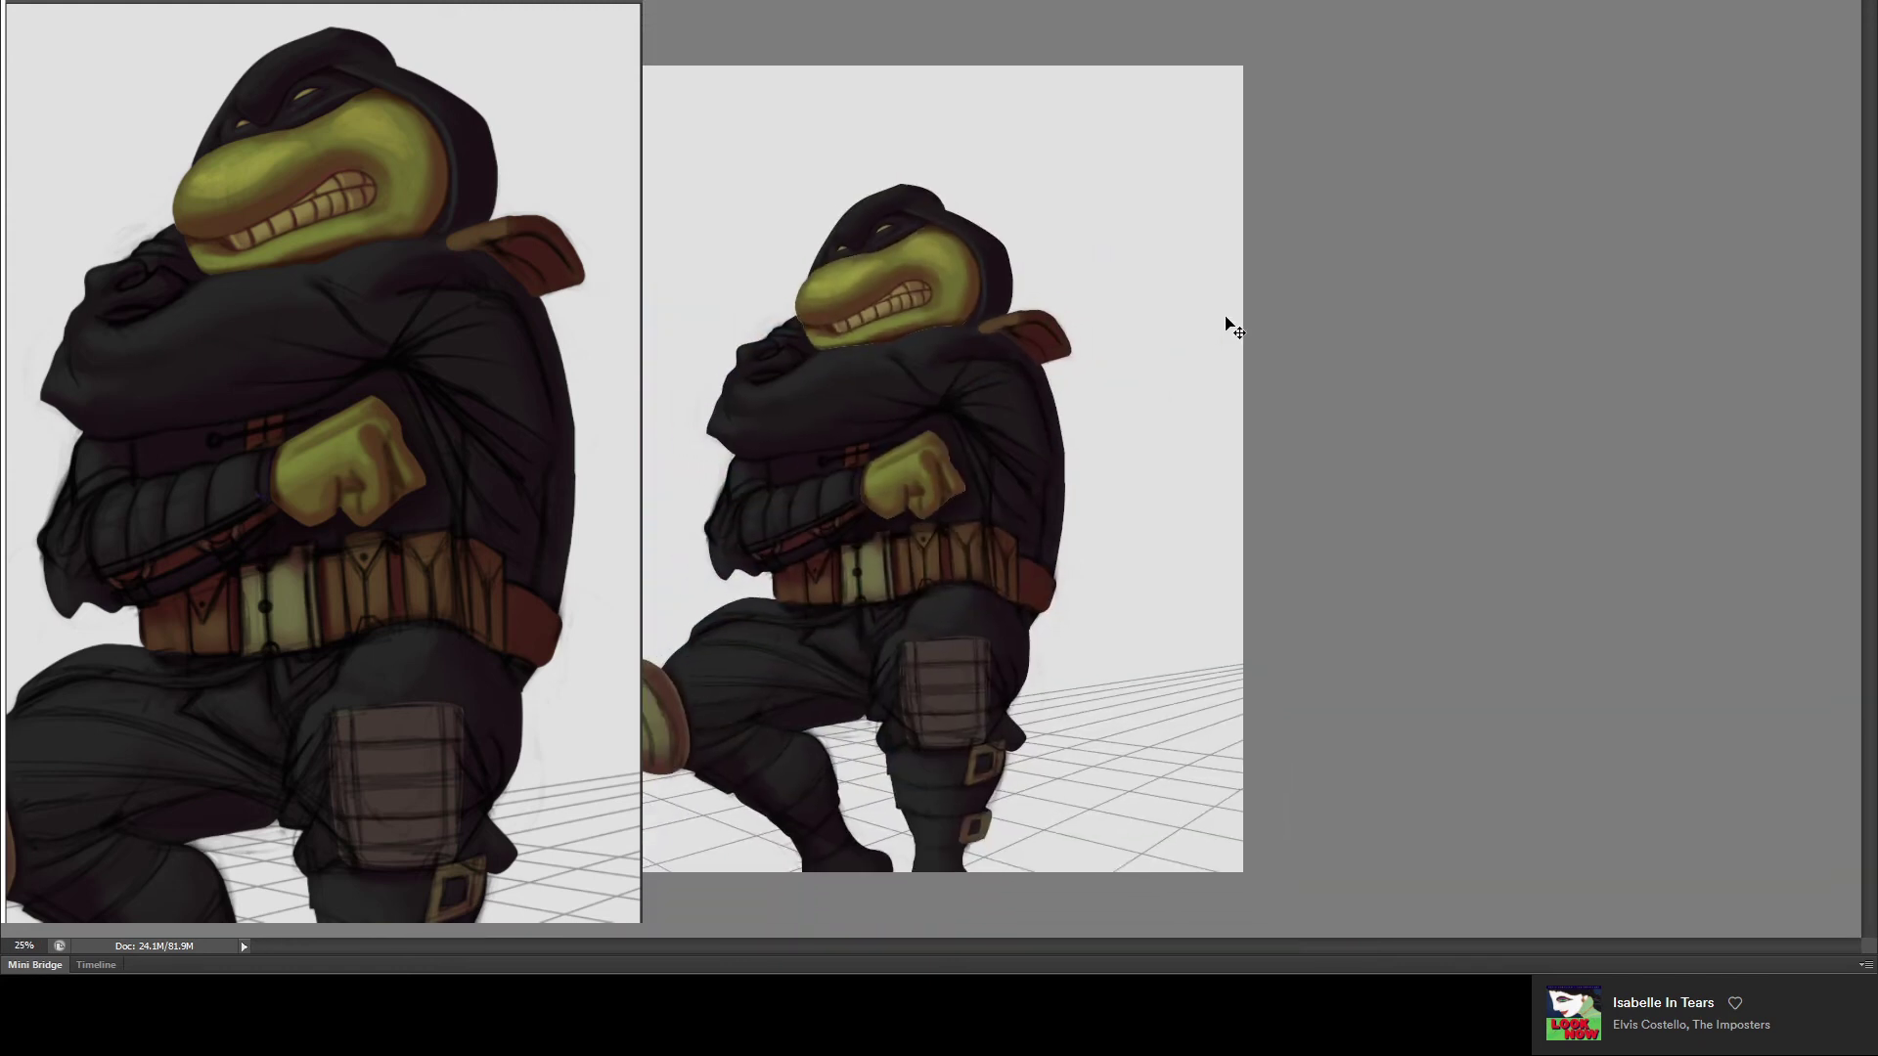
key(ctrl+minus)
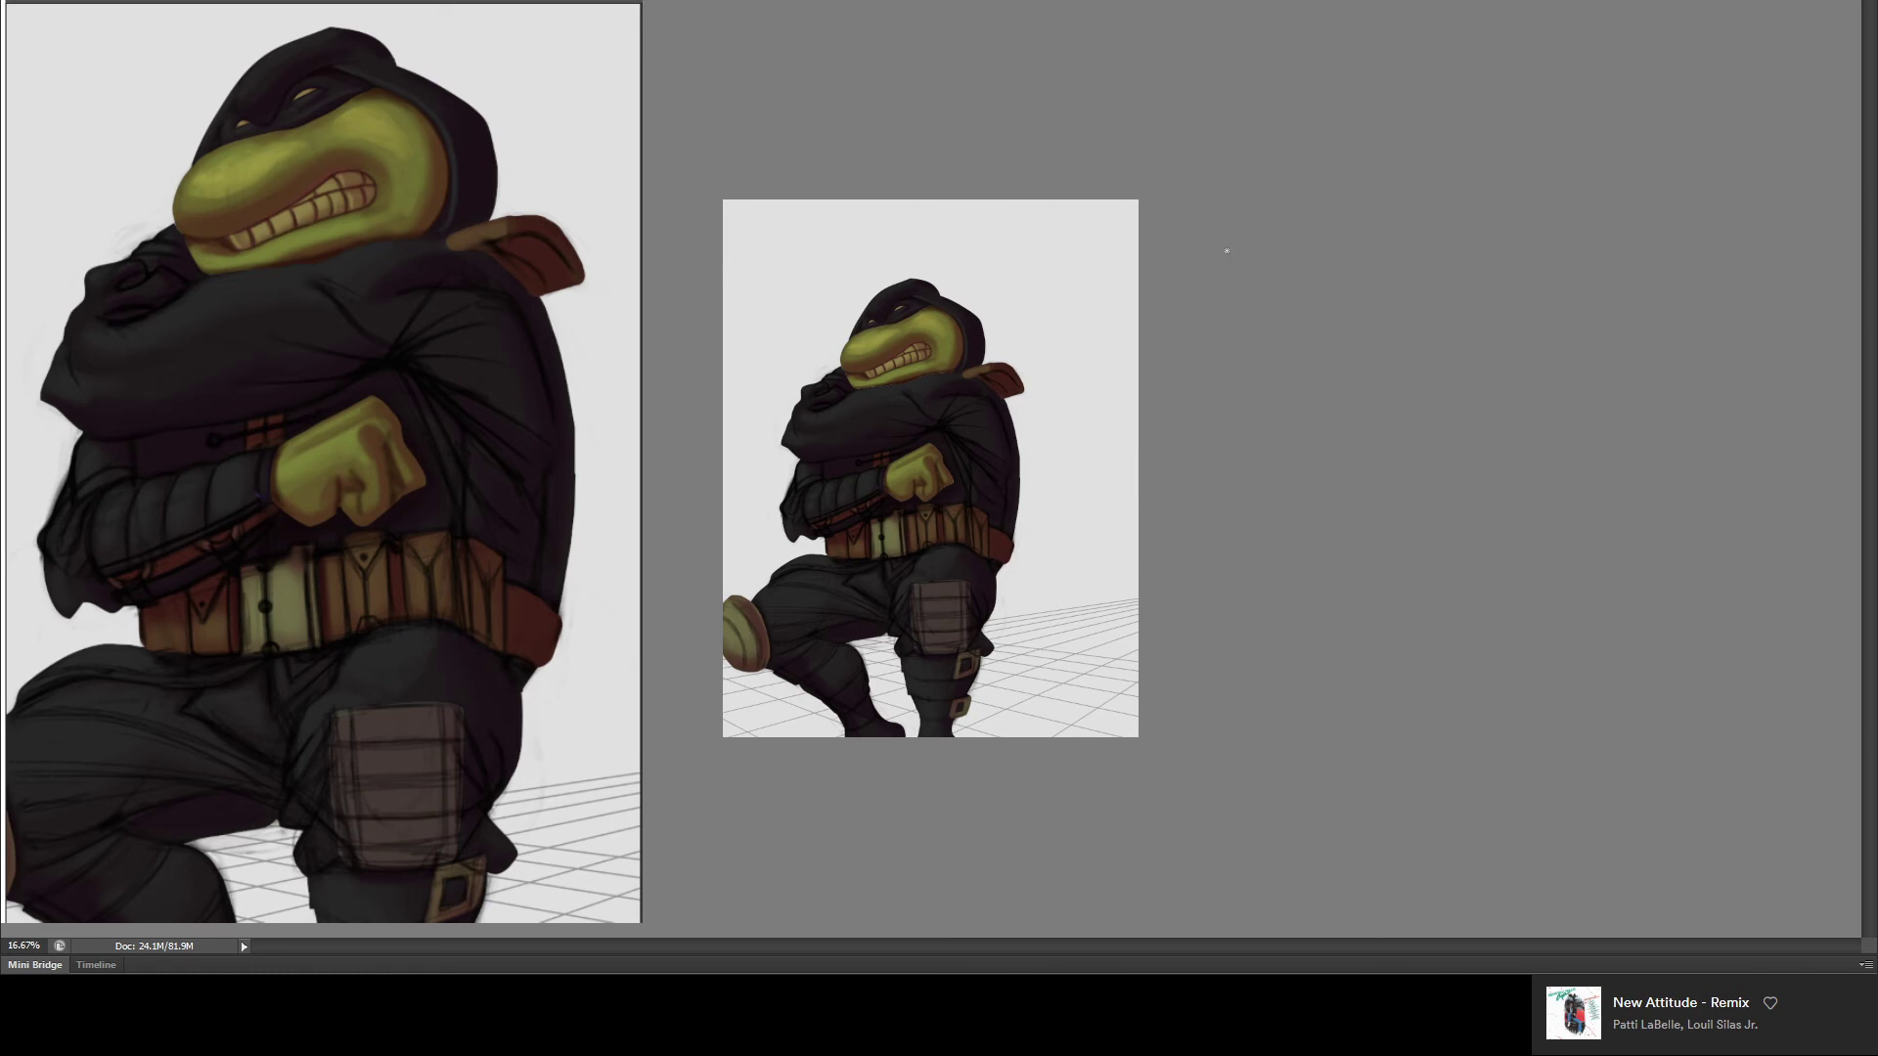
key(ctrl+plus)
key(ctrl+plus)
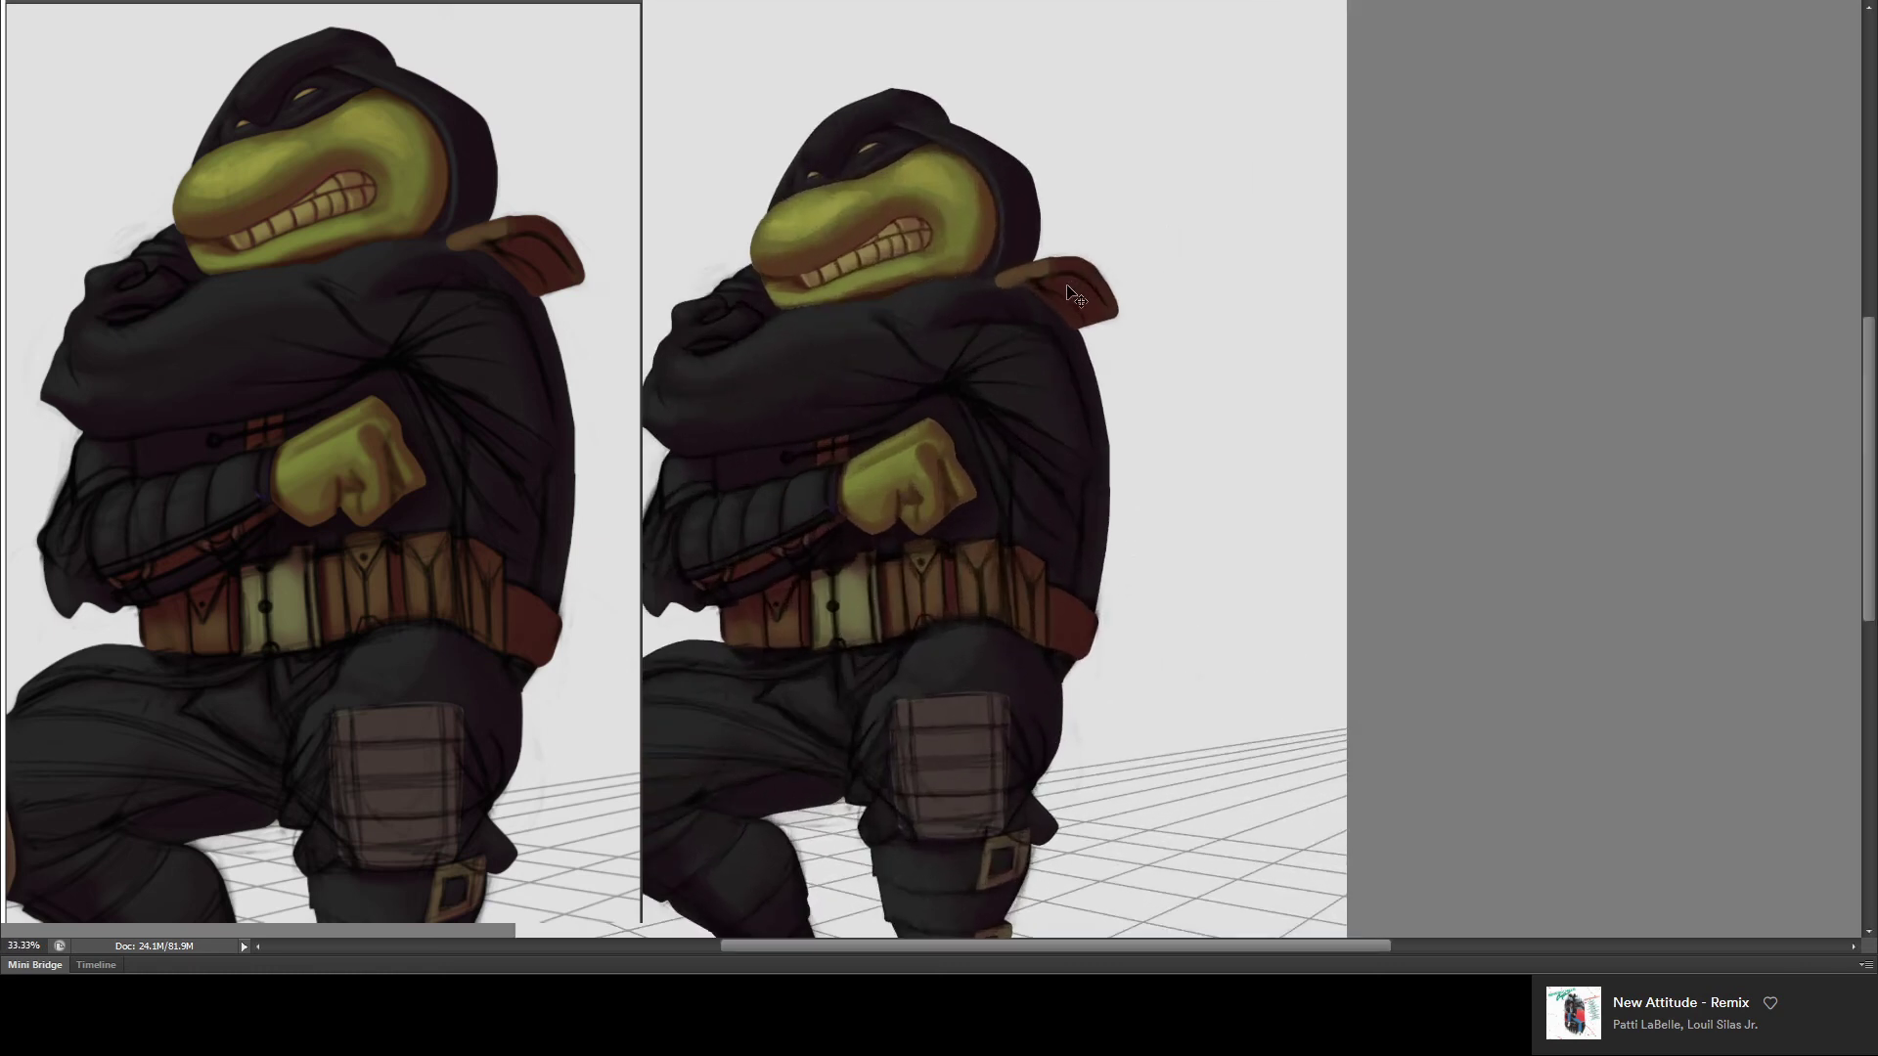
key(ctrl+plus)
key(ctrl+plus)
key(ctrl+plus)
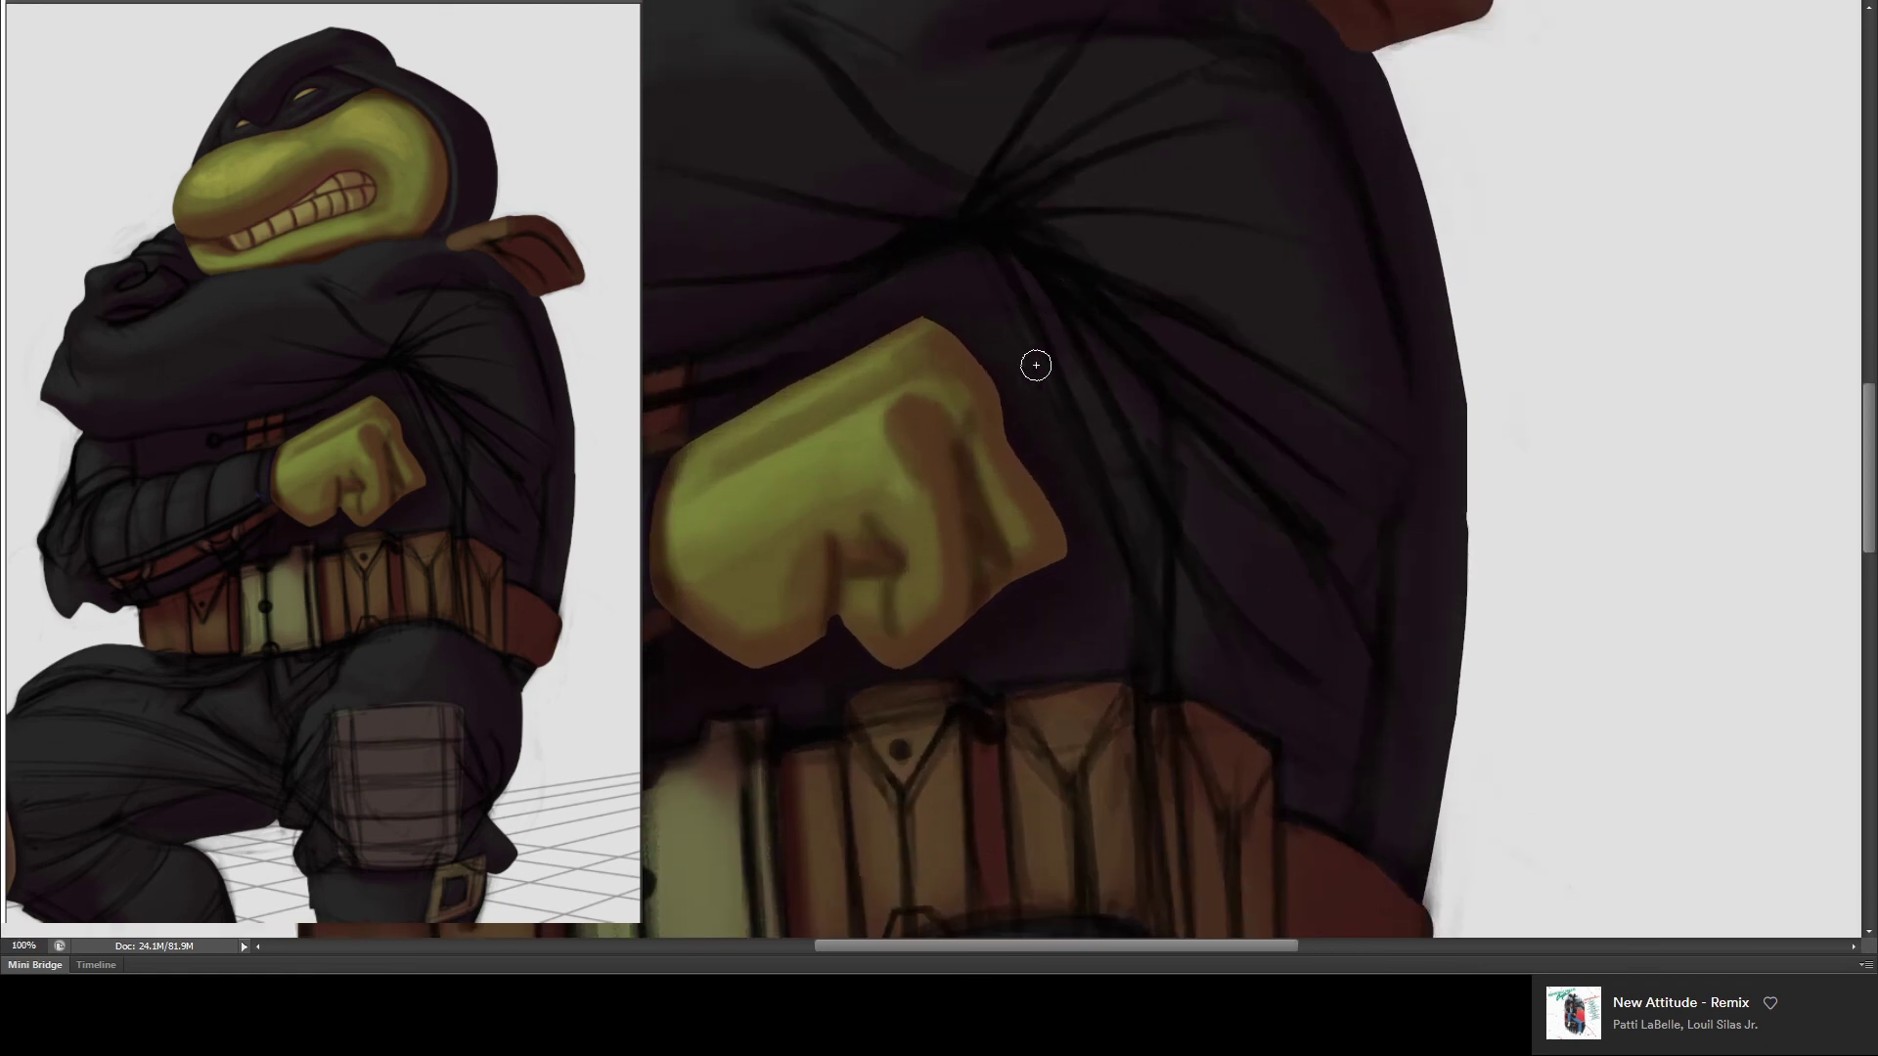
- Deepen the shadows under and on top of the knuckles, and edge the wrist cuff in purple
drag(1036, 398, 1132, 323)
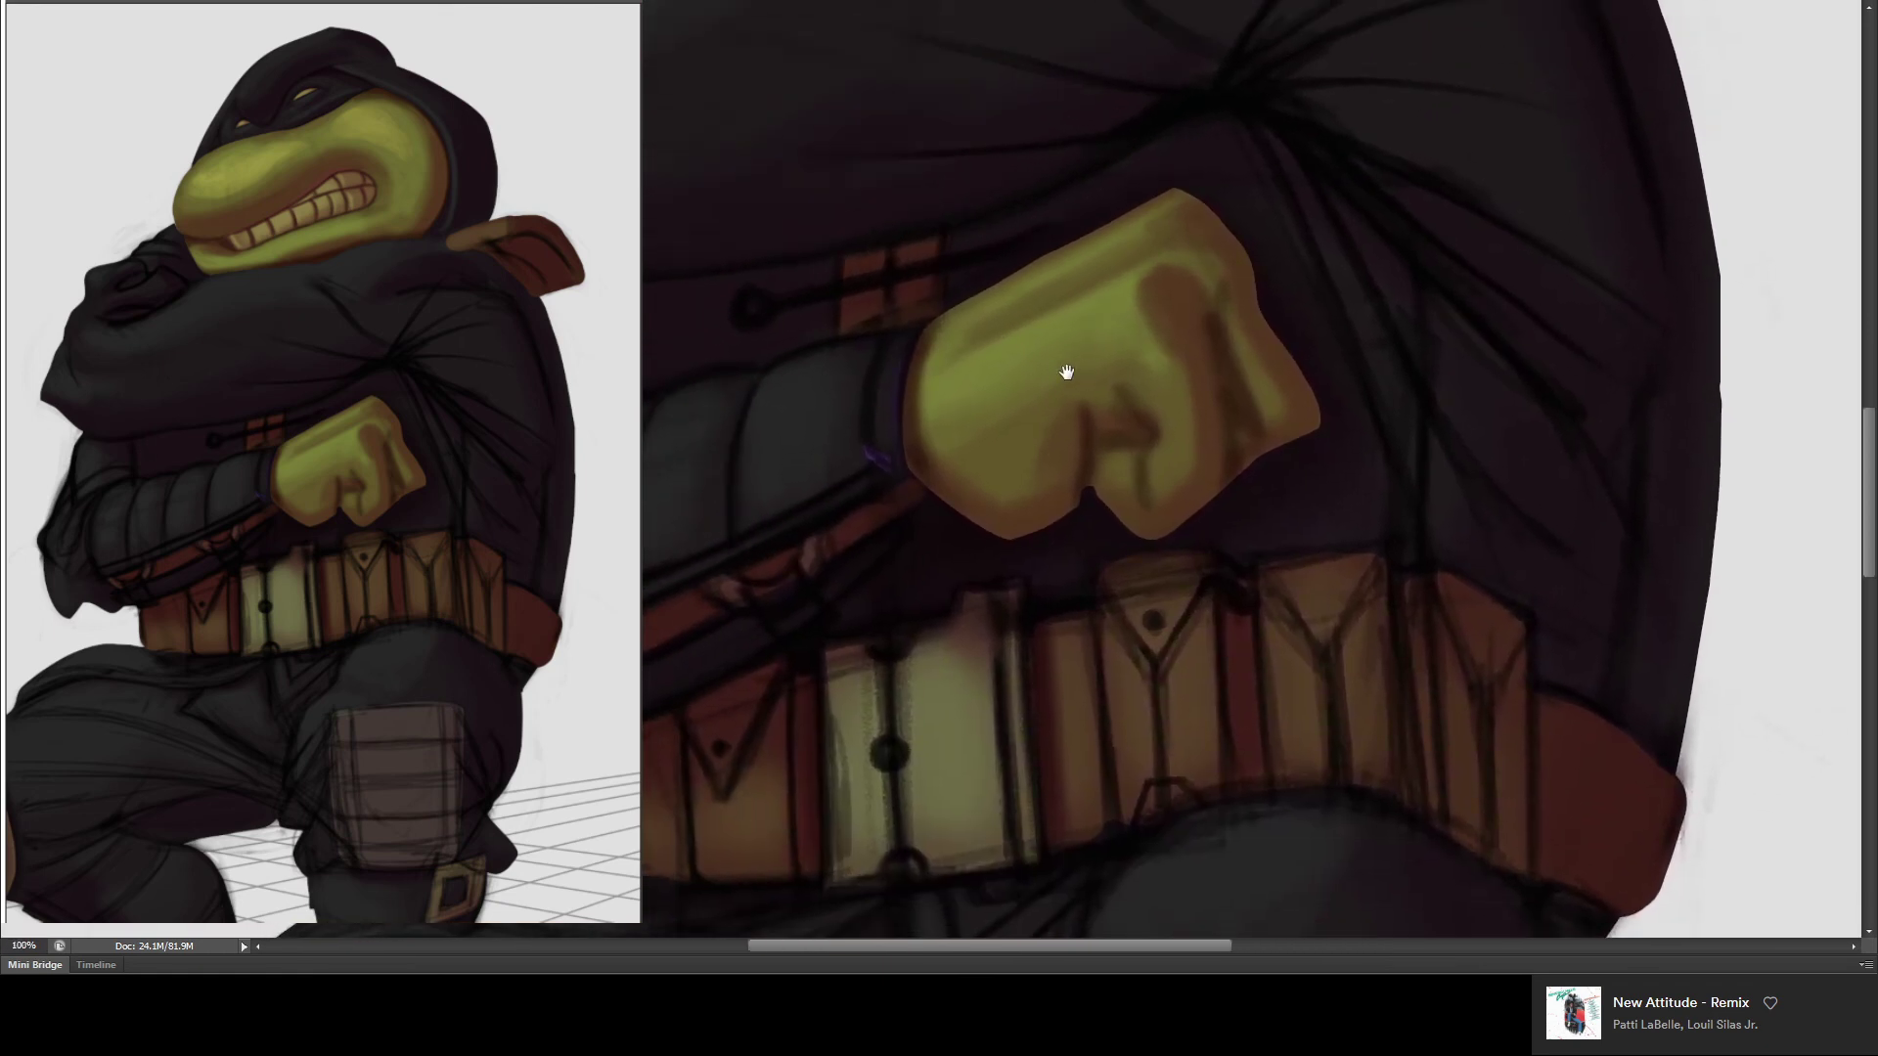
drag(1243, 422, 1304, 432)
drag(1180, 261, 1169, 283)
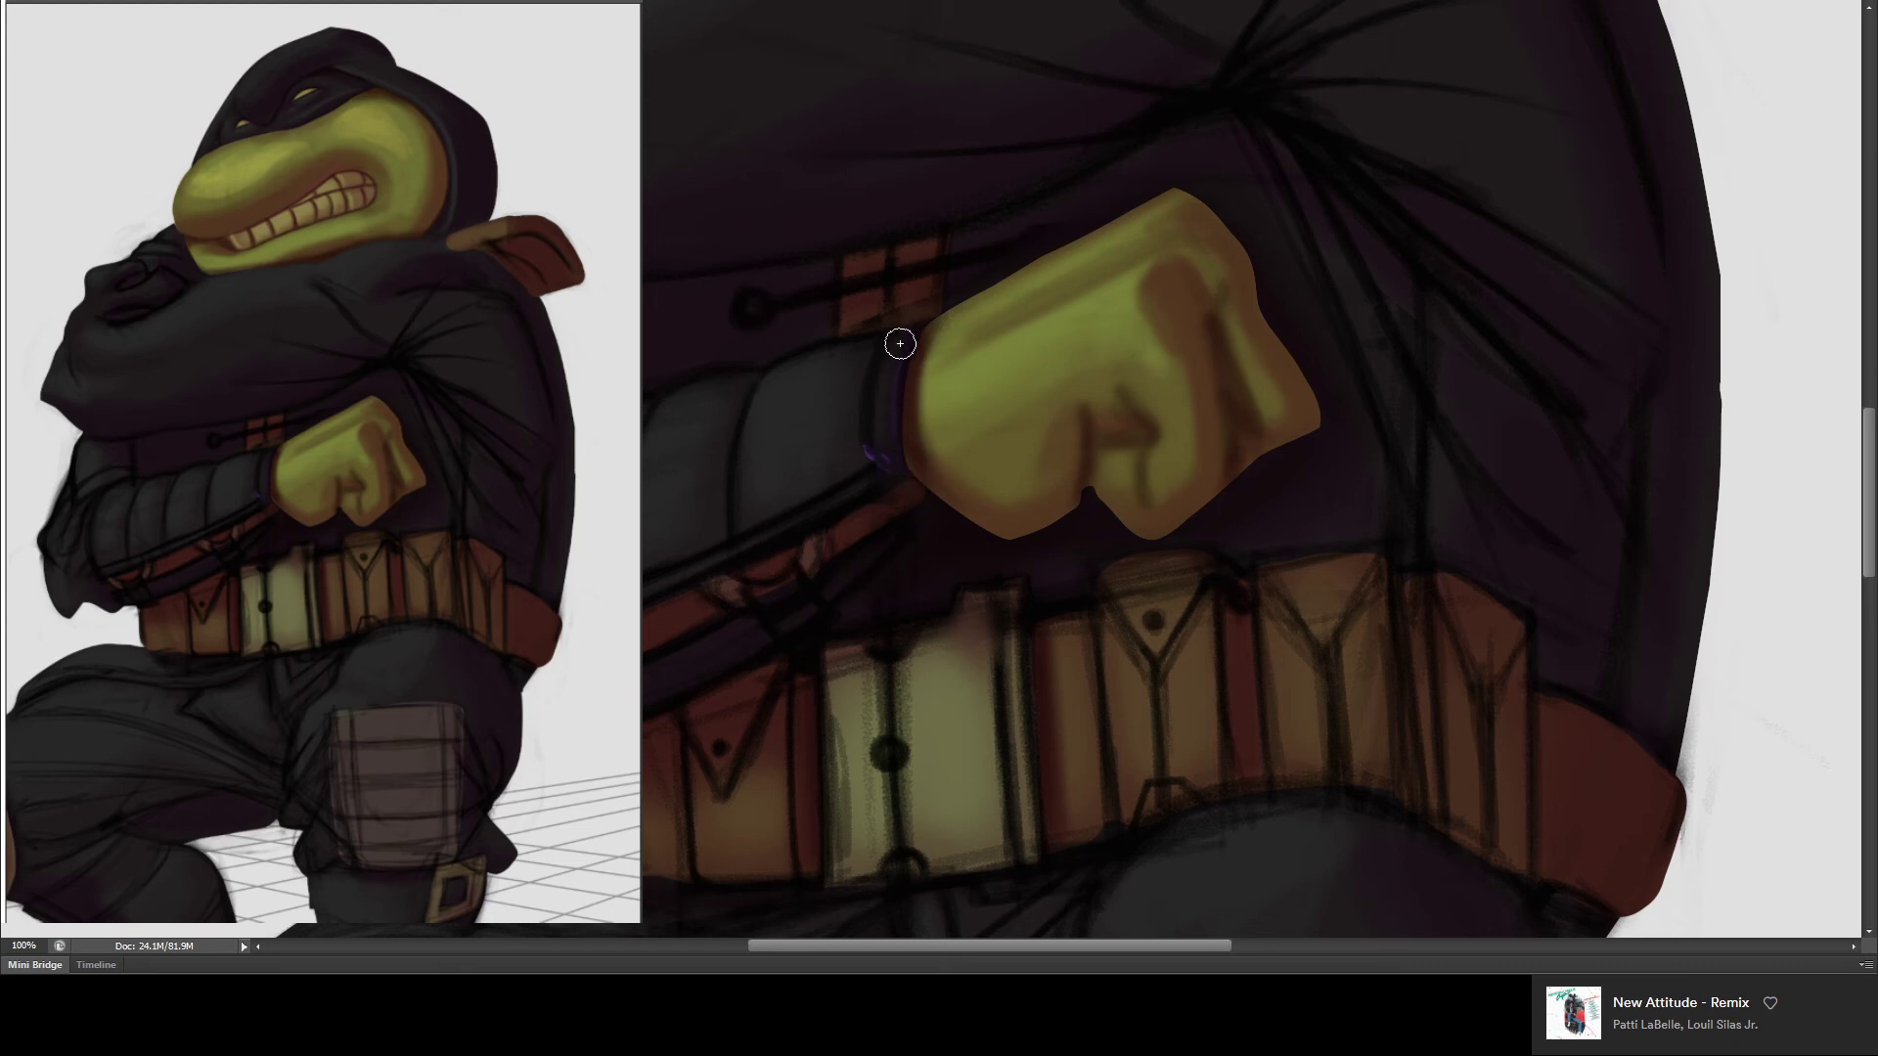
drag(859, 356, 867, 440)
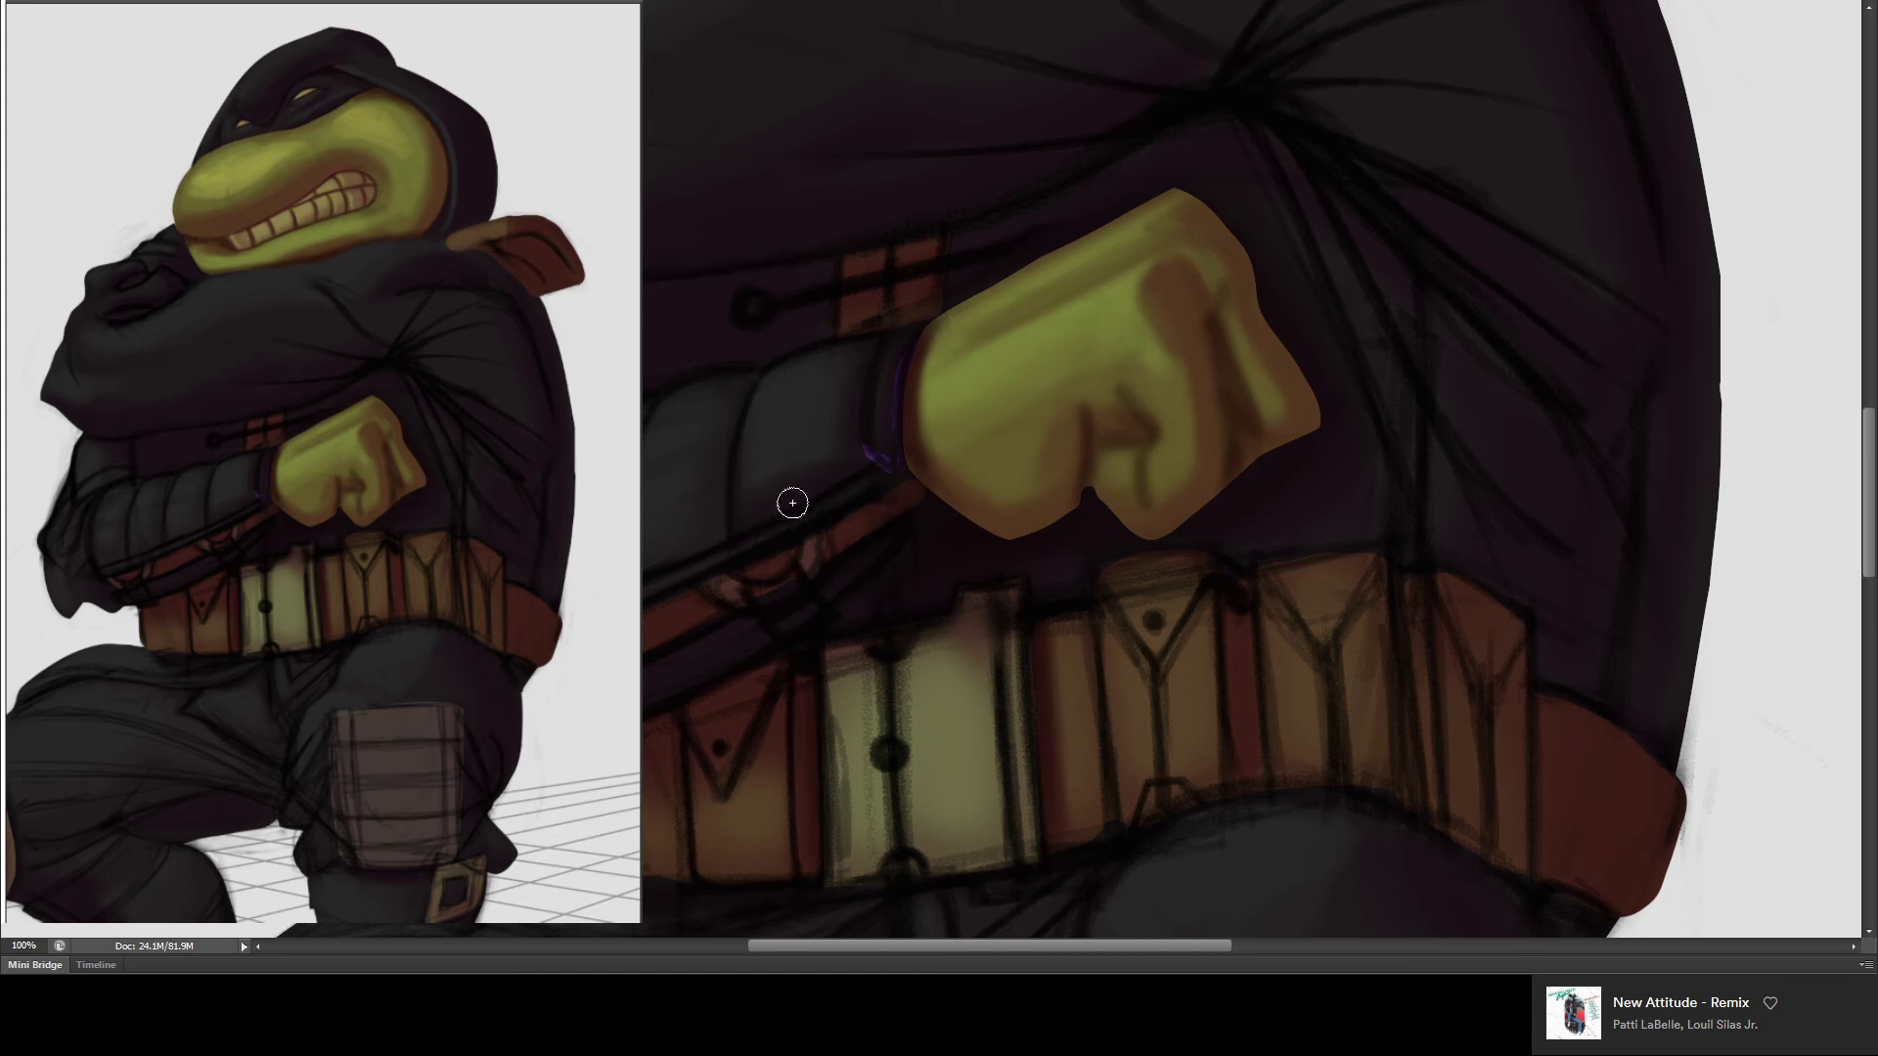
mouse_move(661, 523)
mouse_down()
mouse_move(1057, 318)
mouse_move(930, 561)
mouse_up()
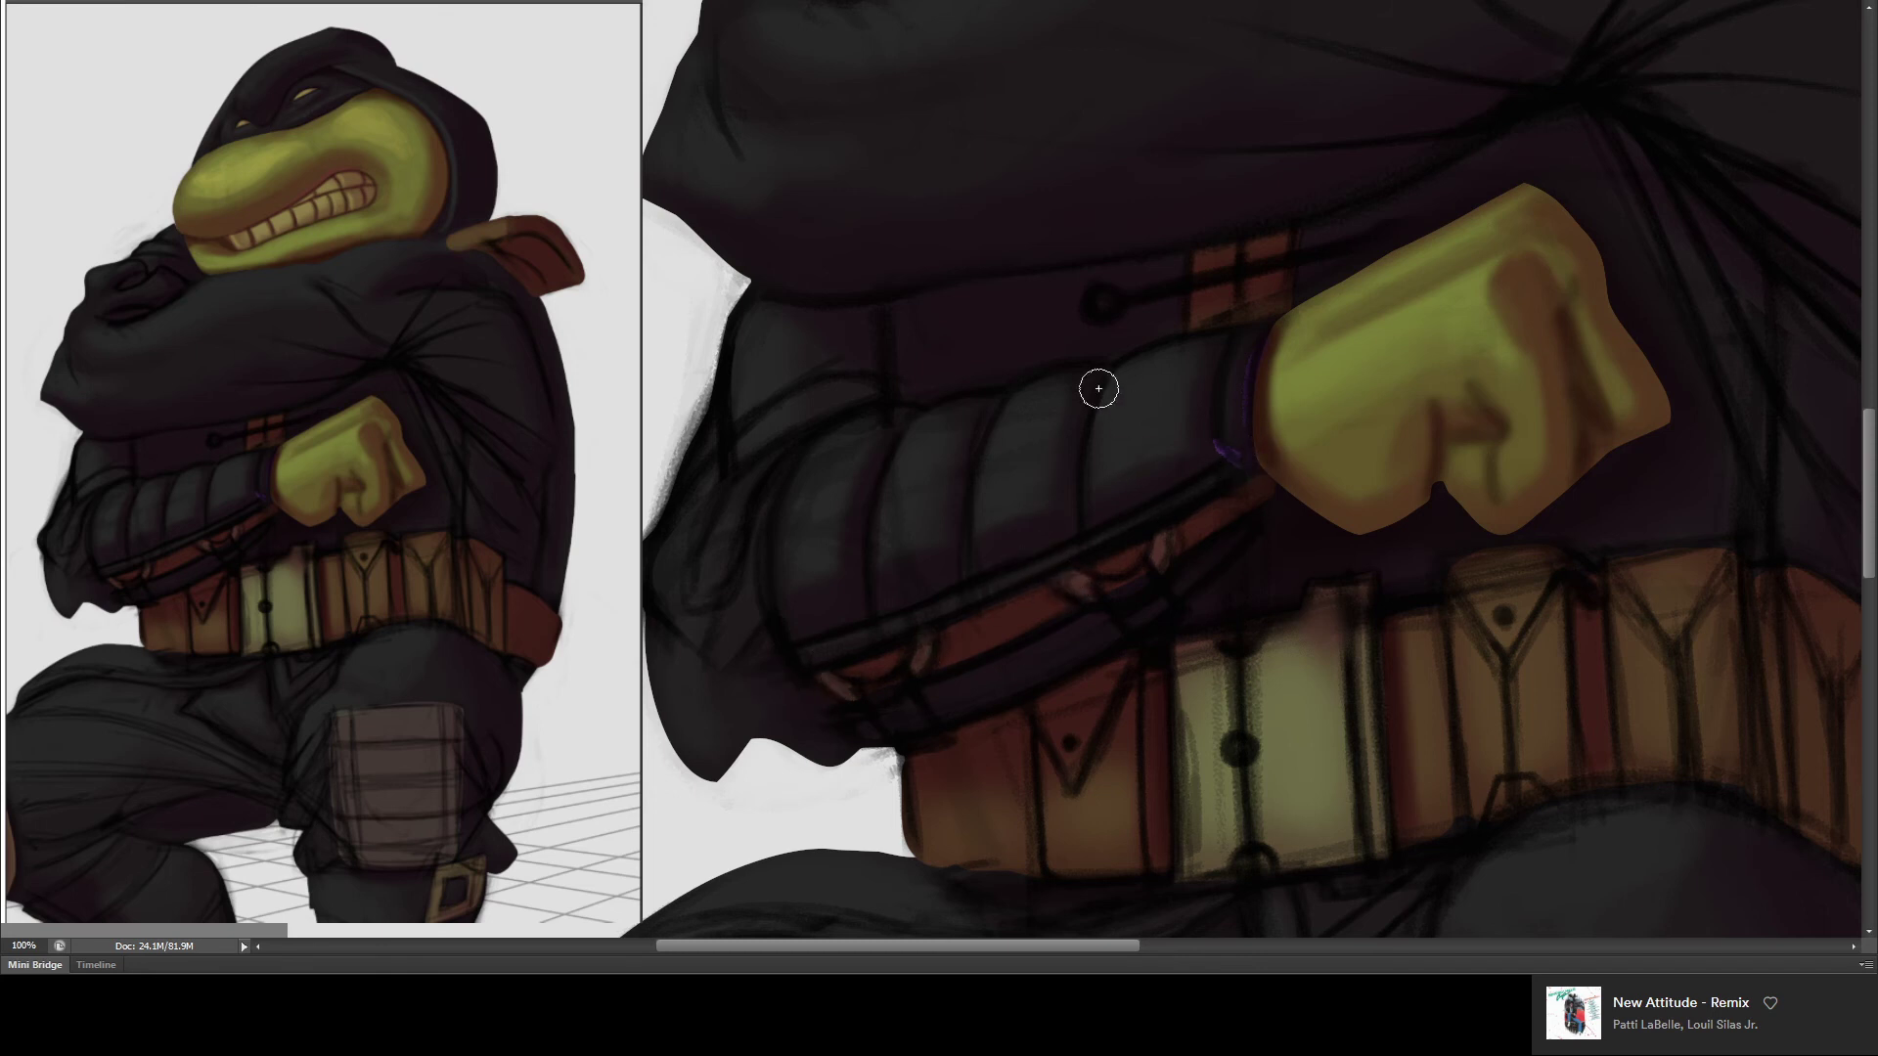
- Darken the sleeve's left edge and paint over the white notch at its lower edge
drag(696, 494, 749, 562)
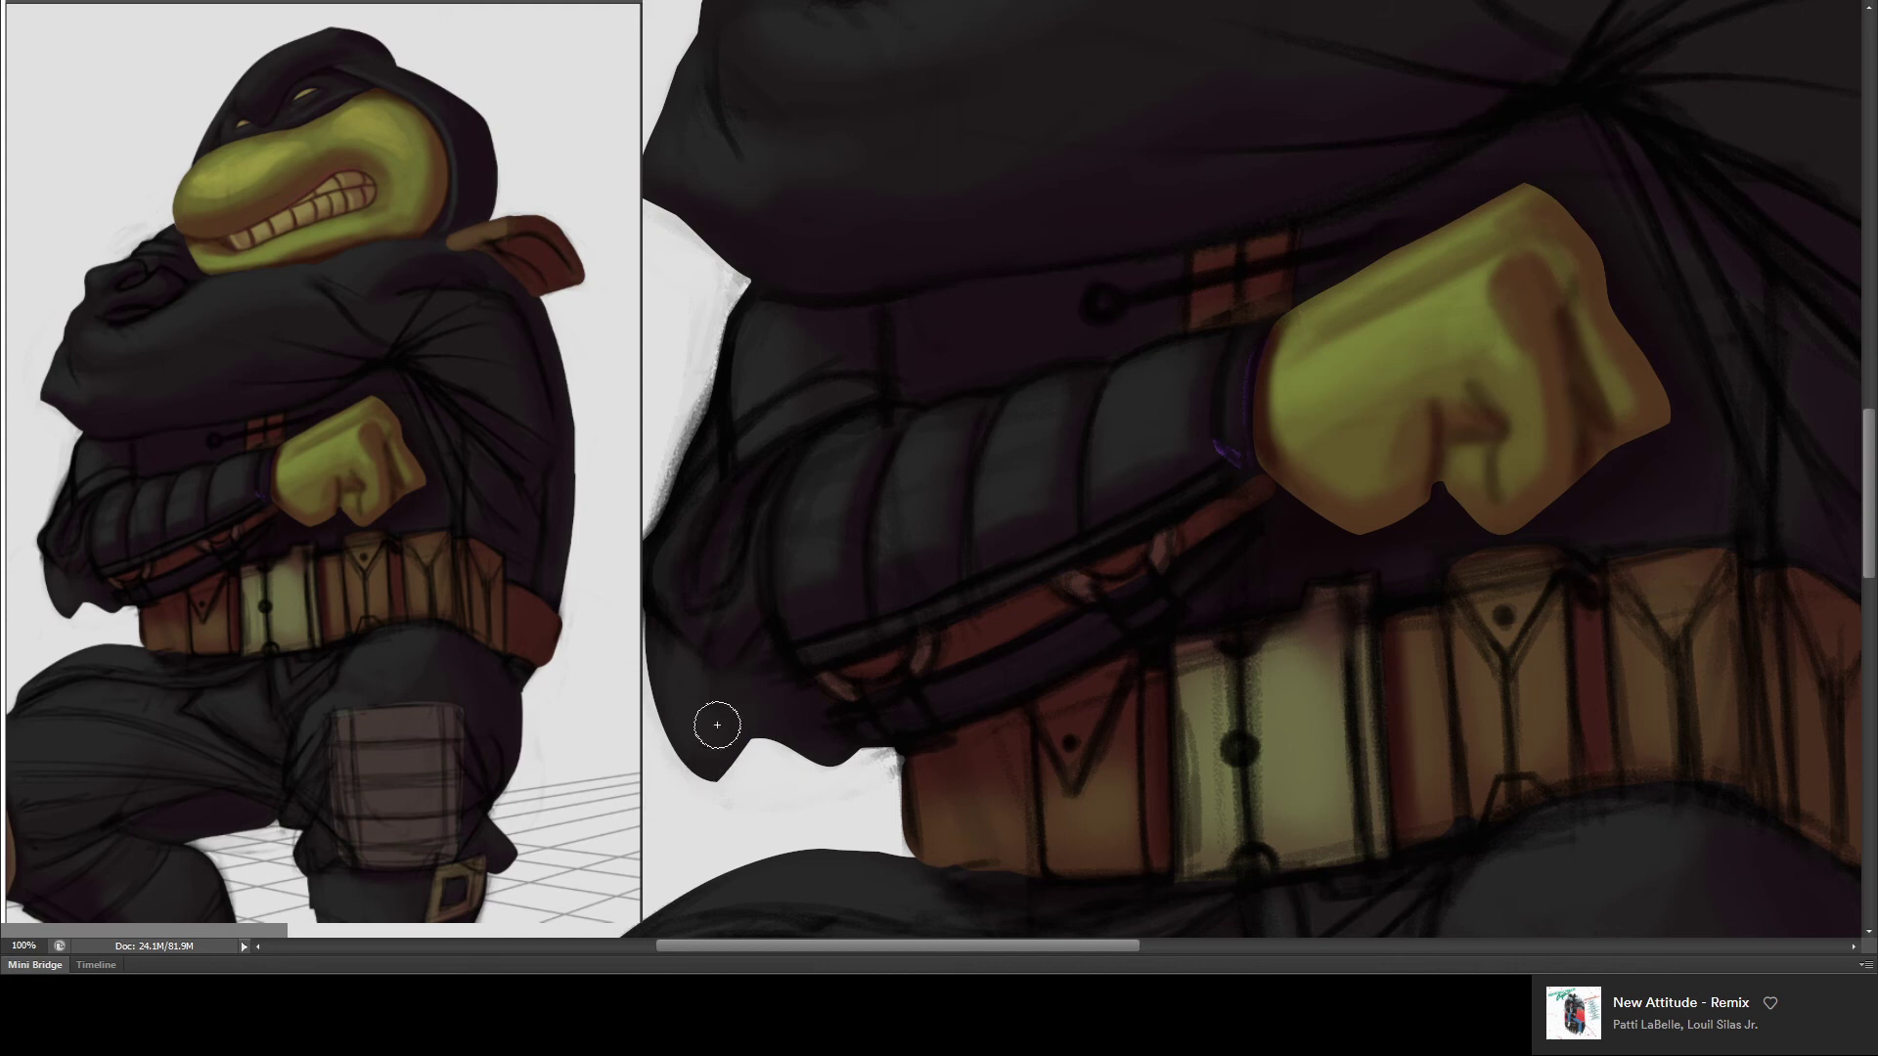
drag(709, 774, 826, 741)
key(ctrl+minus)
key(ctrl+minus)
key(ctrl+minus)
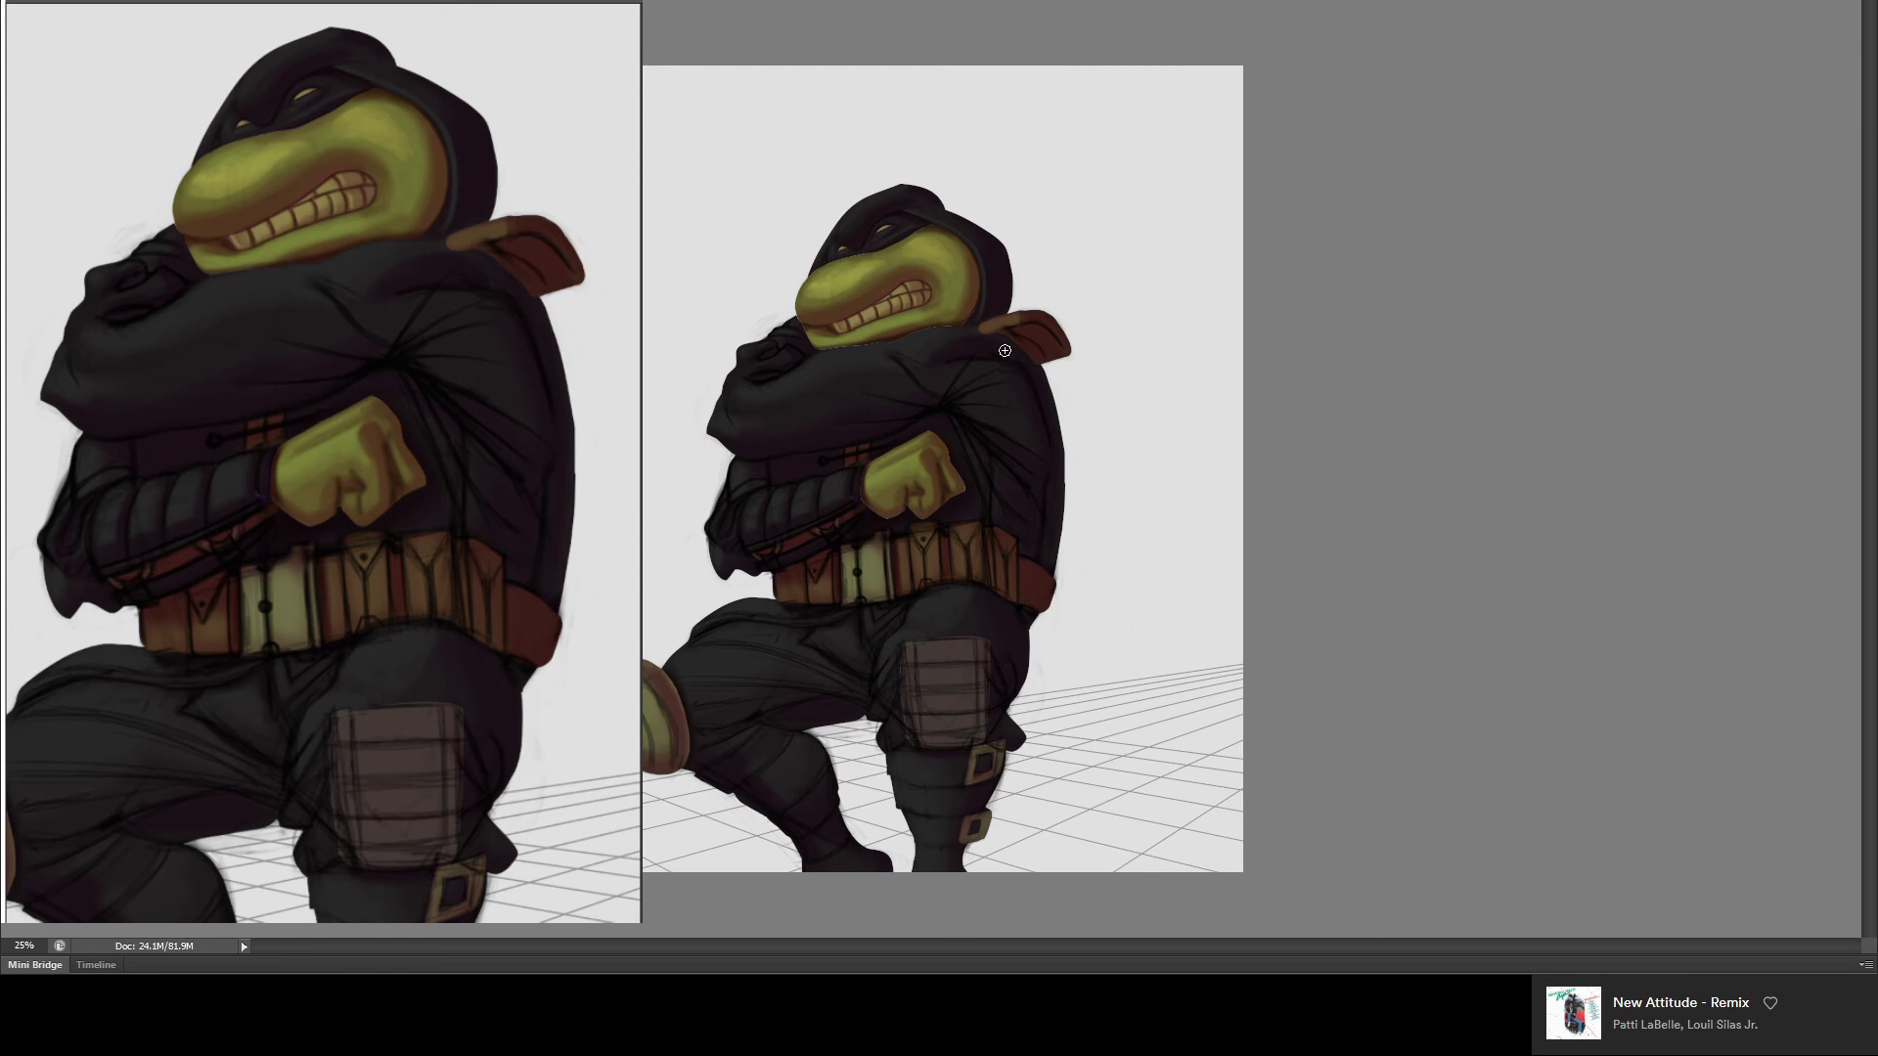
- Zoom in to 100% and centre the view on the cloak's chest above the fist
scroll(1004, 352, up, 1)
scroll(1007, 362, up, 1)
scroll(1124, 293, up, 1)
mouse_move(1056, 315)
mouse_down()
mouse_move(1179, 268)
mouse_move(996, 462)
mouse_up()
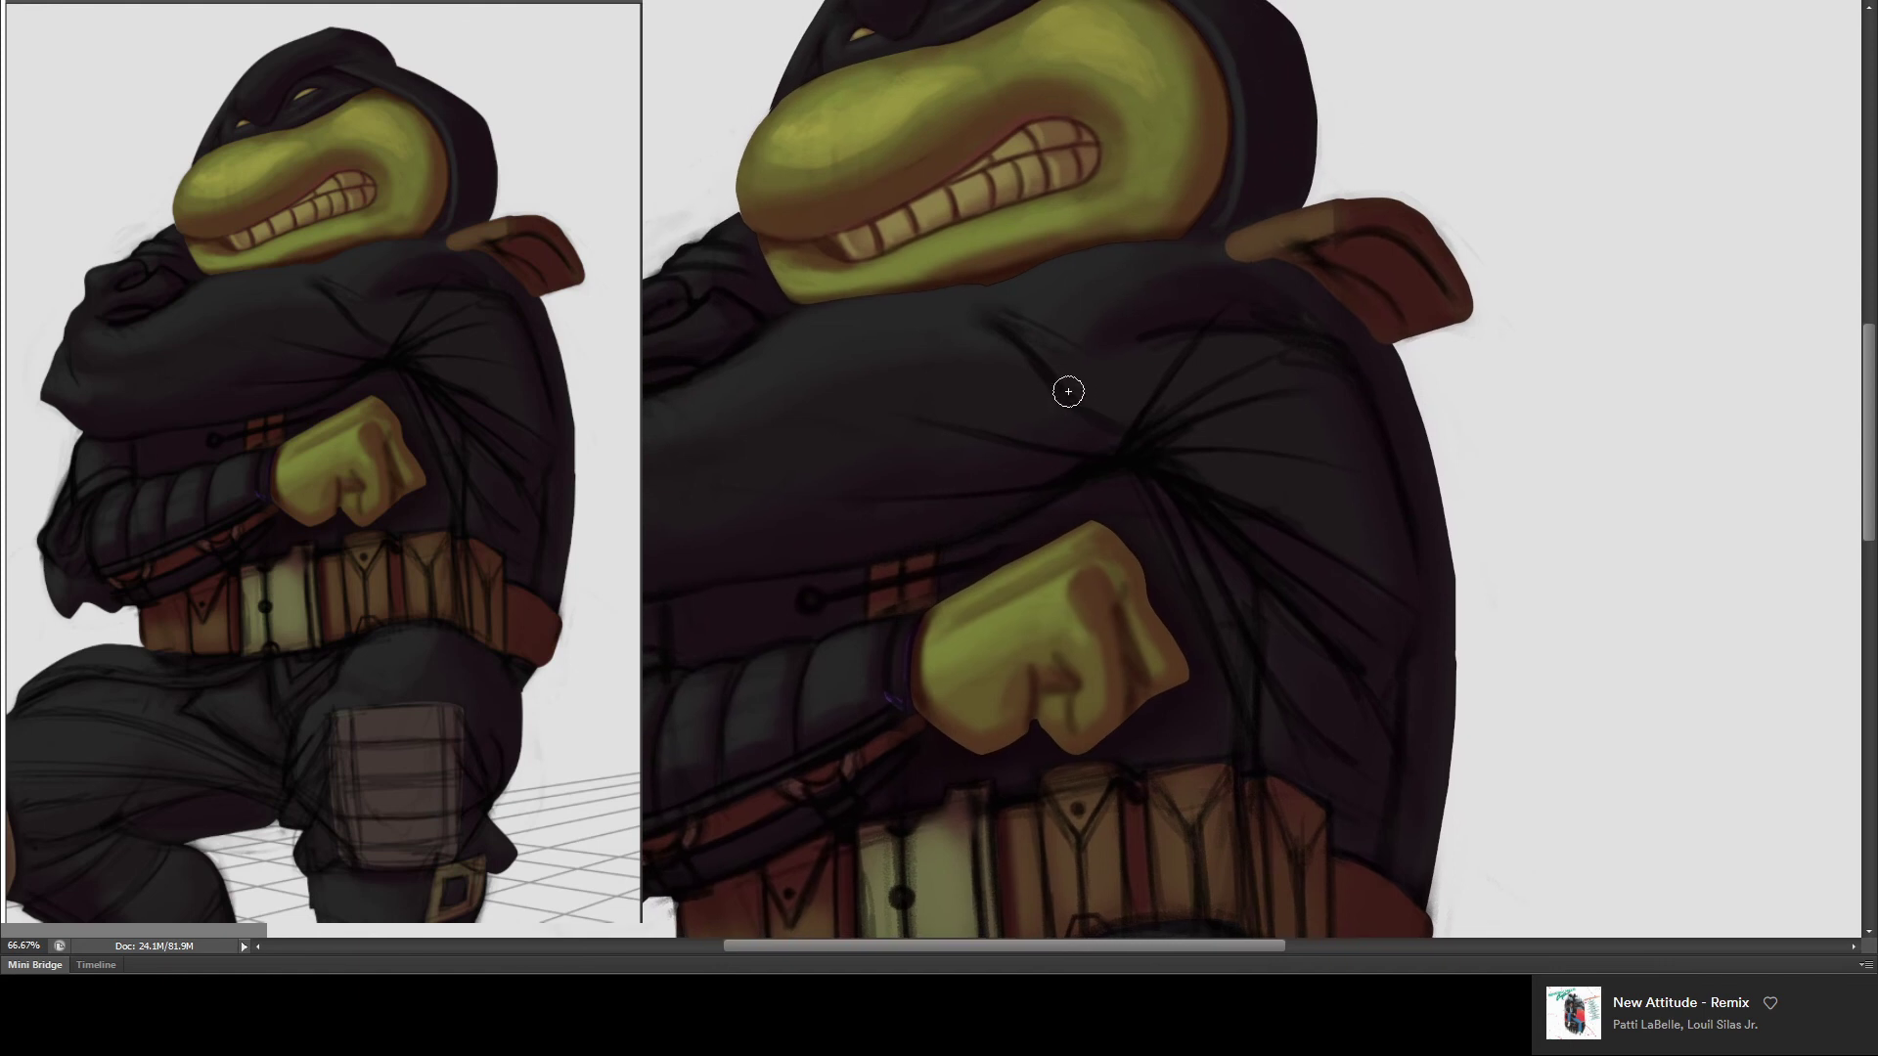
scroll(1085, 383, up, 1)
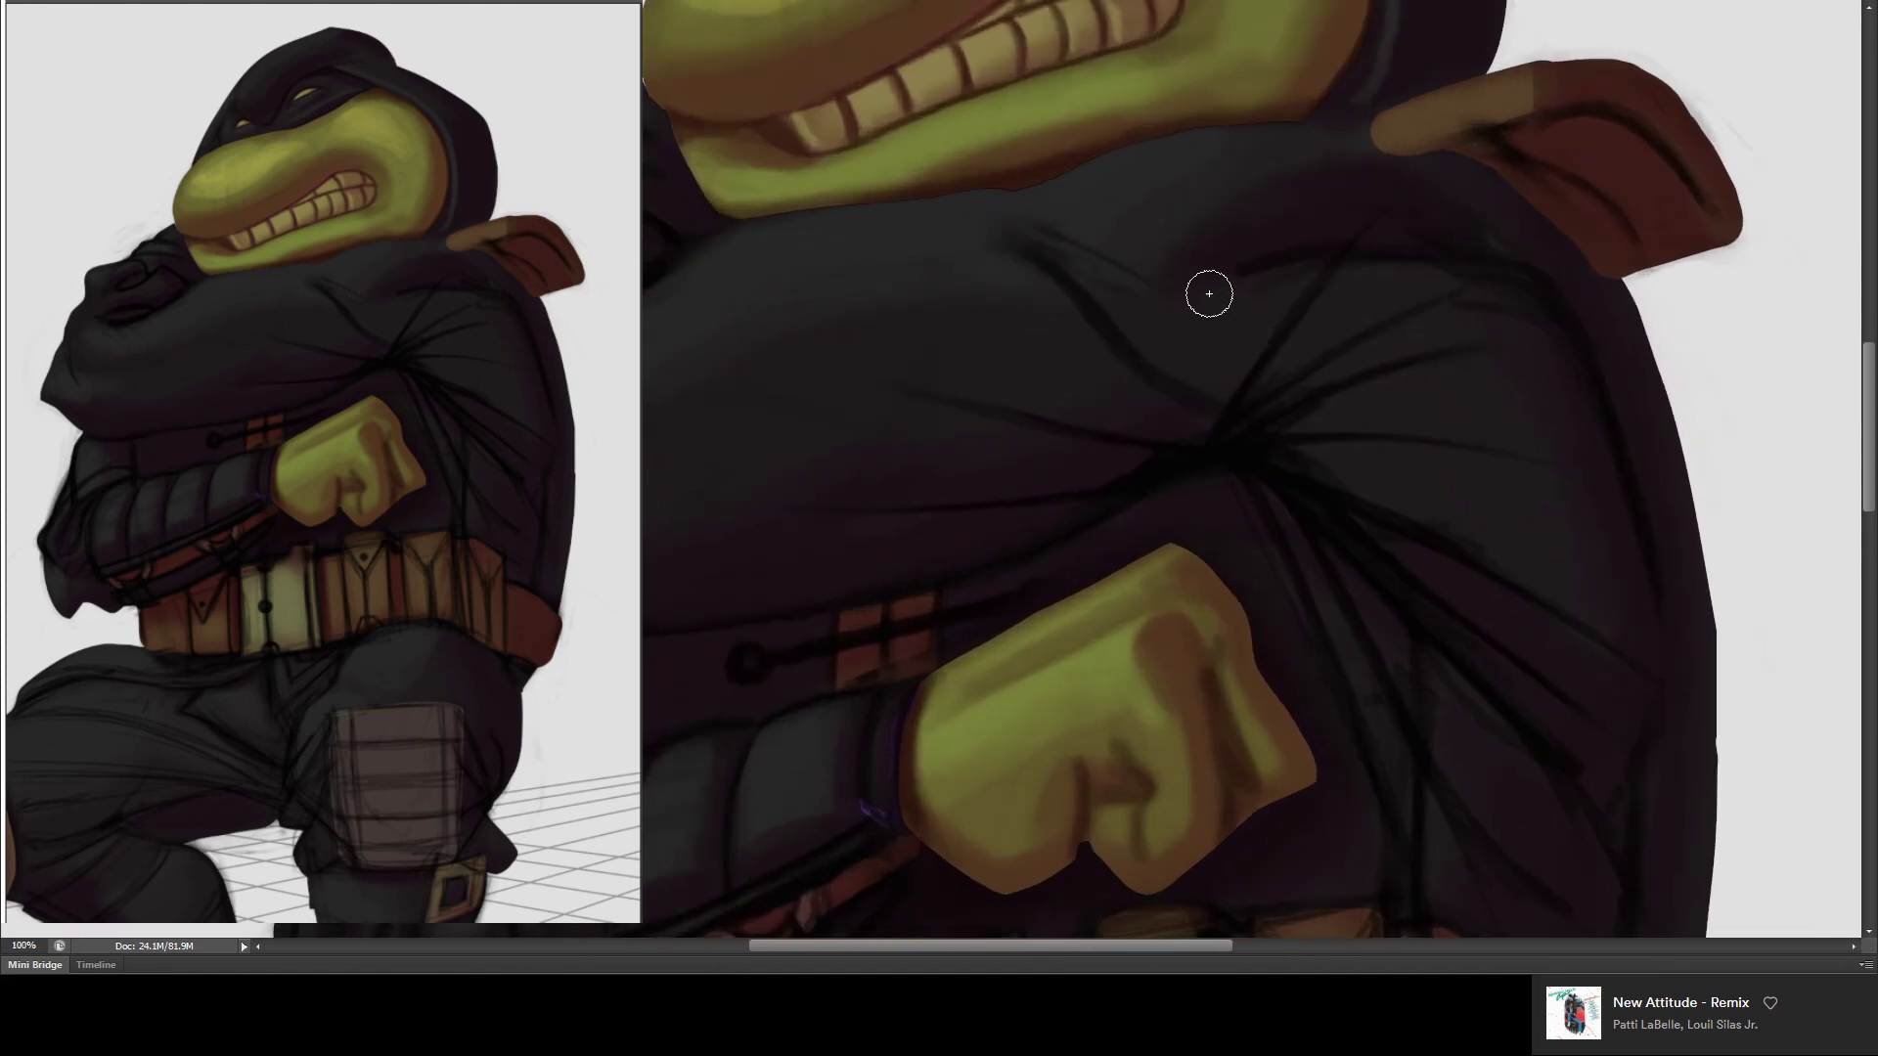
- Shade the jacket below the shoulder in dark purple, then fill the fold line-art dark blue
drag(1258, 302, 1095, 406)
mouse_move(1144, 290)
mouse_down()
mouse_move(1177, 306)
mouse_move(1145, 249)
mouse_up()
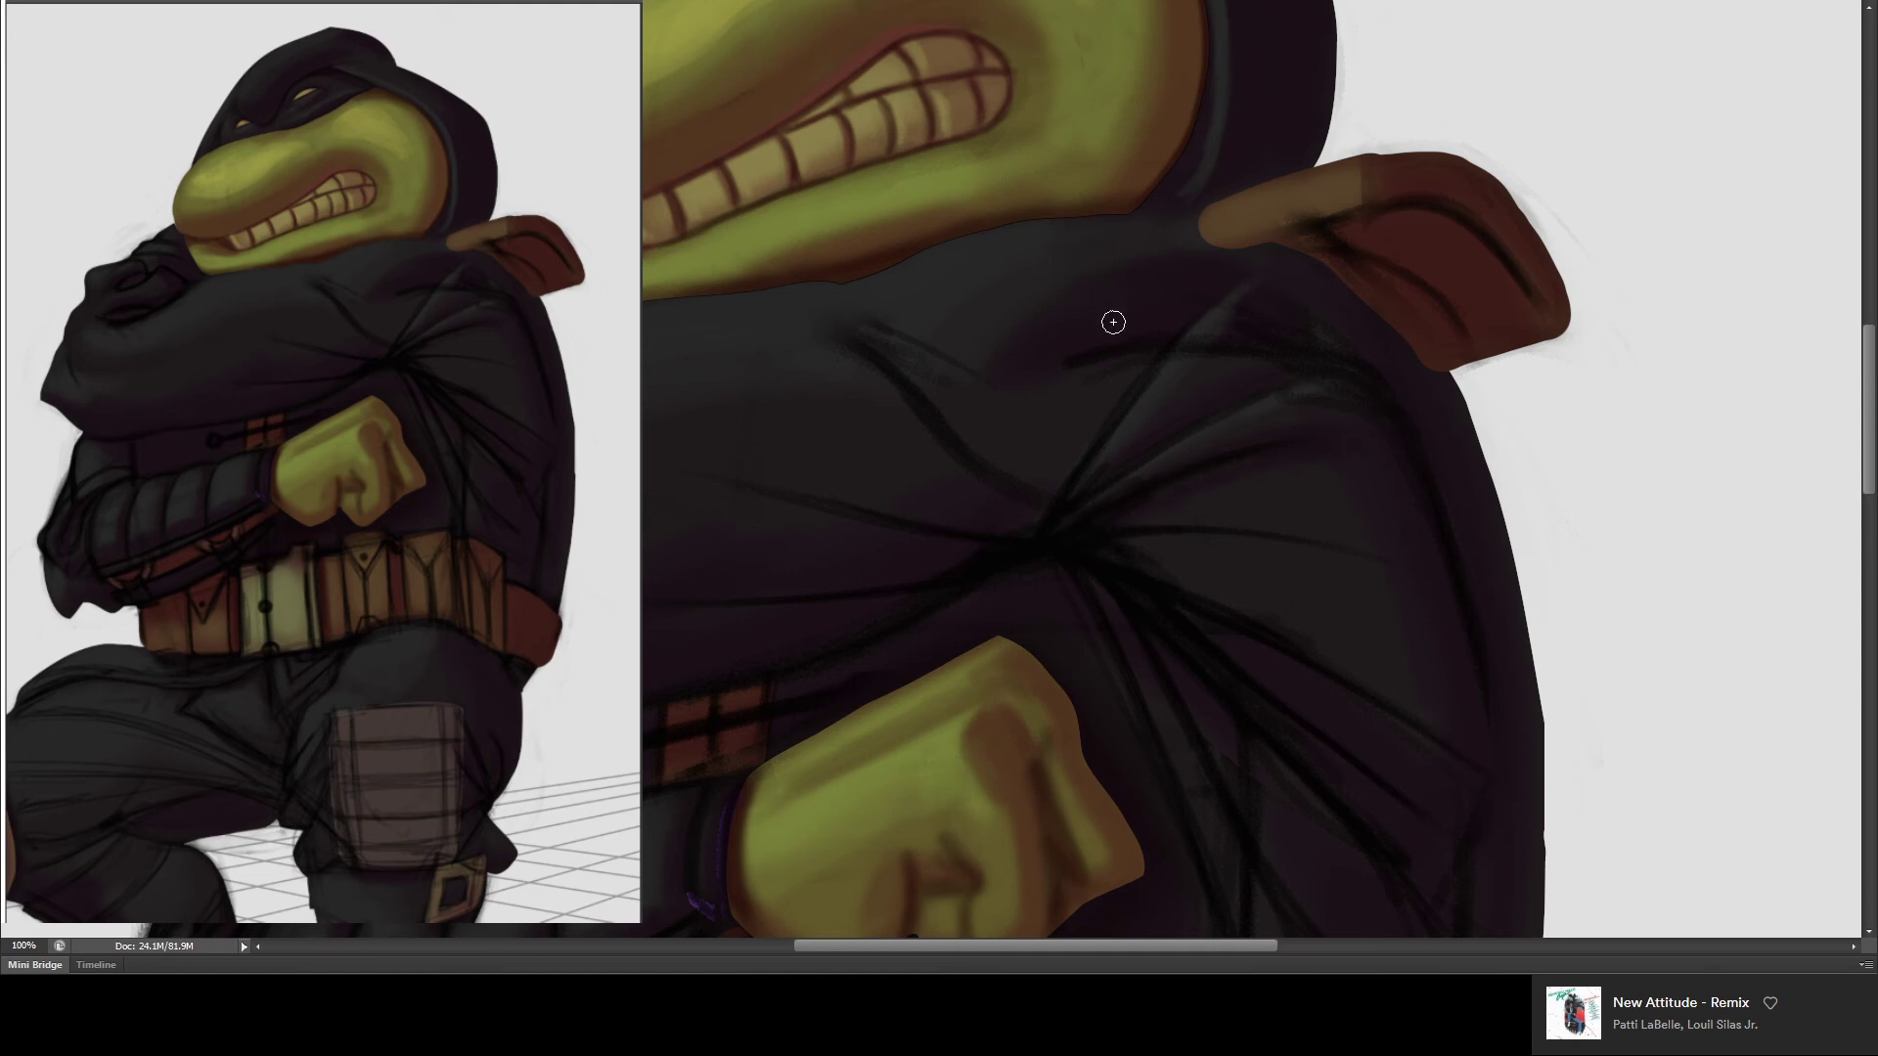
drag(1113, 511, 1030, 503)
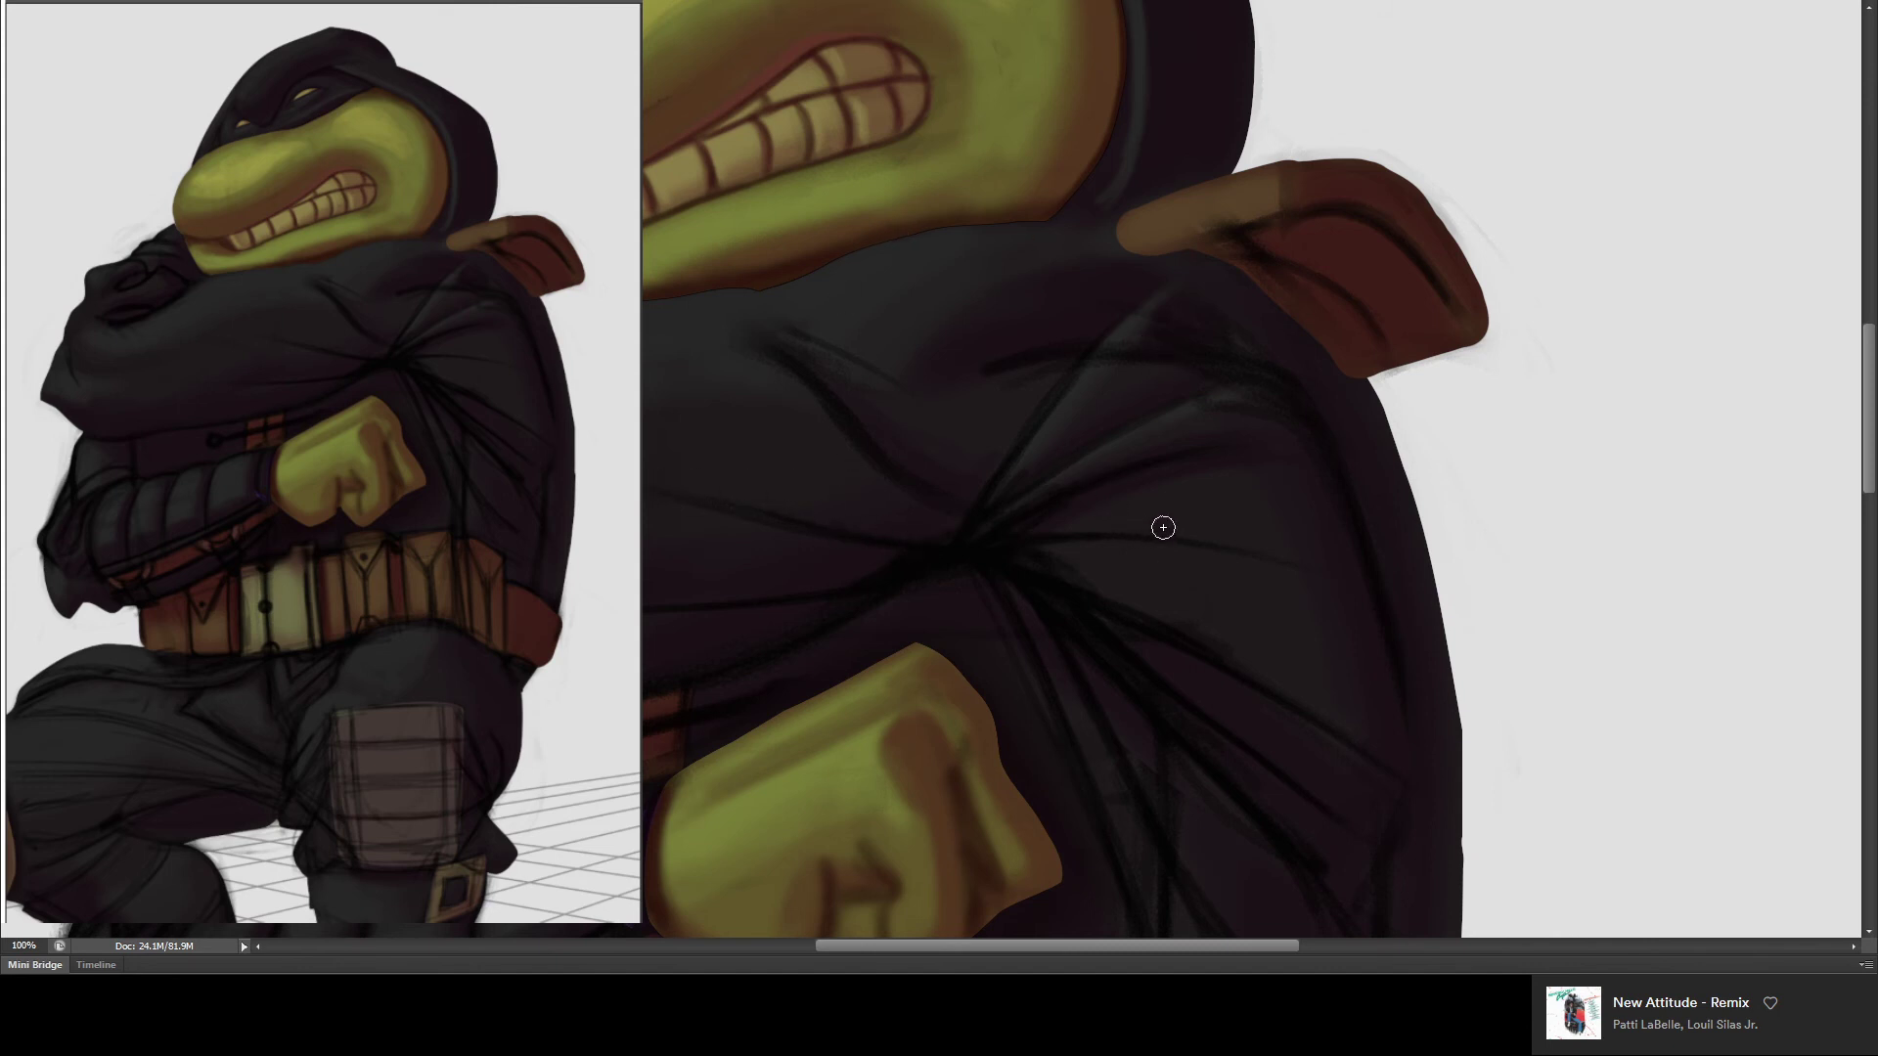
drag(1118, 507, 1038, 207)
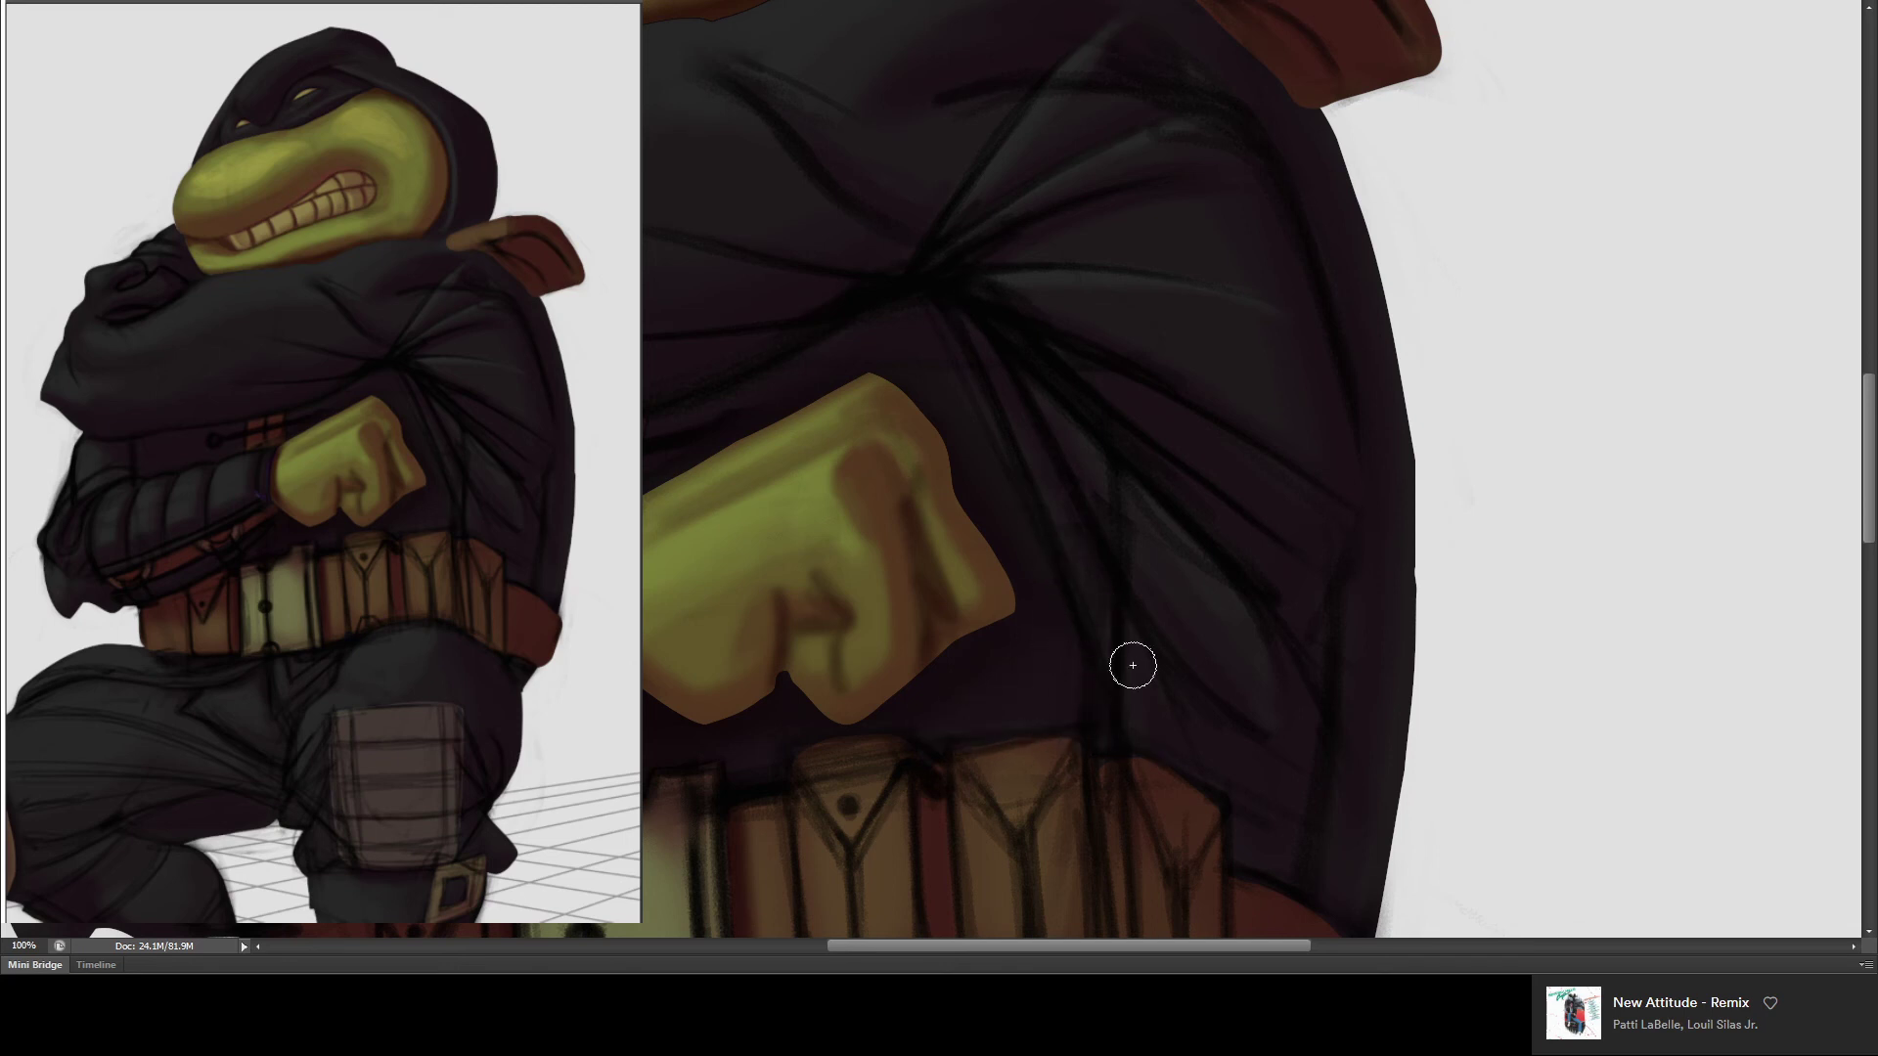
key(bracketright)
key(bracketright)
drag(1119, 378, 1301, 310)
mouse_move(871, 313)
mouse_down()
mouse_move(1141, 314)
mouse_move(1125, 448)
mouse_move(1163, 451)
mouse_up()
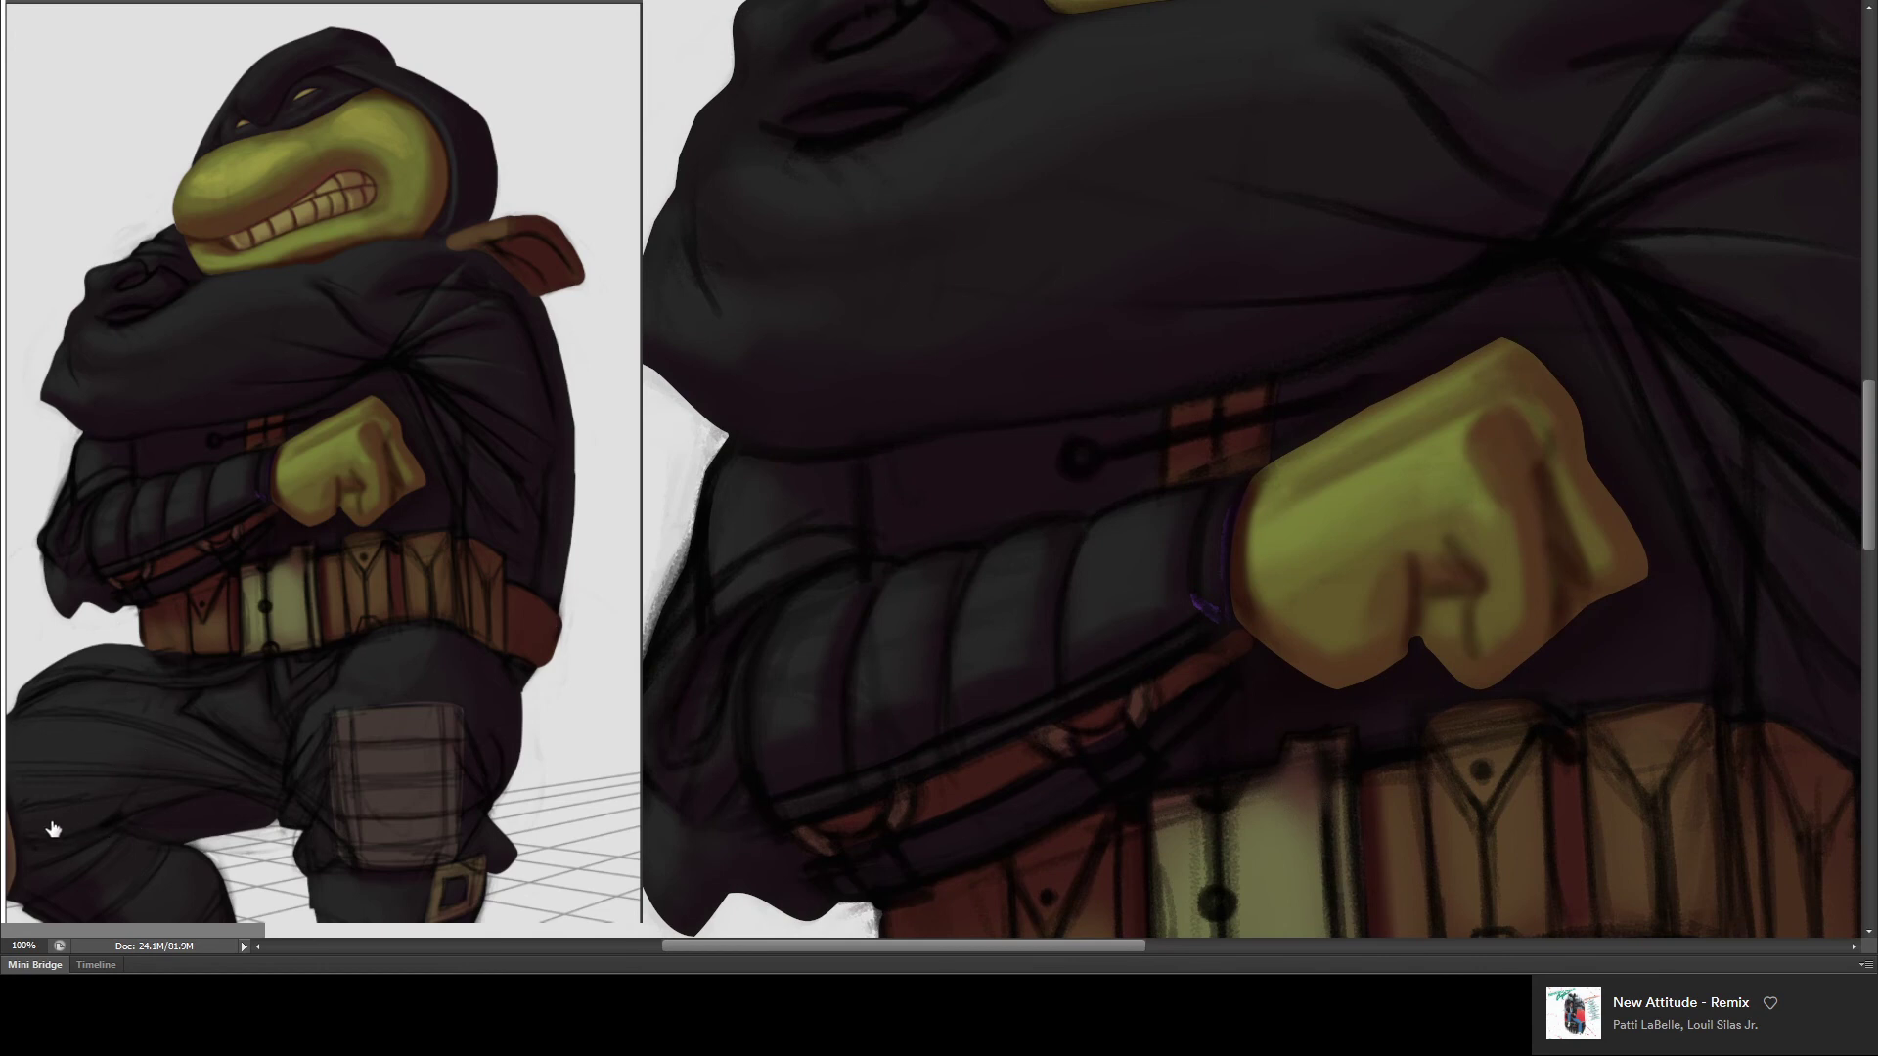
key(shift+alt+BackSpace)
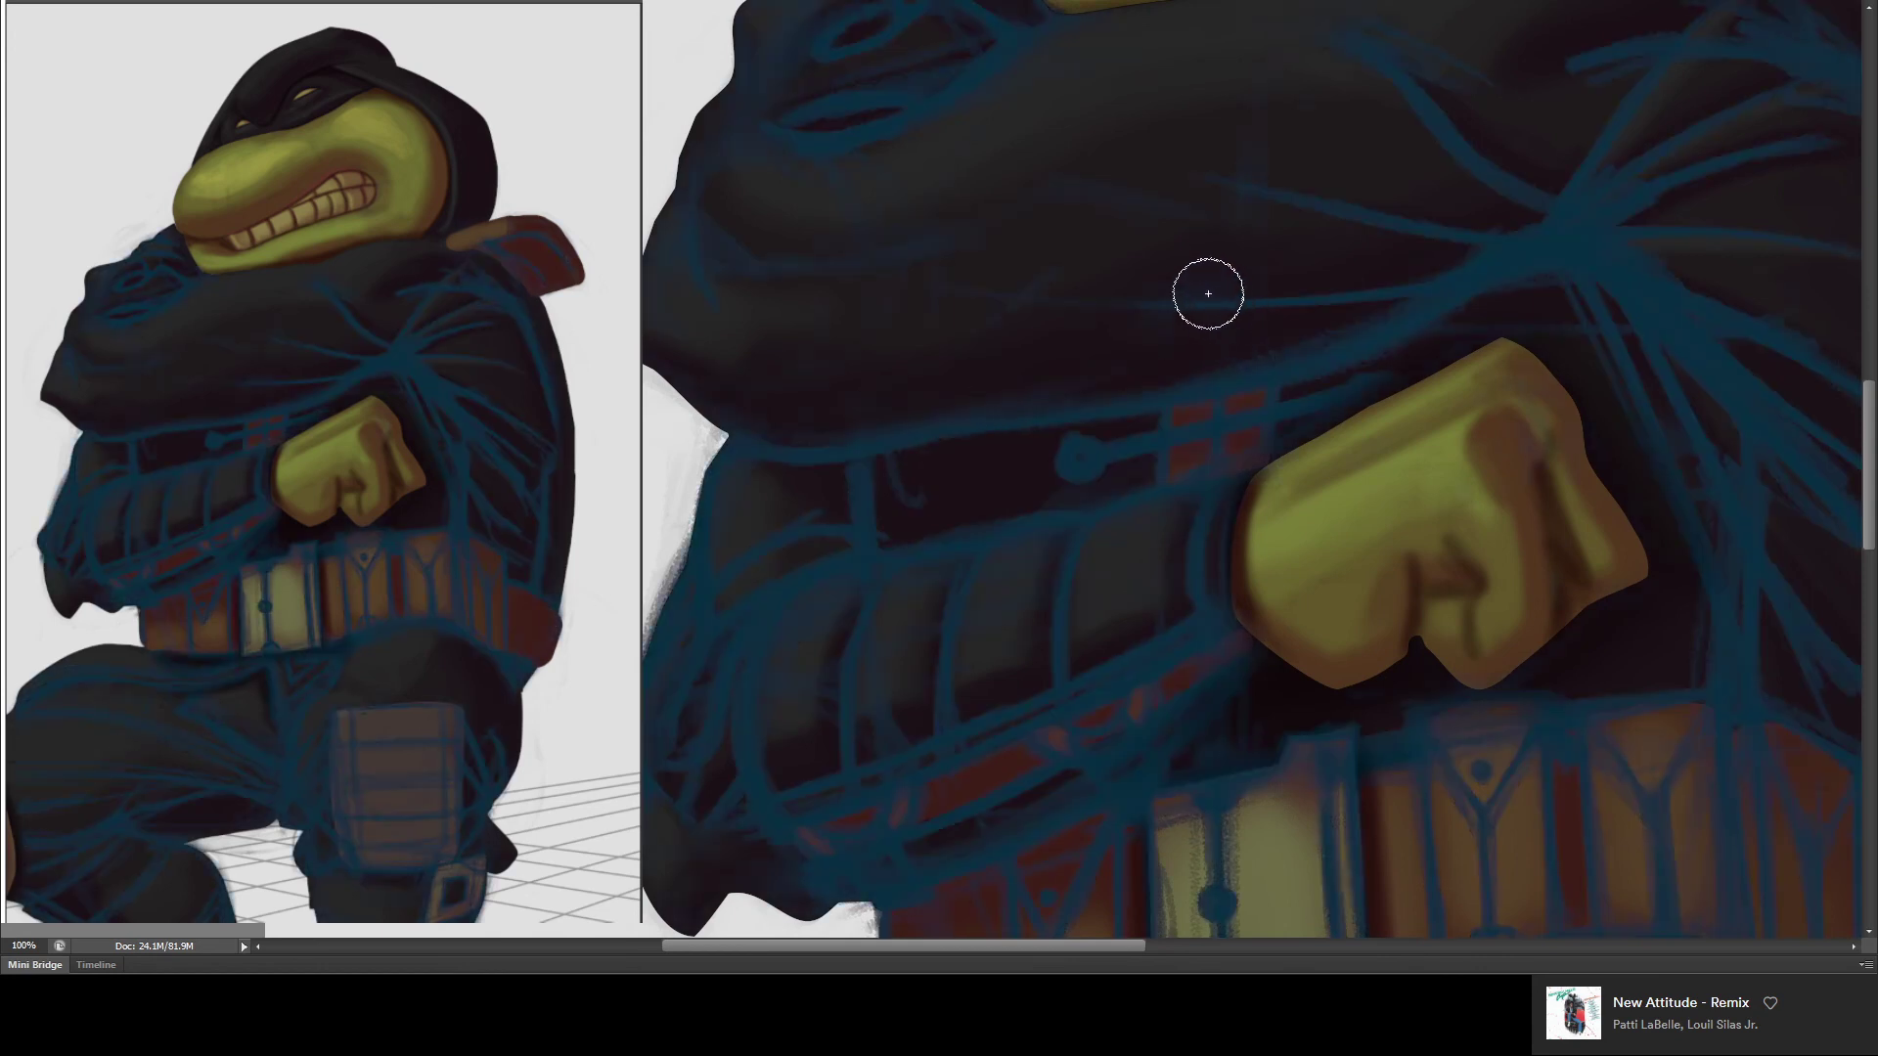
- Retouch small line-art marks near the fist with a smaller brush
key(bracketleft)
key(bracketleft)
key(bracketleft)
drag(867, 440, 876, 449)
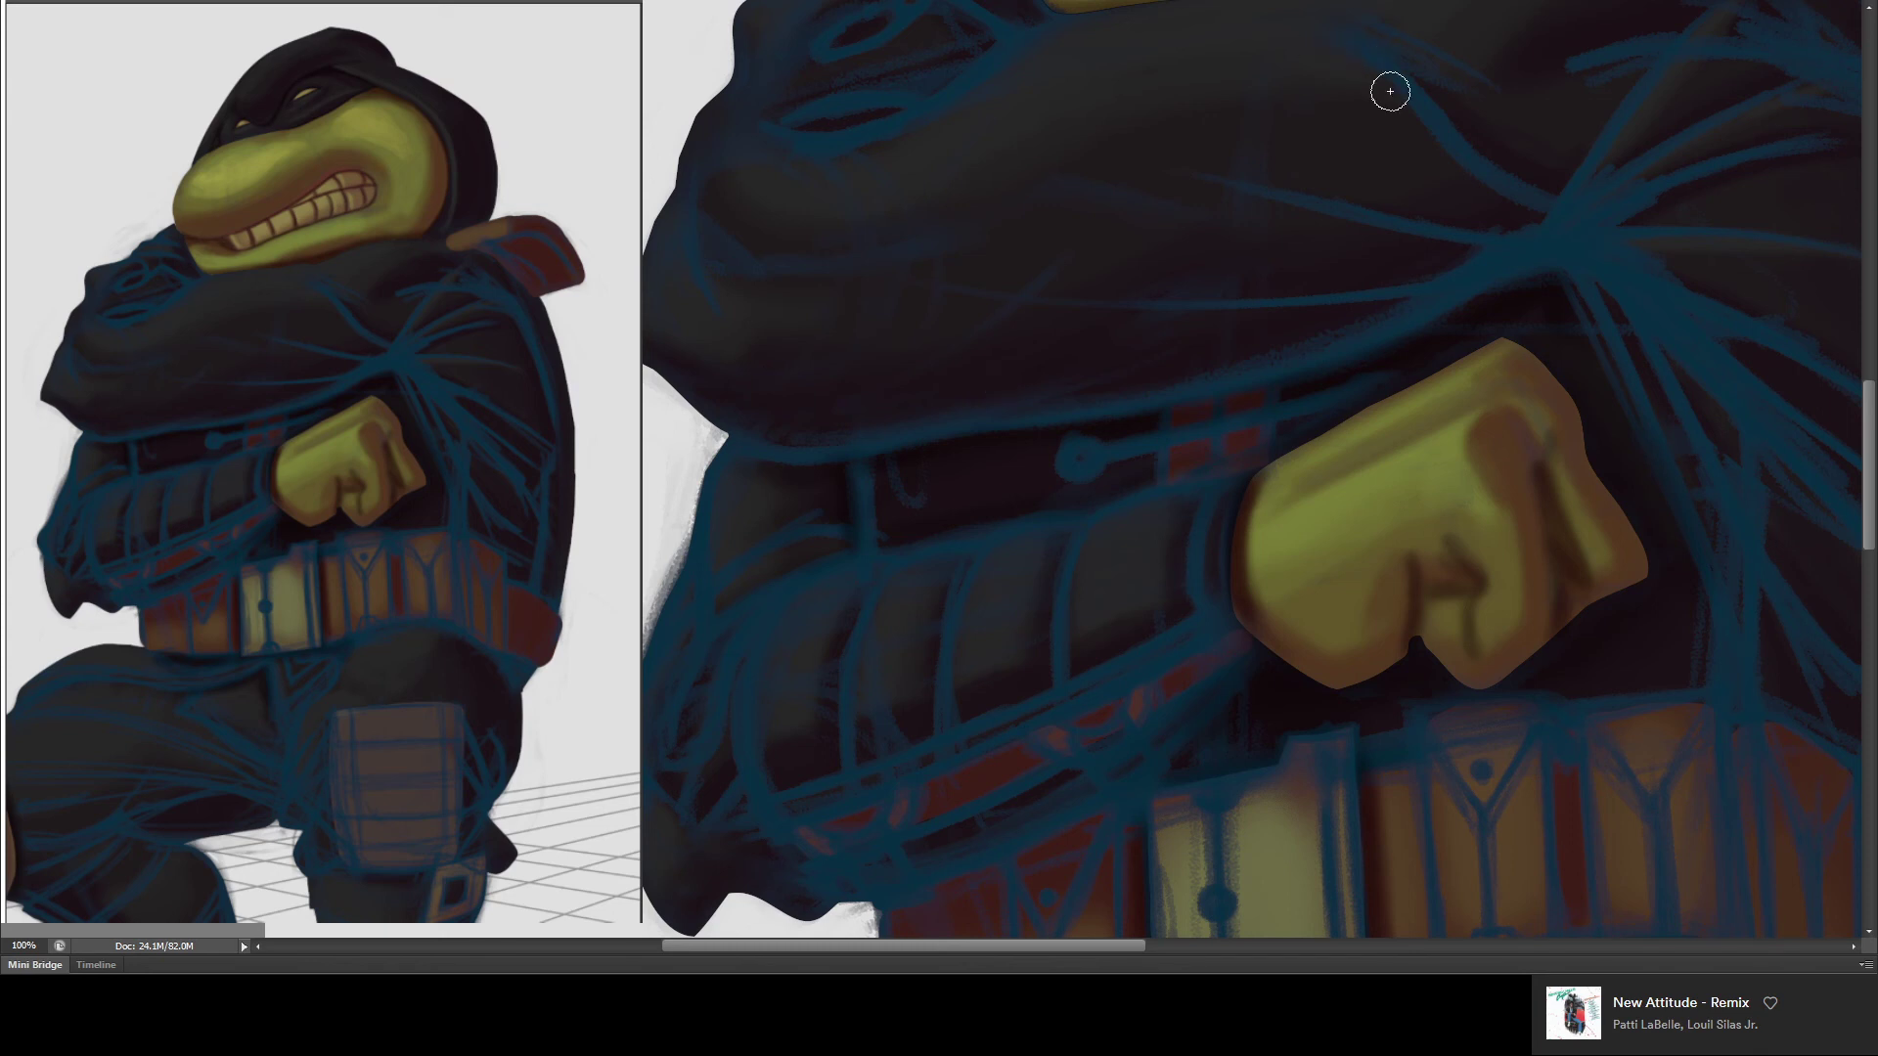
mouse_move(1429, 206)
mouse_down()
mouse_move(1131, 369)
mouse_move(874, 314)
mouse_up()
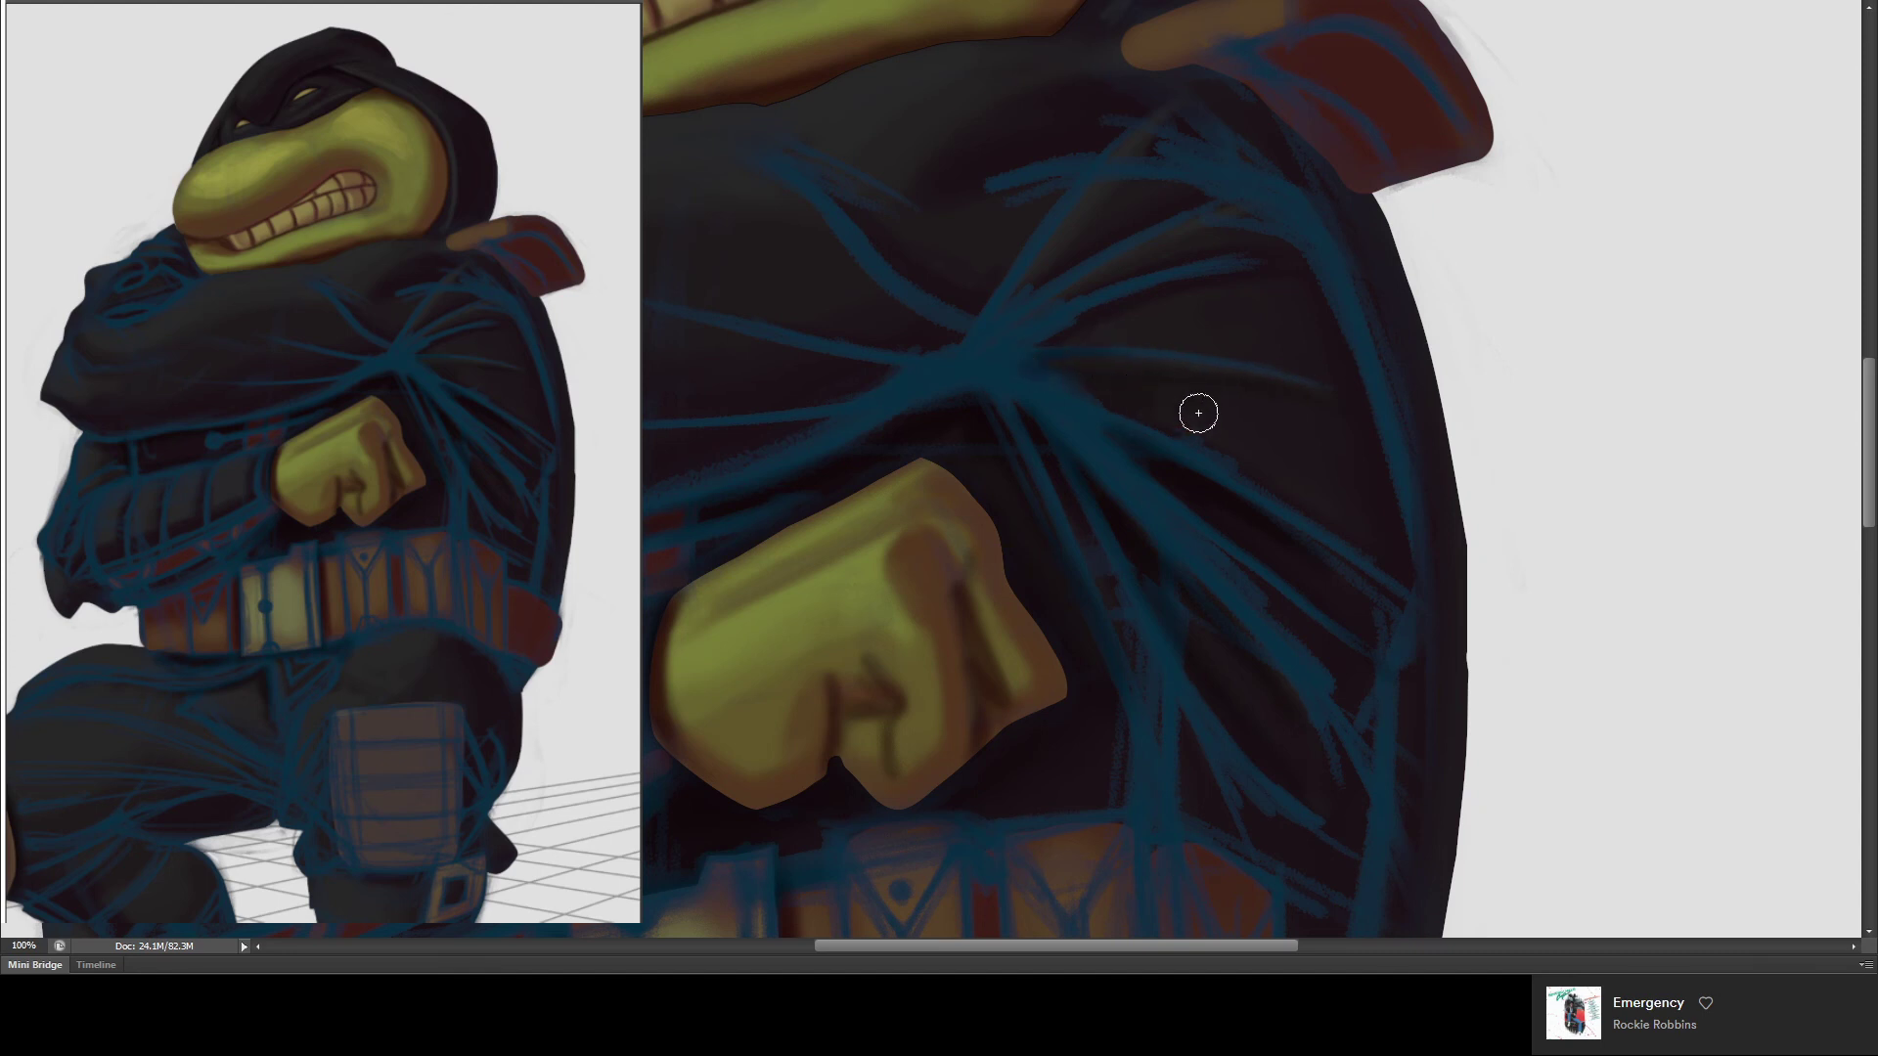
- Paint a blue fold line on the upper torso, then move the view to the belt and fist
drag(977, 186, 1086, 162)
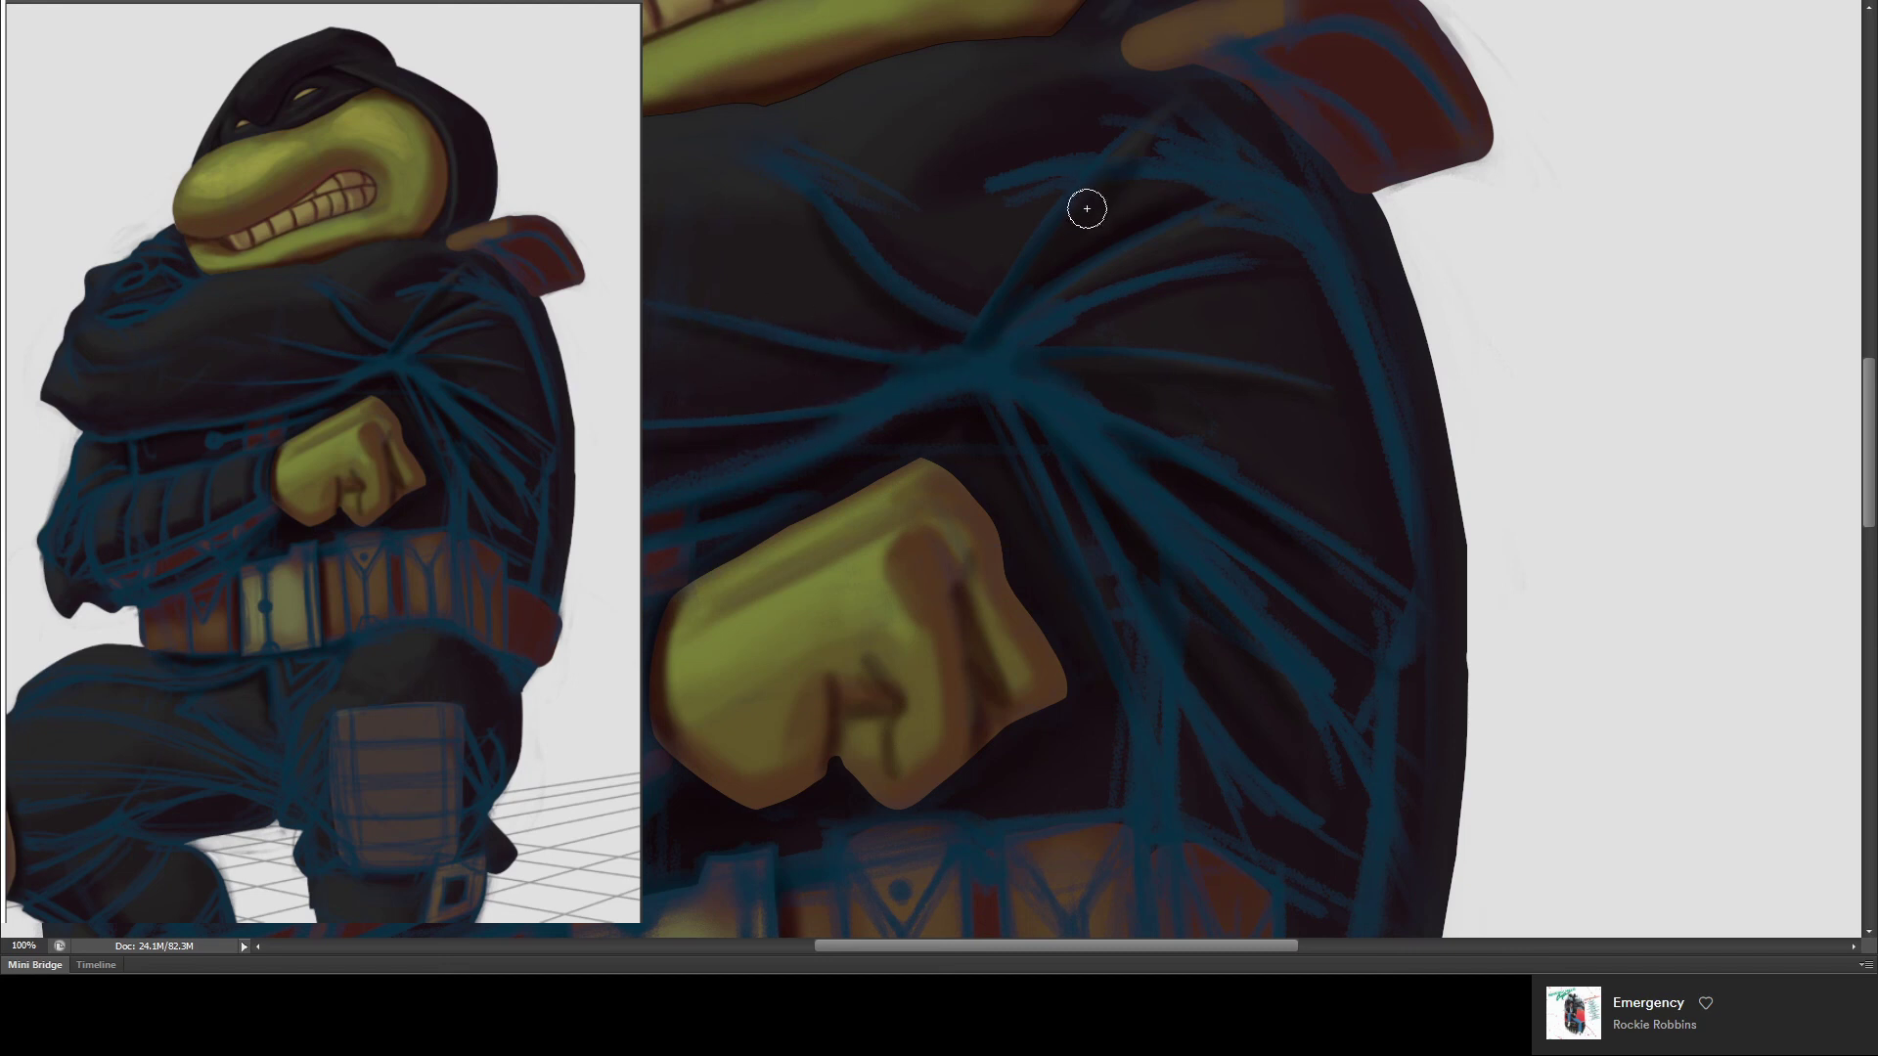
drag(992, 349, 1220, 239)
mouse_move(708, 440)
mouse_down()
mouse_move(1067, 267)
mouse_move(1091, 397)
mouse_move(1161, 251)
mouse_up()
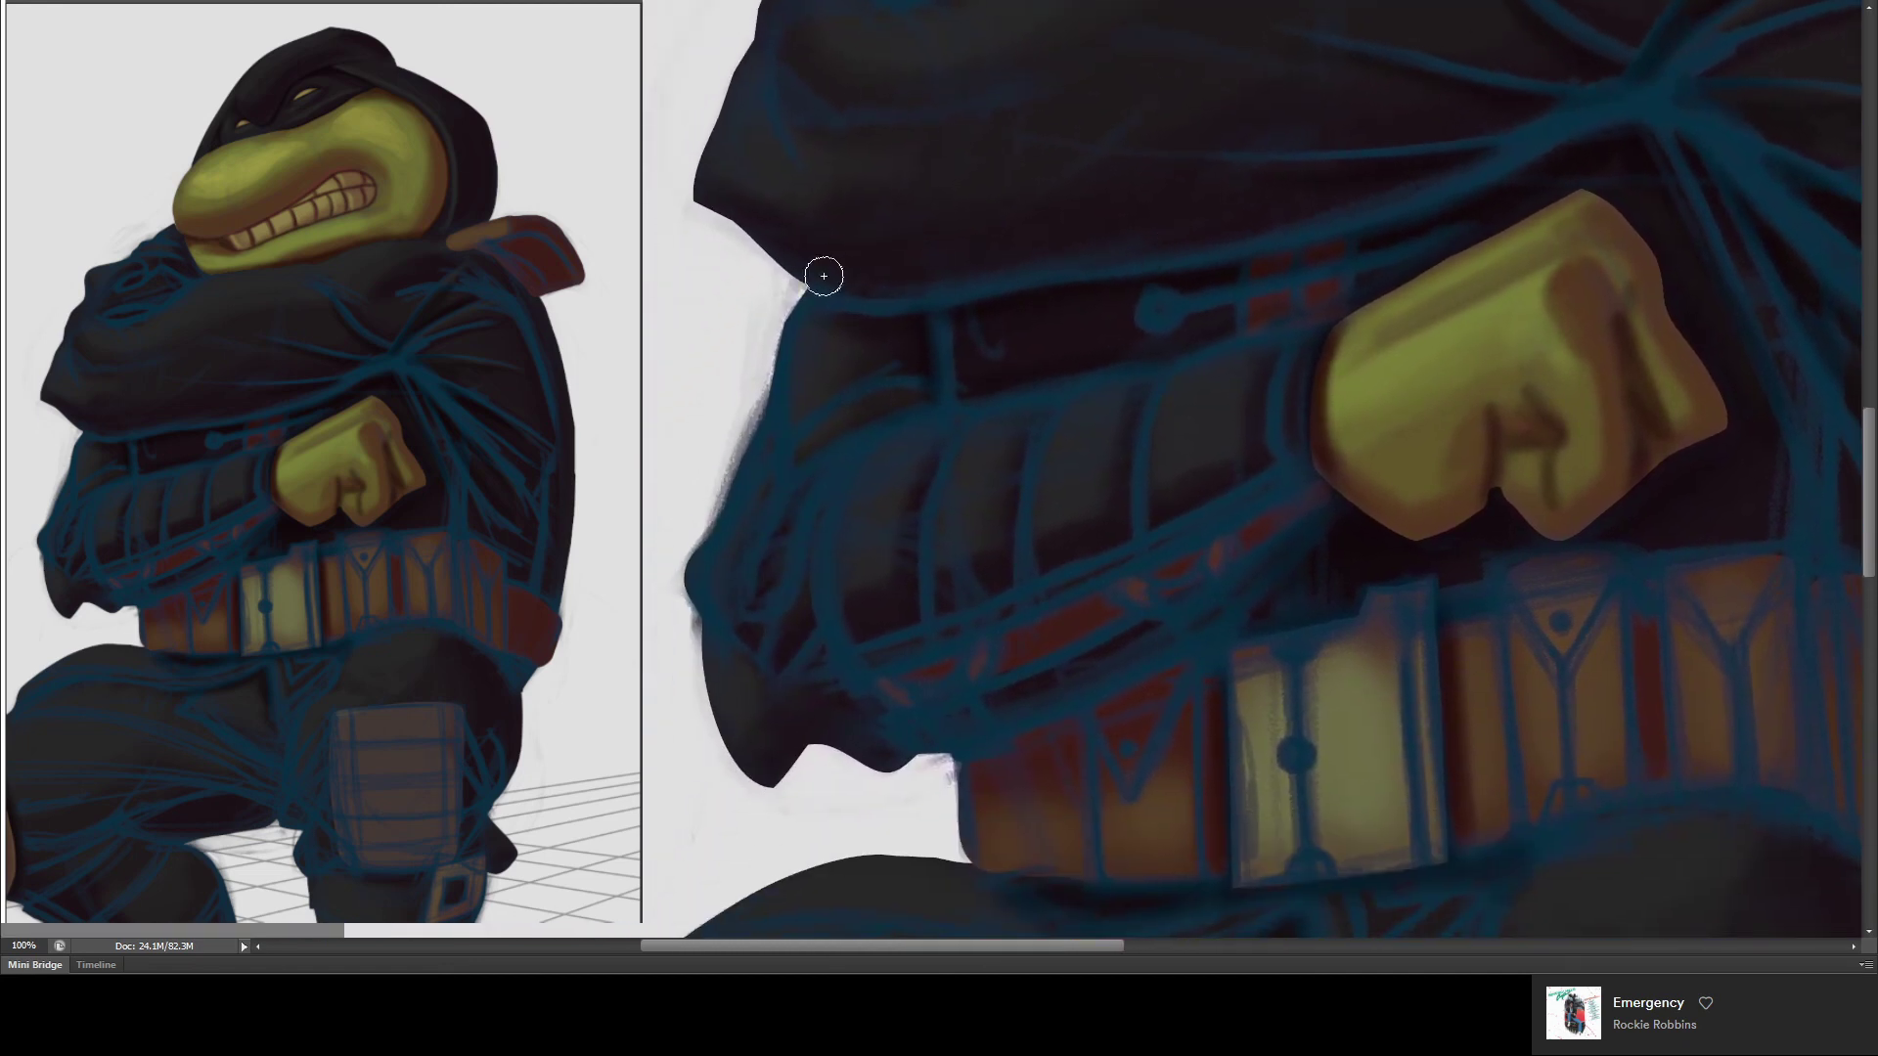
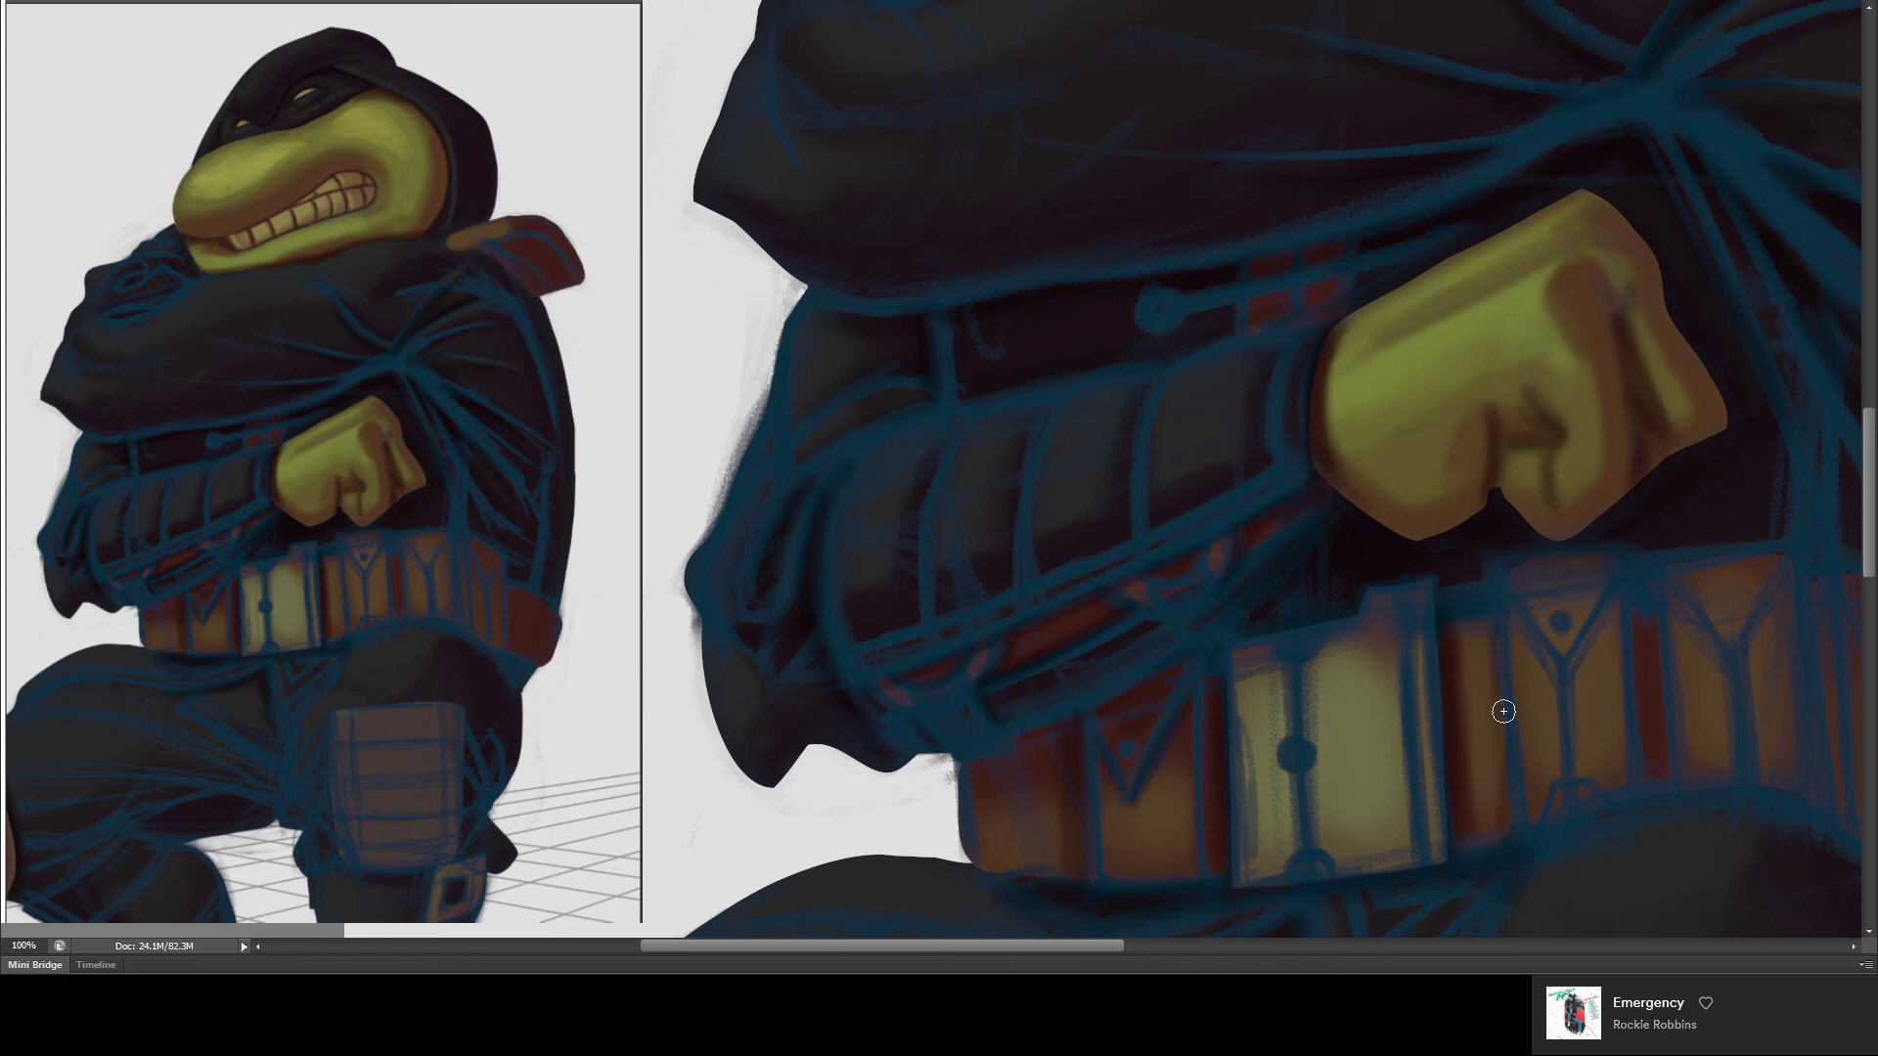
- Darken the belt line, the lower strap, and the stem and both arms of the belt's Y
drag(1510, 825, 1492, 622)
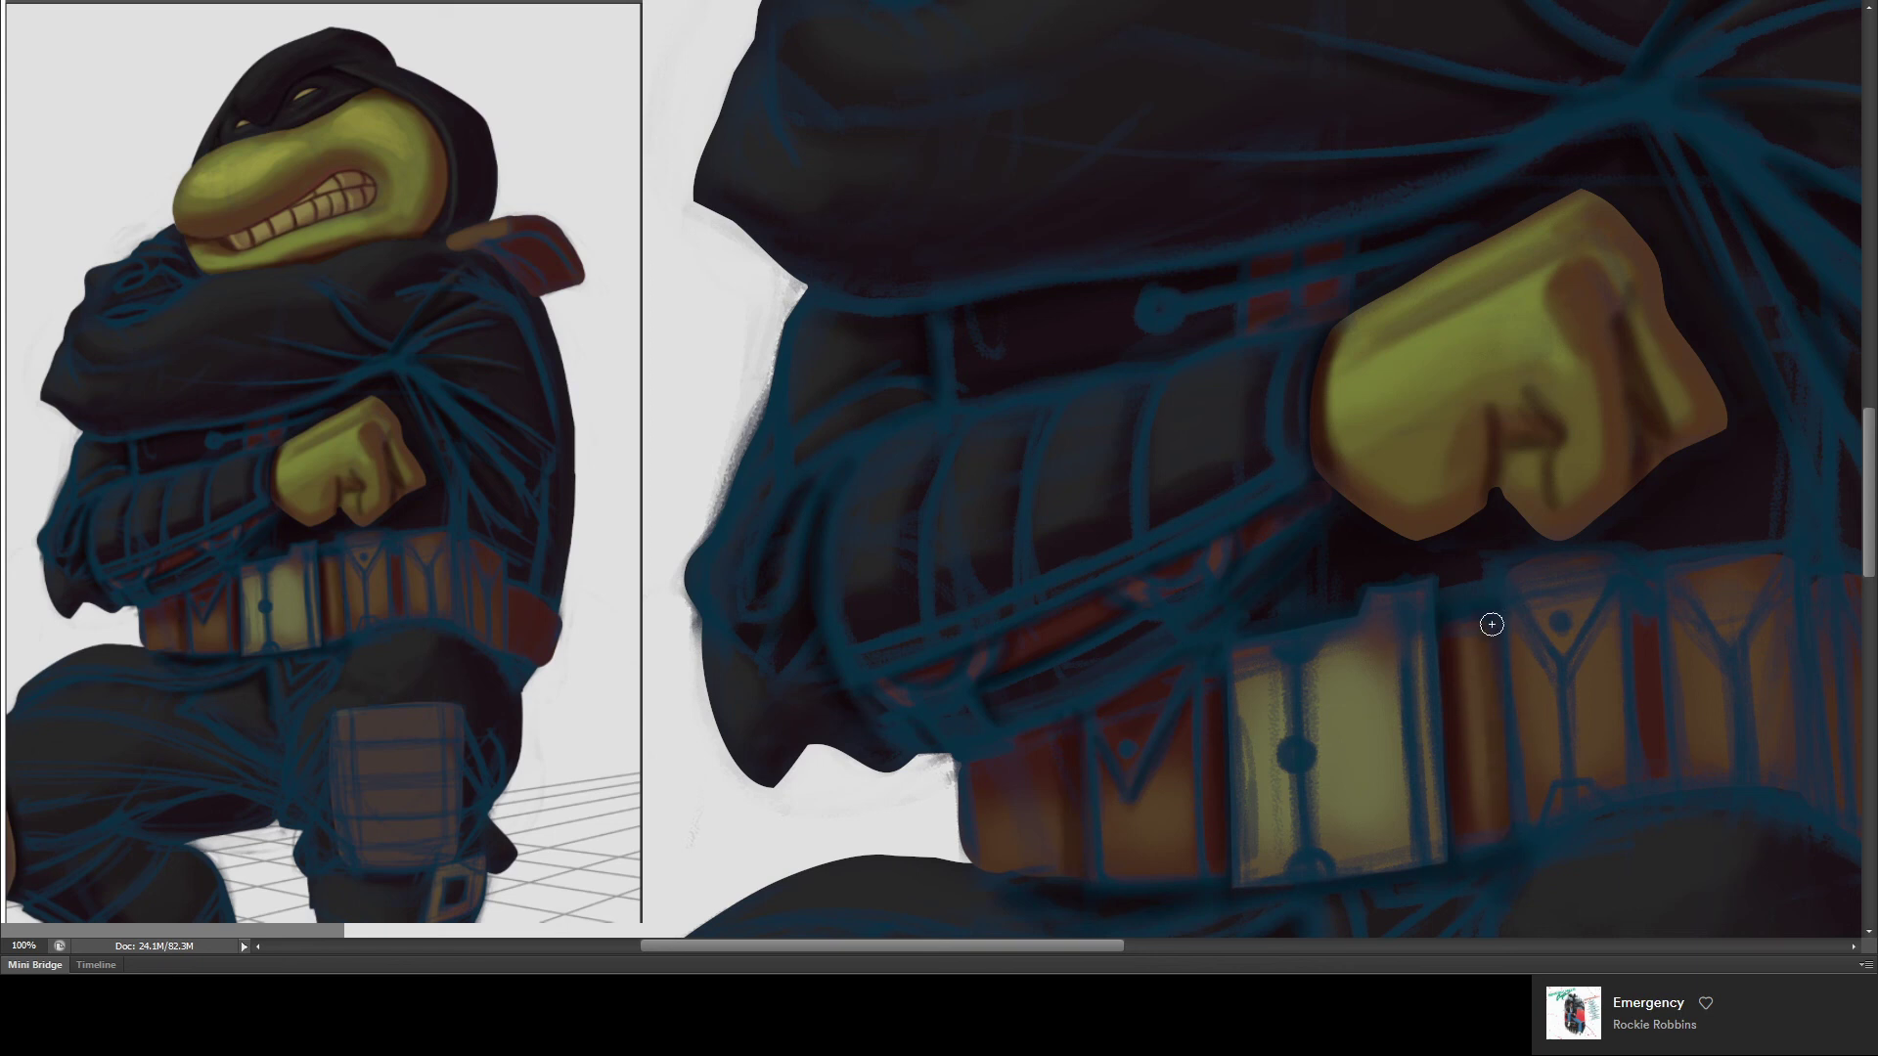
drag(1214, 576, 930, 365)
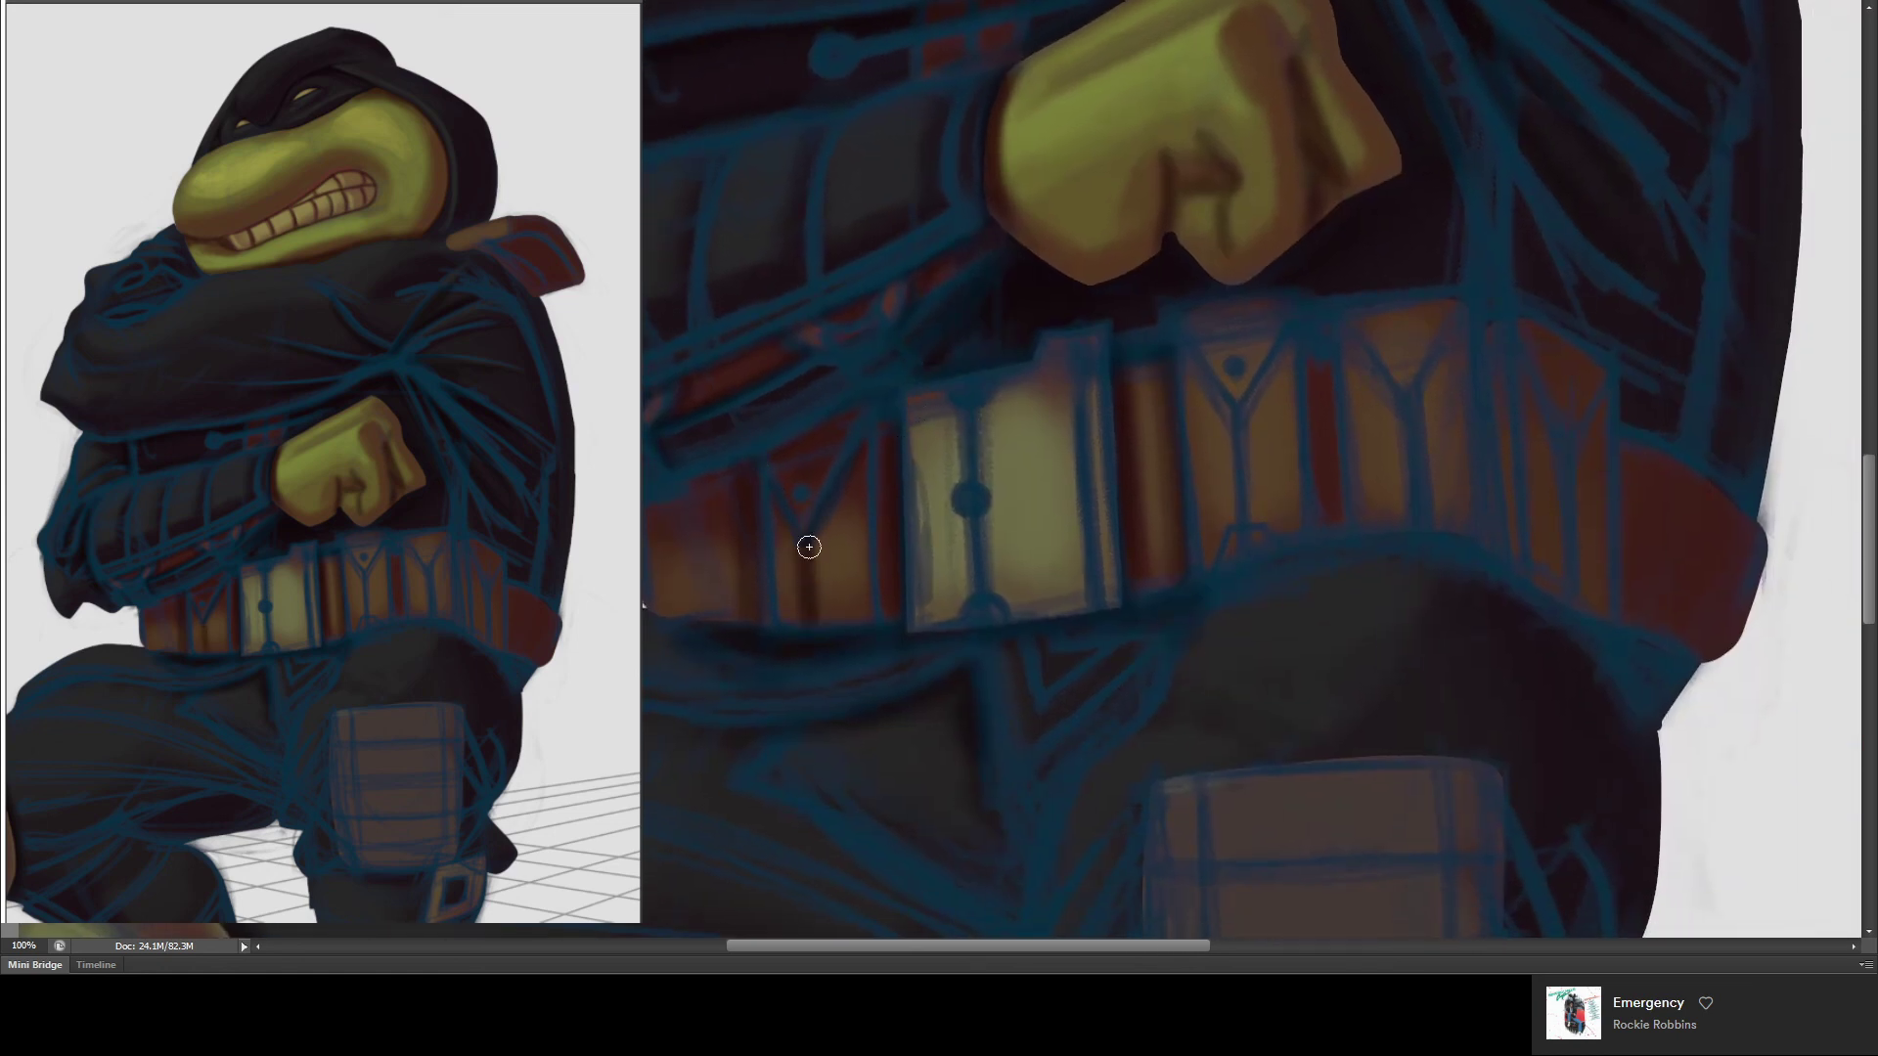
drag(803, 580, 812, 604)
mouse_move(1241, 543)
mouse_down()
mouse_move(1245, 411)
mouse_move(1241, 537)
mouse_up()
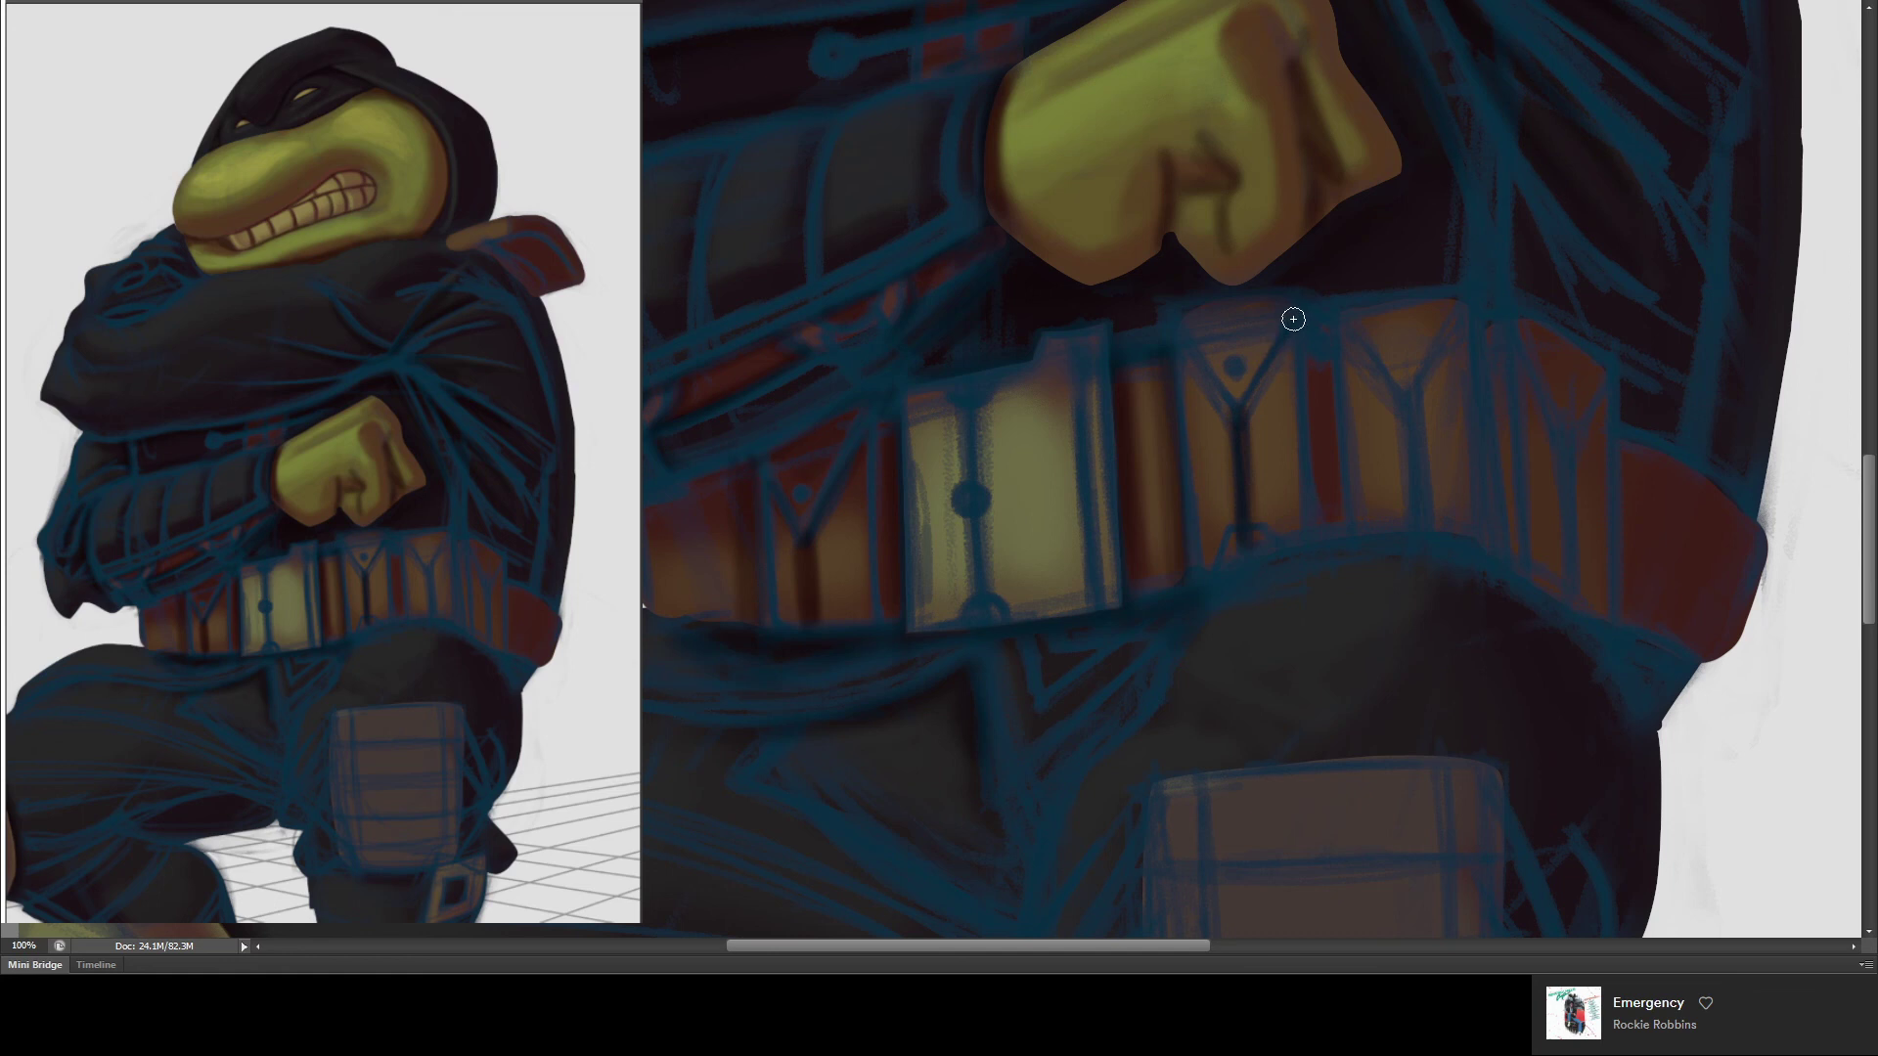
drag(1289, 322, 1223, 419)
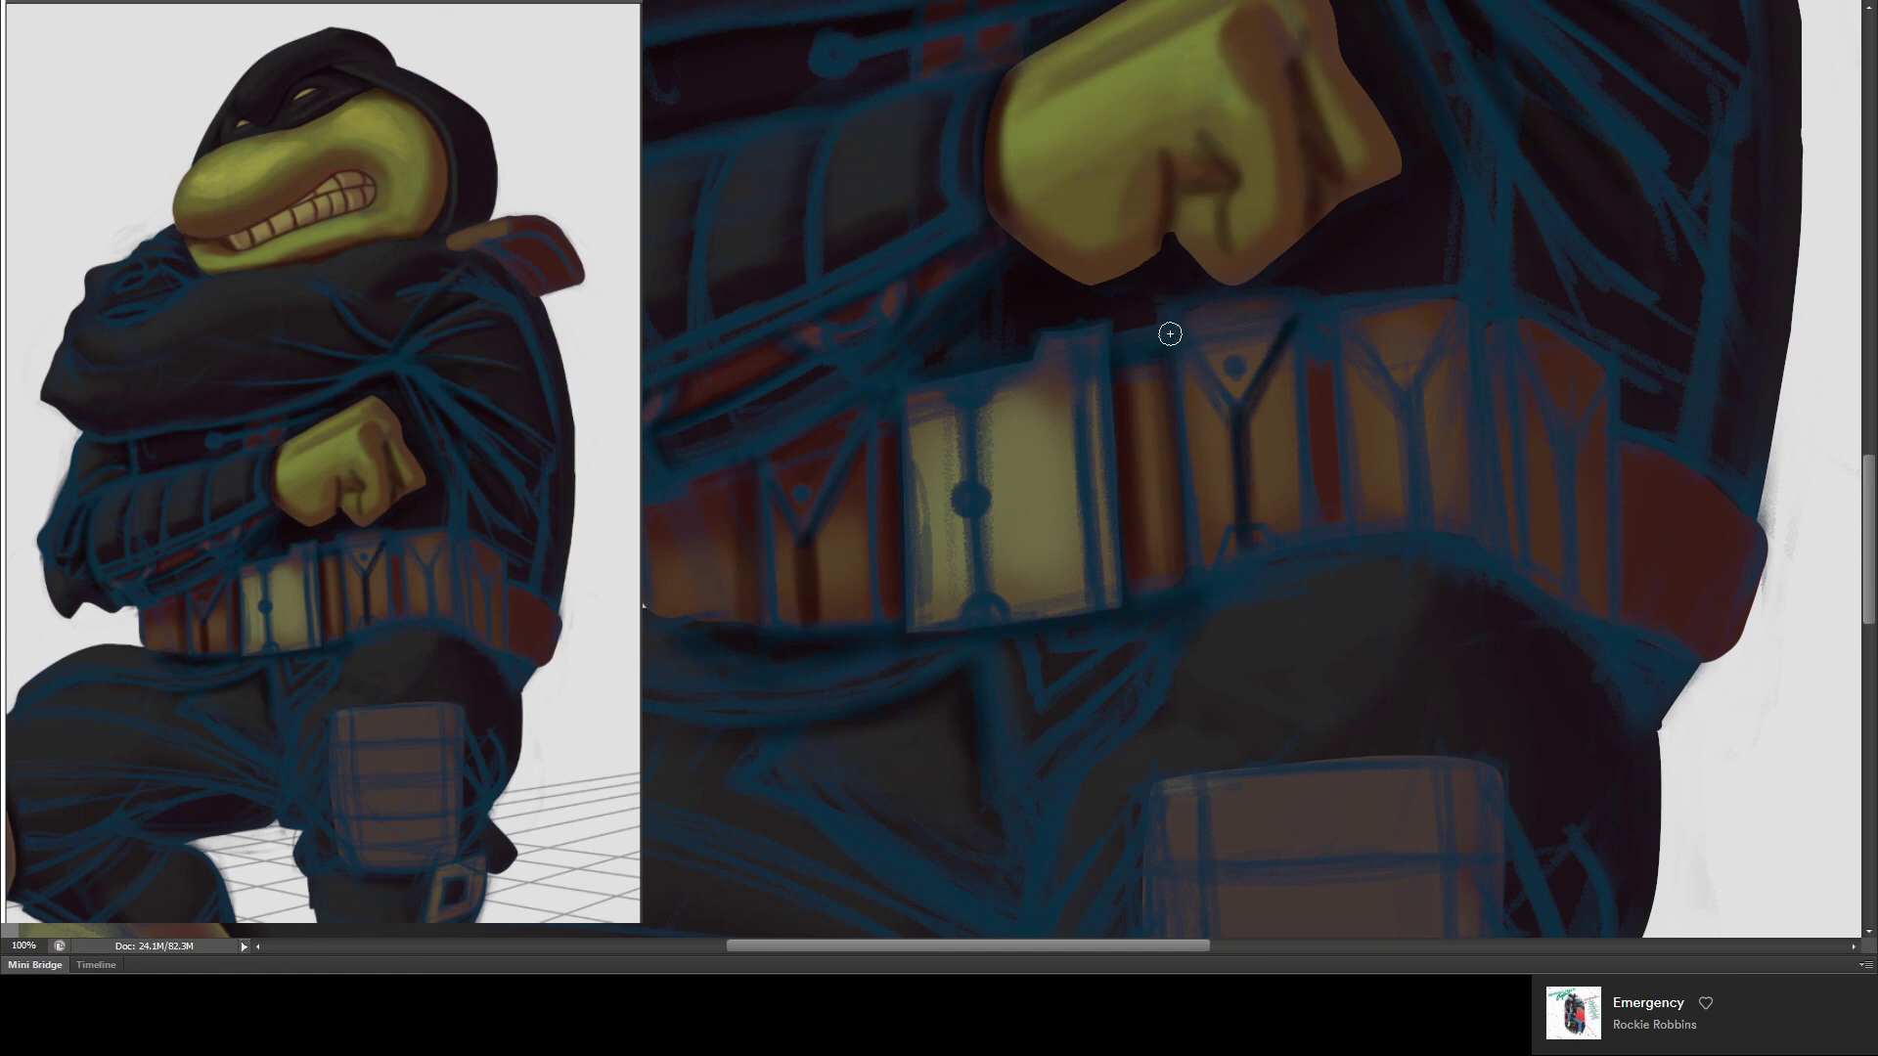
drag(1173, 326, 1229, 401)
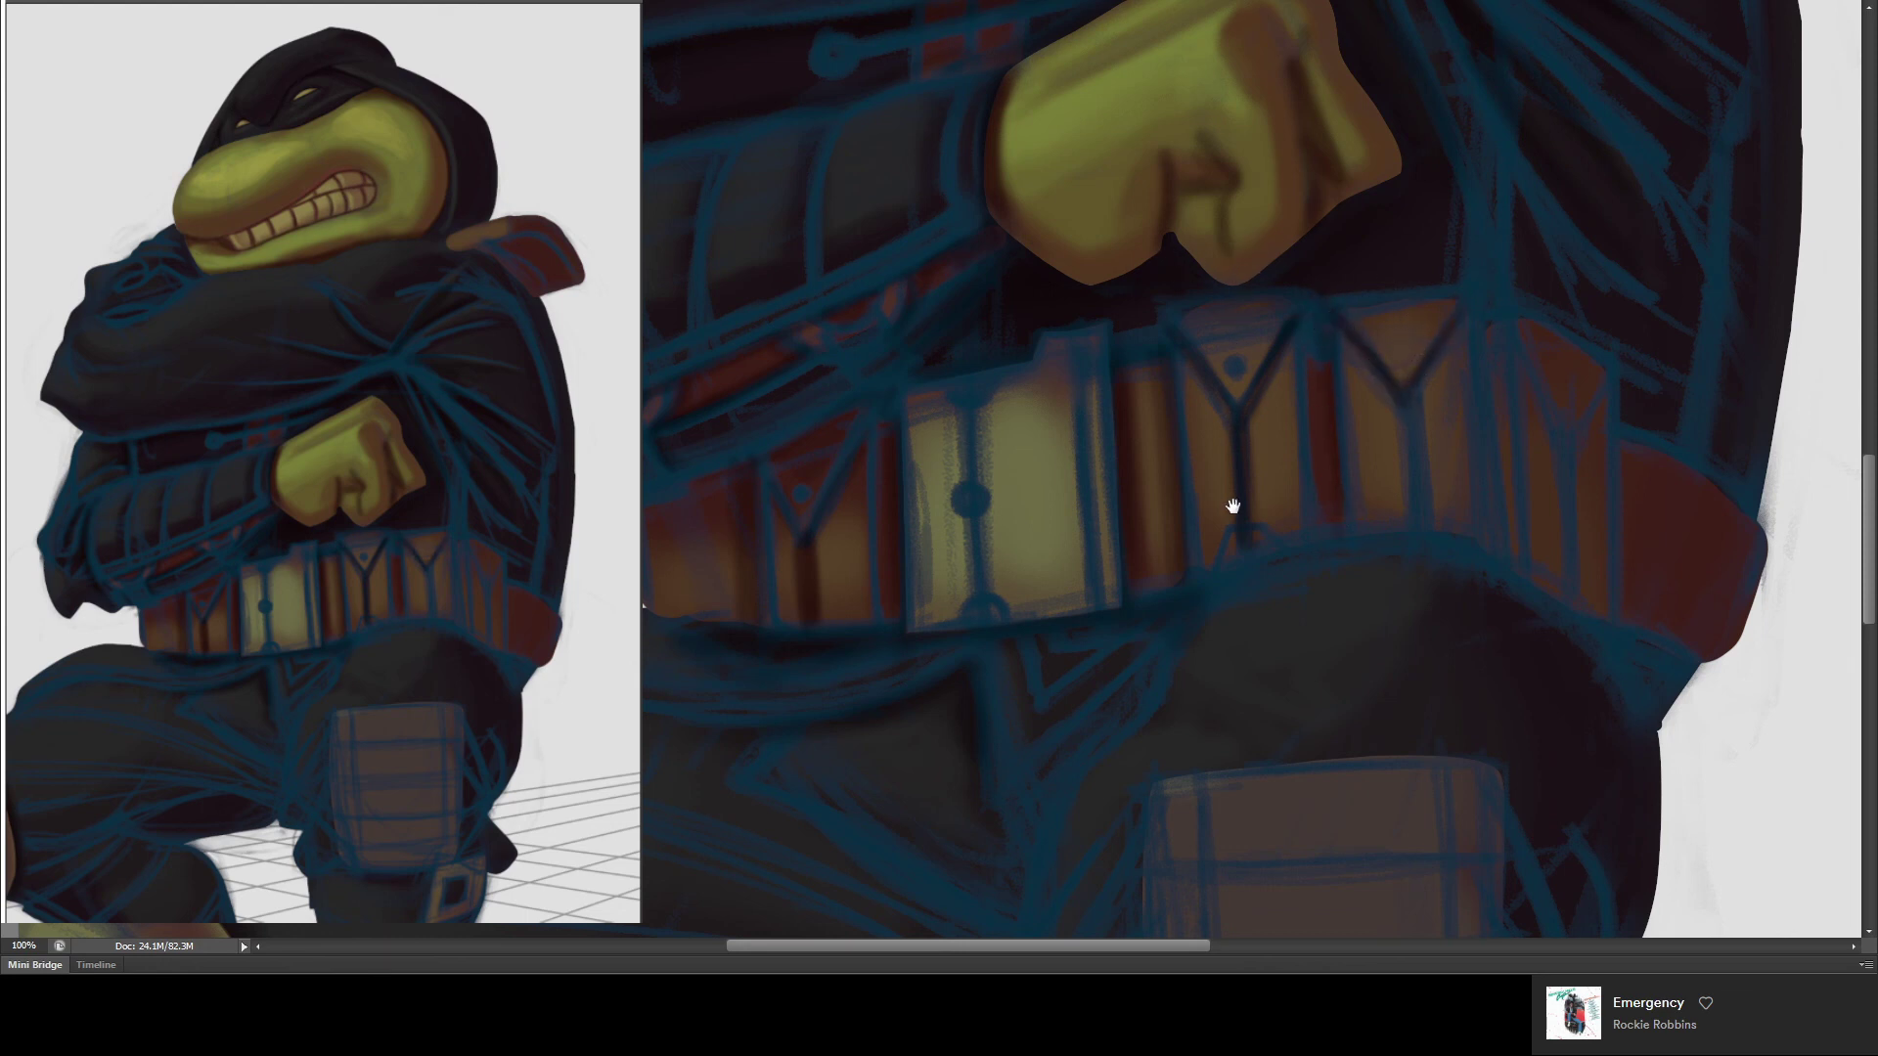
- Add a dark mark on the belt's right Y arm, then bring the fist and upper belt into view
drag(1234, 500, 1056, 366)
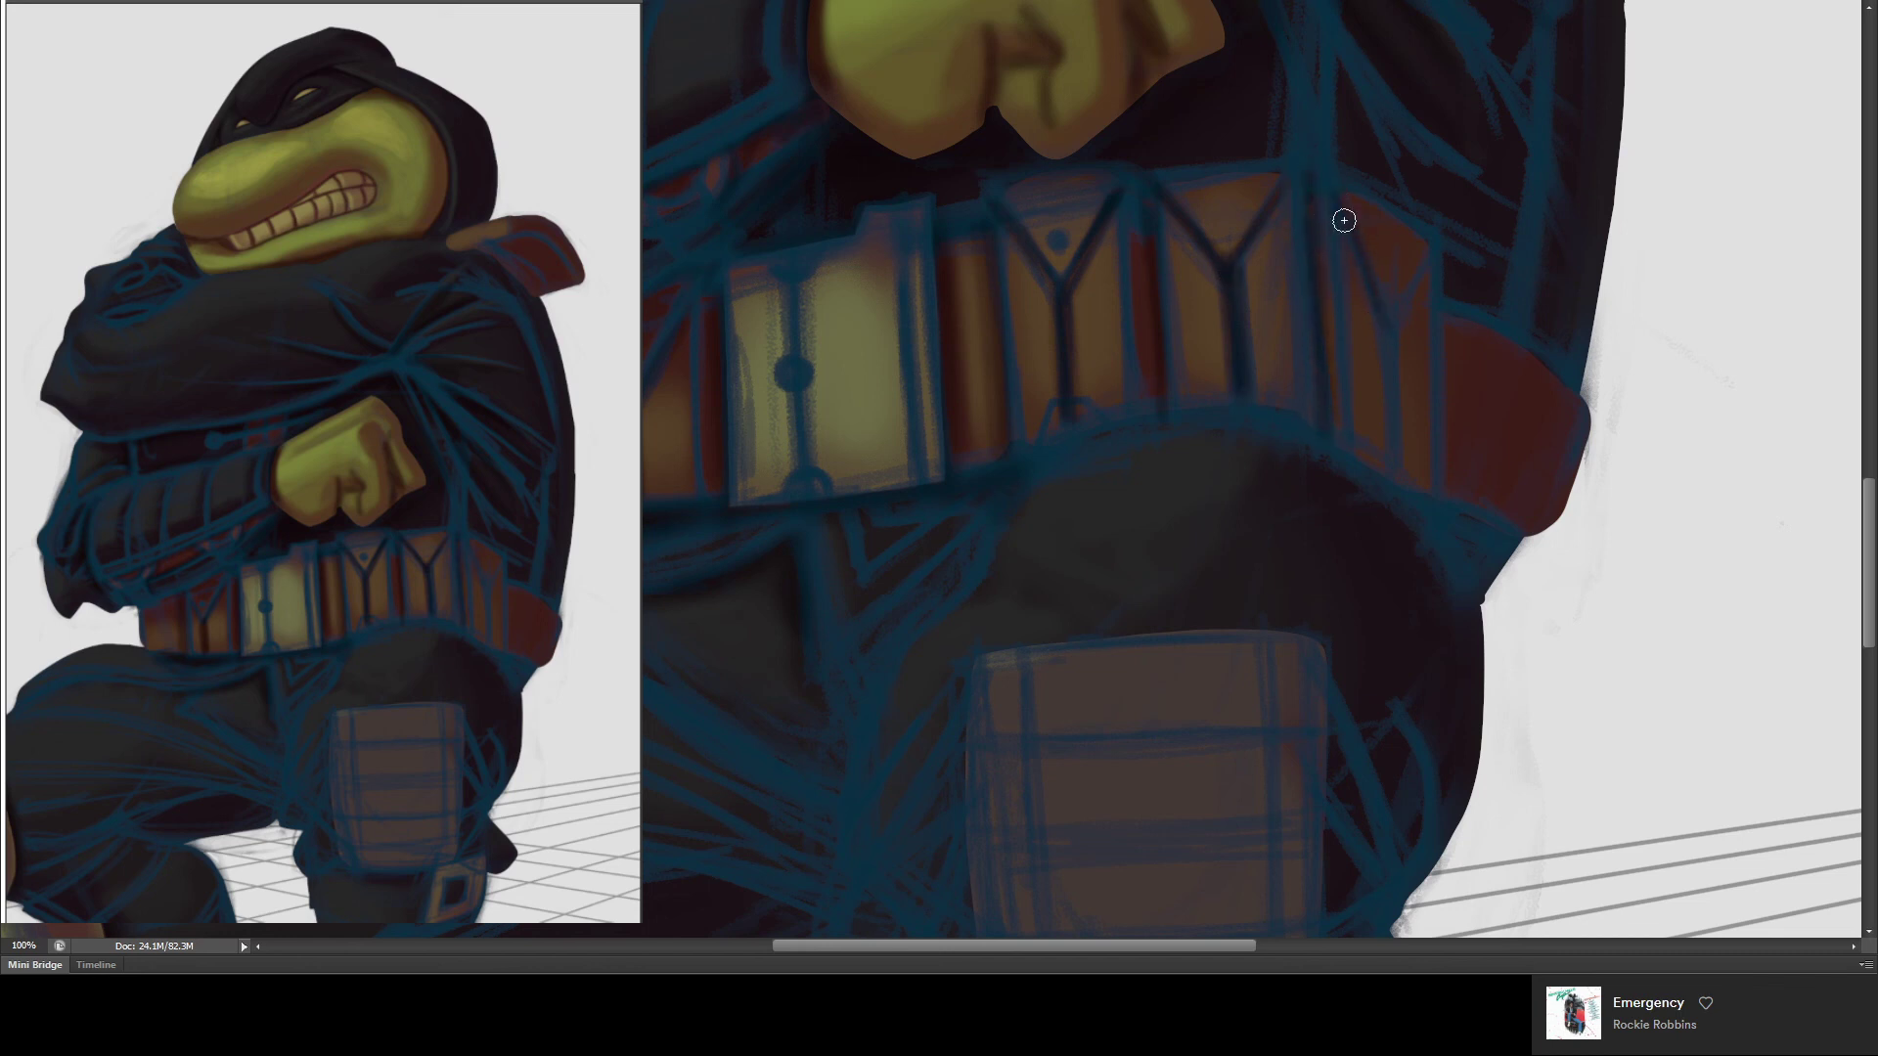
drag(1394, 325, 1402, 313)
mouse_move(1200, 196)
mouse_down()
mouse_move(1132, 306)
mouse_move(1098, 235)
mouse_up()
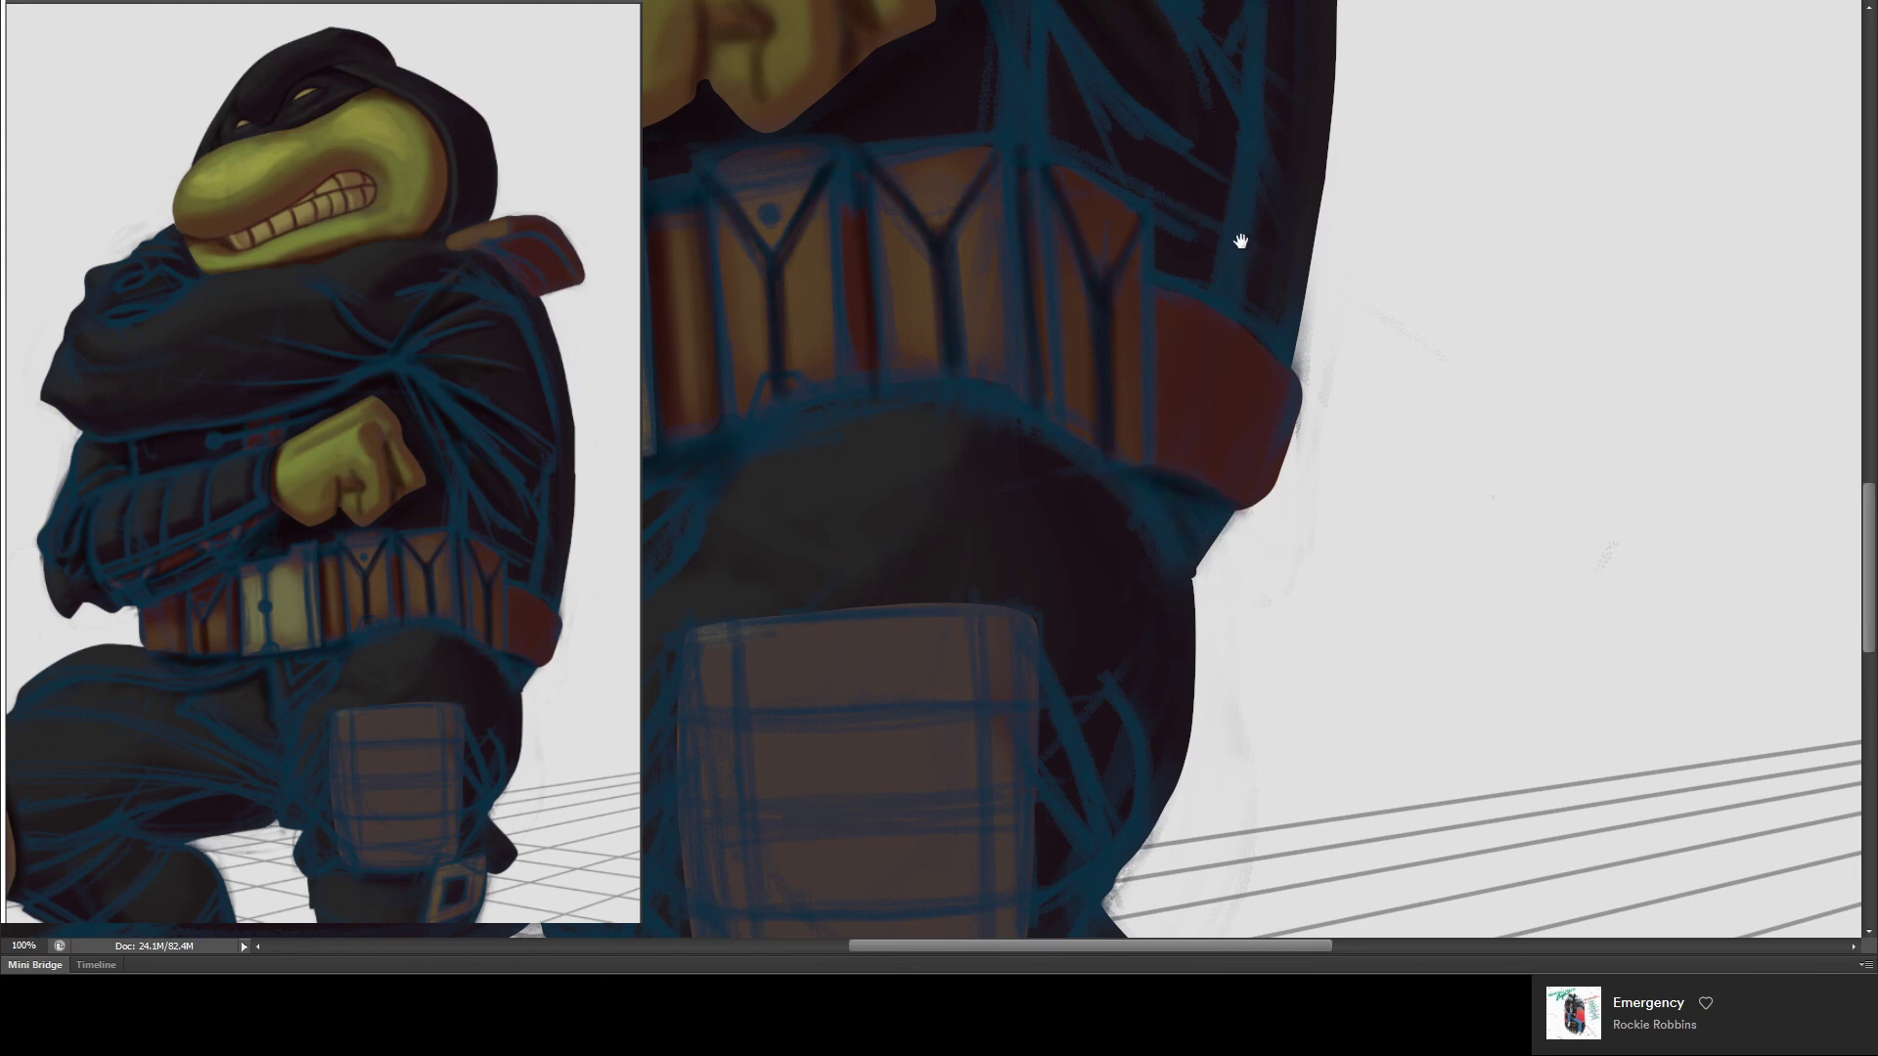
drag(1241, 240, 1279, 482)
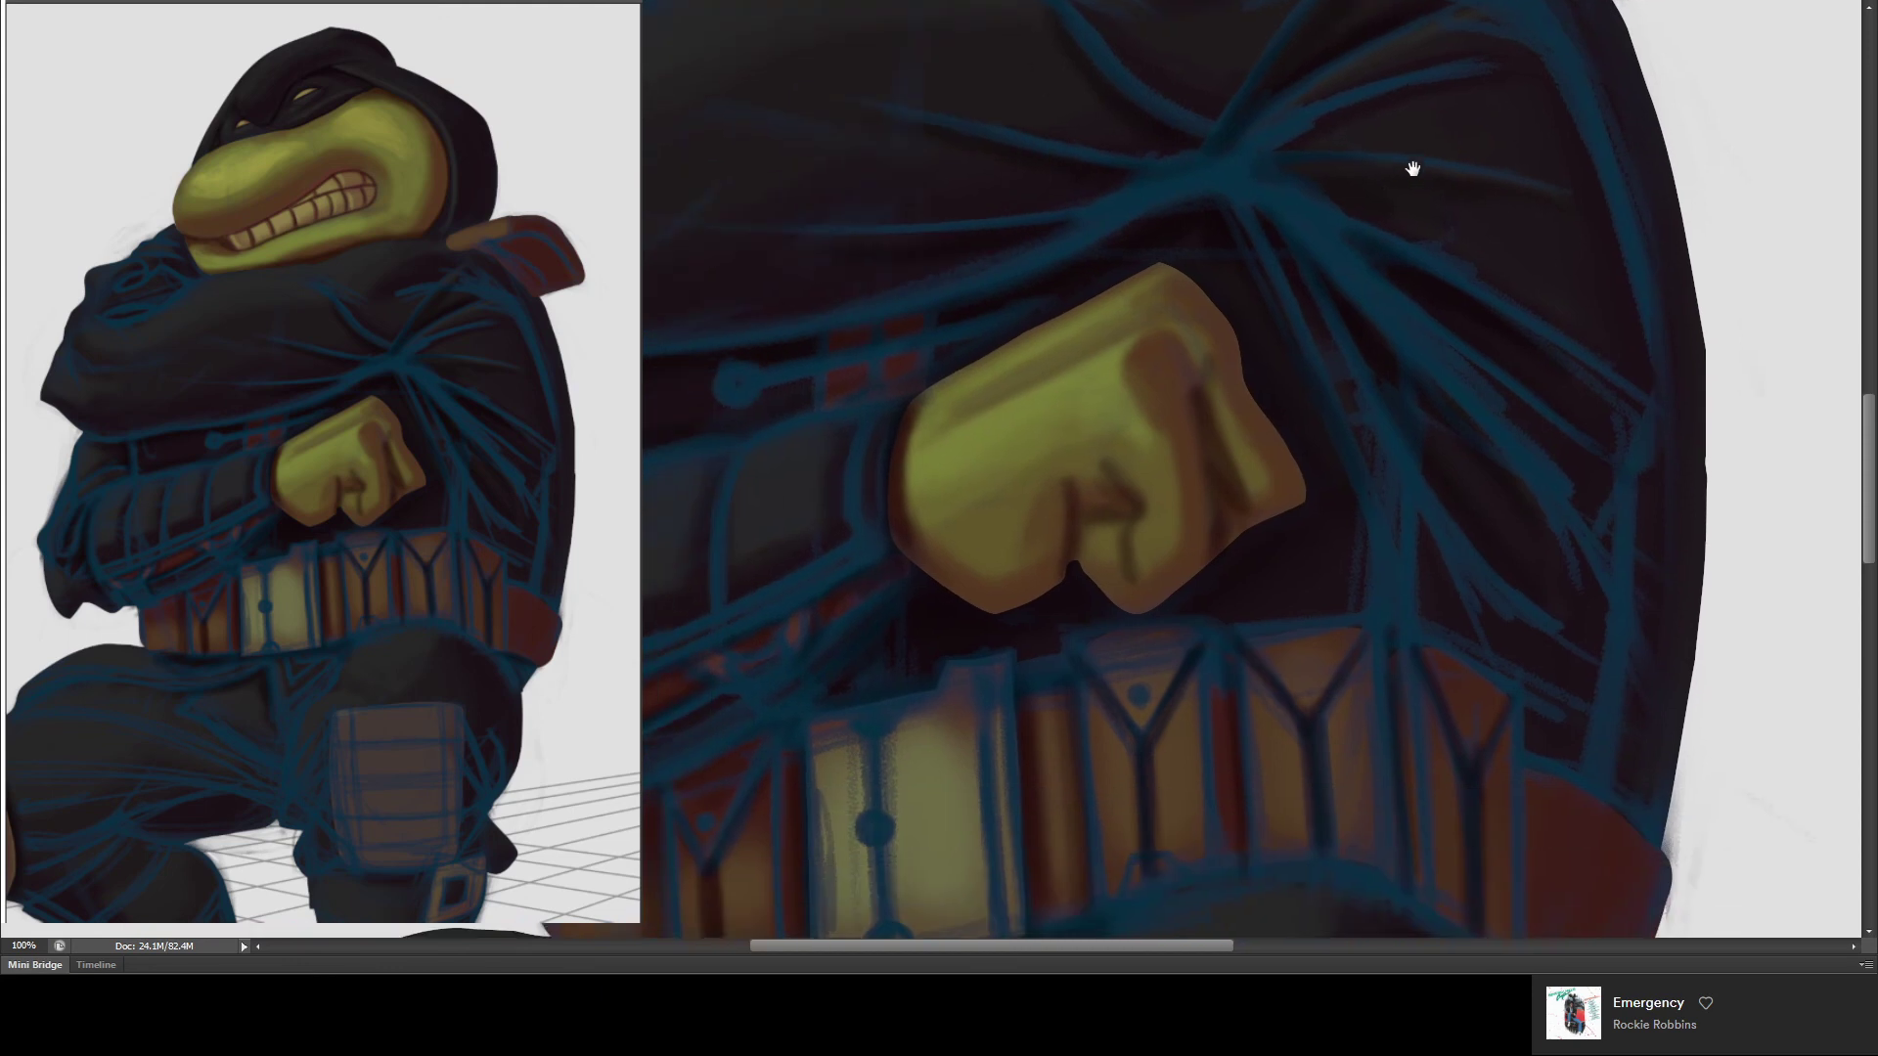
mouse_move(1412, 167)
mouse_down()
mouse_move(1214, 340)
mouse_move(1279, 261)
mouse_move(1328, 264)
mouse_move(1296, 323)
mouse_up()
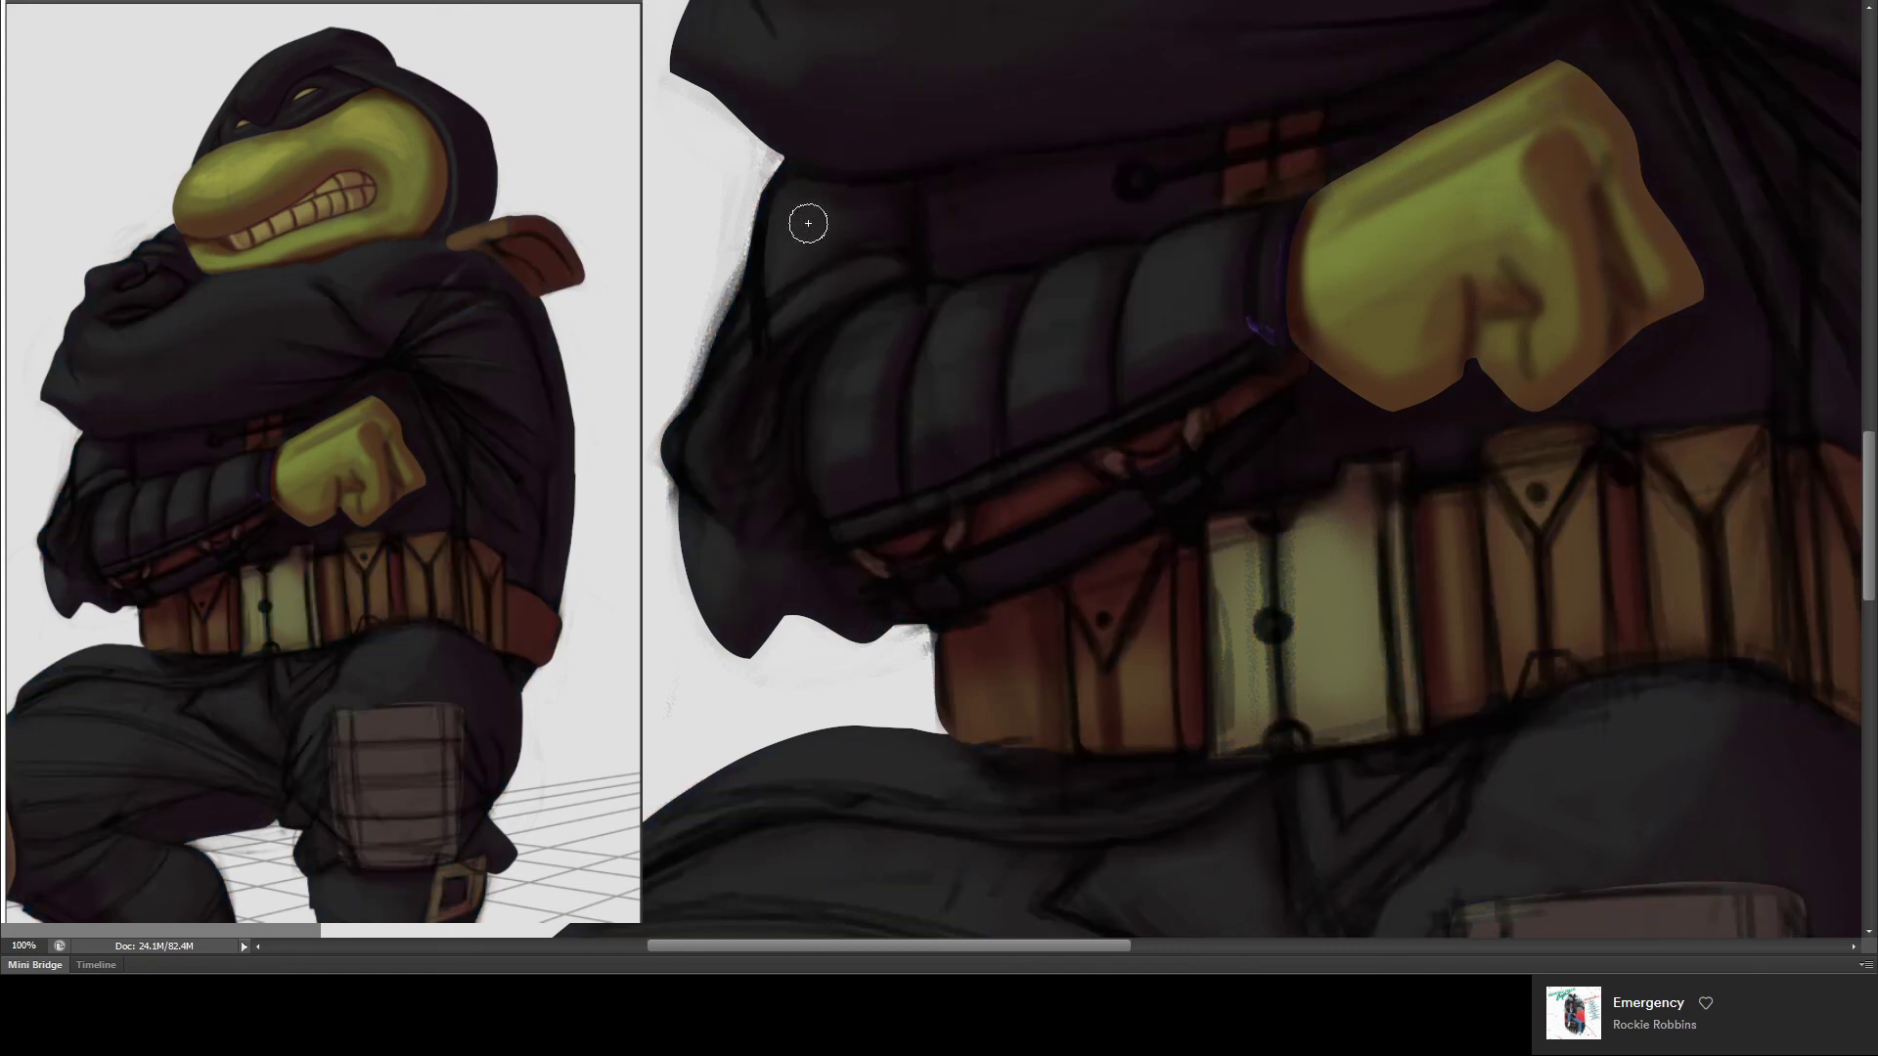
- With a much larger brush, paint over the notch and grey smear on the cloak's left edge
key(bracketright)
key(bracketright)
key(bracketright)
drag(763, 186, 780, 151)
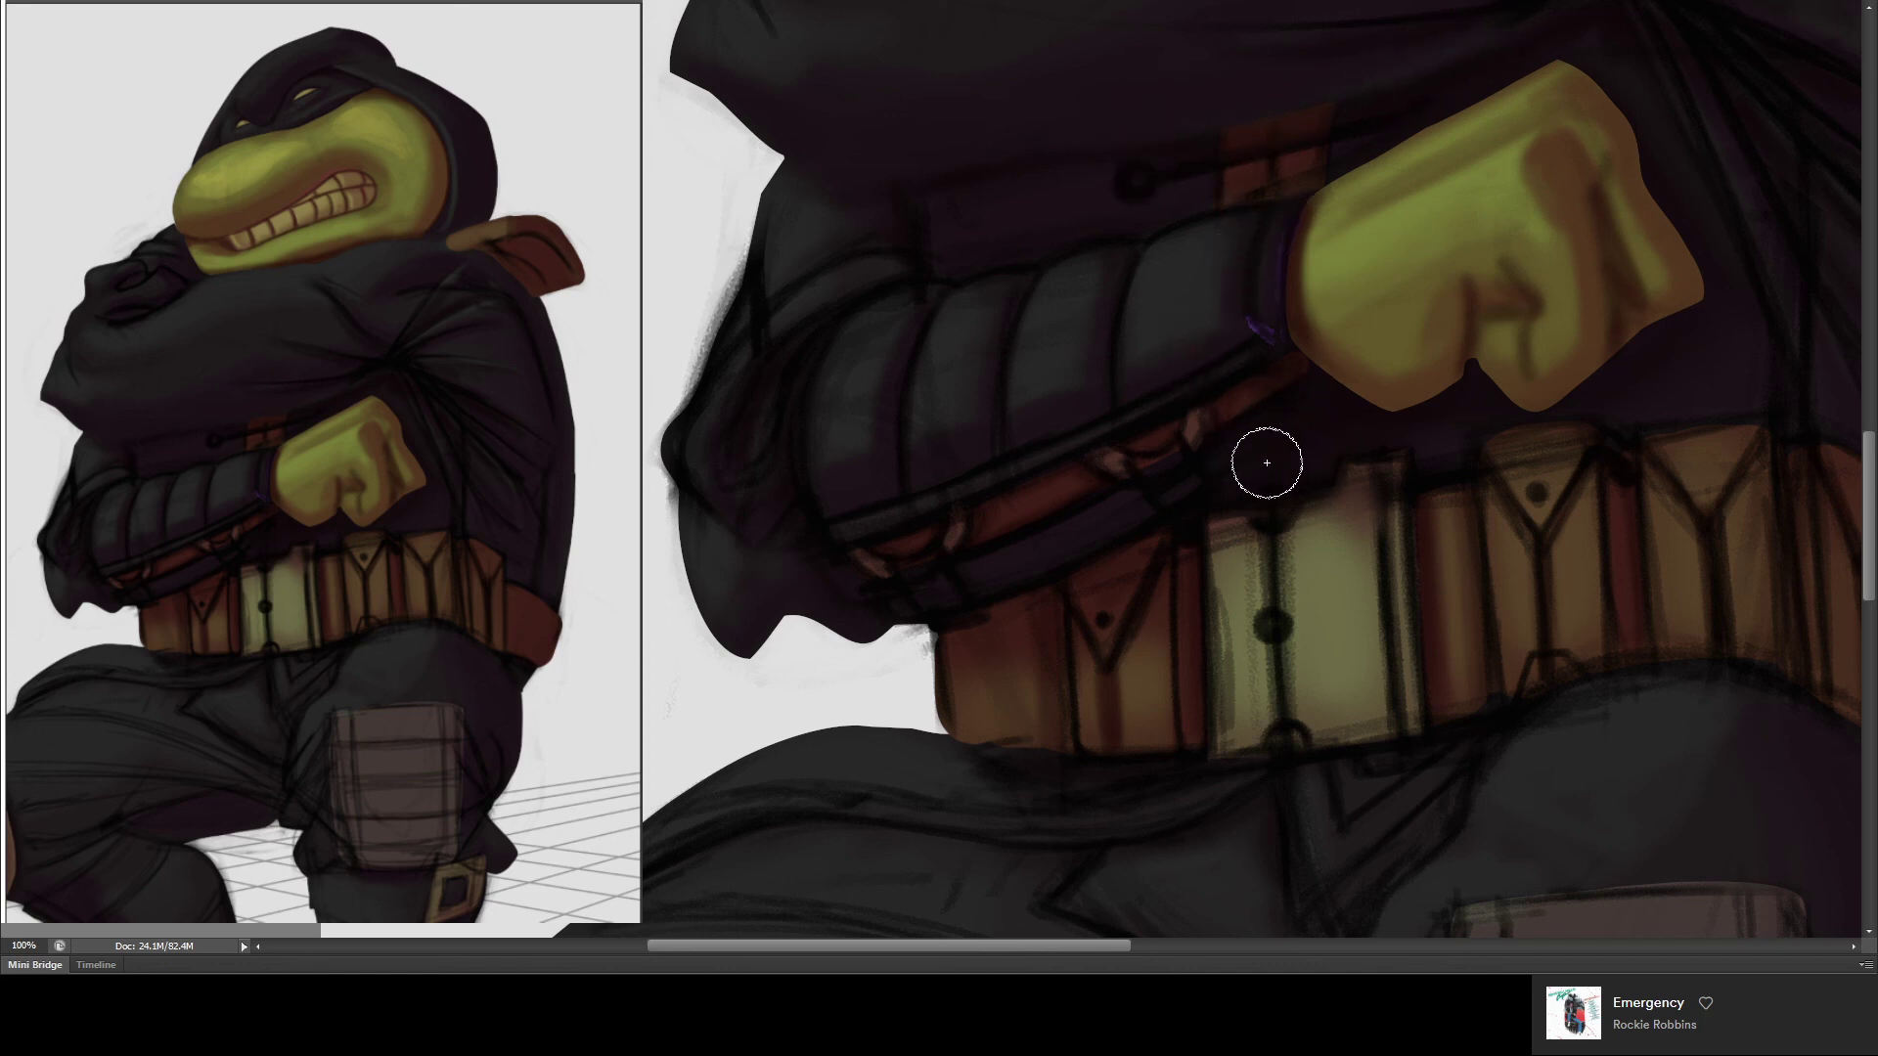
mouse_move(705, 539)
mouse_down()
mouse_move(715, 235)
mouse_move(754, 230)
mouse_move(776, 251)
mouse_move(734, 306)
mouse_move(689, 516)
mouse_move(780, 532)
mouse_move(734, 602)
mouse_move(797, 684)
mouse_move(789, 629)
mouse_move(912, 598)
mouse_up()
- Round off the belt's lower-left corner, then move the view to the fist and shoulder
drag(1012, 634, 953, 721)
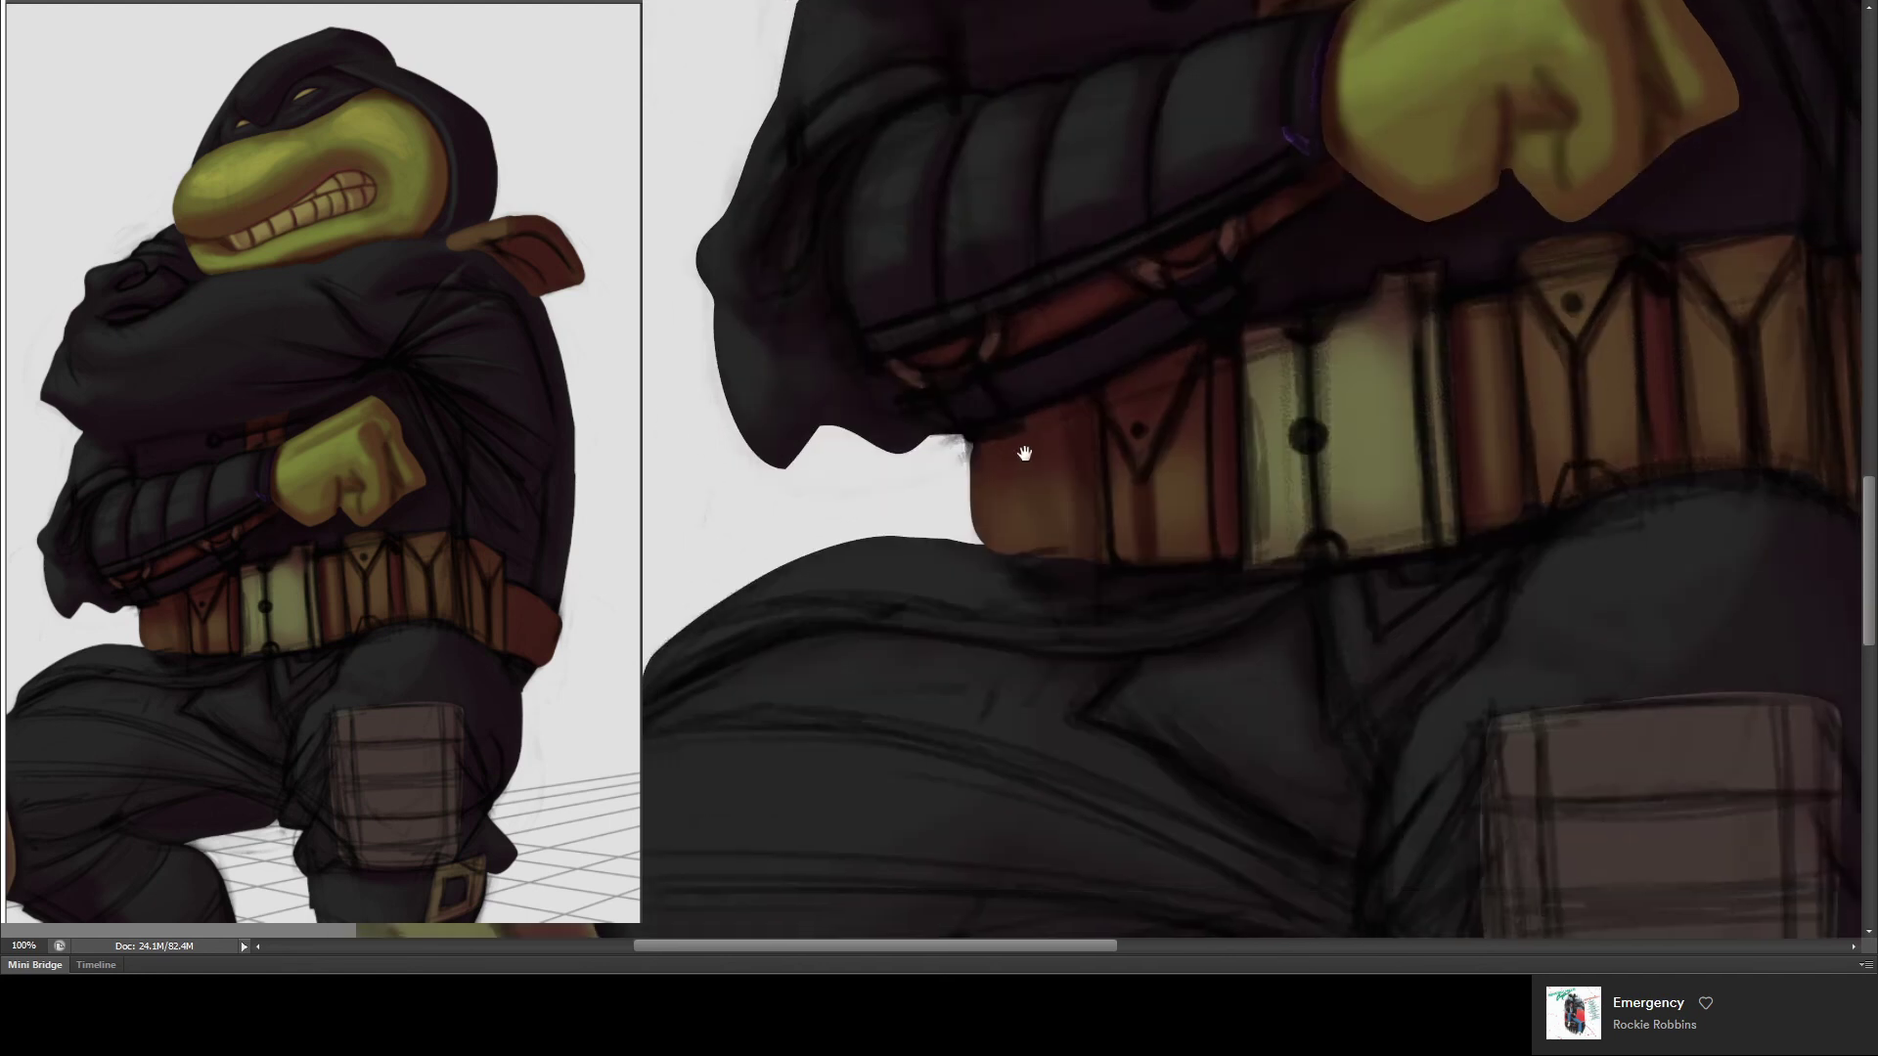
mouse_move(1019, 449)
mouse_down()
mouse_move(976, 480)
mouse_move(1069, 486)
mouse_up()
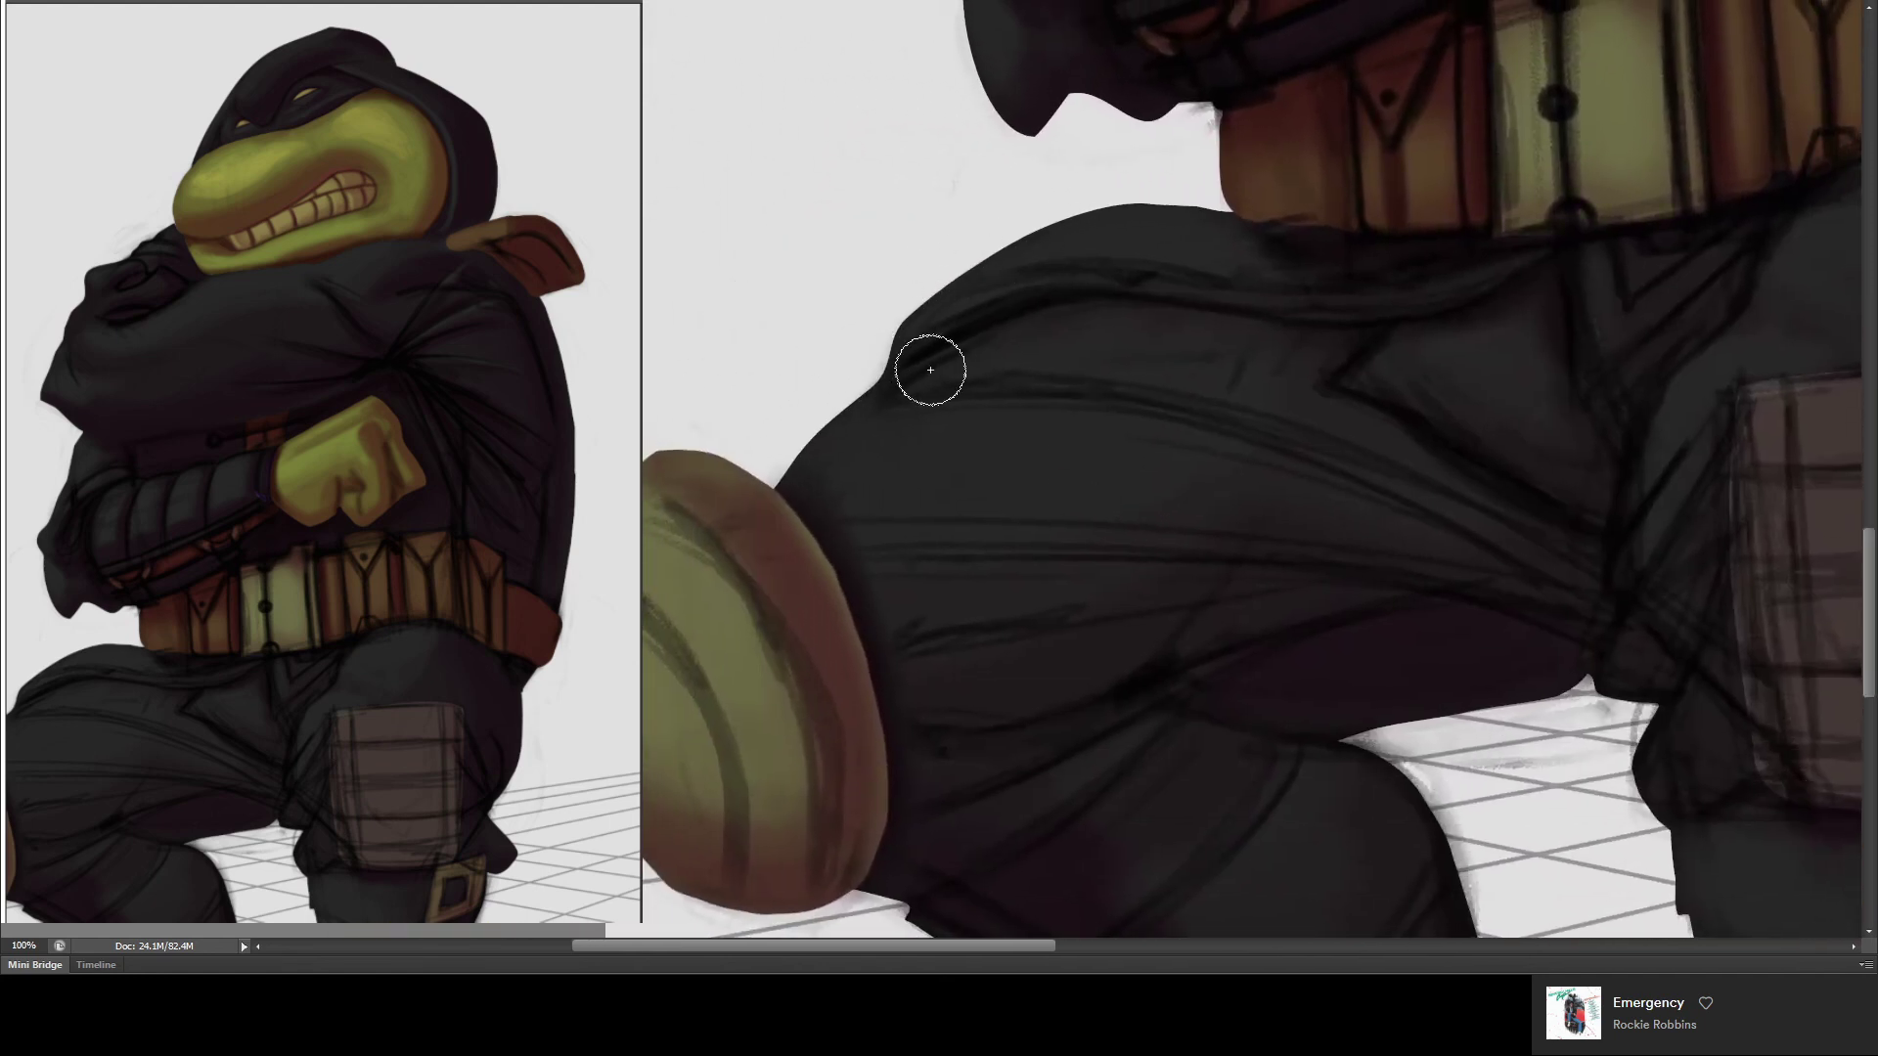
mouse_move(1154, 261)
mouse_down()
mouse_move(930, 605)
mouse_move(871, 341)
mouse_up()
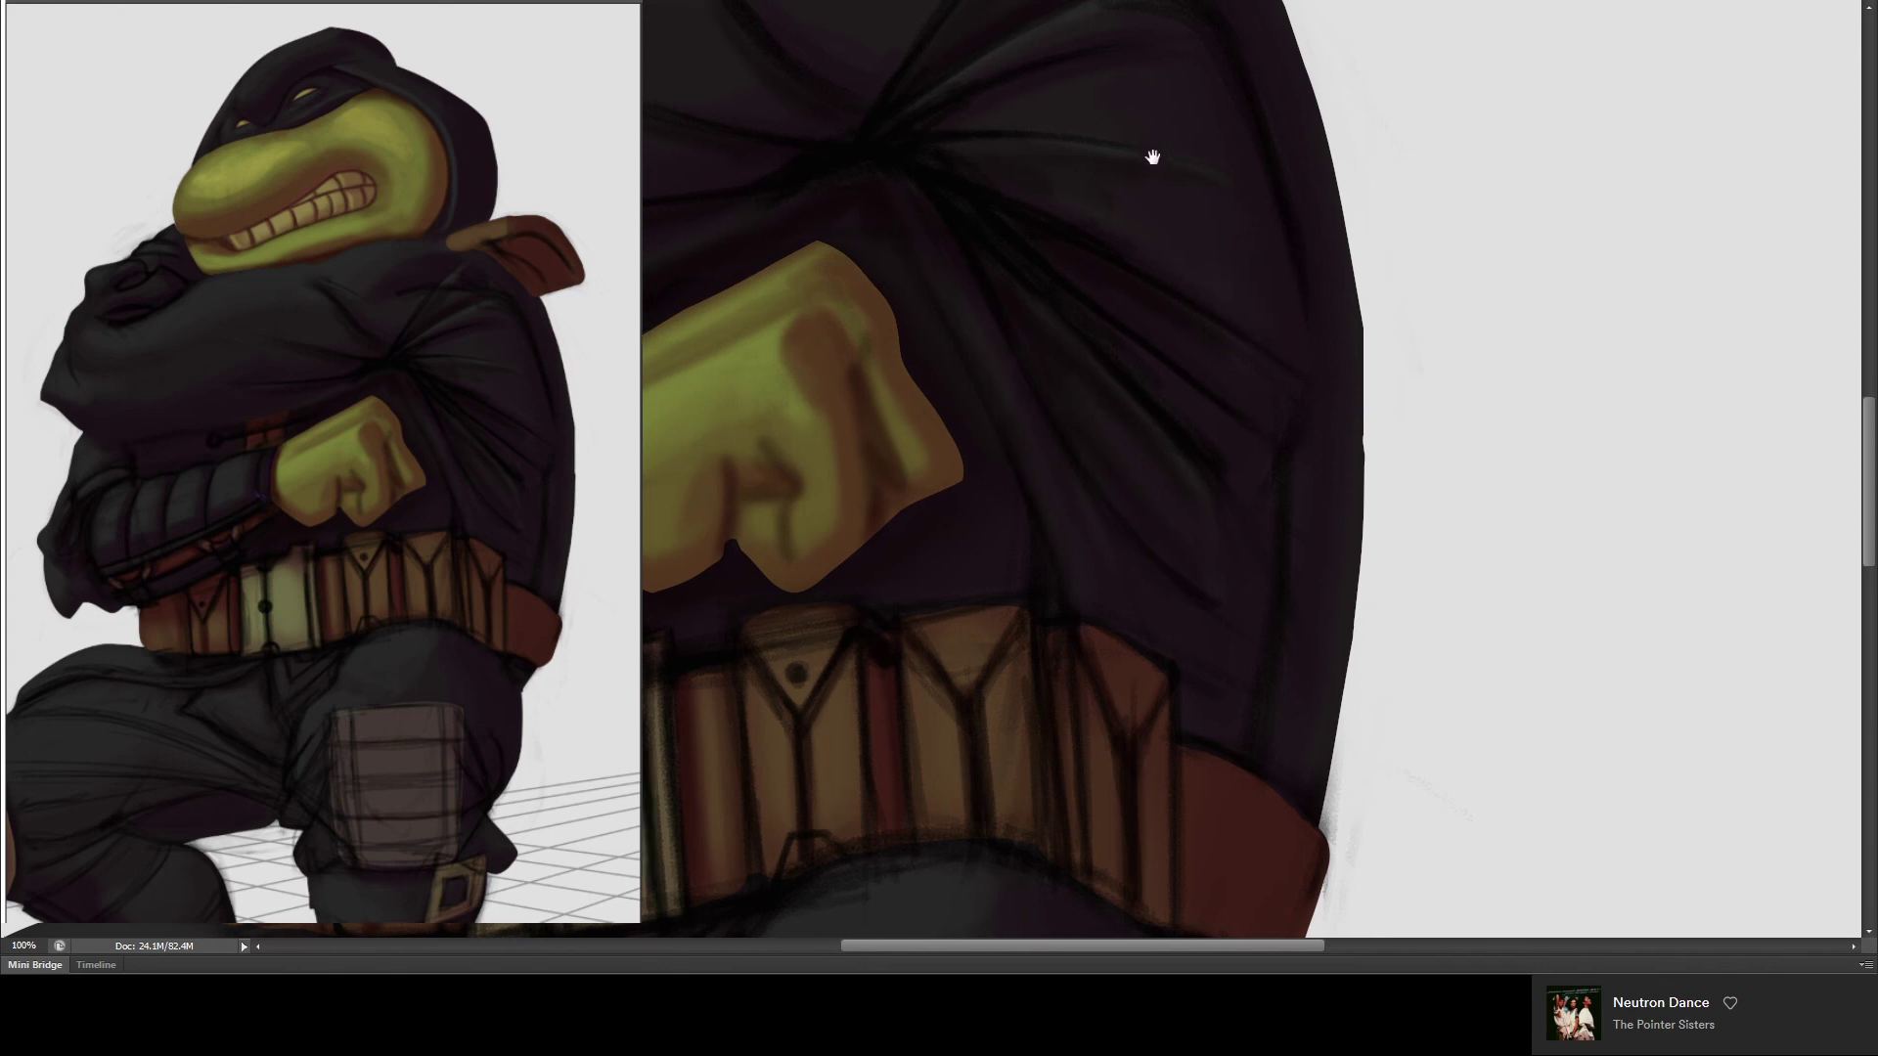
- With an enlarged brush, shade and deepen the cloak folds below the shoulder pad and above the fist
drag(1155, 154, 1245, 457)
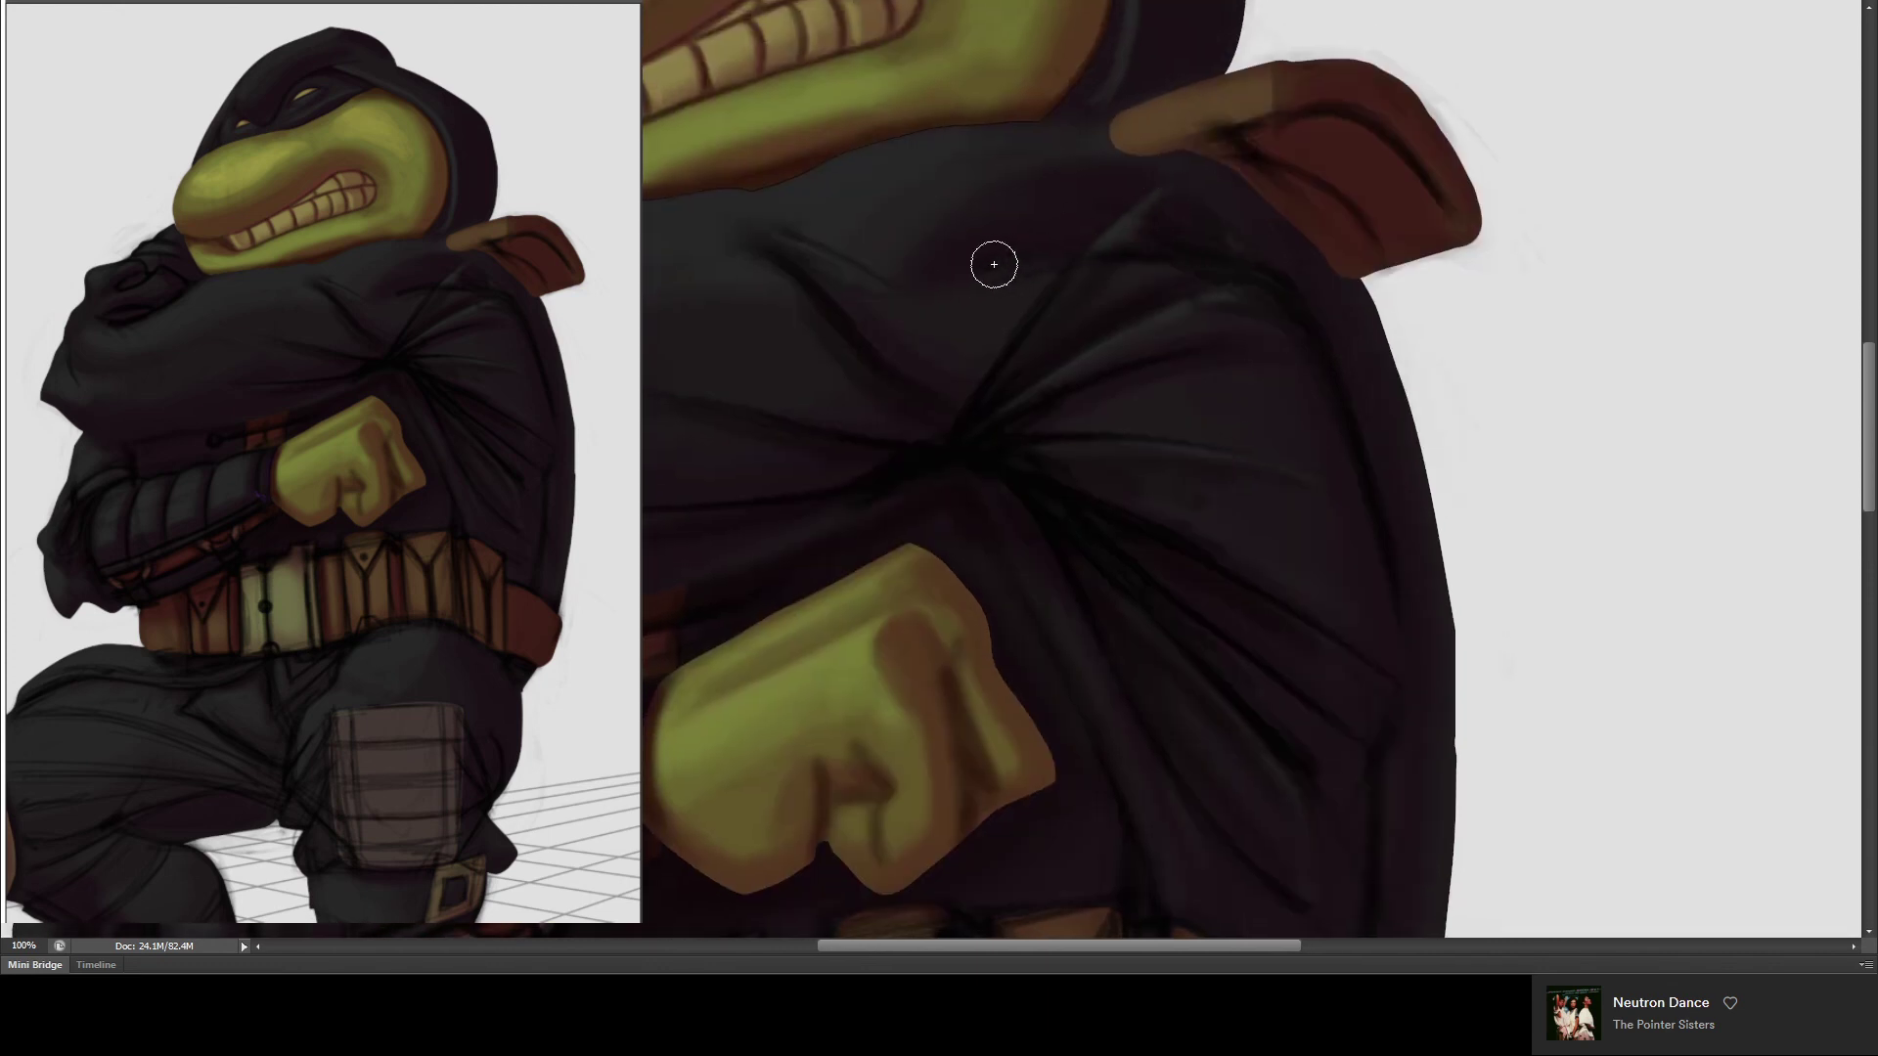
key(bracketright)
key(bracketright)
mouse_move(1235, 182)
mouse_down()
mouse_move(1069, 255)
mouse_move(1182, 218)
mouse_move(1236, 277)
mouse_move(1263, 275)
mouse_up()
mouse_move(1043, 219)
mouse_down()
mouse_move(1102, 302)
mouse_move(1183, 313)
mouse_up()
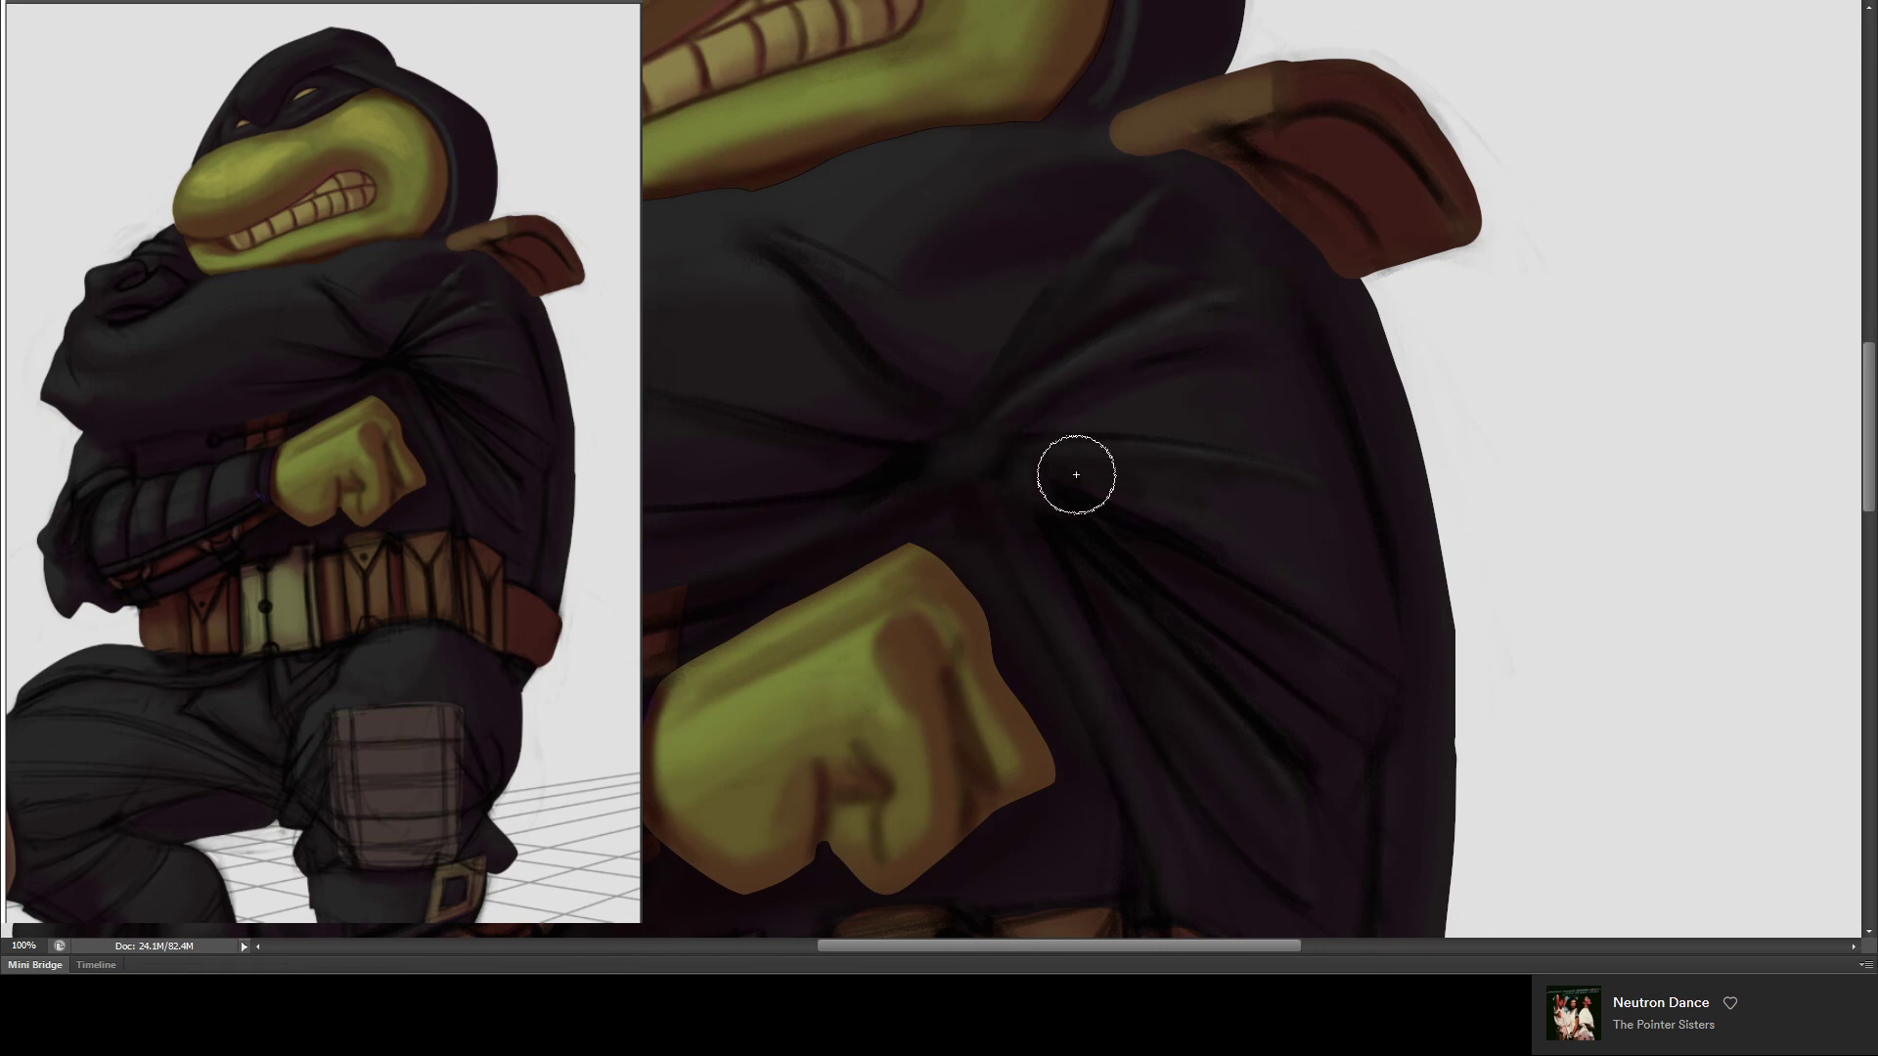
mouse_move(810, 488)
mouse_down()
mouse_move(1044, 490)
mouse_move(972, 410)
mouse_up()
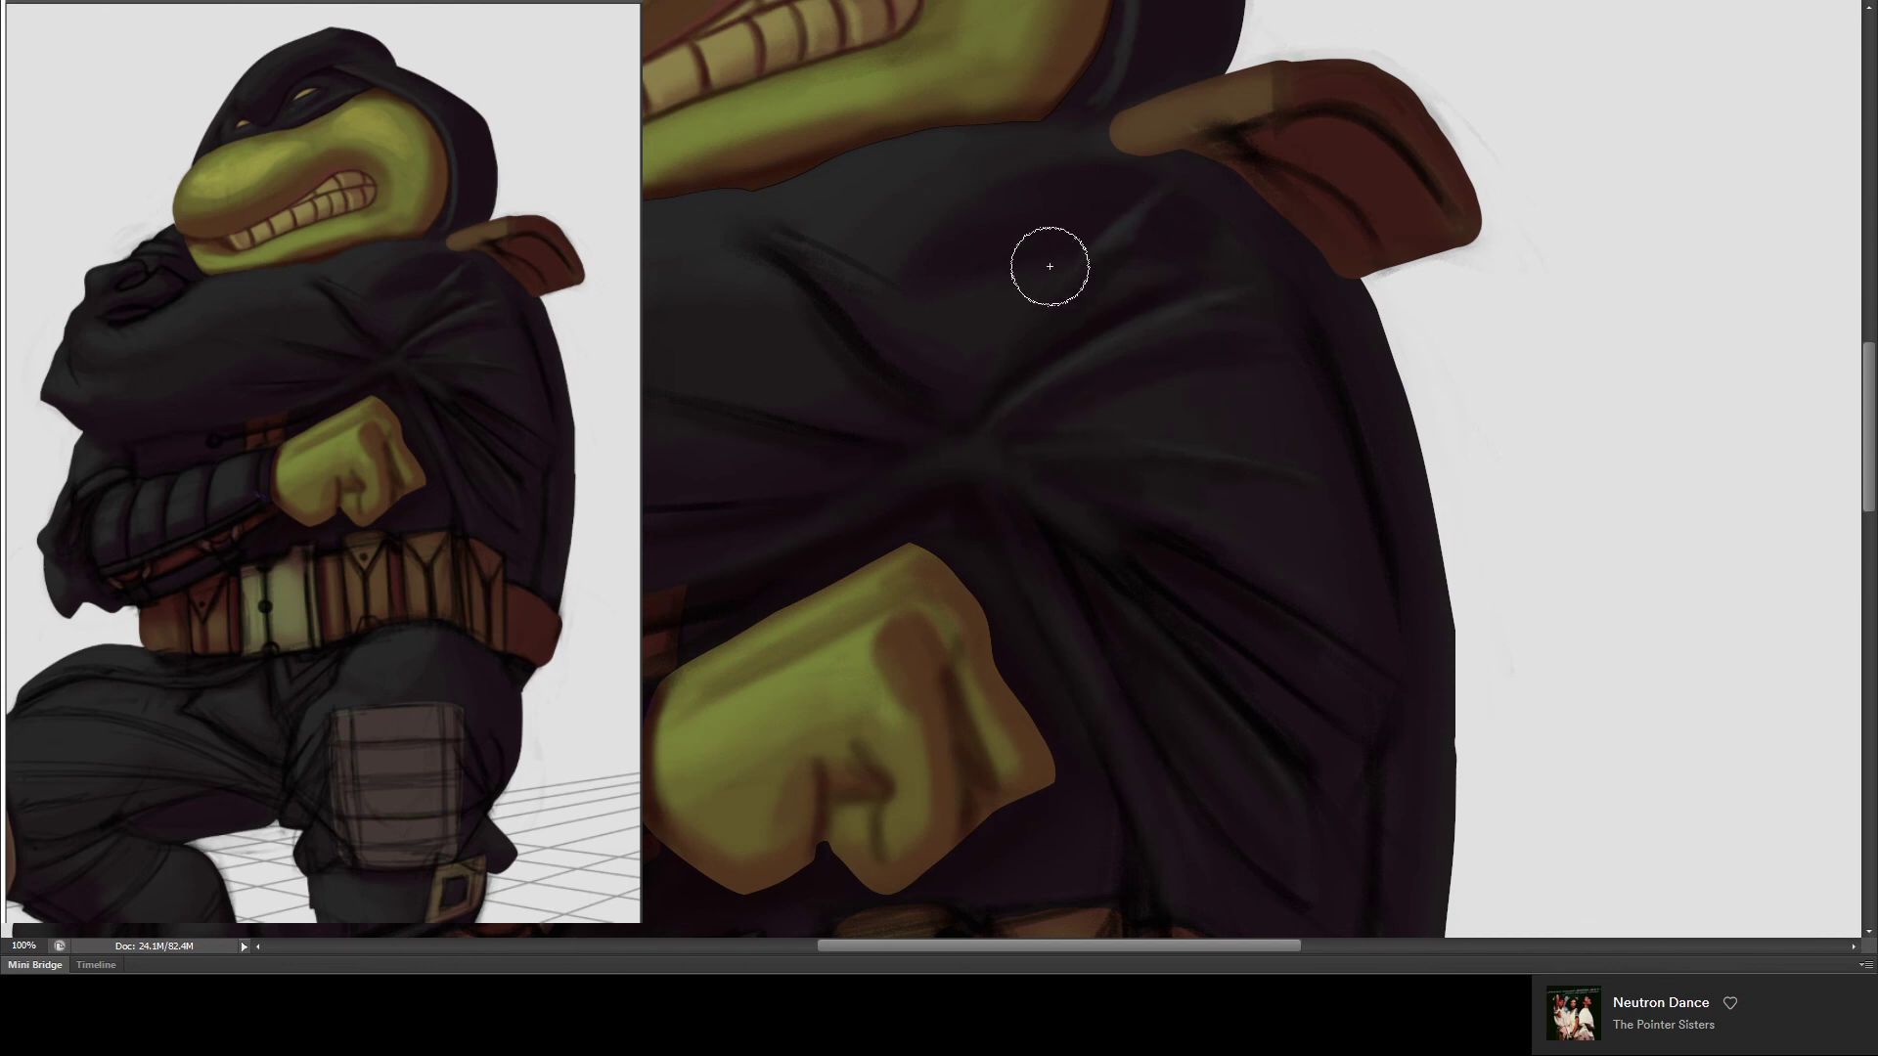
- Soften the dark fold streaks above the fist and zoom out to the whole figure
mouse_move(818, 260)
mouse_down()
mouse_move(871, 343)
mouse_move(782, 237)
mouse_move(977, 407)
mouse_up()
drag(700, 402, 943, 423)
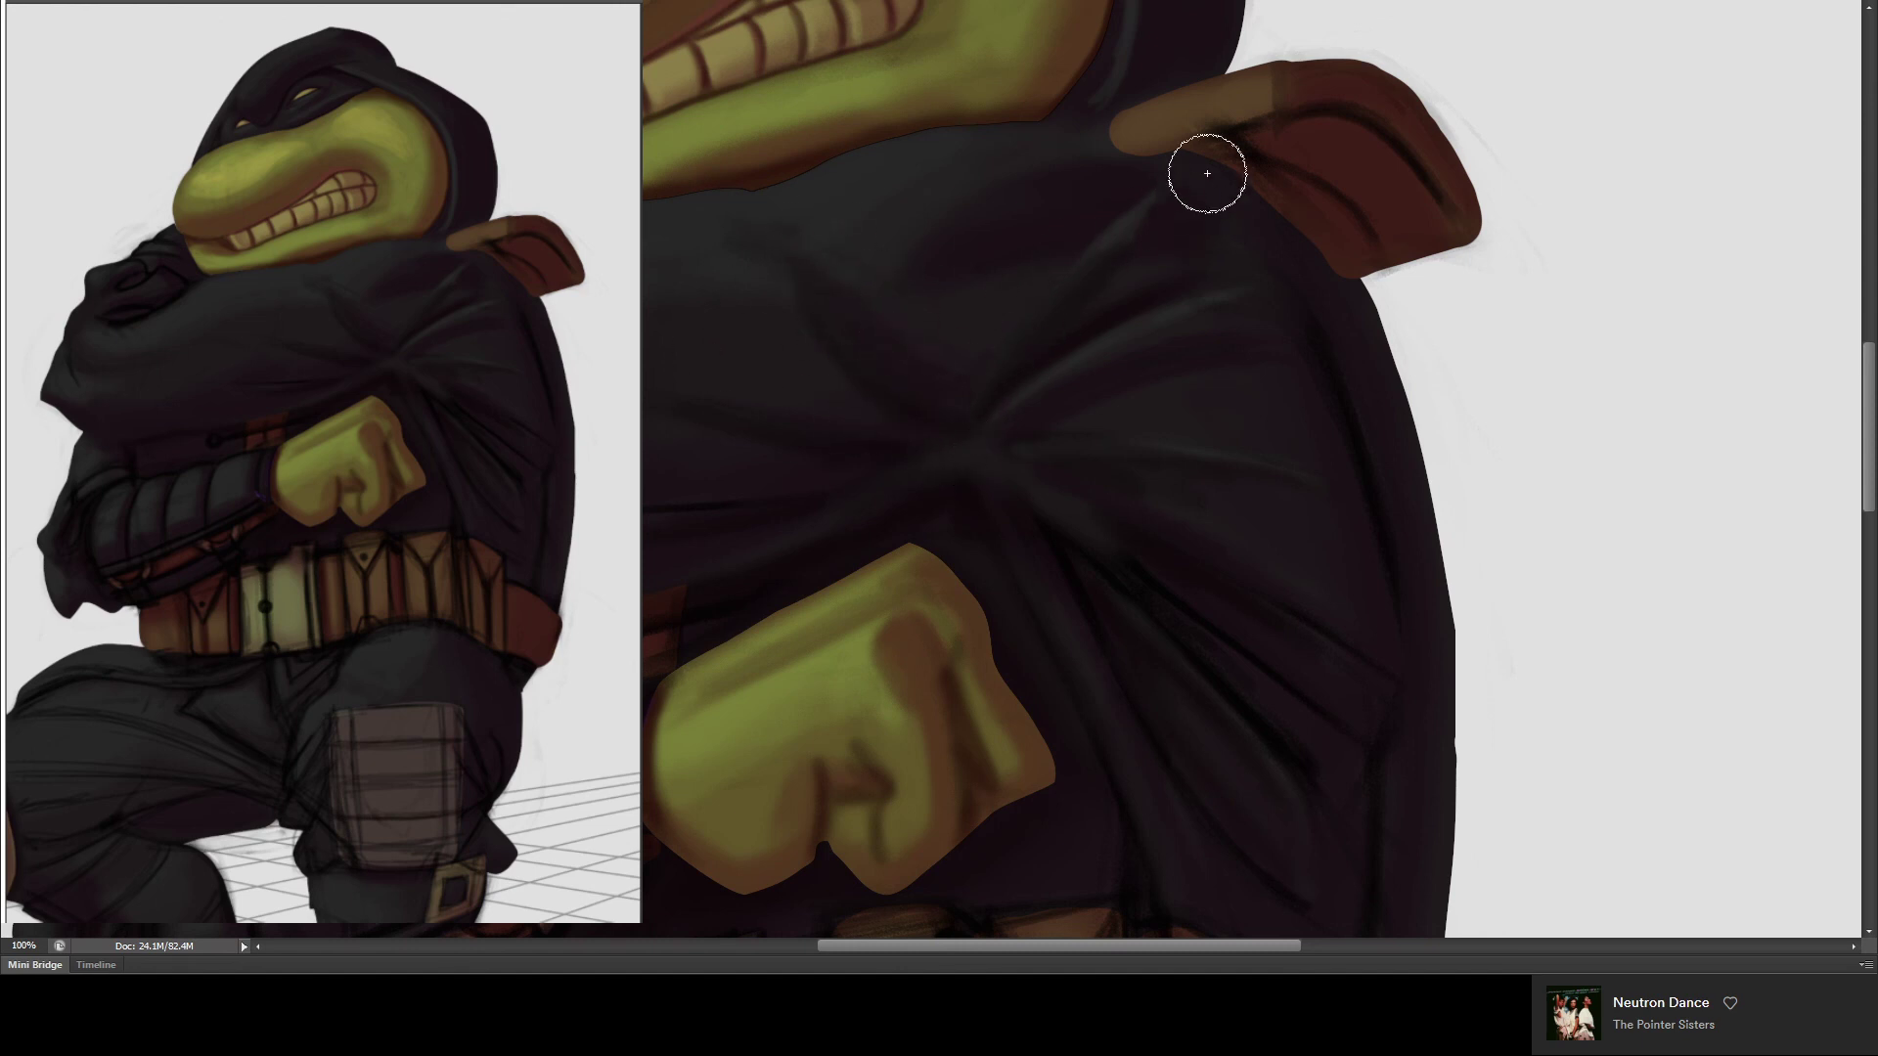
scroll(1206, 173, down, 2)
scroll(1207, 176, down, 2)
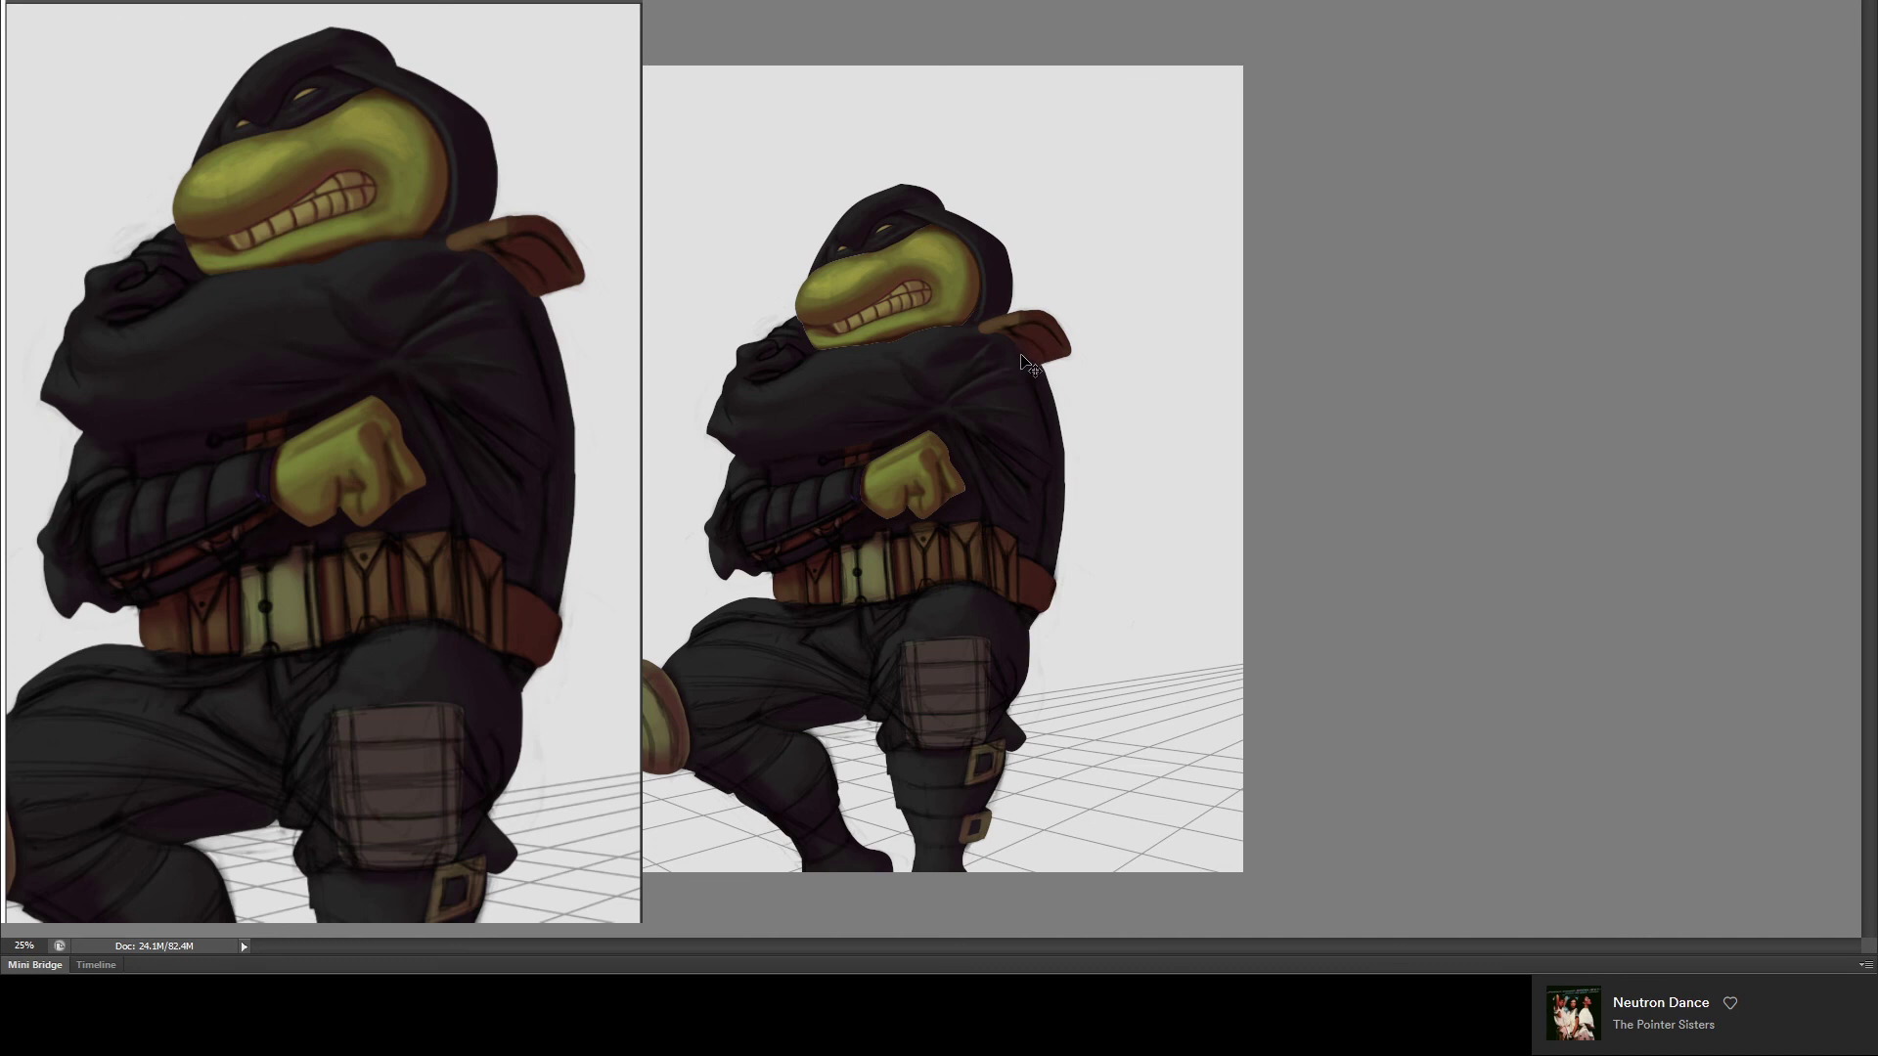
- At 50% zoom, extend the red belt strap upward and touch up the shoulder pad's top edge
key(ctrl+plus)
key(ctrl+plus)
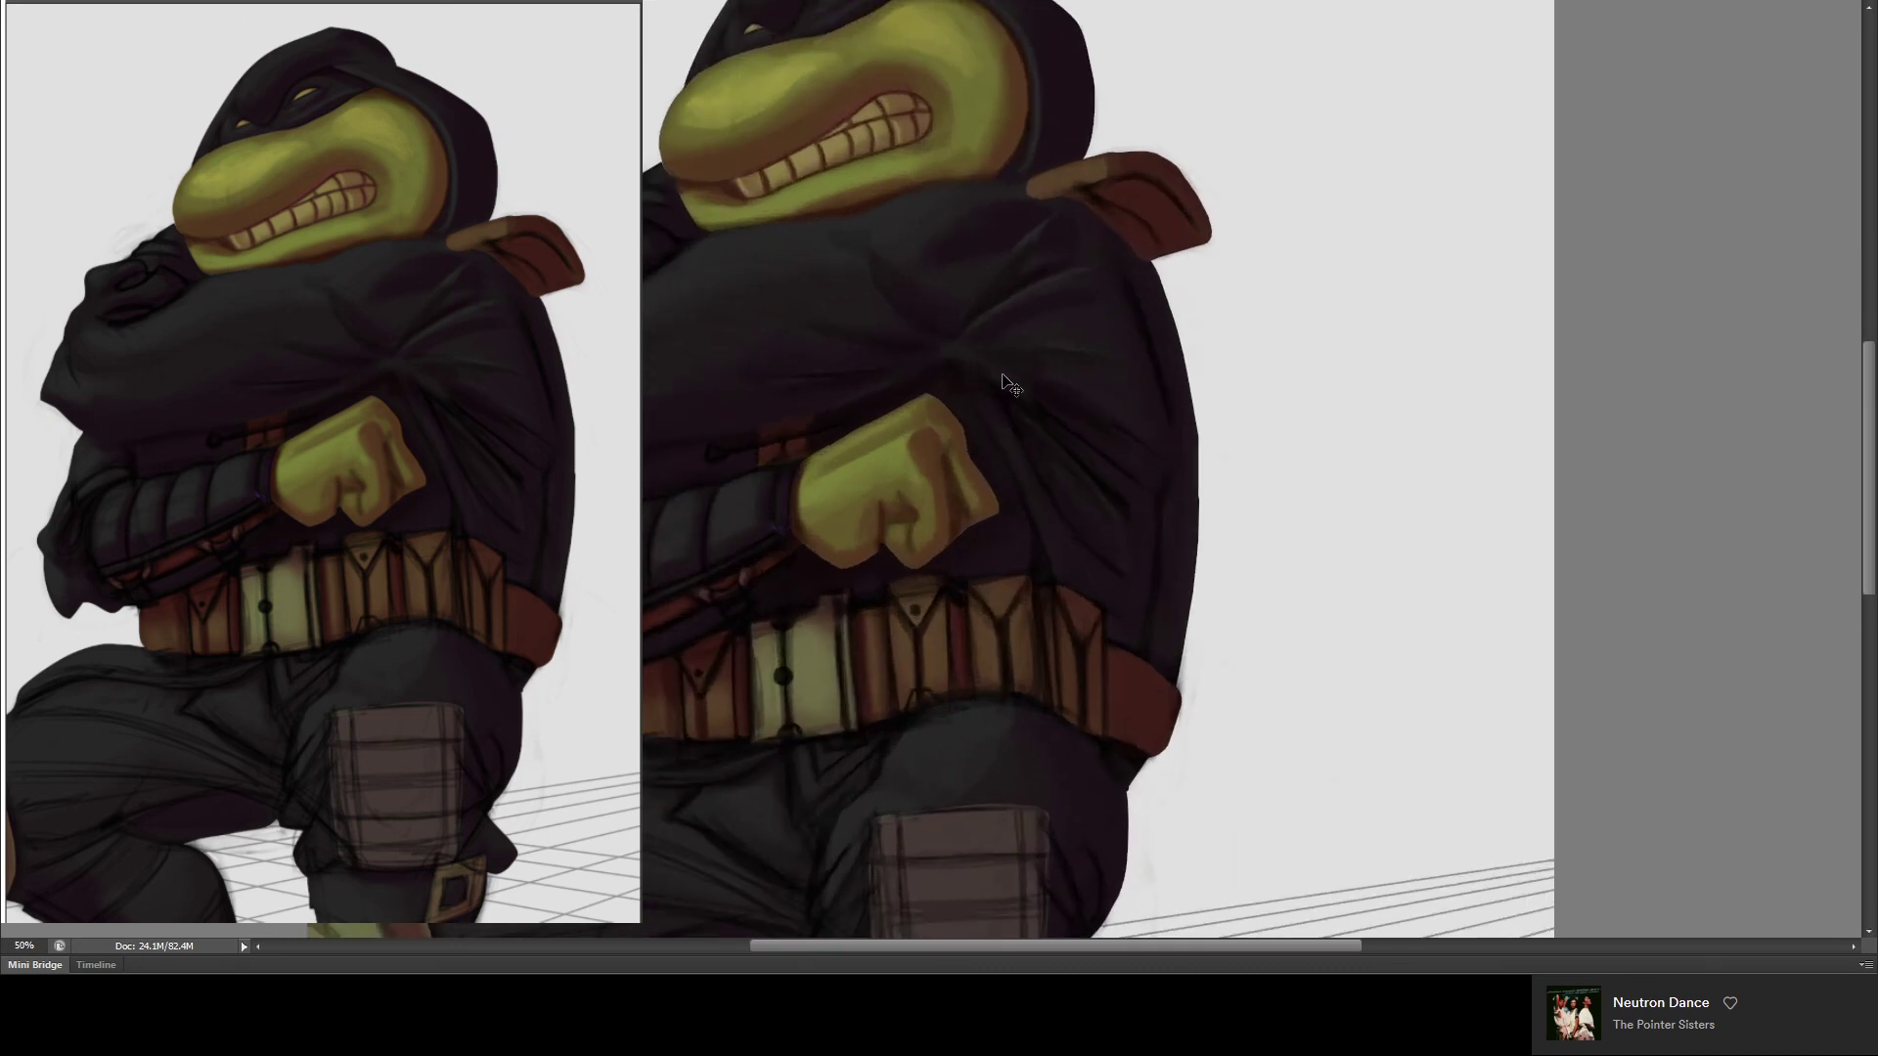
key(ctrl+plus)
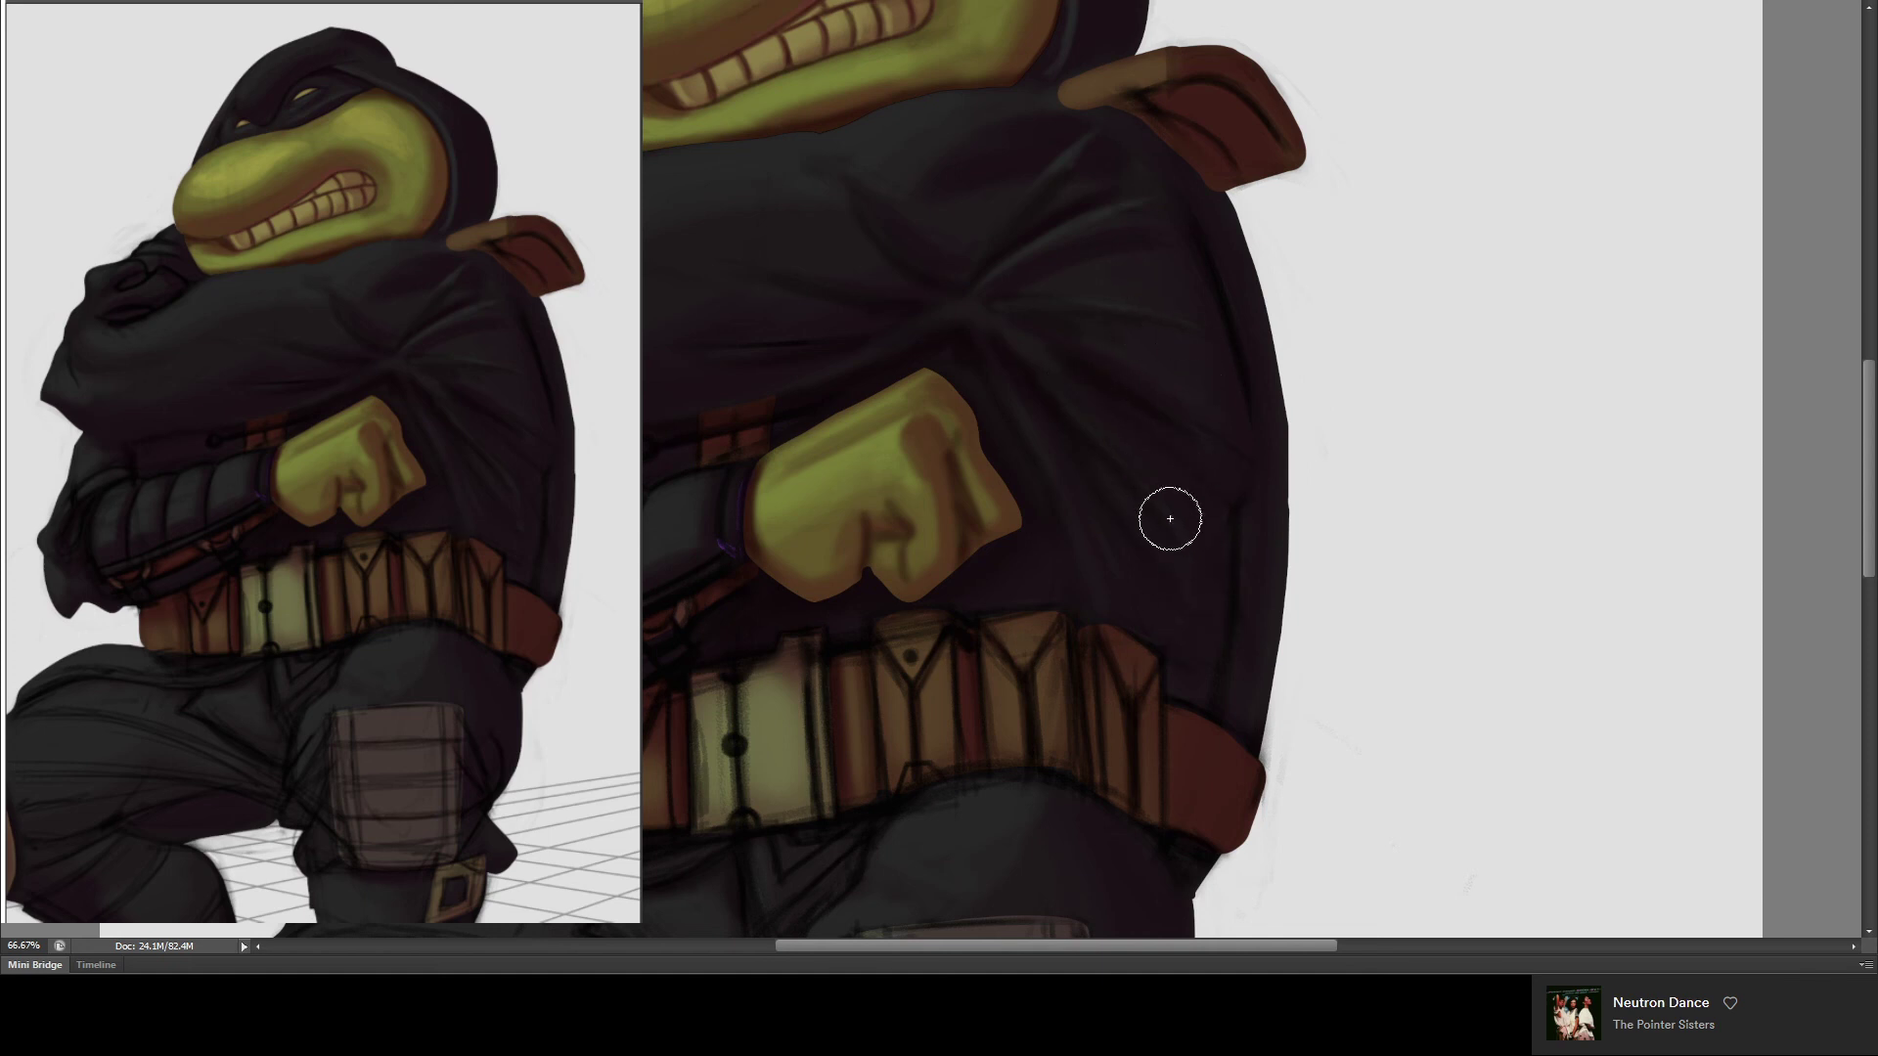
mouse_move(1267, 780)
mouse_down()
mouse_move(1191, 689)
mouse_move(1203, 818)
mouse_move(1186, 842)
mouse_move(1233, 839)
mouse_move(1177, 701)
mouse_move(1228, 838)
mouse_move(1199, 701)
mouse_up()
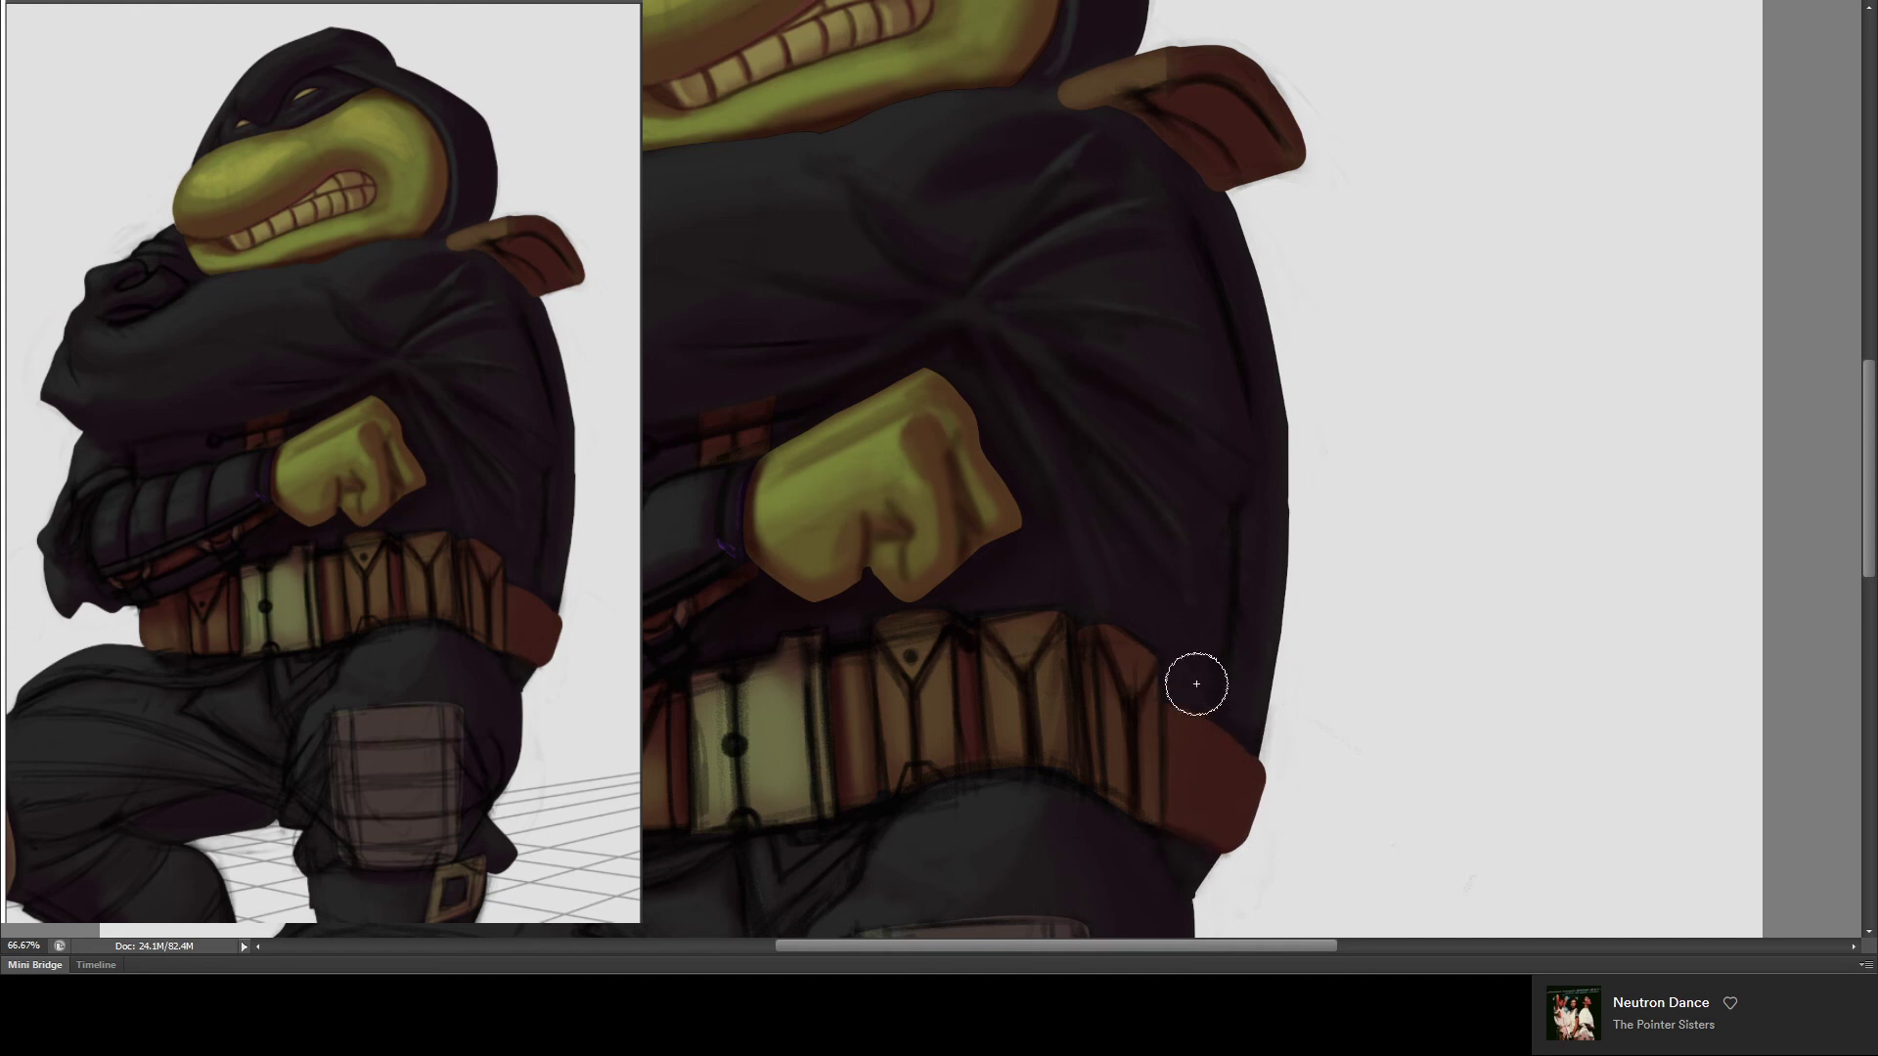
drag(1161, 84, 1151, 71)
drag(1006, 373, 1134, 405)
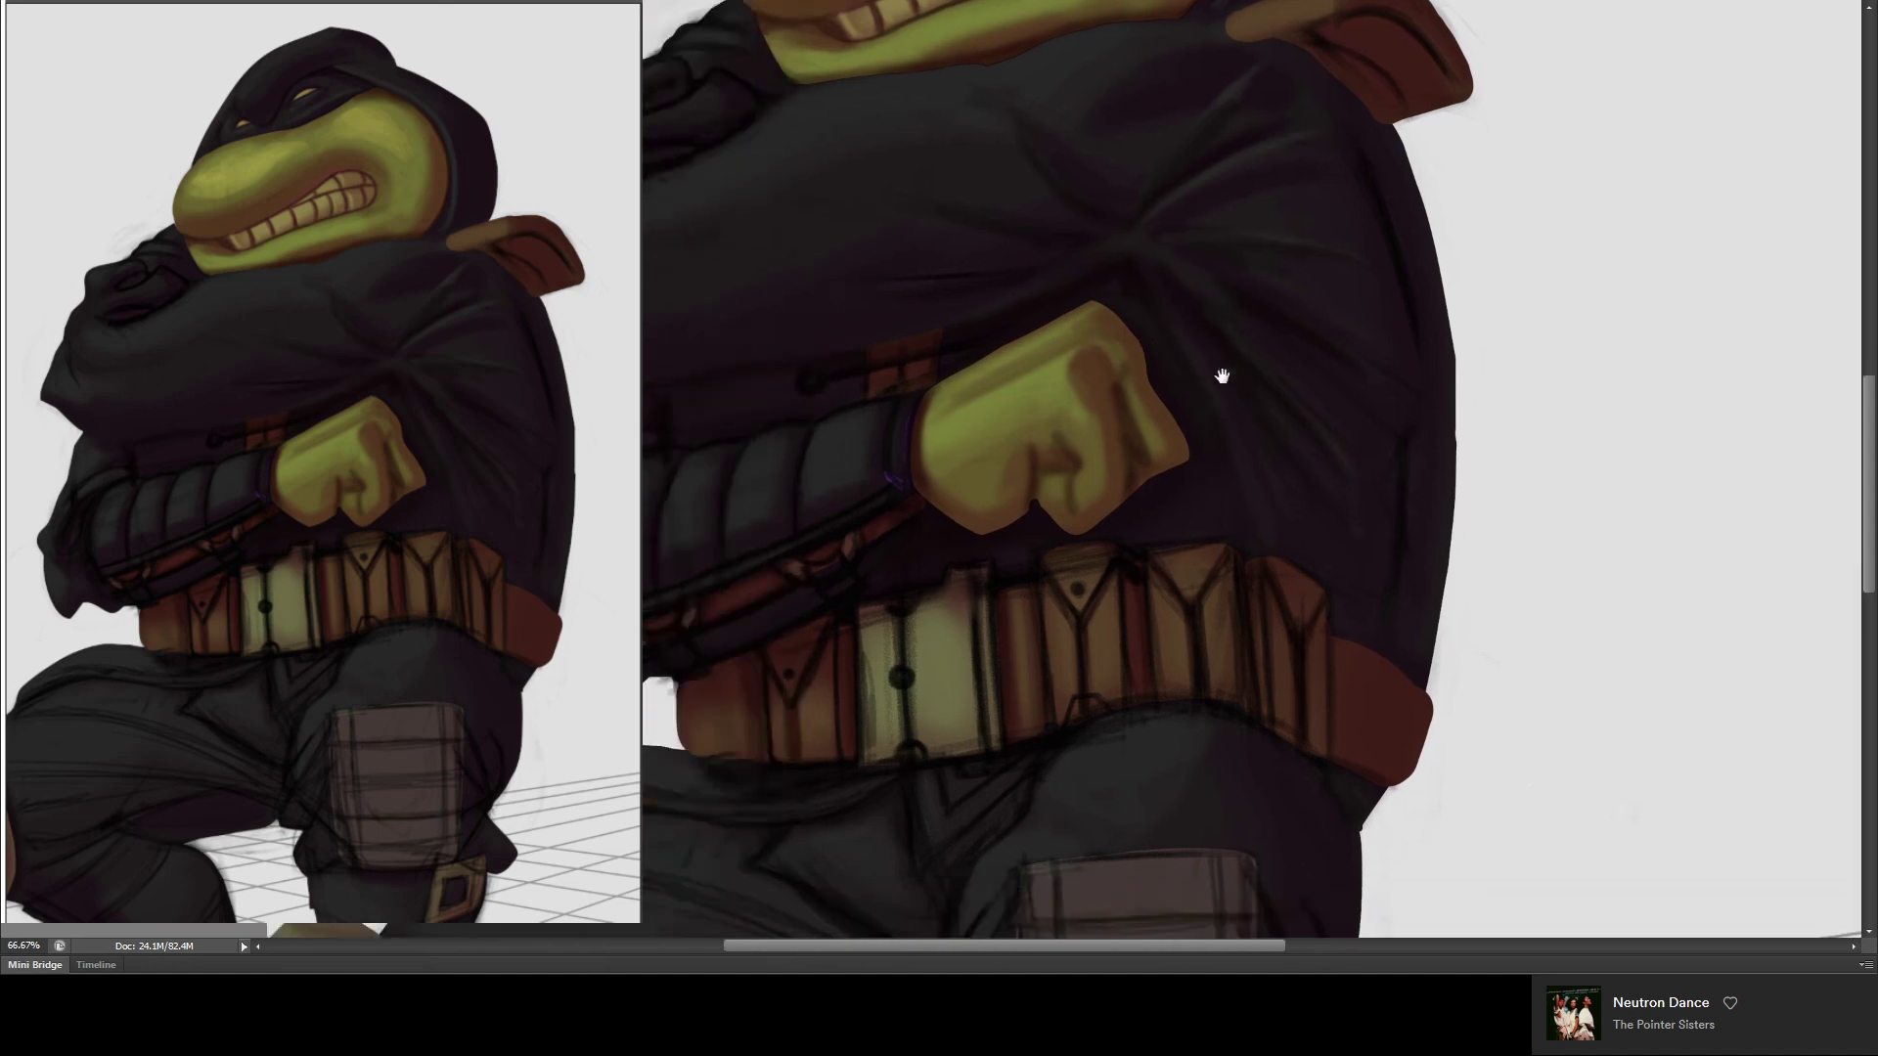
drag(1077, 487, 1074, 537)
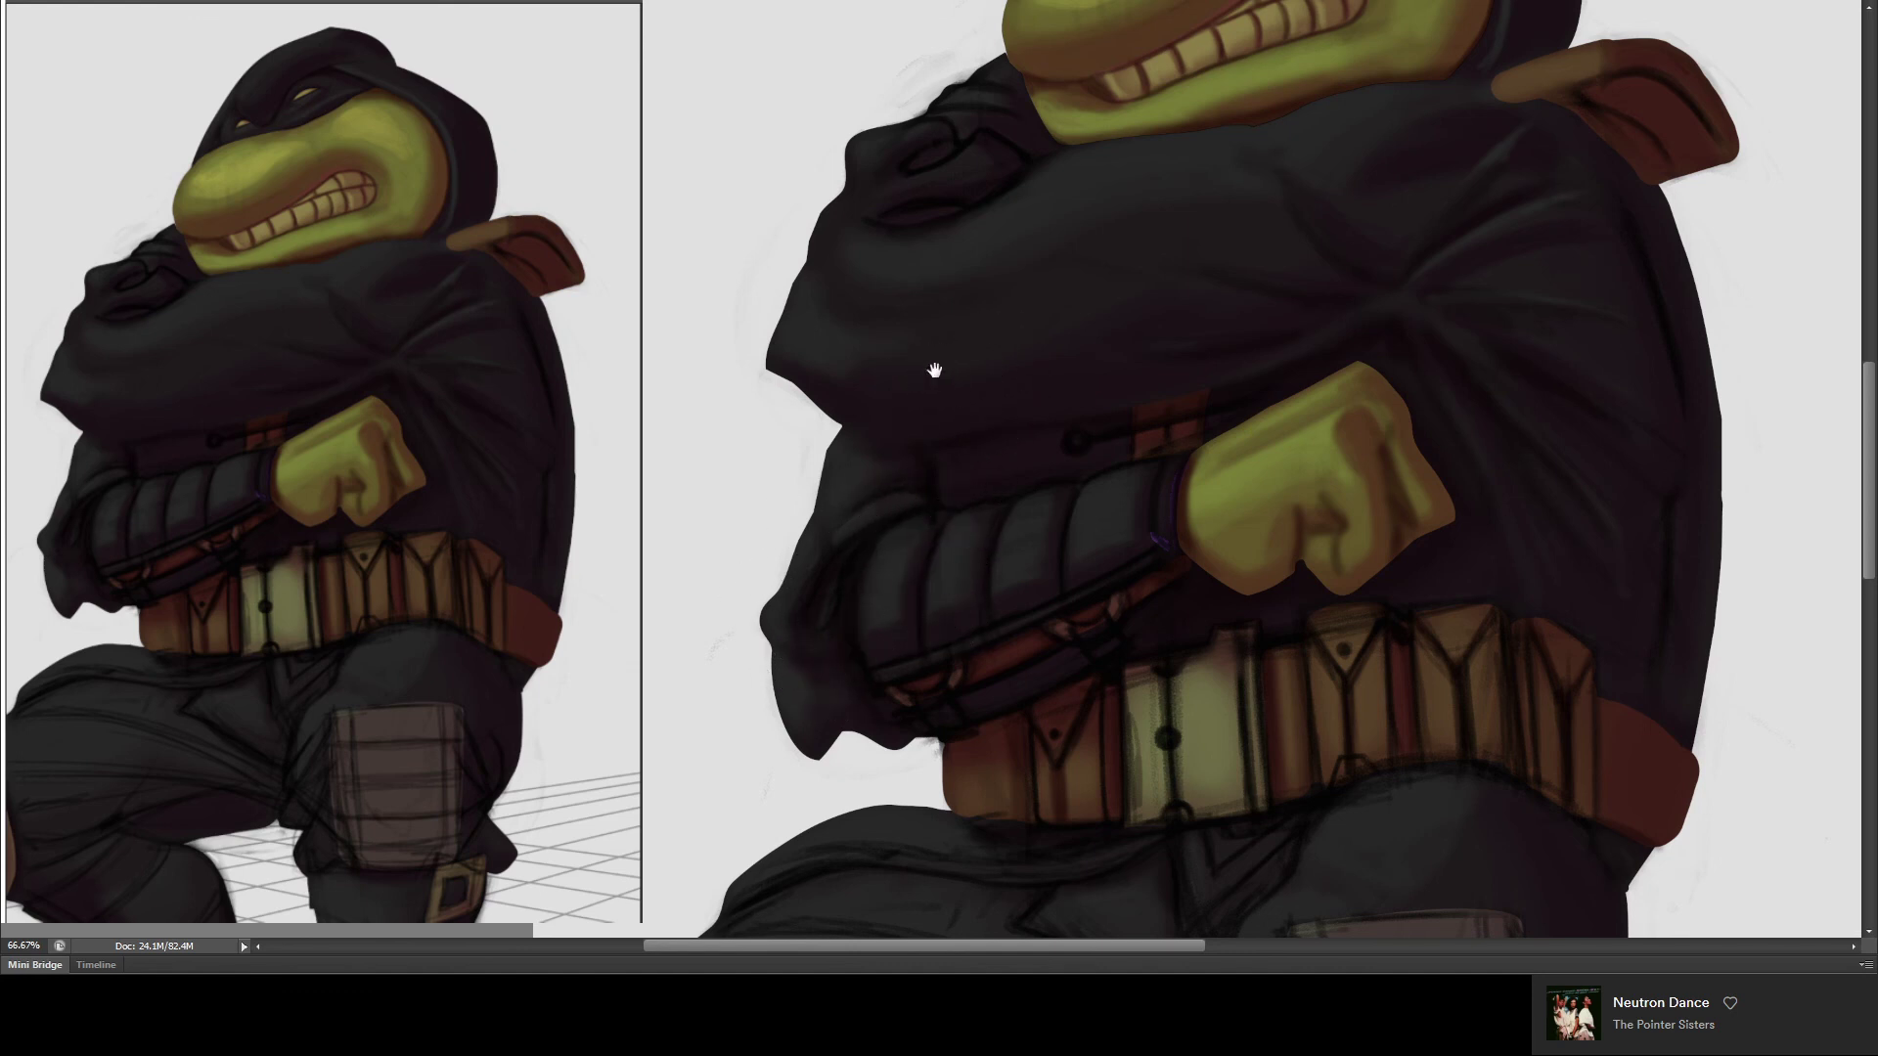
drag(1005, 545, 1039, 380)
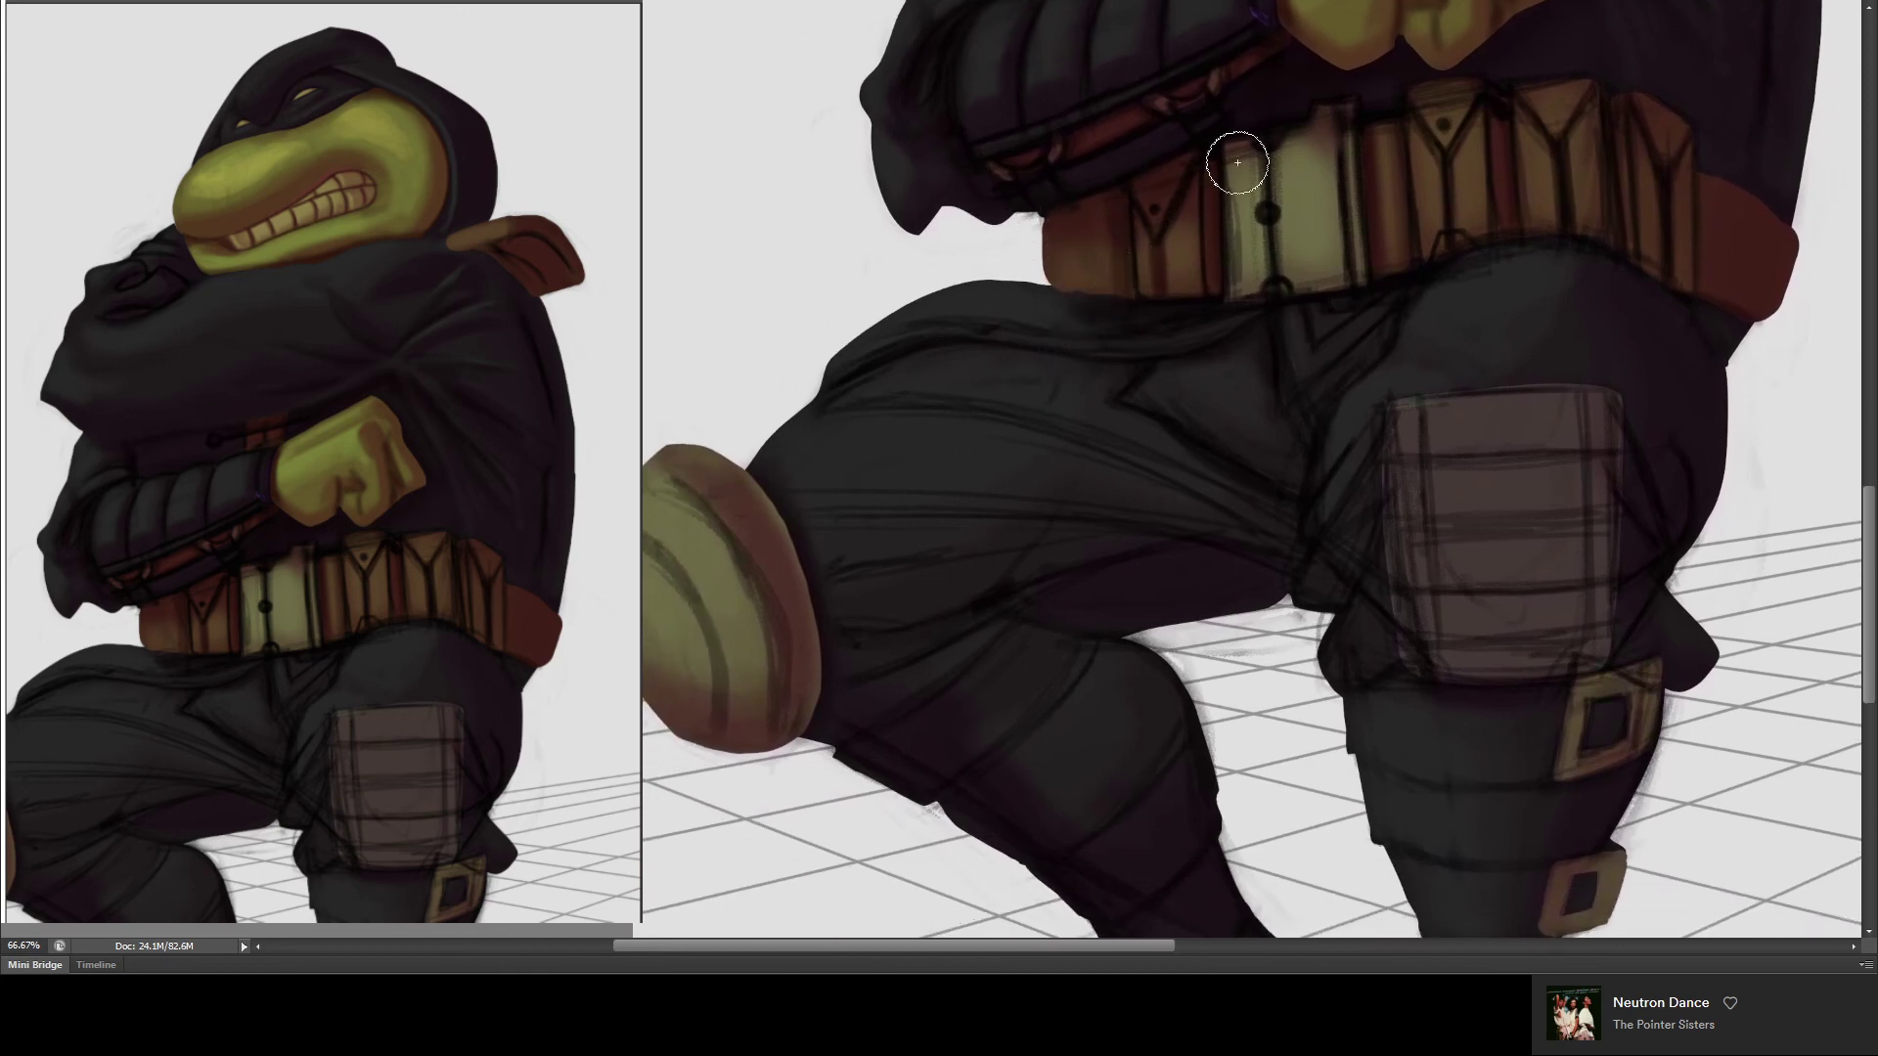
- Brighten the belt's light buckle panel, adjust the strips beside it, and shade the thigh and lower leg
drag(1227, 132, 1229, 288)
mouse_move(1351, 174)
mouse_down()
mouse_move(1325, 113)
mouse_move(1291, 134)
mouse_move(1324, 84)
mouse_move(1353, 90)
mouse_move(1379, 168)
mouse_move(1362, 197)
mouse_move(1362, 117)
mouse_move(1379, 279)
mouse_up()
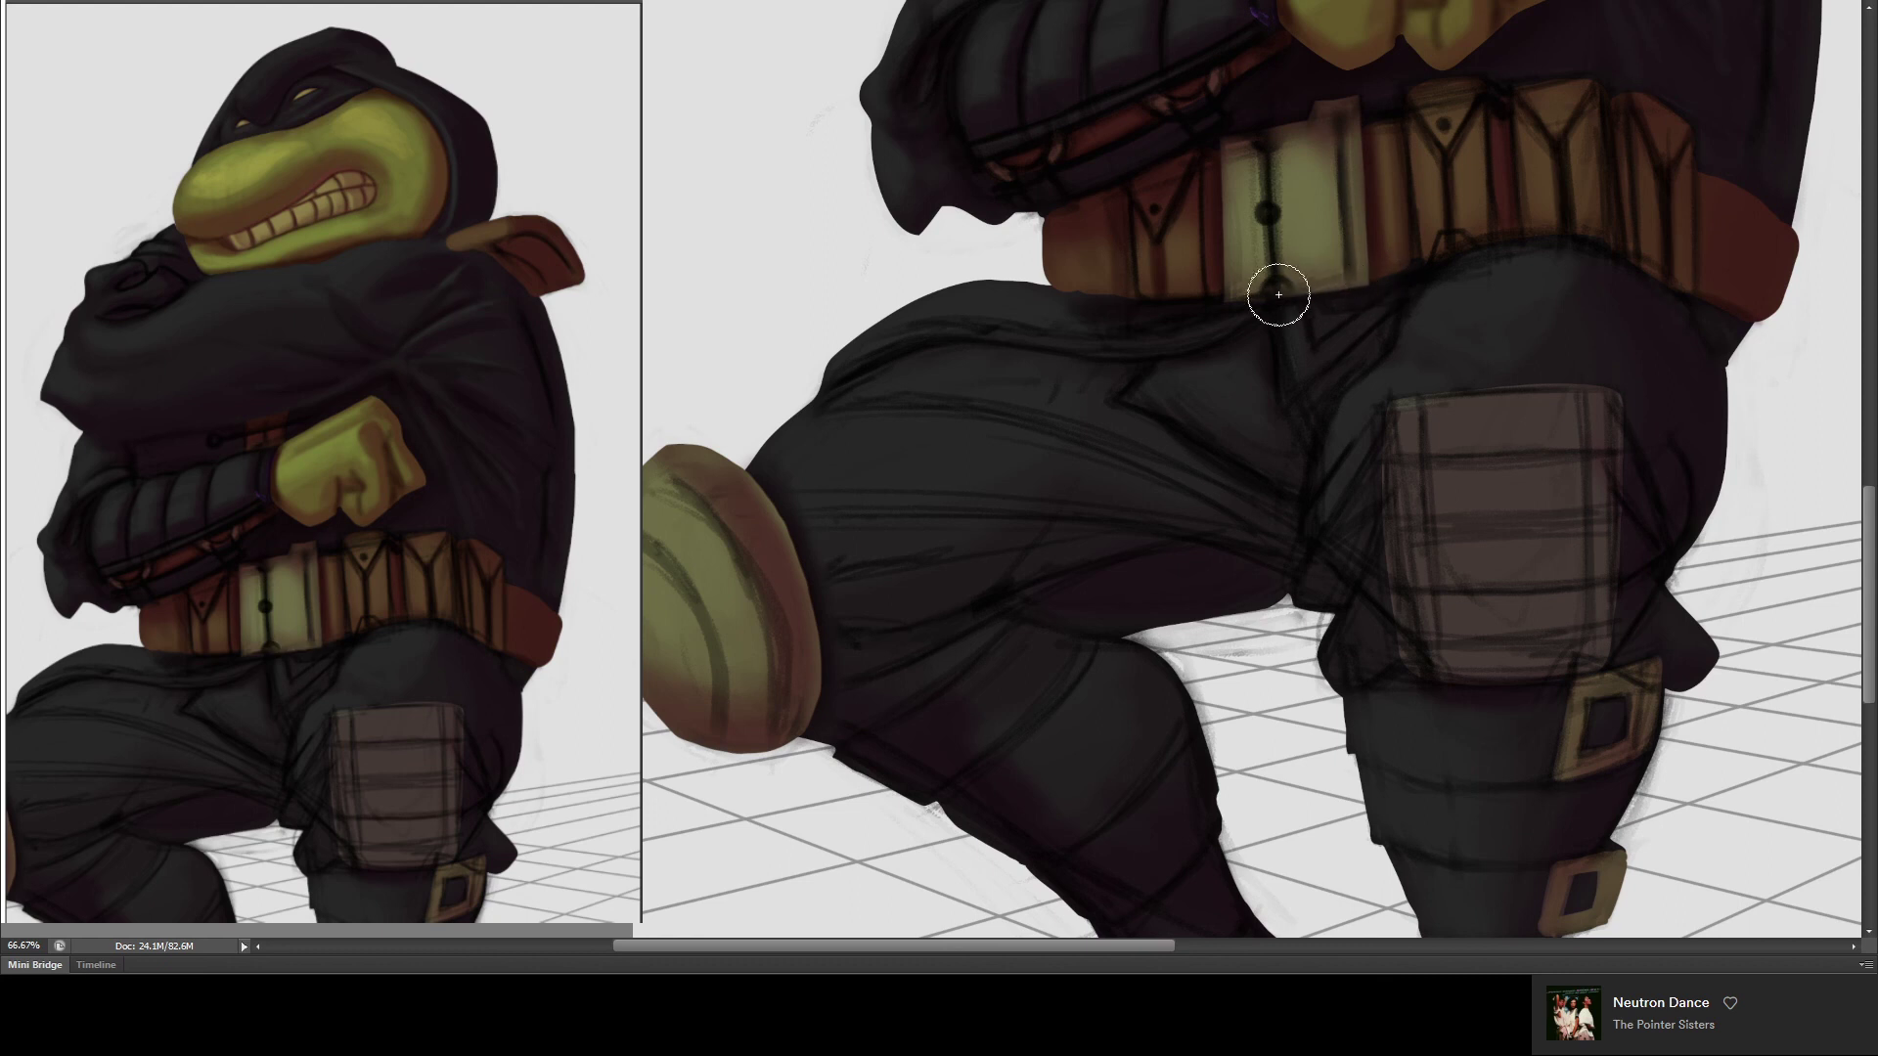
drag(1359, 102, 1387, 139)
drag(809, 402, 872, 381)
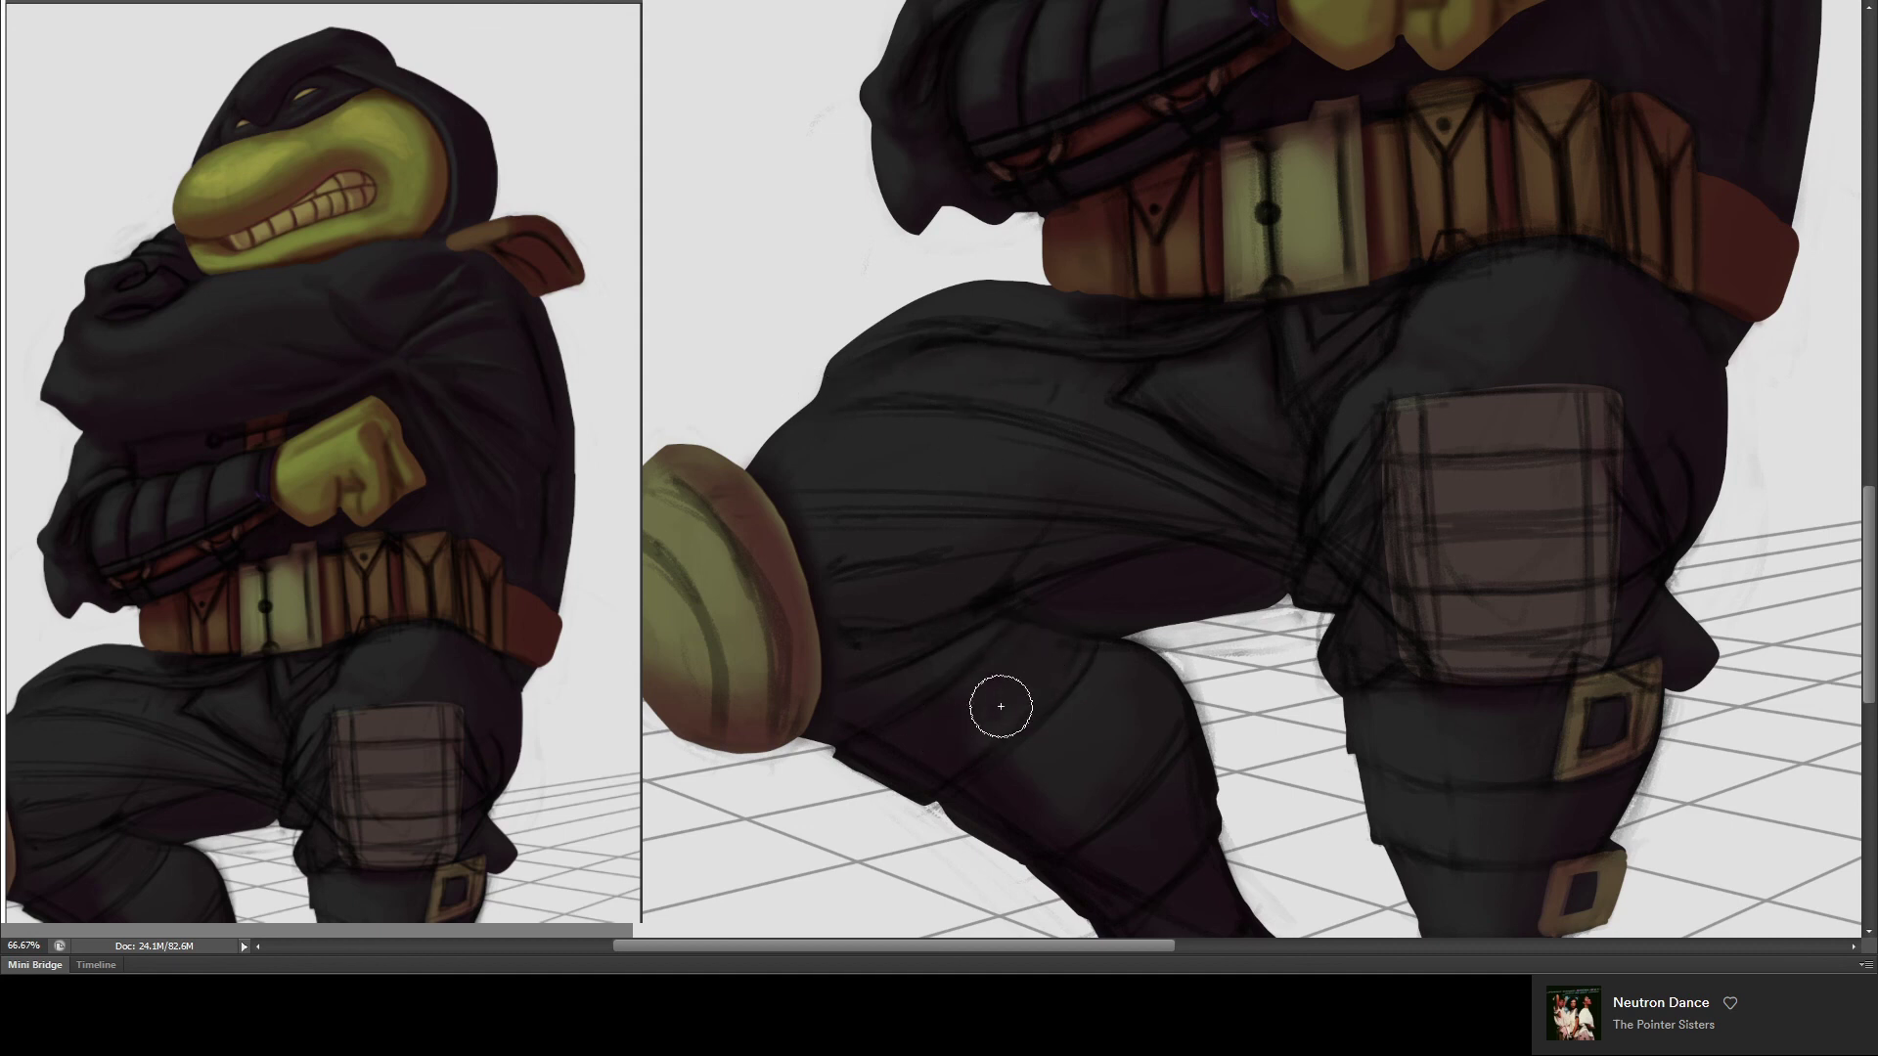
drag(893, 741, 888, 754)
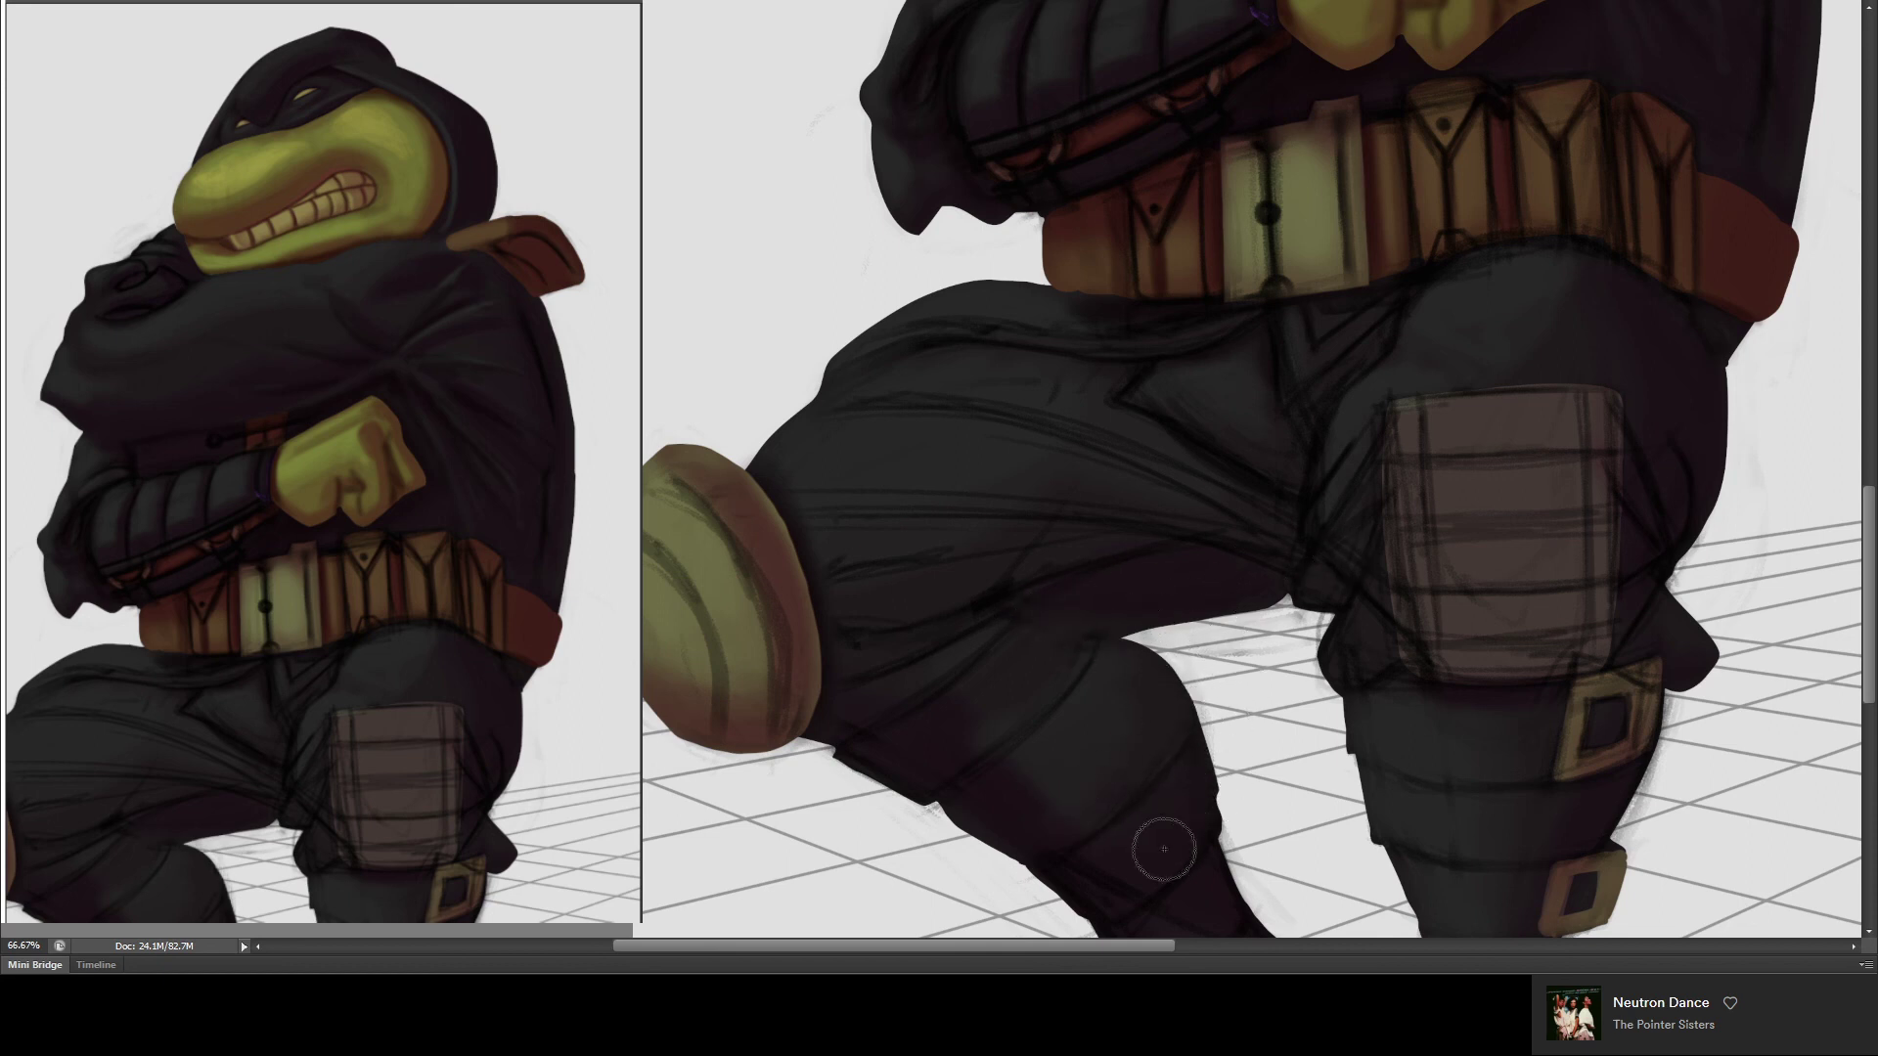
- Highlight the knee pocket's left edge and darken its bottom edge
drag(1195, 607, 951, 451)
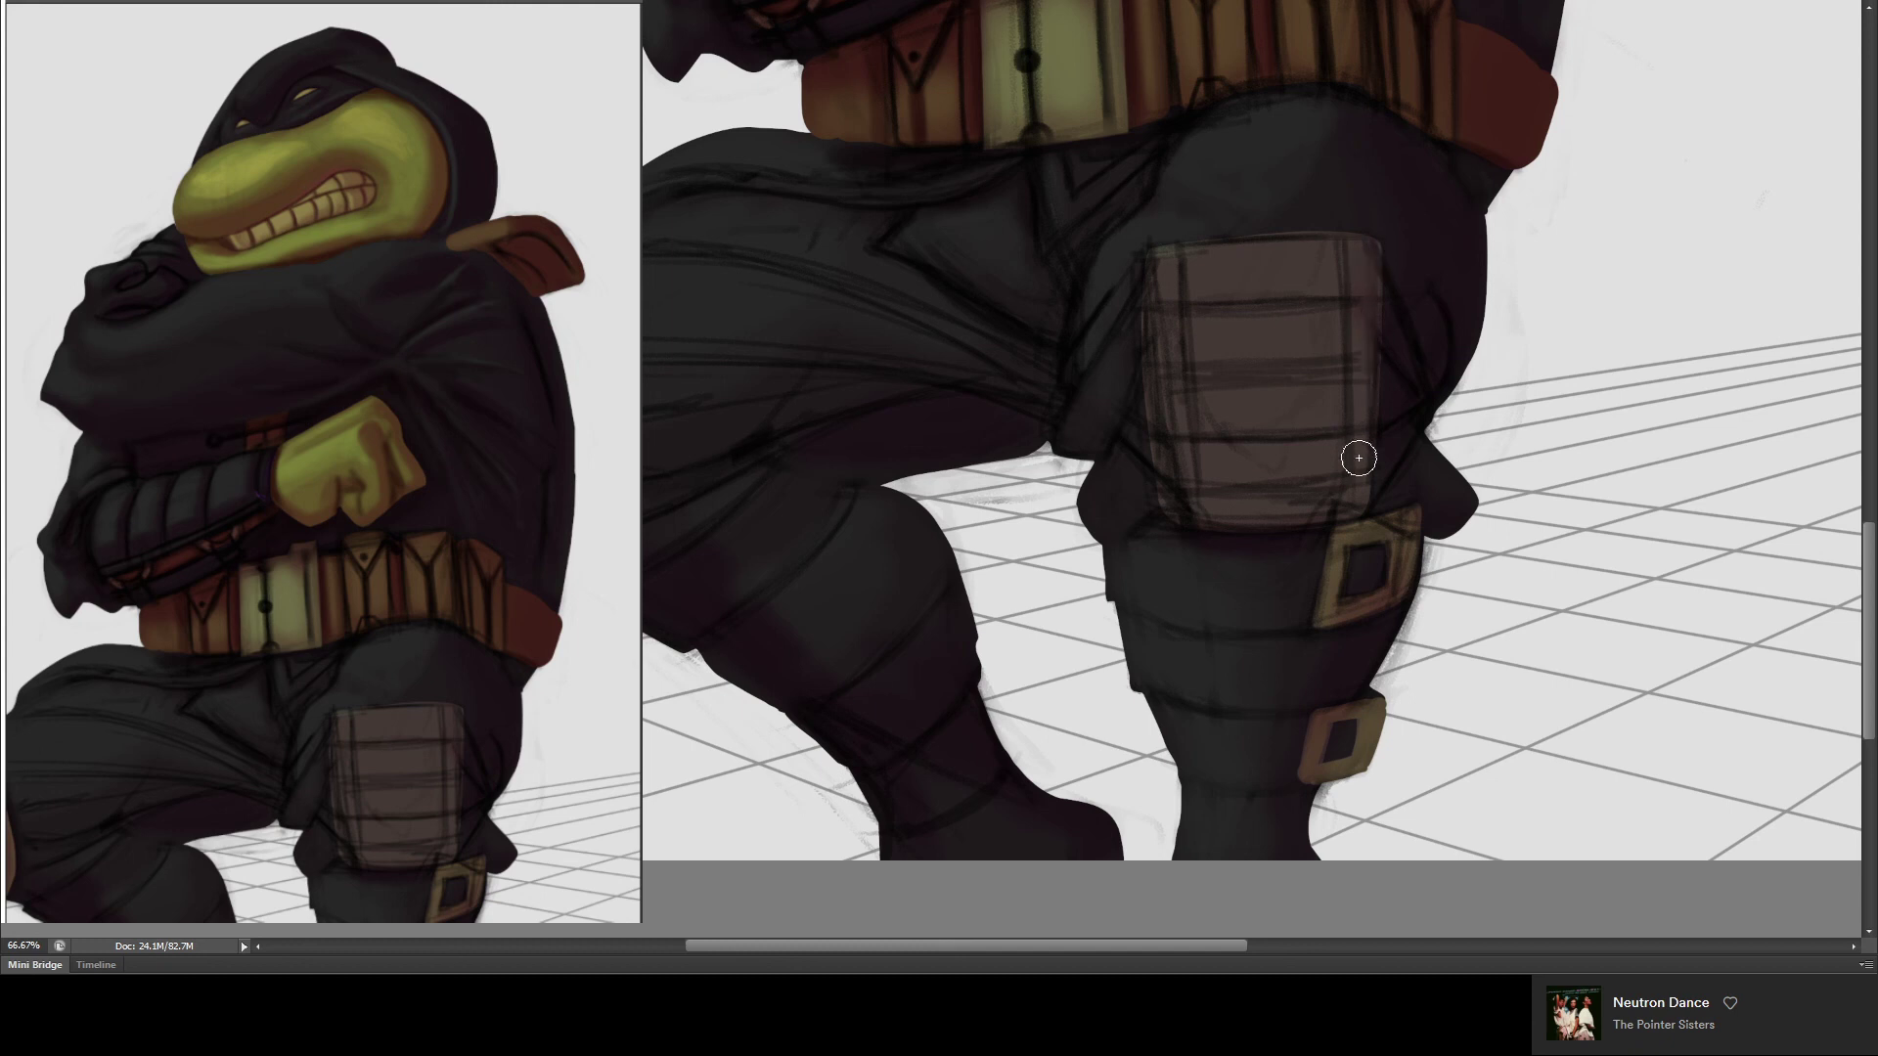
drag(1162, 239, 1164, 518)
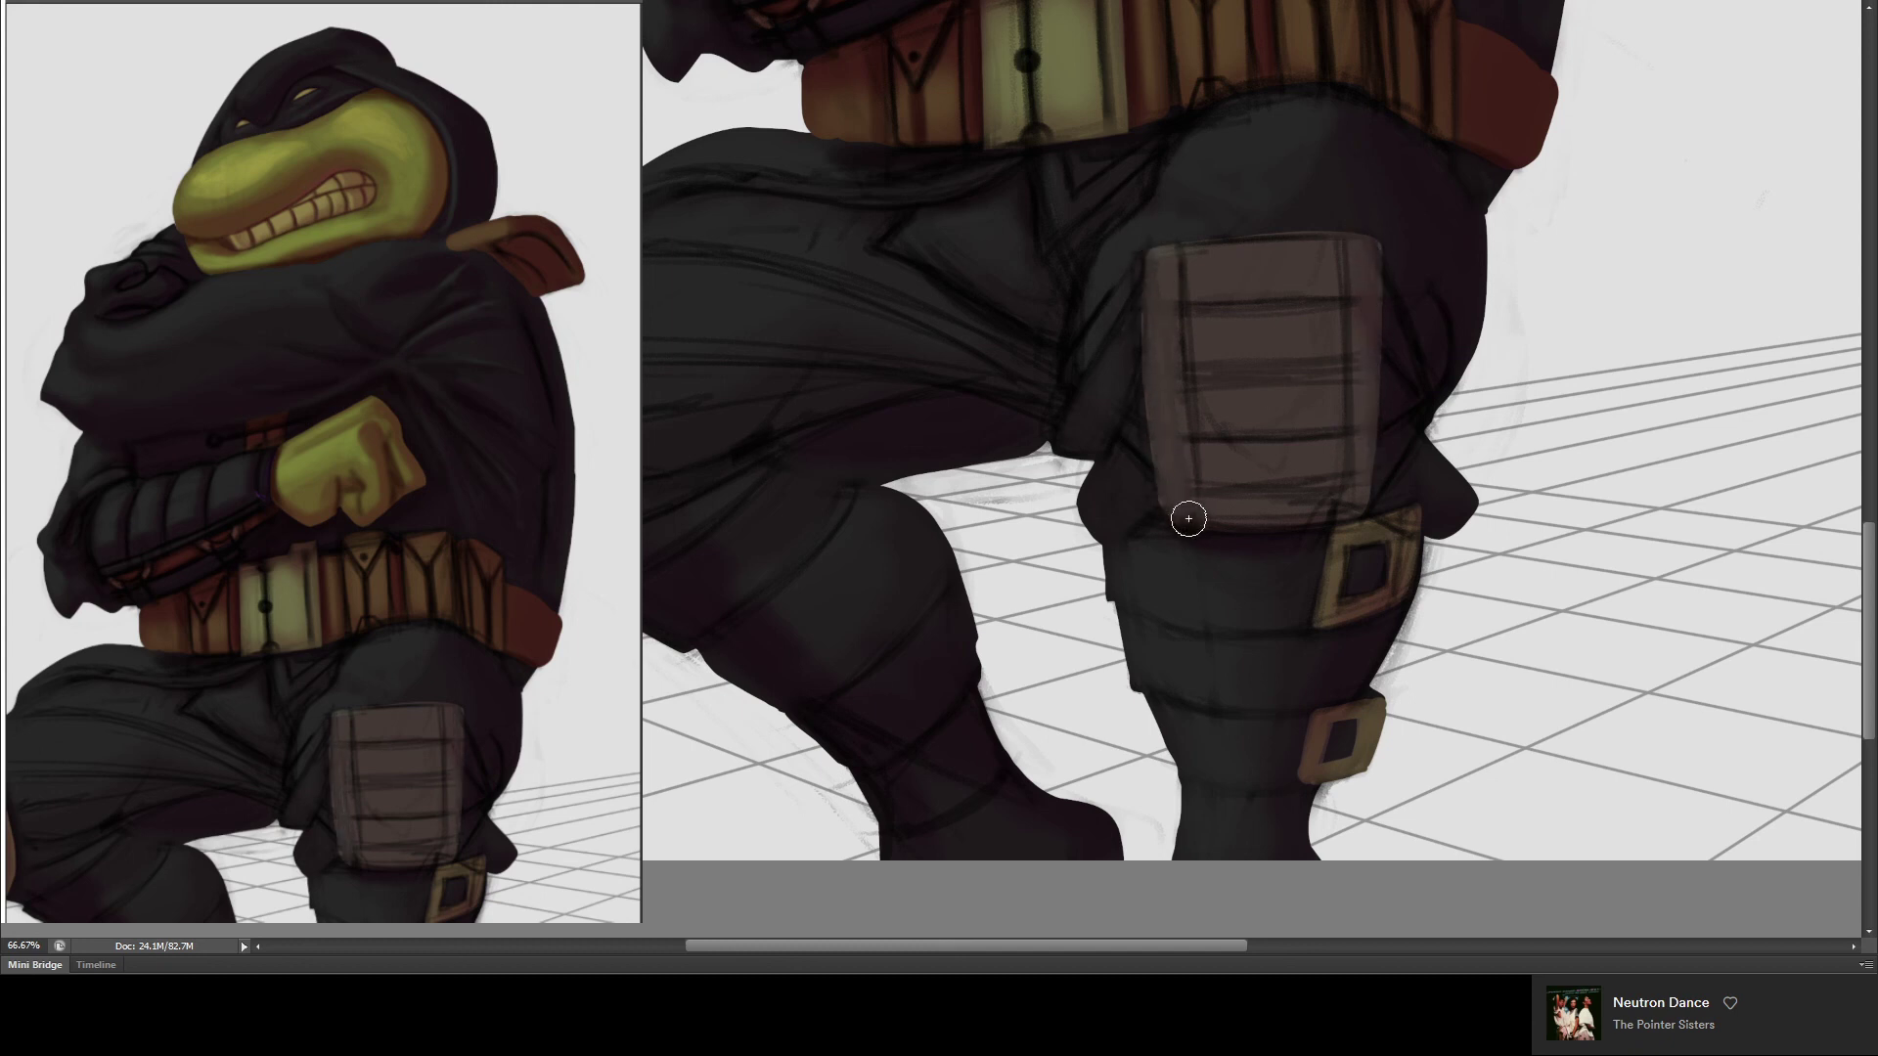
drag(1261, 524, 1172, 511)
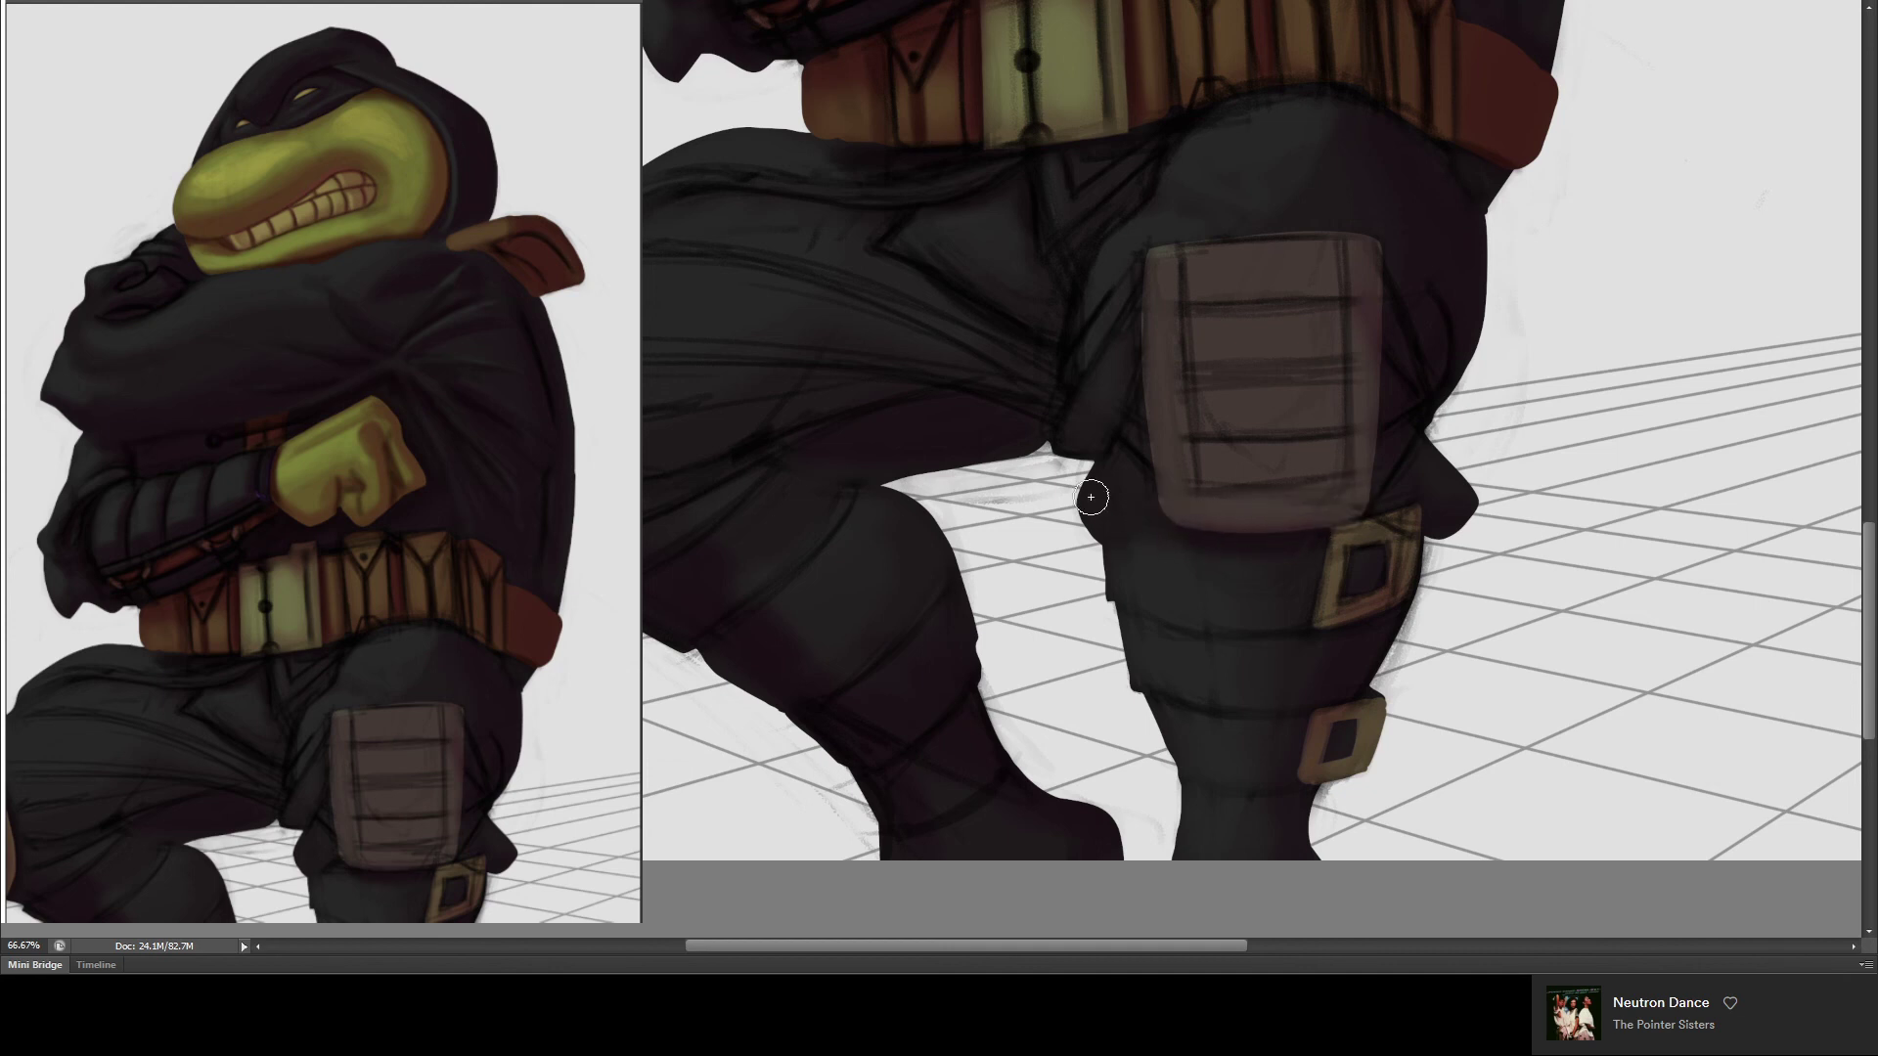
drag(1224, 416, 975, 367)
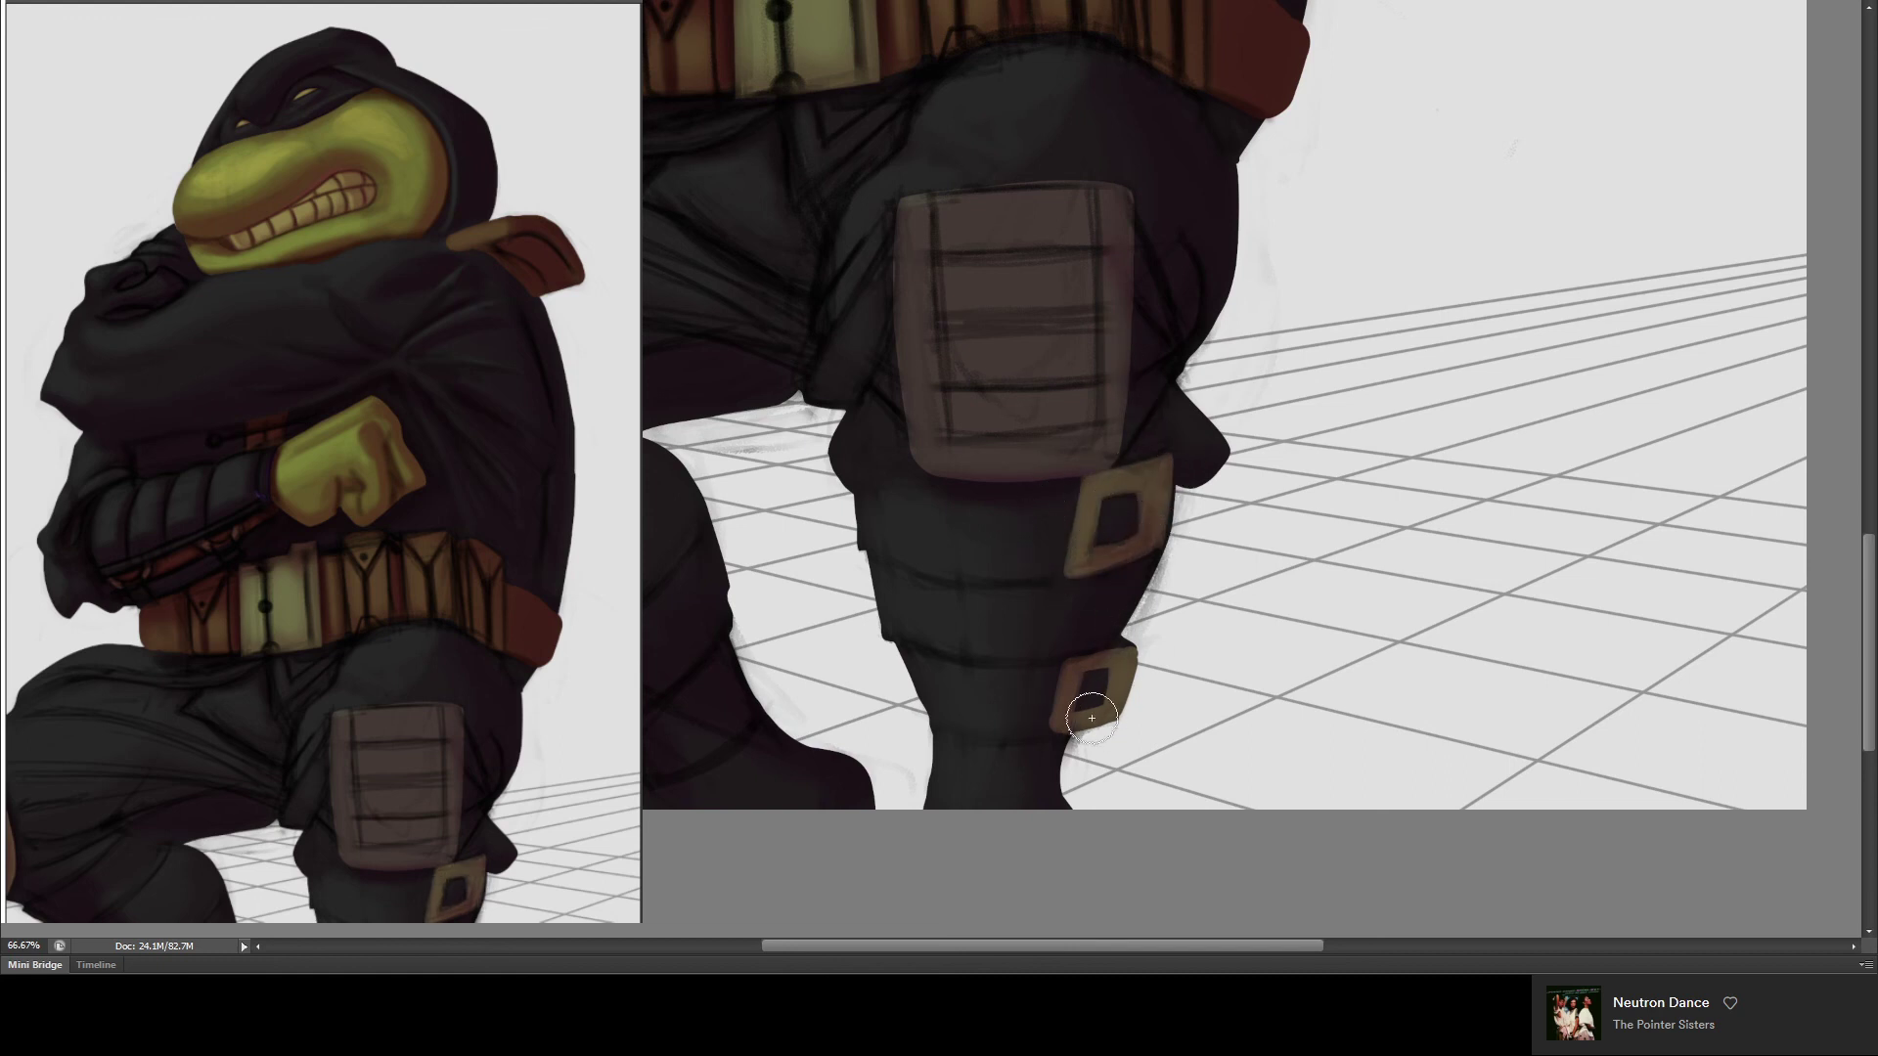
- Add faint light and dark strokes to the belt pouches, smoothing and lightening the rightmost pouch
mouse_move(1115, 246)
mouse_down()
mouse_move(1194, 244)
mouse_move(1080, 398)
mouse_up()
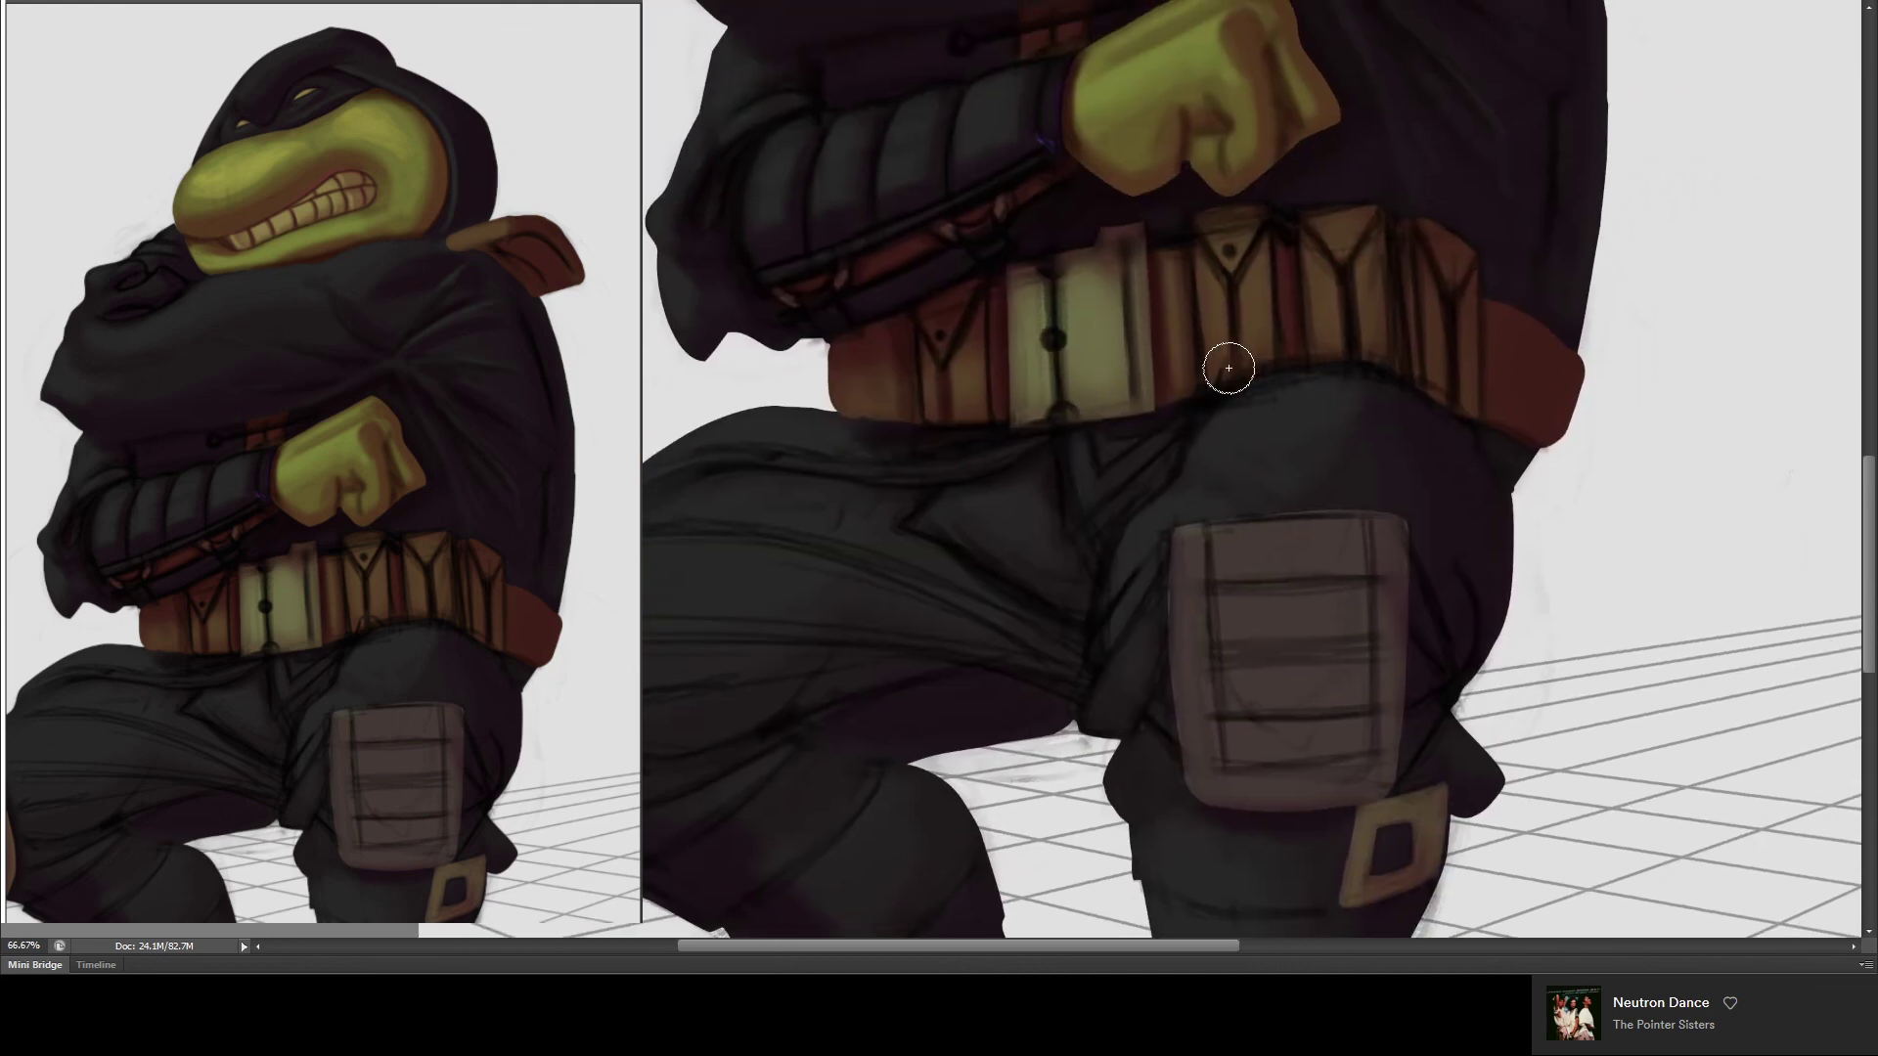
drag(1229, 378, 1223, 302)
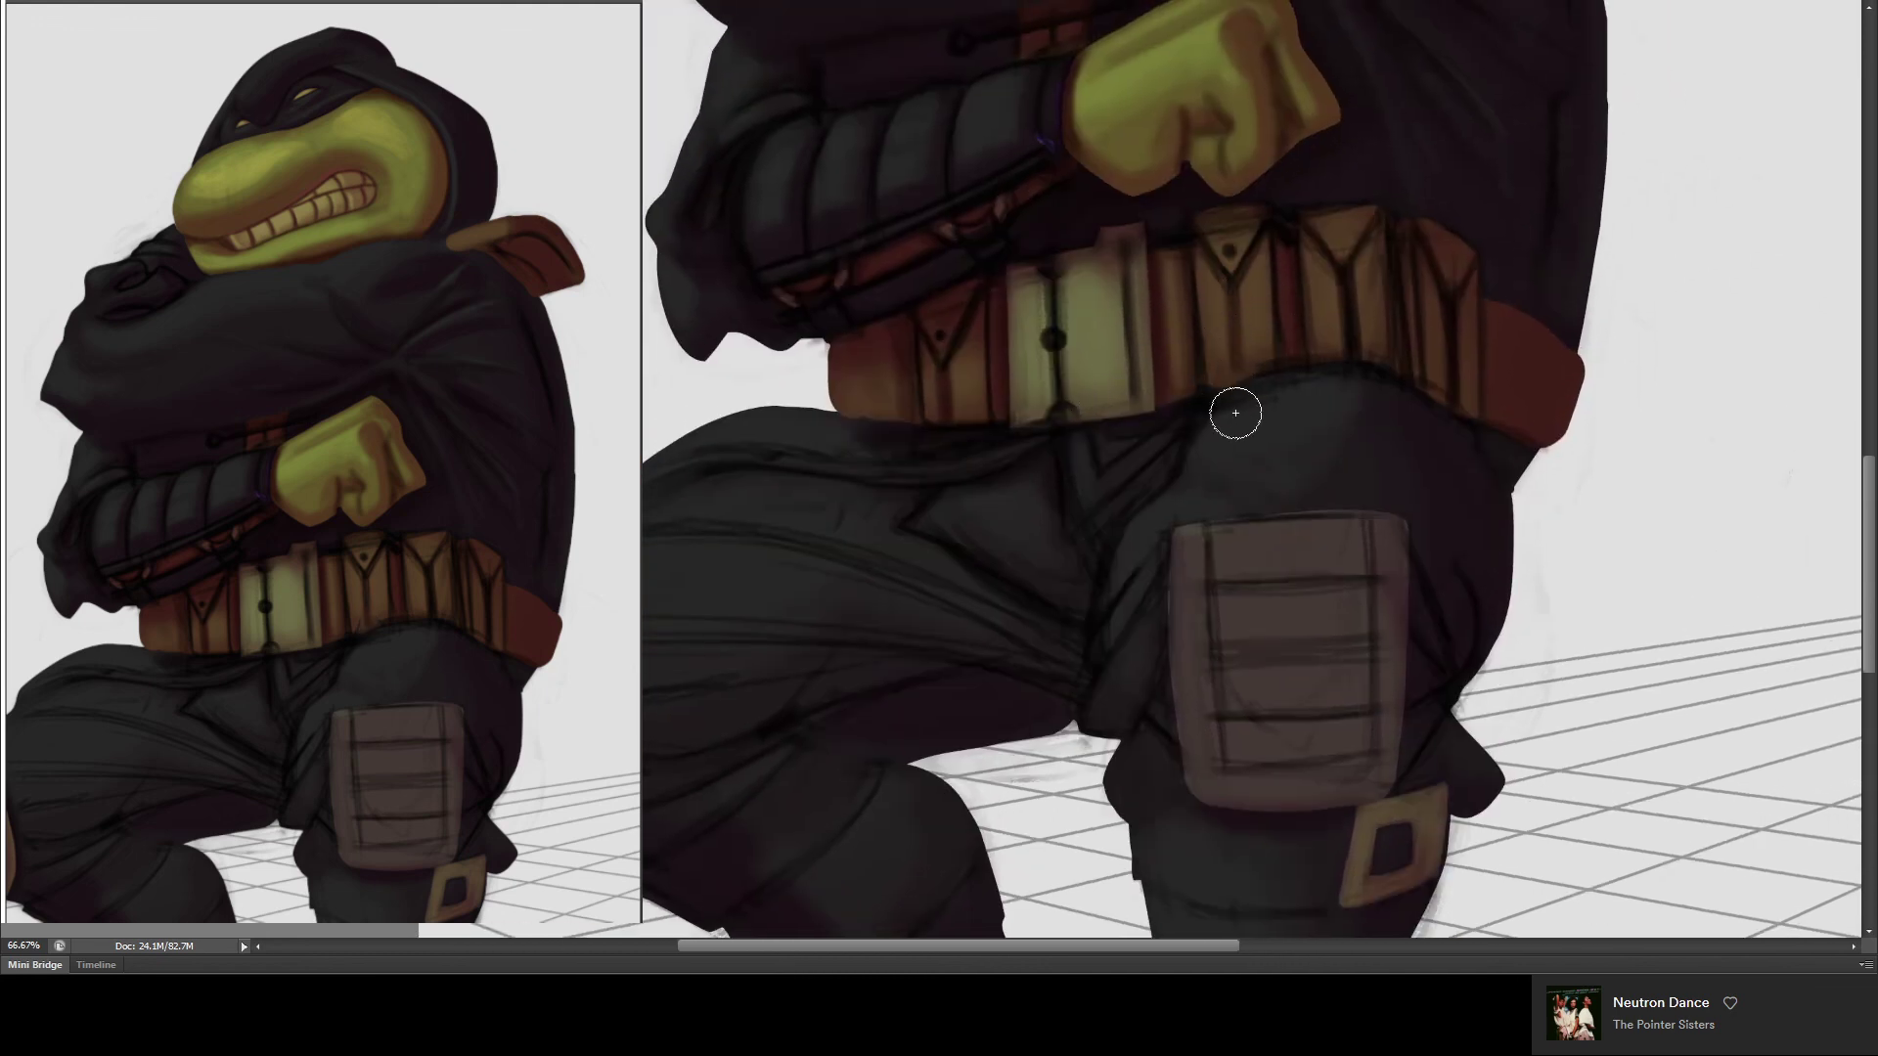
drag(1341, 285, 1348, 362)
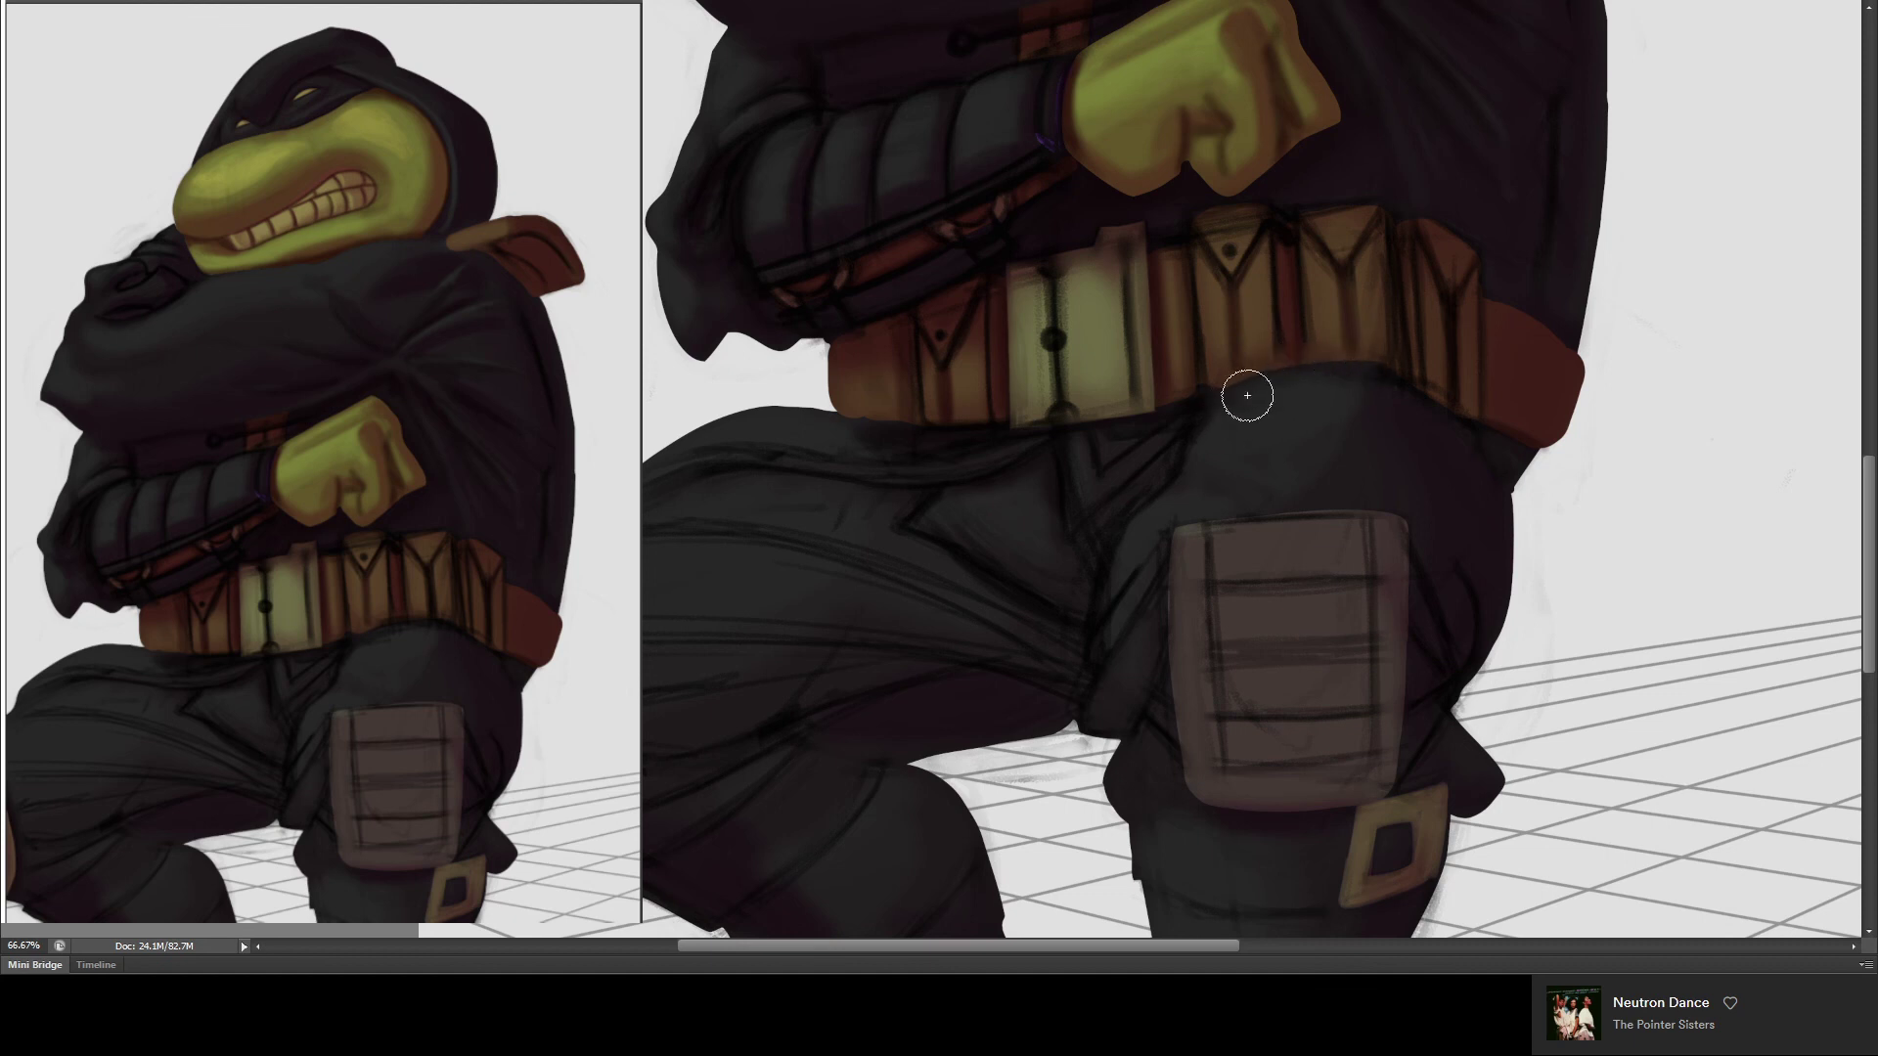
scroll(1173, 333, right, 3)
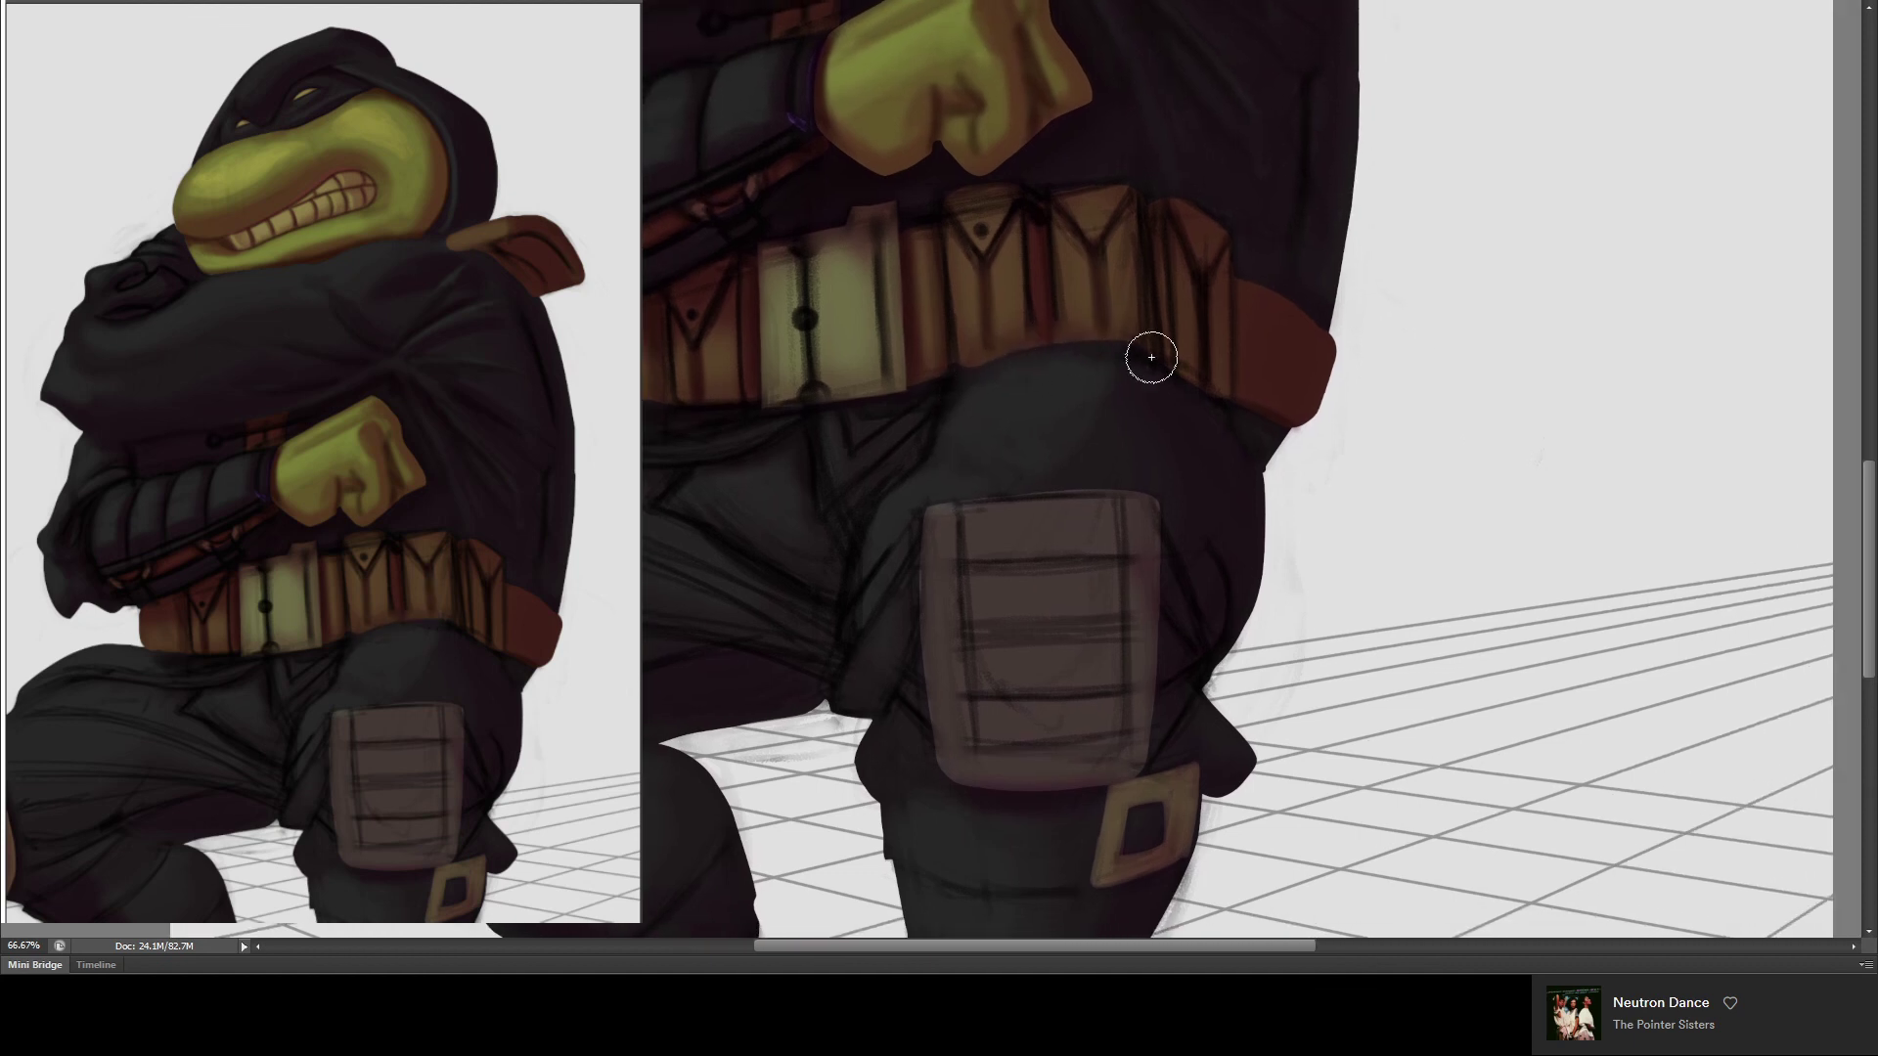
drag(1174, 384, 1207, 397)
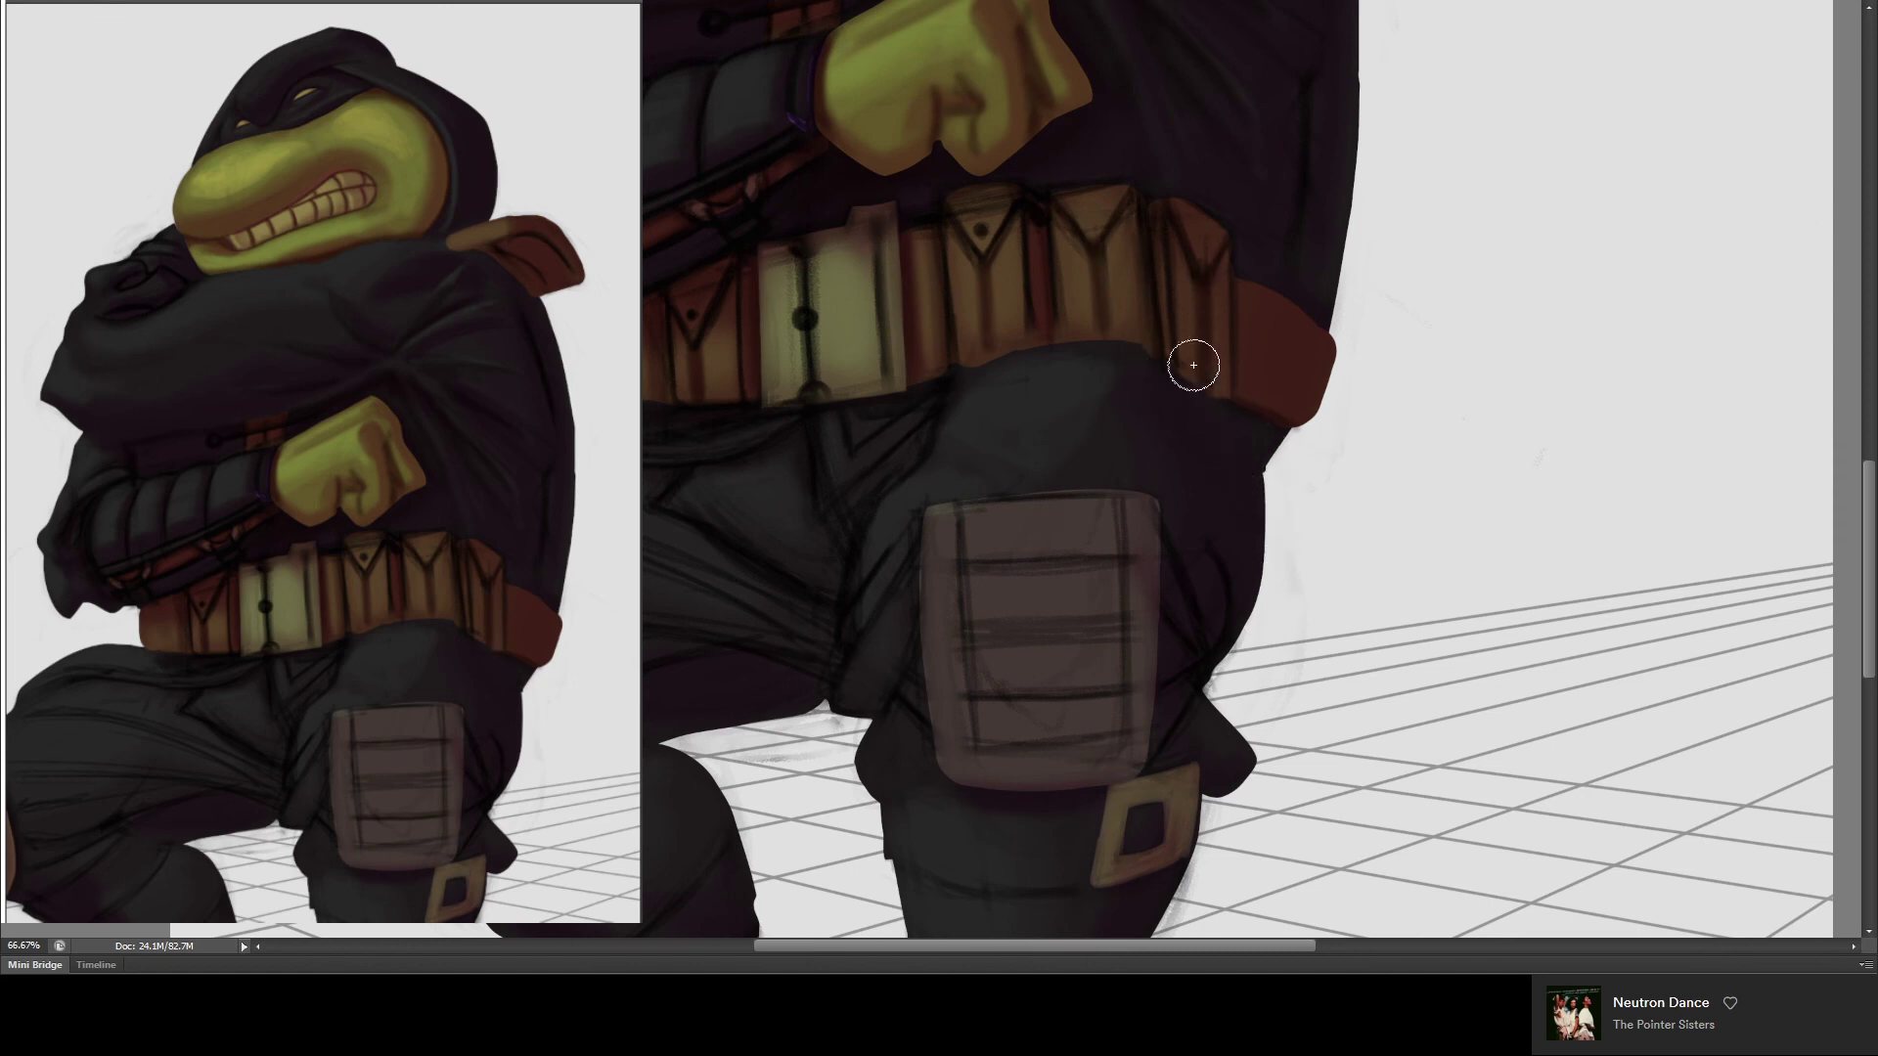
mouse_move(970, 254)
mouse_down()
mouse_move(1070, 260)
mouse_move(1019, 387)
mouse_move(1015, 512)
mouse_up()
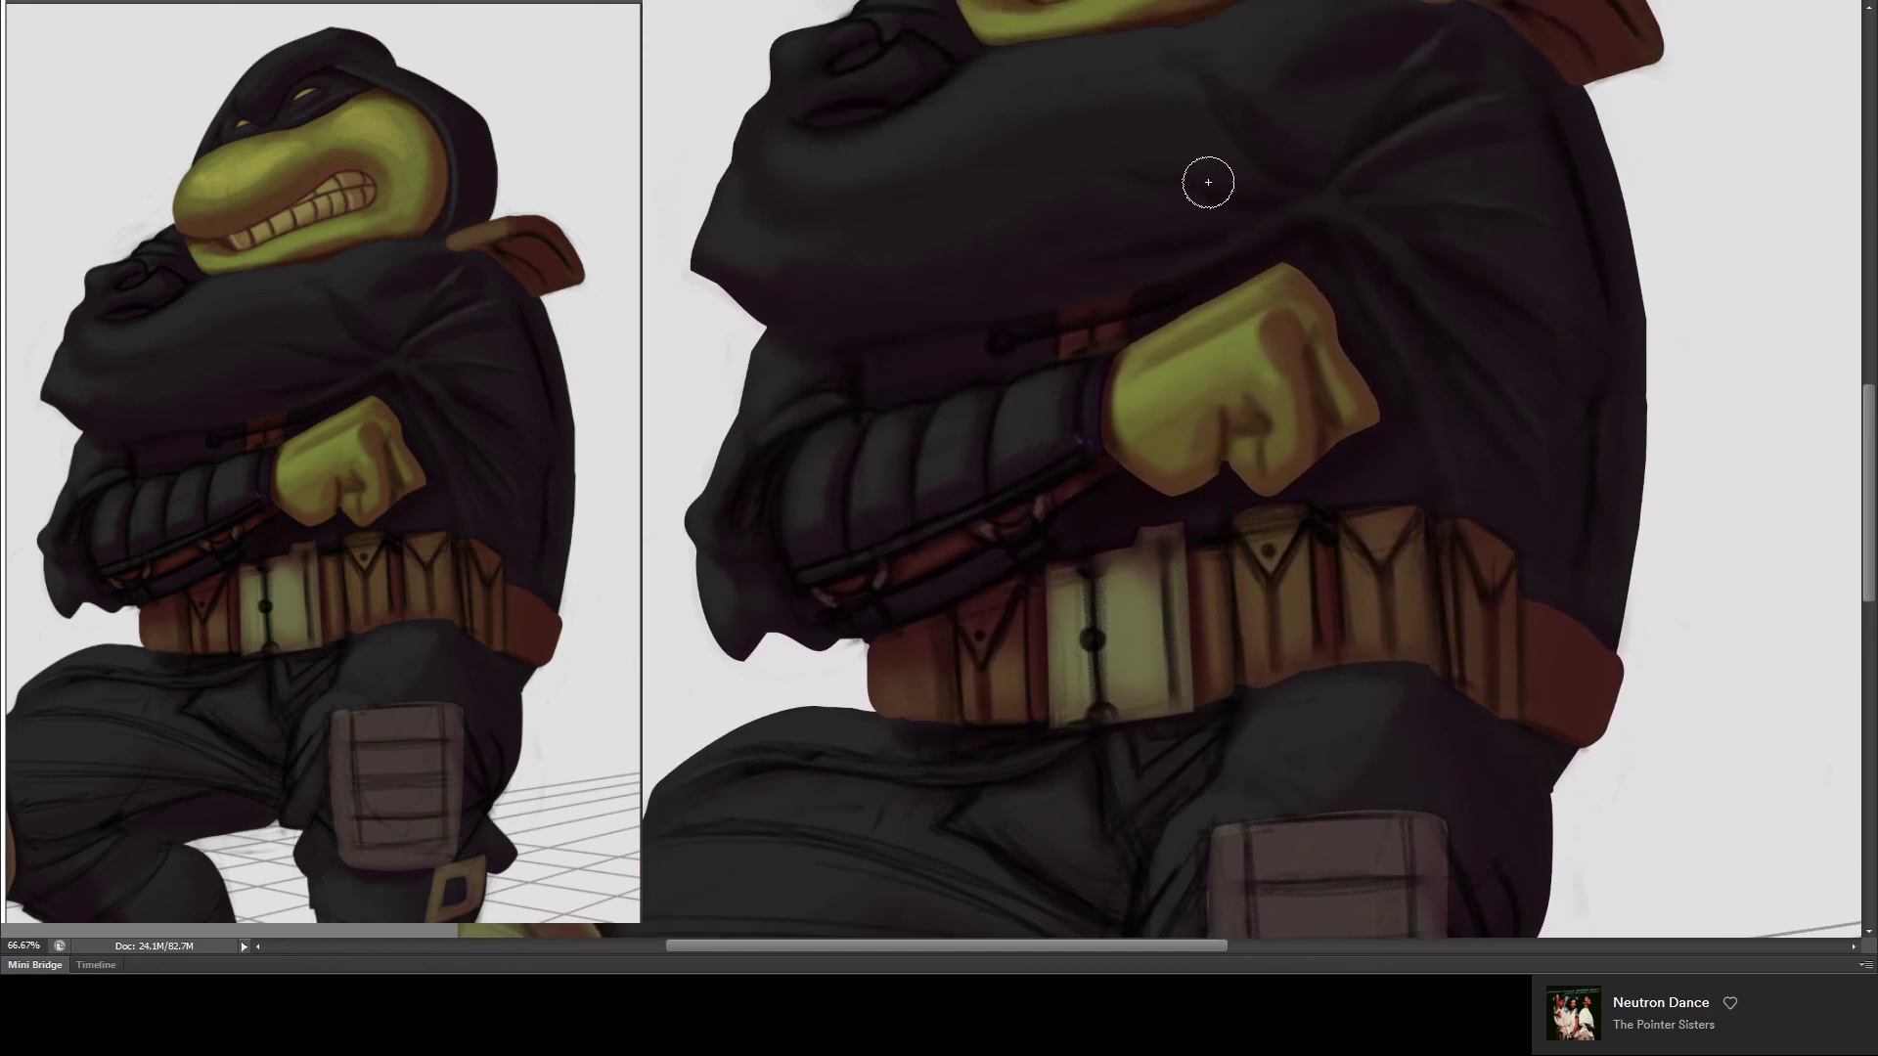
drag(1150, 174, 1164, 626)
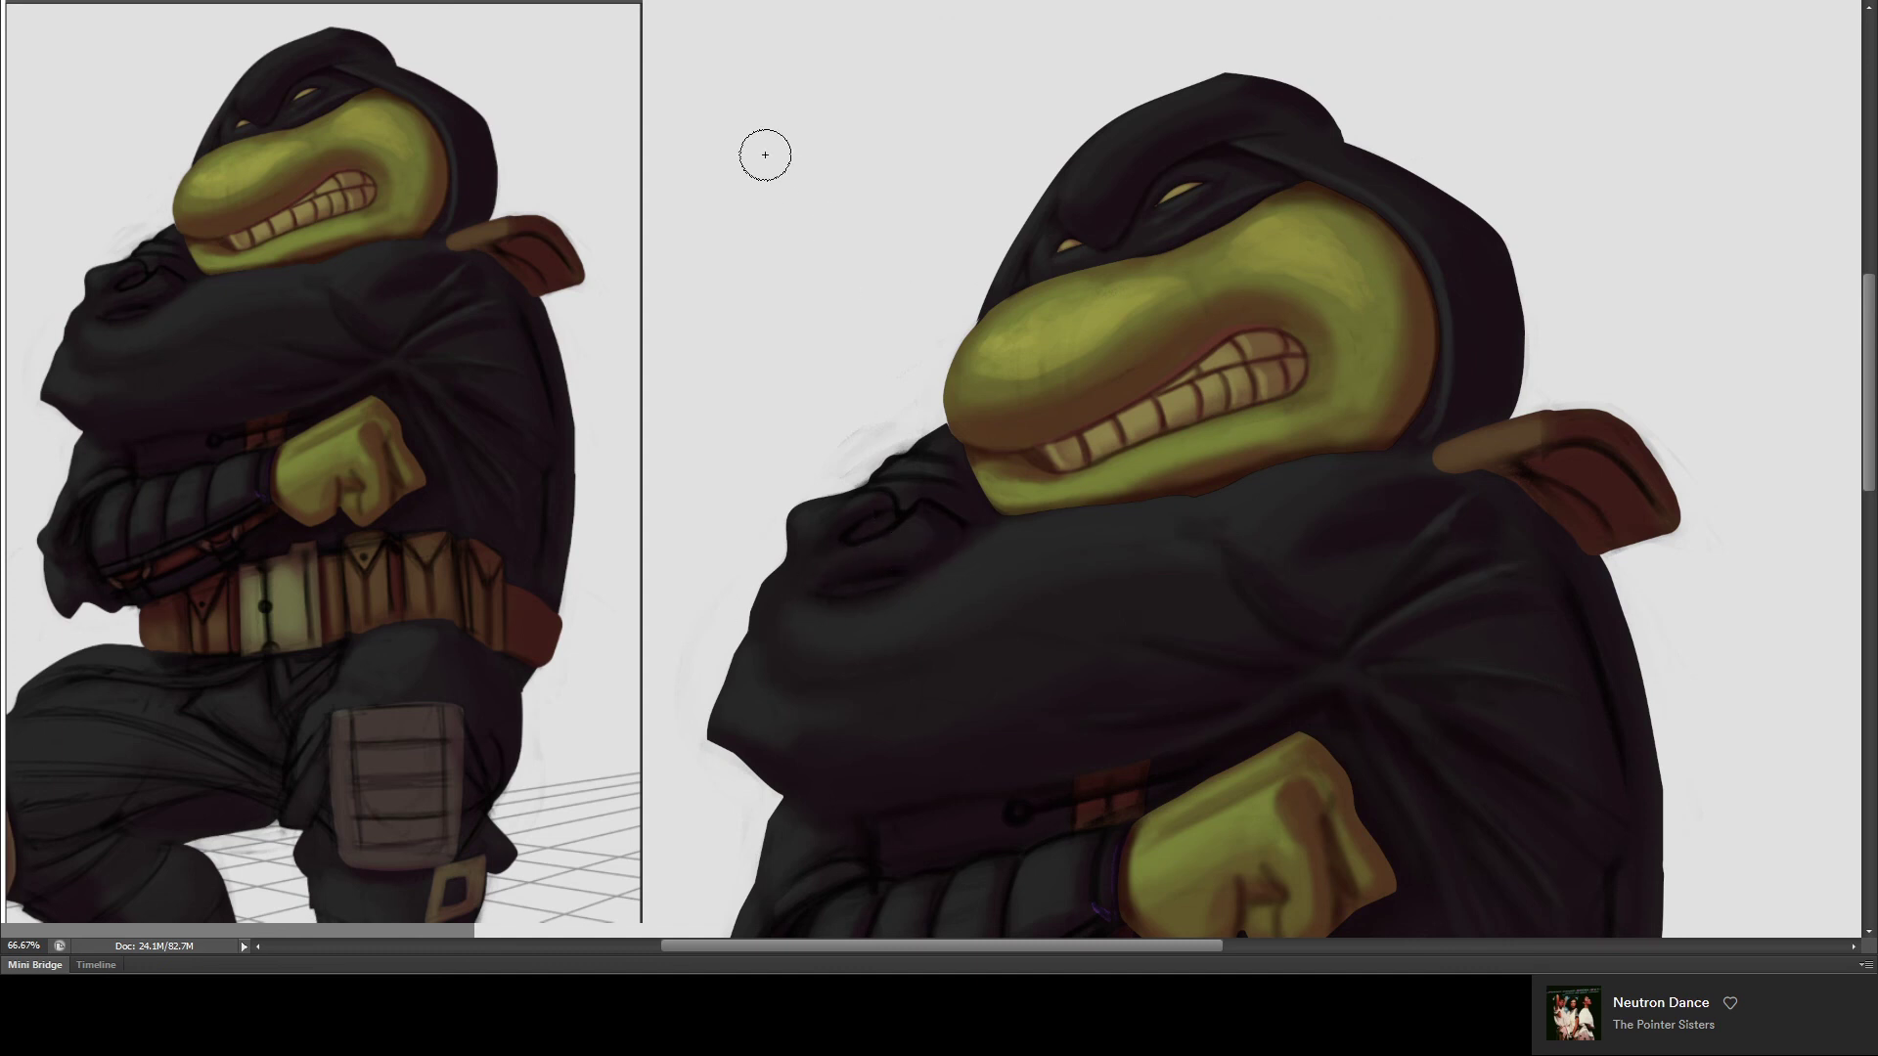
key(ctrl+minus)
key(ctrl+minus)
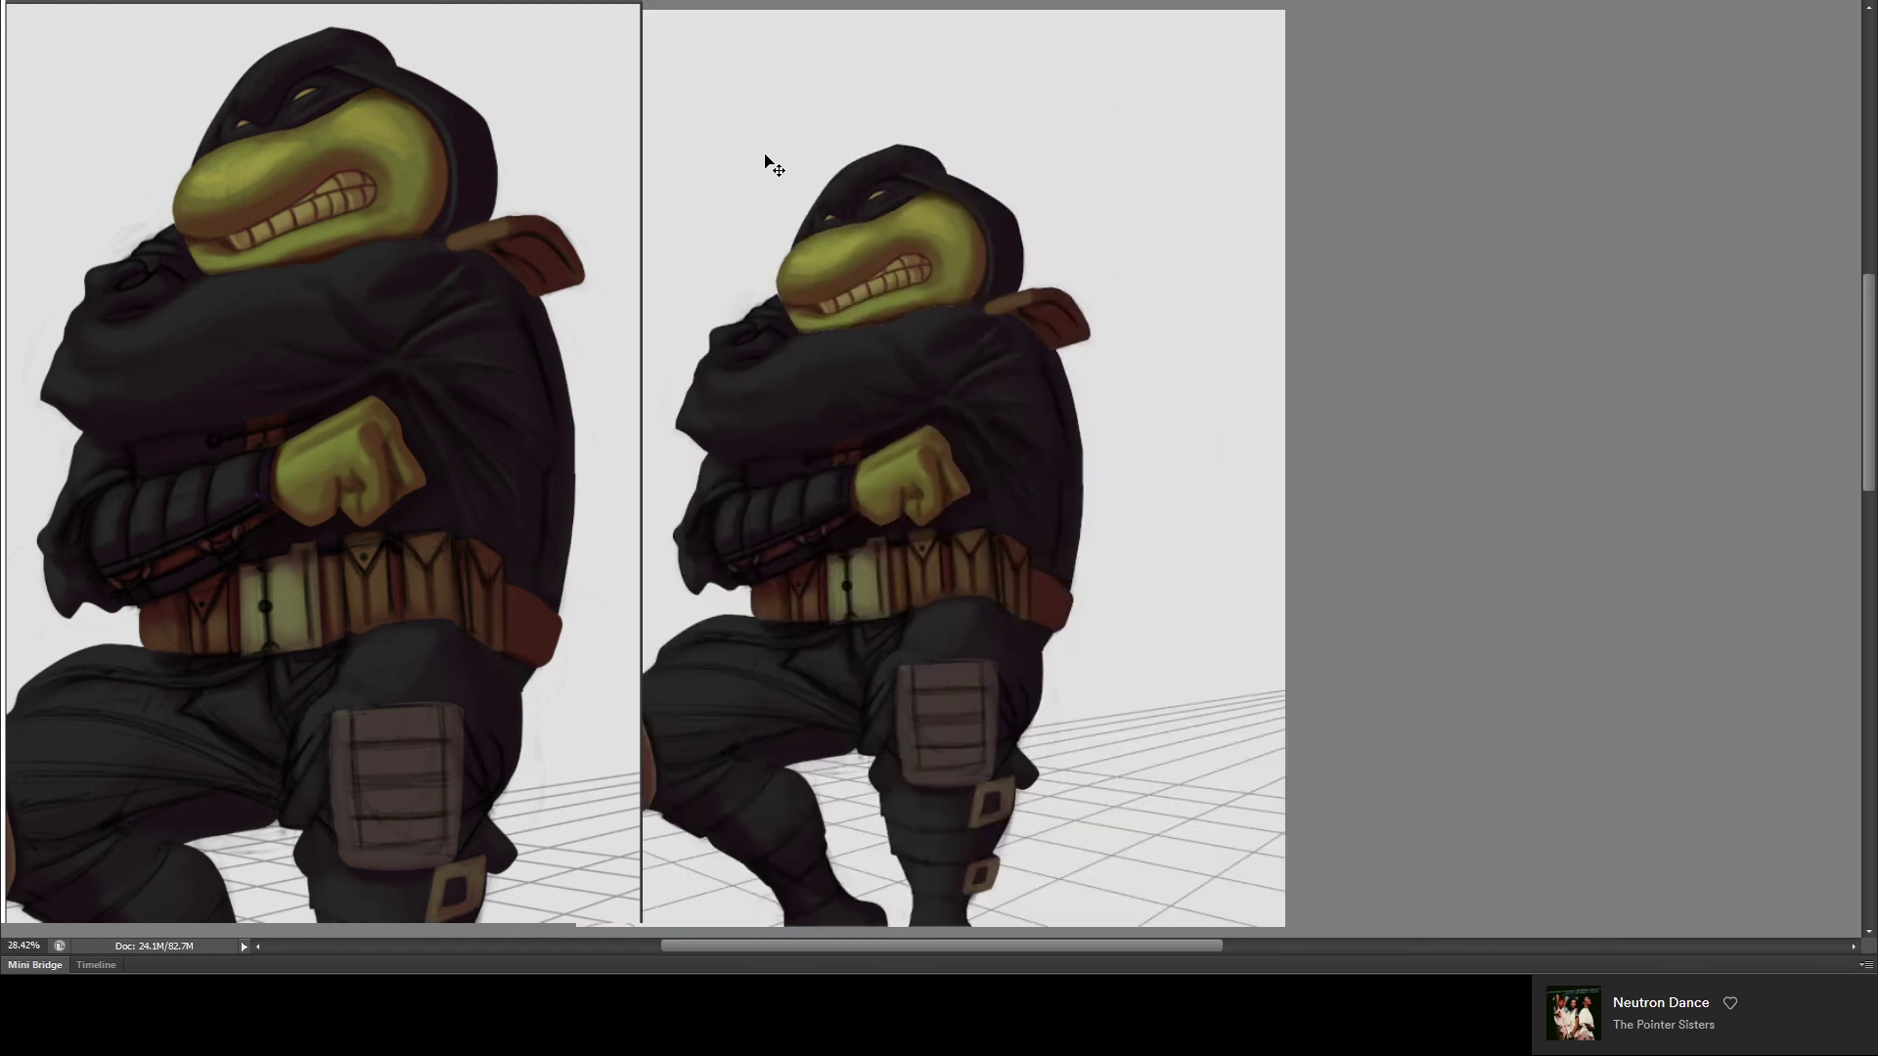
key(ctrl+minus)
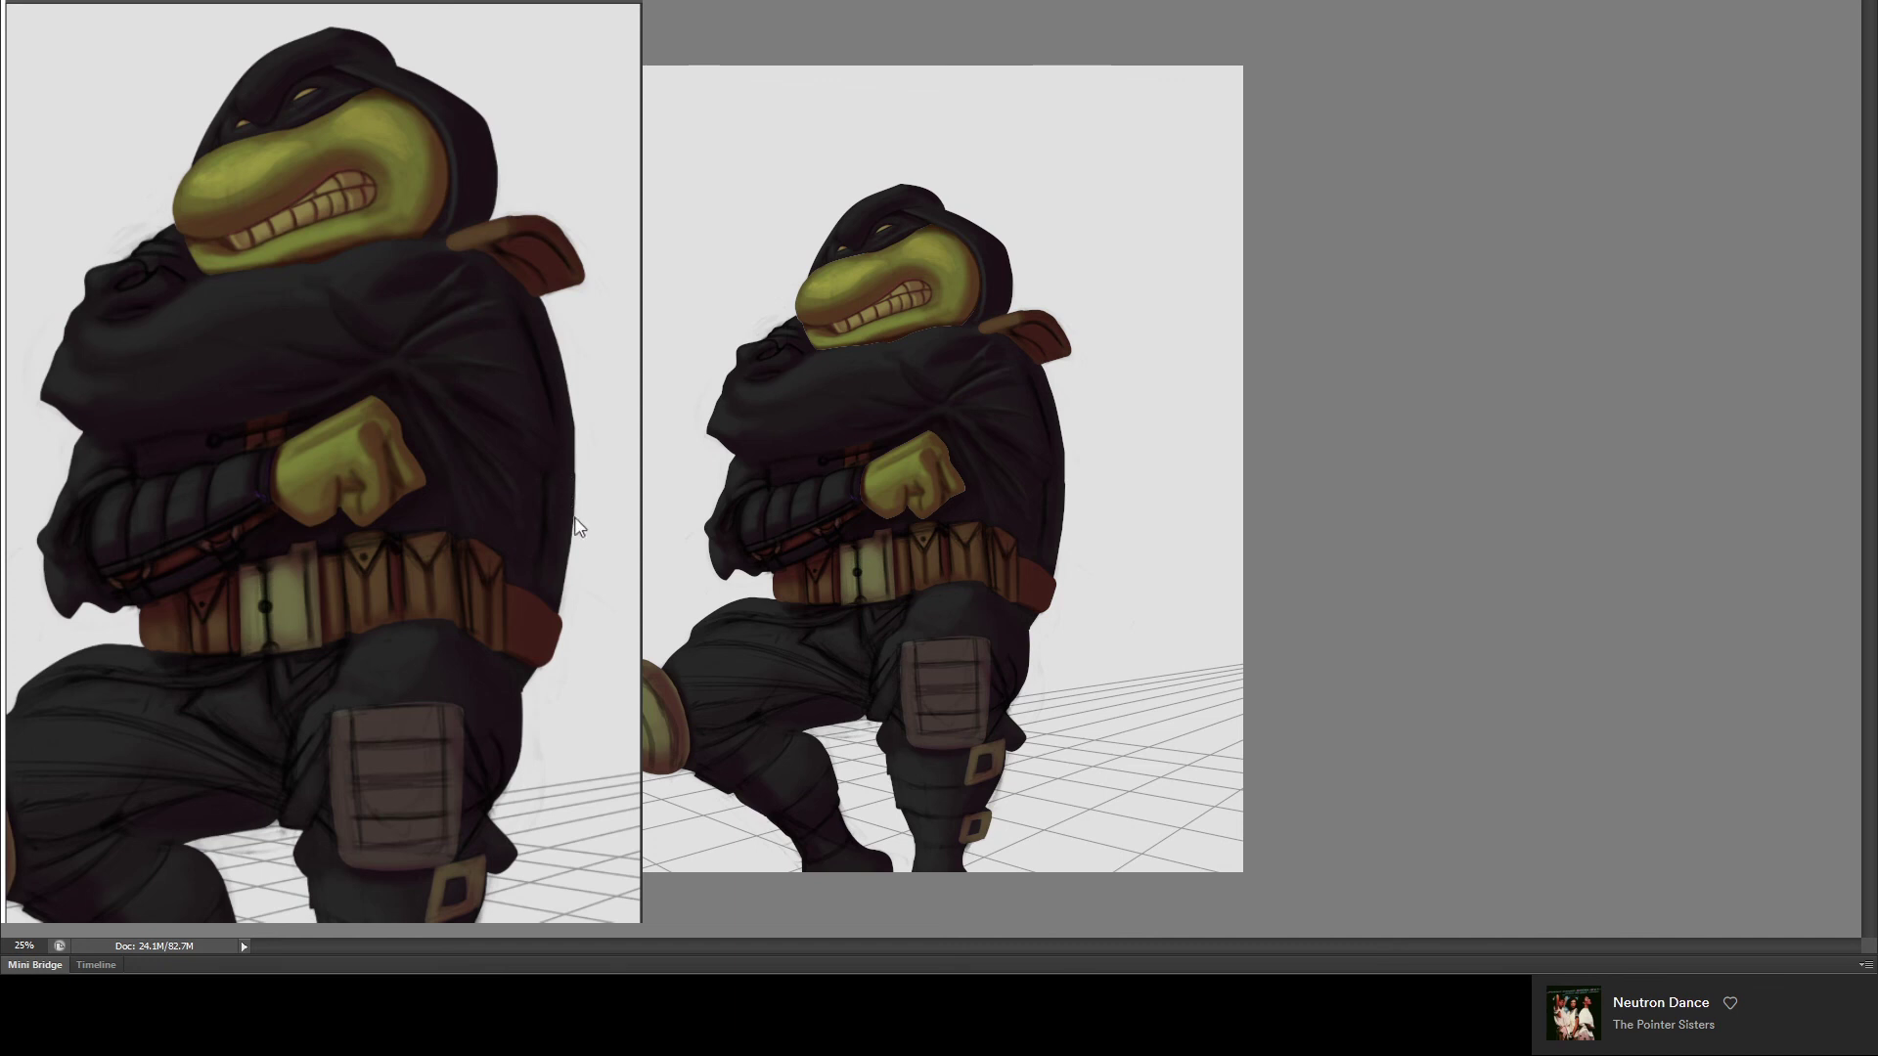
key(ctrl+plus)
key(ctrl+plus)
key(ctrl+plus)
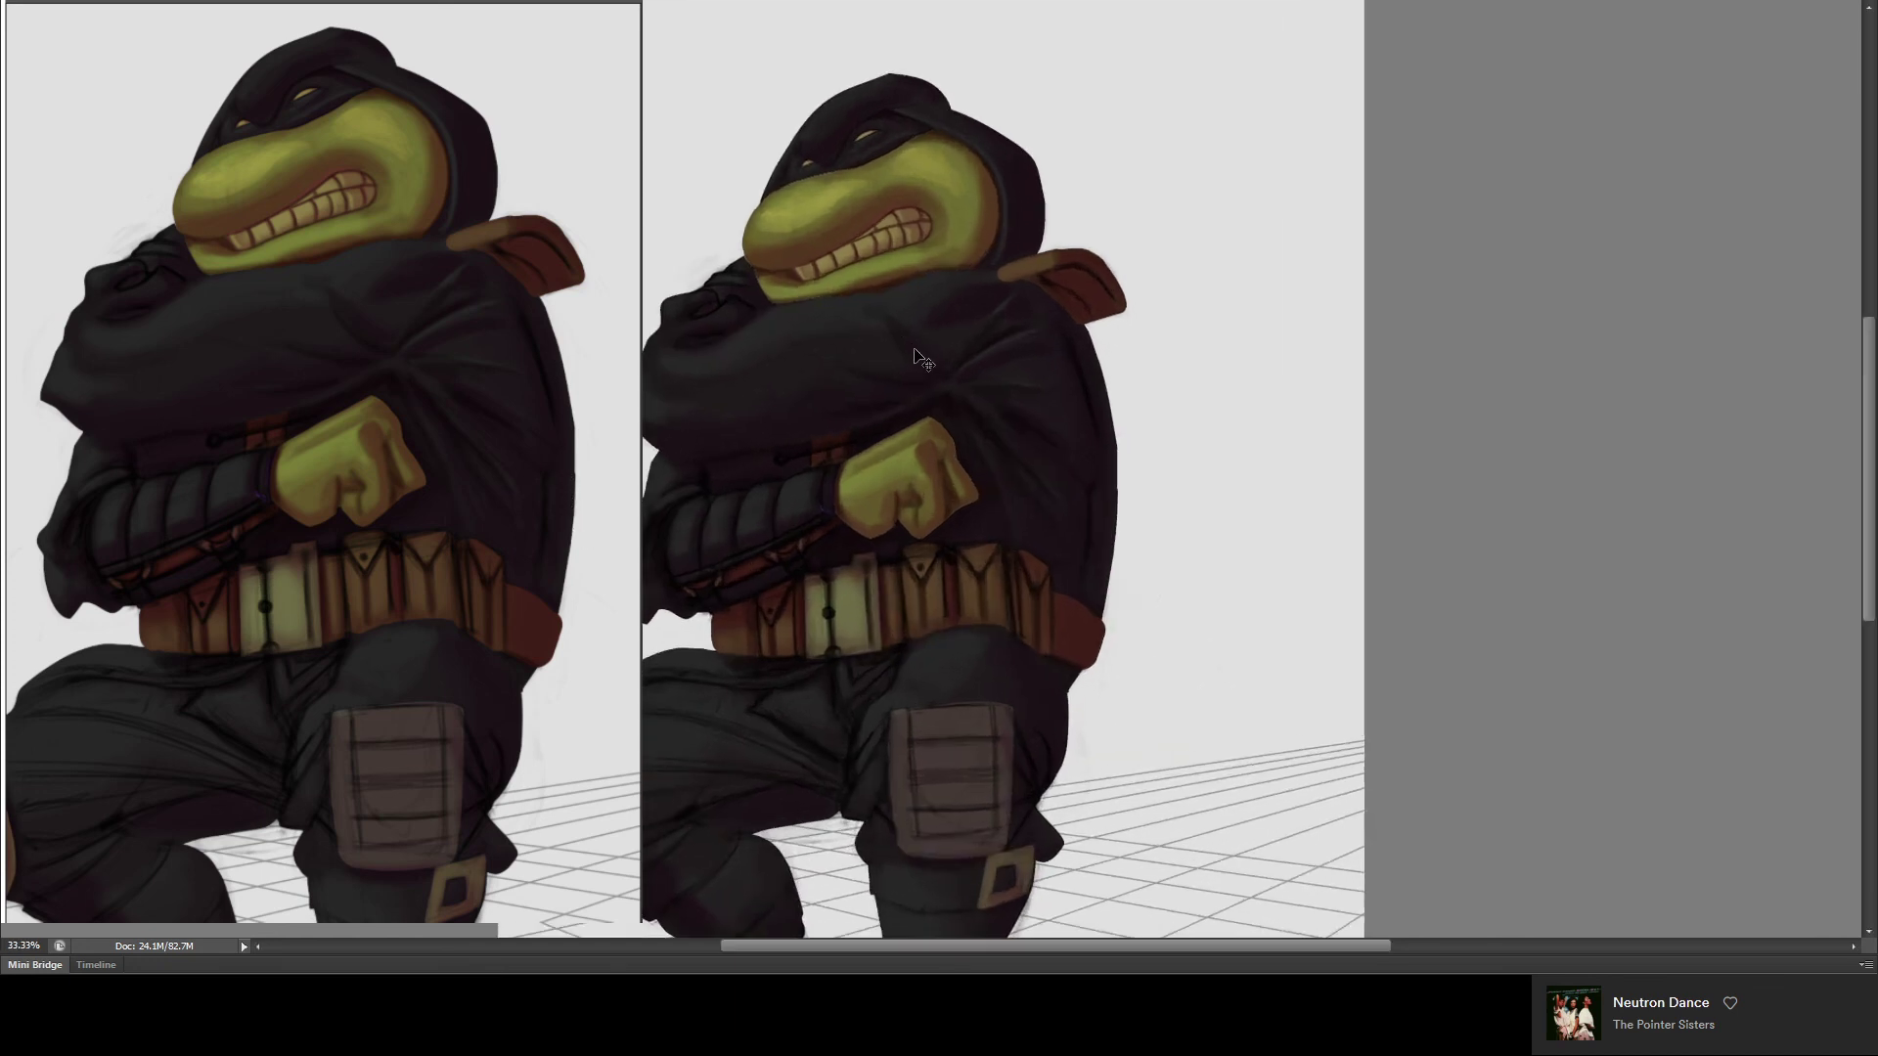
drag(918, 525, 1039, 314)
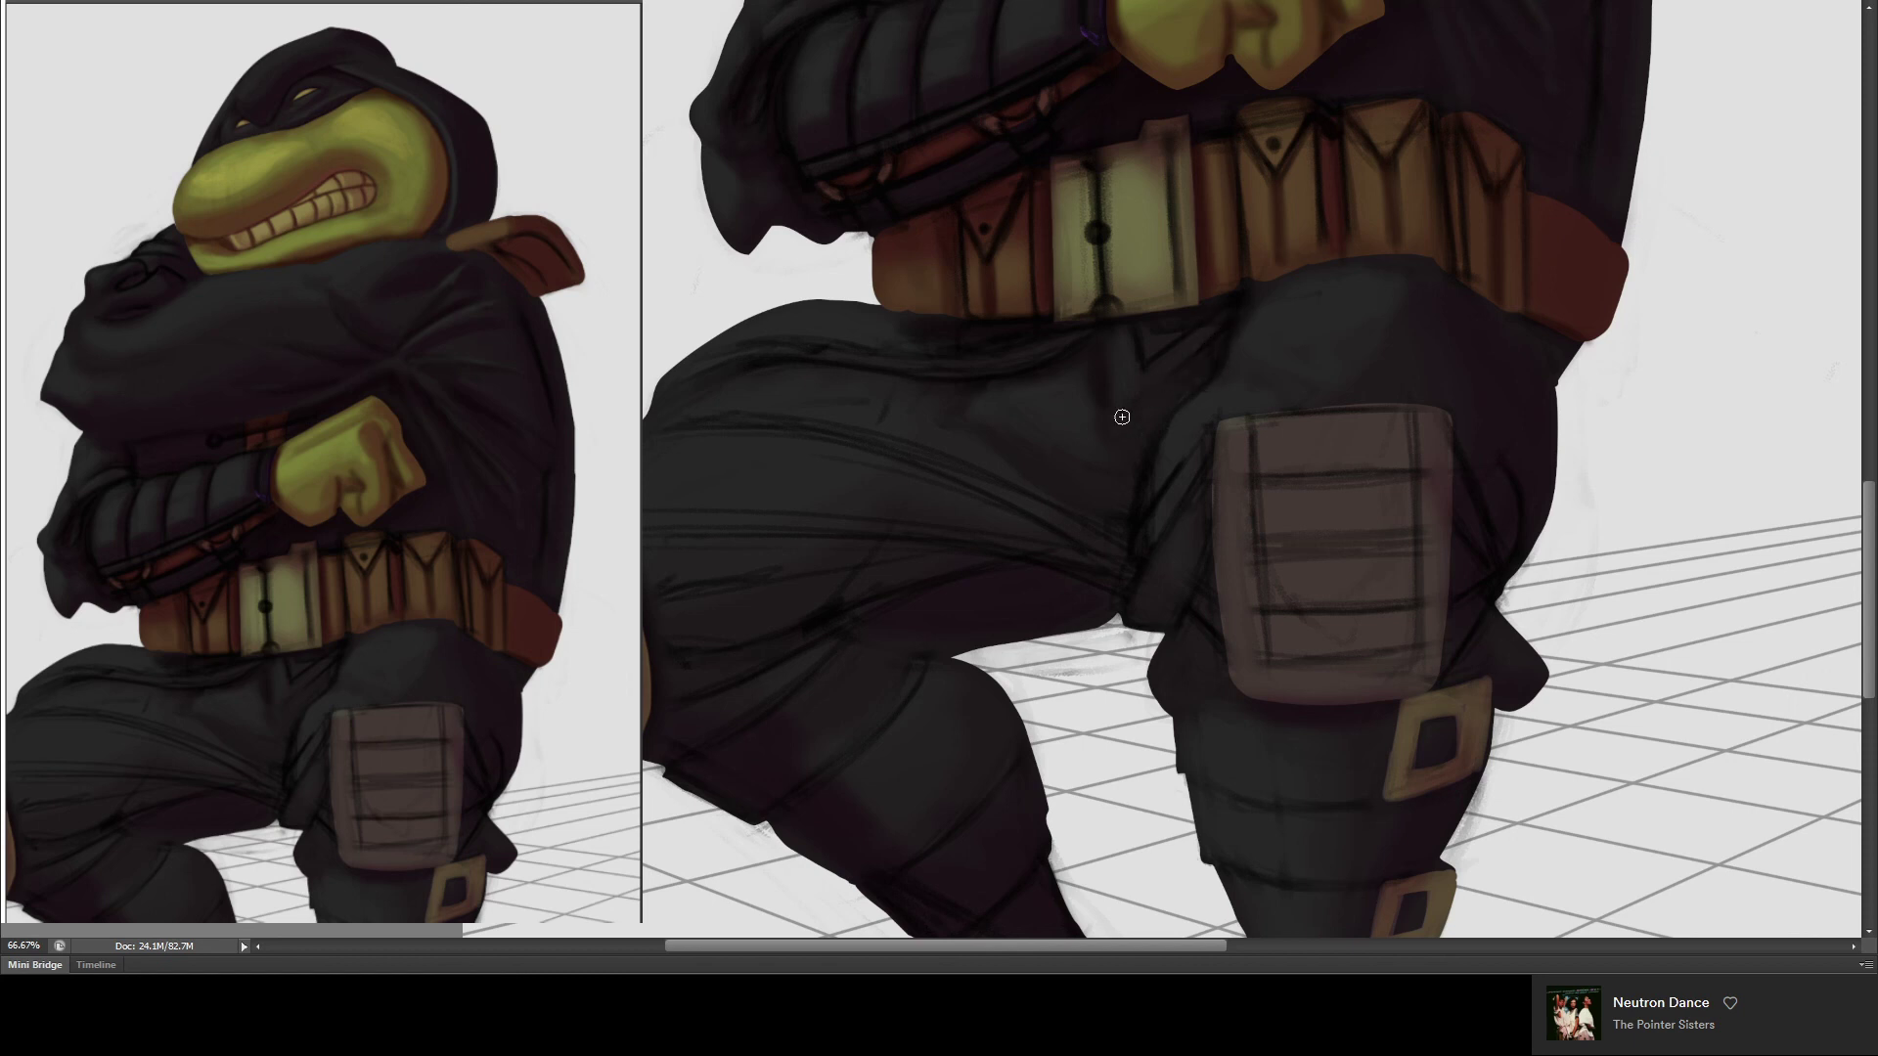
key(ctrl+comma)
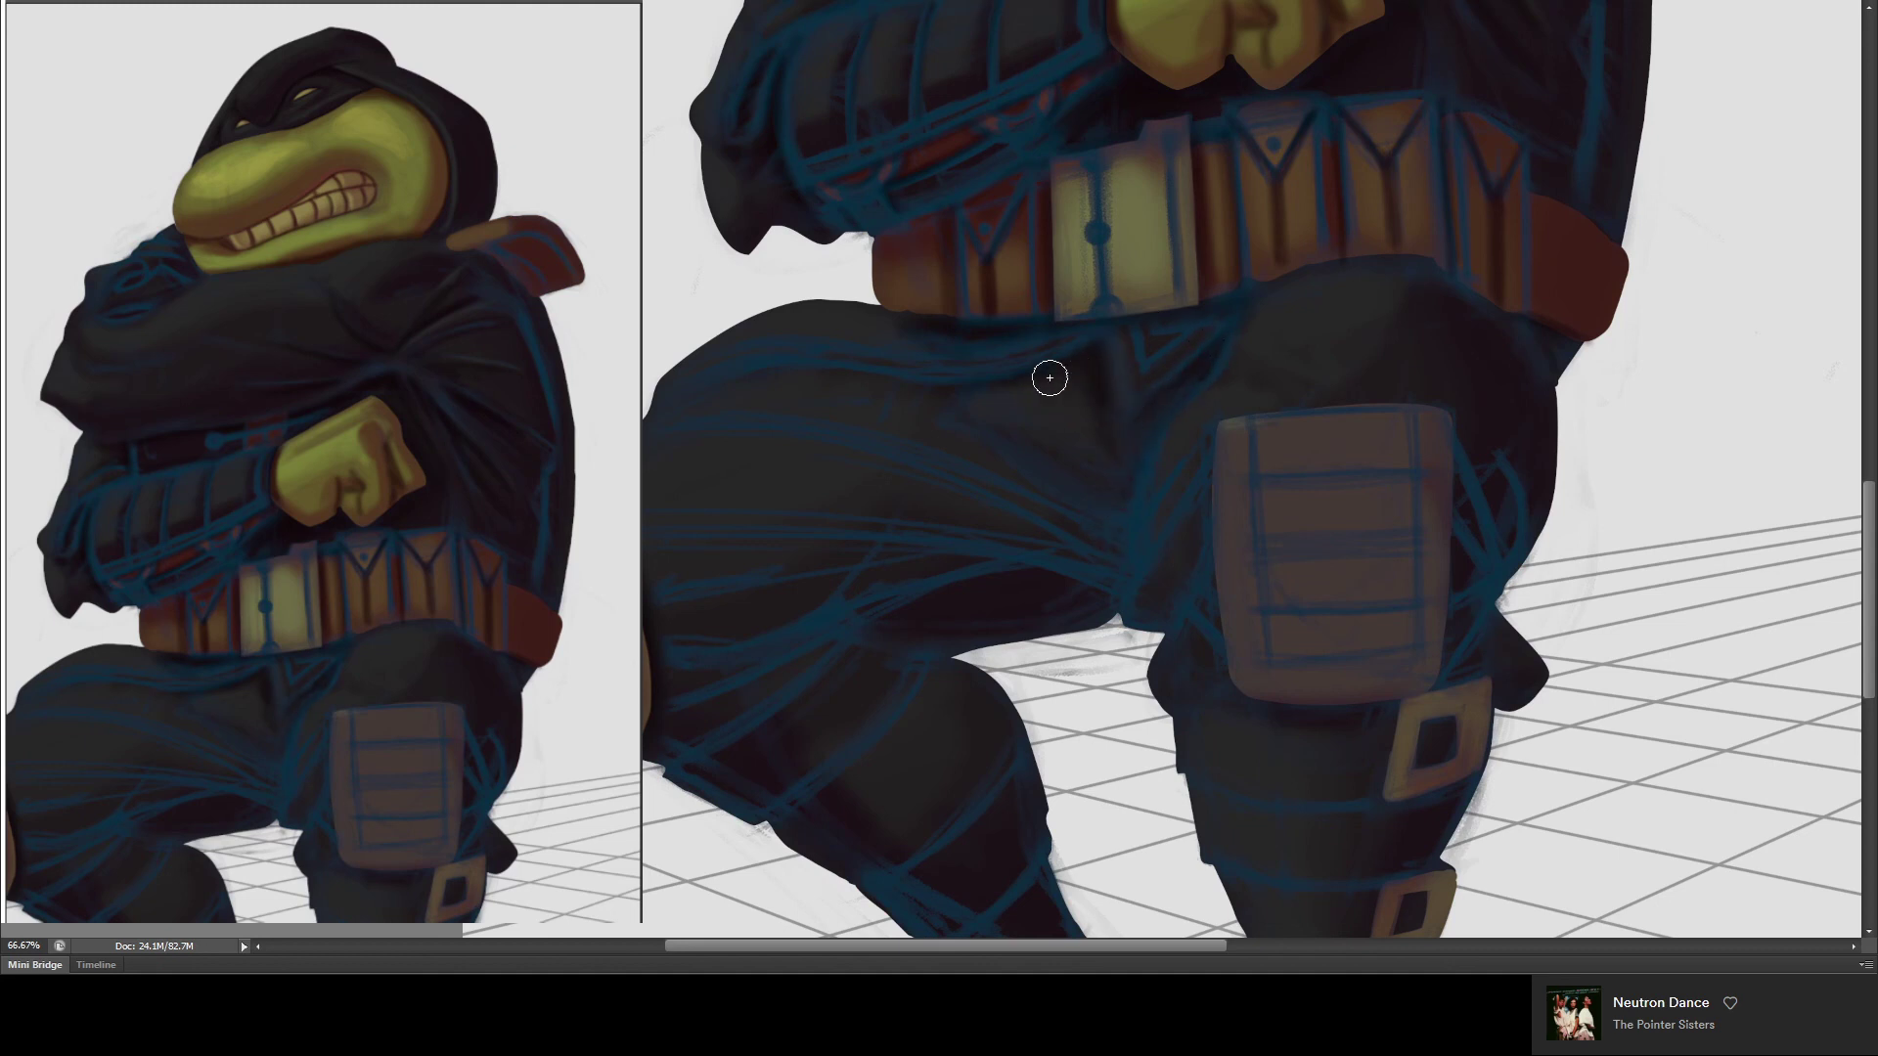
key(bracketleft)
key(bracketleft)
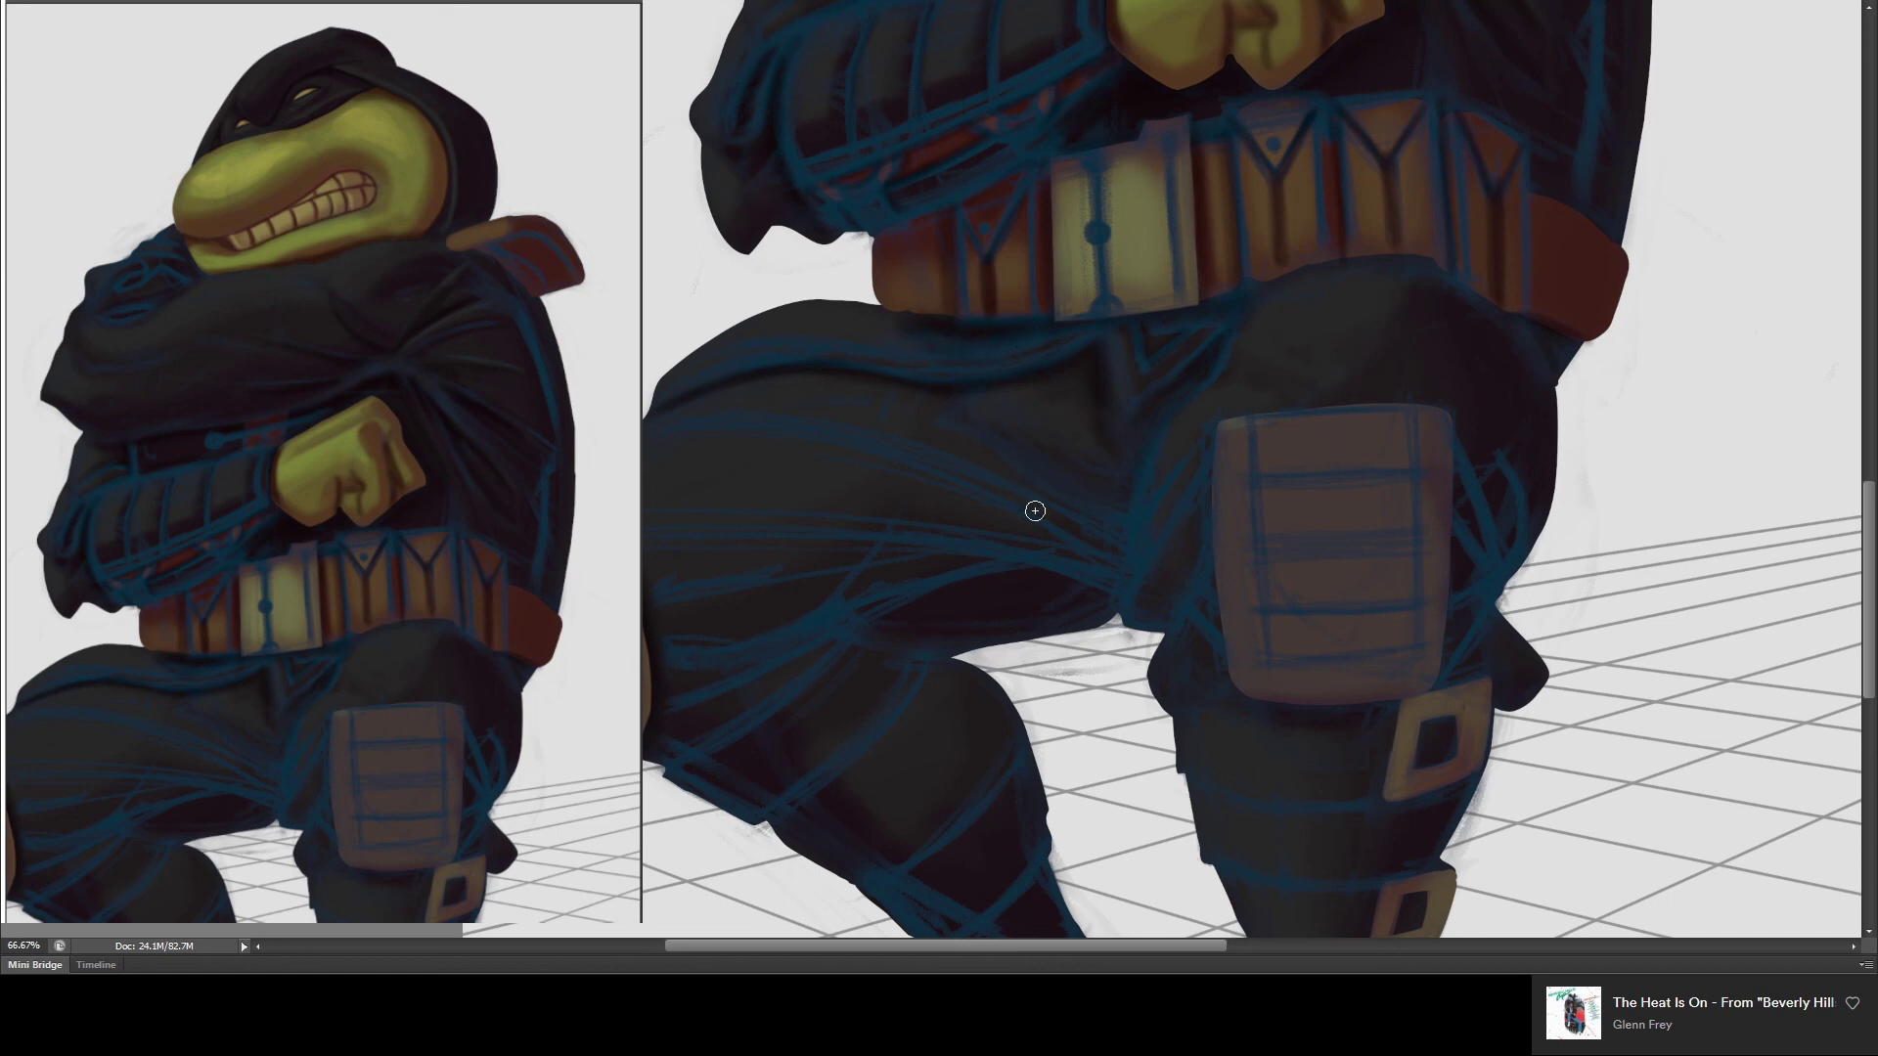
key(bracketright)
key(bracketright)
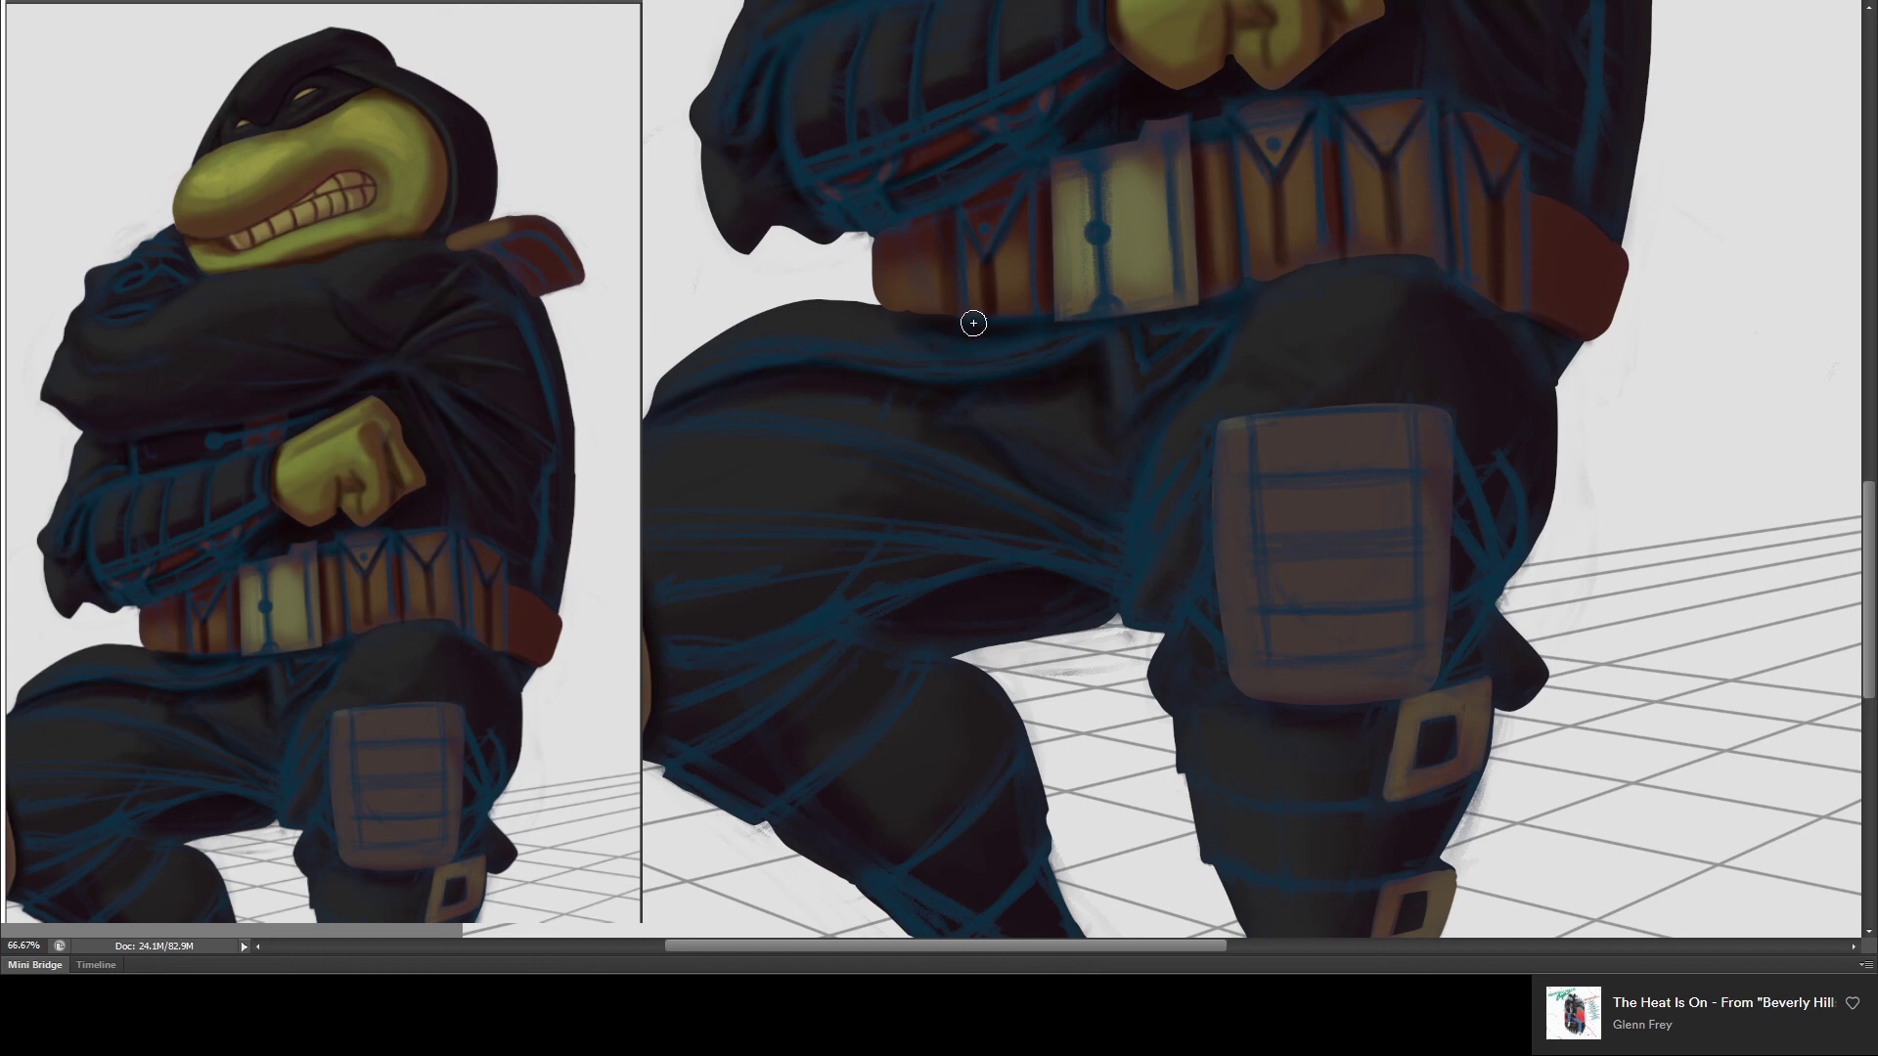
key(r)
mouse_move(1101, 381)
mouse_down()
mouse_move(1021, 441)
mouse_move(1044, 345)
mouse_up()
key(b)
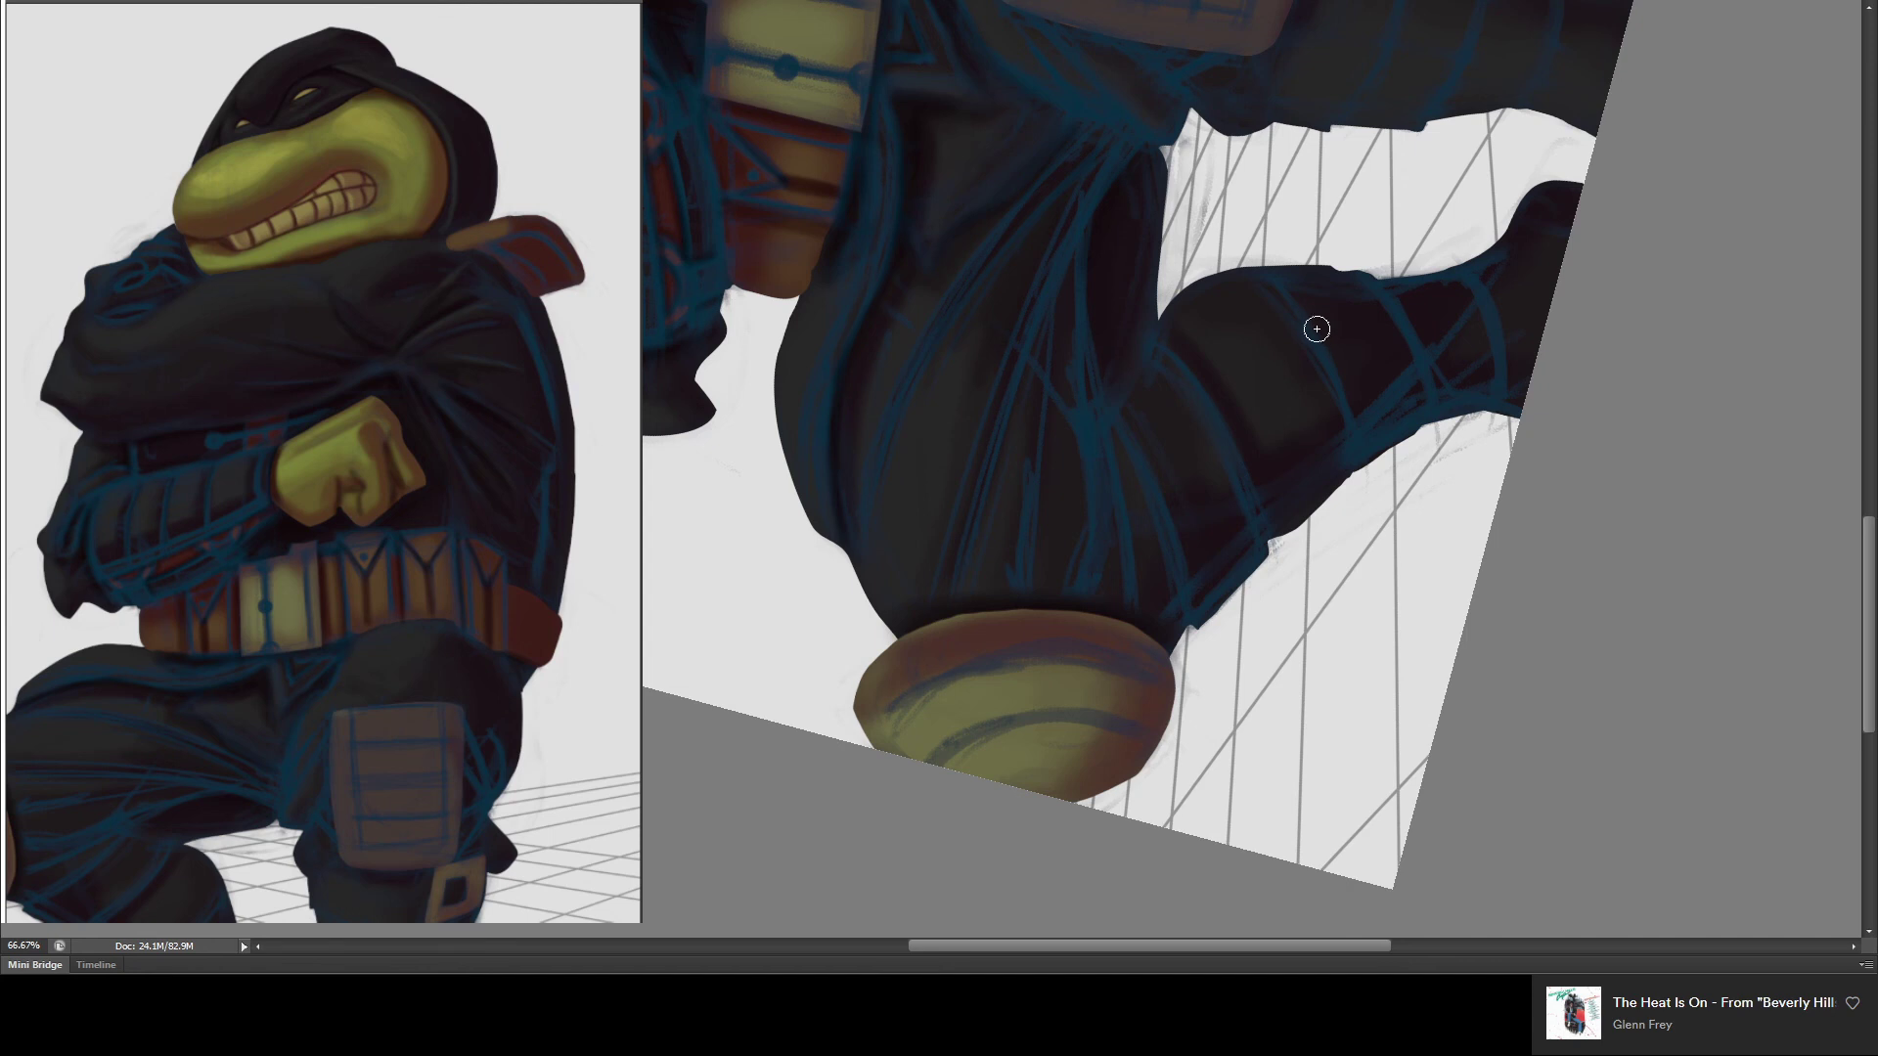
key(Escape)
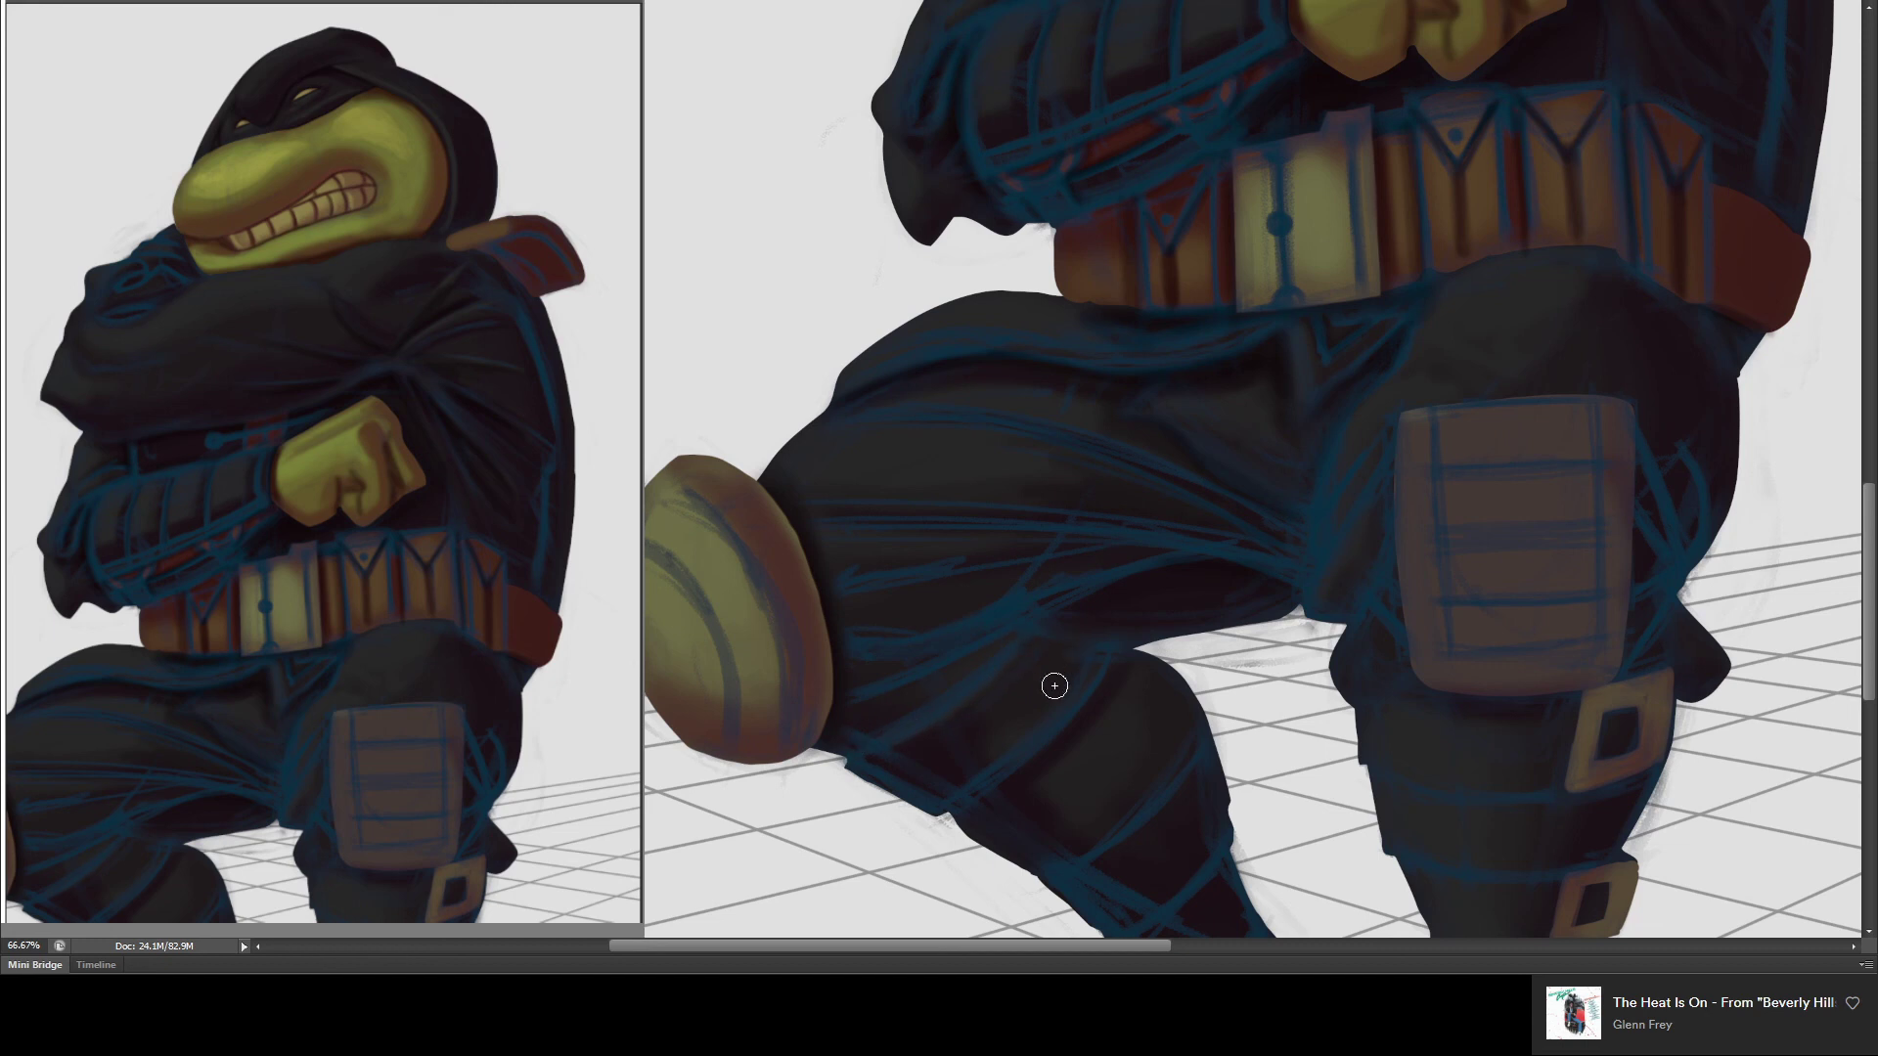
drag(1140, 661, 1135, 466)
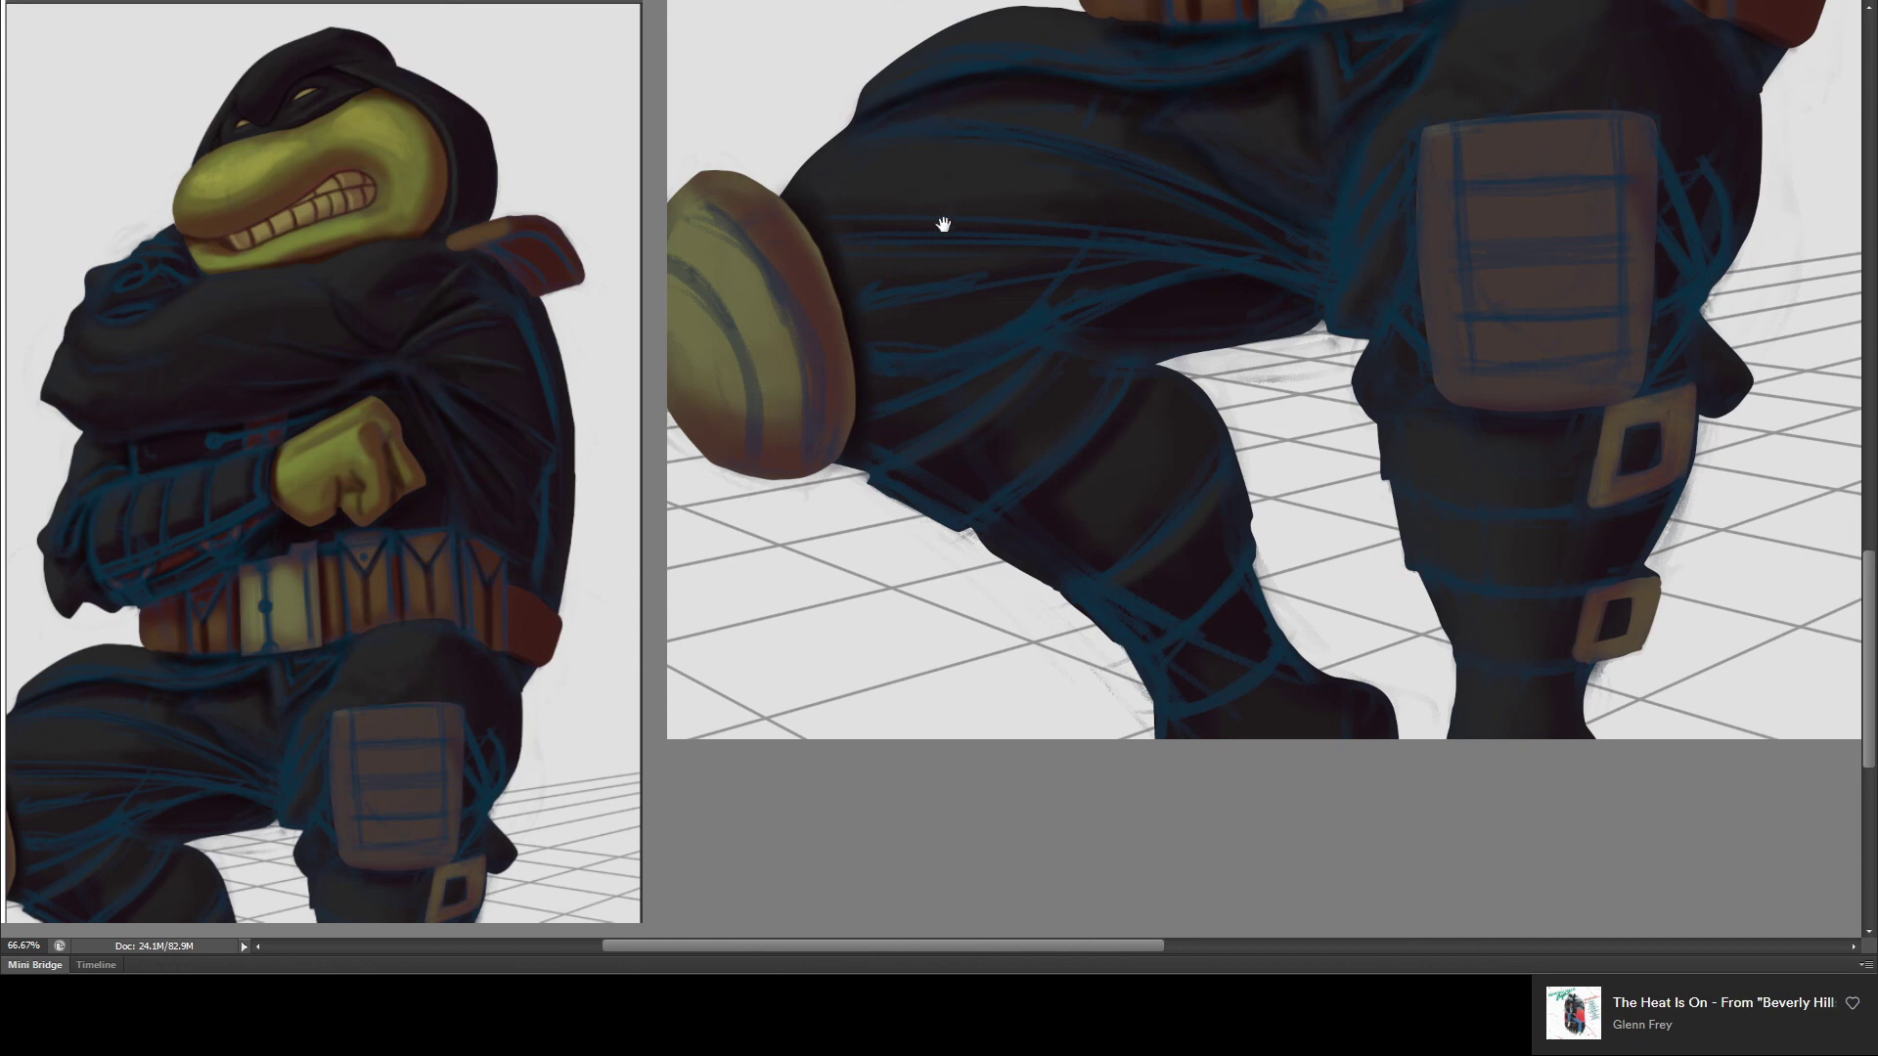
drag(944, 220, 940, 417)
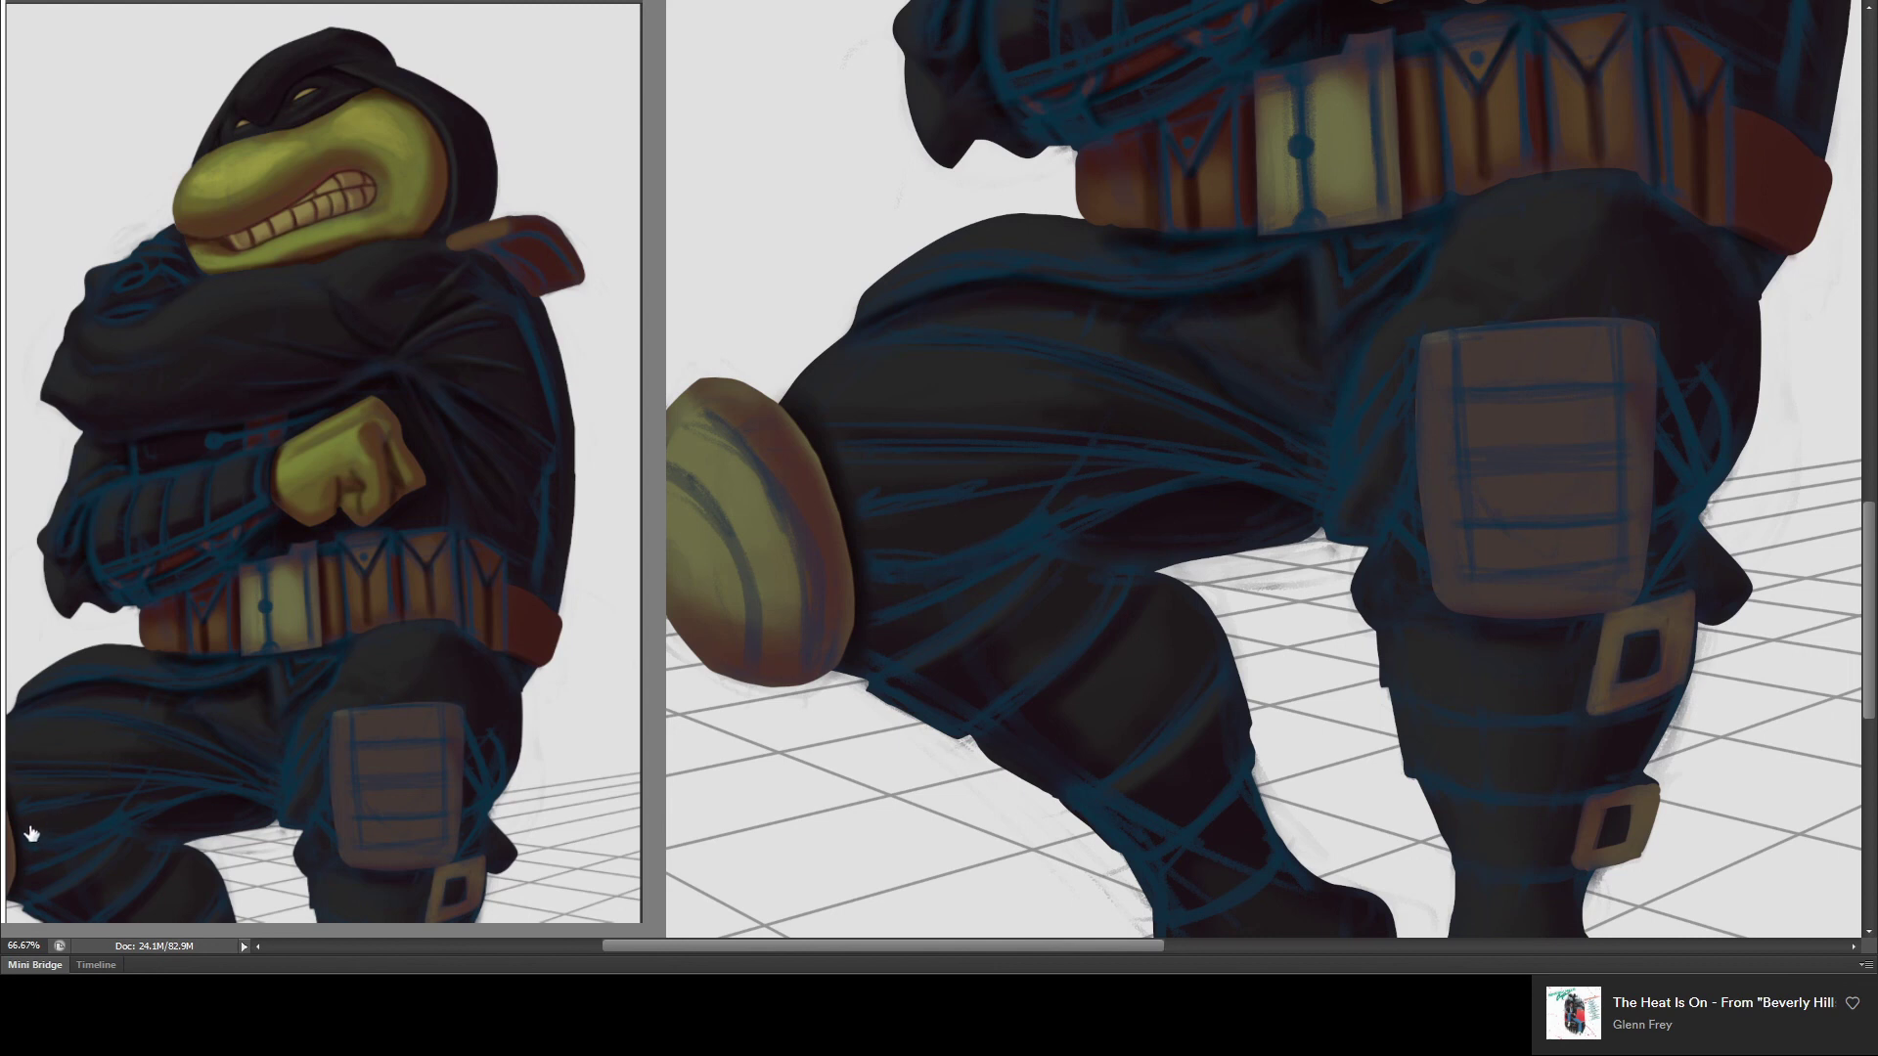
key(ctrl+comma)
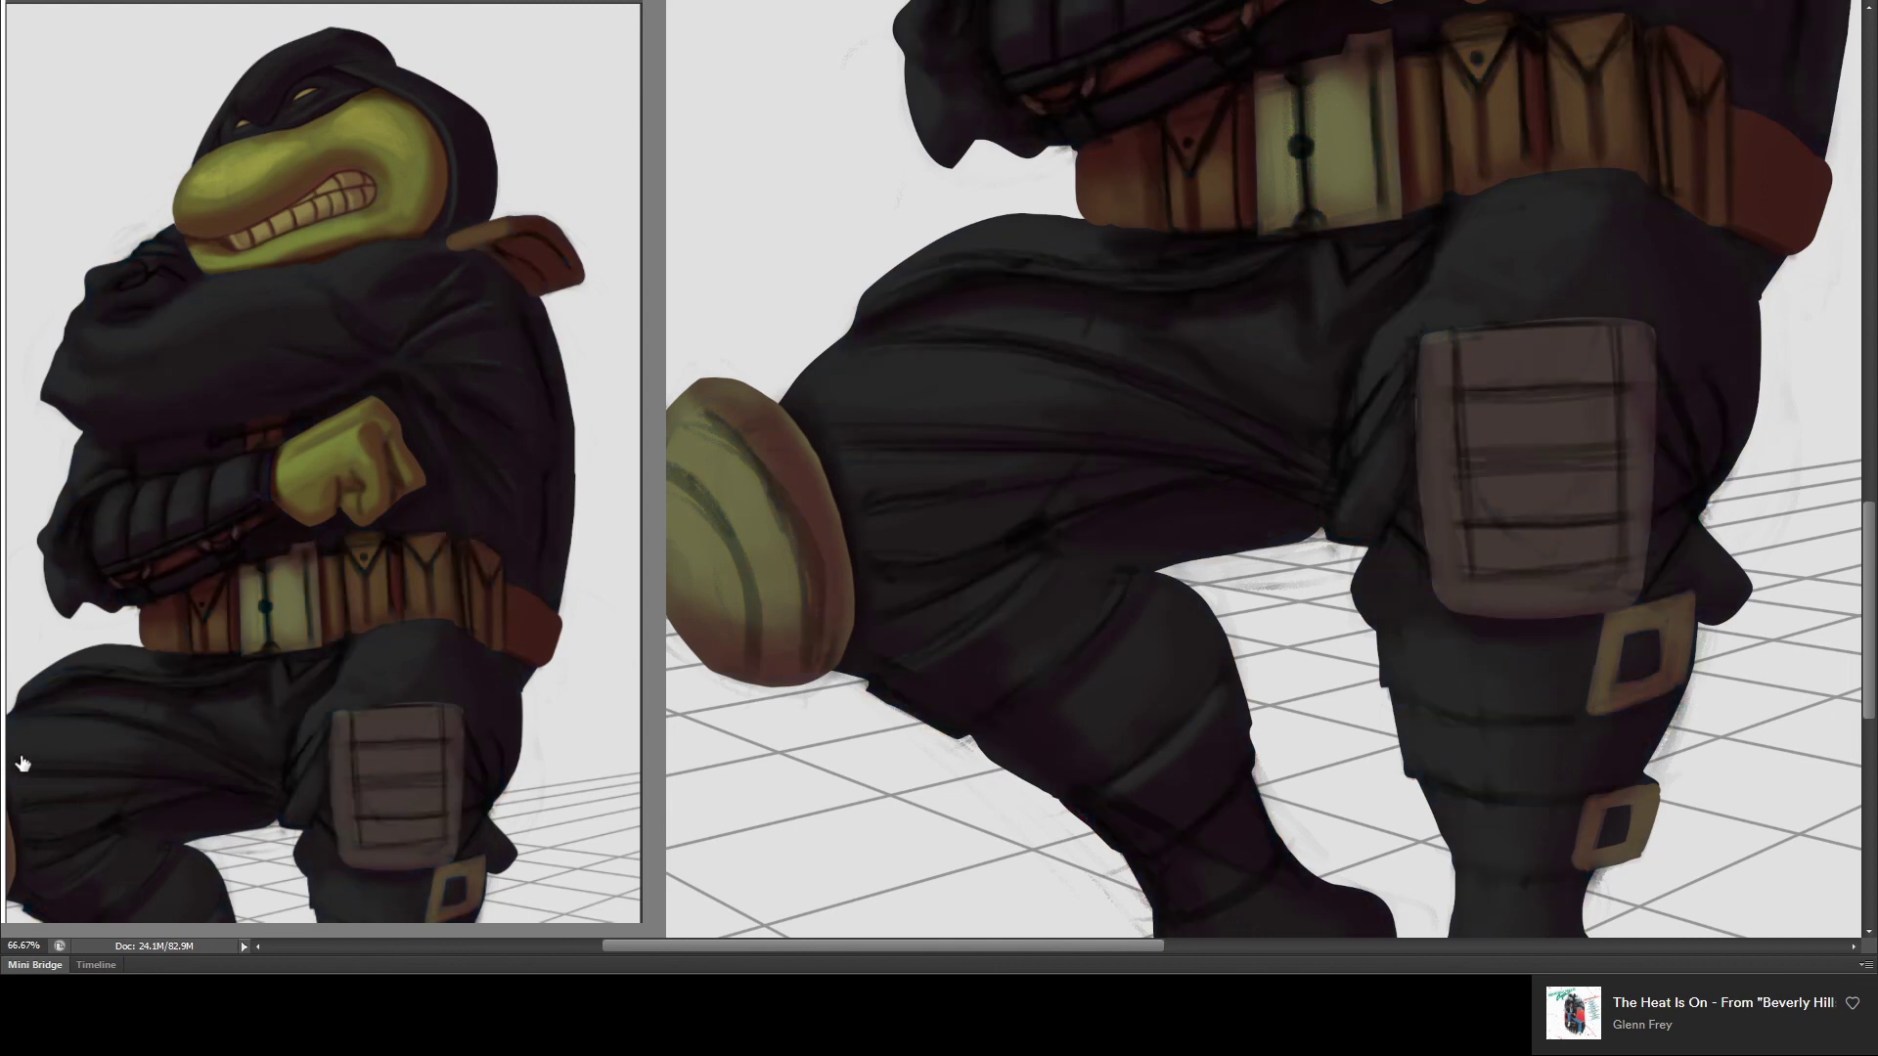
key(ctrl+comma)
key(ctrl+comma)
key(r)
mouse_move(1154, 315)
mouse_down()
mouse_move(1195, 325)
mouse_move(901, 252)
mouse_move(901, 326)
mouse_move(981, 511)
mouse_move(999, 497)
mouse_up()
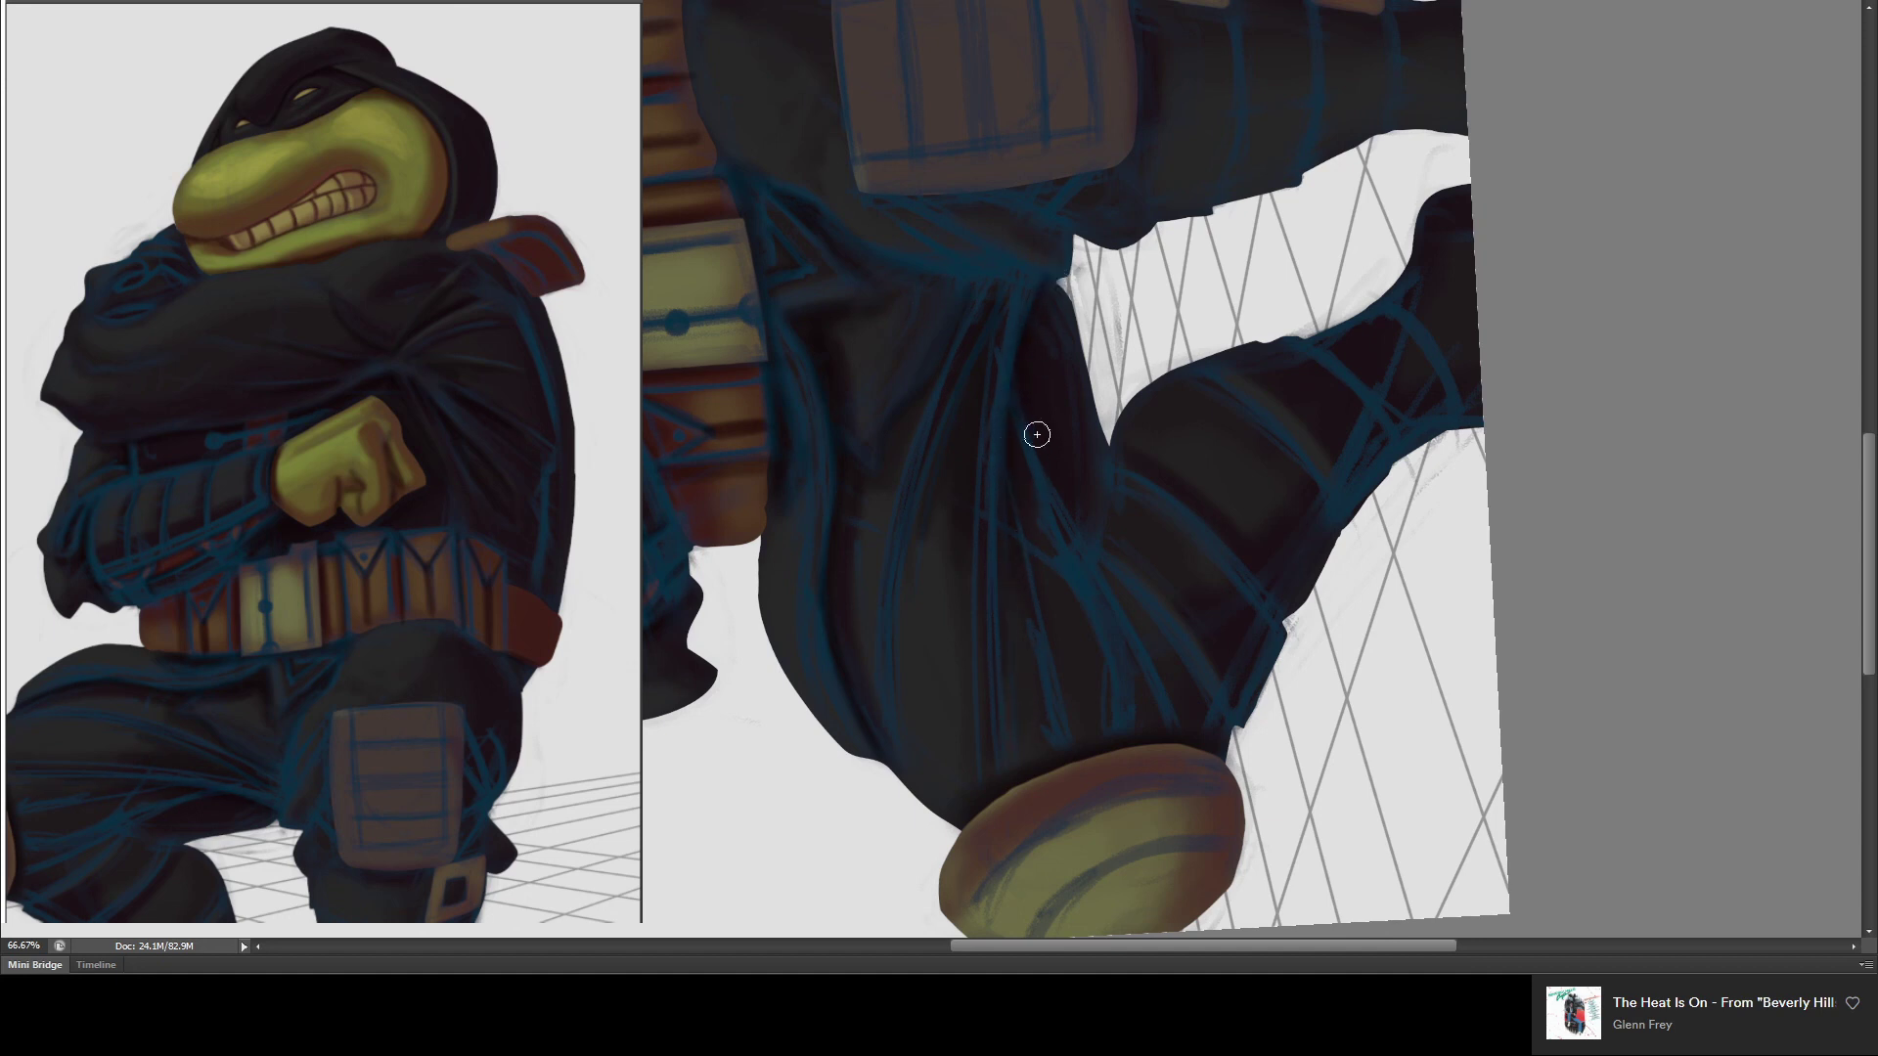
key(Escape)
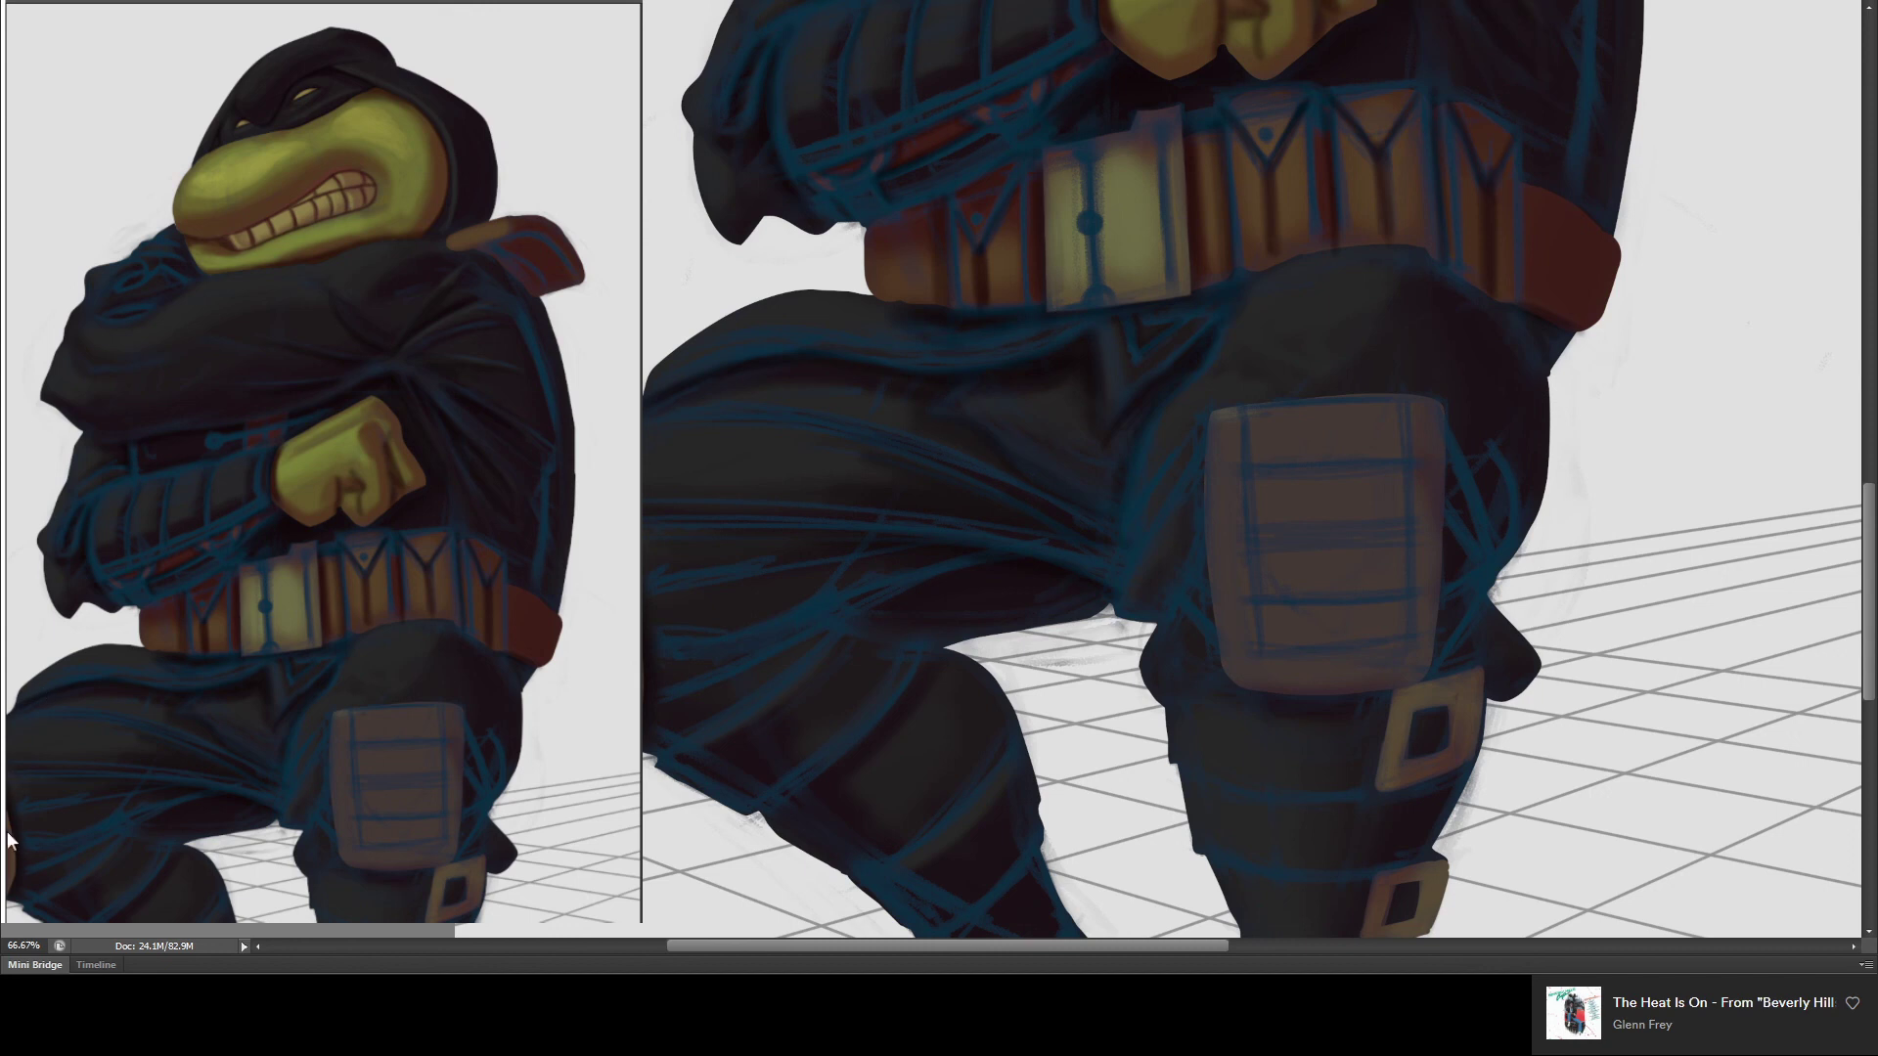
key(ctrl+comma)
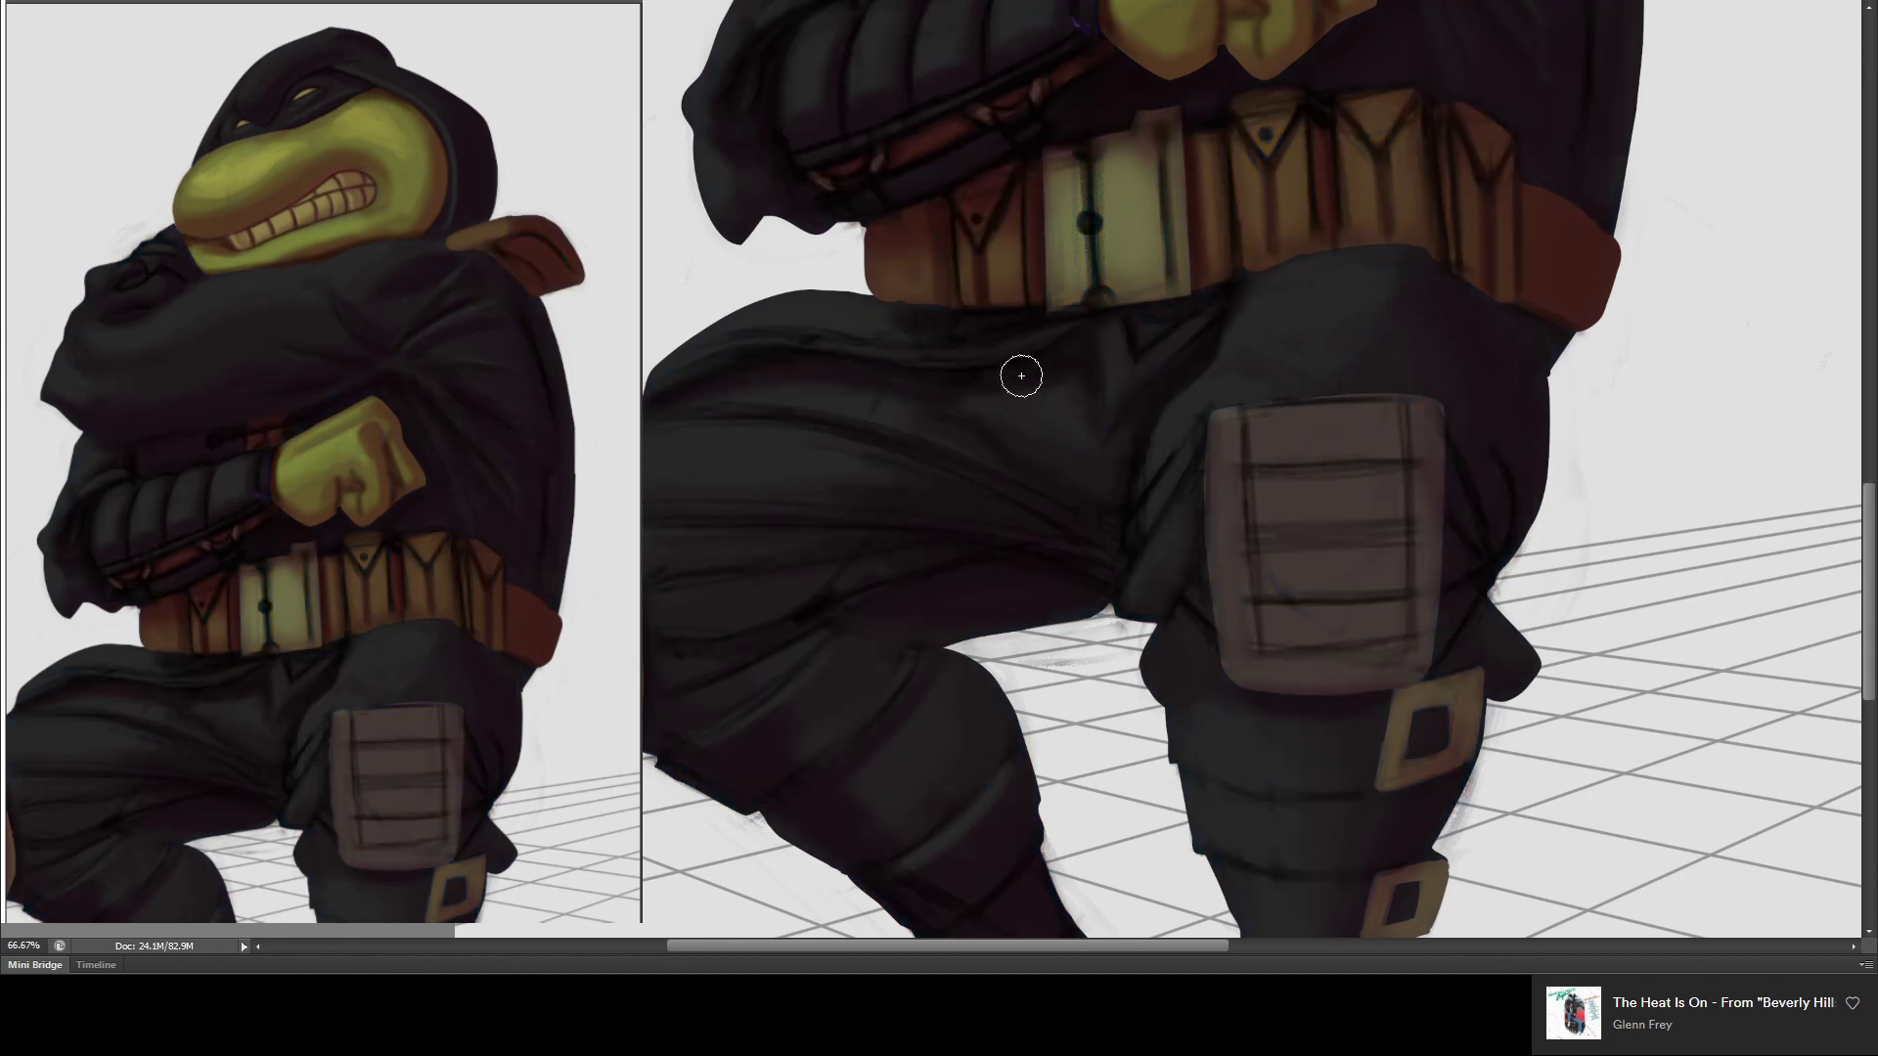
- With a much larger brush, lighten the pants fold below the belt, then zoom out to the whole figure
key(bracketright)
key(bracketright)
key(bracketright)
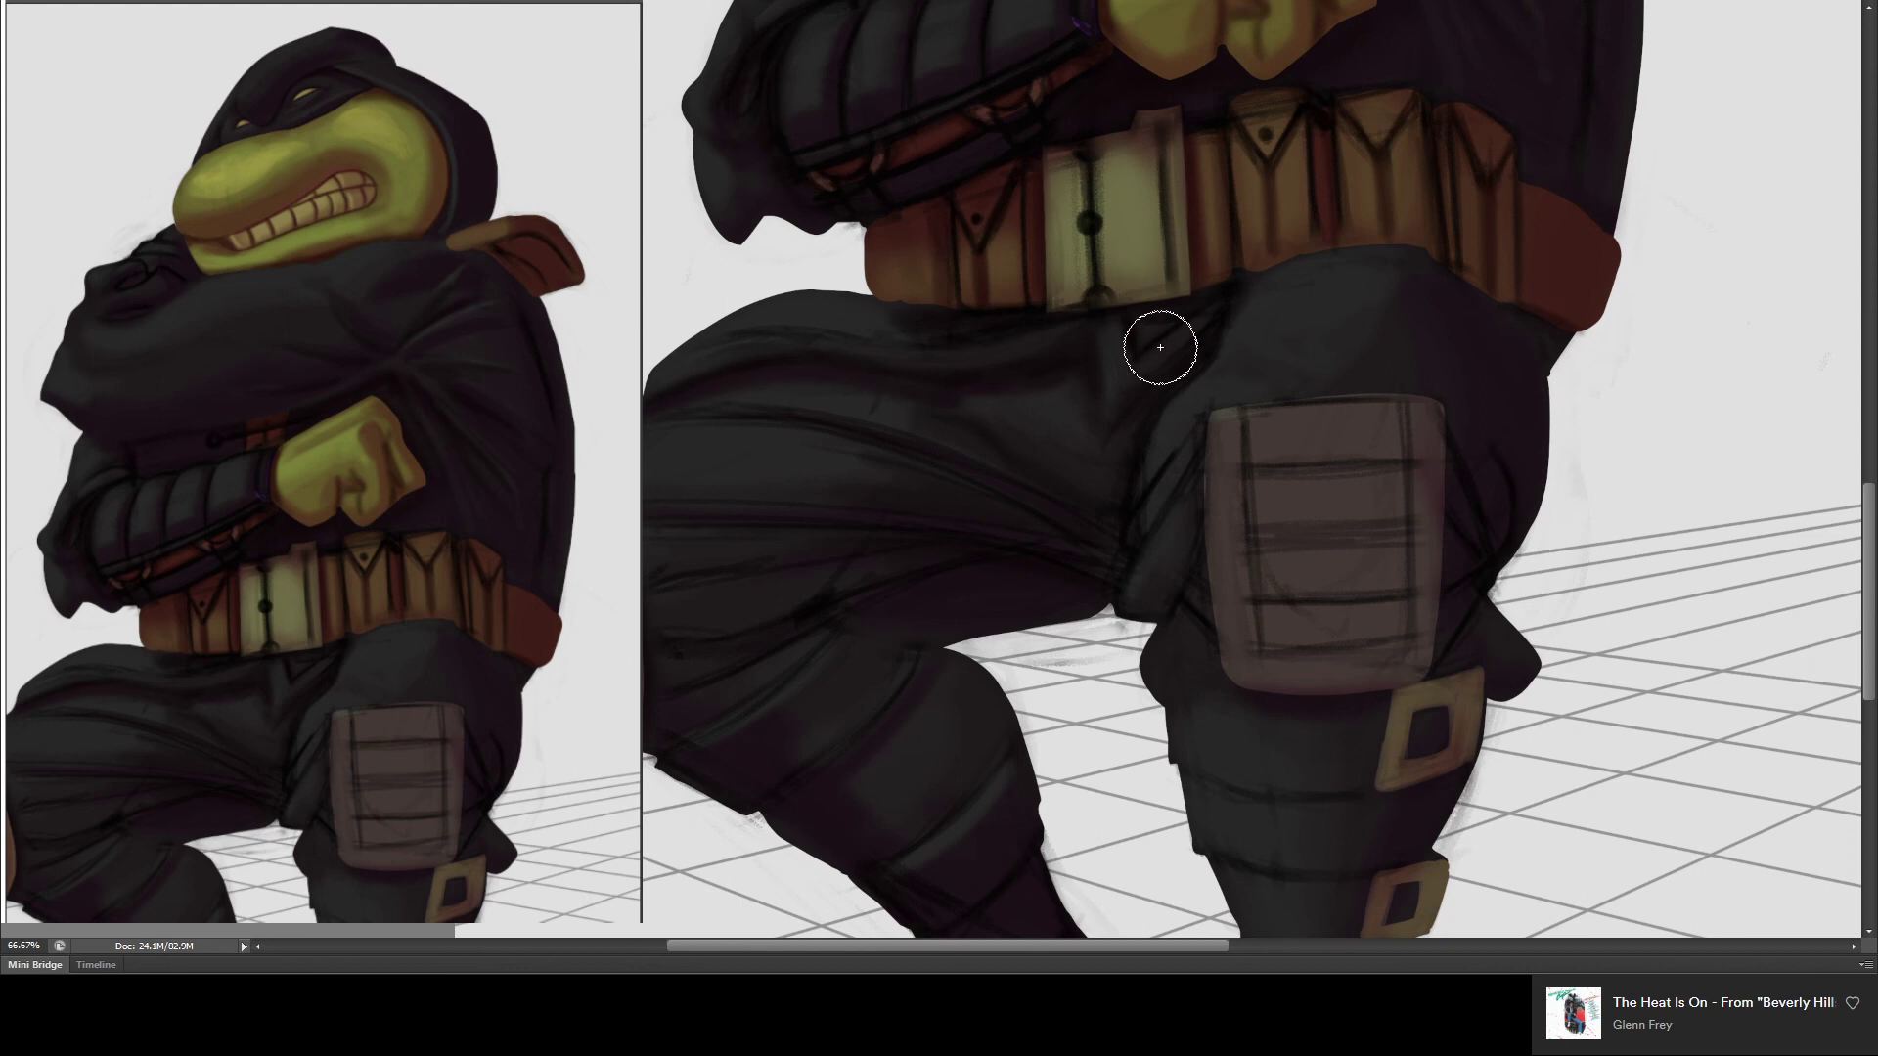
drag(1154, 411, 1140, 446)
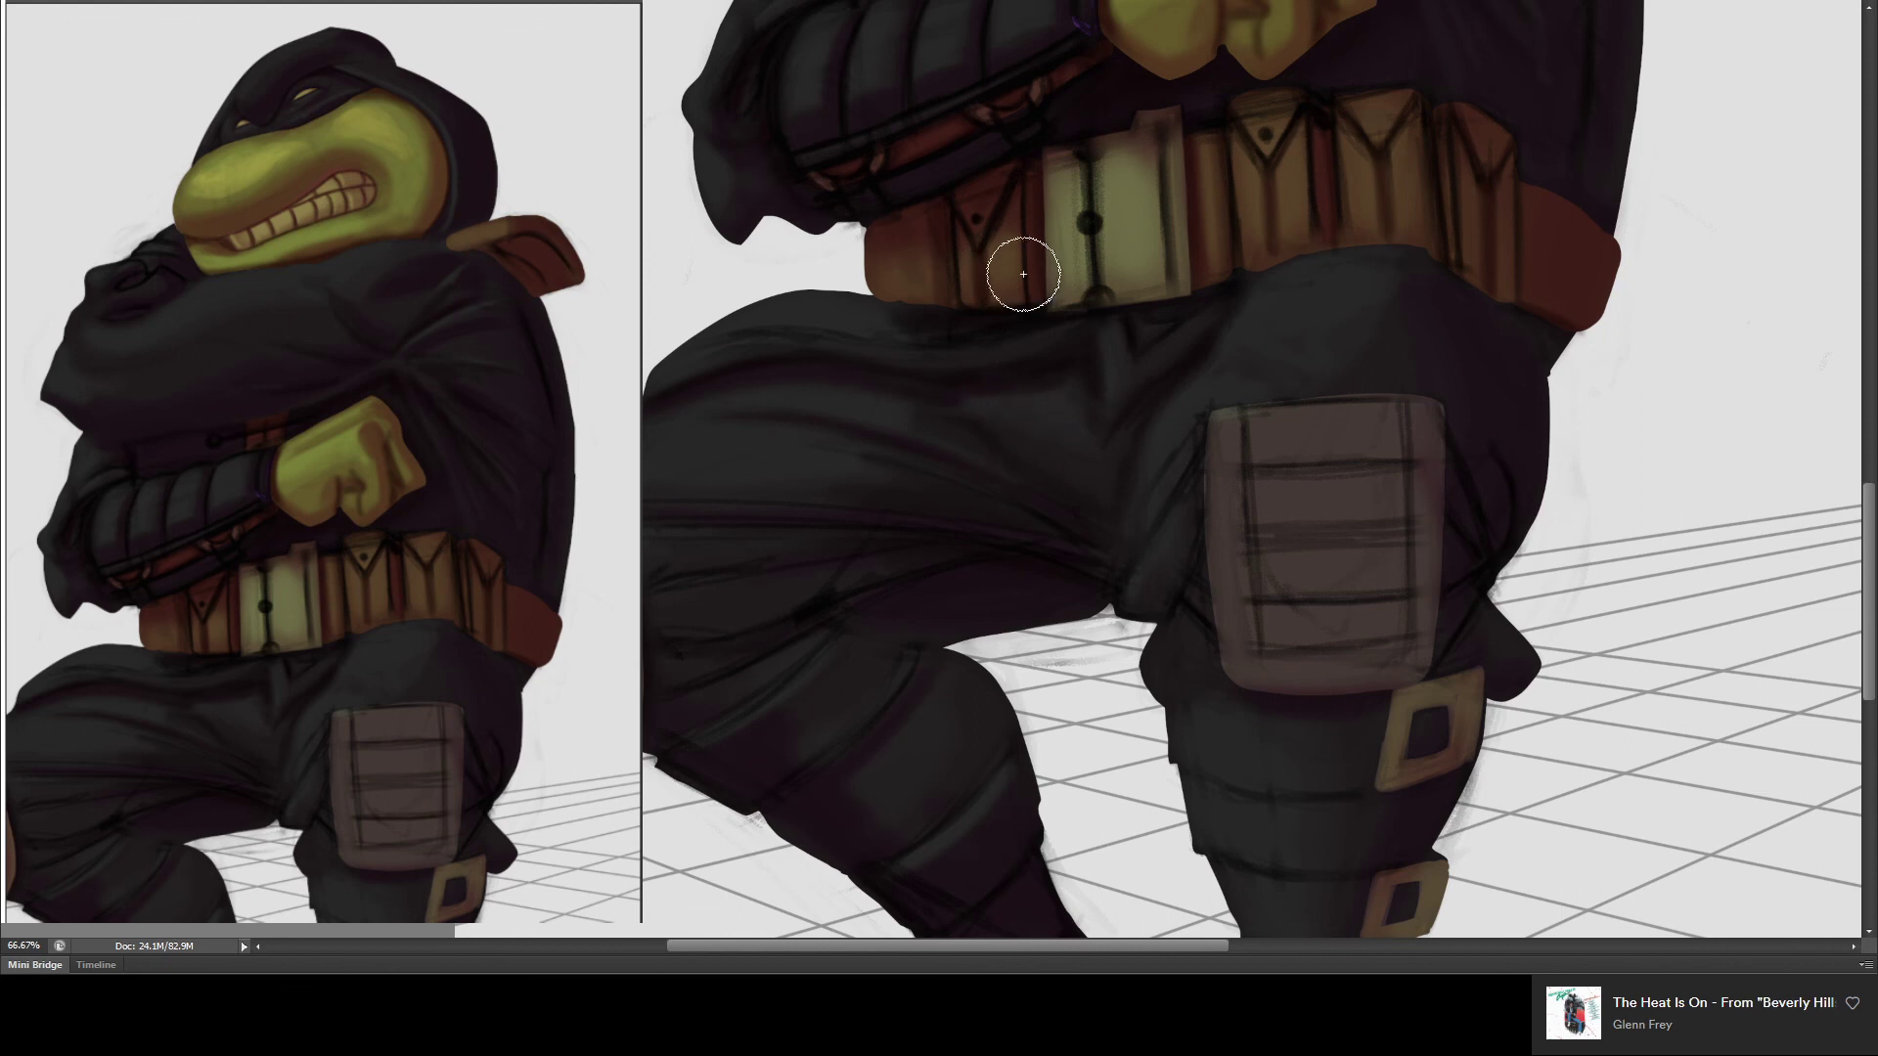
scroll(1014, 251, down, 2)
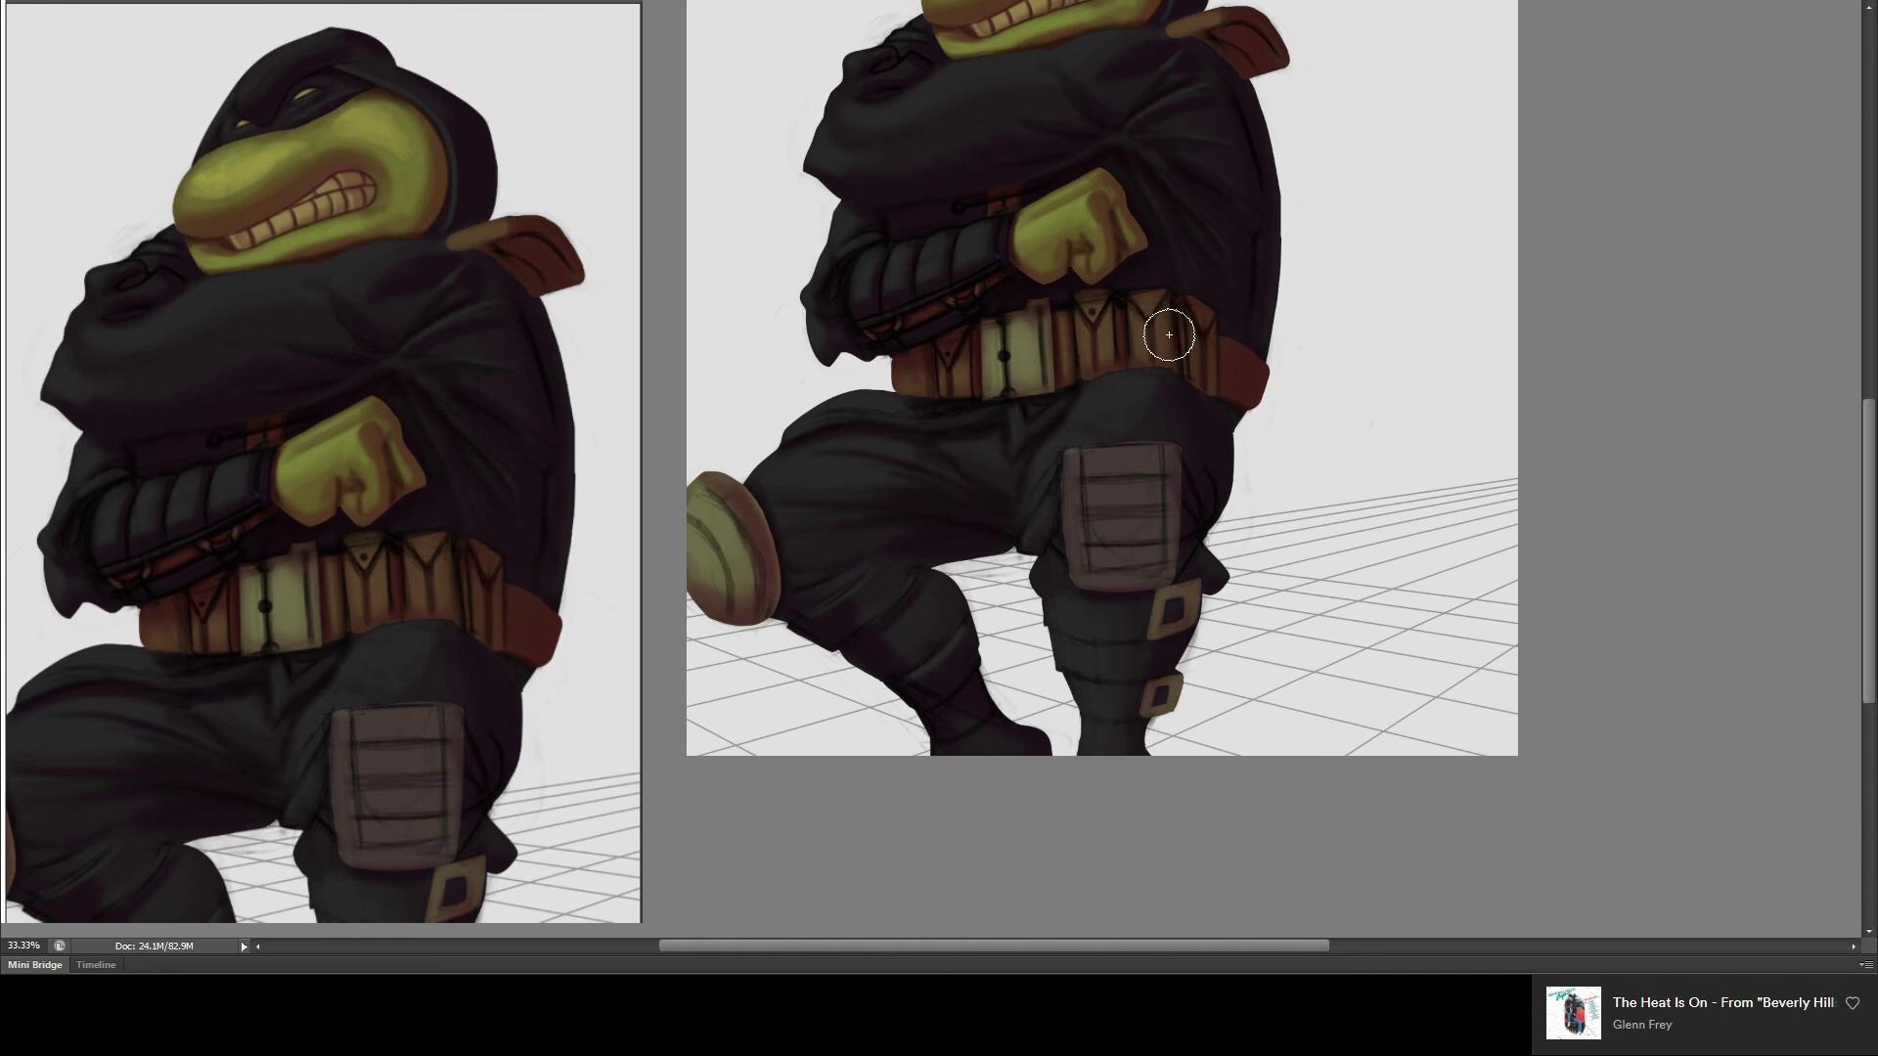
key(ctrl+minus)
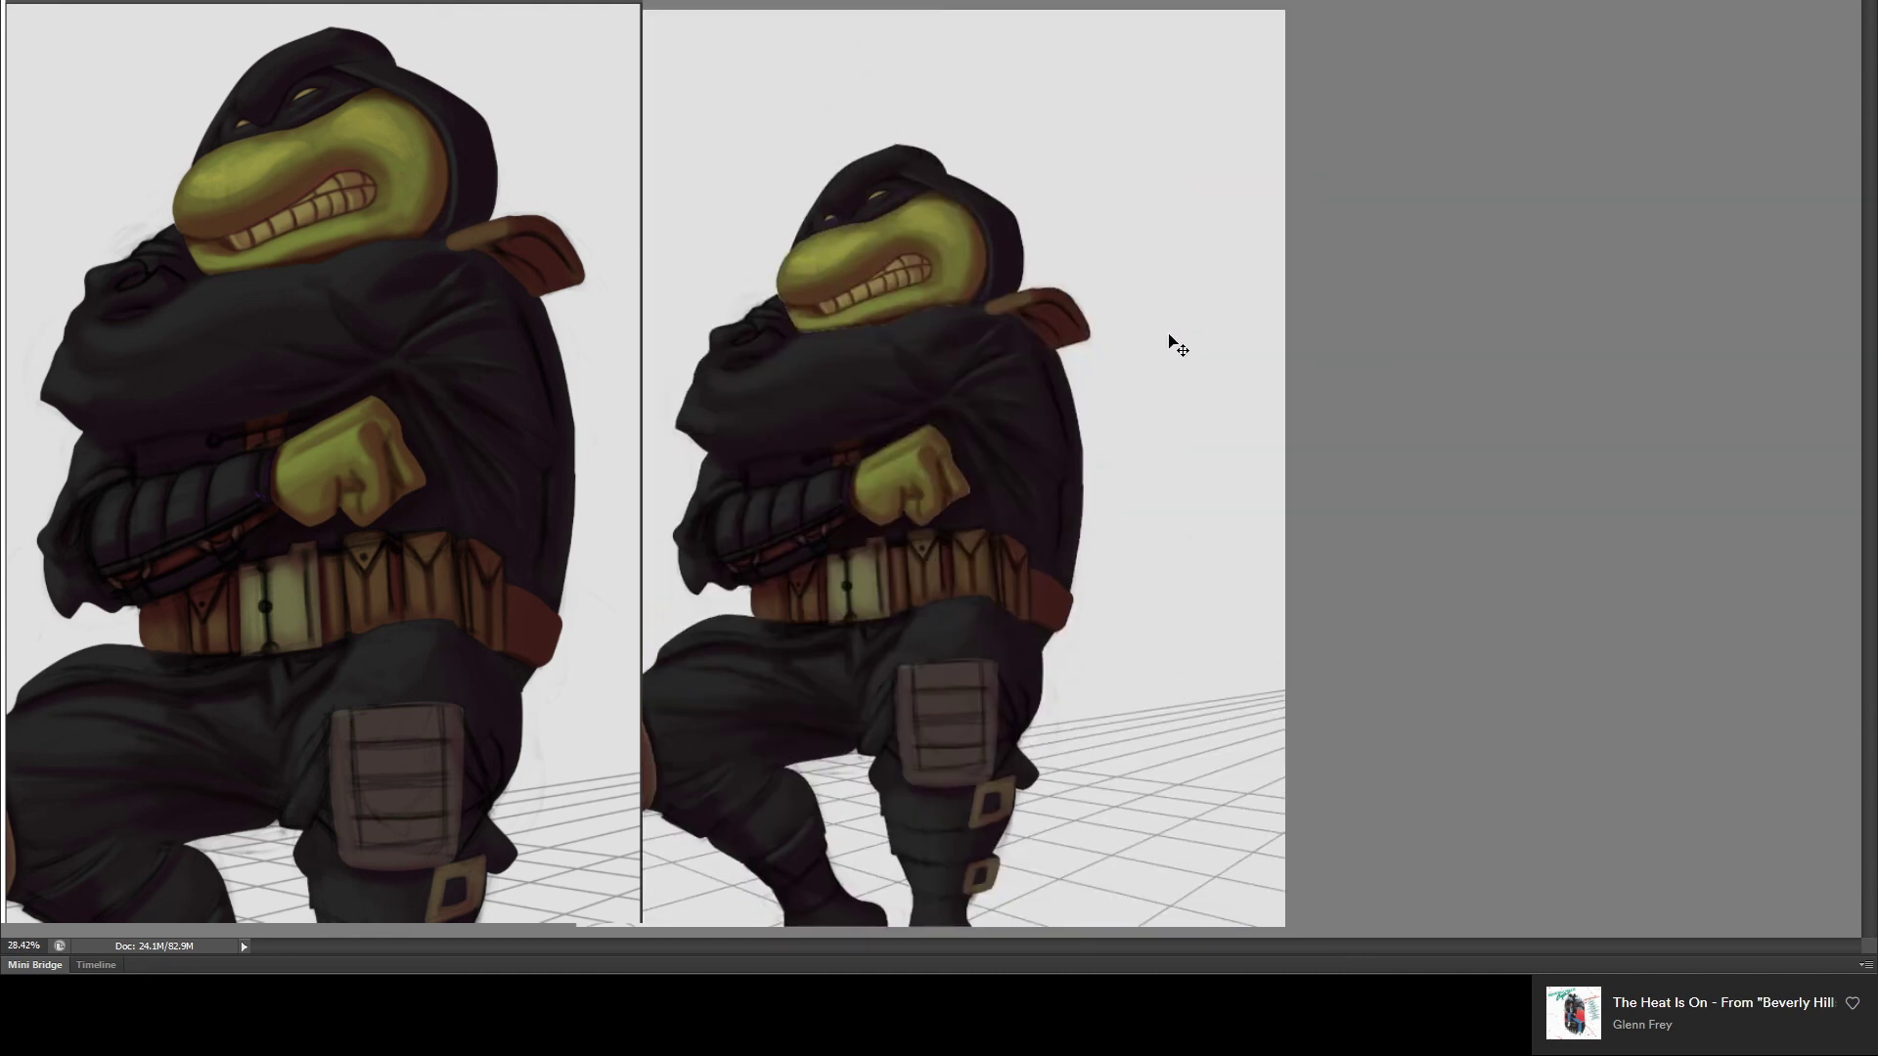